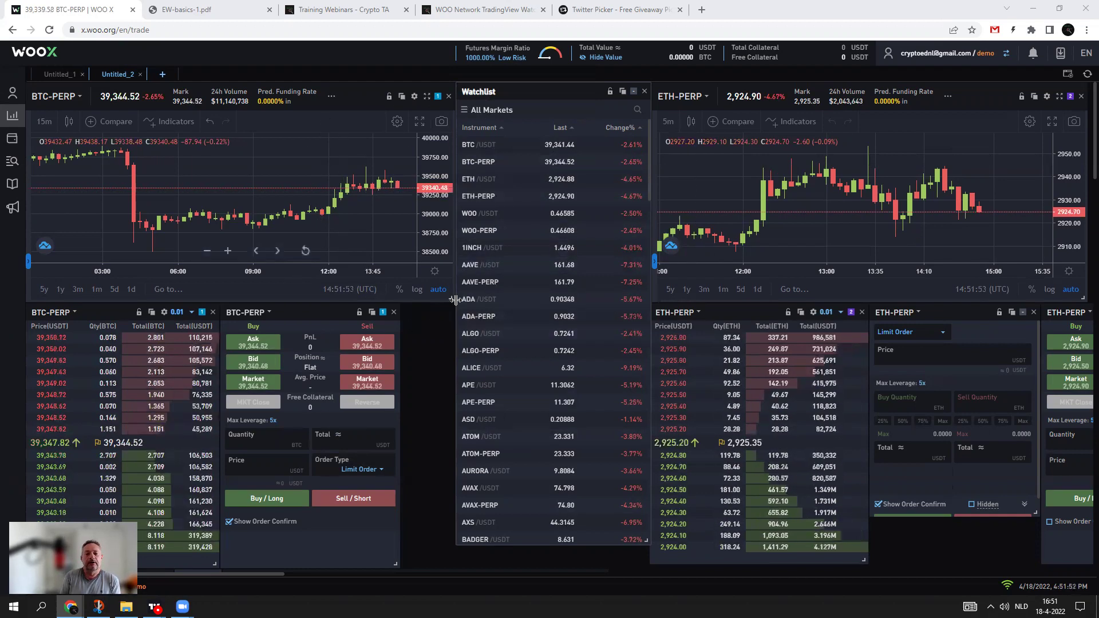
Look through the trading workspace, including the list of available widgets and the Positions widget beneath the order books.
{"action": "left_click_drag", "start_coordinate": [245, 573], "coordinate": [222, 576]}
{"action": "left_click_drag", "start_coordinate": [300, 582], "coordinate": [211, 535]}
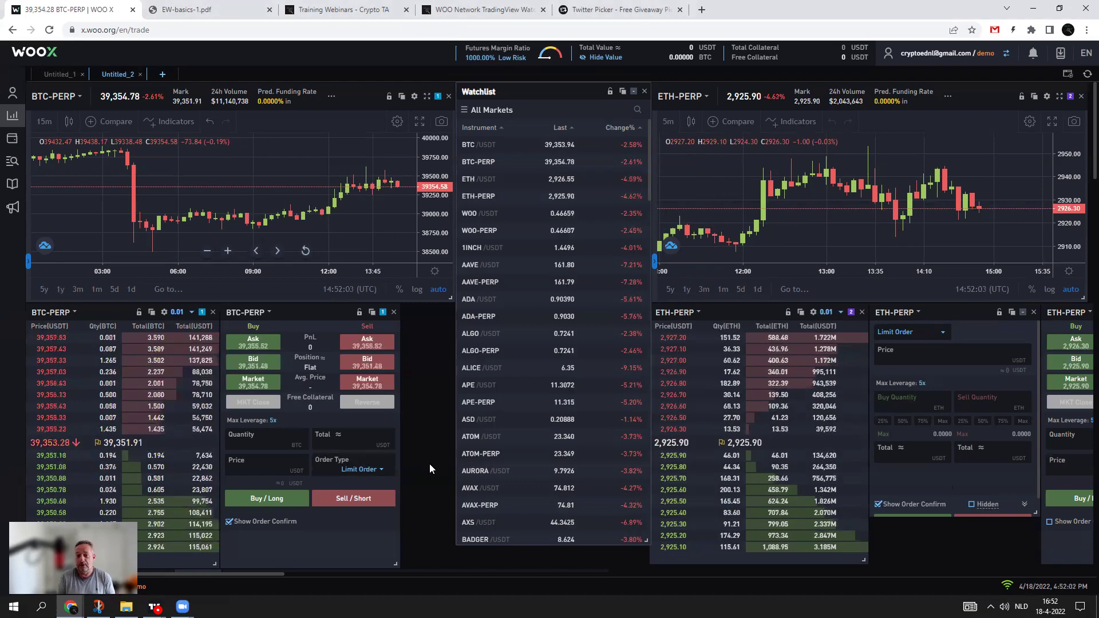
{"action": "left_click", "coordinate": [1067, 74]}
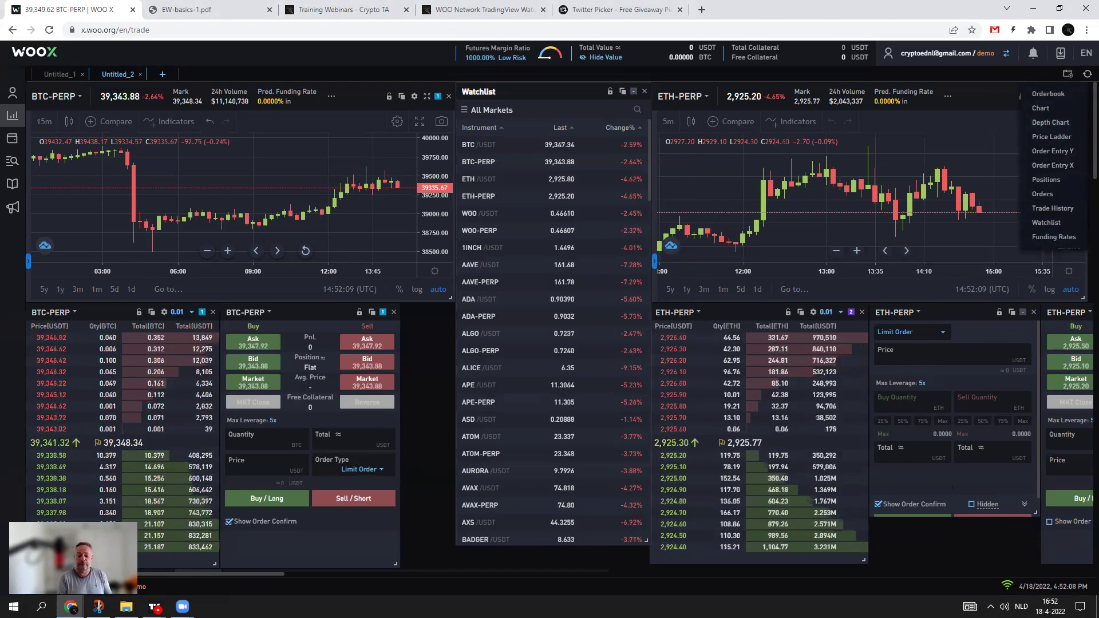
{"action": "scroll", "coordinate": [434, 389], "scroll_direction": "down", "scroll_amount": 4}
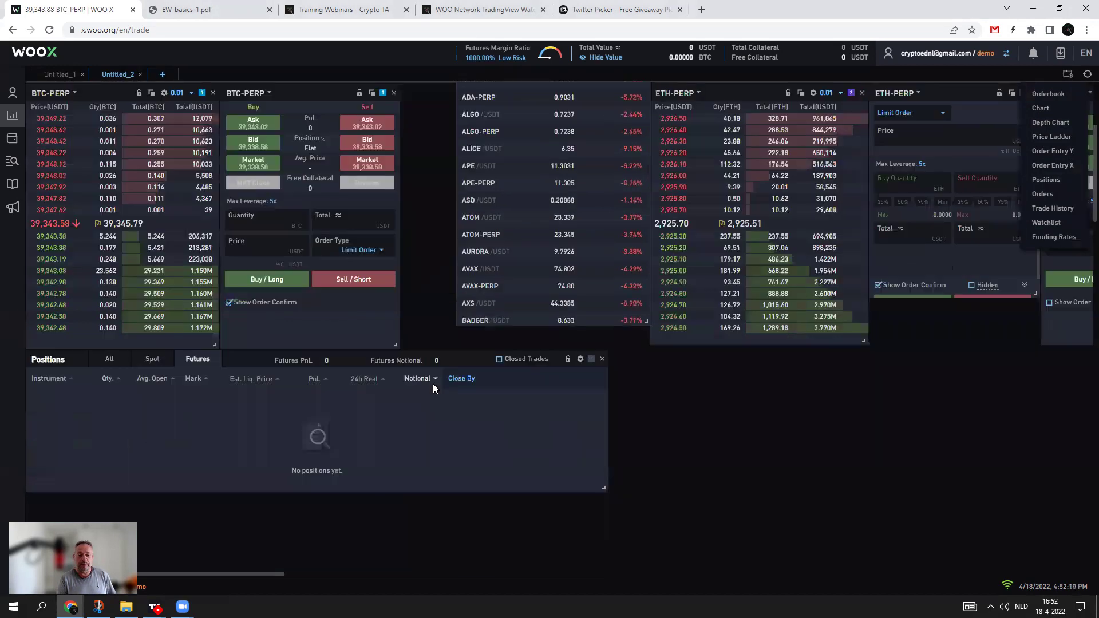
{"action": "scroll", "coordinate": [433, 384], "scroll_direction": "down", "scroll_amount": 4}
{"action": "scroll", "coordinate": [442, 407], "scroll_direction": "up", "scroll_amount": 7}
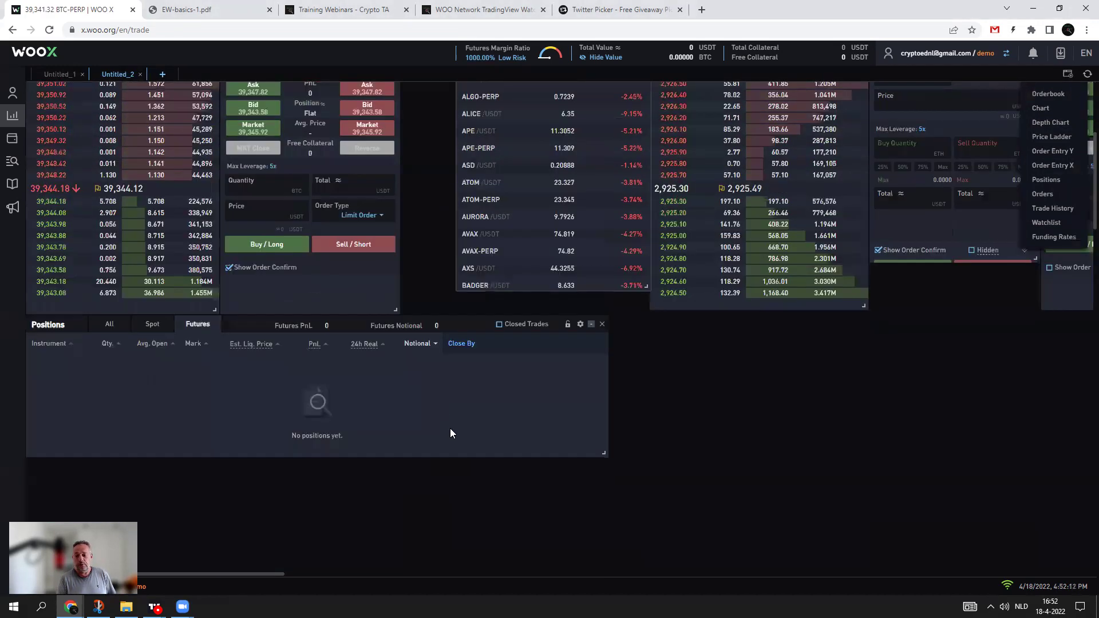
{"action": "scroll", "coordinate": [439, 425], "scroll_direction": "up", "scroll_amount": 1}
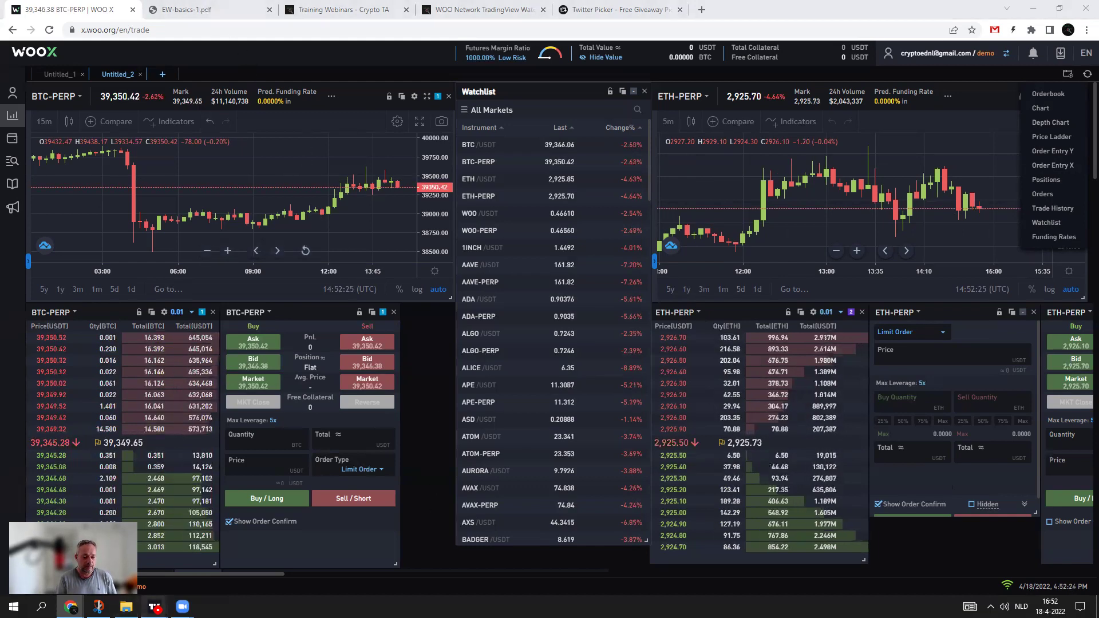
Switch to TradingView and load the Binance BTCUSDT daily chart from the Orange list watchlist.
{"action": "key", "text": "alt+Tab"}
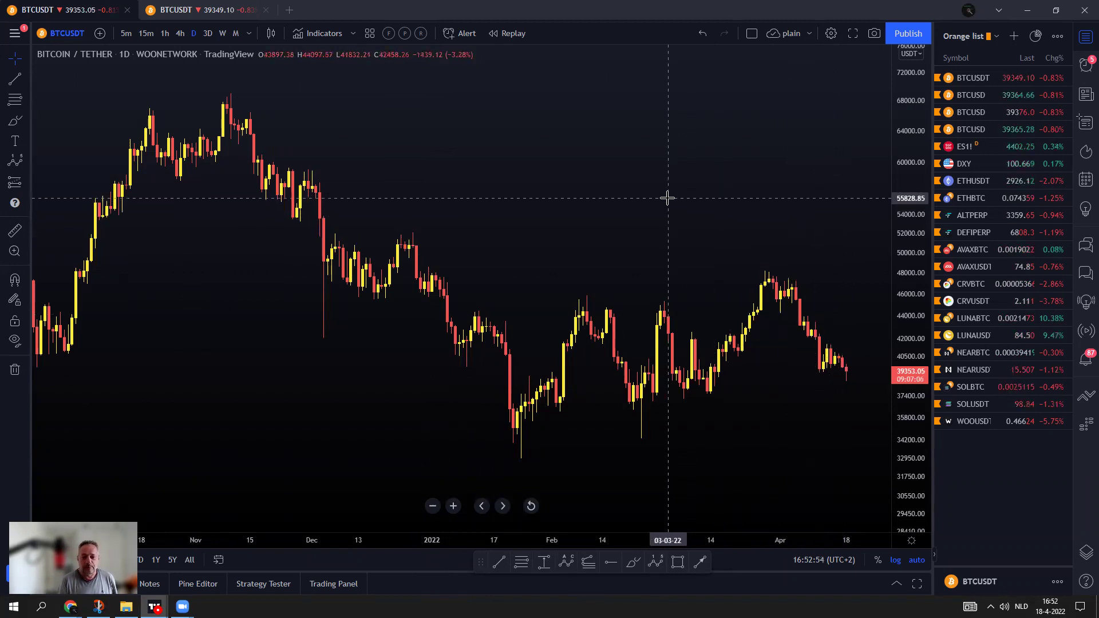
{"action": "scroll", "coordinate": [668, 199], "scroll_direction": "down", "scroll_amount": 5}
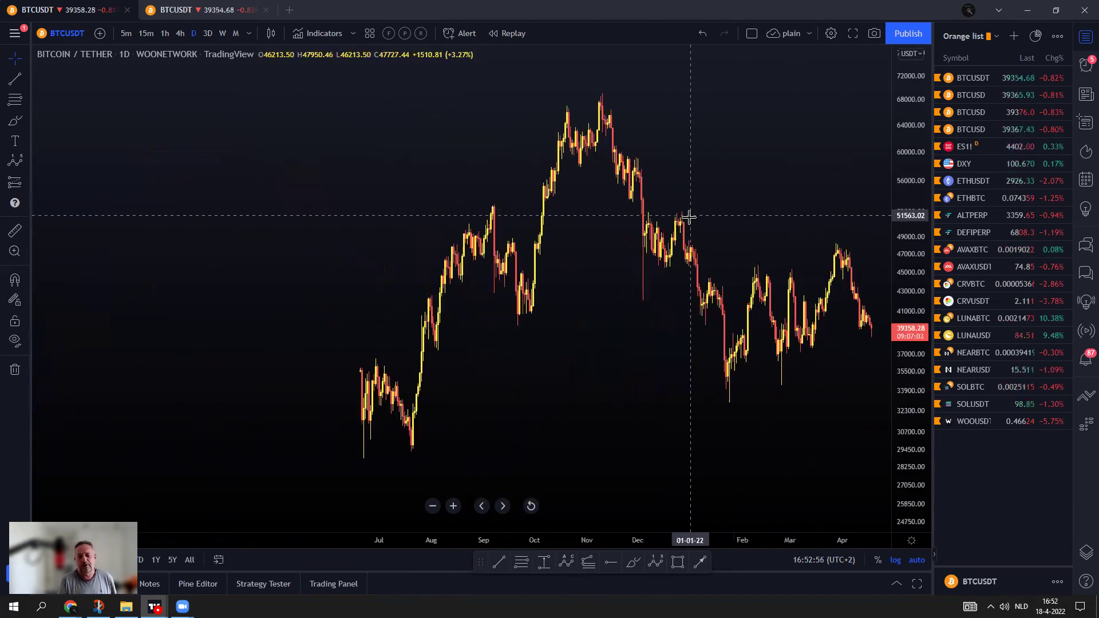
{"action": "scroll", "coordinate": [681, 274], "scroll_direction": "up", "scroll_amount": 3}
{"action": "scroll", "coordinate": [681, 275], "scroll_direction": "down", "scroll_amount": 2}
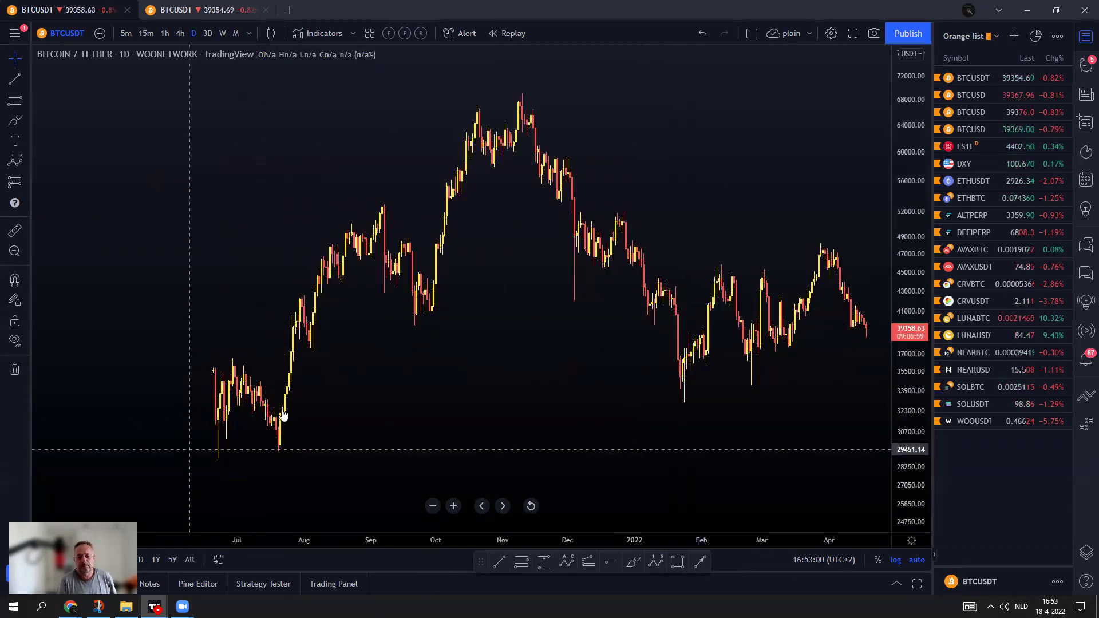
{"action": "scroll", "coordinate": [605, 393], "scroll_direction": "up", "scroll_amount": 1}
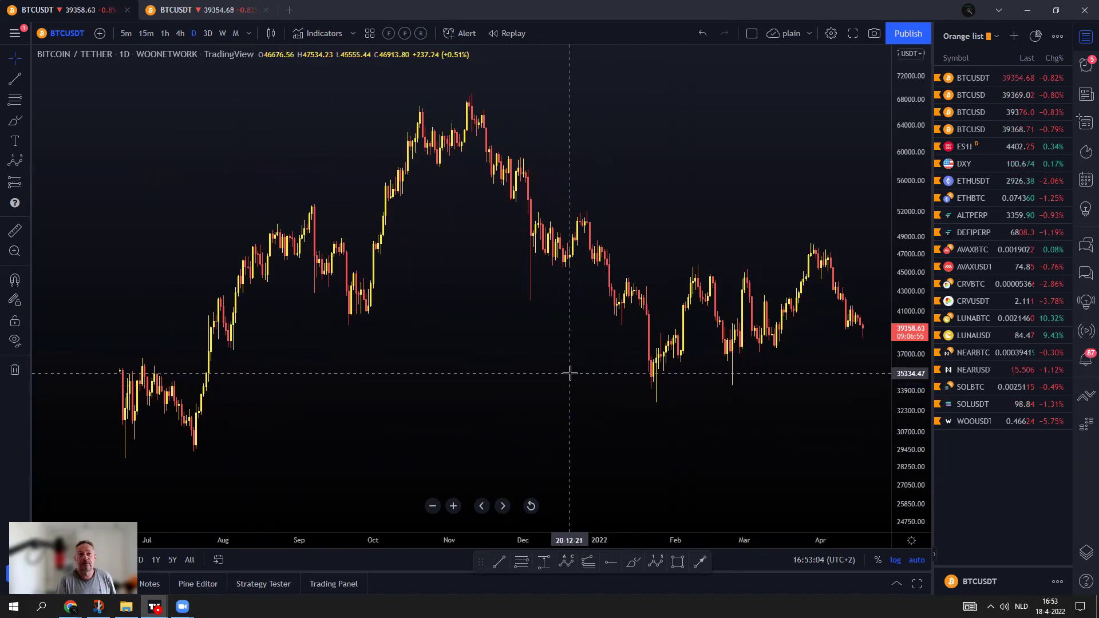
{"action": "scroll", "coordinate": [570, 374], "scroll_direction": "up", "scroll_amount": 1}
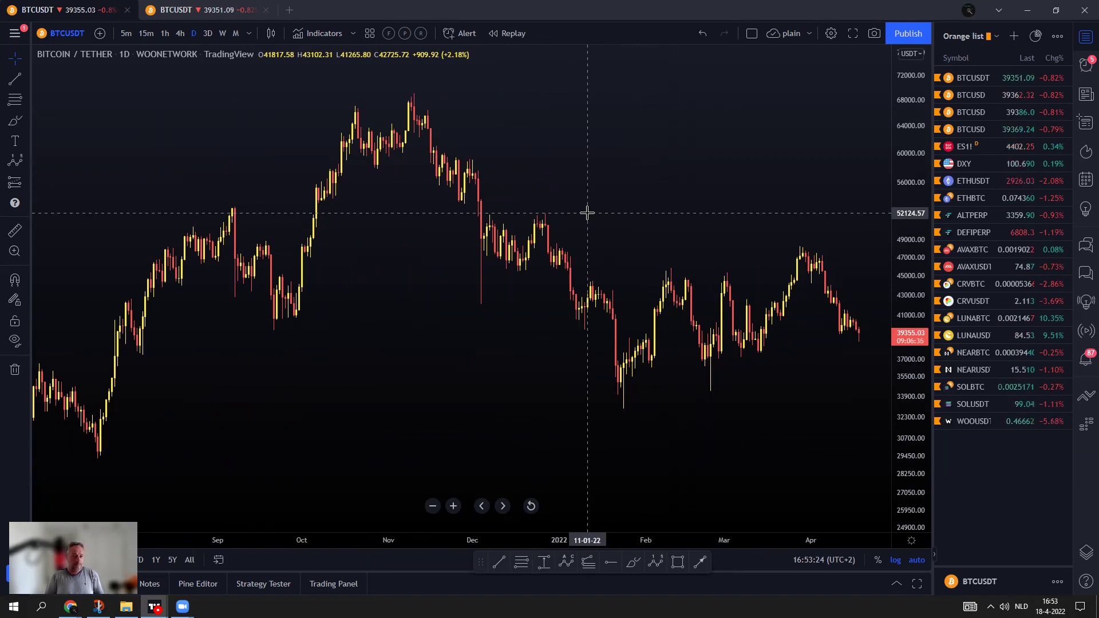
{"action": "left_click", "coordinate": [965, 84]}
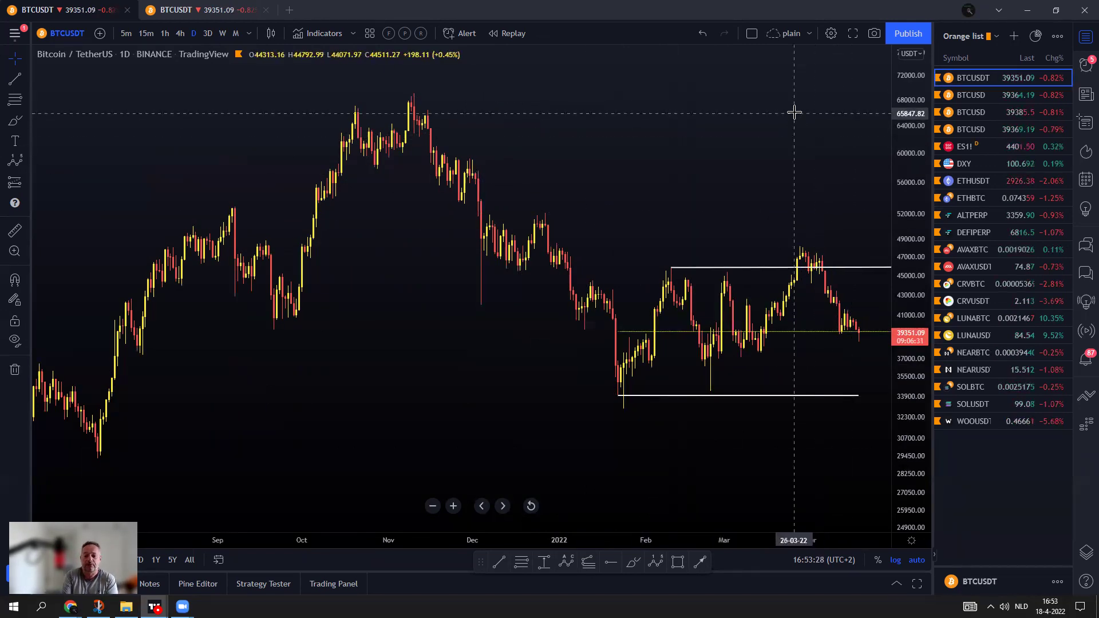
Examine the 2022 BTCUSDT price action between the white range lines and around the 0.5 midline.
{"action": "scroll", "coordinate": [731, 170], "scroll_direction": "up", "scroll_amount": 2}
{"action": "left_click_drag", "start_coordinate": [761, 172], "coordinate": [648, 161]}
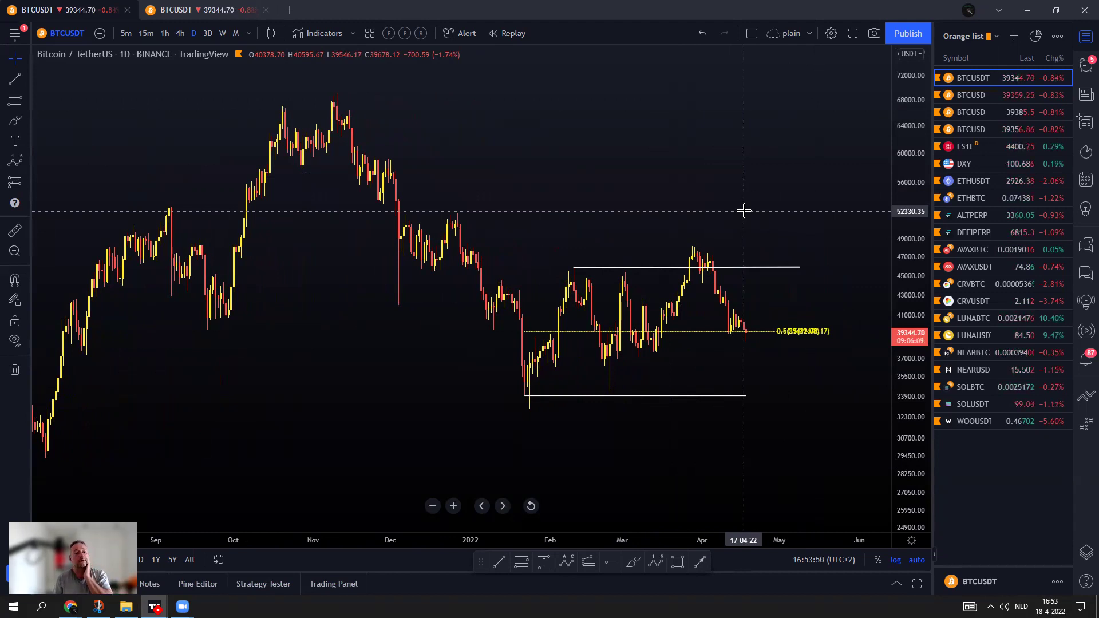
{"action": "scroll", "coordinate": [855, 464], "scroll_direction": "up", "scroll_amount": 1}
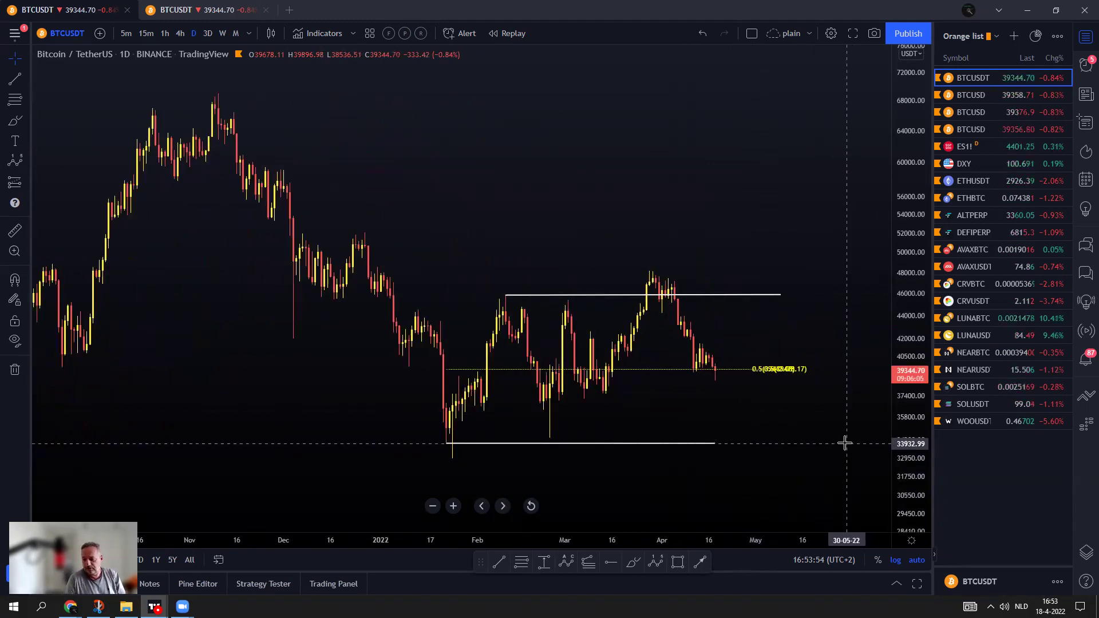
{"action": "scroll", "coordinate": [782, 417], "scroll_direction": "down", "scroll_amount": 2}
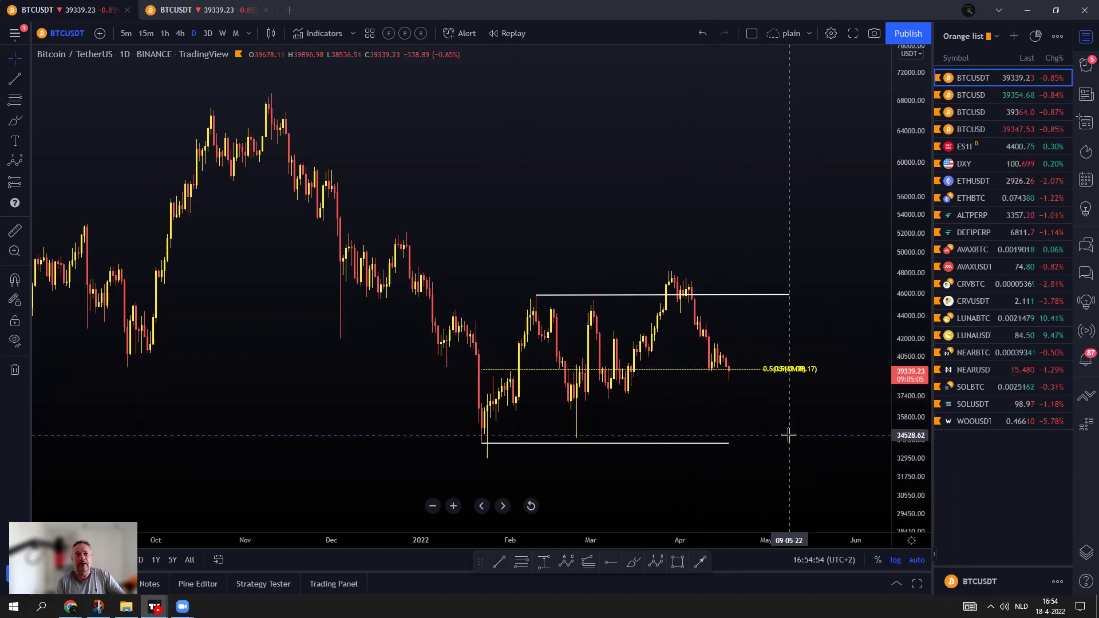
{"action": "scroll", "coordinate": [789, 432], "scroll_direction": "up", "scroll_amount": 2}
{"action": "scroll", "coordinate": [789, 432], "scroll_direction": "up", "scroll_amount": 1}
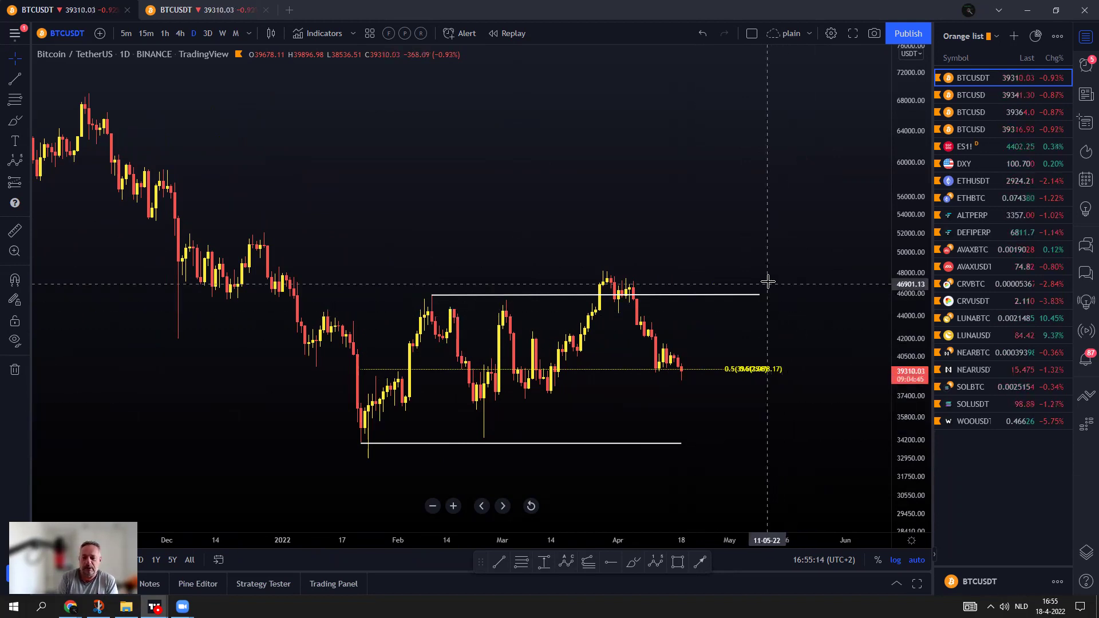
{"action": "scroll", "coordinate": [767, 275], "scroll_direction": "down", "scroll_amount": 2}
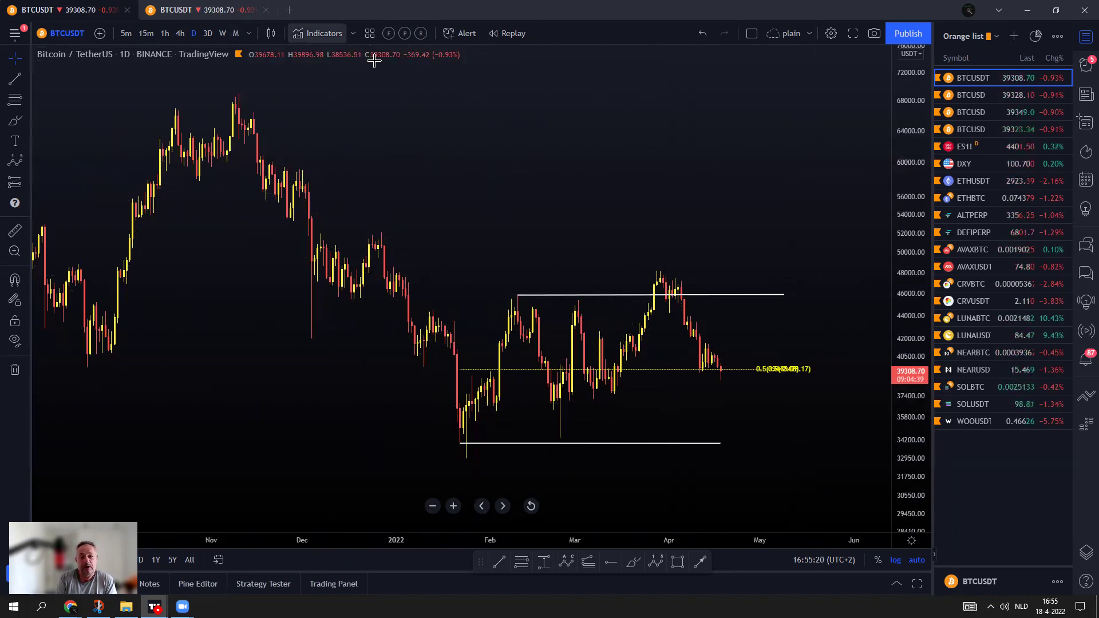
Brush circles around the range low, February high, April peak and midline test, and trace the April decline and a curve below the latest candles.
{"action": "left_click", "coordinate": [633, 564]}
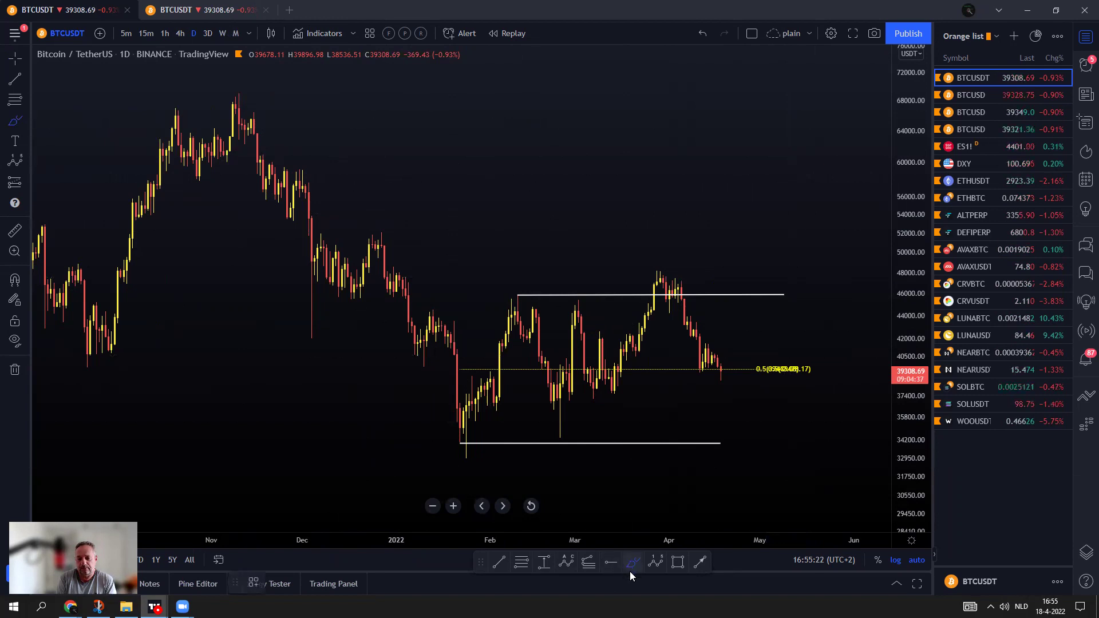
{"action": "mouse_move", "coordinate": [449, 449]}
{"action": "left_mouse_down"}
{"action": "mouse_move", "coordinate": [412, 449]}
{"action": "mouse_move", "coordinate": [466, 444]}
{"action": "left_mouse_up"}
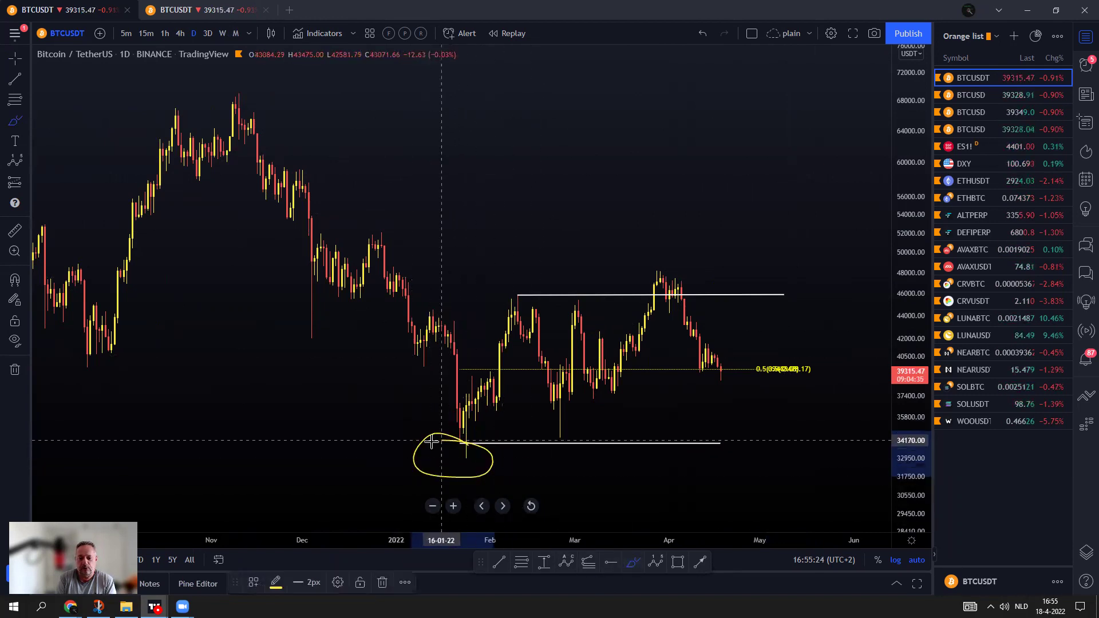
{"action": "mouse_move", "coordinate": [528, 294]}
{"action": "left_mouse_down"}
{"action": "mouse_move", "coordinate": [490, 287]}
{"action": "mouse_move", "coordinate": [538, 282]}
{"action": "left_mouse_up"}
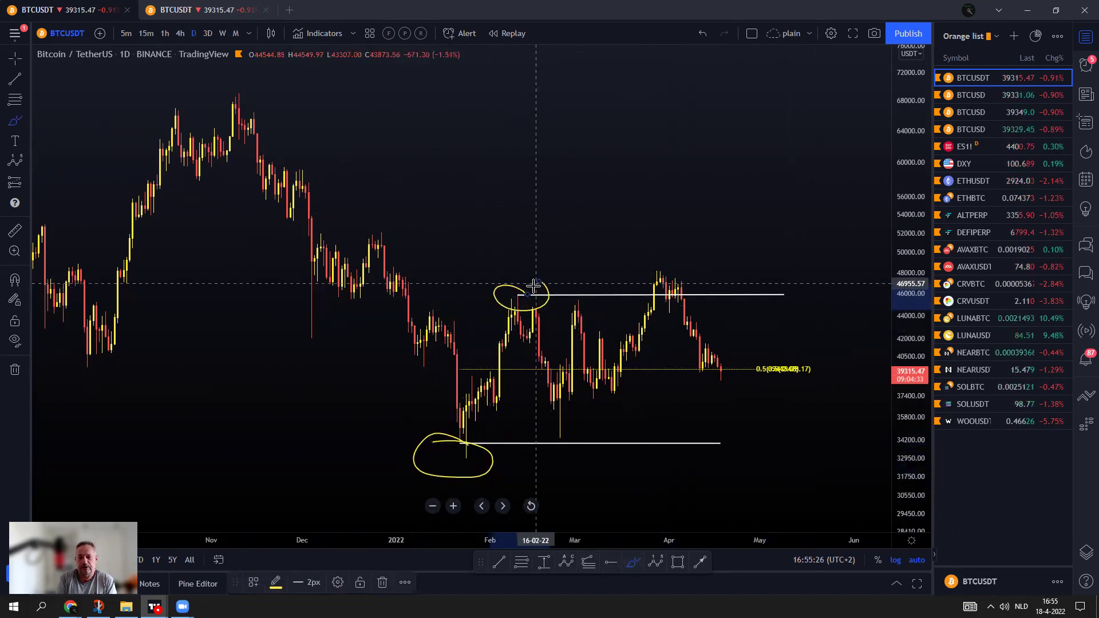
{"action": "mouse_move", "coordinate": [676, 272]}
{"action": "left_mouse_down"}
{"action": "mouse_move", "coordinate": [653, 267]}
{"action": "mouse_move", "coordinate": [696, 292]}
{"action": "mouse_move", "coordinate": [645, 265]}
{"action": "mouse_move", "coordinate": [639, 276]}
{"action": "left_mouse_up"}
{"action": "mouse_move", "coordinate": [483, 308]}
{"action": "left_mouse_down"}
{"action": "mouse_move", "coordinate": [520, 283]}
{"action": "mouse_move", "coordinate": [573, 317]}
{"action": "left_mouse_up"}
{"action": "mouse_move", "coordinate": [658, 289]}
{"action": "left_mouse_down"}
{"action": "mouse_move", "coordinate": [668, 280]}
{"action": "mouse_move", "coordinate": [712, 368]}
{"action": "mouse_move", "coordinate": [692, 360]}
{"action": "left_mouse_up"}
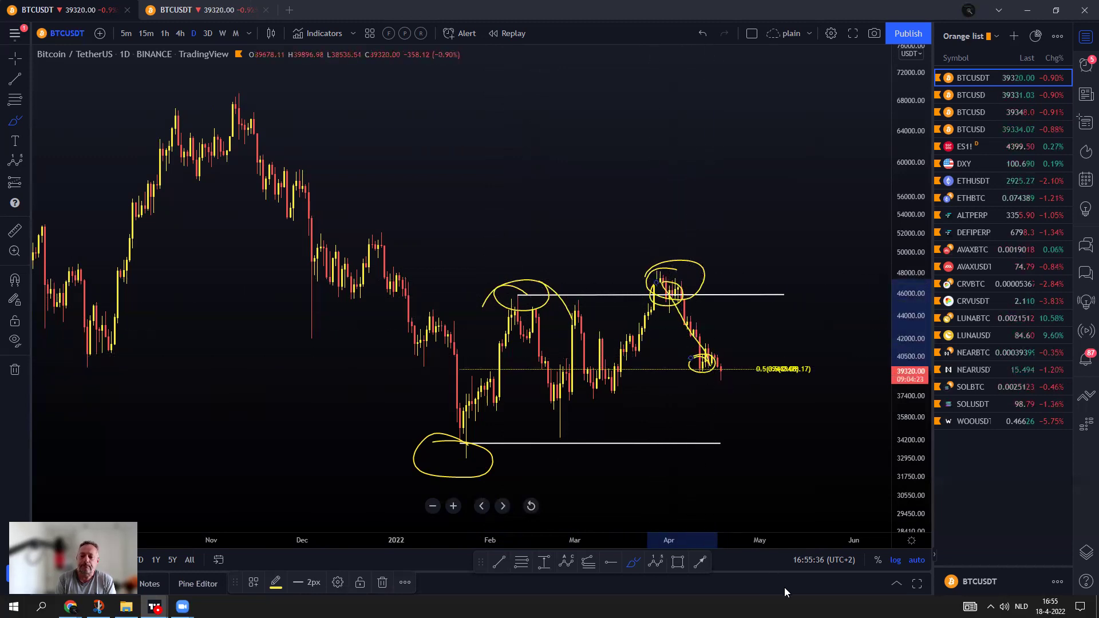
{"action": "mouse_move", "coordinate": [716, 375]}
{"action": "left_mouse_down"}
{"action": "mouse_move", "coordinate": [723, 391]}
{"action": "mouse_move", "coordinate": [736, 373]}
{"action": "left_mouse_up"}
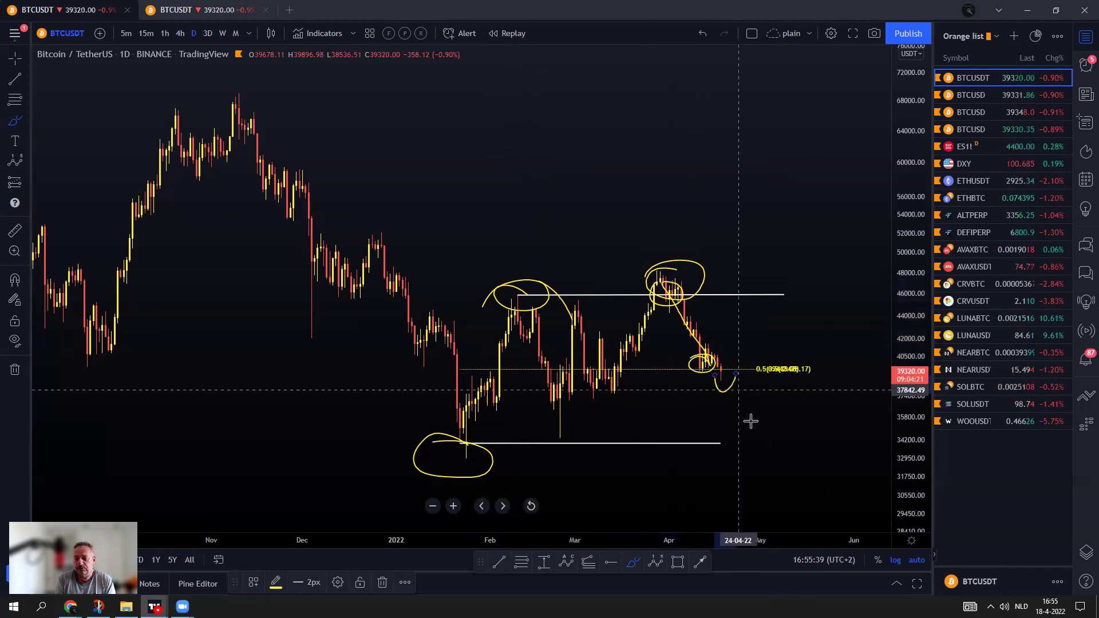
Undo all the brush annotations on the range.
{"action": "left_click", "coordinate": [703, 36]}
{"action": "left_click", "coordinate": [703, 36]}
{"action": "left_click", "coordinate": [703, 35]}
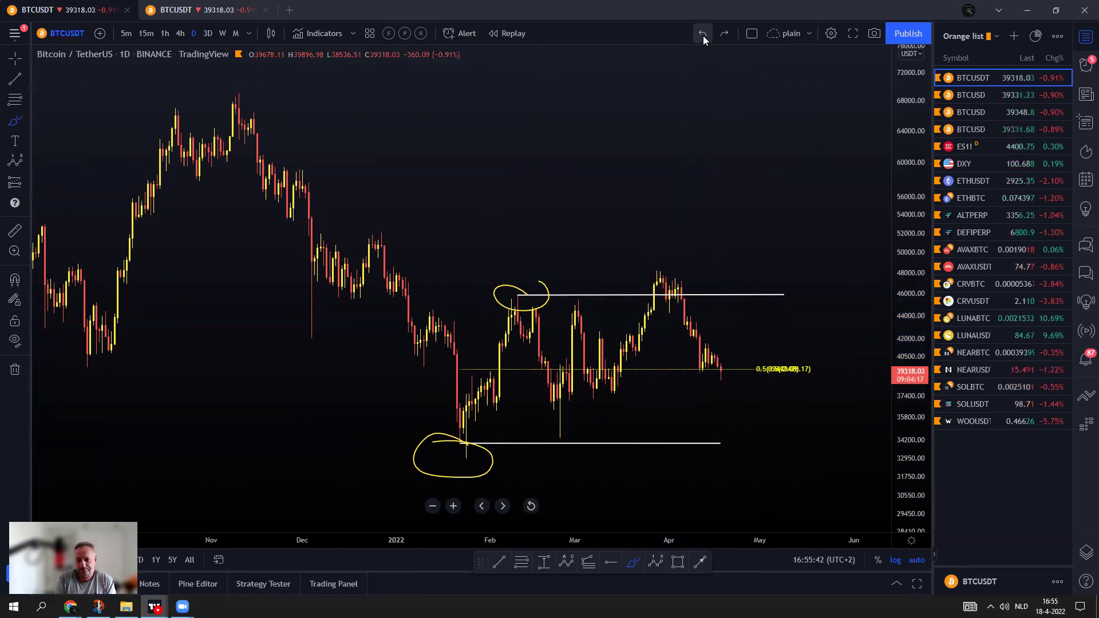
{"action": "left_click", "coordinate": [703, 35]}
Brush projected price paths from the midline to below the range low, one direct and one with a small bounce, removing each.
{"action": "scroll", "coordinate": [699, 258], "scroll_direction": "up", "scroll_amount": 2}
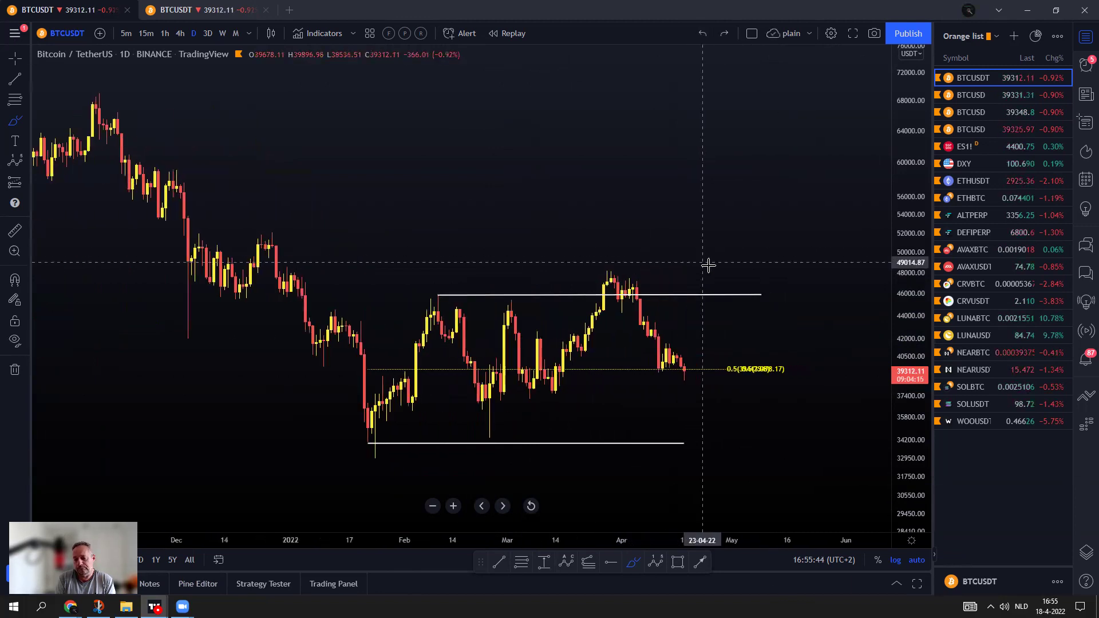
{"action": "left_click_drag", "start_coordinate": [683, 367], "coordinate": [724, 469]}
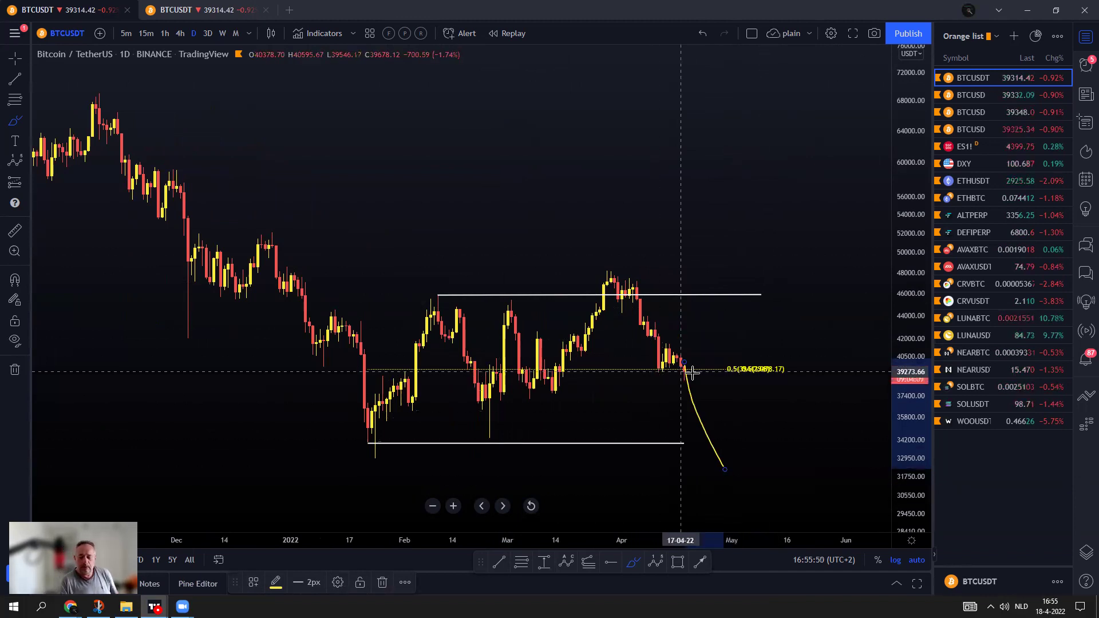
{"action": "left_click", "coordinate": [703, 33]}
{"action": "mouse_move", "coordinate": [691, 365]}
{"action": "left_mouse_down"}
{"action": "mouse_move", "coordinate": [694, 380]}
{"action": "mouse_move", "coordinate": [704, 367]}
{"action": "mouse_move", "coordinate": [743, 457]}
{"action": "left_mouse_up"}
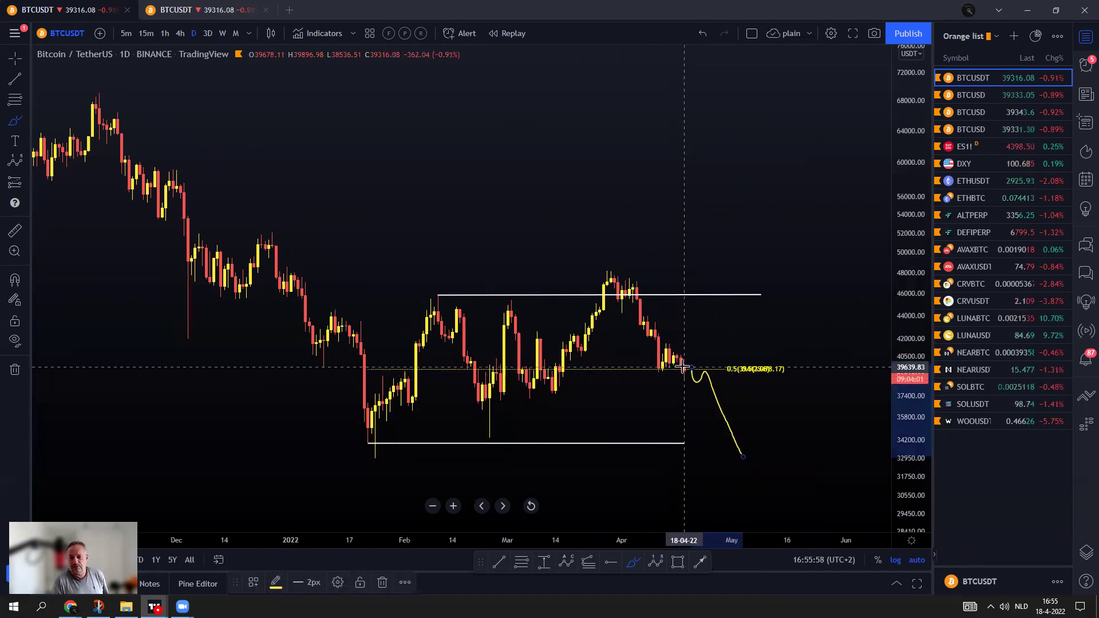
{"action": "key", "text": "Escape"}
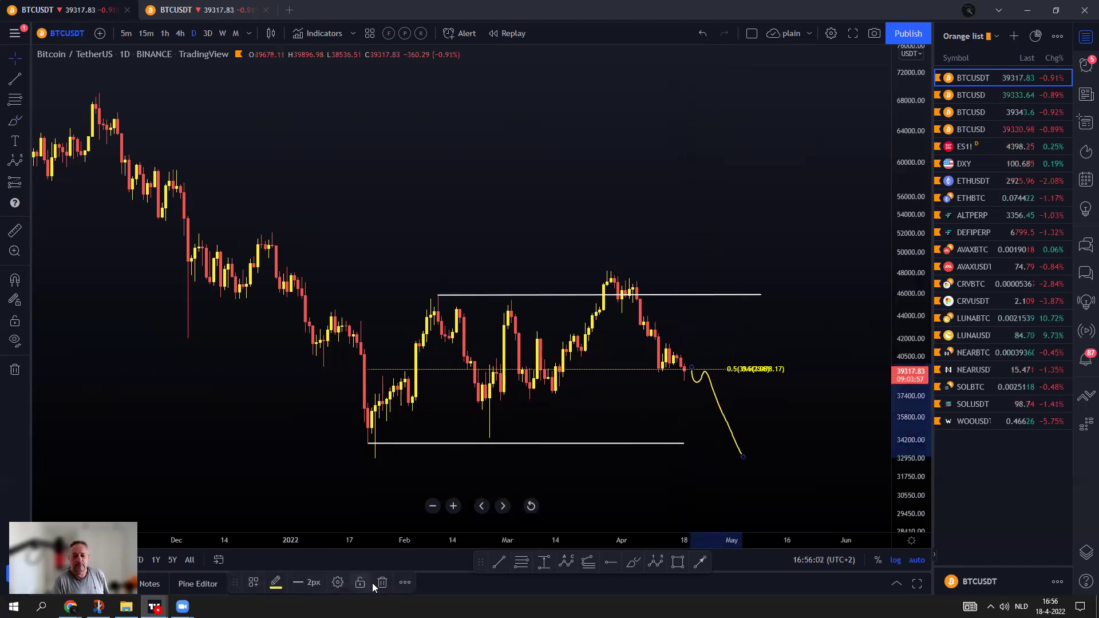
{"action": "left_click", "coordinate": [380, 583]}
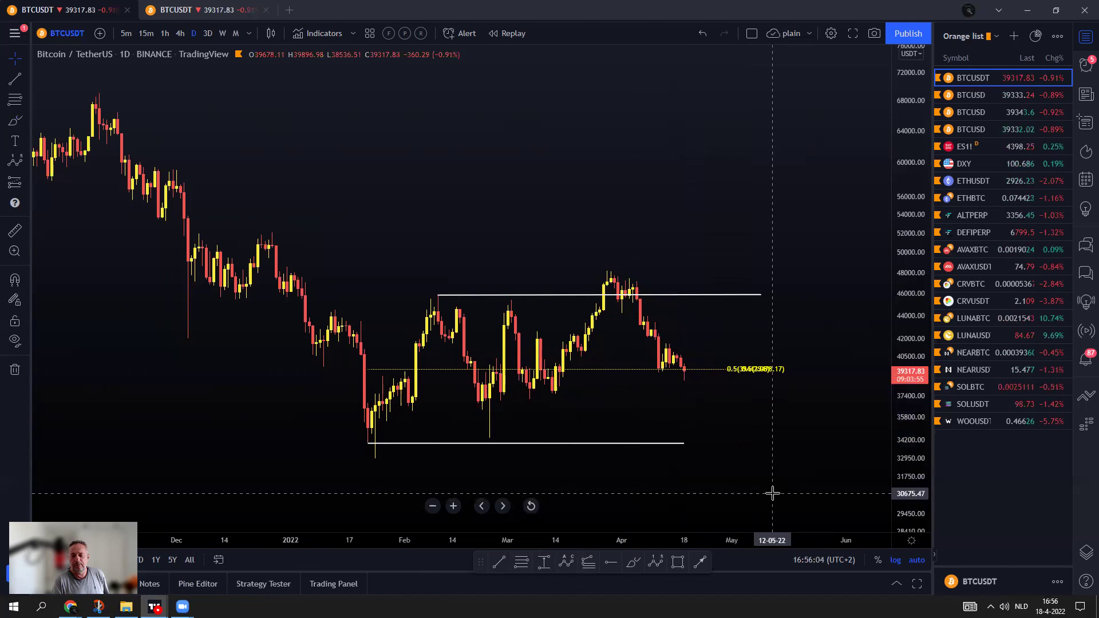
Open the object tree, hide the ranges drawing group and show the S/R group on the chart.
{"action": "left_click", "coordinate": [1086, 552]}
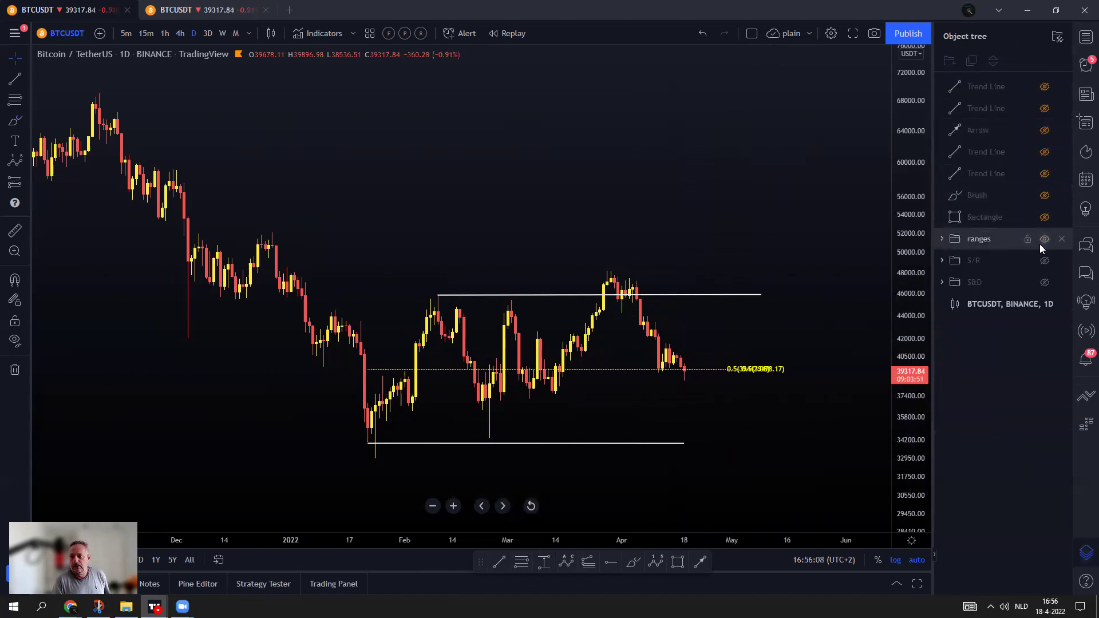
{"action": "left_click", "coordinate": [1044, 240]}
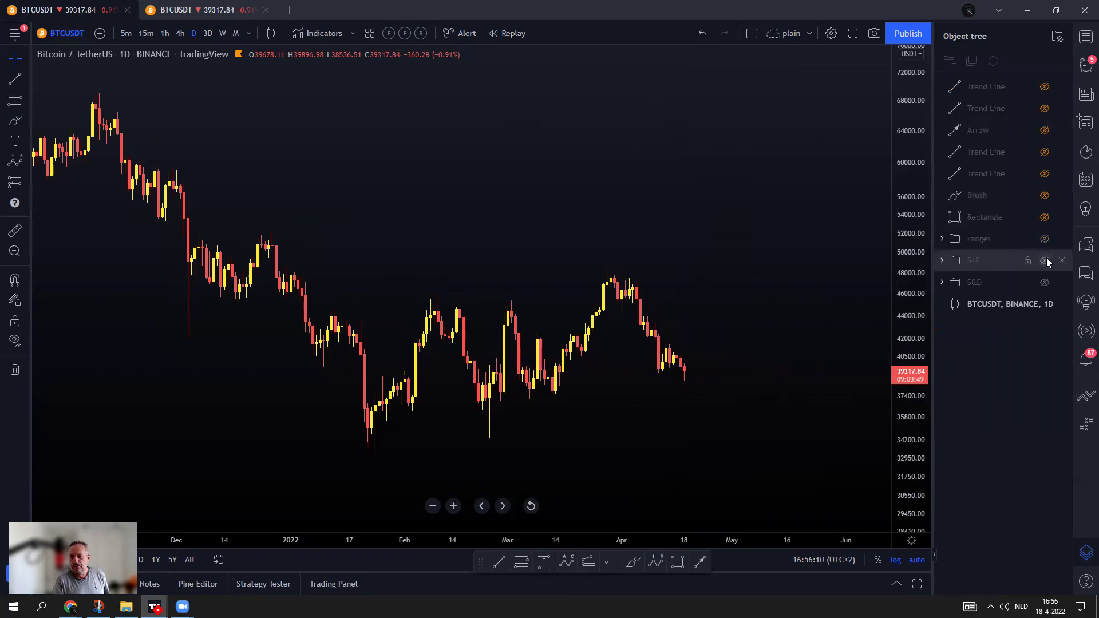
{"action": "left_click", "coordinate": [1044, 261]}
{"action": "scroll", "coordinate": [690, 359], "scroll_direction": "down", "scroll_amount": 5}
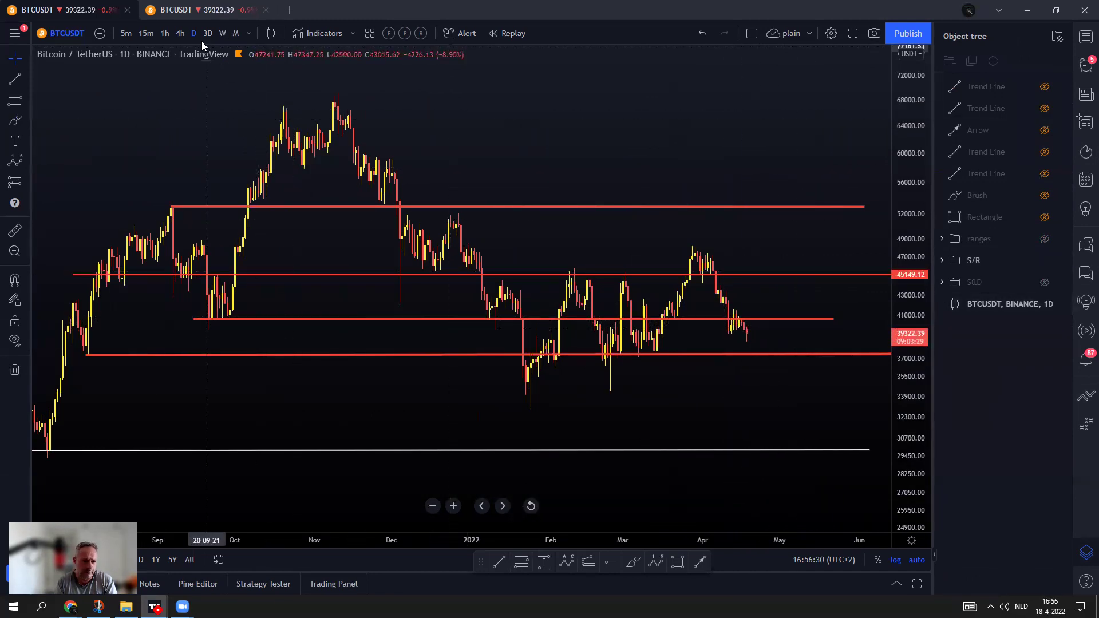
Brush the April decline through the red level just above 40,500, circle the break of that level, and undo the stroke.
{"action": "scroll", "coordinate": [654, 308], "scroll_direction": "up", "scroll_amount": 2}
{"action": "scroll", "coordinate": [746, 336], "scroll_direction": "down", "scroll_amount": 2}
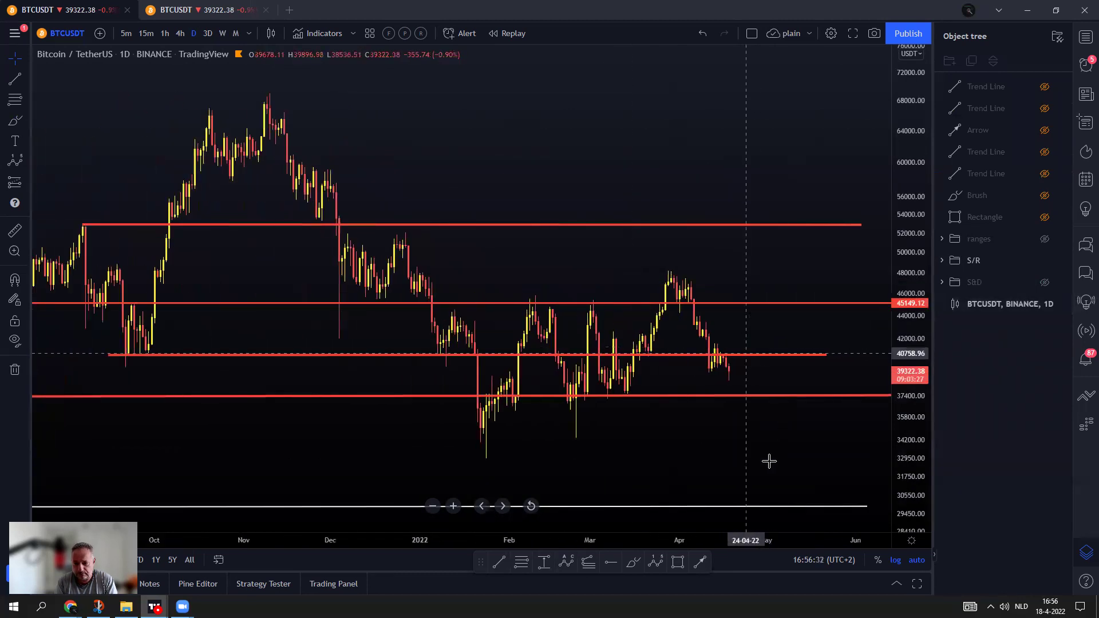
{"action": "left_click", "coordinate": [632, 561]}
{"action": "mouse_move", "coordinate": [662, 285]}
{"action": "left_mouse_down"}
{"action": "mouse_move", "coordinate": [690, 304]}
{"action": "mouse_move", "coordinate": [716, 375]}
{"action": "left_mouse_up"}
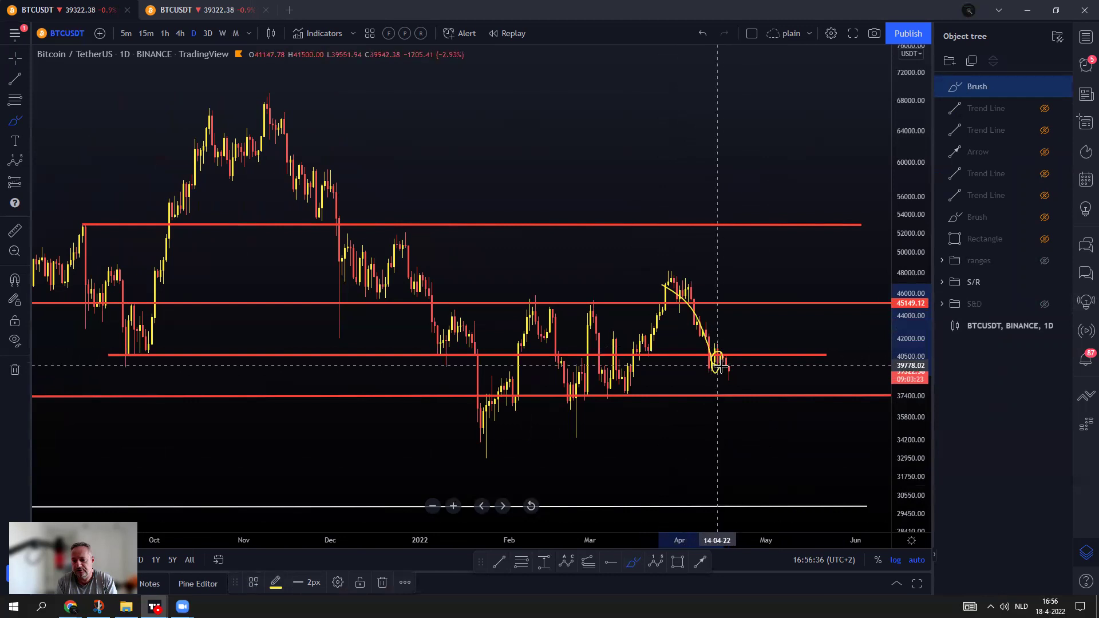
{"action": "left_click_drag", "start_coordinate": [720, 355], "coordinate": [734, 385]}
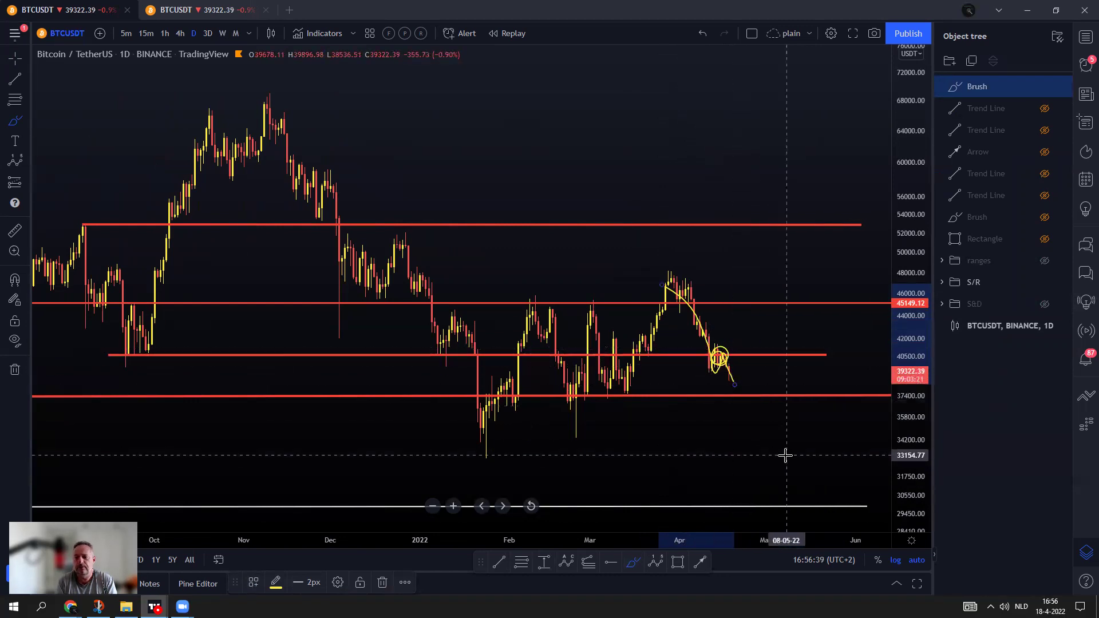
{"action": "left_click", "coordinate": [702, 34]}
Brush a wave from January into June oscillating between the 45149.12 level and the red support line just above 37,000.
{"action": "scroll", "coordinate": [740, 230], "scroll_direction": "down", "scroll_amount": 3}
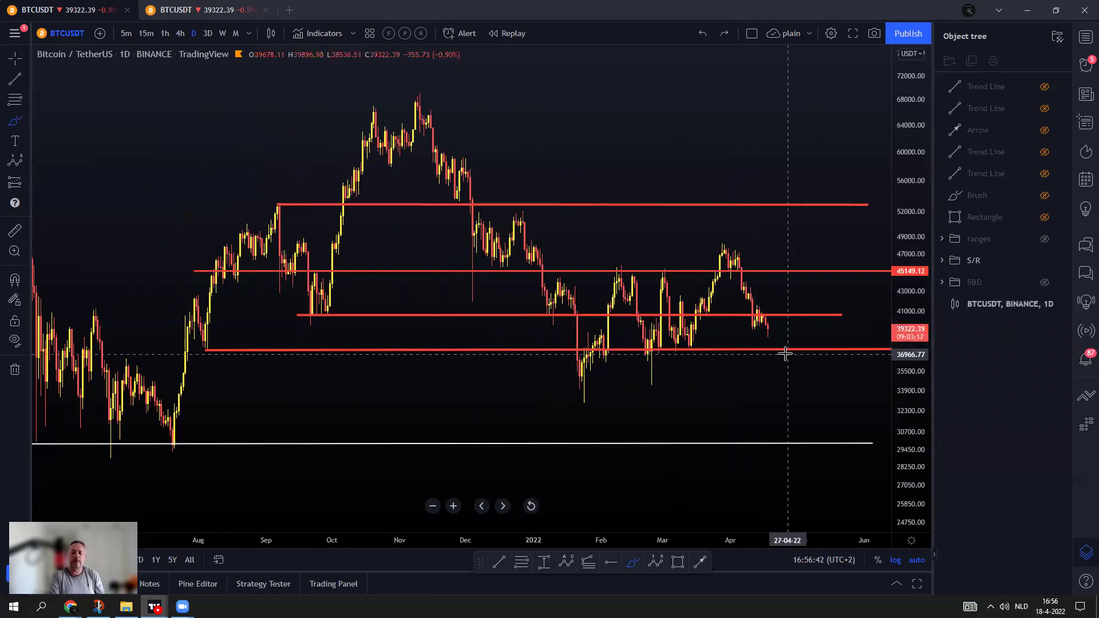
{"action": "mouse_move", "coordinate": [560, 280]}
{"action": "left_mouse_down"}
{"action": "mouse_move", "coordinate": [641, 270]}
{"action": "mouse_move", "coordinate": [695, 348]}
{"action": "mouse_move", "coordinate": [752, 294]}
{"action": "mouse_move", "coordinate": [793, 349]}
{"action": "mouse_move", "coordinate": [850, 269]}
{"action": "mouse_move", "coordinate": [881, 341]}
{"action": "left_mouse_up"}
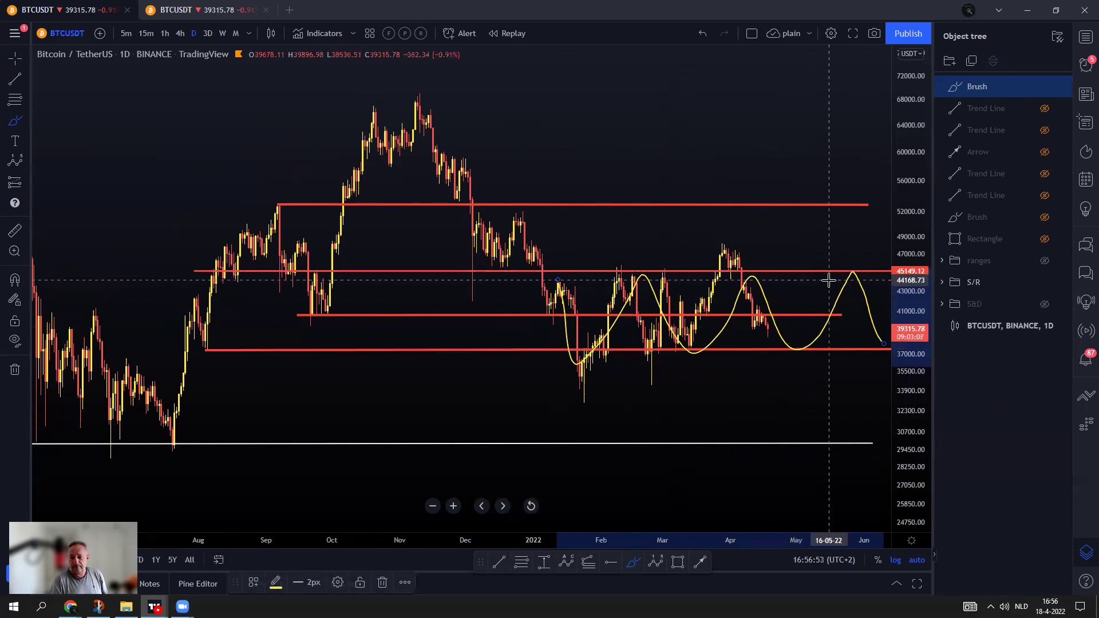
Delete the yellow wave stroke spanning January to June from the daily chart.
{"action": "key", "text": "Escape"}
{"action": "left_click", "coordinate": [838, 302]}
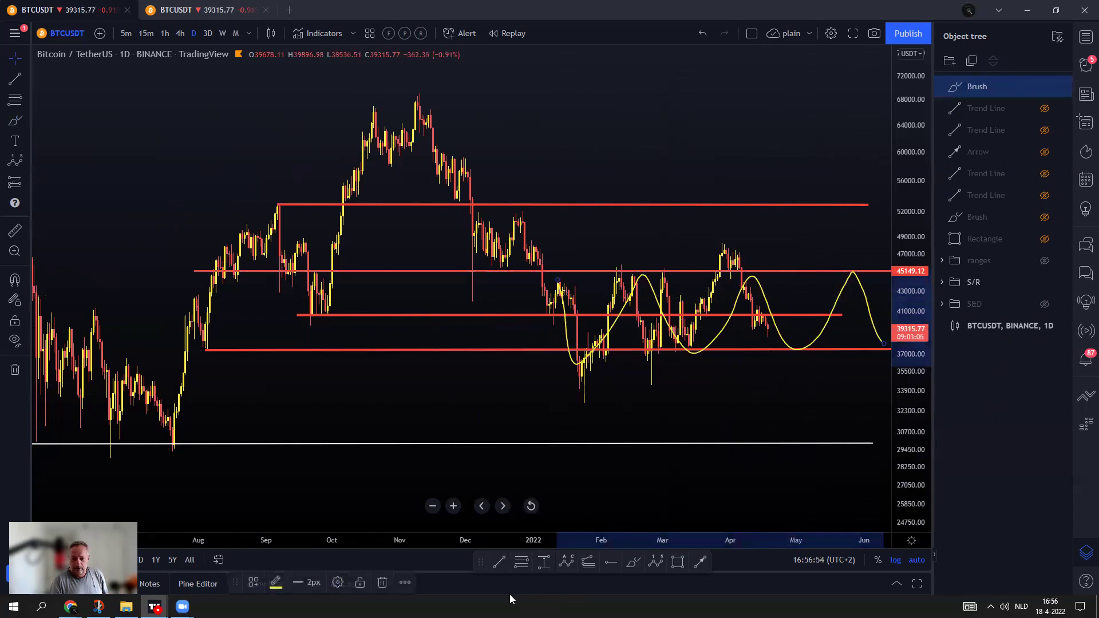
{"action": "left_click", "coordinate": [383, 582]}
Brush a projected drop from the latest candles down towards the white support line and undo the stroke.
{"action": "scroll", "coordinate": [770, 382], "scroll_direction": "up", "scroll_amount": 3}
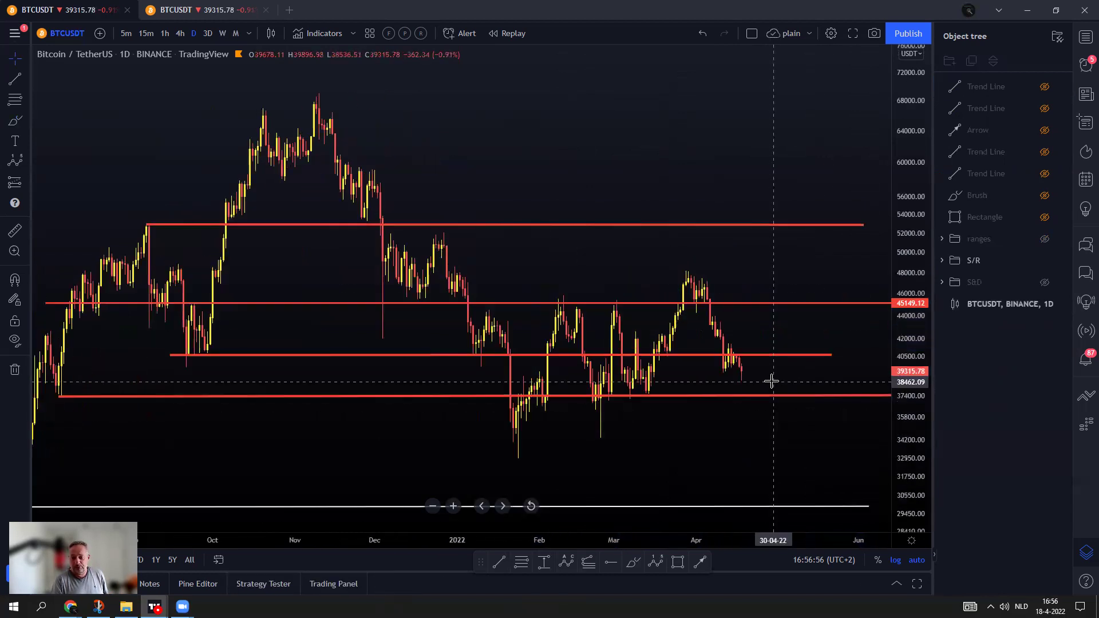
{"action": "mouse_move", "coordinate": [728, 368]}
{"action": "left_mouse_down"}
{"action": "mouse_move", "coordinate": [741, 363]}
{"action": "mouse_move", "coordinate": [768, 395]}
{"action": "mouse_move", "coordinate": [805, 493]}
{"action": "left_mouse_up"}
{"action": "left_click", "coordinate": [632, 562]}
{"action": "left_click", "coordinate": [702, 34]}
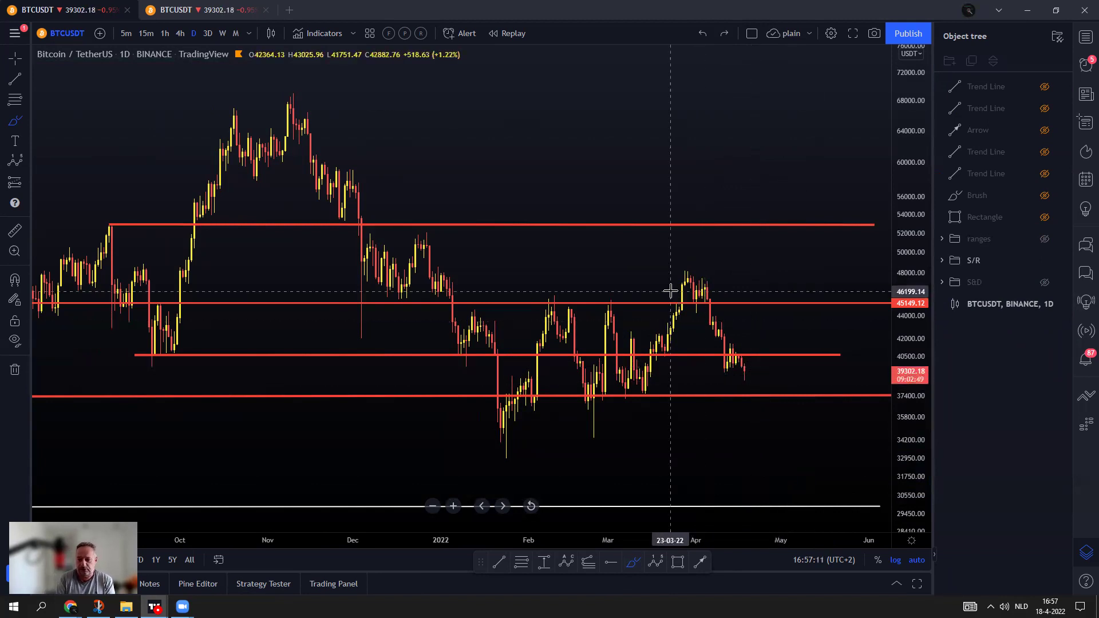
Brush the rise from the late July 2021 low to about 56,600 at the end of August and colour the stroke white.
{"action": "scroll", "coordinate": [344, 361], "scroll_direction": "down", "scroll_amount": 3}
{"action": "left_click_drag", "start_coordinate": [244, 415], "coordinate": [325, 177]}
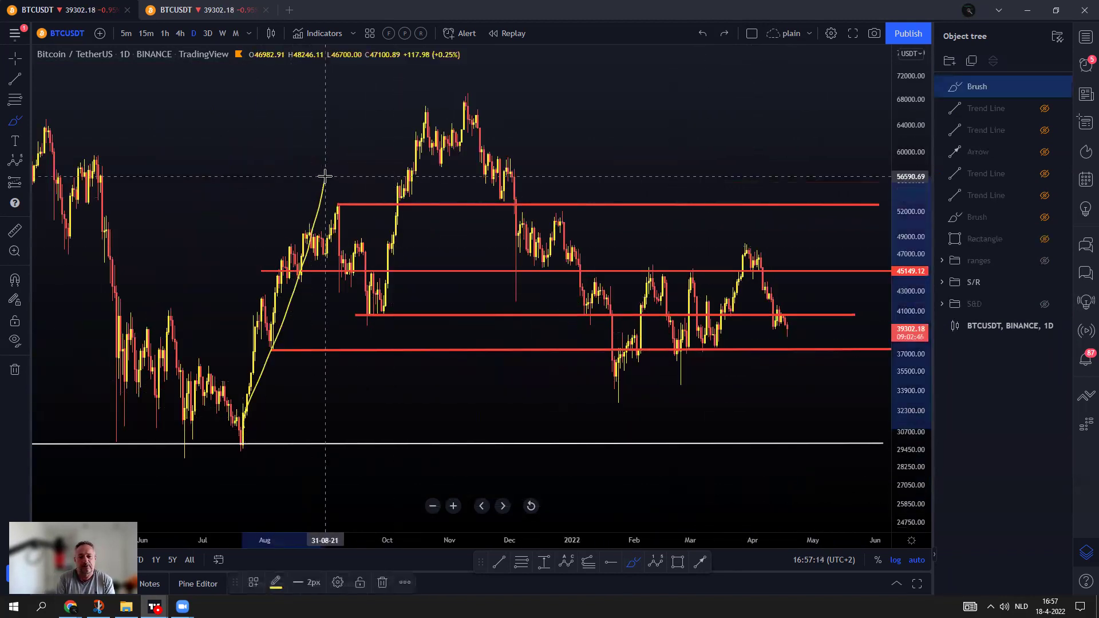
{"action": "left_click", "coordinate": [275, 583]}
{"action": "left_click", "coordinate": [277, 425]}
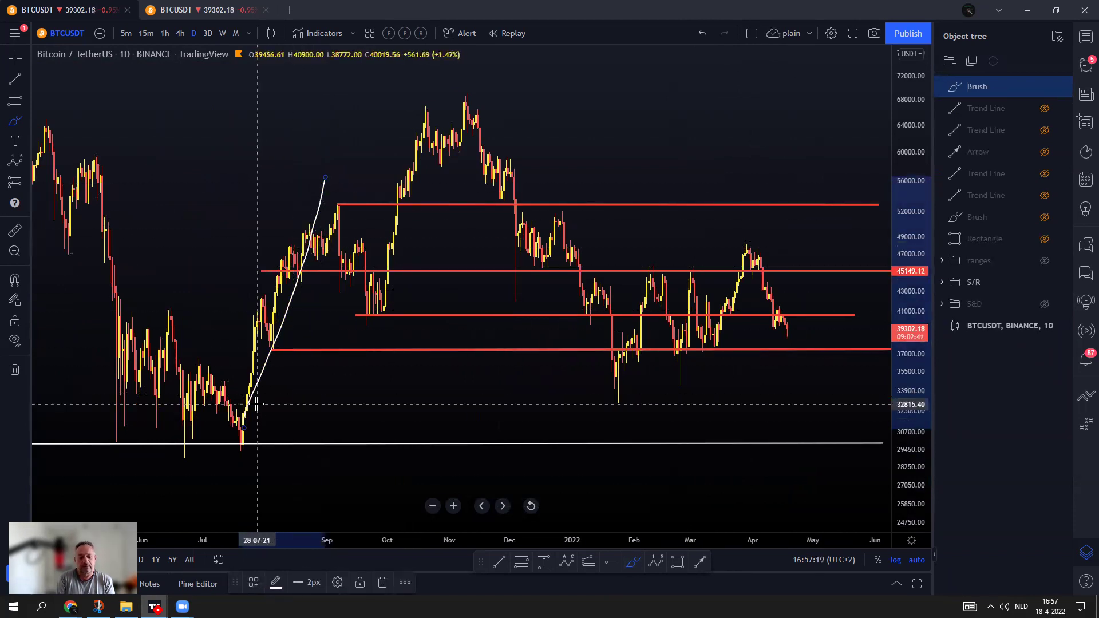
Brush the September pullback and the swings from the November peak into April, circle the January-to-April action, and undo the circle.
{"action": "mouse_move", "coordinate": [319, 189]}
{"action": "left_mouse_down"}
{"action": "mouse_move", "coordinate": [341, 269]}
{"action": "mouse_move", "coordinate": [380, 314]}
{"action": "left_mouse_up"}
{"action": "mouse_move", "coordinate": [449, 101]}
{"action": "left_mouse_down"}
{"action": "mouse_move", "coordinate": [522, 283]}
{"action": "mouse_move", "coordinate": [540, 275]}
{"action": "mouse_move", "coordinate": [561, 212]}
{"action": "mouse_move", "coordinate": [615, 391]}
{"action": "mouse_move", "coordinate": [647, 318]}
{"action": "mouse_move", "coordinate": [690, 341]}
{"action": "mouse_move", "coordinate": [724, 312]}
{"action": "mouse_move", "coordinate": [746, 252]}
{"action": "mouse_move", "coordinate": [607, 367]}
{"action": "mouse_move", "coordinate": [779, 252]}
{"action": "mouse_move", "coordinate": [756, 240]}
{"action": "left_mouse_up"}
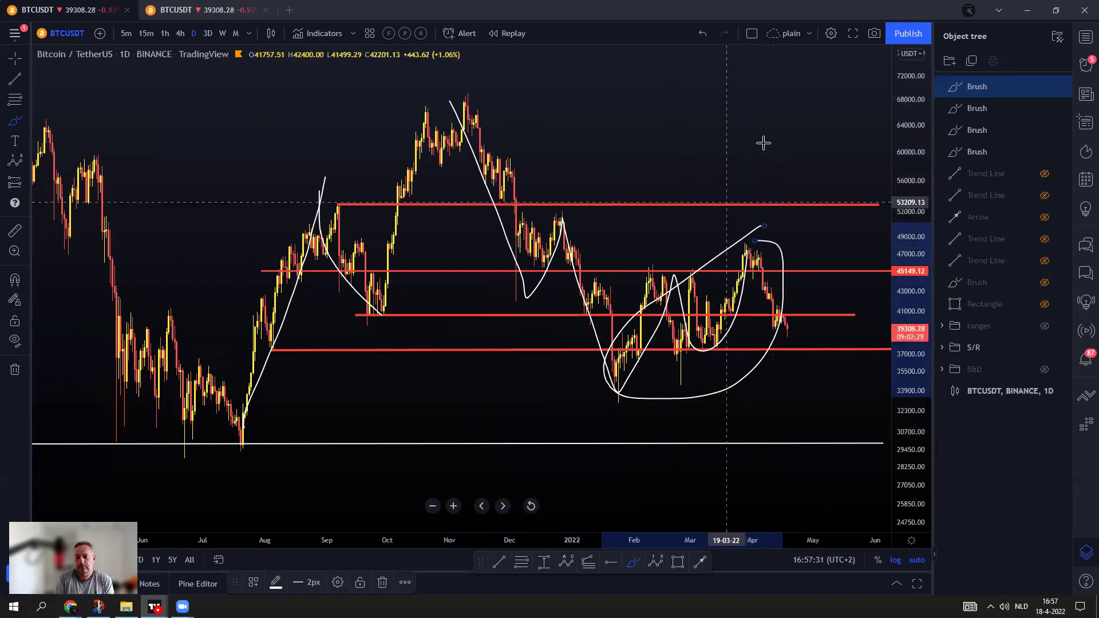
{"action": "left_click", "coordinate": [703, 35]}
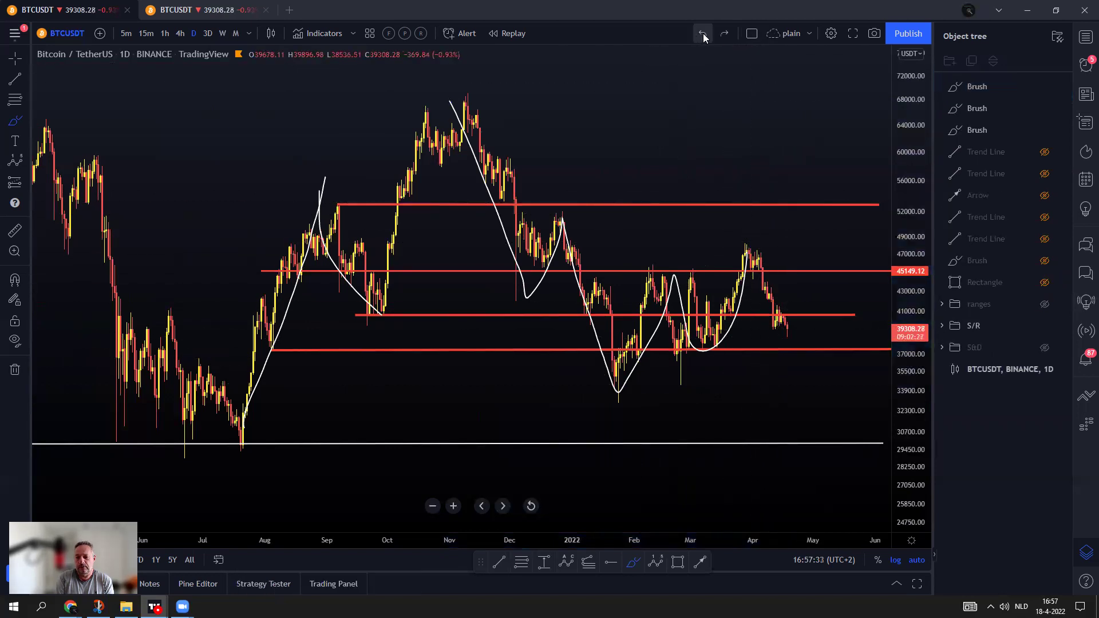
Undo the November-to-April swing stroke and delete the September pullback and August rise strokes.
{"action": "left_click", "coordinate": [702, 34]}
{"action": "key", "text": "Escape"}
{"action": "left_click", "coordinate": [354, 293]}
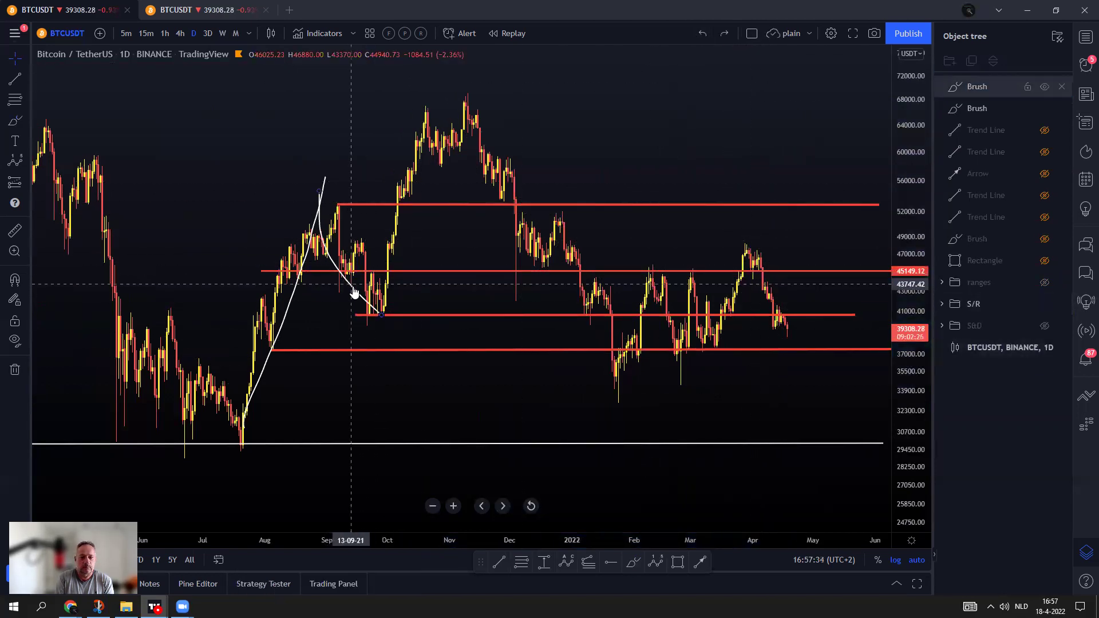
{"action": "key", "text": "Delete"}
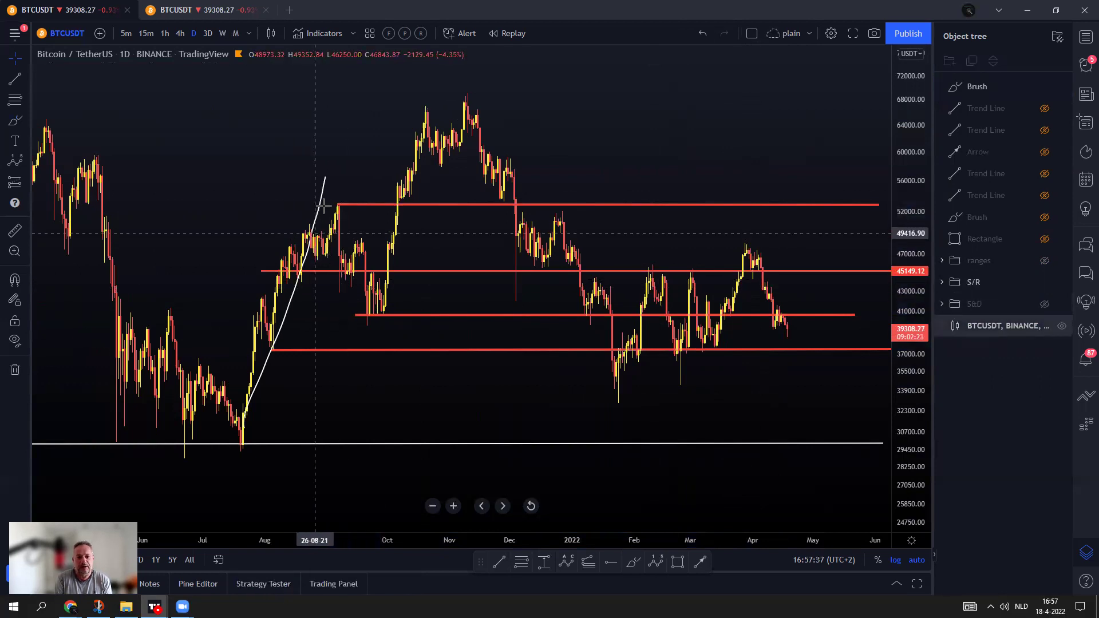
{"action": "left_click", "coordinate": [320, 207]}
{"action": "key", "text": "Delete"}
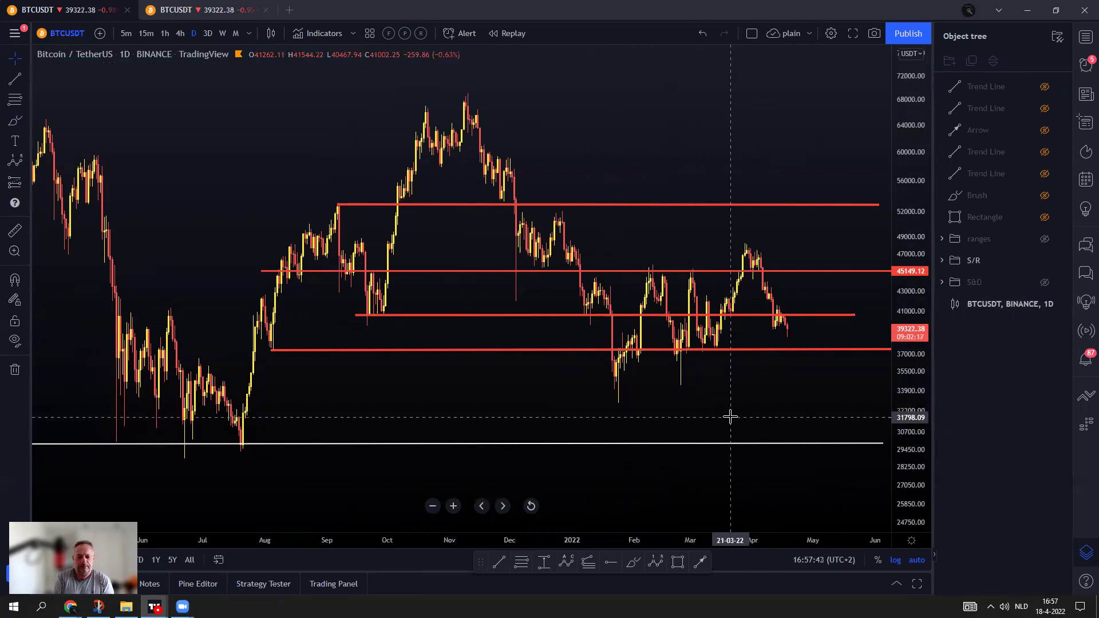
Brush a projected drop from the current price to the white support line and circle the landing area around that line.
{"action": "scroll", "coordinate": [731, 417], "scroll_direction": "down", "scroll_amount": 5}
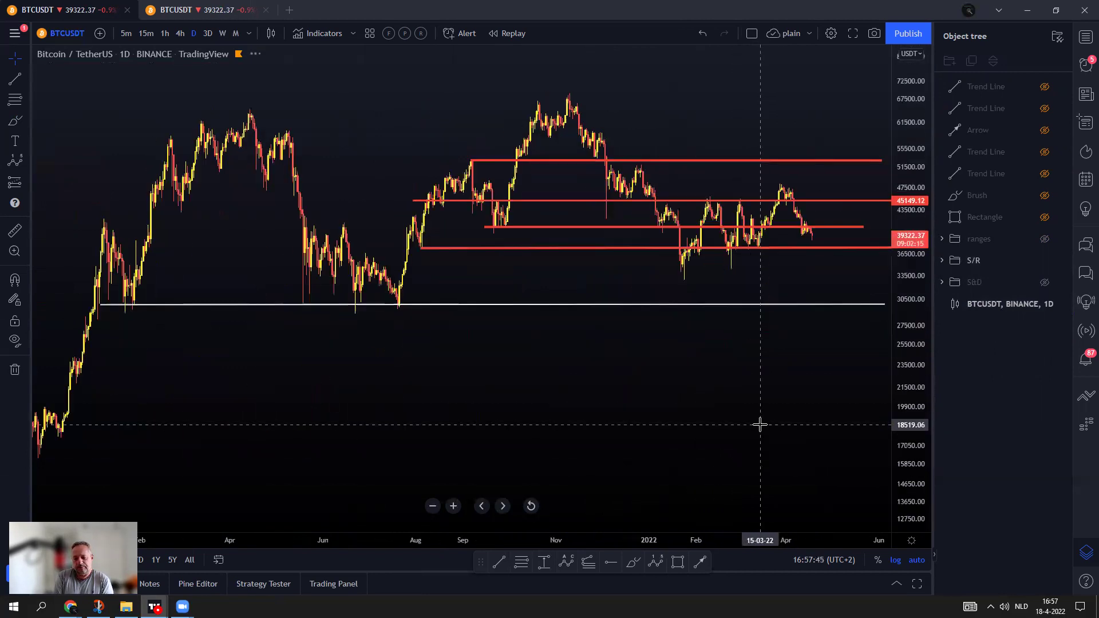
{"action": "scroll", "coordinate": [787, 414], "scroll_direction": "up", "scroll_amount": 5}
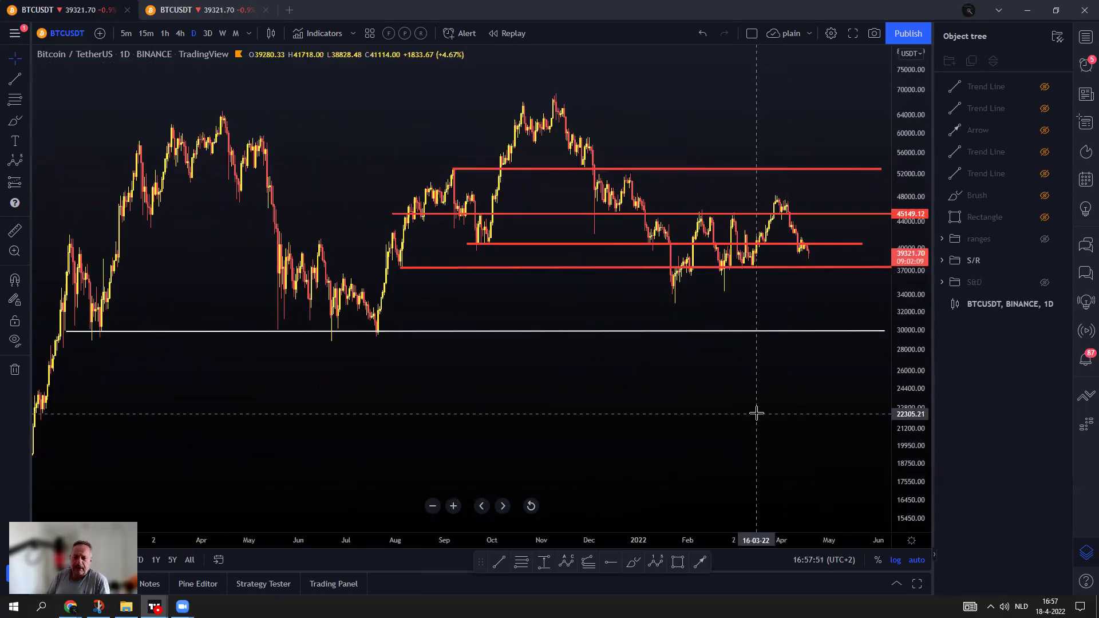
{"action": "left_click_drag", "start_coordinate": [815, 247], "coordinate": [816, 321]}
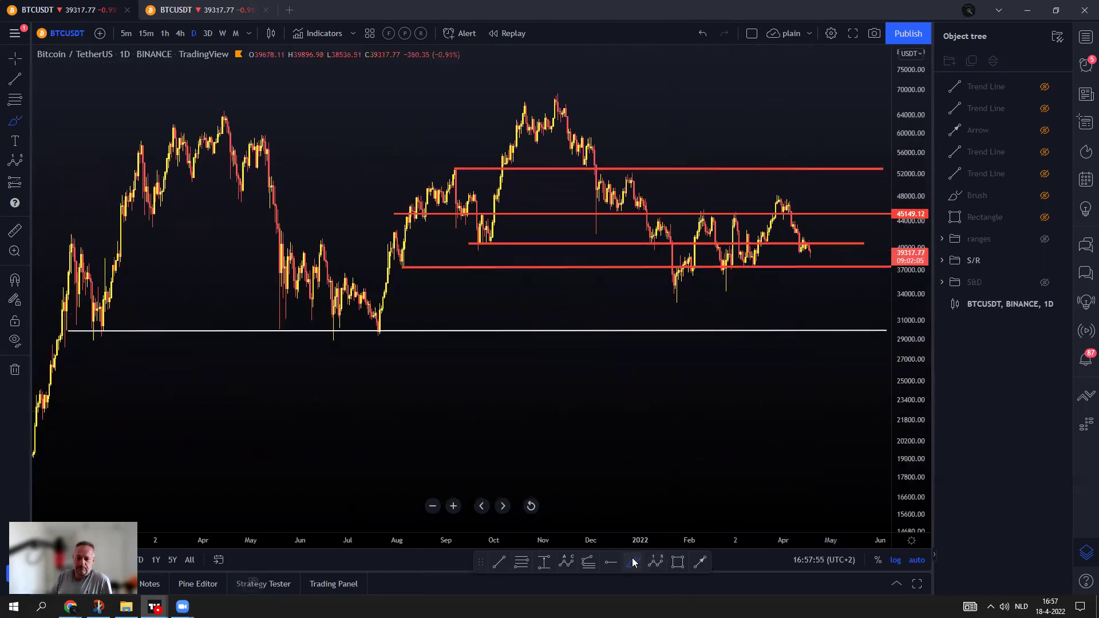
{"action": "left_click_drag", "start_coordinate": [814, 256], "coordinate": [825, 326]}
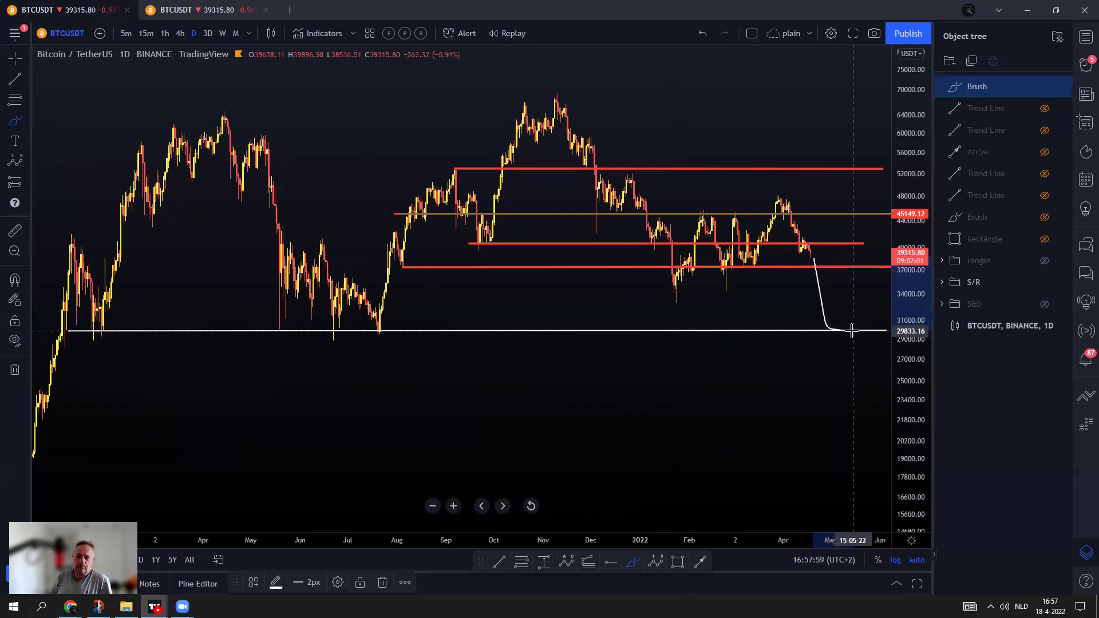
{"action": "mouse_move", "coordinate": [836, 318]}
{"action": "left_mouse_down"}
{"action": "mouse_move", "coordinate": [861, 314]}
{"action": "mouse_move", "coordinate": [822, 346]}
{"action": "mouse_move", "coordinate": [838, 314]}
{"action": "left_mouse_up"}
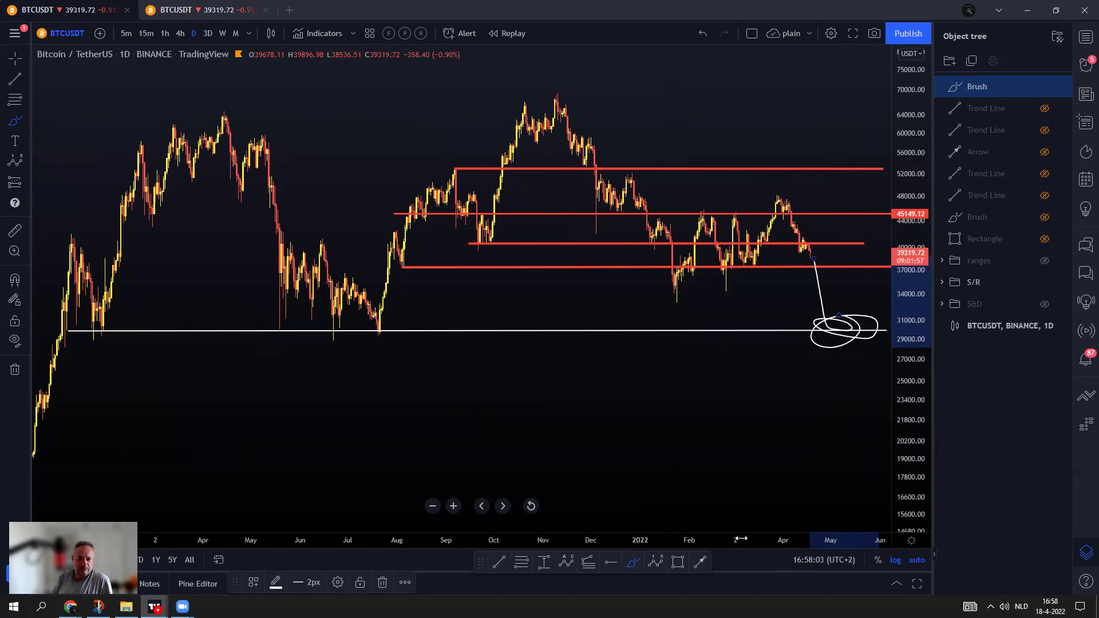
Brush a dip to about 27,000 below the white line with a rebound above it, and undo the projection strokes.
{"action": "mouse_move", "coordinate": [783, 327]}
{"action": "left_mouse_down"}
{"action": "mouse_move", "coordinate": [795, 364]}
{"action": "mouse_move", "coordinate": [822, 324]}
{"action": "left_mouse_up"}
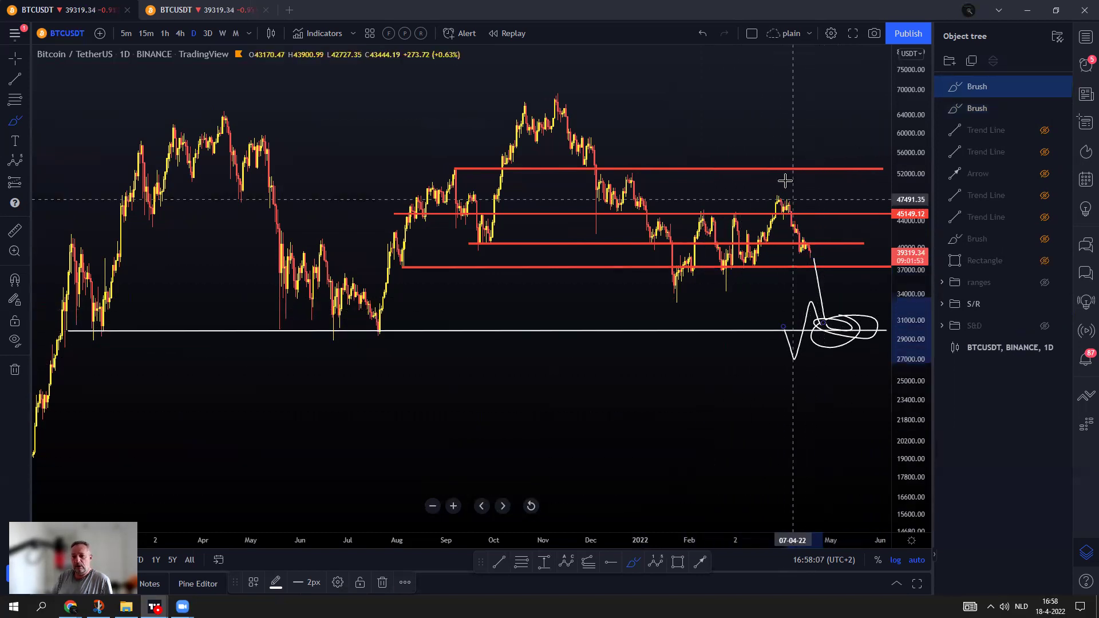
{"action": "left_click", "coordinate": [701, 33]}
{"action": "left_click", "coordinate": [702, 33]}
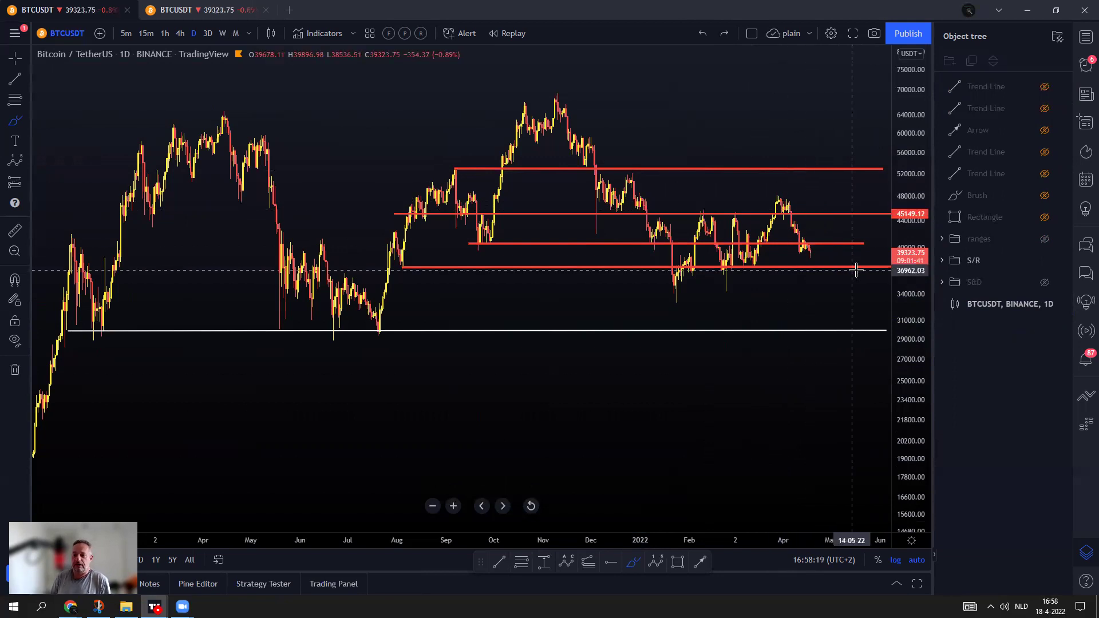
Switch the chart to the 3-day interval and brush the swing from the 2020 low through both 2021 peaks into early 2022.
{"action": "scroll", "coordinate": [730, 308], "scroll_direction": "up", "scroll_amount": 3}
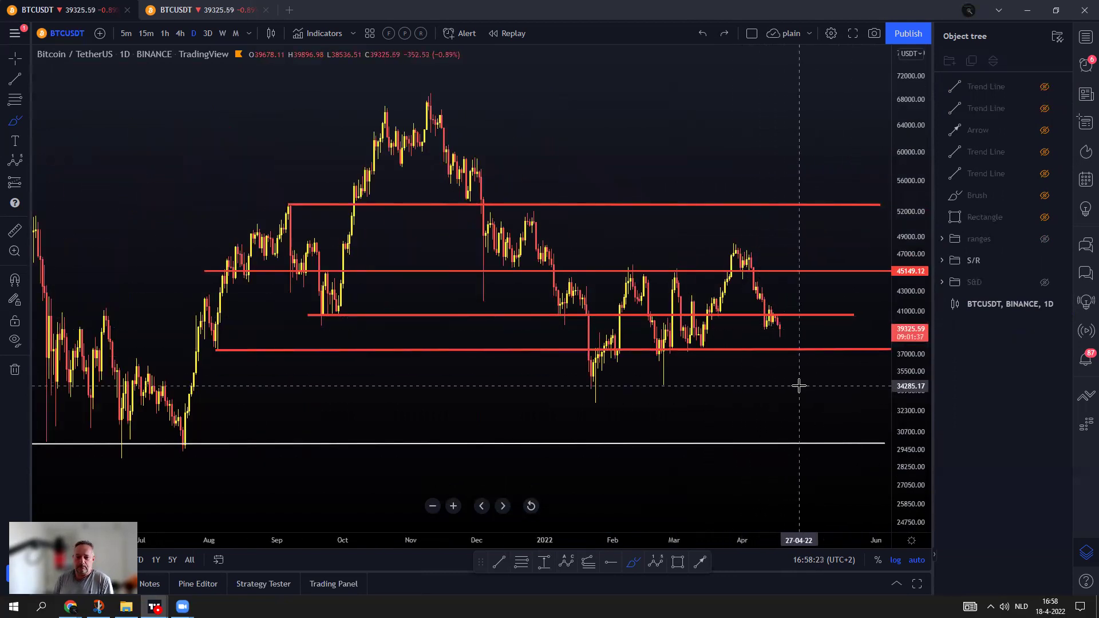
{"action": "left_click", "coordinate": [208, 33]}
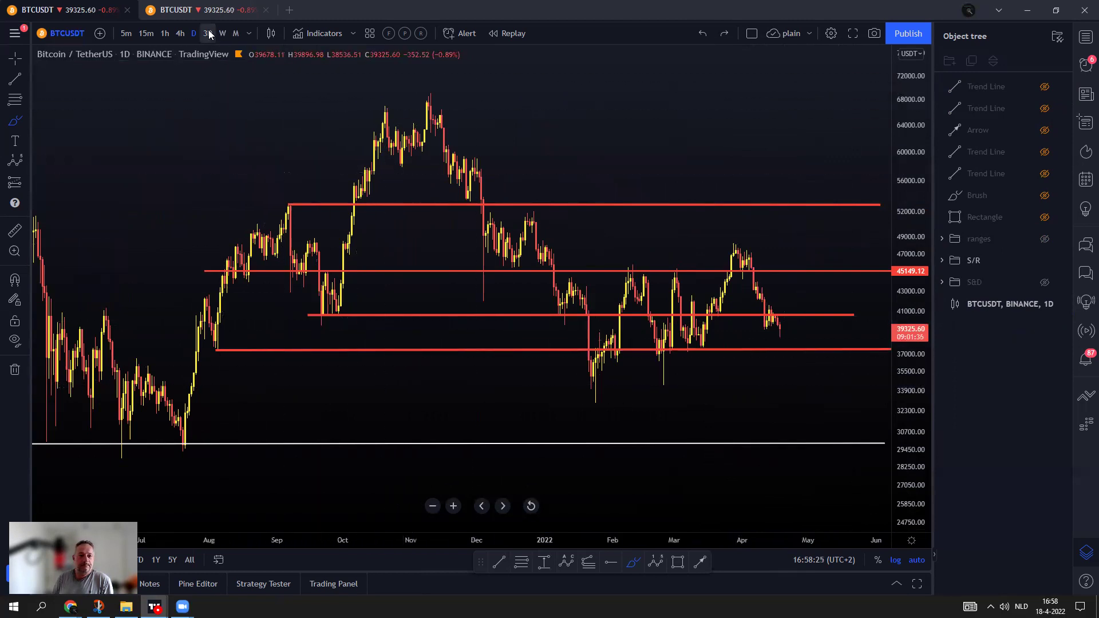
{"action": "scroll", "coordinate": [611, 247], "scroll_direction": "up", "scroll_amount": 1}
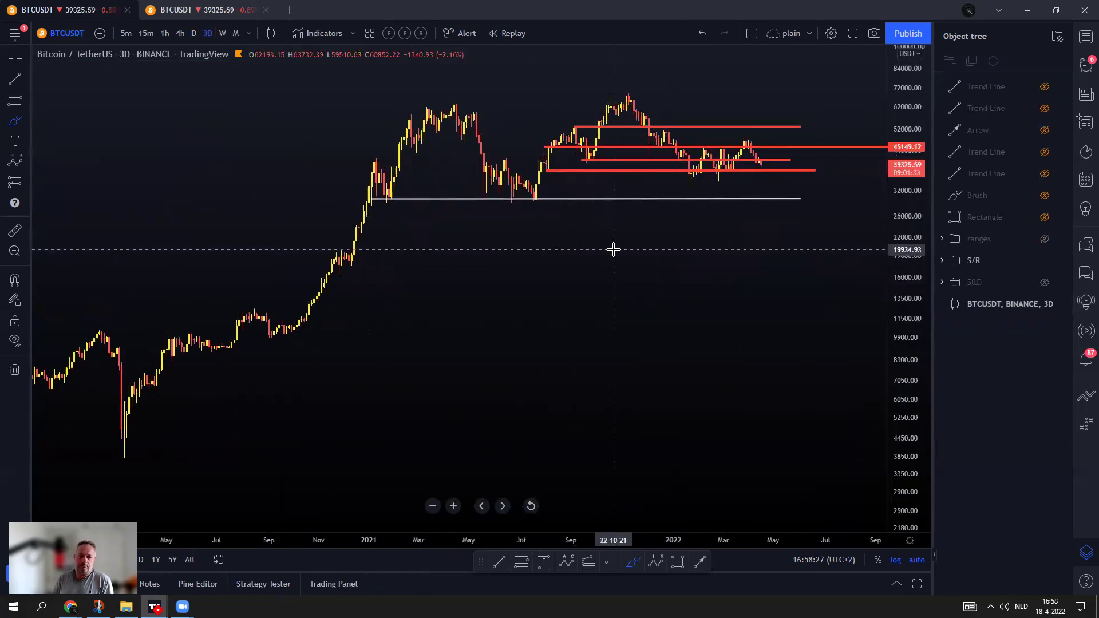
{"action": "scroll", "coordinate": [613, 252], "scroll_direction": "up", "scroll_amount": 2}
{"action": "scroll", "coordinate": [613, 251], "scroll_direction": "down", "scroll_amount": 3}
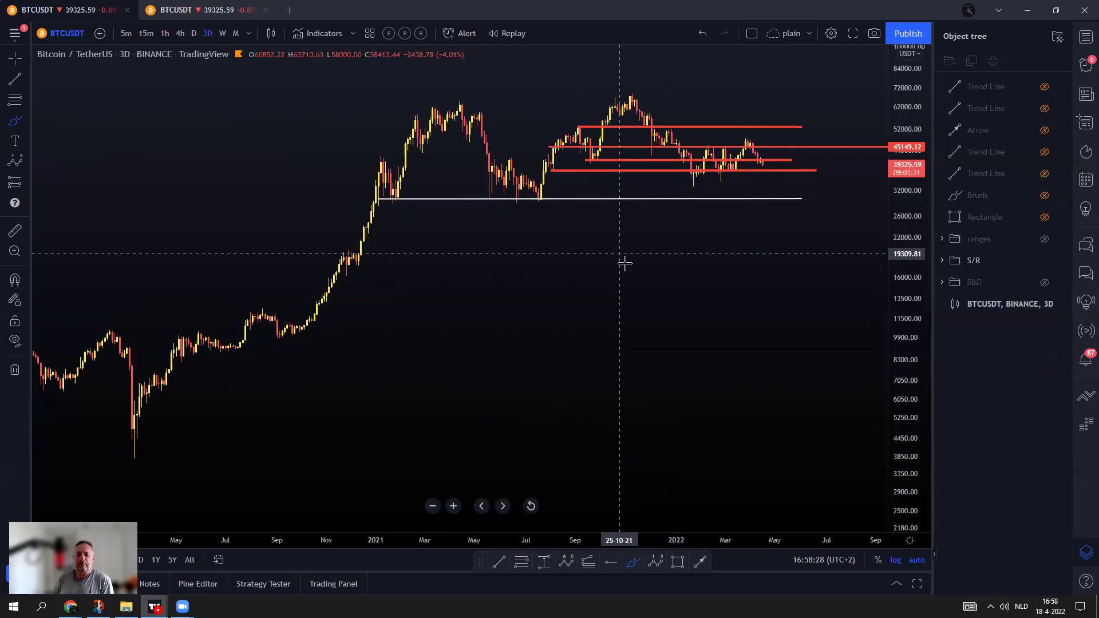
{"action": "mouse_move", "coordinate": [98, 458]}
{"action": "left_mouse_down"}
{"action": "mouse_move", "coordinate": [314, 280]}
{"action": "mouse_move", "coordinate": [458, 99]}
{"action": "mouse_move", "coordinate": [577, 190]}
{"action": "mouse_move", "coordinate": [636, 95]}
{"action": "mouse_move", "coordinate": [710, 182]}
{"action": "left_mouse_up"}
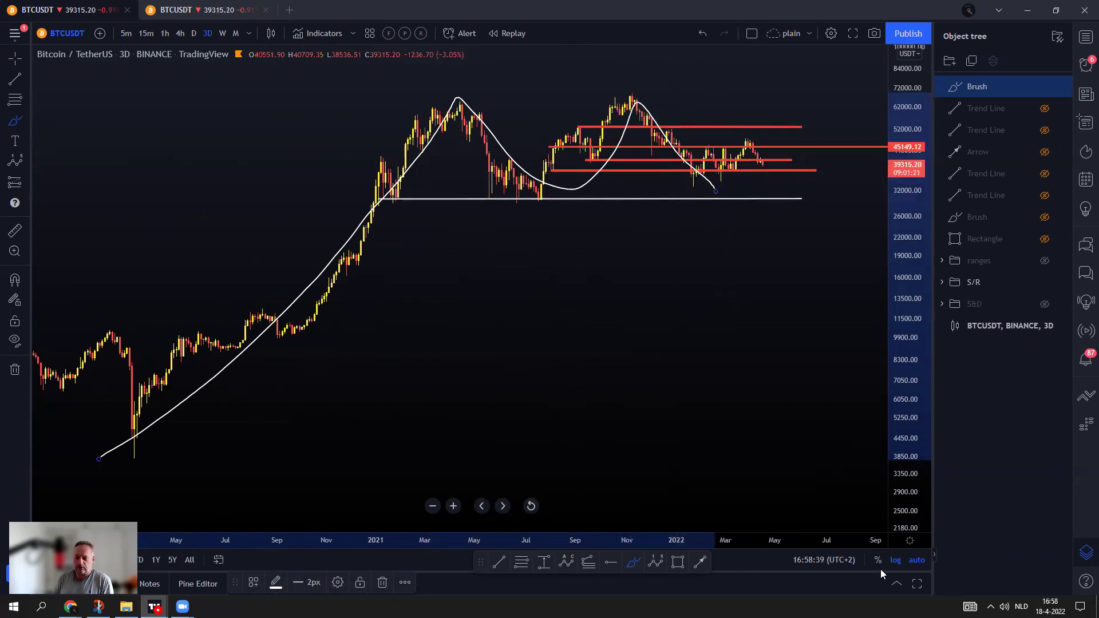
Try a linear price scale, brush the decline from the spring 2021 top to below the white line, and undo both.
{"action": "left_click", "coordinate": [895, 563]}
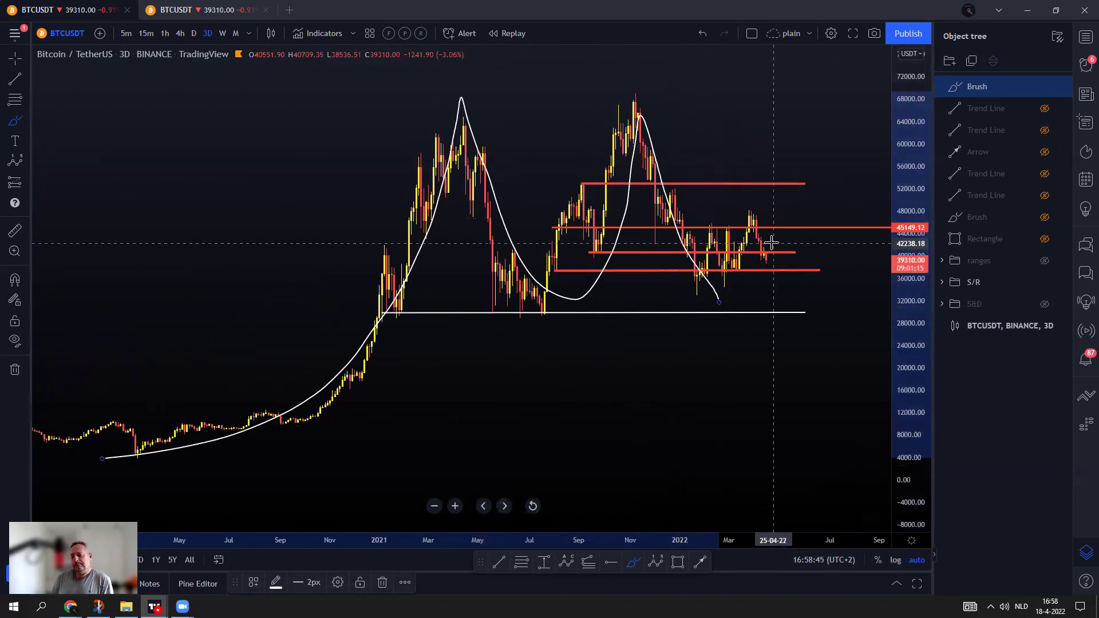
{"action": "left_click_drag", "start_coordinate": [482, 113], "coordinate": [596, 325]}
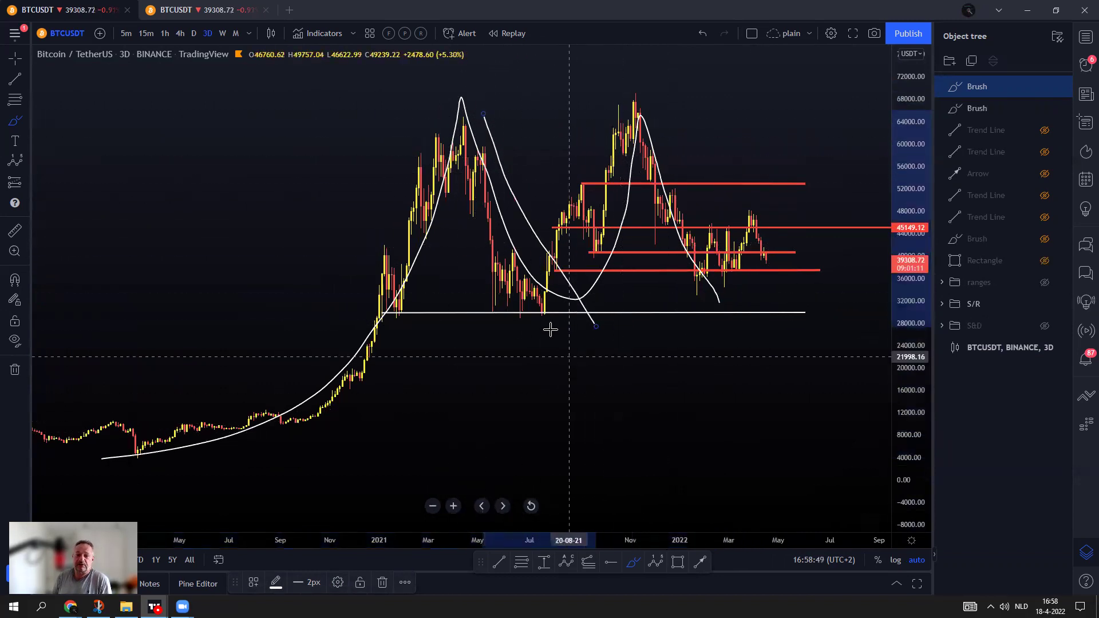
{"action": "left_click", "coordinate": [704, 34]}
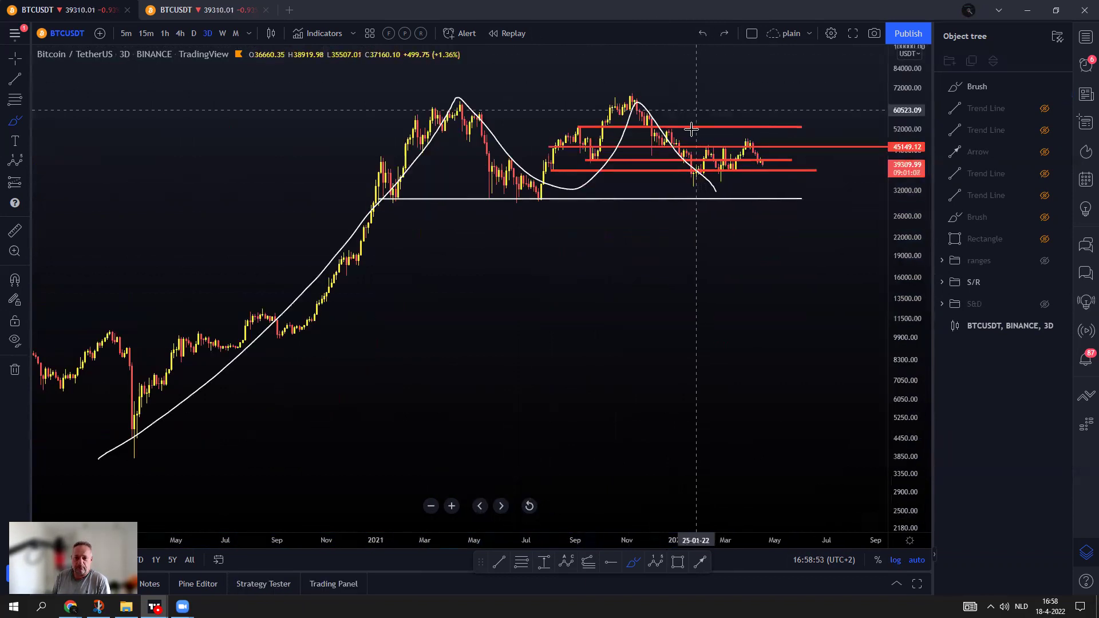
Delete the white double-peak swing stroke, and switch the chart to the daily interval and back to 3-day.
{"action": "left_click", "coordinate": [591, 186]}
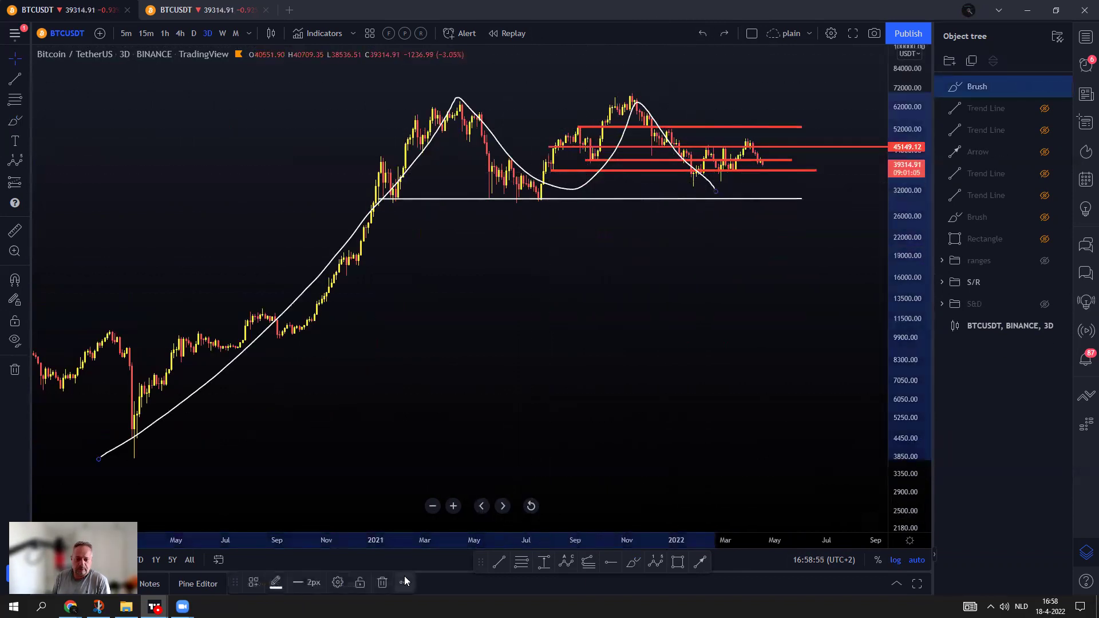
{"action": "left_click", "coordinate": [386, 583]}
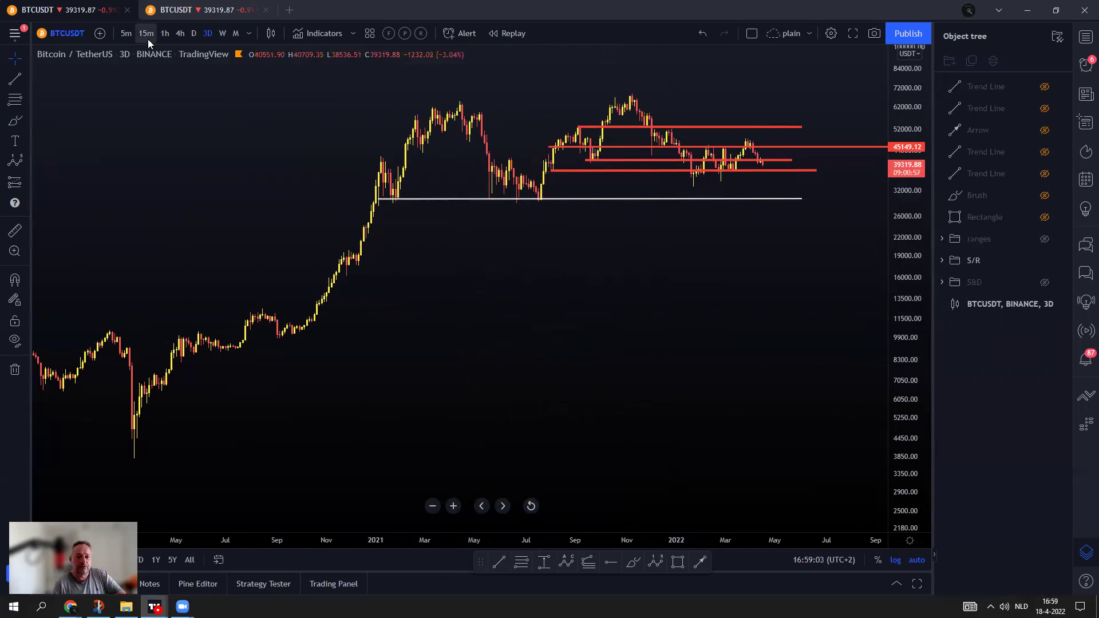
{"action": "left_click", "coordinate": [193, 33]}
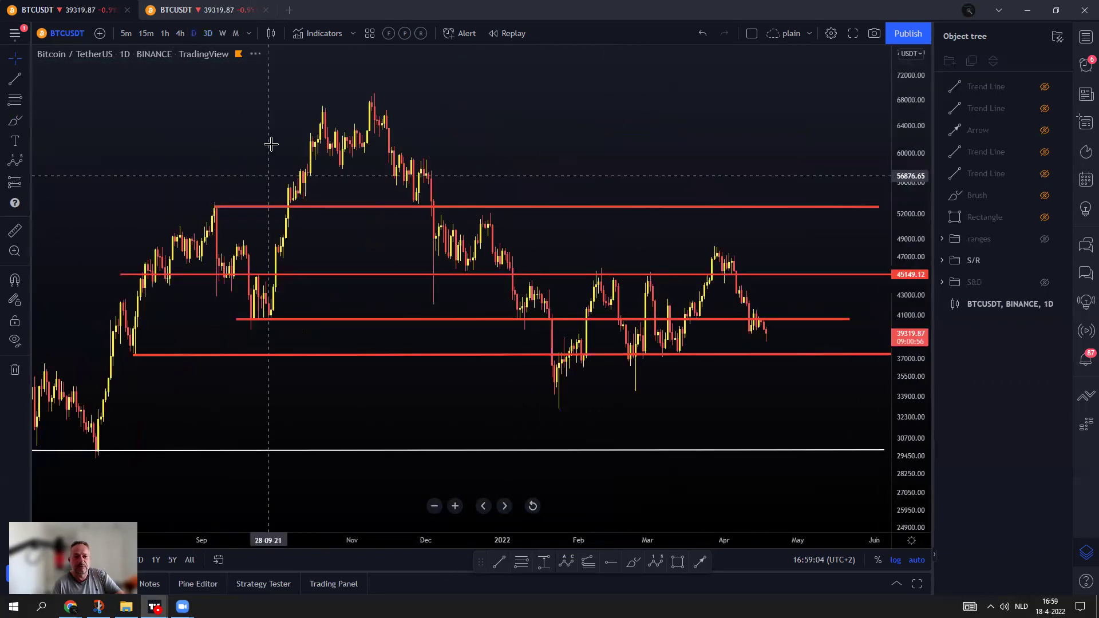
{"action": "left_click", "coordinate": [208, 33]}
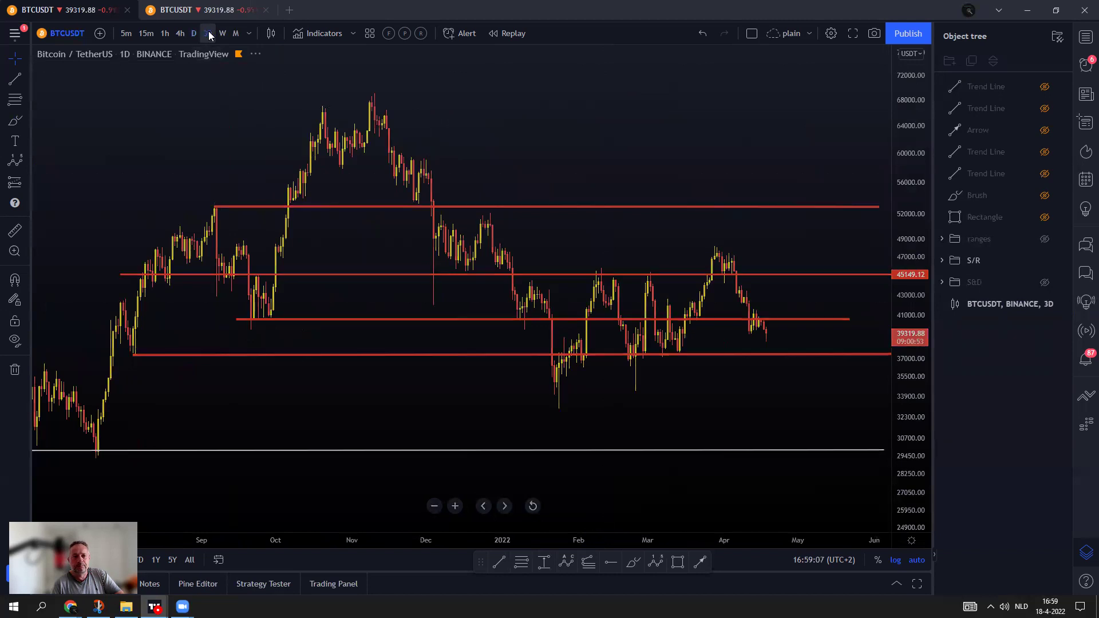
Brush a projected rally from the current price above the top red line, with a small pullback and further rise, and undo both strokes.
{"action": "scroll", "coordinate": [384, 310], "scroll_direction": "up", "scroll_amount": 1}
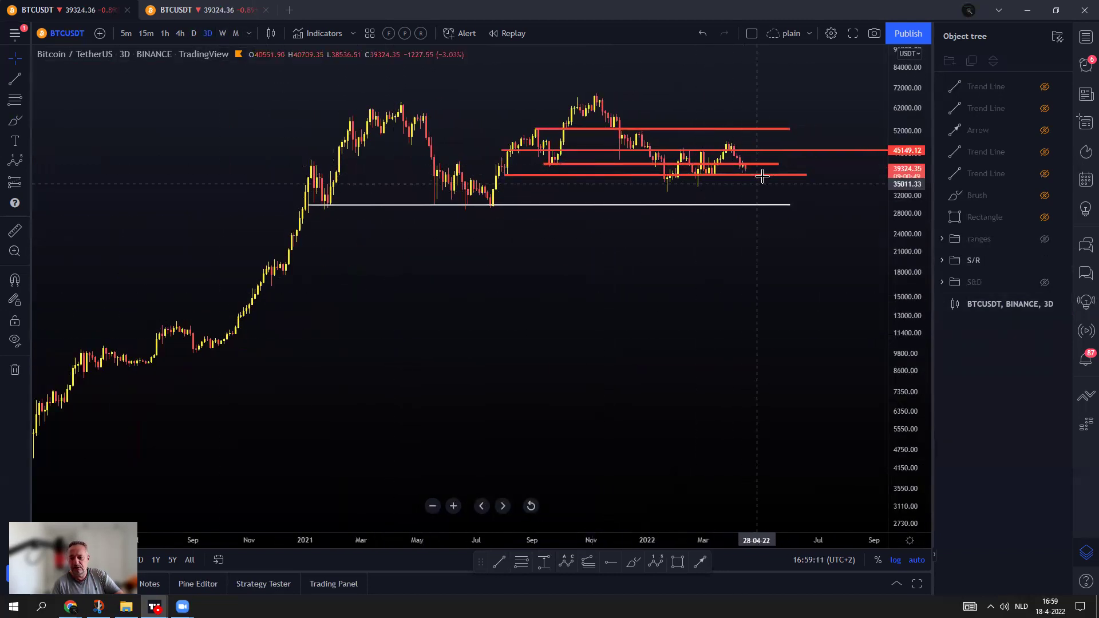
{"action": "left_click", "coordinate": [638, 566]}
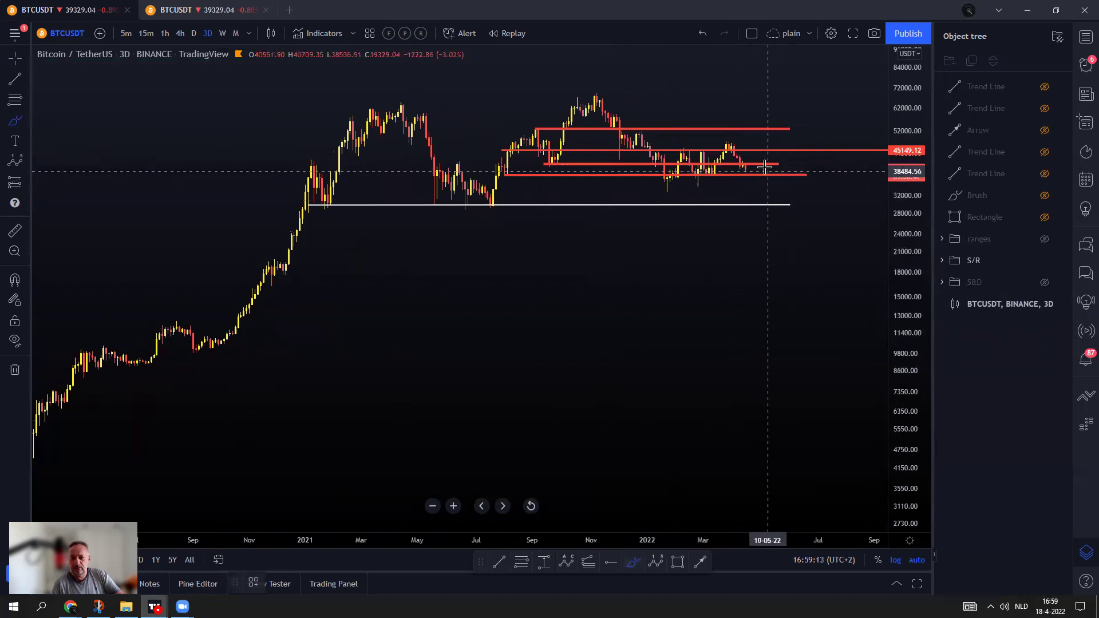
{"action": "mouse_move", "coordinate": [744, 167]}
{"action": "left_mouse_down"}
{"action": "mouse_move", "coordinate": [794, 100]}
{"action": "mouse_move", "coordinate": [799, 75]}
{"action": "left_mouse_up"}
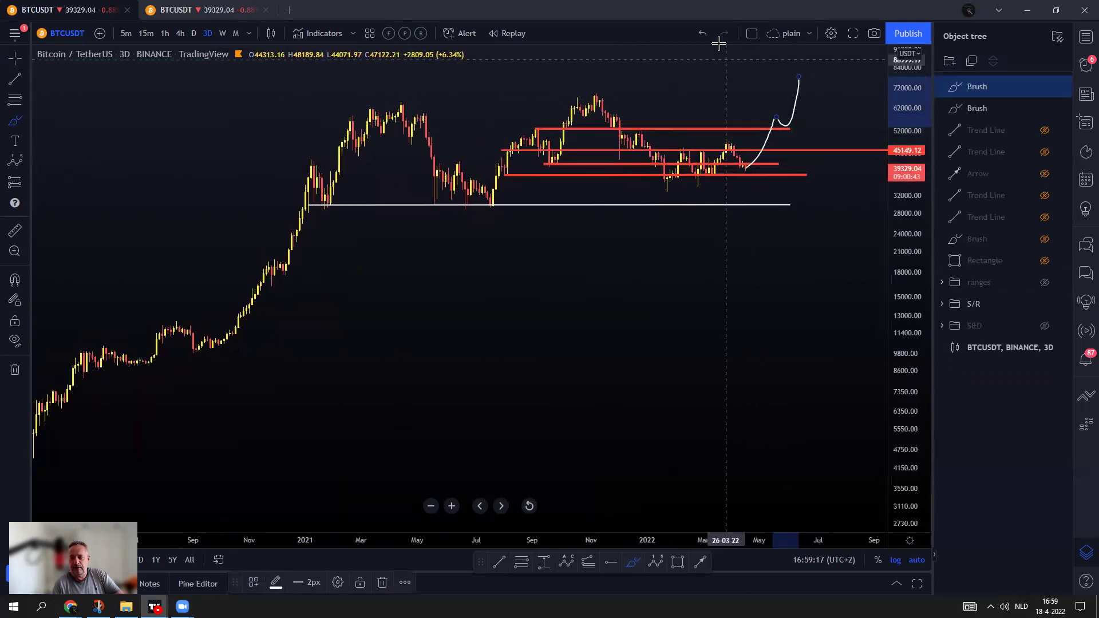
{"action": "left_click", "coordinate": [703, 33]}
{"action": "left_click", "coordinate": [702, 34]}
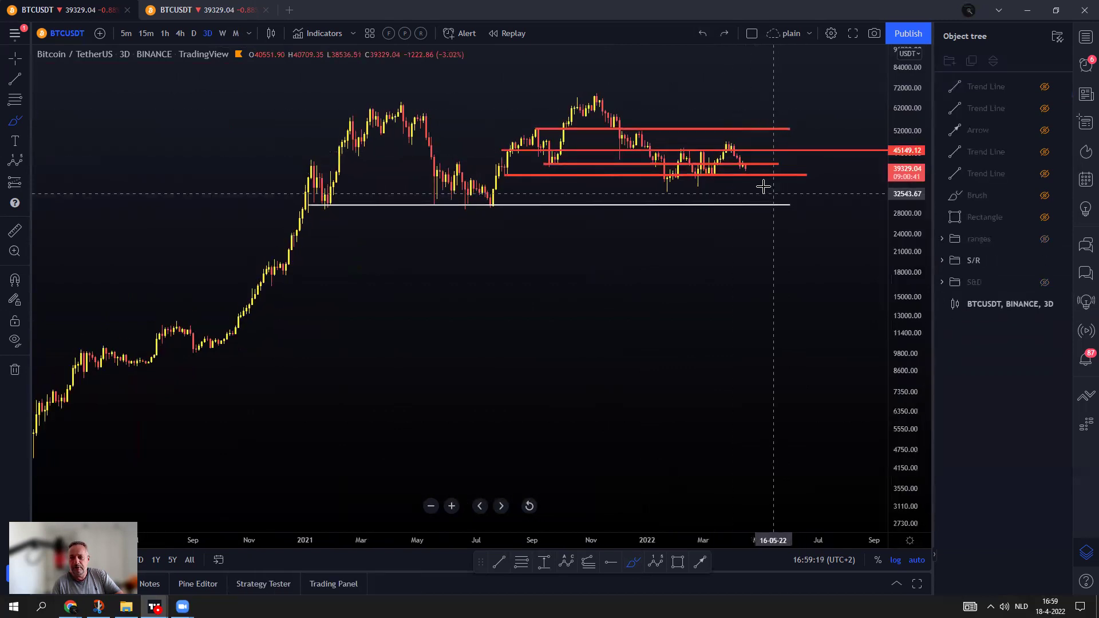
Brush a projected decline from the current price through the lowest red line to the white support line, and undo the stroke.
{"action": "left_click_drag", "start_coordinate": [911, 320], "coordinate": [911, 280]}
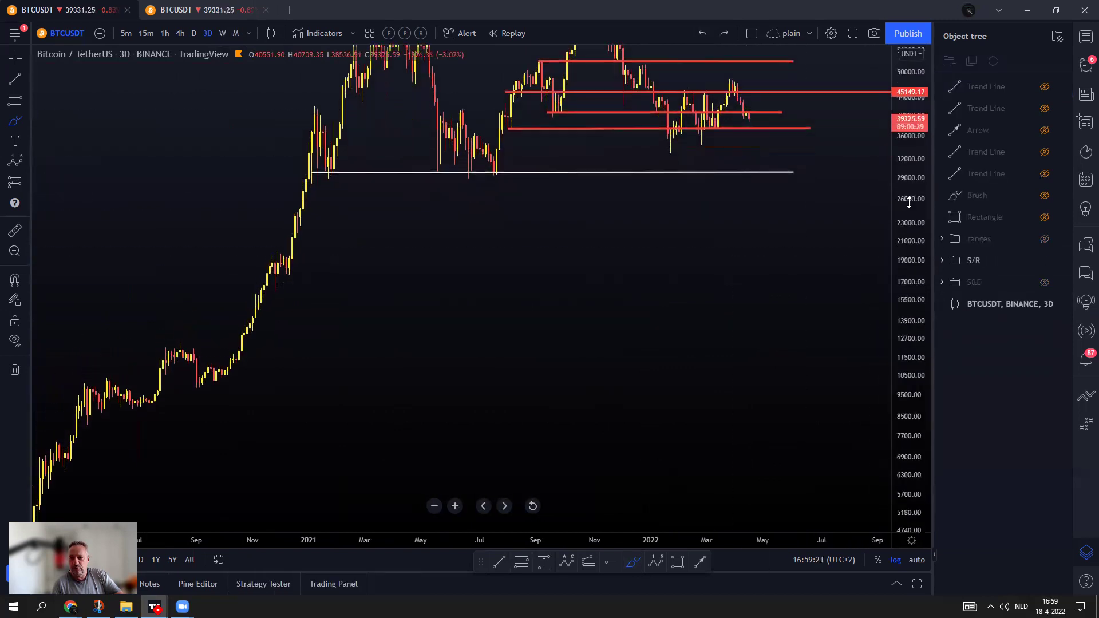
{"action": "scroll", "coordinate": [794, 253], "scroll_direction": "up", "scroll_amount": 2}
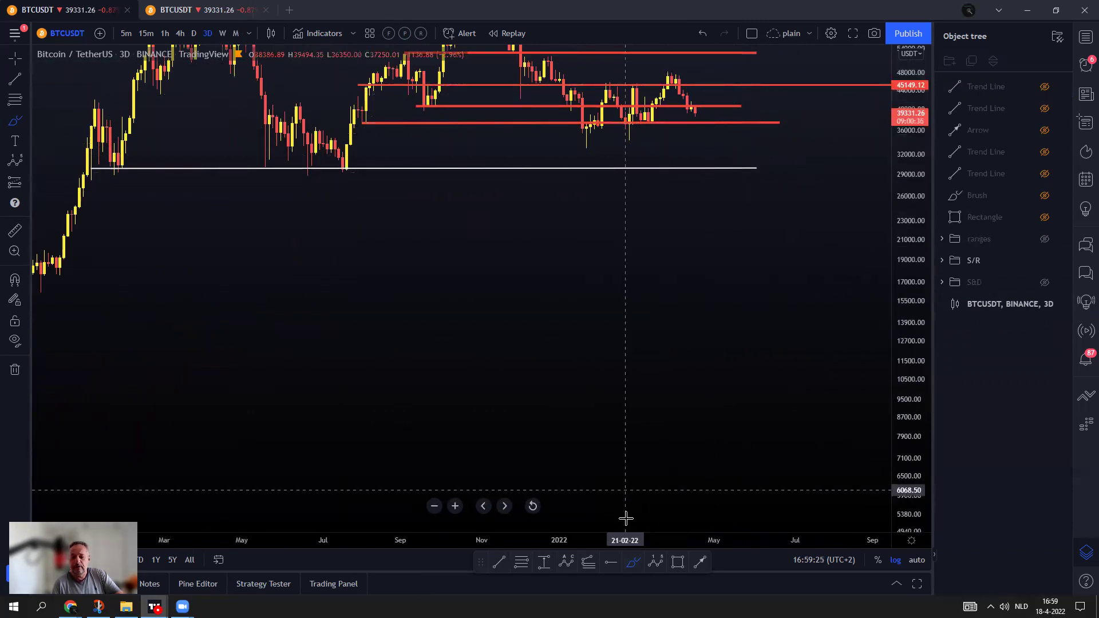
{"action": "left_click_drag", "start_coordinate": [693, 107], "coordinate": [742, 170]}
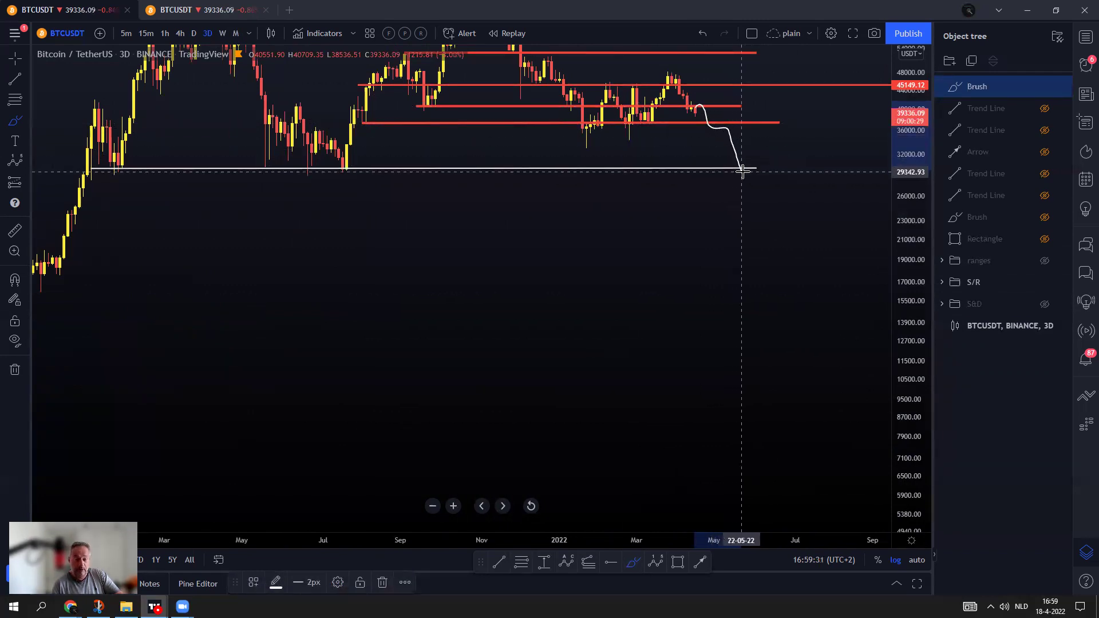
{"action": "left_click", "coordinate": [704, 34]}
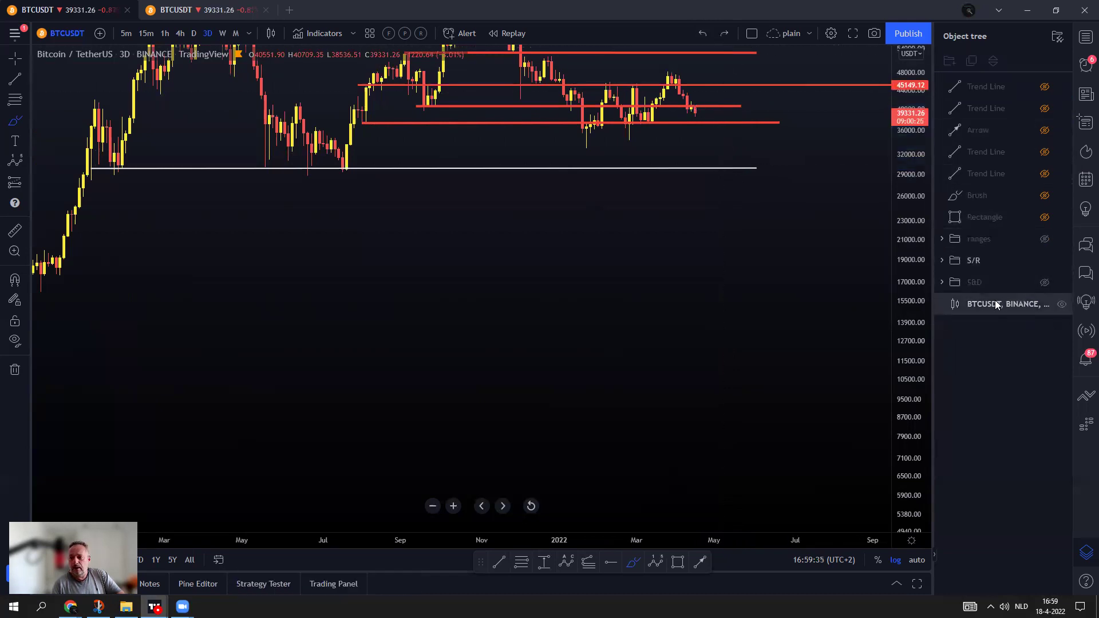
Switch the chart to the first BTCUSD symbol in the Orange list watchlist and set the daily interval.
{"action": "left_click", "coordinate": [1085, 37]}
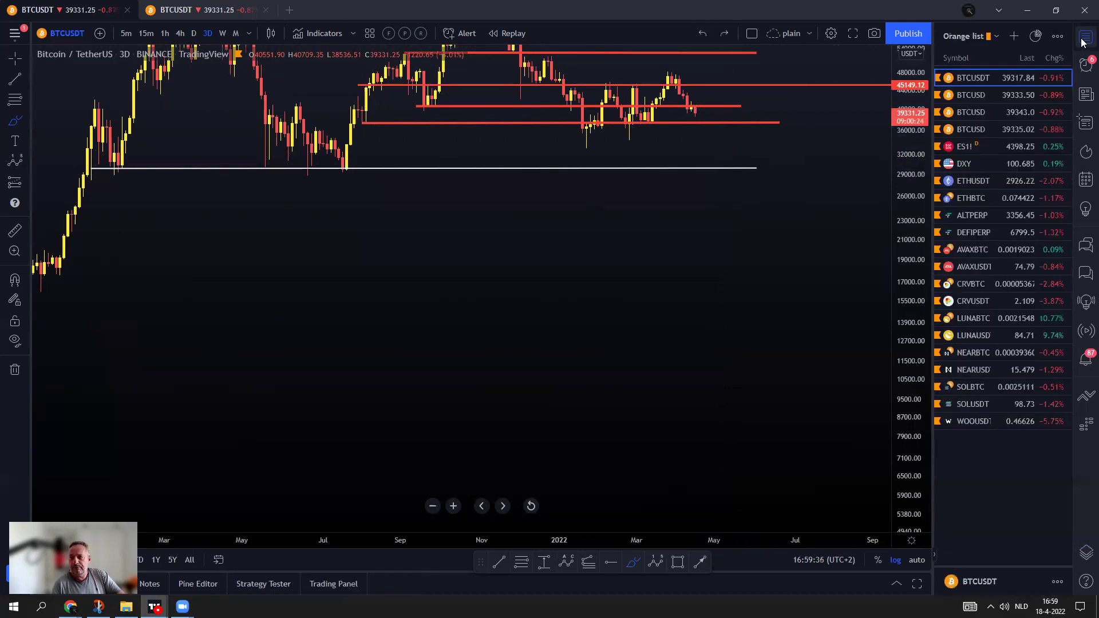
{"action": "left_click", "coordinate": [987, 98]}
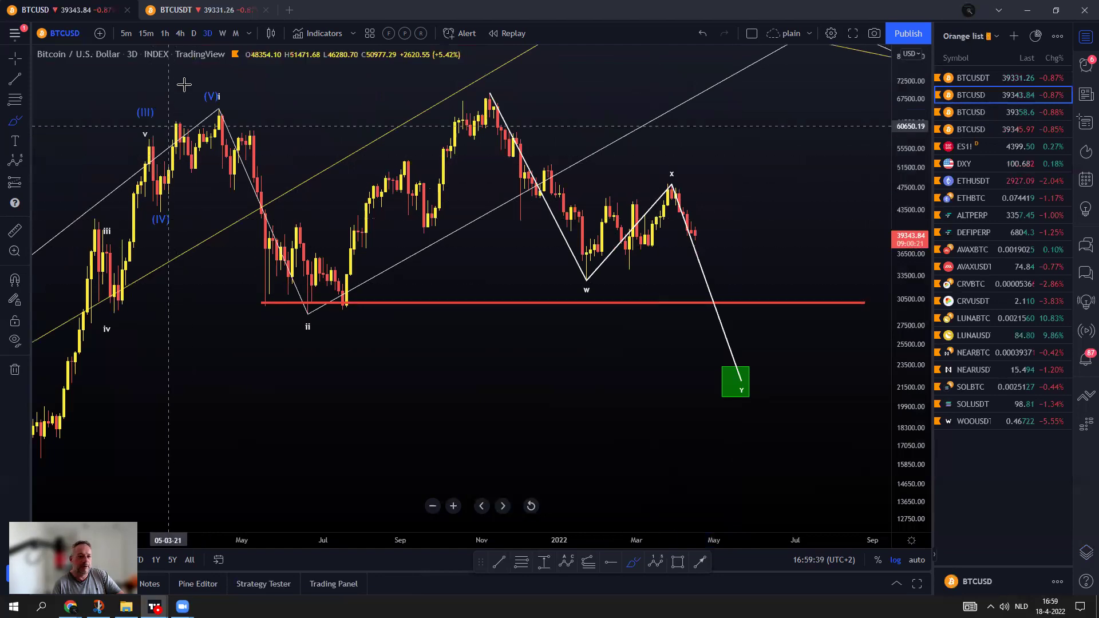
{"action": "left_click", "coordinate": [195, 33]}
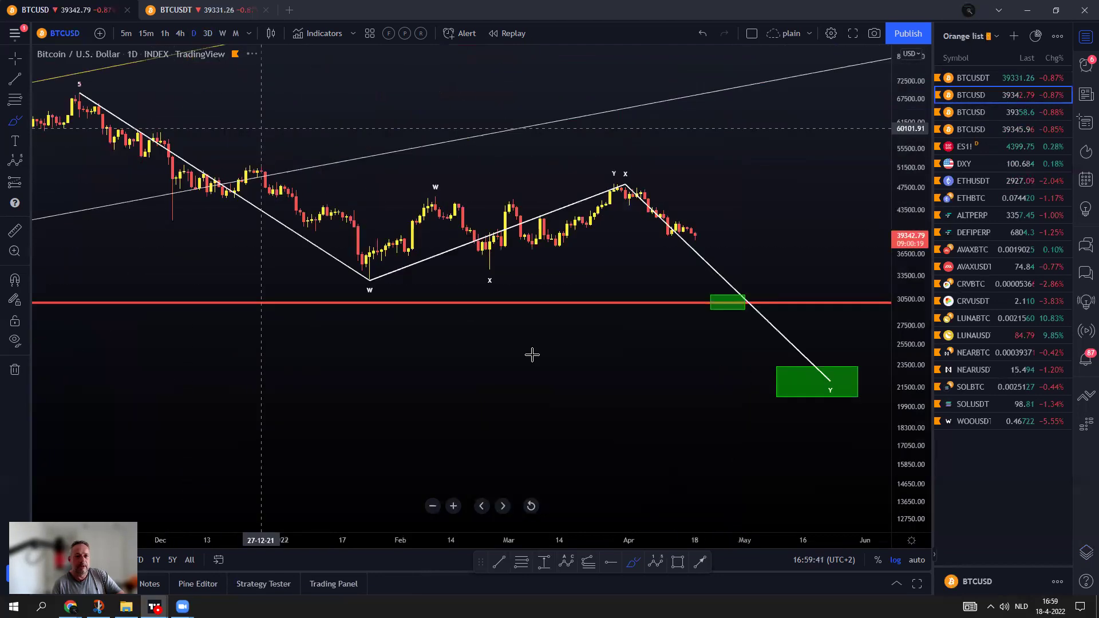
{"action": "scroll", "coordinate": [664, 389], "scroll_direction": "down", "scroll_amount": 5}
{"action": "scroll", "coordinate": [676, 350], "scroll_direction": "up", "scroll_amount": 4}
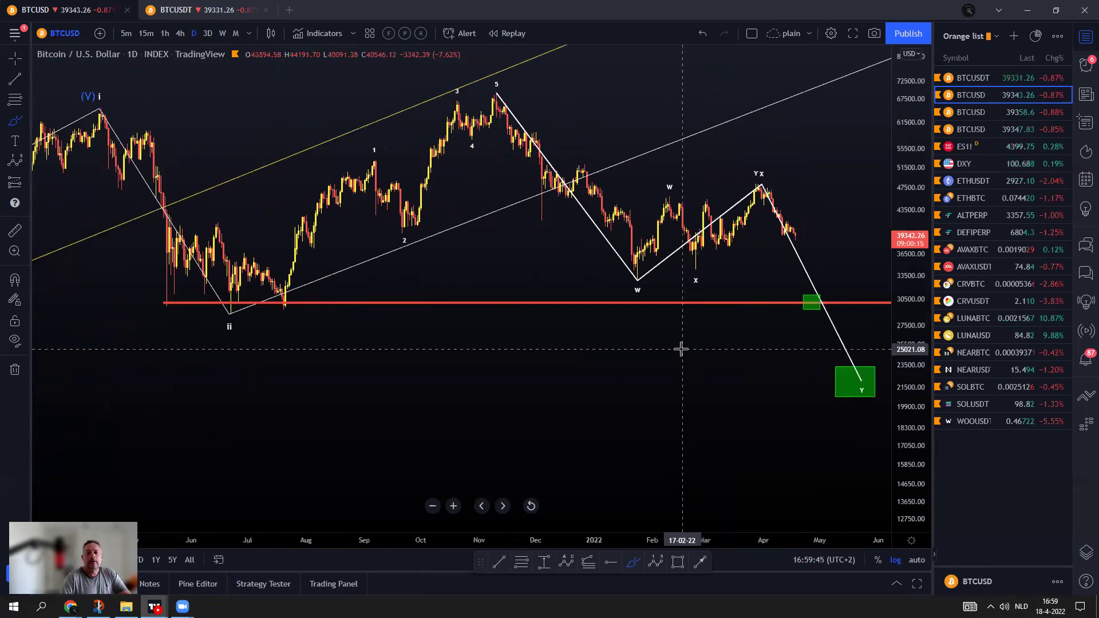
Brush the rise from wave ii to wave 5 and the W-X decline to the current price, and undo both strokes.
{"action": "left_click", "coordinate": [229, 304]}
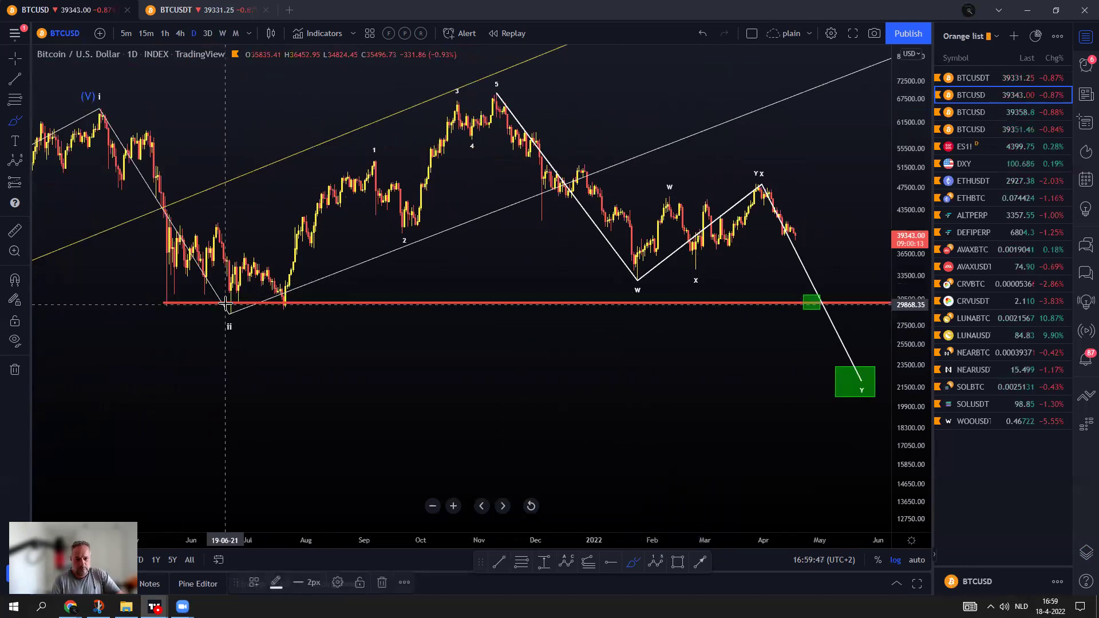
{"action": "left_click", "coordinate": [502, 84]}
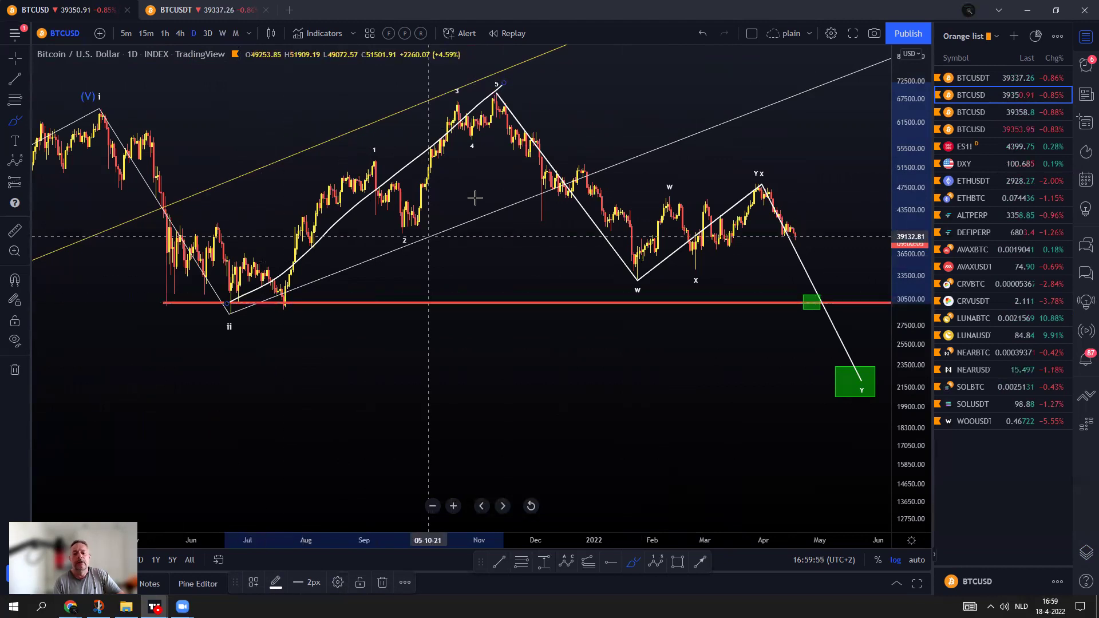
{"action": "mouse_move", "coordinate": [487, 89]}
{"action": "left_mouse_down"}
{"action": "mouse_move", "coordinate": [643, 276]}
{"action": "mouse_move", "coordinate": [753, 183]}
{"action": "mouse_move", "coordinate": [802, 241]}
{"action": "left_mouse_up"}
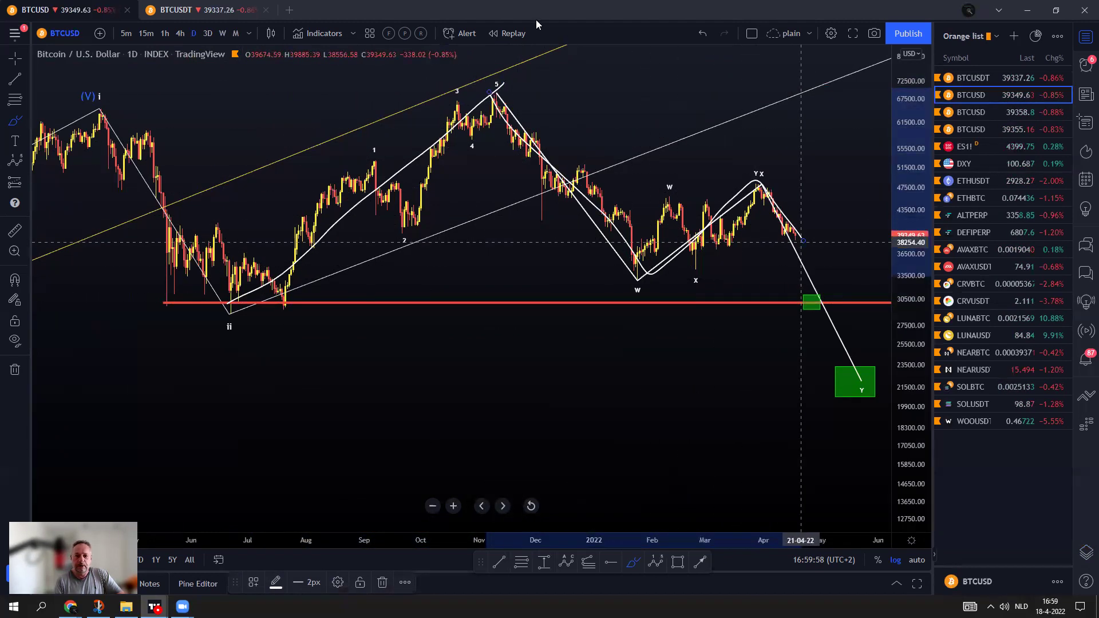
{"action": "left_click", "coordinate": [704, 34]}
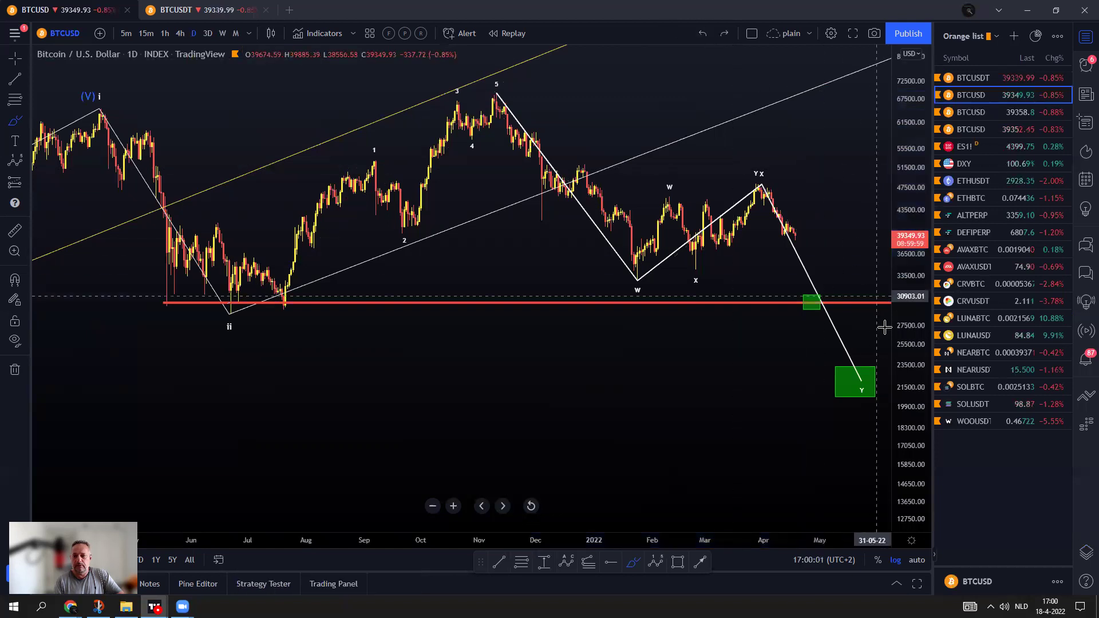
Brush the path from wave 5 through W and X into the larger, lower green target box, and undo the stroke.
{"action": "left_click_drag", "start_coordinate": [910, 395], "coordinate": [911, 350]}
{"action": "left_click_drag", "start_coordinate": [738, 366], "coordinate": [727, 445]}
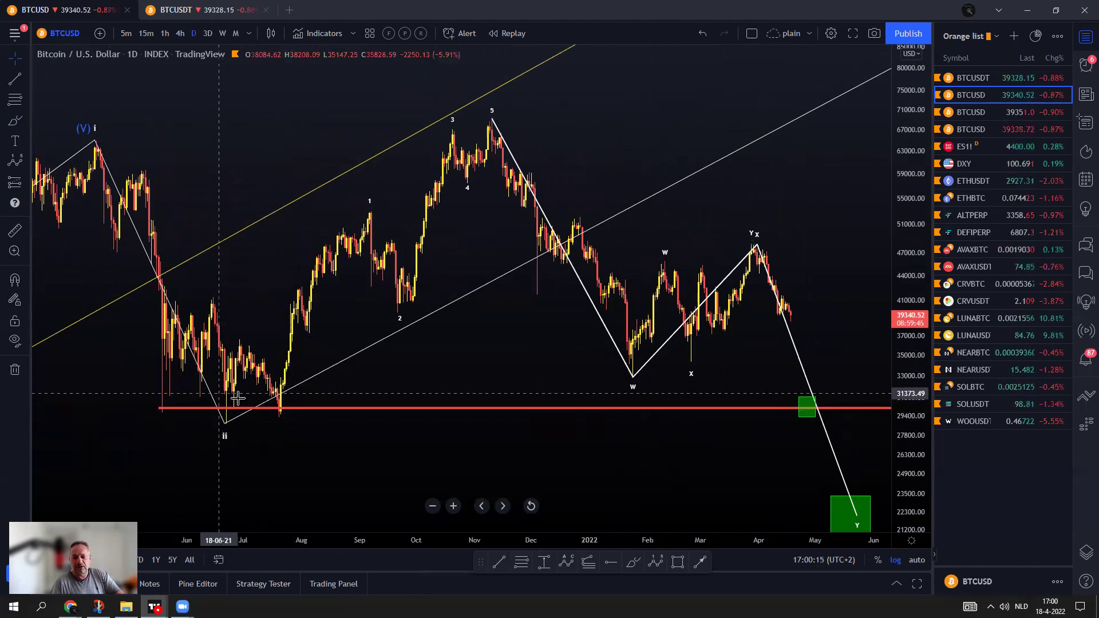
{"action": "scroll", "coordinate": [544, 401], "scroll_direction": "down", "scroll_amount": 2}
{"action": "scroll", "coordinate": [753, 351], "scroll_direction": "up", "scroll_amount": 3}
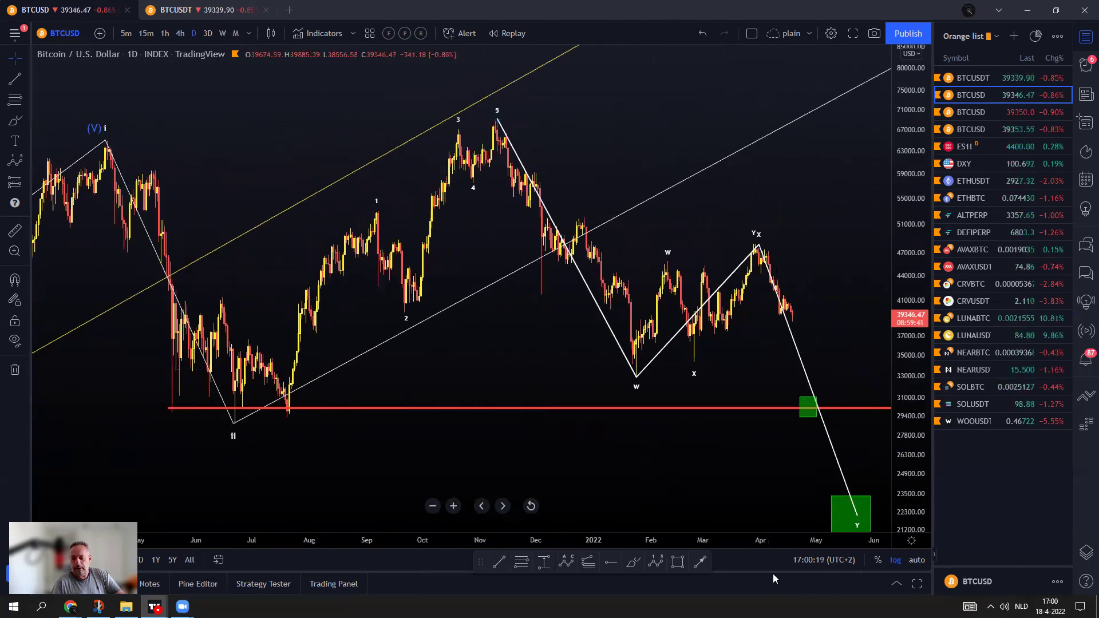
{"action": "left_click", "coordinate": [632, 564]}
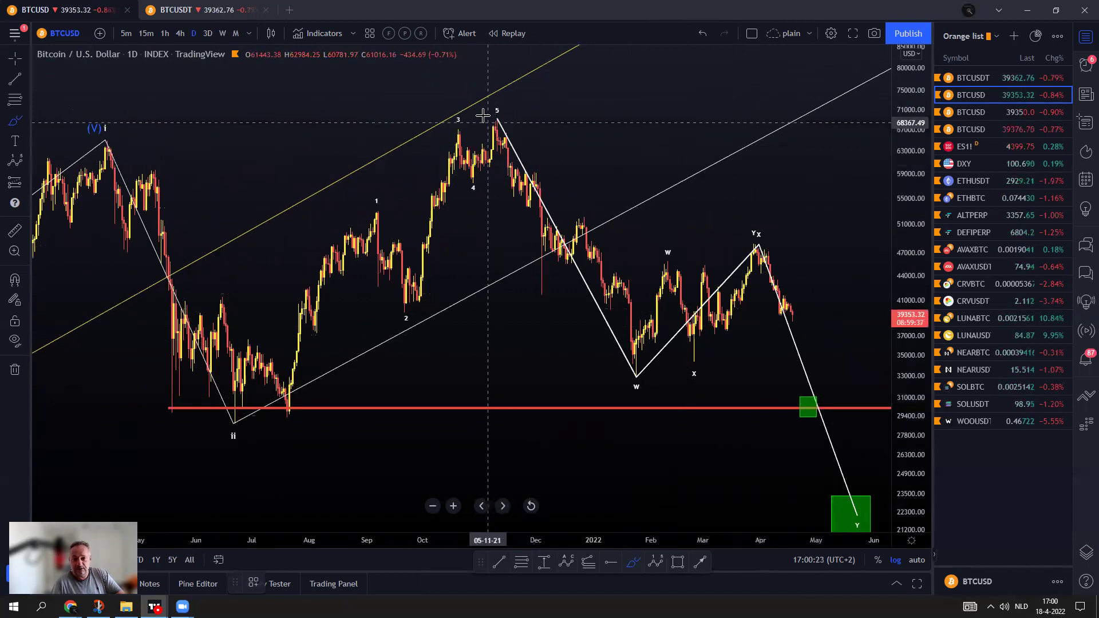
{"action": "mouse_move", "coordinate": [514, 117]}
{"action": "left_mouse_down"}
{"action": "mouse_move", "coordinate": [651, 372]}
{"action": "mouse_move", "coordinate": [756, 245]}
{"action": "mouse_move", "coordinate": [841, 505]}
{"action": "left_mouse_up"}
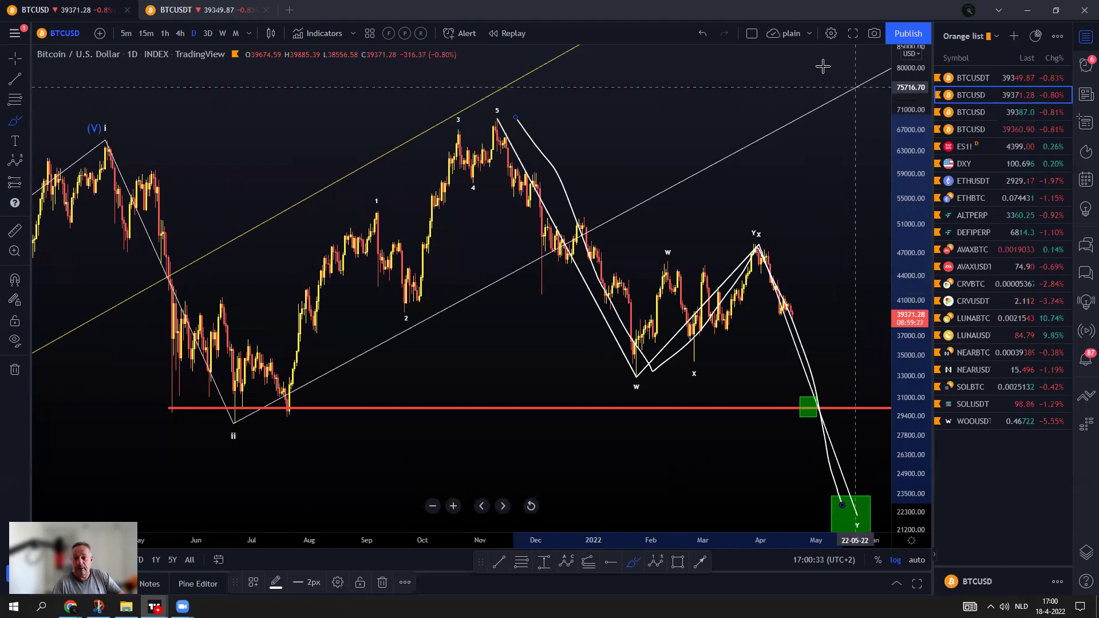
{"action": "left_click", "coordinate": [705, 34]}
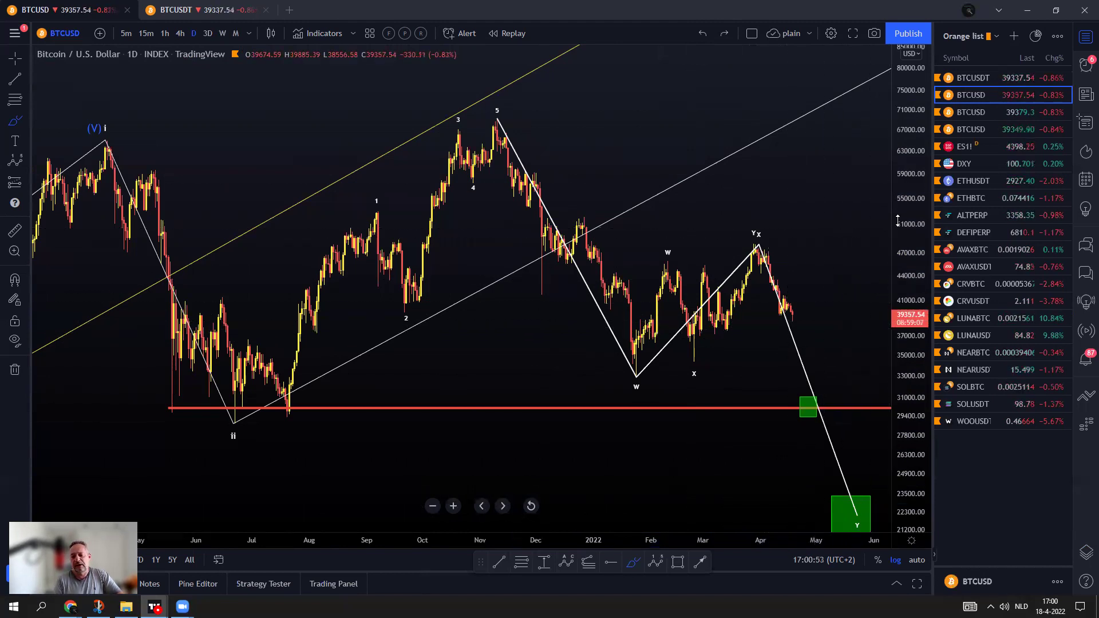
Brush the W-X decline from wave 5 to the smaller green box on the red line, circle that box, and undo both strokes.
{"action": "scroll", "coordinate": [853, 275], "scroll_direction": "up", "scroll_amount": 5}
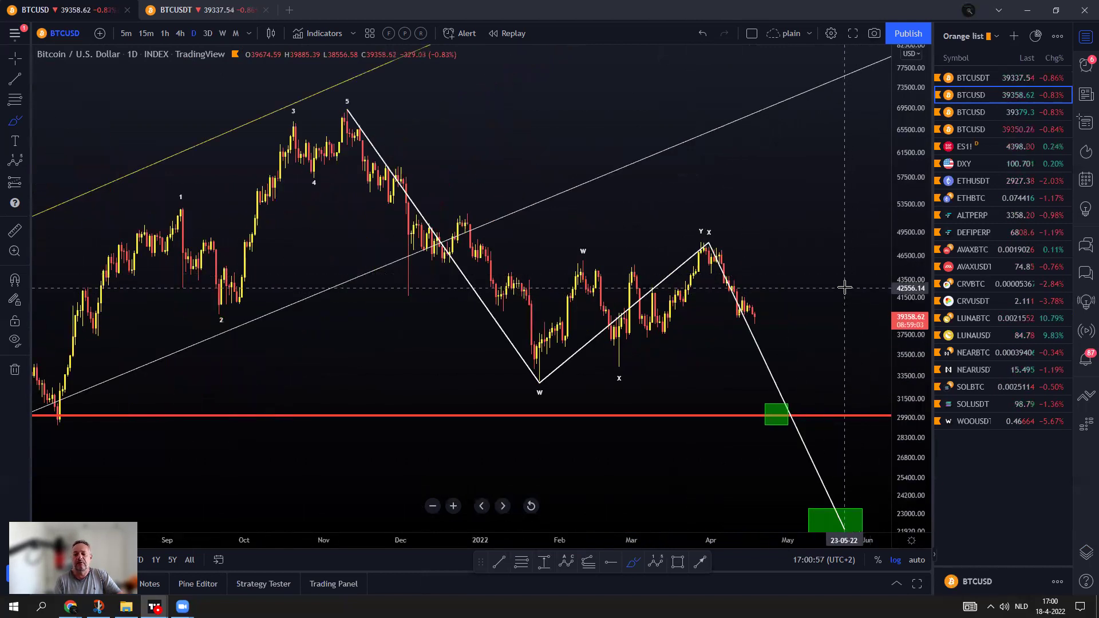
{"action": "scroll", "coordinate": [844, 286], "scroll_direction": "down", "scroll_amount": 3}
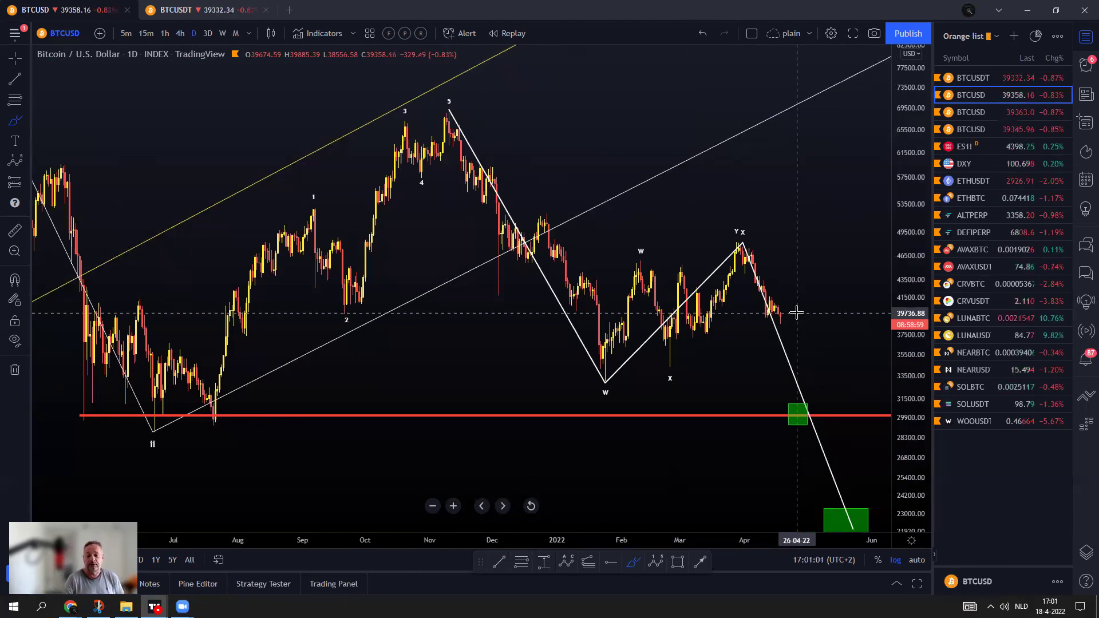
{"action": "left_click_drag", "start_coordinate": [910, 172], "coordinate": [909, 413]}
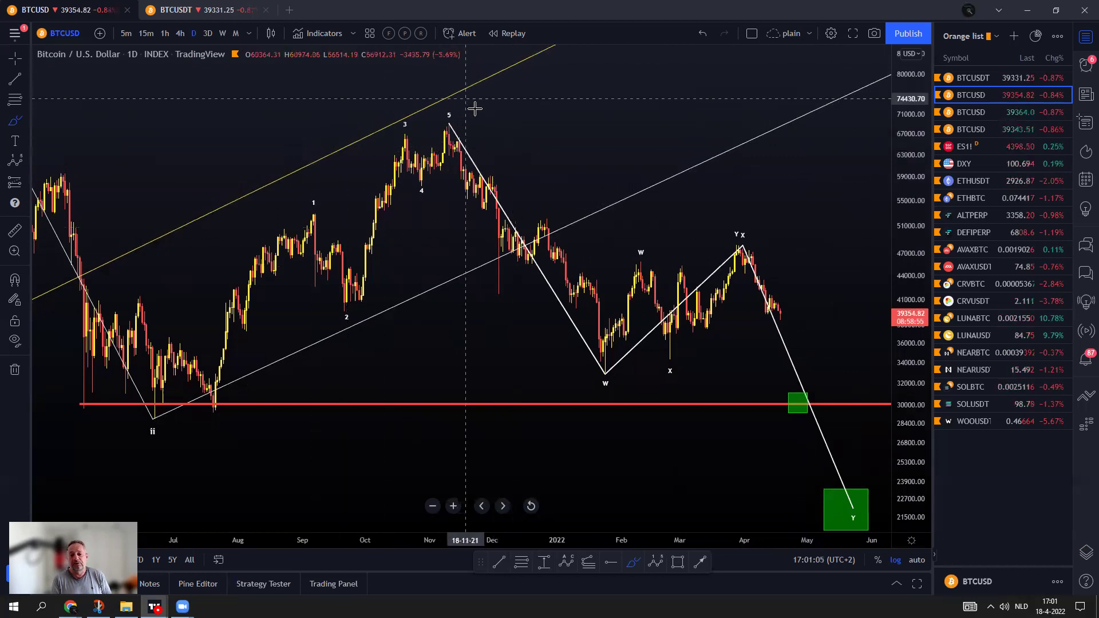
{"action": "mouse_move", "coordinate": [475, 109]}
{"action": "left_mouse_down"}
{"action": "mouse_move", "coordinate": [610, 363]}
{"action": "mouse_move", "coordinate": [737, 241]}
{"action": "mouse_move", "coordinate": [811, 404]}
{"action": "left_mouse_up"}
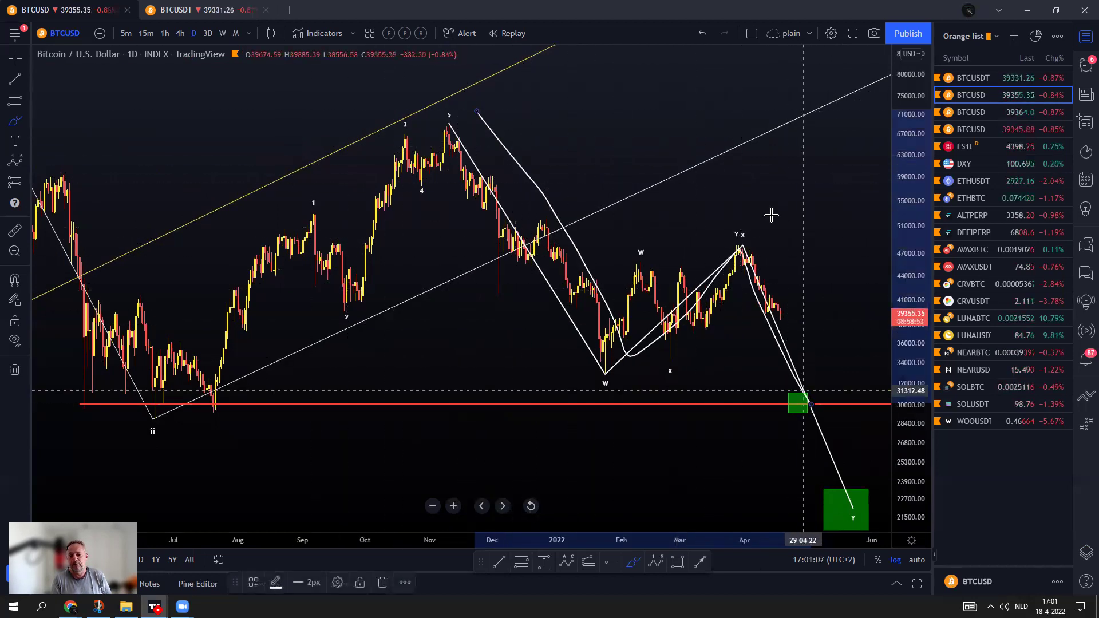
{"action": "left_click", "coordinate": [702, 33]}
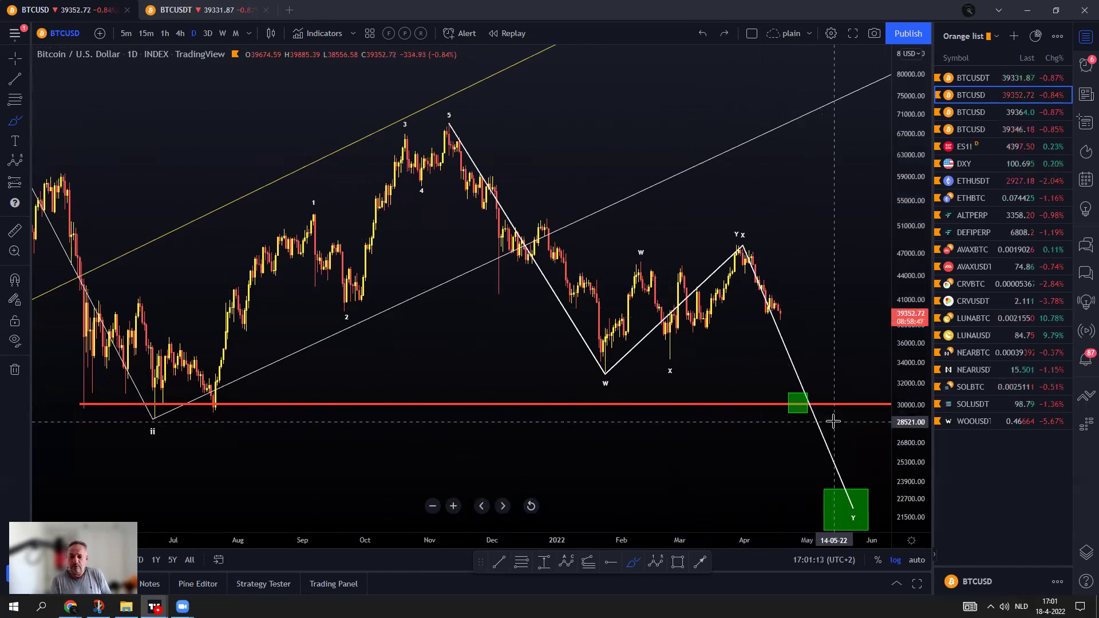
{"action": "mouse_move", "coordinate": [810, 378]}
{"action": "left_mouse_down"}
{"action": "mouse_move", "coordinate": [780, 386]}
{"action": "mouse_move", "coordinate": [811, 377]}
{"action": "left_mouse_up"}
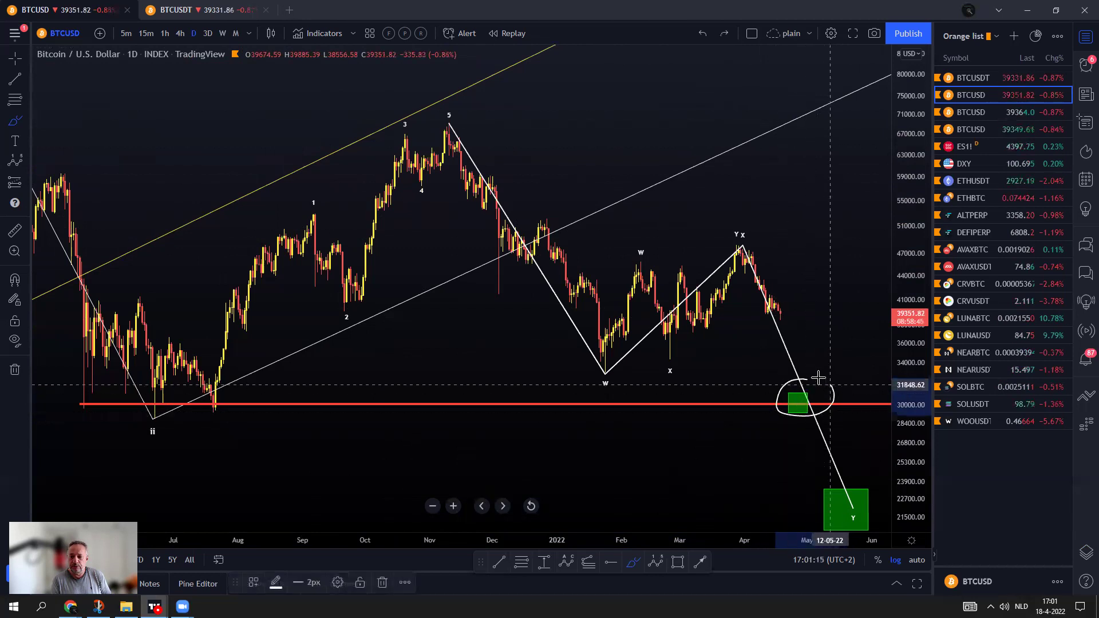
{"action": "left_click", "coordinate": [702, 33]}
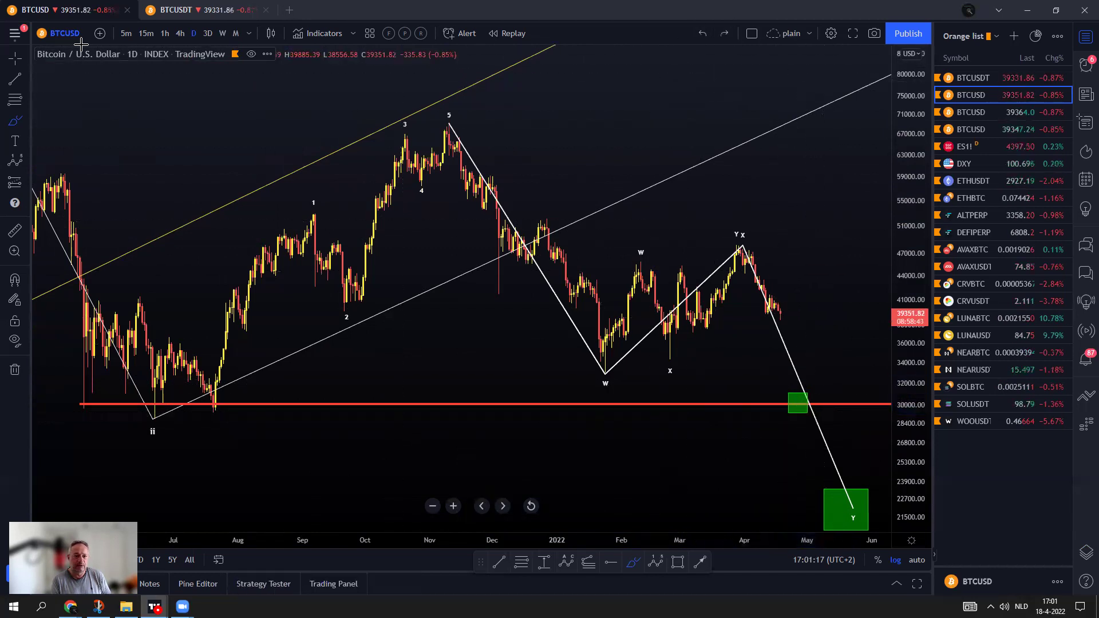
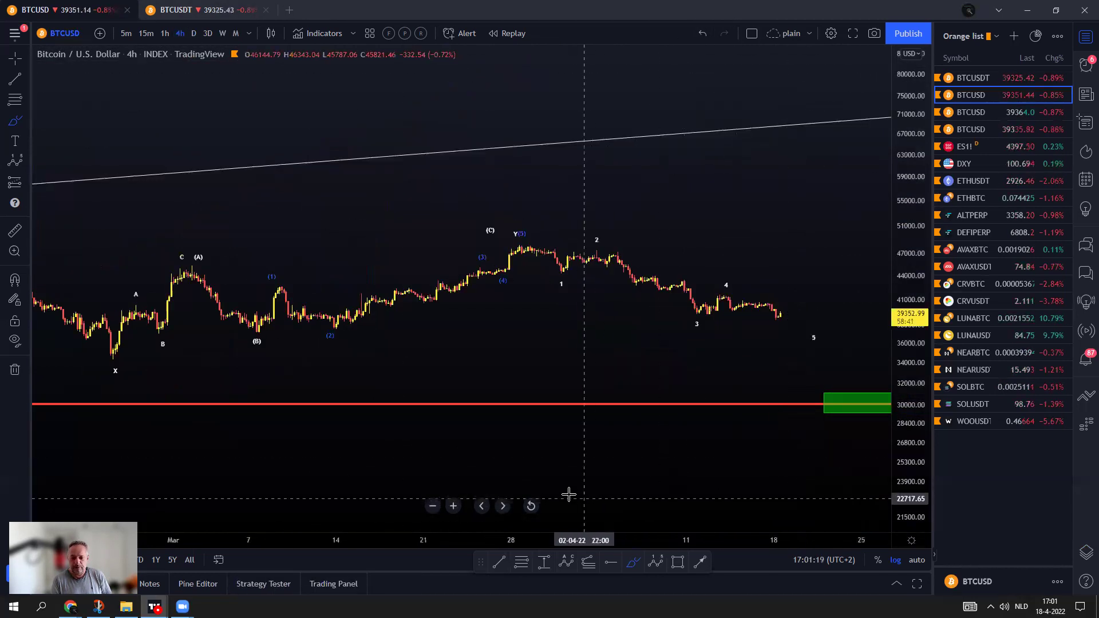
Return to the daily interval, circle the Y/X top, and brush the zigzag decline from that top to the current price.
{"action": "left_click", "coordinate": [530, 506]}
{"action": "scroll", "coordinate": [546, 425], "scroll_direction": "down", "scroll_amount": 4}
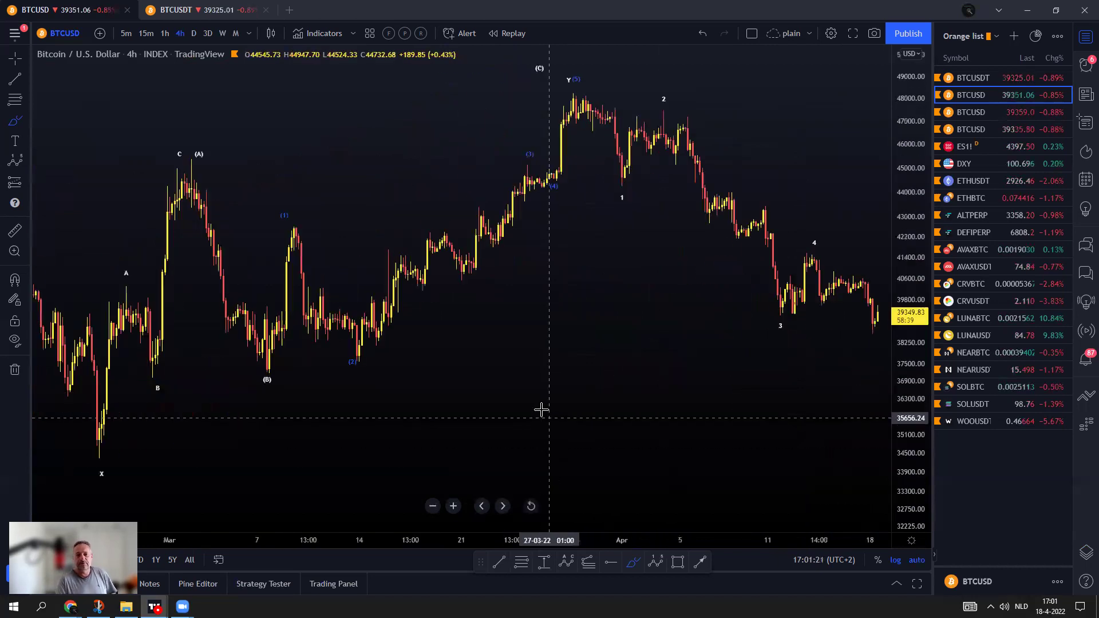
{"action": "left_click", "coordinate": [193, 33]}
{"action": "mouse_move", "coordinate": [839, 229]}
{"action": "left_mouse_down"}
{"action": "mouse_move", "coordinate": [790, 233]}
{"action": "mouse_move", "coordinate": [828, 225]}
{"action": "left_mouse_up"}
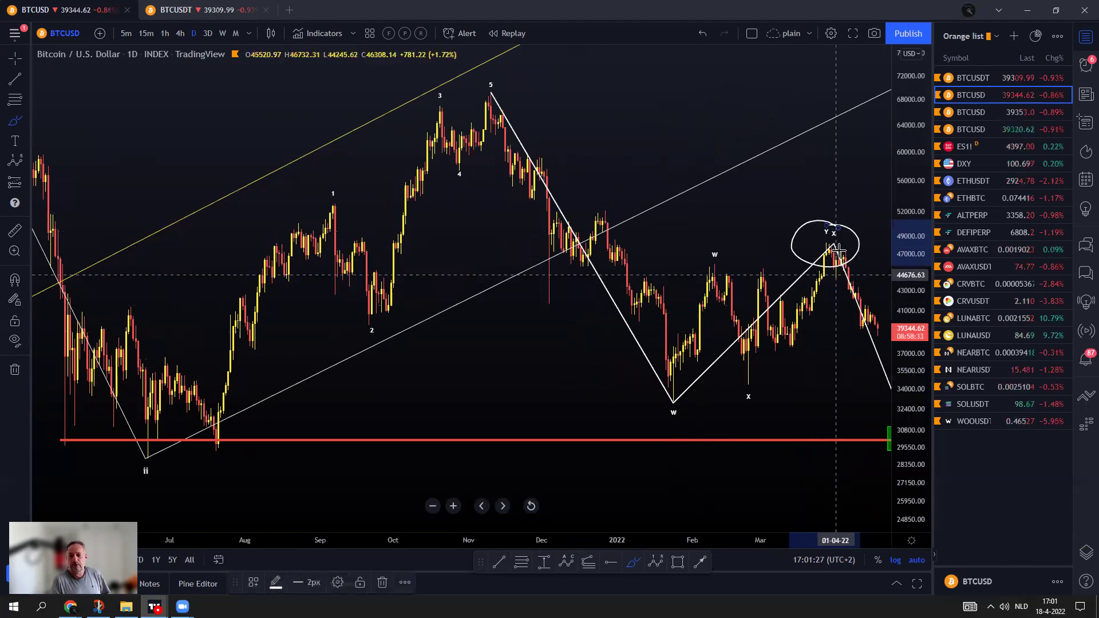
{"action": "mouse_move", "coordinate": [831, 245]}
{"action": "left_mouse_down"}
{"action": "mouse_move", "coordinate": [845, 279]}
{"action": "mouse_move", "coordinate": [849, 249]}
{"action": "mouse_move", "coordinate": [881, 339]}
{"action": "left_mouse_up"}
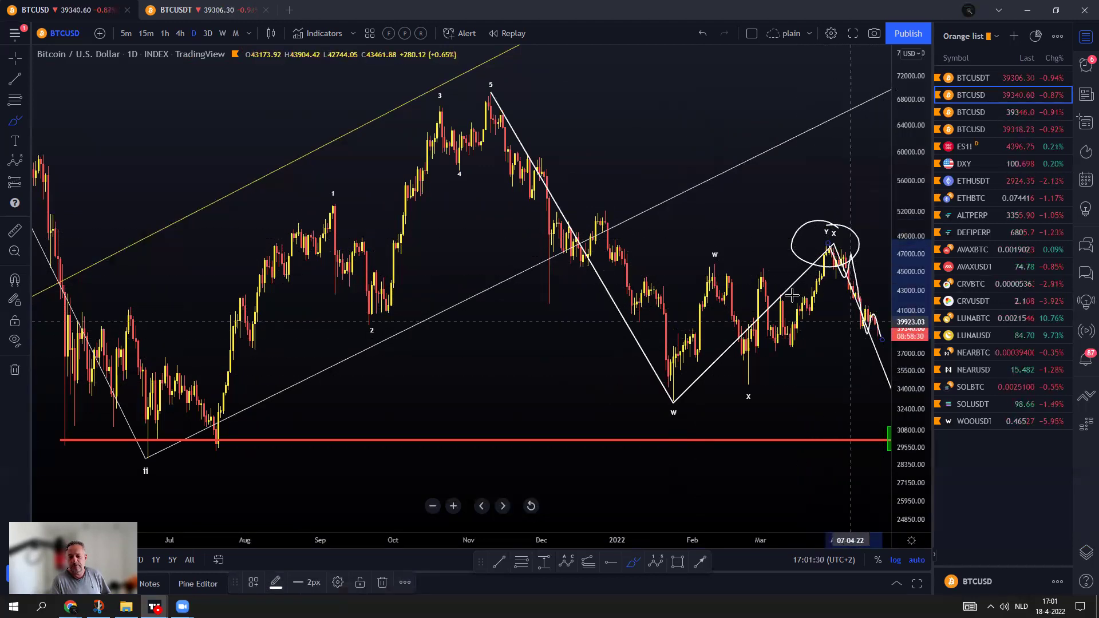
Switch the chart to the 4-hour interval and delete the ellipse brushed around the wave Y top.
{"action": "left_click", "coordinate": [180, 33]}
{"action": "scroll", "coordinate": [584, 311], "scroll_direction": "down", "scroll_amount": 3}
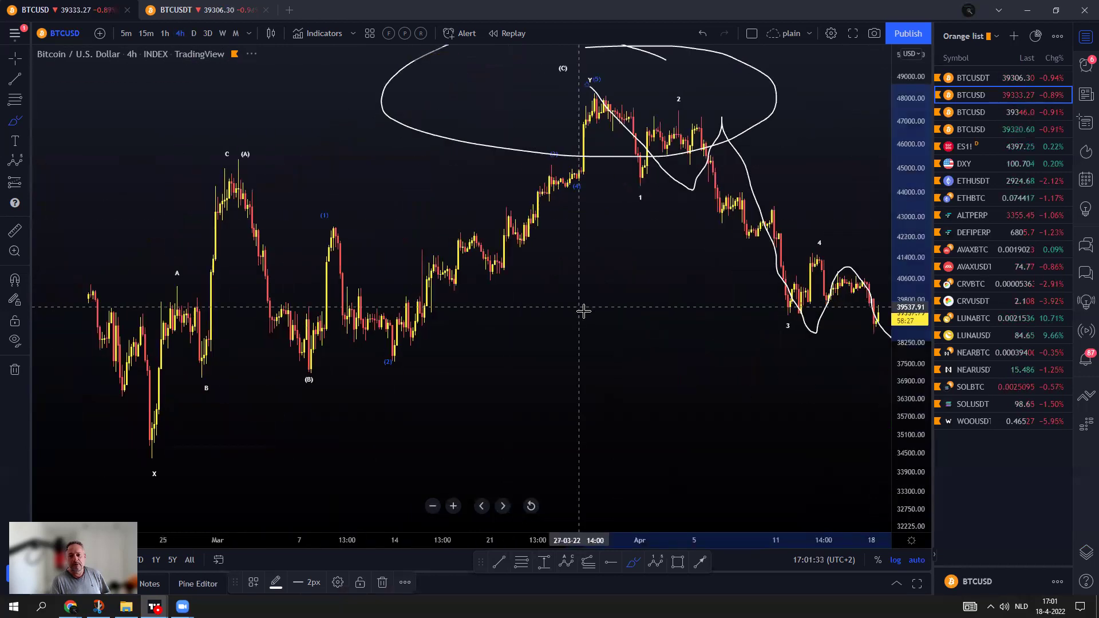
{"action": "scroll", "coordinate": [707, 401], "scroll_direction": "up", "scroll_amount": 3}
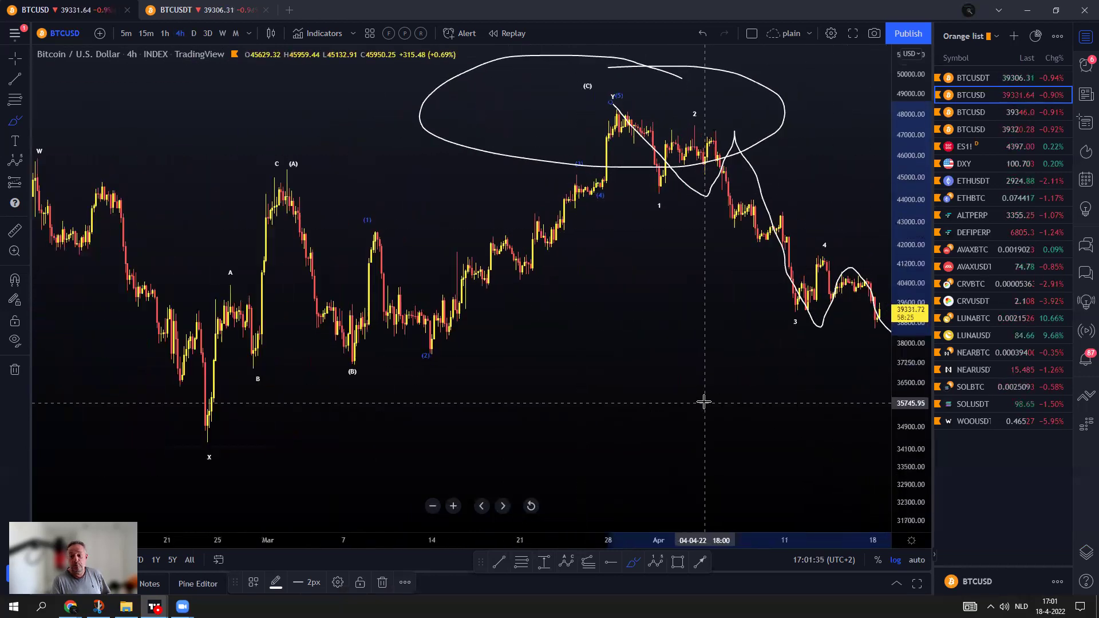
{"action": "scroll", "coordinate": [668, 420], "scroll_direction": "right", "scroll_amount": 5}
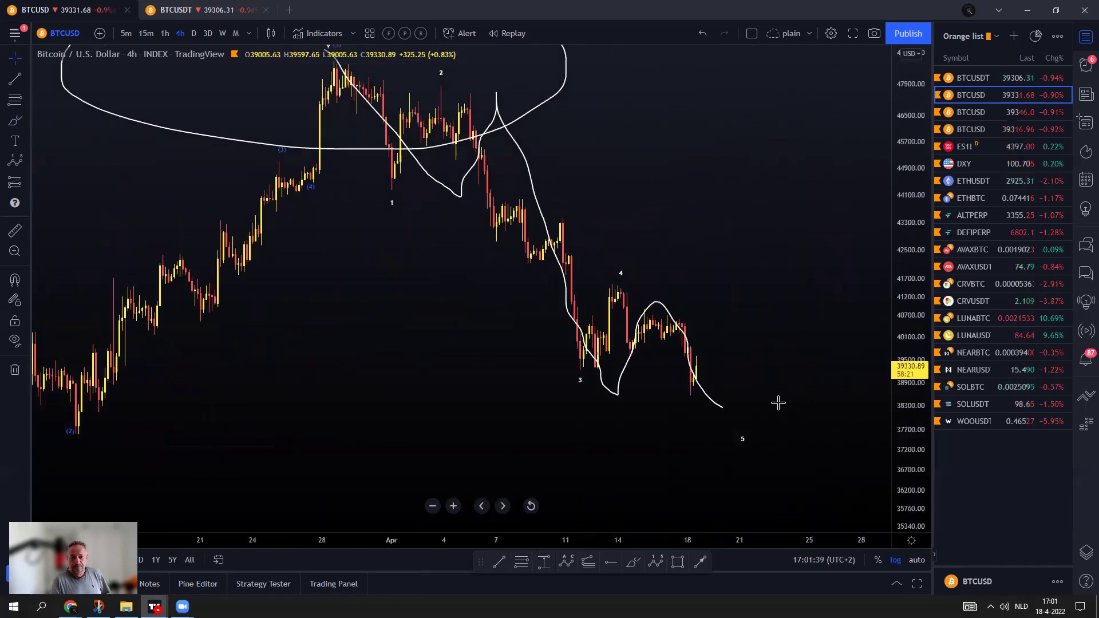
{"action": "left_click", "coordinate": [527, 117]}
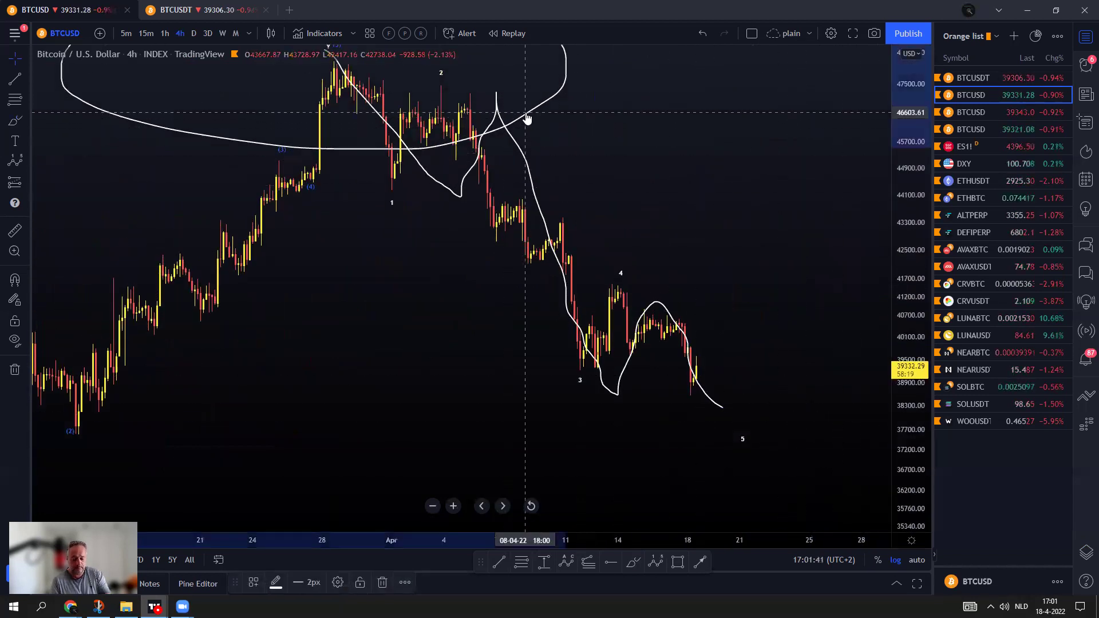
{"action": "key", "text": "Delete"}
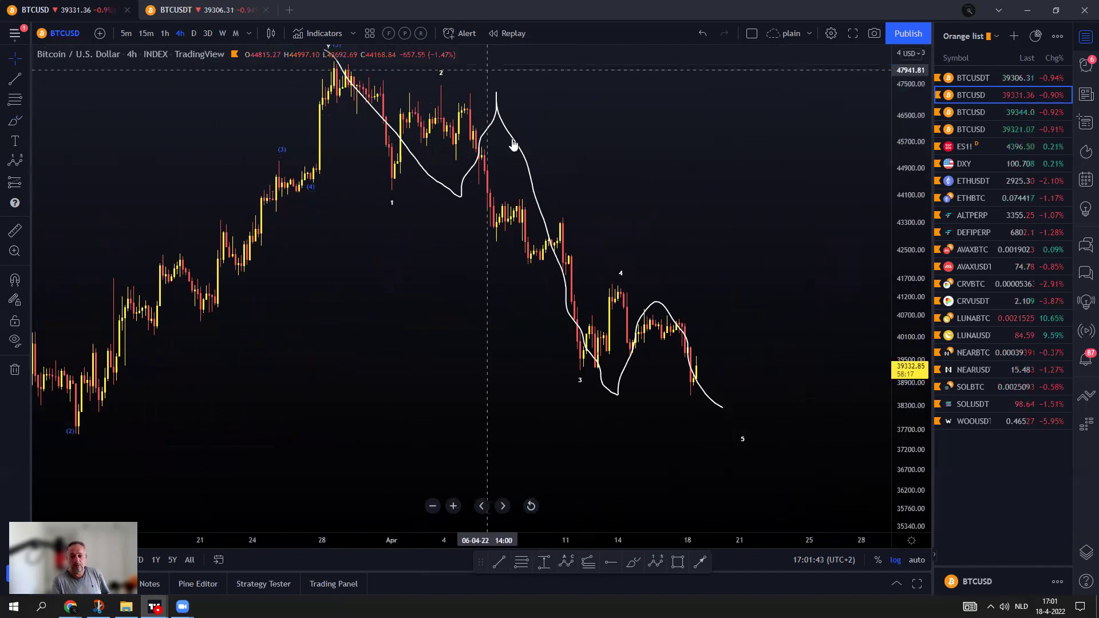
Delete the zigzag brush stroke that follows the decline from the late-March top.
{"action": "left_click", "coordinate": [743, 442]}
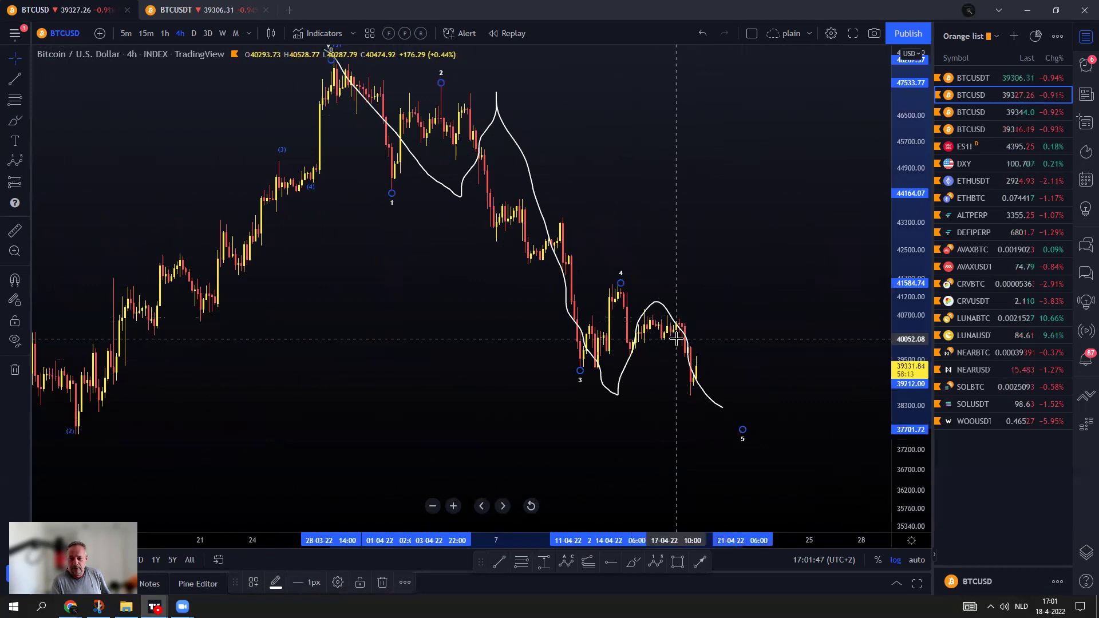
{"action": "left_click", "coordinate": [666, 321]}
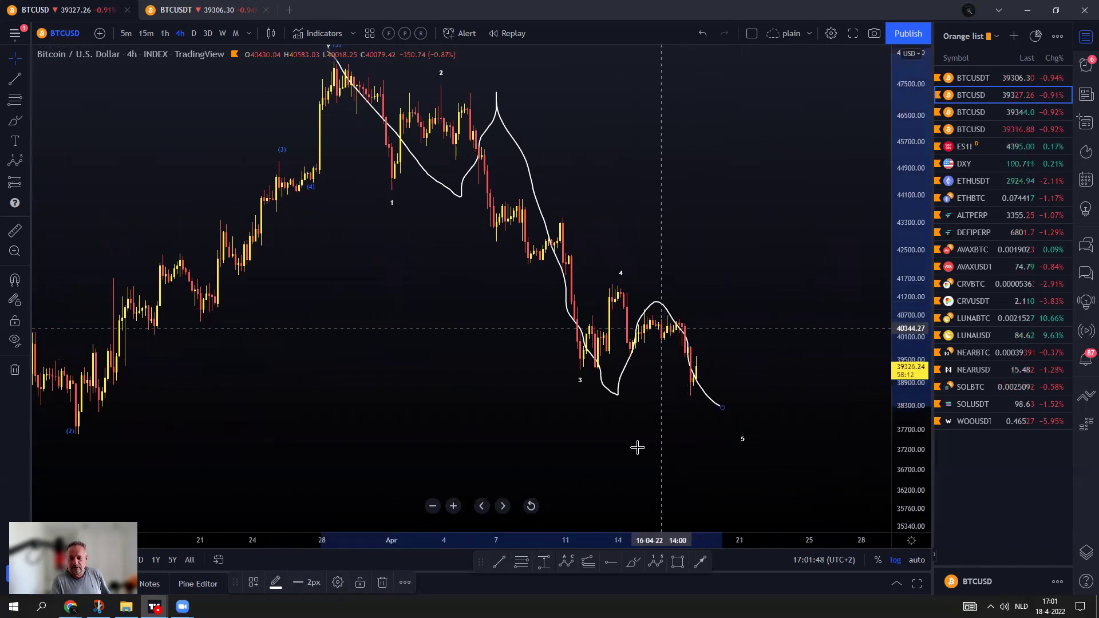
{"action": "left_click", "coordinate": [382, 582]}
Brush a stepped decline from wave 4 through the current price down to the wave 5 label, ending at about 37,700.
{"action": "left_click", "coordinate": [633, 562]}
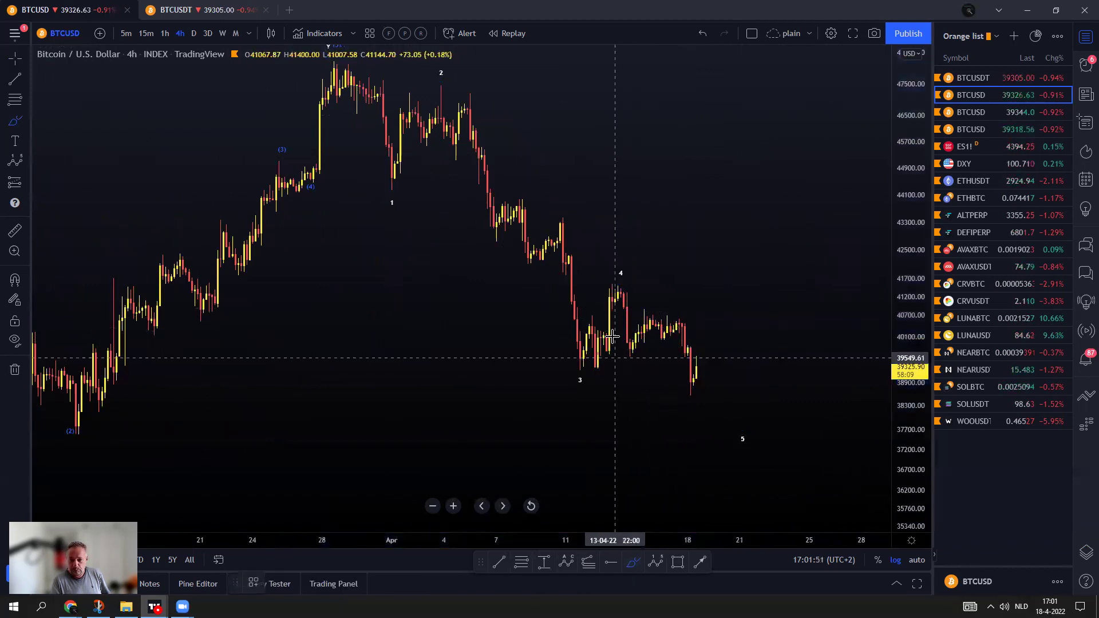
{"action": "mouse_move", "coordinate": [612, 280]}
{"action": "left_mouse_down"}
{"action": "mouse_move", "coordinate": [635, 363]}
{"action": "mouse_move", "coordinate": [667, 309]}
{"action": "mouse_move", "coordinate": [709, 406]}
{"action": "left_mouse_up"}
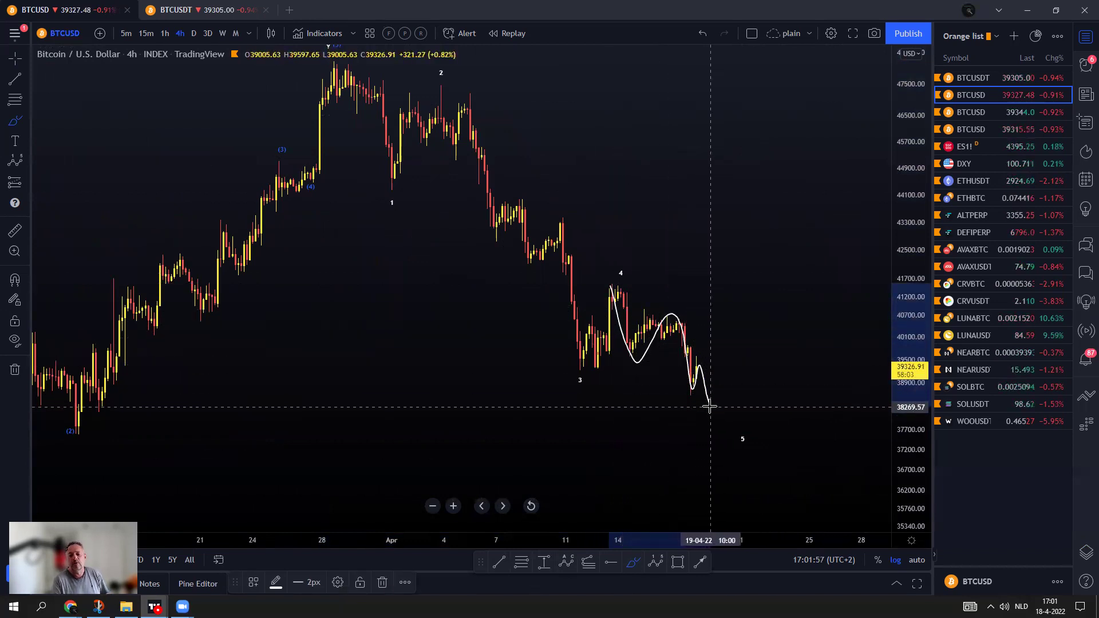
{"action": "mouse_move", "coordinate": [709, 408]}
{"action": "left_mouse_down"}
{"action": "mouse_move", "coordinate": [733, 369]}
{"action": "mouse_move", "coordinate": [751, 431]}
{"action": "left_mouse_up"}
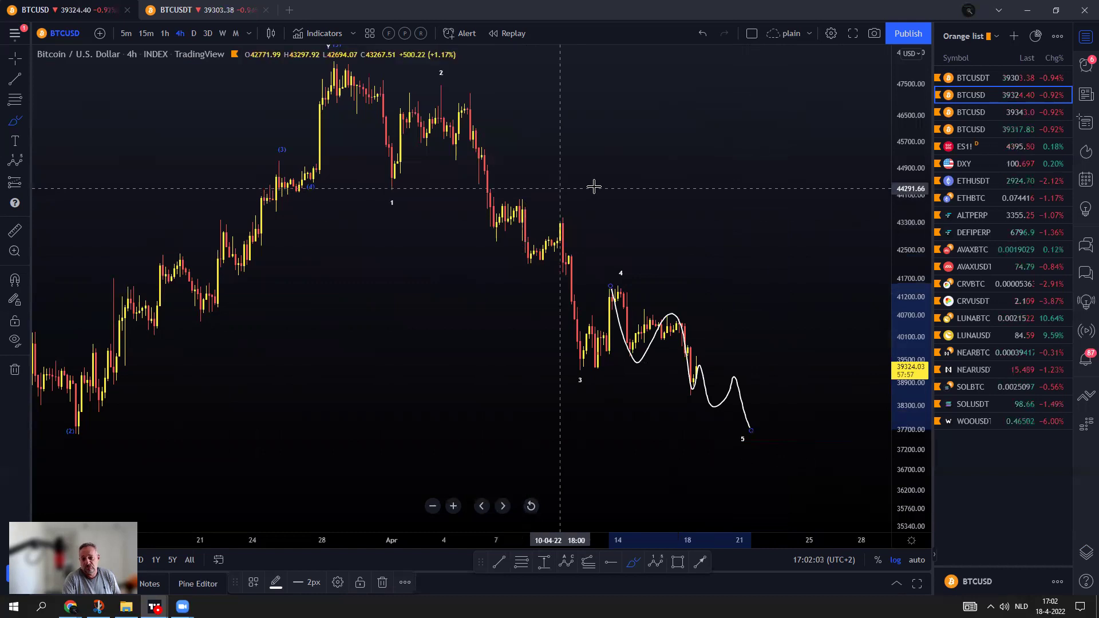
Show the BTCUSDT chart on the daily interval, circle the red support line near 37,400 ahead of the current price, and undo the circle.
{"action": "left_click", "coordinate": [967, 73]}
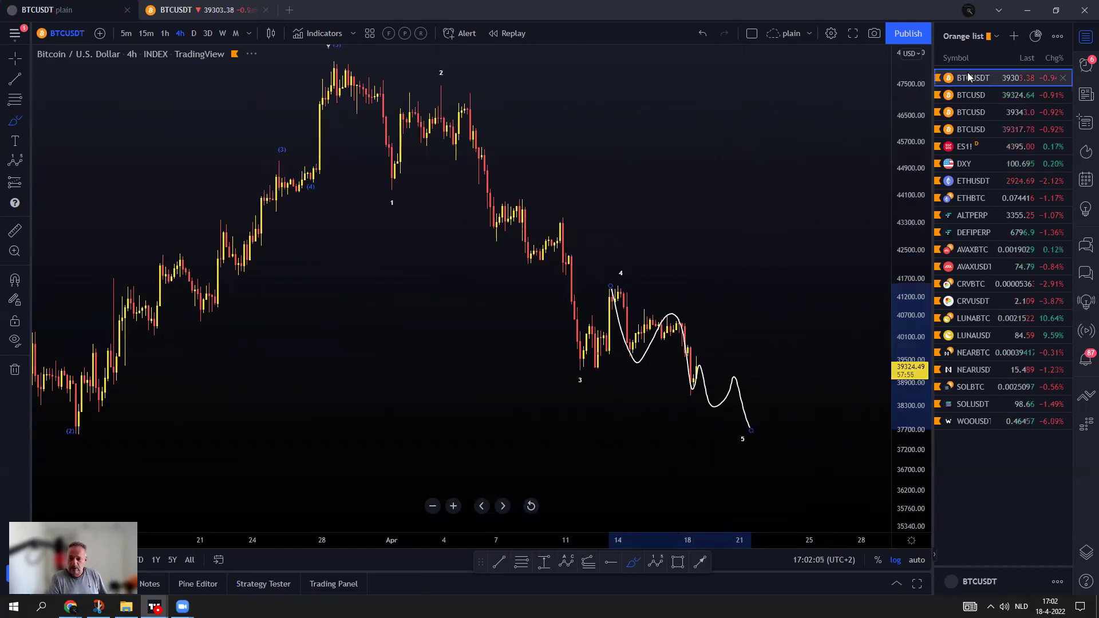
{"action": "left_click", "coordinate": [194, 33]}
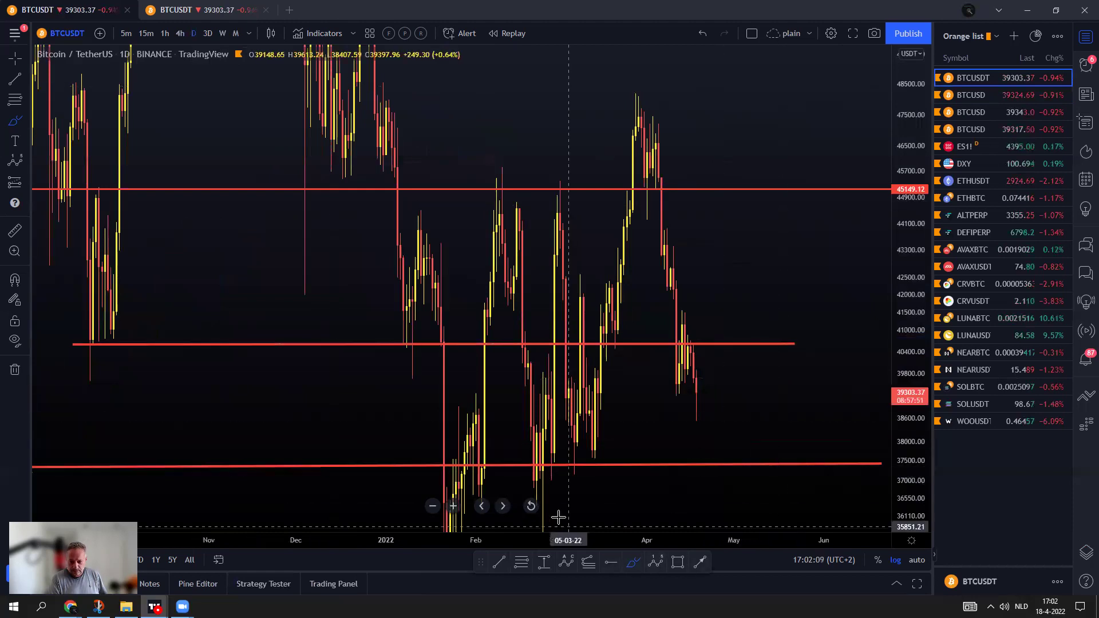
{"action": "left_click", "coordinate": [530, 506]}
{"action": "mouse_move", "coordinate": [887, 388]}
{"action": "left_mouse_down"}
{"action": "mouse_move", "coordinate": [869, 386]}
{"action": "mouse_move", "coordinate": [891, 389]}
{"action": "left_mouse_up"}
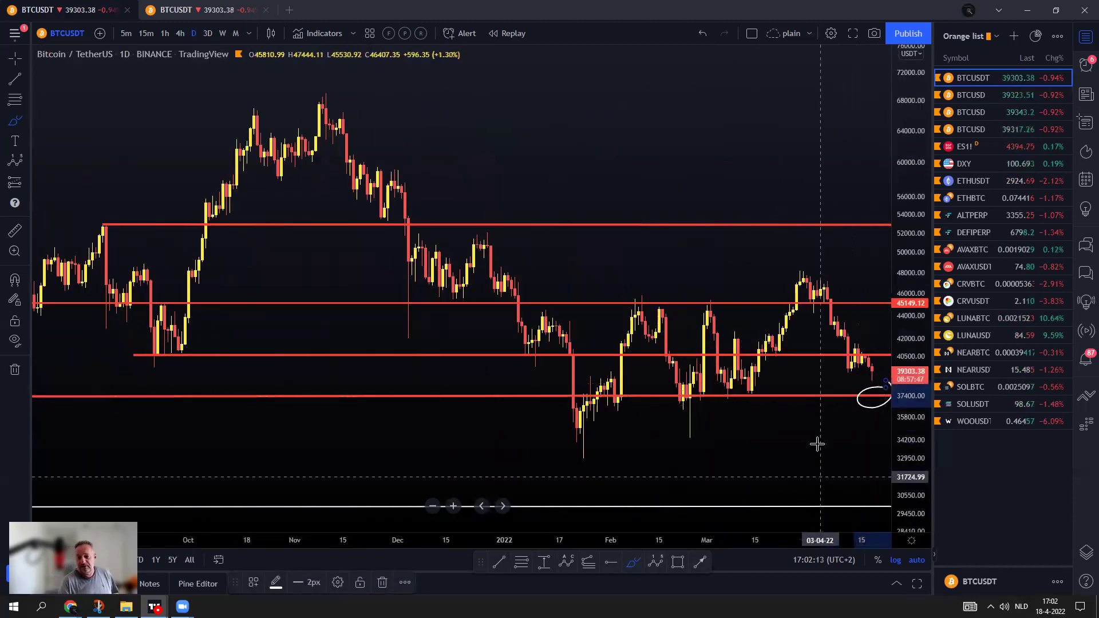
{"action": "left_click", "coordinate": [703, 35]}
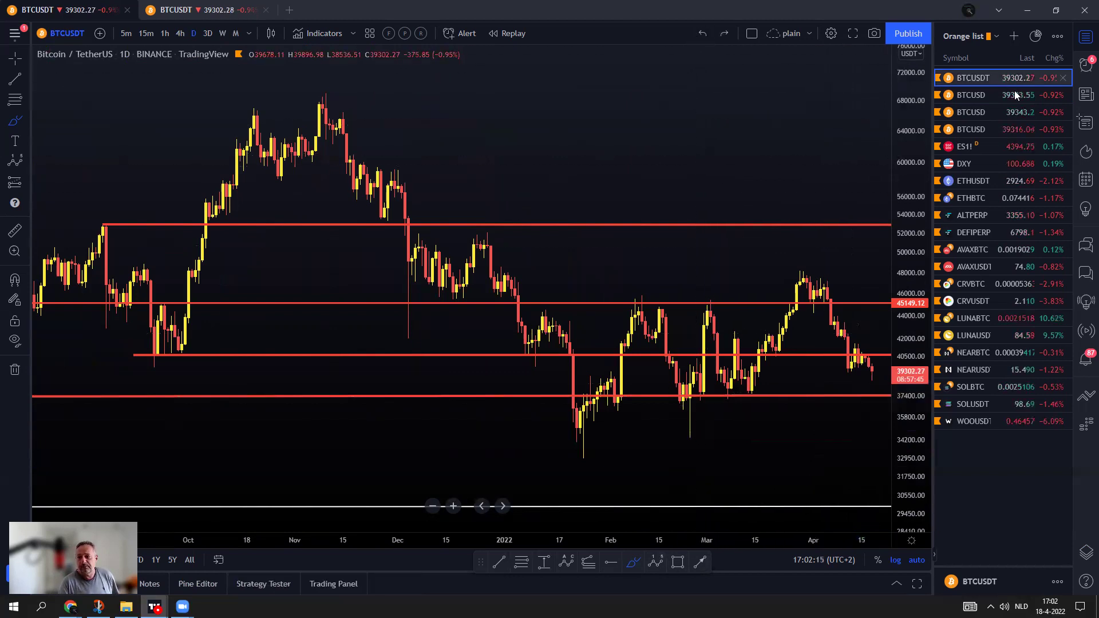
Return to the BTCUSD INDEX chart, bring both green target boxes into view, and delete the small brush stroke around the current price.
{"action": "left_click", "coordinate": [972, 95]}
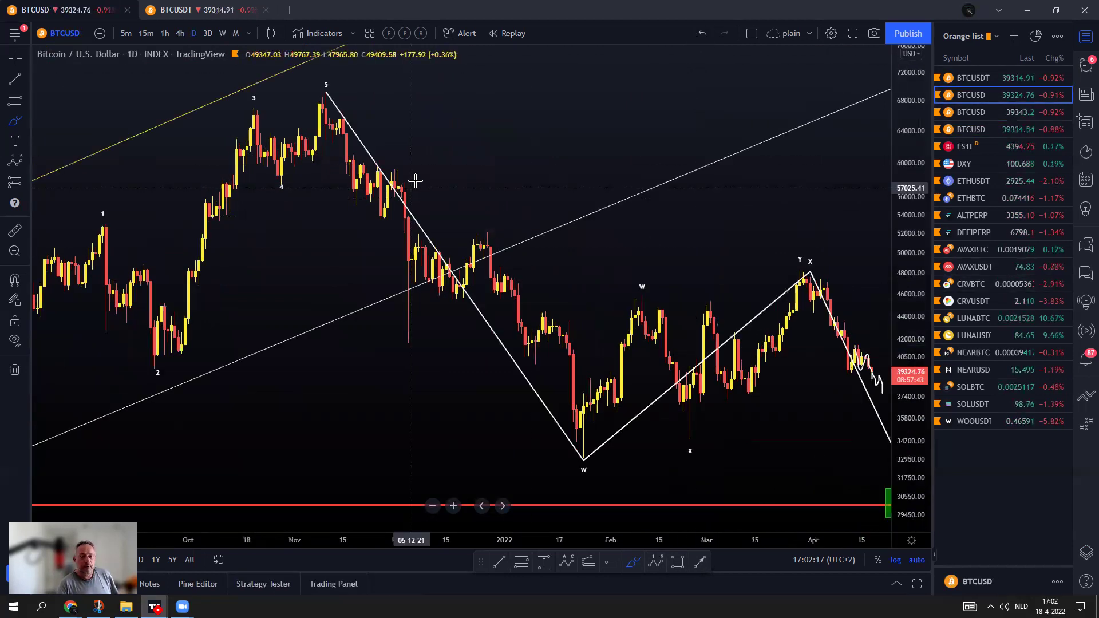
{"action": "scroll", "coordinate": [565, 265], "scroll_direction": "down", "scroll_amount": 5}
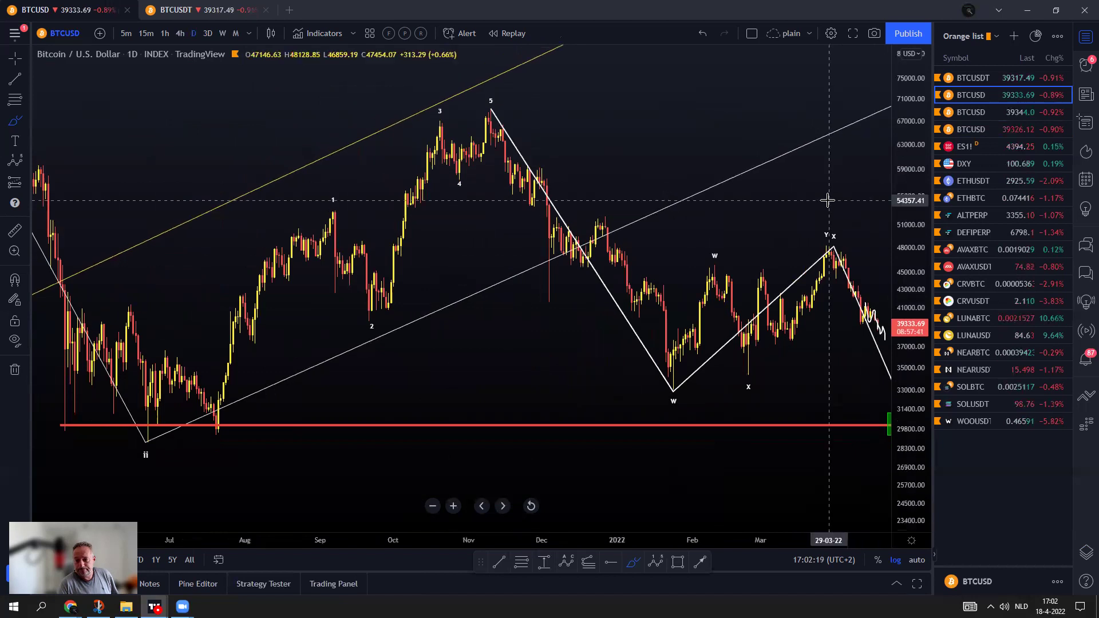
{"action": "left_click_drag", "start_coordinate": [814, 176], "coordinate": [654, 184]}
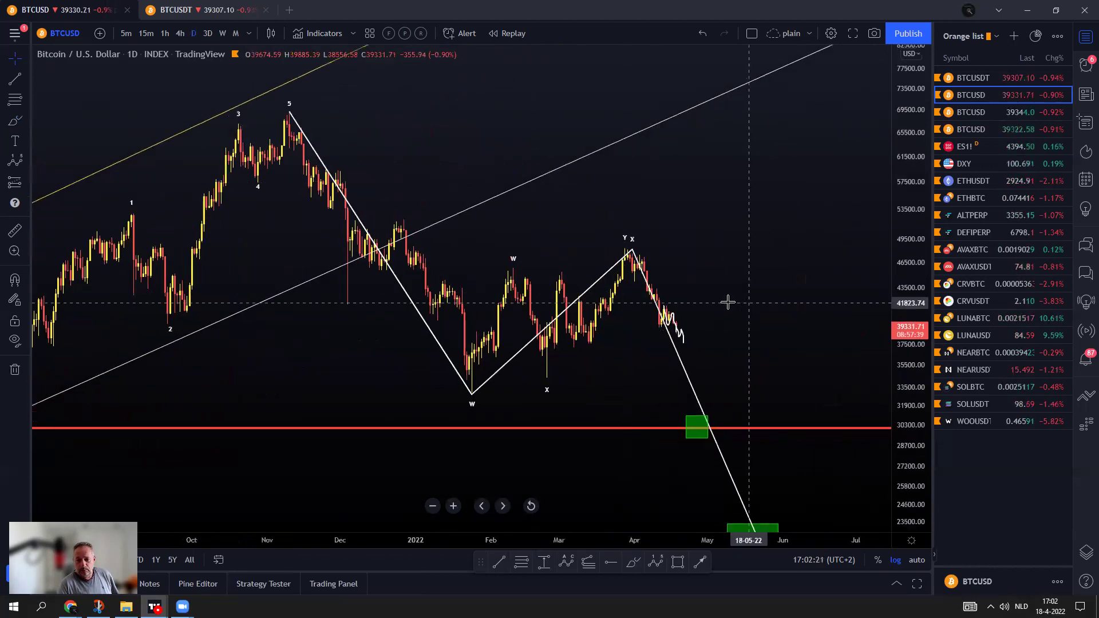
{"action": "left_click", "coordinate": [686, 345]}
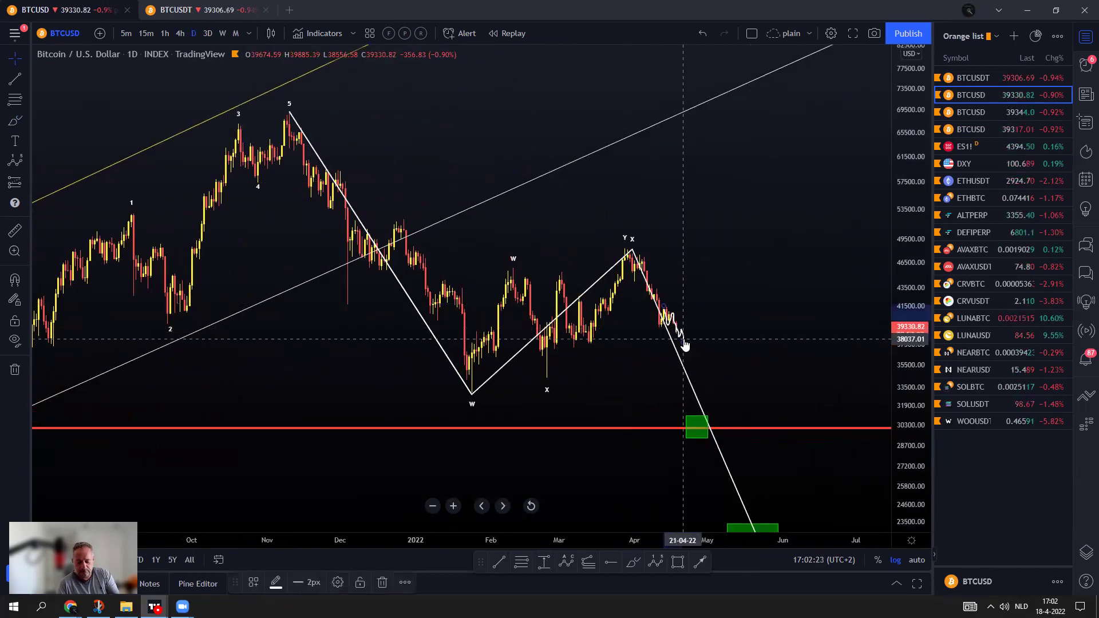
{"action": "key", "text": "Delete"}
Brush the upward correction from the January W low with a loop at the inner W high, through X to Y, and undo it.
{"action": "left_click", "coordinate": [631, 564]}
{"action": "mouse_move", "coordinate": [469, 397]}
{"action": "left_mouse_down"}
{"action": "mouse_move", "coordinate": [534, 263]}
{"action": "mouse_move", "coordinate": [514, 260]}
{"action": "mouse_move", "coordinate": [507, 286]}
{"action": "mouse_move", "coordinate": [546, 375]}
{"action": "mouse_move", "coordinate": [622, 244]}
{"action": "left_mouse_up"}
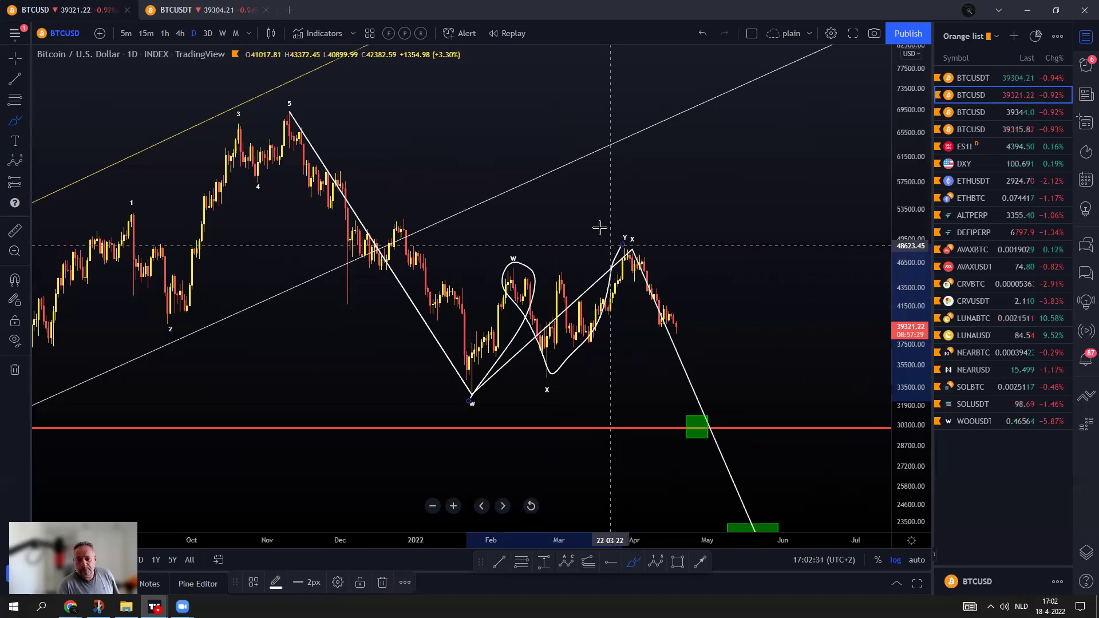
{"action": "left_click", "coordinate": [702, 34]}
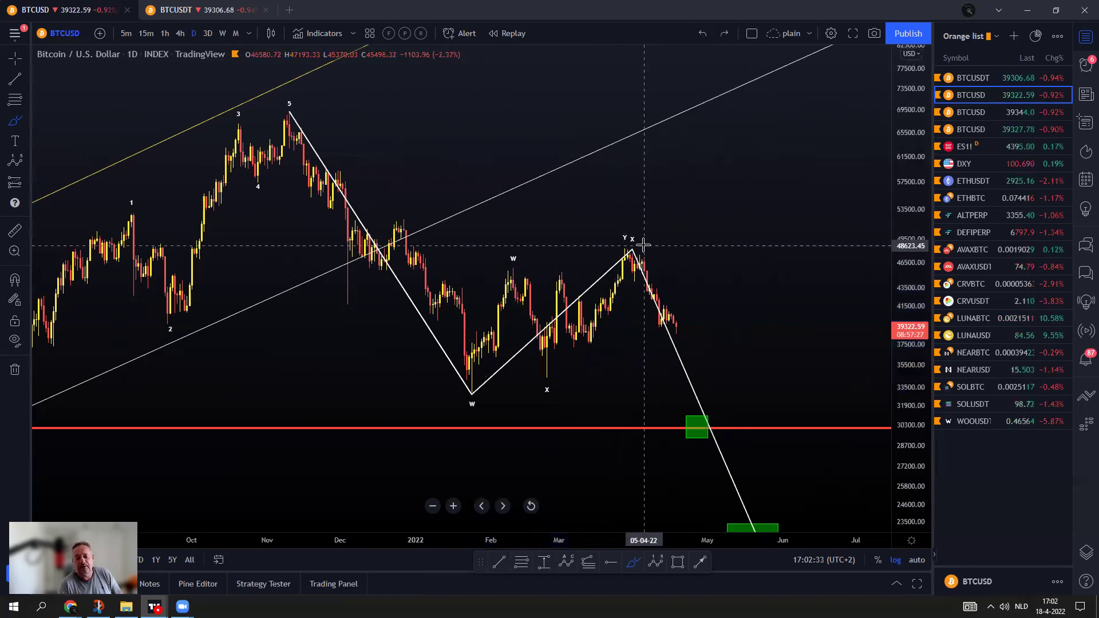
Brush the W-X-Y rise and a projected rally from the Y/X top to above 80,000 by June, and undo the strokes.
{"action": "scroll", "coordinate": [561, 185], "scroll_direction": "down", "scroll_amount": 1}
{"action": "scroll", "coordinate": [578, 194], "scroll_direction": "down", "scroll_amount": 1}
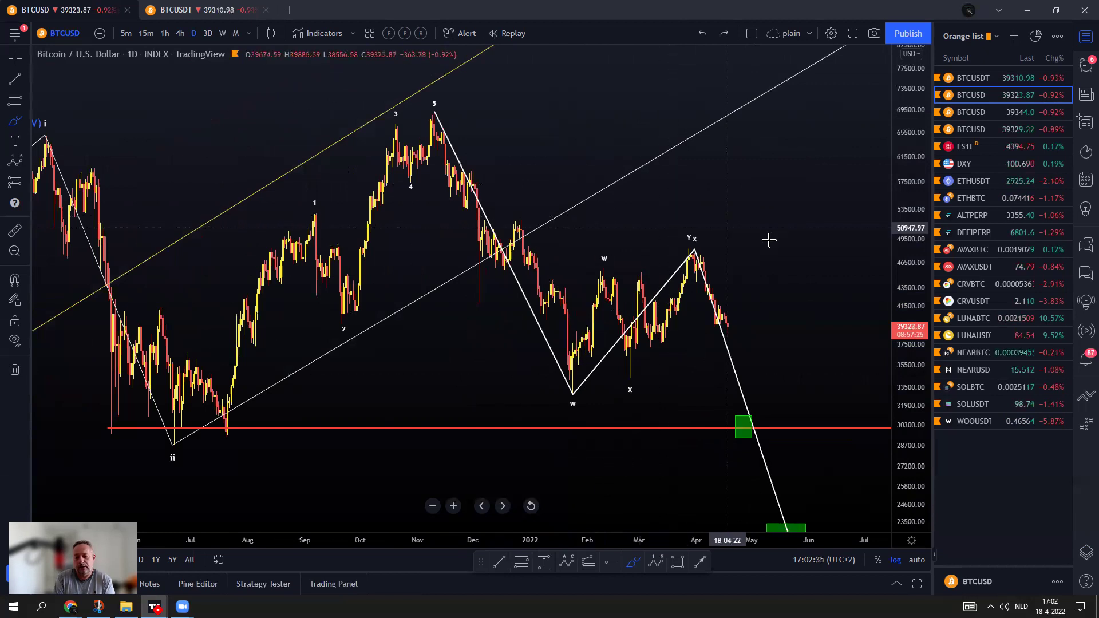
{"action": "scroll", "coordinate": [773, 240], "scroll_direction": "up", "scroll_amount": 1}
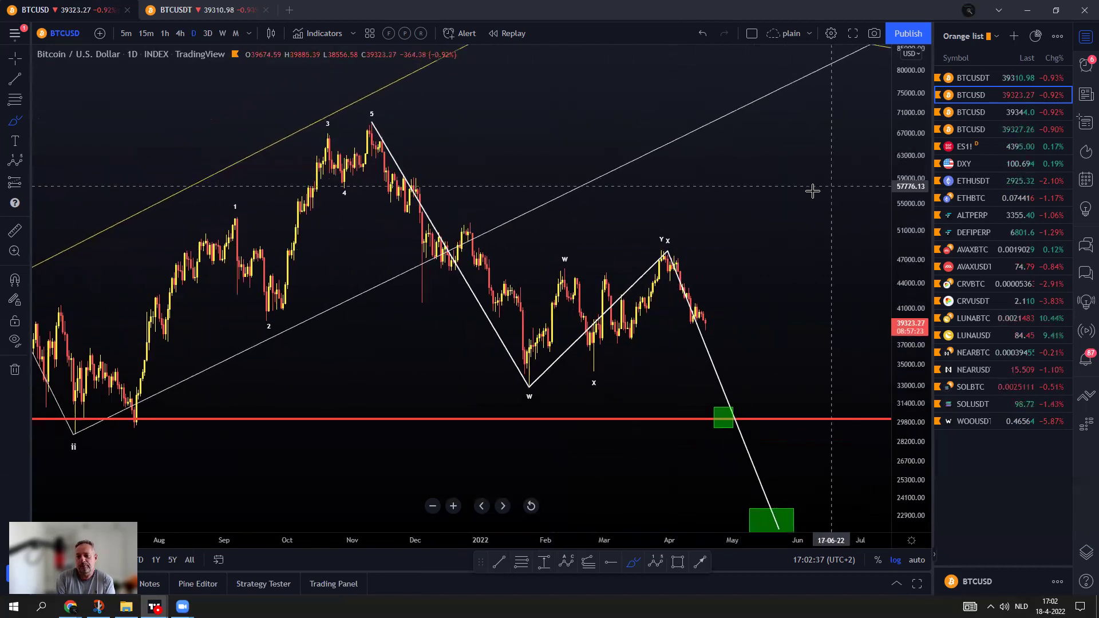
{"action": "left_click_drag", "start_coordinate": [790, 162], "coordinate": [822, 193]}
{"action": "left_click", "coordinate": [629, 565]}
{"action": "mouse_move", "coordinate": [543, 415]}
{"action": "left_mouse_down"}
{"action": "mouse_move", "coordinate": [599, 285]}
{"action": "mouse_move", "coordinate": [609, 374]}
{"action": "mouse_move", "coordinate": [627, 400]}
{"action": "mouse_move", "coordinate": [688, 260]}
{"action": "left_mouse_up"}
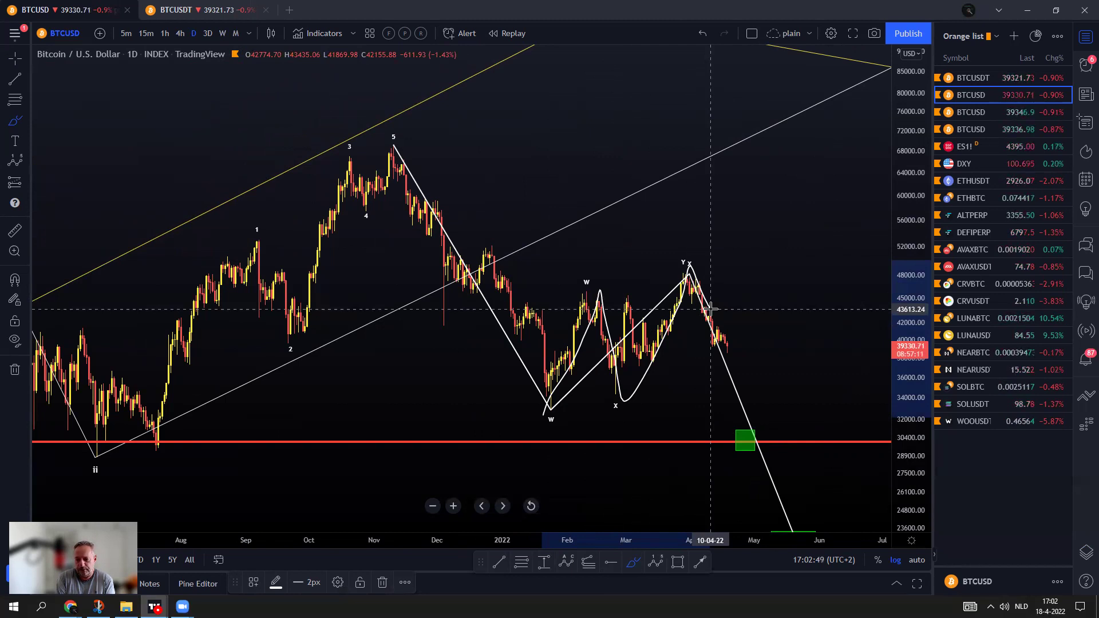
{"action": "mouse_move", "coordinate": [710, 272]}
{"action": "left_mouse_down"}
{"action": "mouse_move", "coordinate": [714, 223]}
{"action": "mouse_move", "coordinate": [762, 319]}
{"action": "mouse_move", "coordinate": [828, 81]}
{"action": "left_mouse_up"}
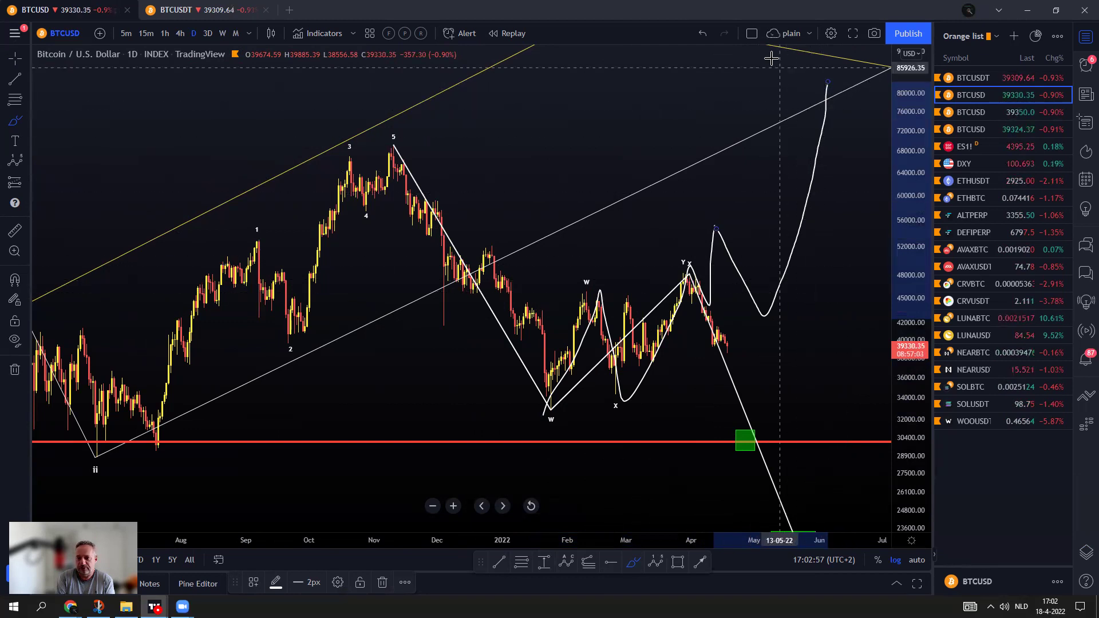
{"action": "left_click", "coordinate": [696, 31]}
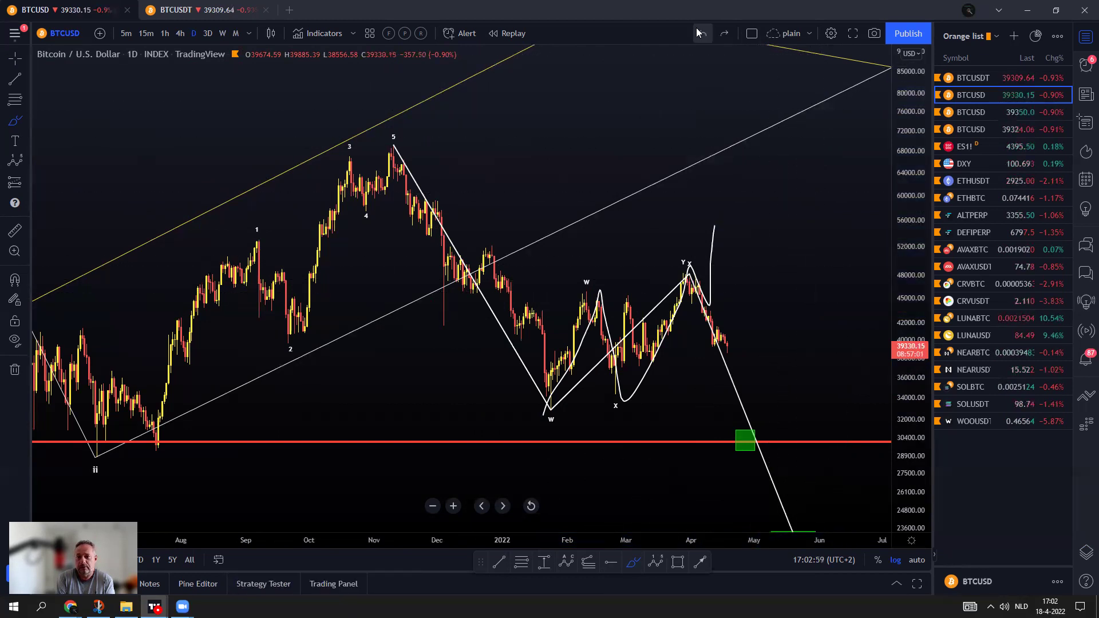
{"action": "left_click", "coordinate": [702, 35]}
Brush a decline from the Y/X top to about 37,000, followed by a bounce to about 42,800.
{"action": "scroll", "coordinate": [755, 318], "scroll_direction": "up", "scroll_amount": 1}
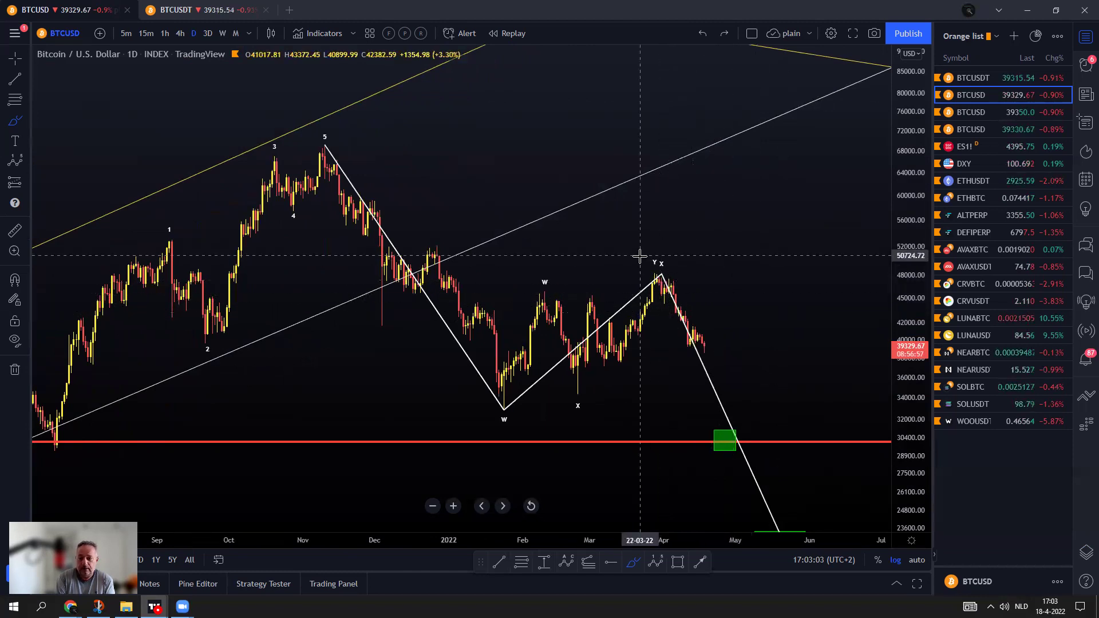
{"action": "left_click_drag", "start_coordinate": [655, 273], "coordinate": [715, 363]}
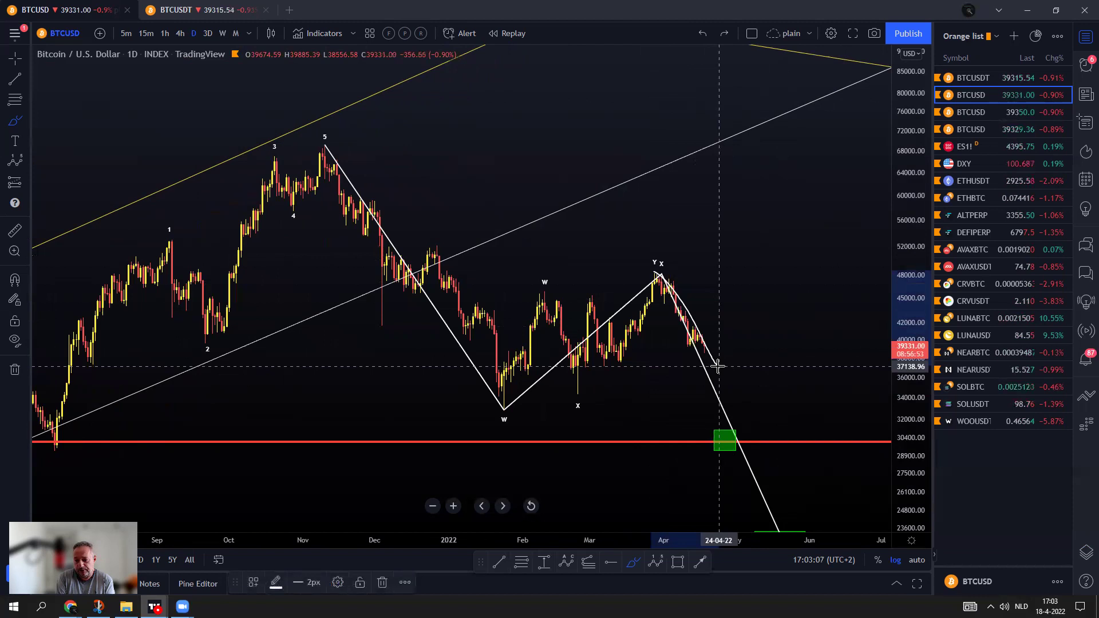
{"action": "left_click_drag", "start_coordinate": [717, 362], "coordinate": [733, 321]}
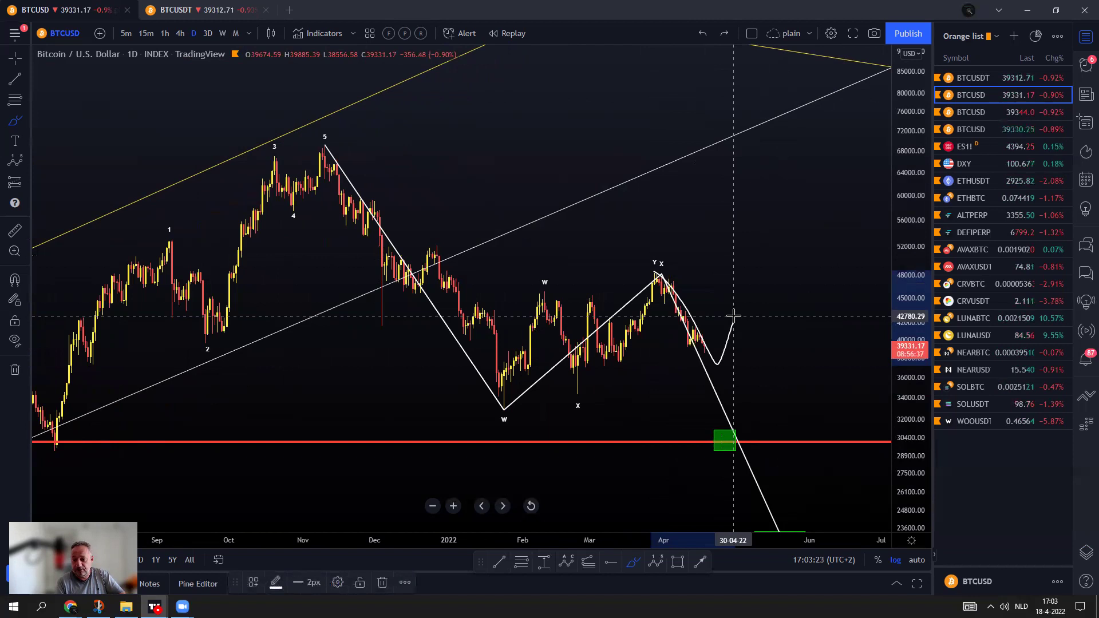
Brush a longer path from the X top with a two-part bounce to about 44,000 and a drop to the red line, and delete the shorter stroke.
{"action": "mouse_move", "coordinate": [668, 275]}
{"action": "left_mouse_down"}
{"action": "mouse_move", "coordinate": [728, 372]}
{"action": "mouse_move", "coordinate": [738, 322]}
{"action": "mouse_move", "coordinate": [764, 302]}
{"action": "mouse_move", "coordinate": [812, 441]}
{"action": "left_mouse_up"}
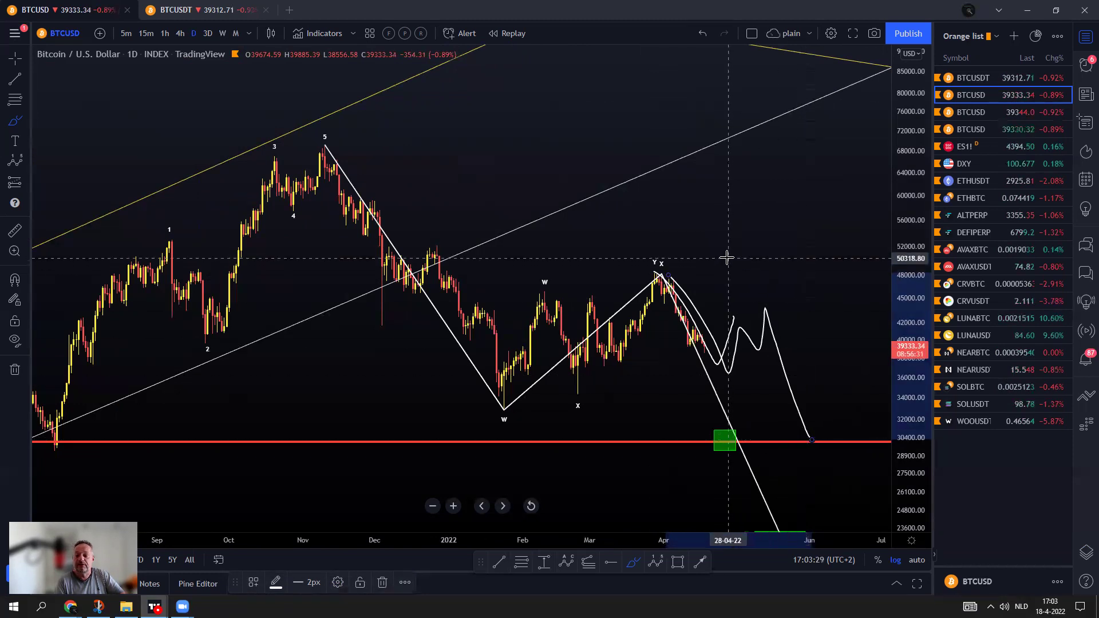
{"action": "left_click", "coordinate": [728, 344]}
{"action": "left_click", "coordinate": [381, 585]}
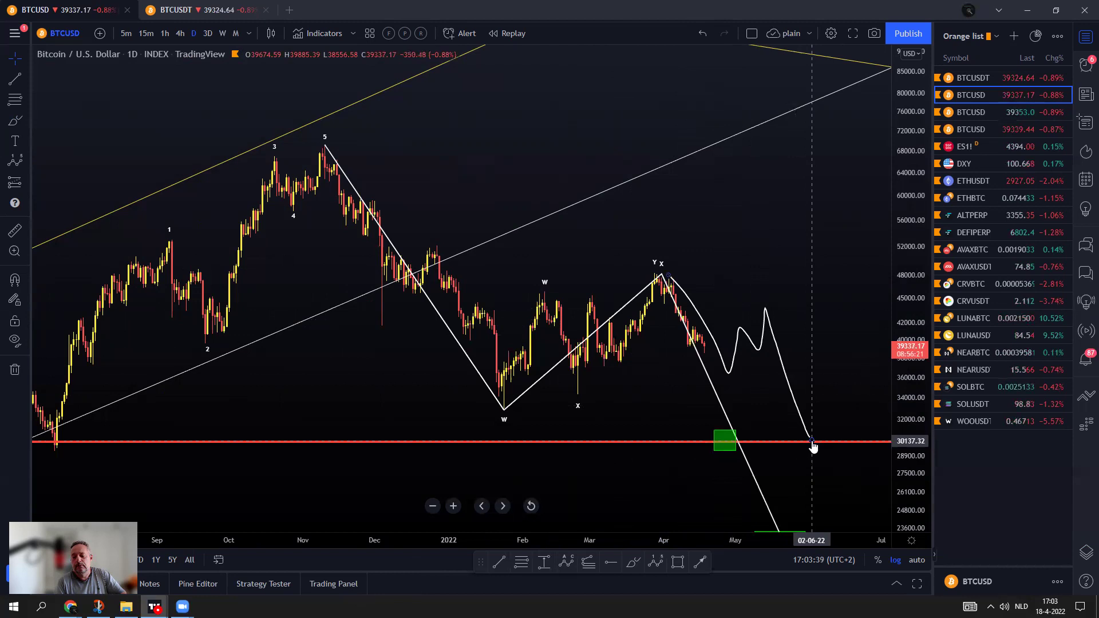
Brush a path from the projected low toward the red line and a steep rally from the current price, and undo both strokes.
{"action": "left_click", "coordinate": [632, 567]}
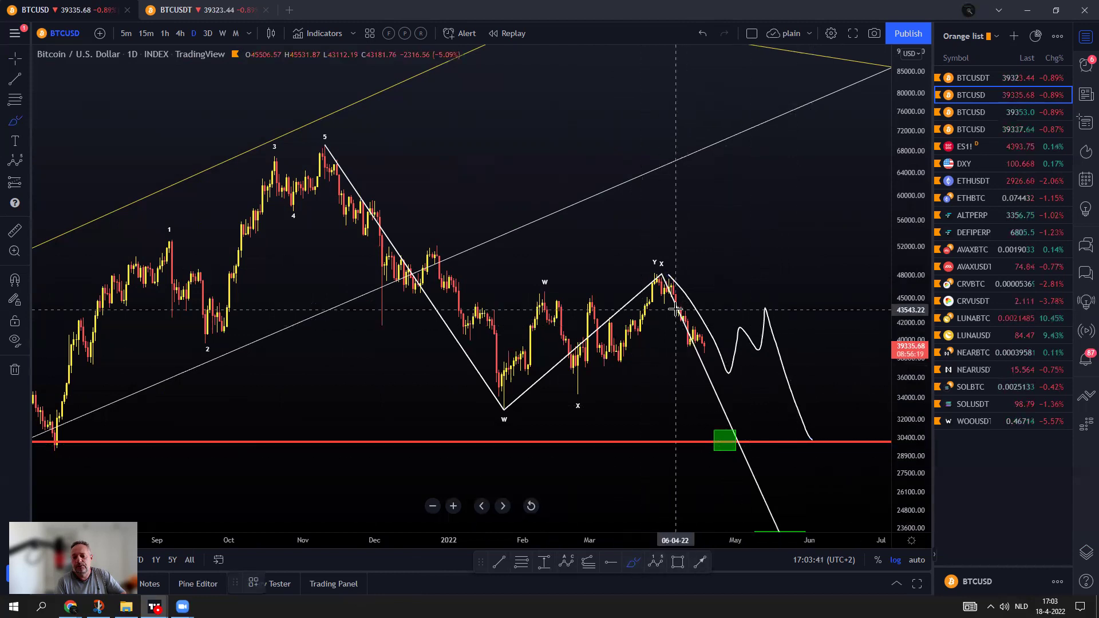
{"action": "mouse_move", "coordinate": [720, 382]}
{"action": "left_mouse_down"}
{"action": "mouse_move", "coordinate": [763, 294]}
{"action": "mouse_move", "coordinate": [814, 429]}
{"action": "left_mouse_up"}
{"action": "left_click", "coordinate": [702, 40]}
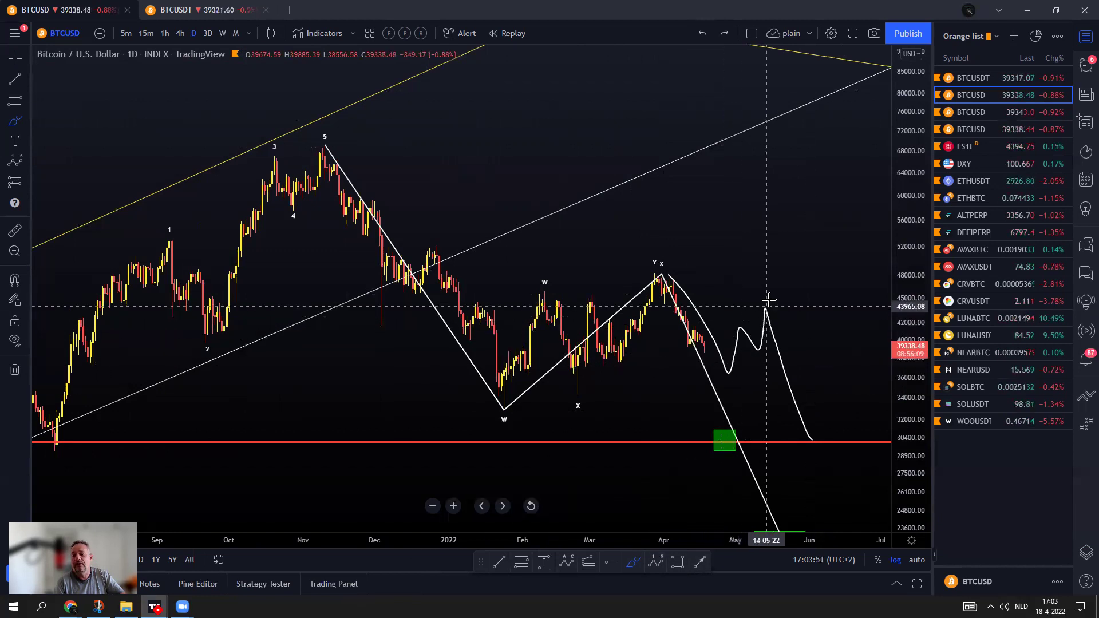
{"action": "mouse_move", "coordinate": [707, 342]}
{"action": "left_mouse_down"}
{"action": "mouse_move", "coordinate": [753, 223]}
{"action": "mouse_move", "coordinate": [762, 103]}
{"action": "left_mouse_up"}
{"action": "left_click", "coordinate": [701, 35]}
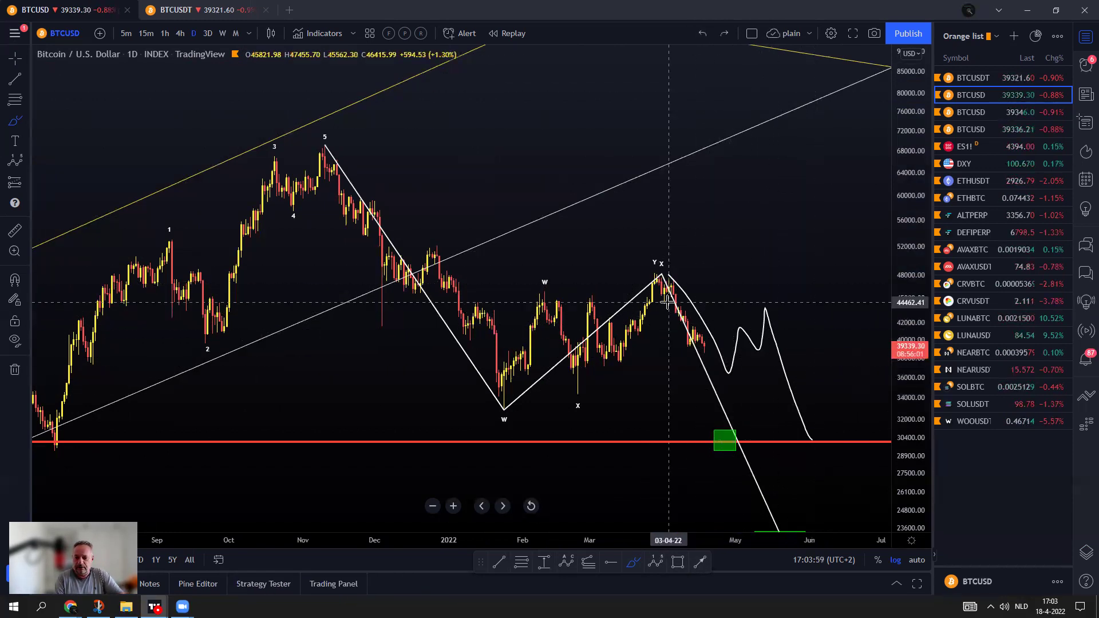
Brush a second decline from the X top, rebounding in mid-May and falling through the red line to about 24,400.
{"action": "mouse_move", "coordinate": [671, 277]}
{"action": "left_mouse_down"}
{"action": "mouse_move", "coordinate": [737, 382]}
{"action": "mouse_move", "coordinate": [768, 314]}
{"action": "left_mouse_up"}
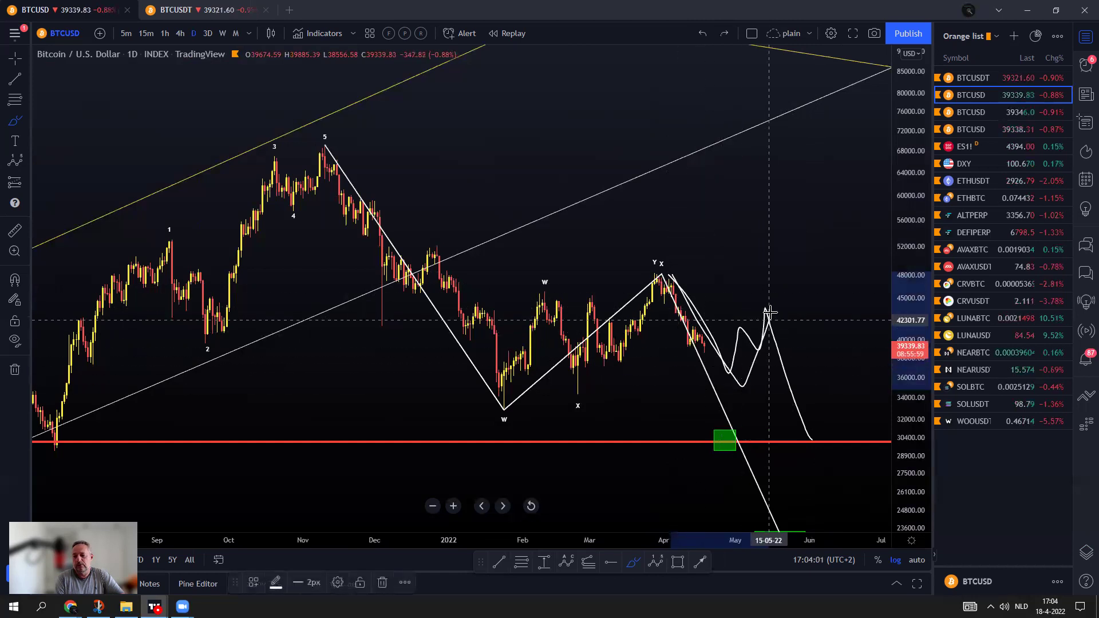
{"action": "mouse_move", "coordinate": [787, 355]}
{"action": "left_mouse_down"}
{"action": "mouse_move", "coordinate": [812, 444]}
{"action": "mouse_move", "coordinate": [827, 412]}
{"action": "mouse_move", "coordinate": [853, 514]}
{"action": "left_mouse_up"}
{"action": "left_click_drag", "start_coordinate": [910, 366], "coordinate": [910, 435]}
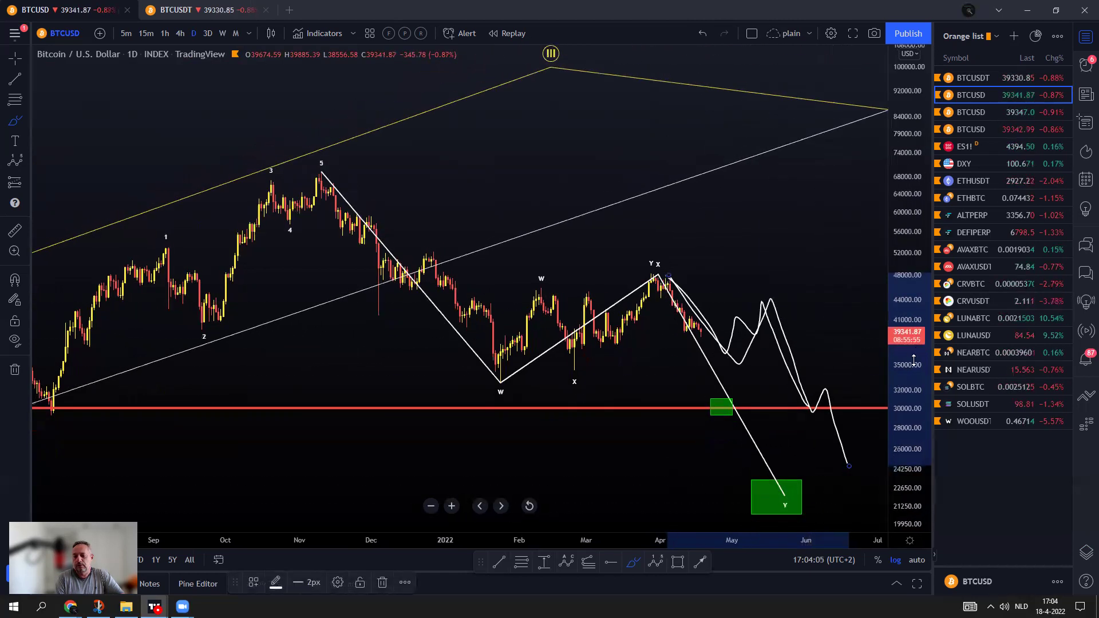
Brush an alternative drop from the mid-May rebound high to about 22,800, and undo all the projected paths.
{"action": "mouse_move", "coordinate": [764, 313]}
{"action": "left_mouse_down"}
{"action": "mouse_move", "coordinate": [800, 429]}
{"action": "mouse_move", "coordinate": [818, 405]}
{"action": "mouse_move", "coordinate": [837, 486]}
{"action": "left_mouse_up"}
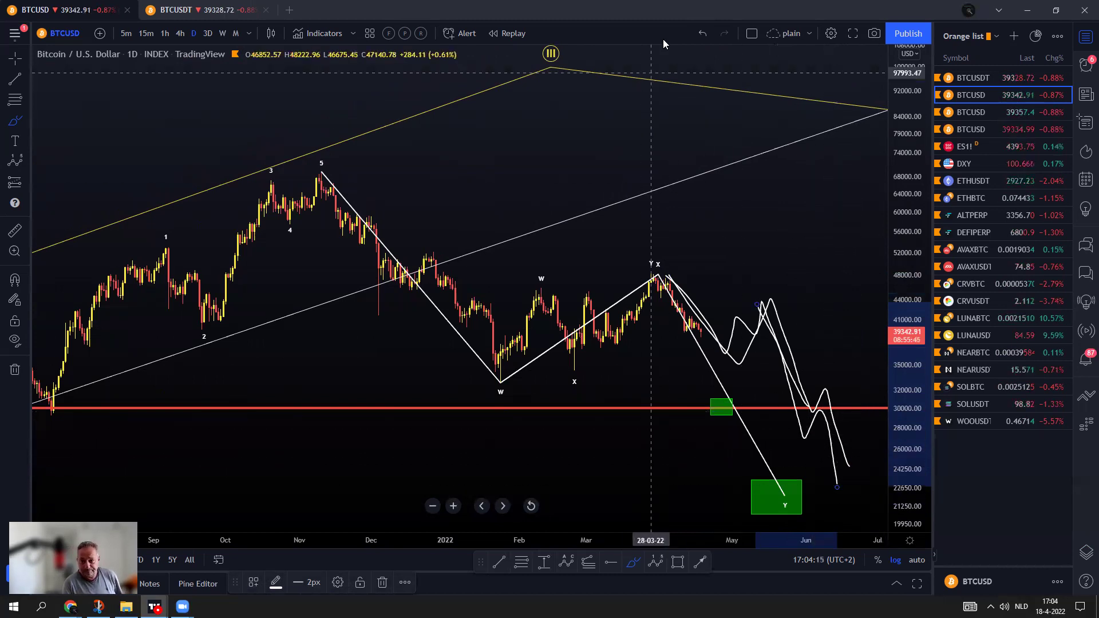
{"action": "left_click", "coordinate": [699, 35]}
{"action": "left_click", "coordinate": [700, 35]}
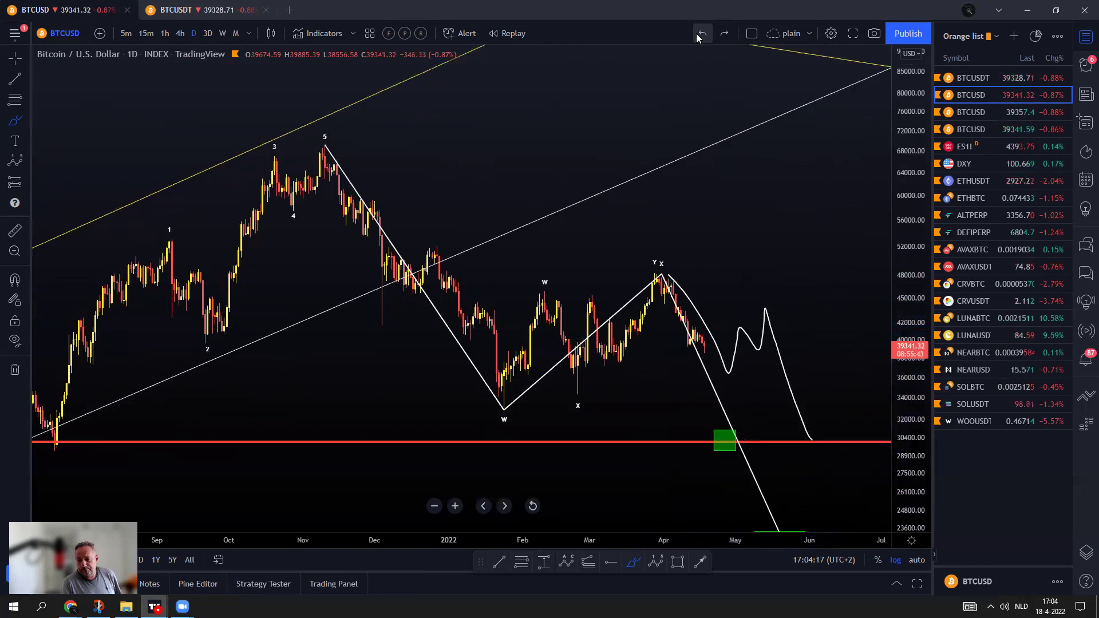
{"action": "left_click", "coordinate": [699, 34]}
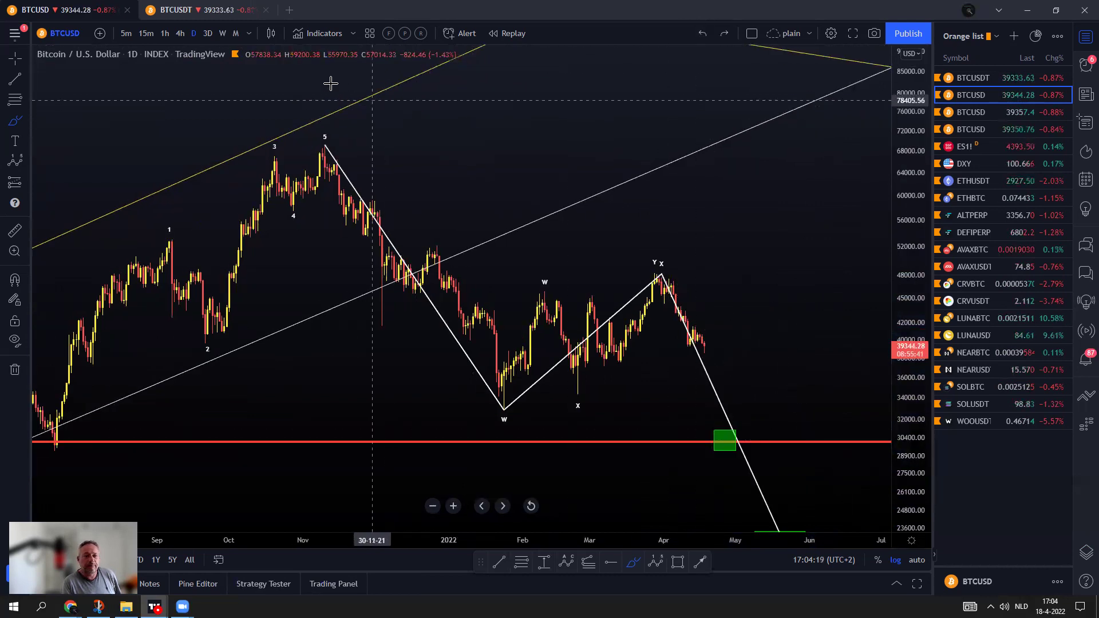
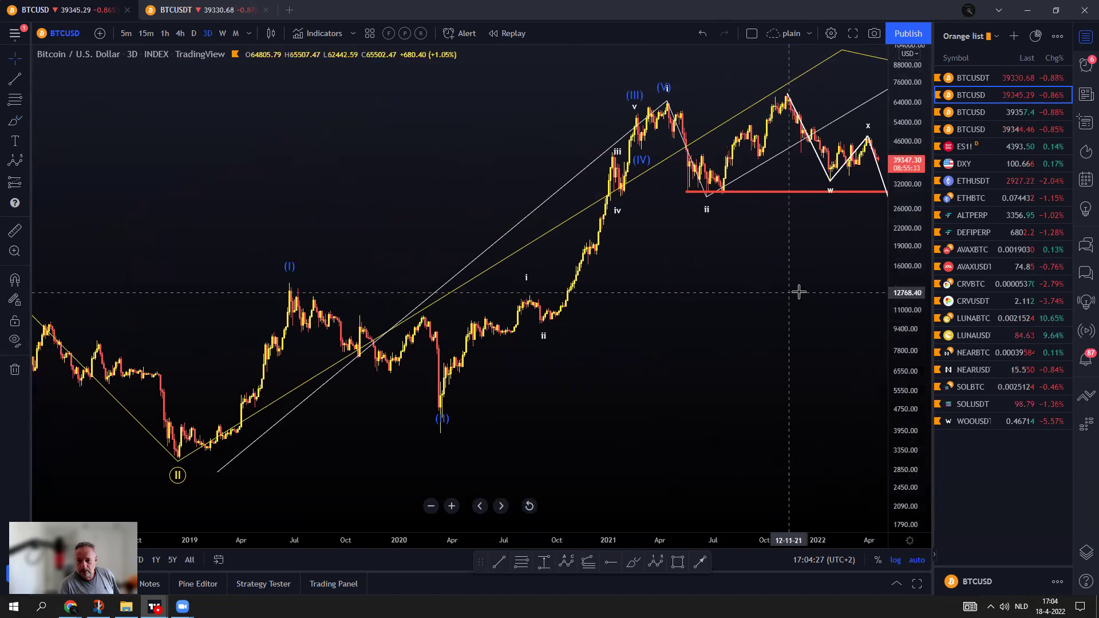
Examine the full Elliott wave count on the 3-day chart, including the green Y target box and the projected waves iii to v.
{"action": "left_click_drag", "start_coordinate": [903, 96], "coordinate": [884, 192]}
{"action": "left_click_drag", "start_coordinate": [856, 246], "coordinate": [849, 274]}
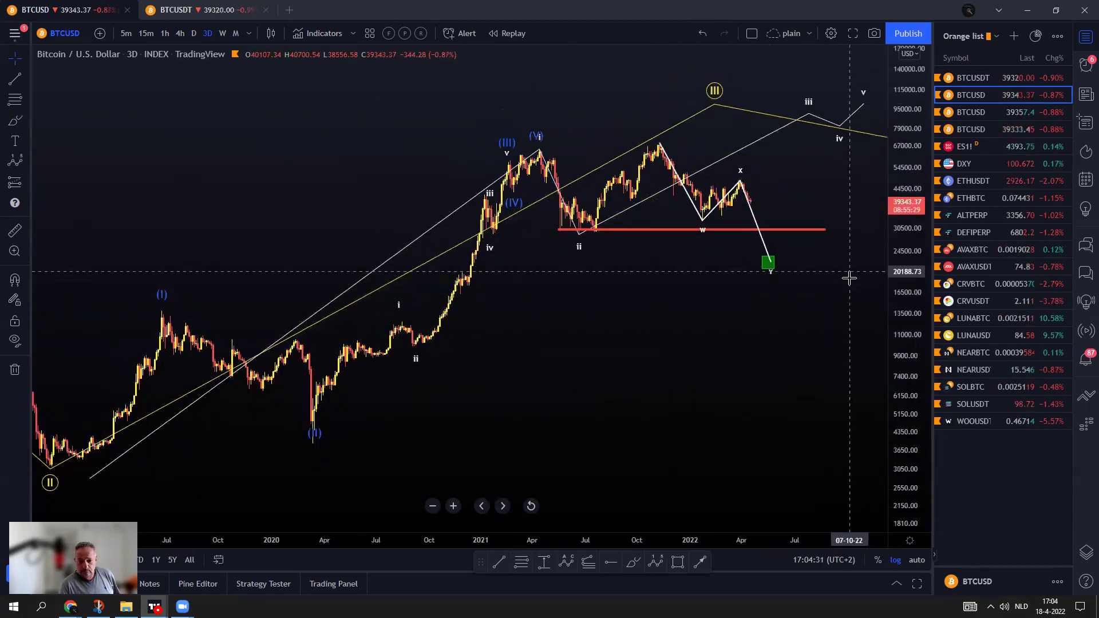
Move the blue (V) point above the April 2021 top to about 85,600 and the white ii point to the July 2021 low.
{"action": "scroll", "coordinate": [849, 277], "scroll_direction": "down", "scroll_amount": 2}
{"action": "scroll", "coordinate": [812, 365], "scroll_direction": "up", "scroll_amount": 1}
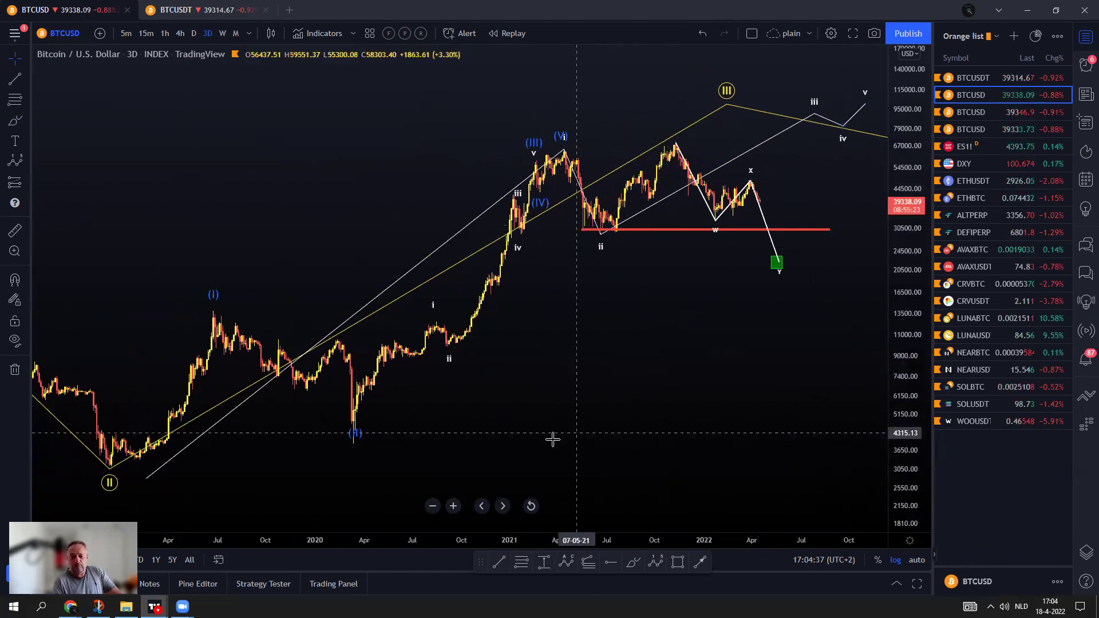
{"action": "left_click", "coordinate": [521, 563]}
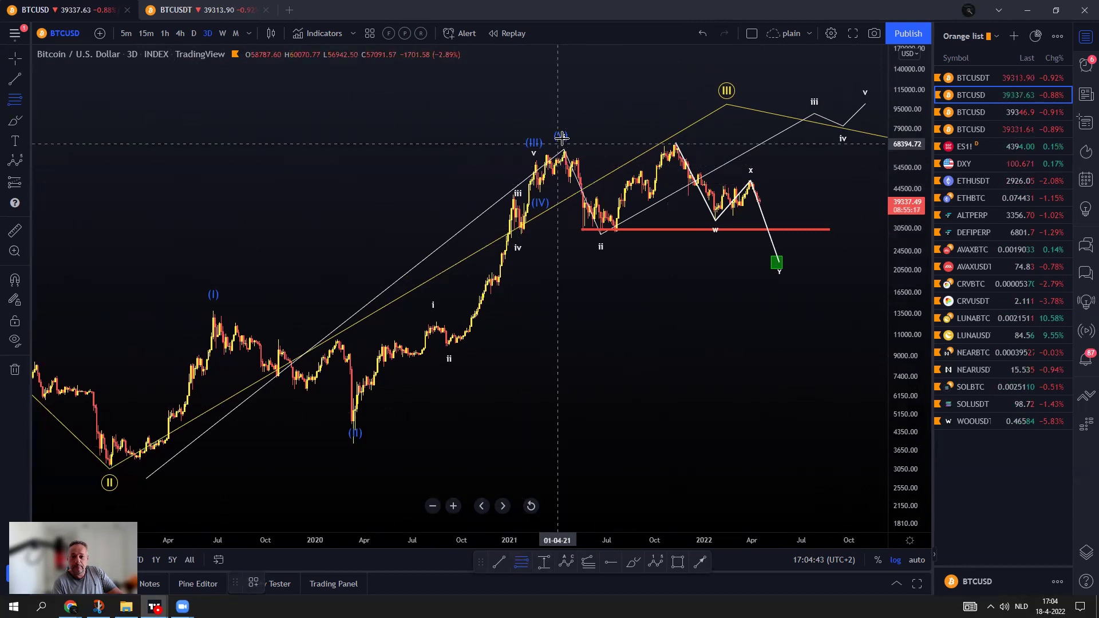
{"action": "key", "text": "Escape"}
{"action": "mouse_move", "coordinate": [561, 146]}
{"action": "left_mouse_down"}
{"action": "mouse_move", "coordinate": [569, 122]}
{"action": "mouse_move", "coordinate": [582, 126]}
{"action": "left_mouse_up"}
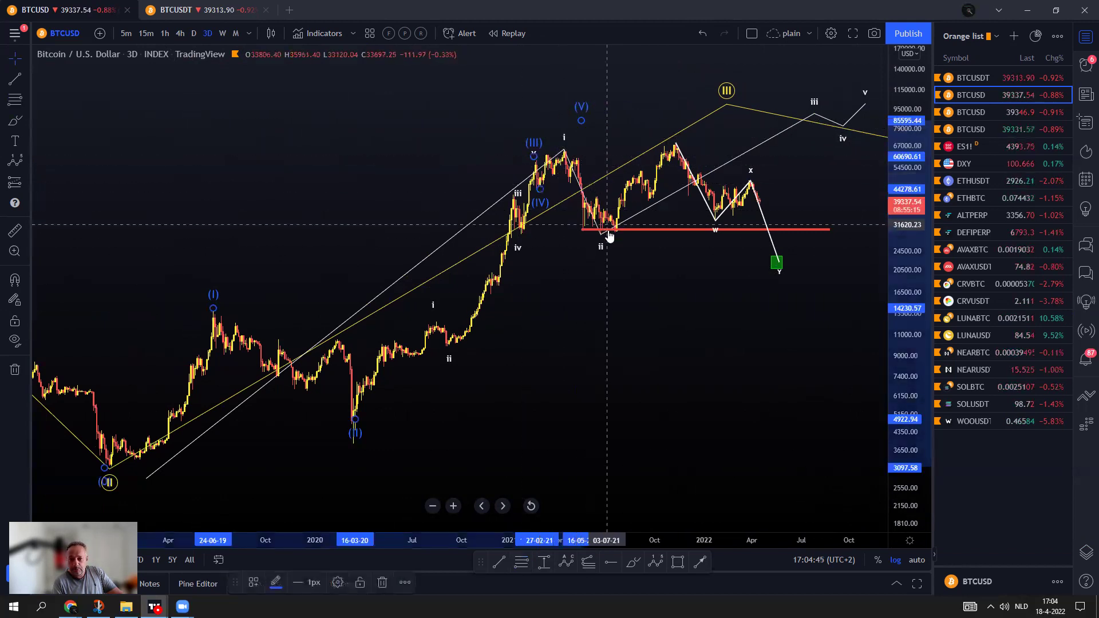
{"action": "left_click_drag", "start_coordinate": [601, 235], "coordinate": [617, 236]}
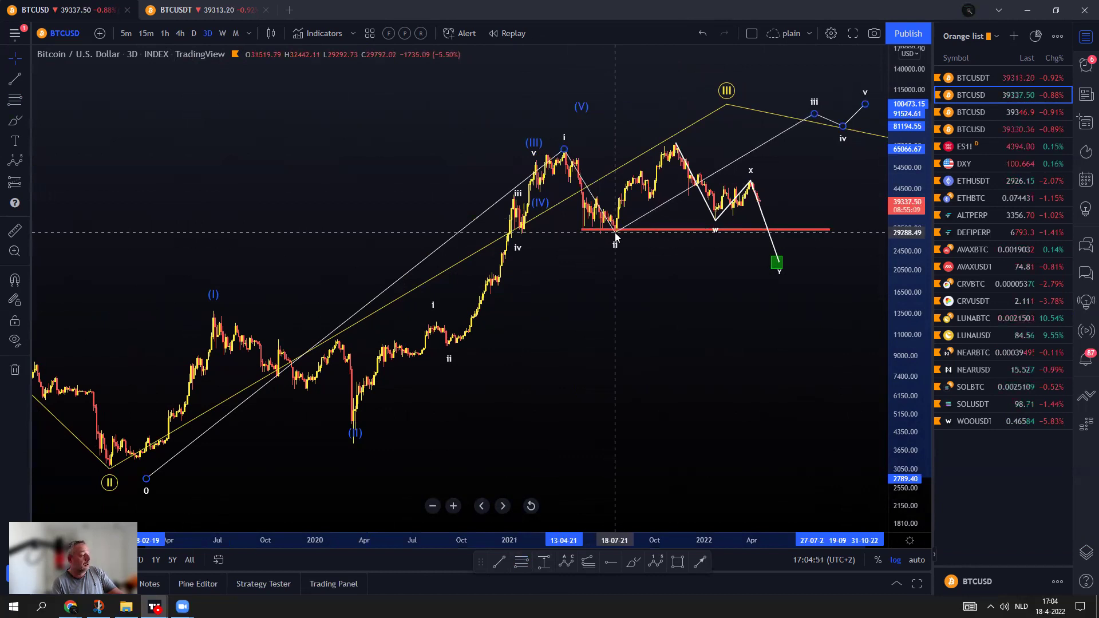
Realign the wave points: white ii in the green Y box at about 21,700, blue (V) at the November 2021 top, white i at about 74,200.
{"action": "left_click_drag", "start_coordinate": [617, 236], "coordinate": [773, 264]}
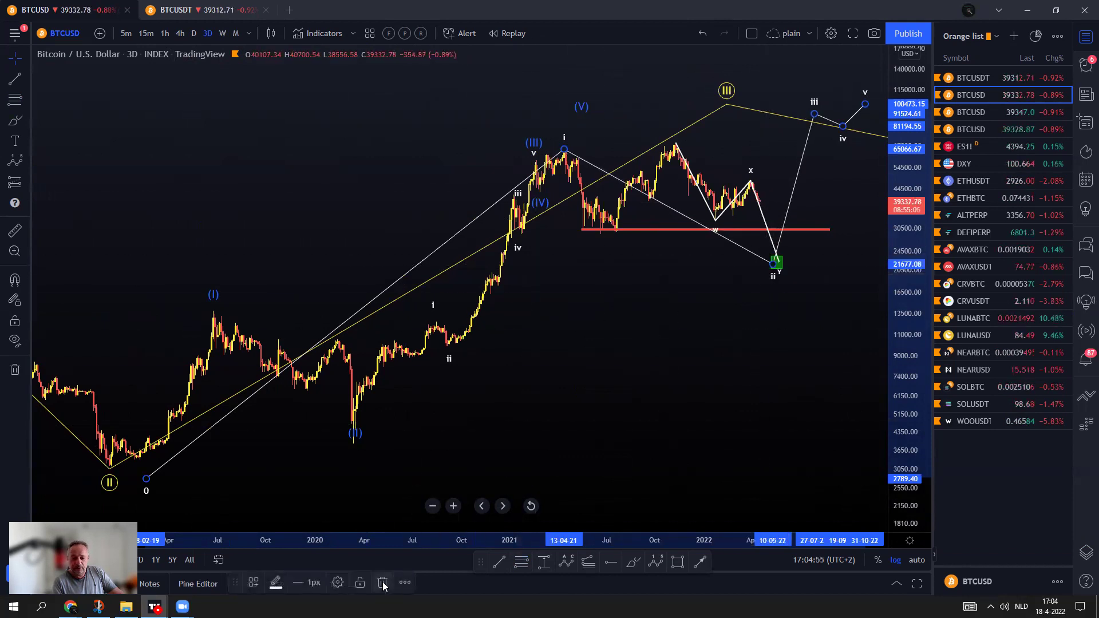
{"action": "left_click_drag", "start_coordinate": [581, 113], "coordinate": [650, 140]}
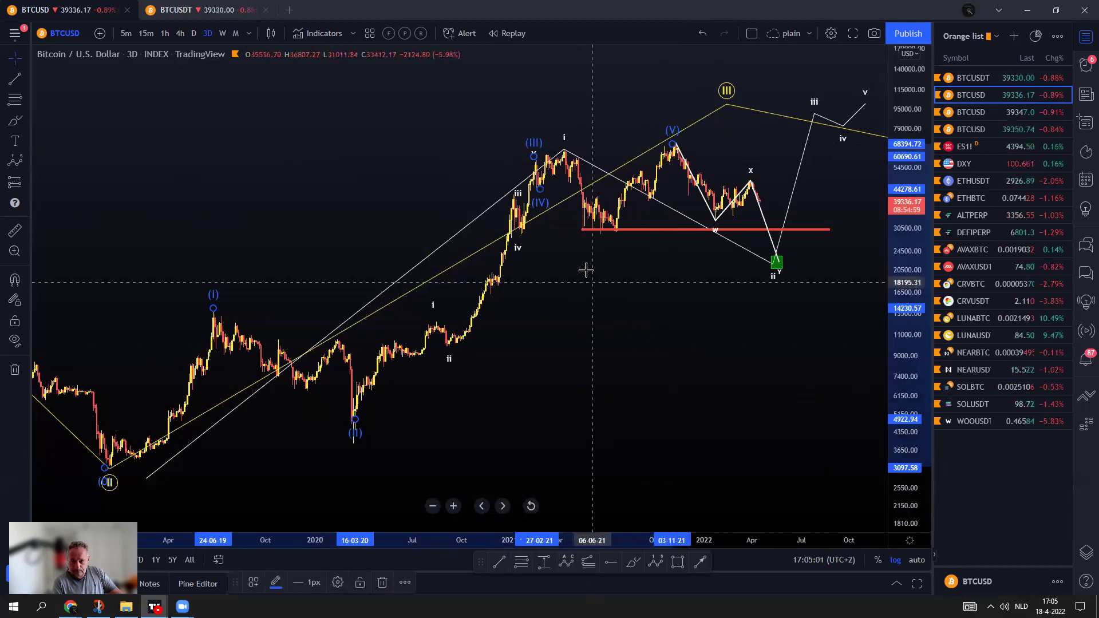
{"action": "left_click_drag", "start_coordinate": [564, 150], "coordinate": [656, 135]}
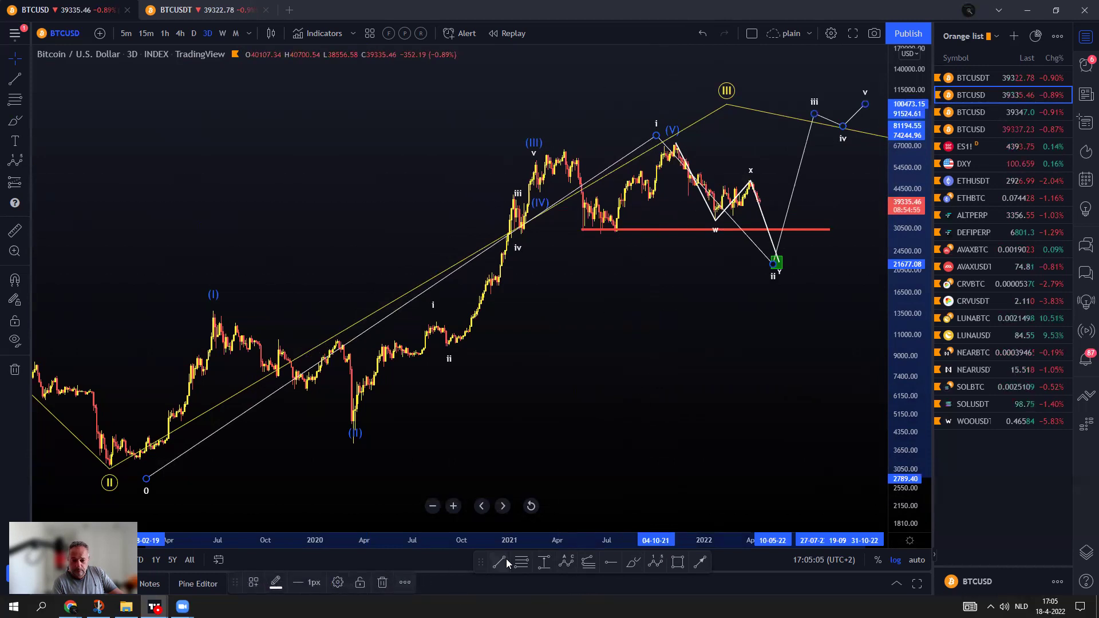
Draw a Fib Retracement from the yellow II low at about 3,090 up to the November 2021 top level at about 69,150.
{"action": "left_click", "coordinate": [521, 562]}
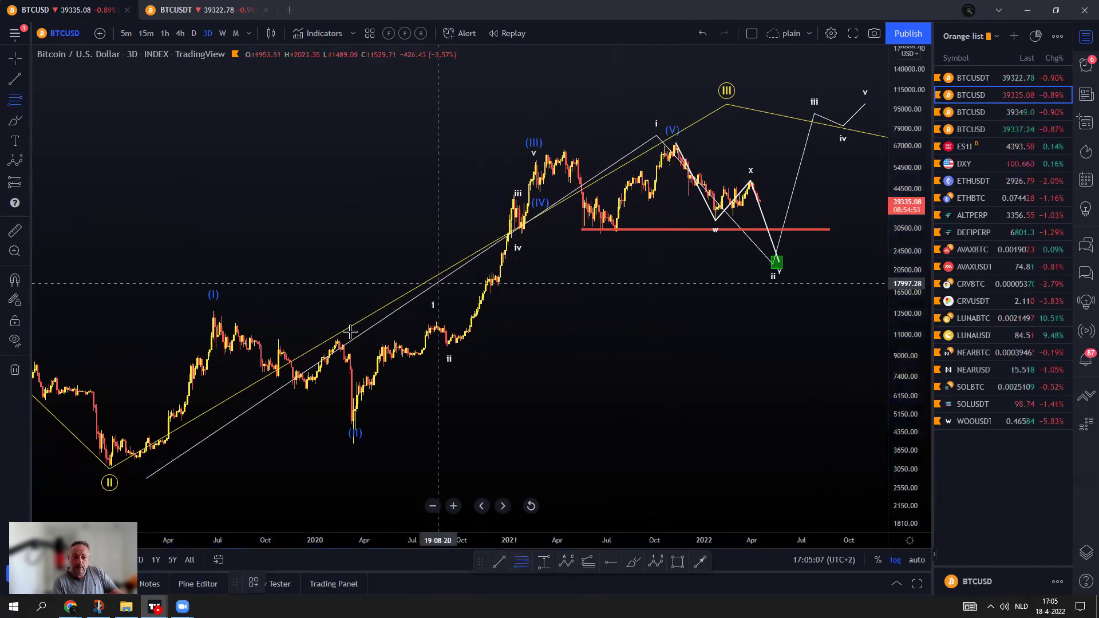
{"action": "left_click", "coordinate": [107, 467]}
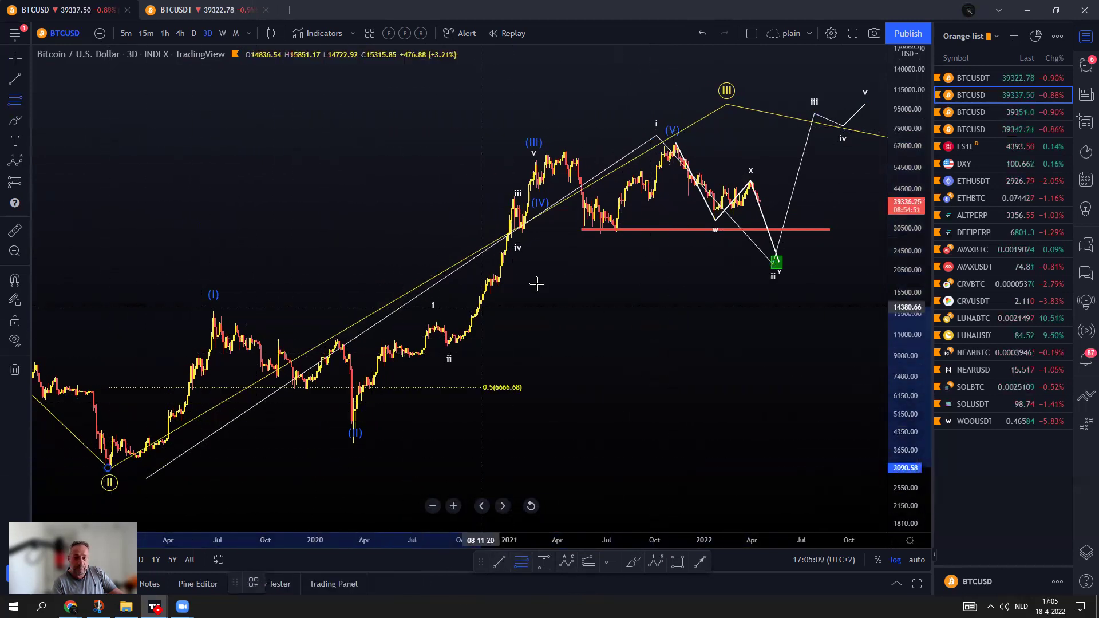
{"action": "left_click", "coordinate": [829, 142]}
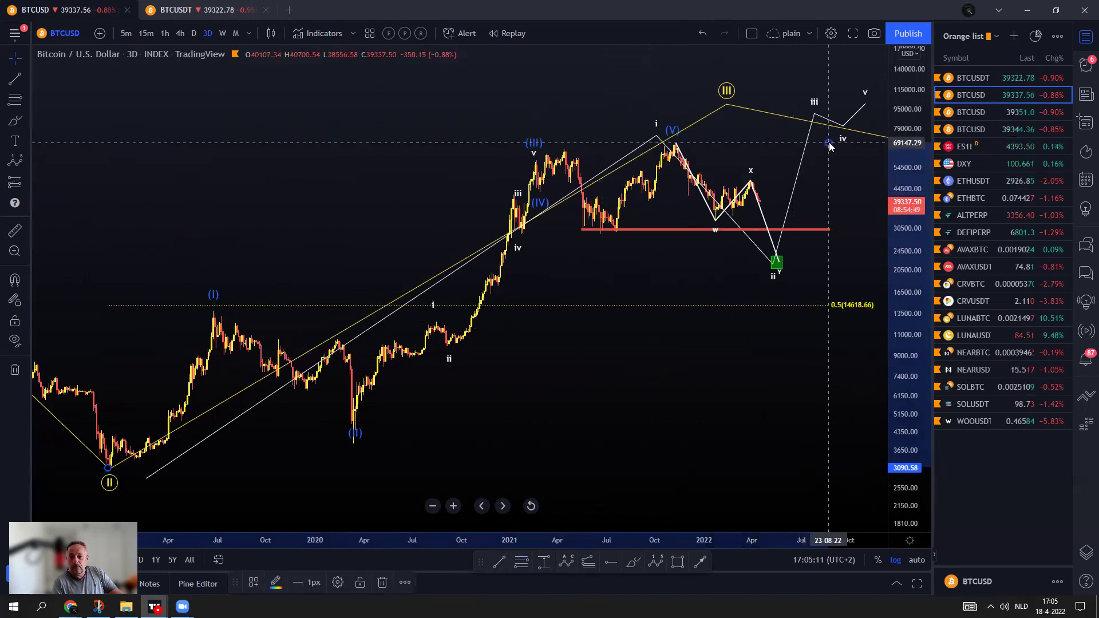
Apply the "full" template to the Fib Retracement and make it visible on day and week intervals.
{"action": "right_click", "coordinate": [775, 274]}
{"action": "left_click", "coordinate": [730, 307]}
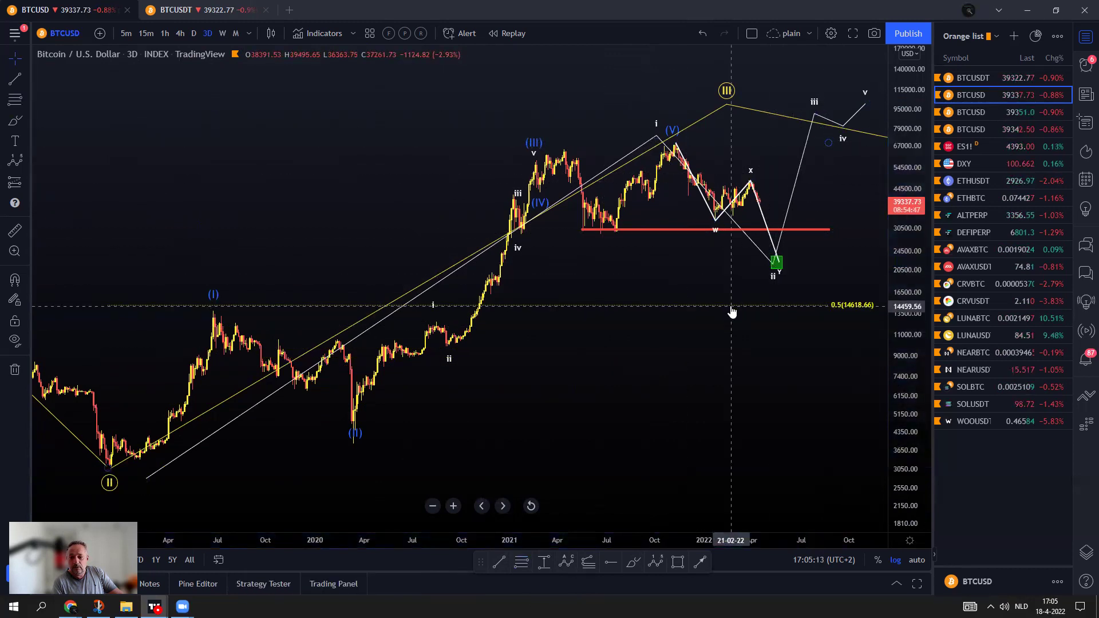
{"action": "double_click", "coordinate": [731, 311]}
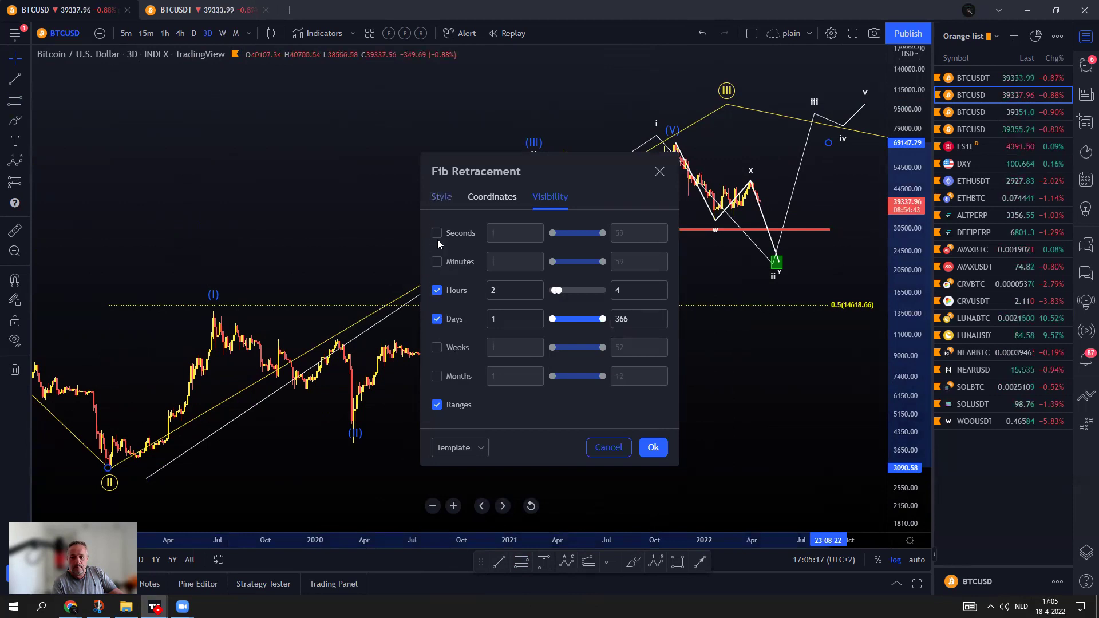
{"action": "left_click", "coordinate": [476, 447]}
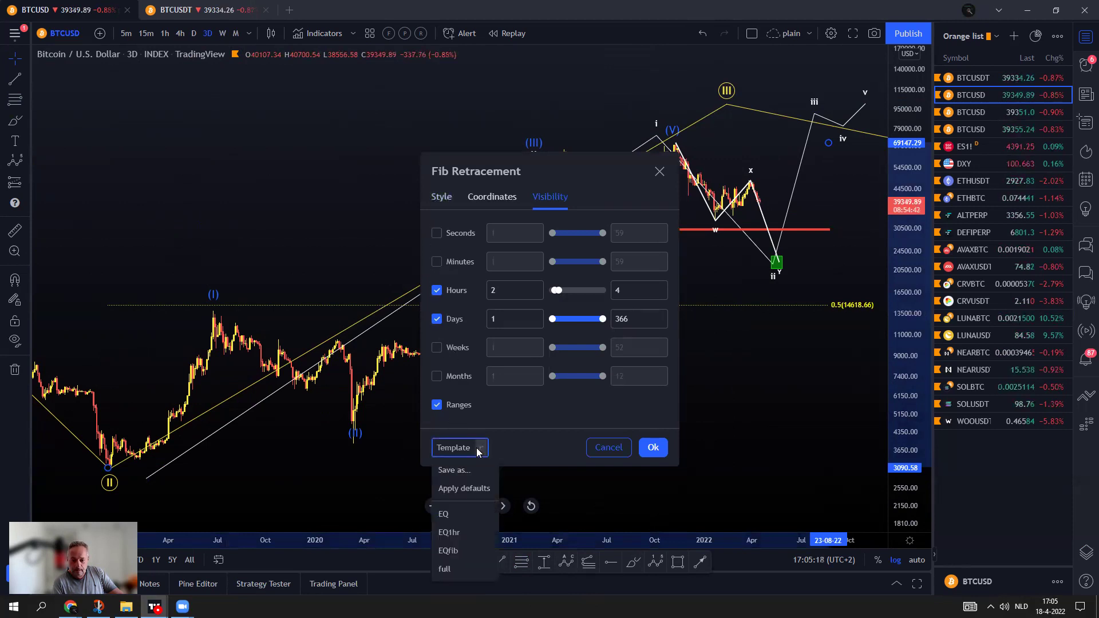
{"action": "left_click", "coordinate": [465, 566]}
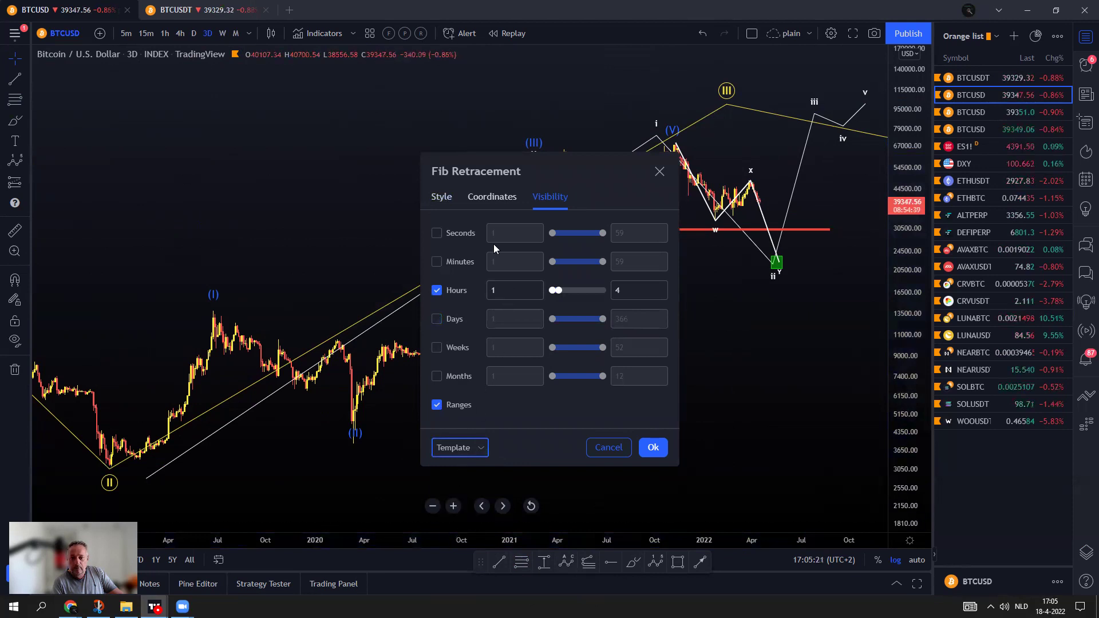
{"action": "left_click", "coordinate": [434, 321]}
{"action": "left_click", "coordinate": [438, 346]}
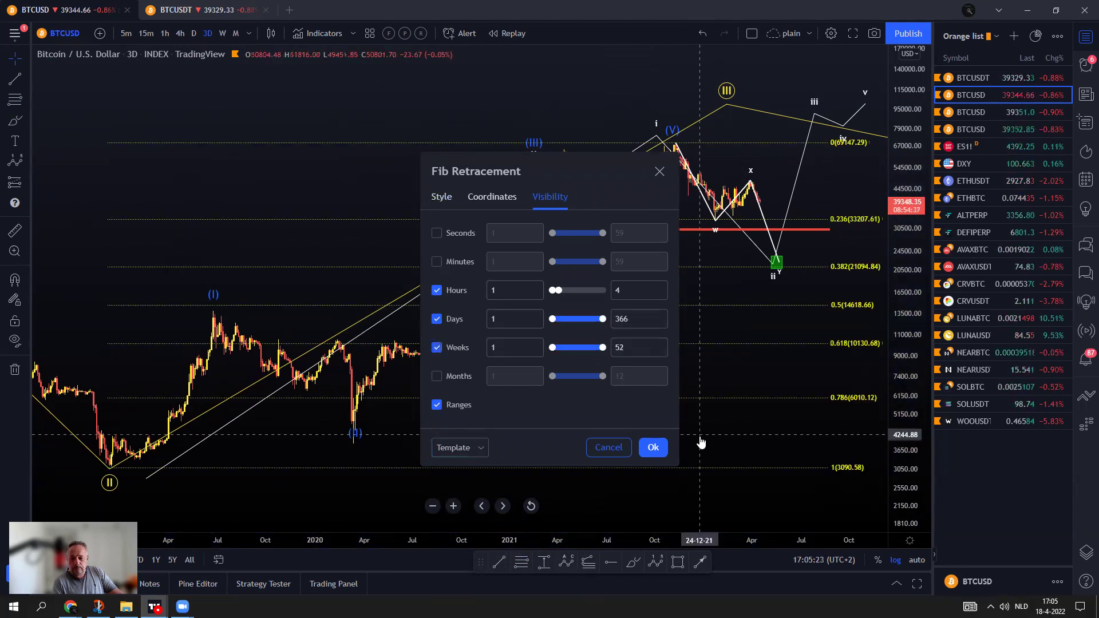
{"action": "left_click", "coordinate": [653, 448]}
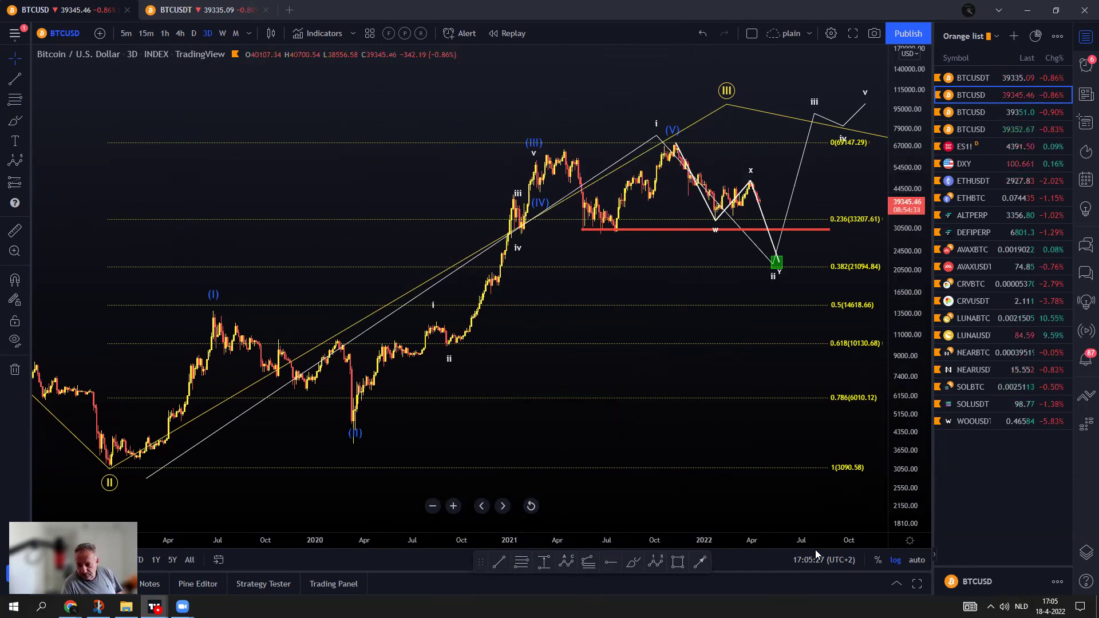
Switch the price scale from logarithmic to regular linear.
{"action": "left_click", "coordinate": [880, 561]}
{"action": "left_click", "coordinate": [891, 562]}
{"action": "left_click", "coordinate": [877, 563]}
{"action": "left_click", "coordinate": [877, 563]}
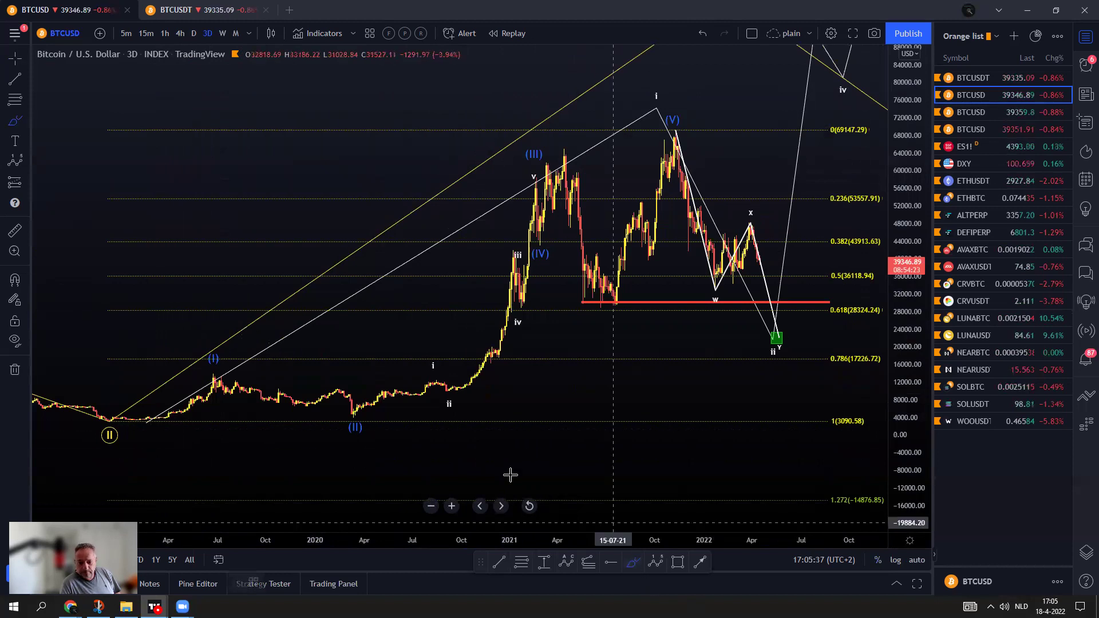
Brush curves tracing the swings from the yellow II low through the 2021 tops to the green Y box, and circle the 0.618 level.
{"action": "left_click", "coordinate": [112, 419]}
{"action": "left_click", "coordinate": [355, 417]}
{"action": "left_click", "coordinate": [564, 150]}
{"action": "left_click", "coordinate": [668, 123]}
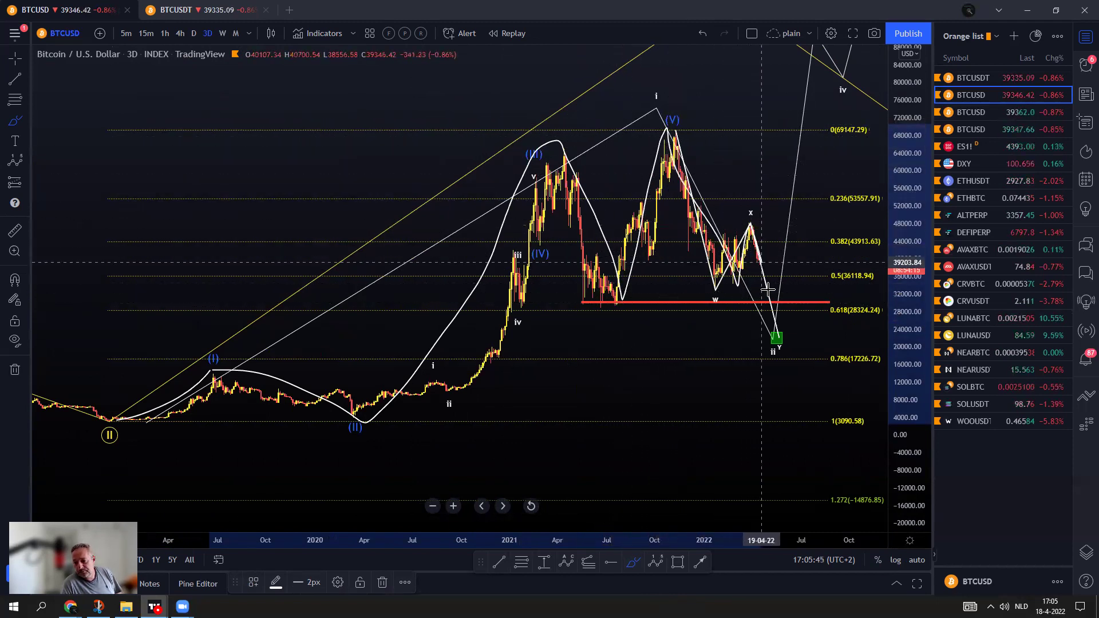
{"action": "left_click", "coordinate": [777, 330]}
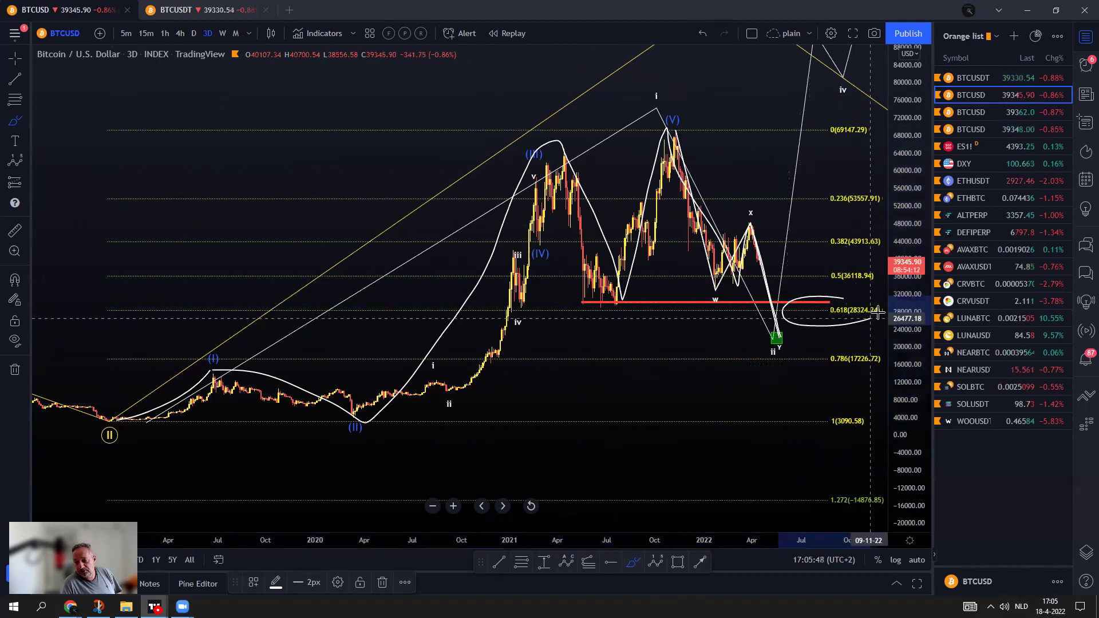
{"action": "double_click", "coordinate": [844, 297]}
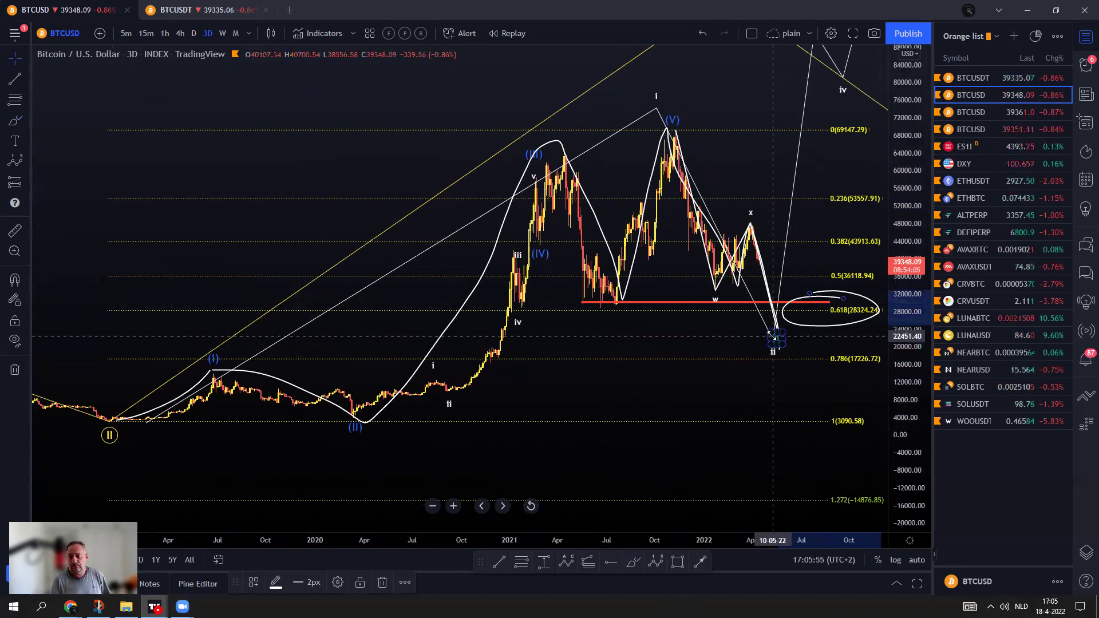
Shift the white wave count slightly so ii sits at about 21,300, and delete the swing curves after (I) and the 0.618 circle.
{"action": "left_click_drag", "start_coordinate": [763, 329], "coordinate": [768, 327]}
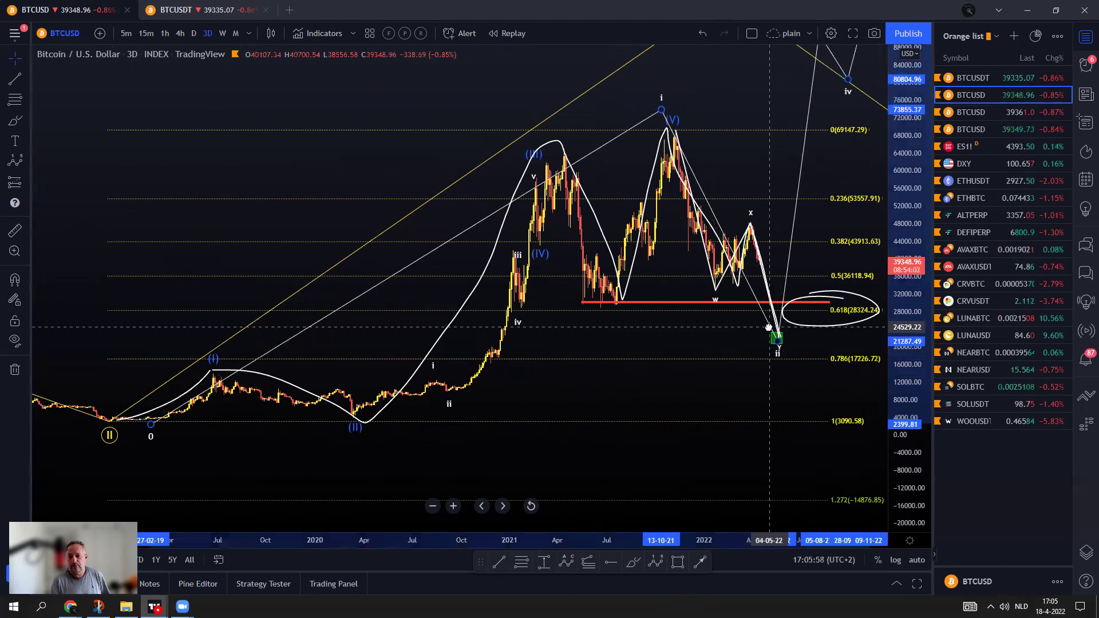
{"action": "left_click", "coordinate": [651, 181]}
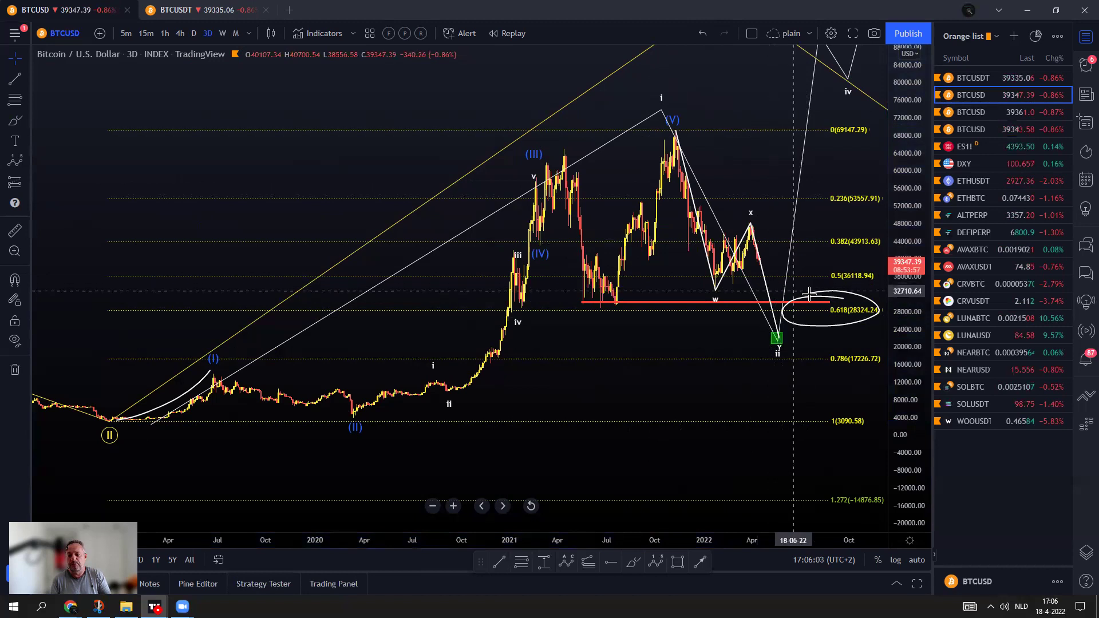
{"action": "left_click", "coordinate": [833, 293]}
{"action": "key", "text": "Delete"}
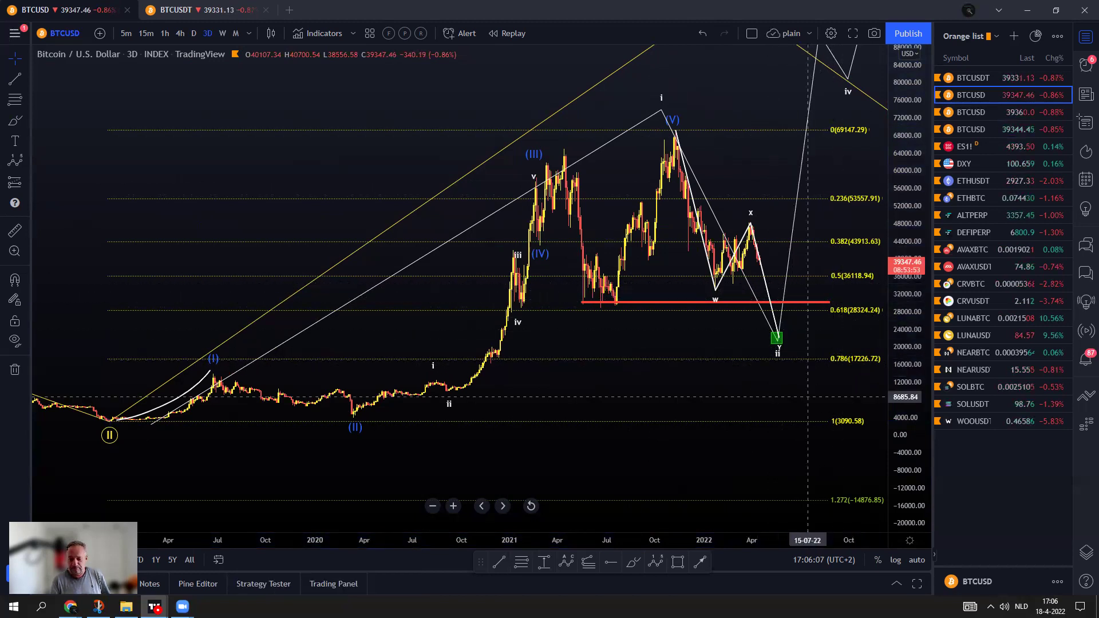
Brush a loop around the 0.5 and 0.618 levels, then brush an arc under the rise from (II) and undo that arc.
{"action": "left_click", "coordinate": [633, 562]}
{"action": "mouse_move", "coordinate": [873, 266]}
{"action": "left_mouse_down"}
{"action": "mouse_move", "coordinate": [808, 284]}
{"action": "mouse_move", "coordinate": [867, 324]}
{"action": "mouse_move", "coordinate": [838, 261]}
{"action": "left_mouse_up"}
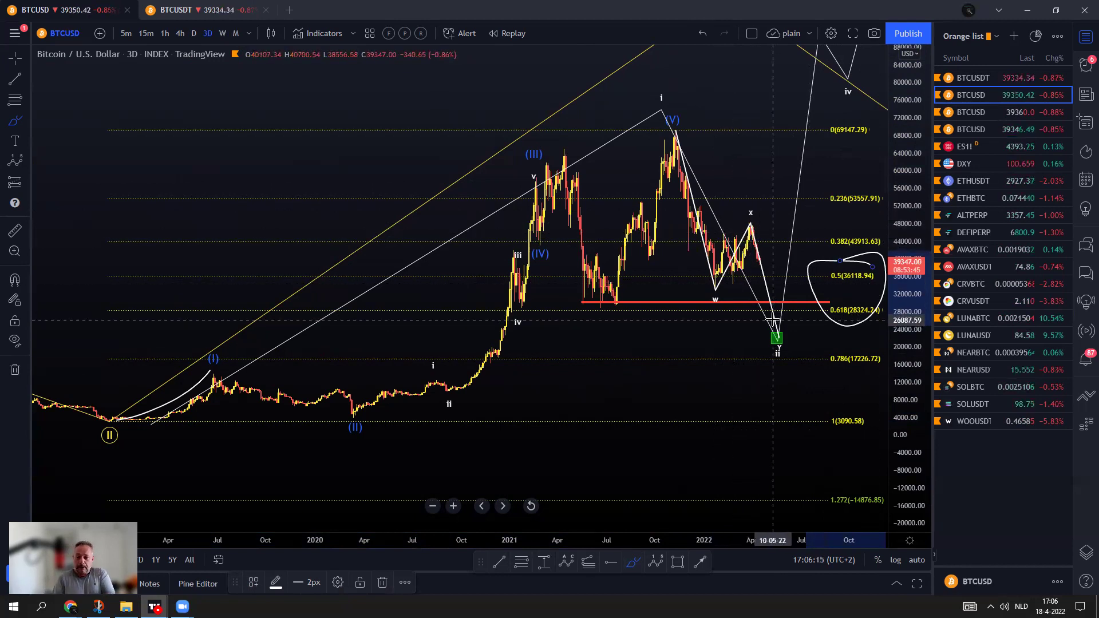
{"action": "mouse_move", "coordinate": [319, 430]}
{"action": "left_mouse_down"}
{"action": "mouse_move", "coordinate": [367, 427]}
{"action": "mouse_move", "coordinate": [595, 180]}
{"action": "left_mouse_up"}
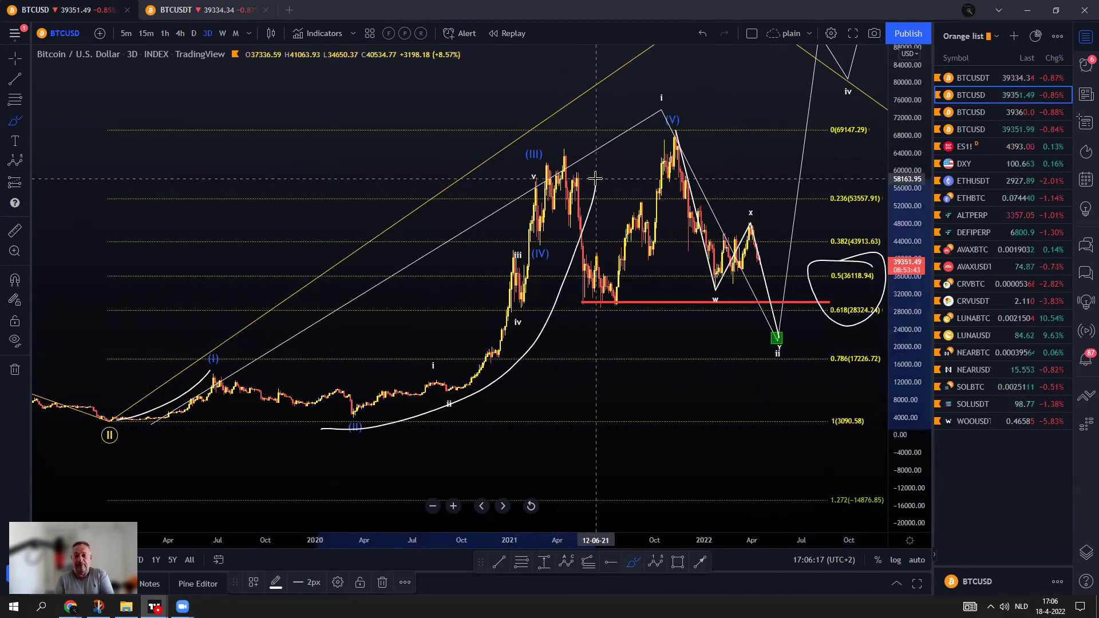
{"action": "left_click", "coordinate": [702, 33]}
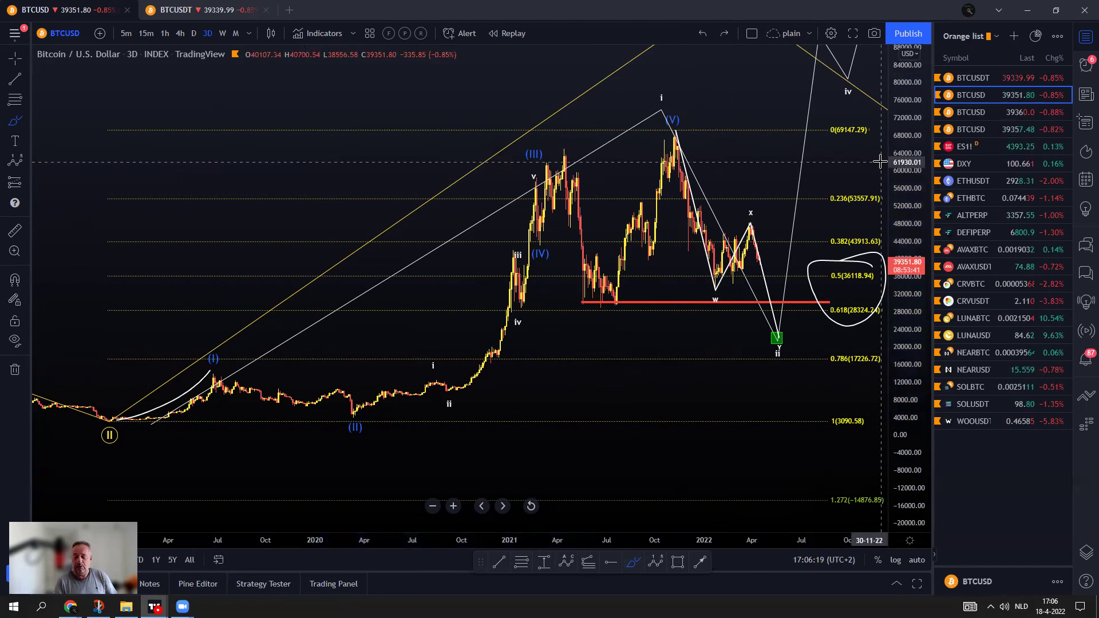
Delete the Fib Retracement and the brushed loop around its 0.5 and 0.618 levels.
{"action": "left_click", "coordinate": [811, 314]}
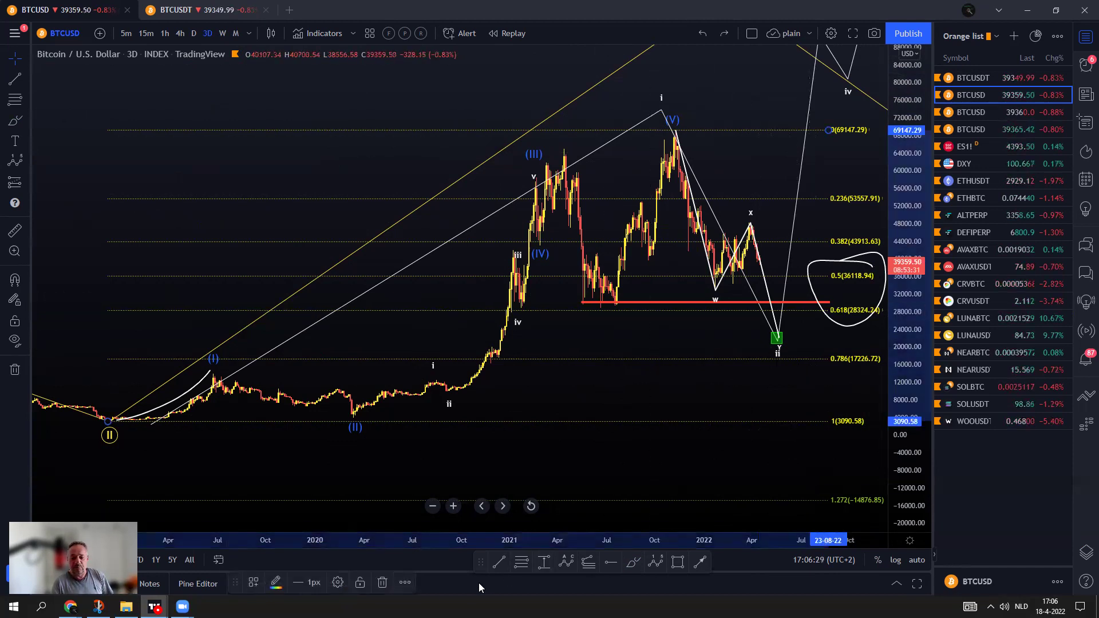
{"action": "left_click", "coordinate": [381, 590]}
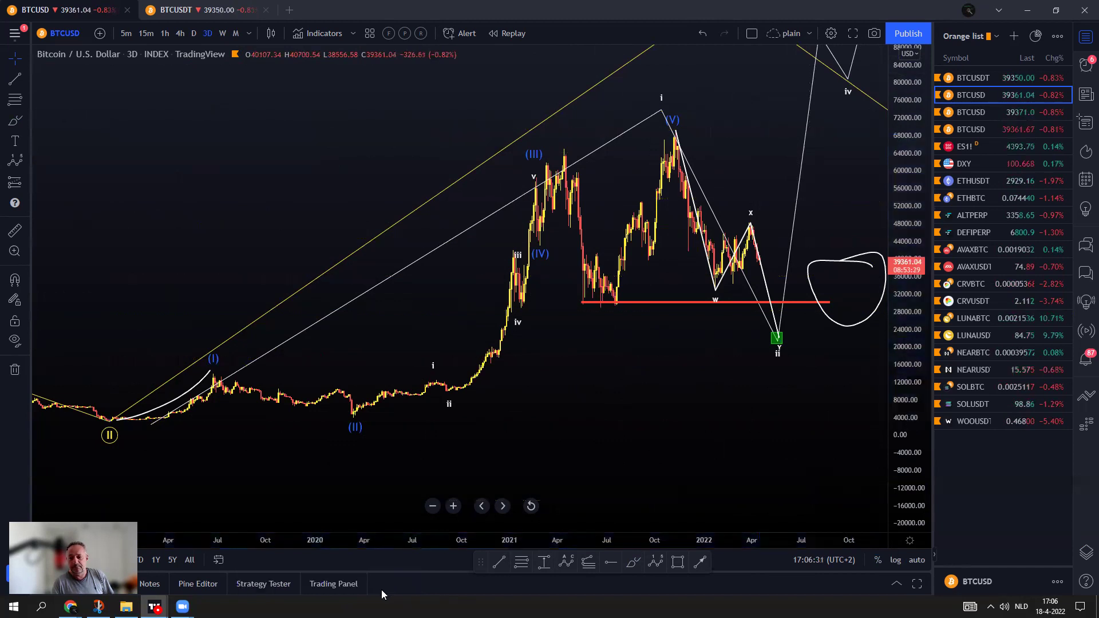
{"action": "scroll", "coordinate": [693, 447], "scroll_direction": "up", "scroll_amount": 3}
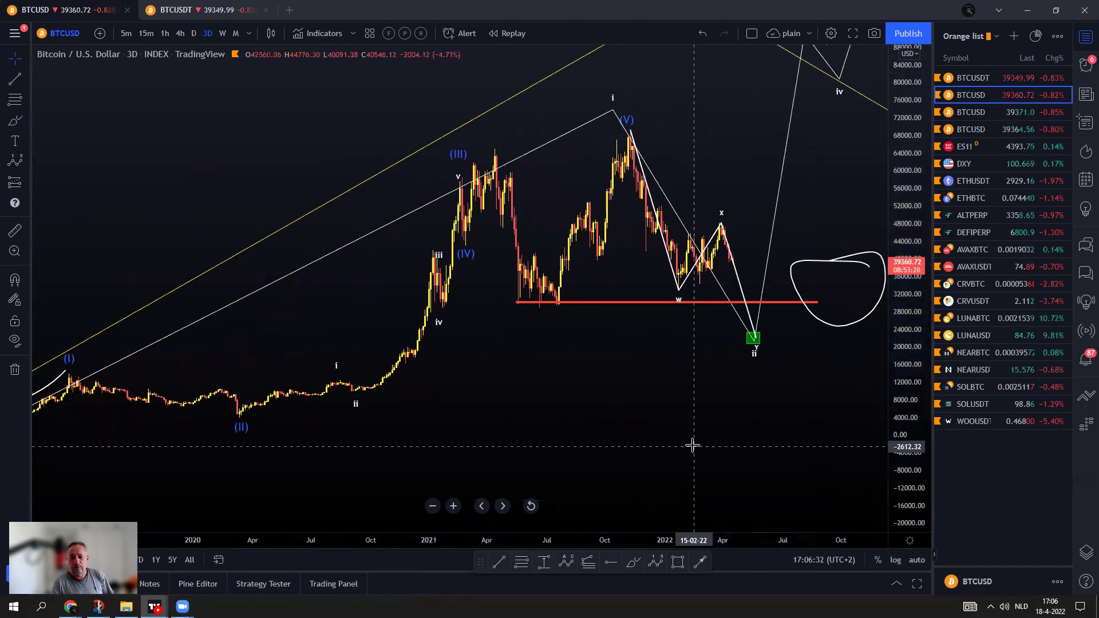
{"action": "left_click", "coordinate": [829, 327]}
{"action": "key", "text": "Delete"}
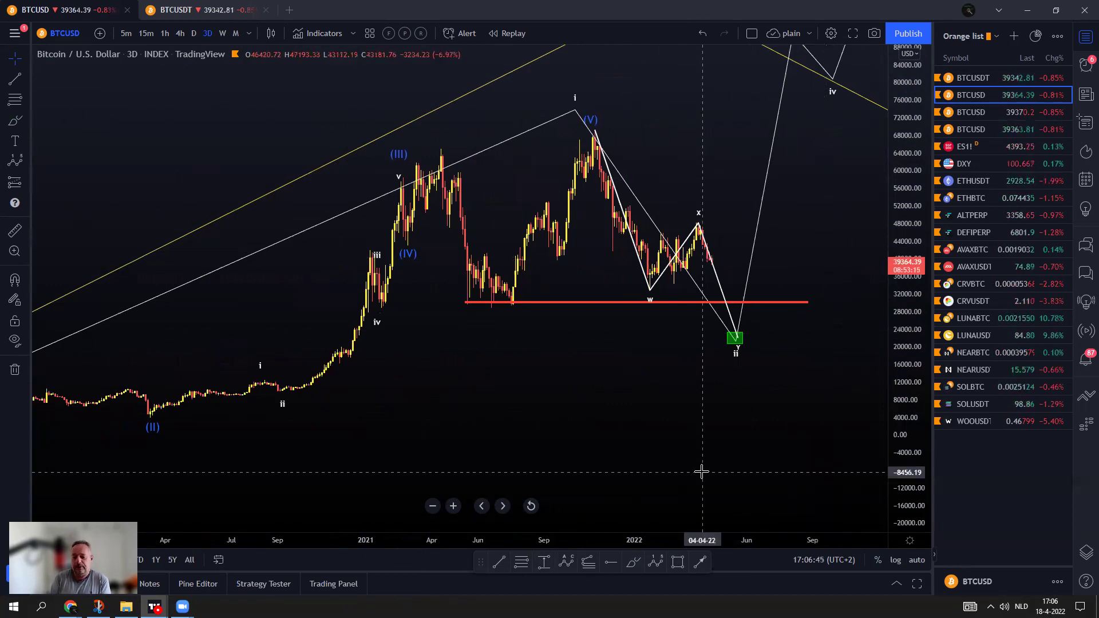
Brush the decline and rebound from (V) past X, undo it, then brush a rally from the current price to about 62,000 and undo it.
{"action": "left_click", "coordinate": [633, 562]}
{"action": "mouse_move", "coordinate": [610, 121]}
{"action": "left_mouse_down"}
{"action": "mouse_move", "coordinate": [658, 290]}
{"action": "mouse_move", "coordinate": [720, 241]}
{"action": "left_mouse_up"}
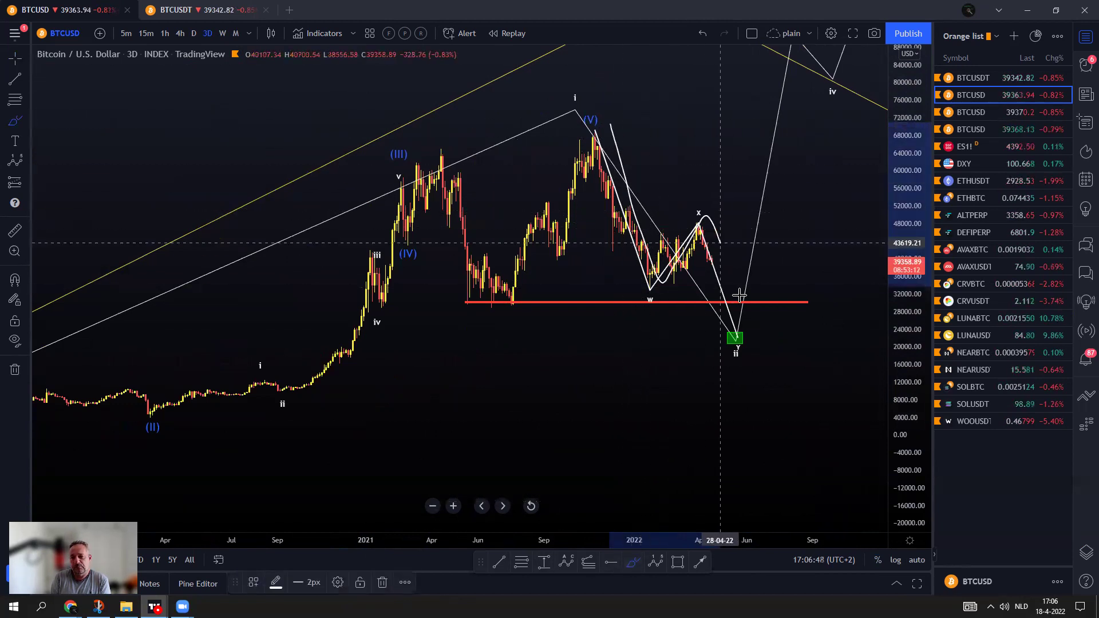
{"action": "left_click", "coordinate": [702, 32]}
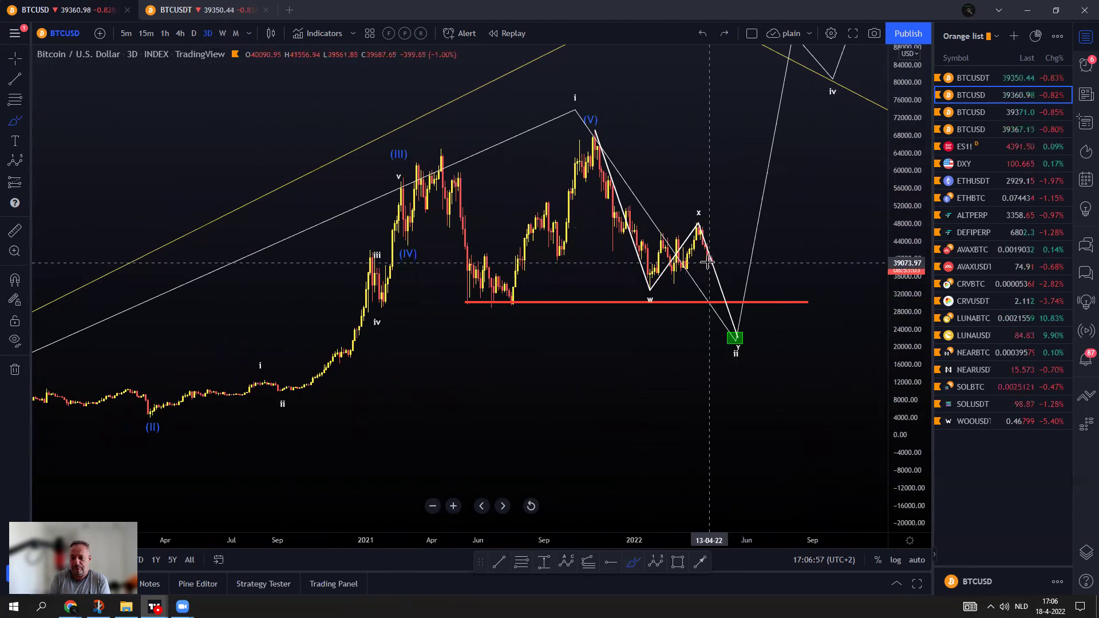
{"action": "left_click_drag", "start_coordinate": [712, 258], "coordinate": [757, 157]}
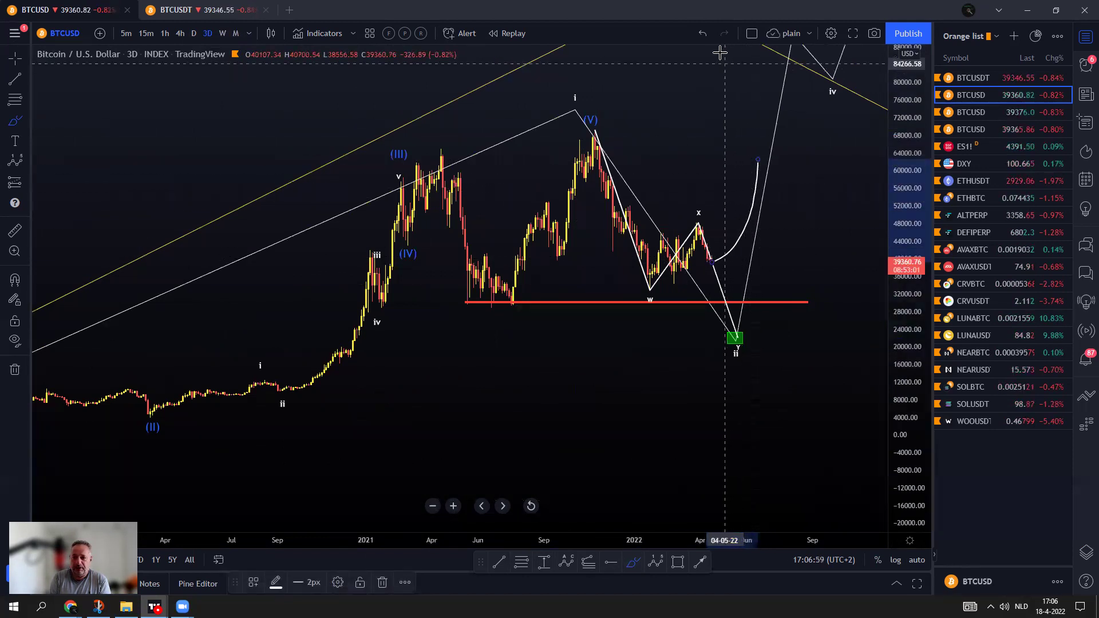
{"action": "left_click", "coordinate": [702, 34]}
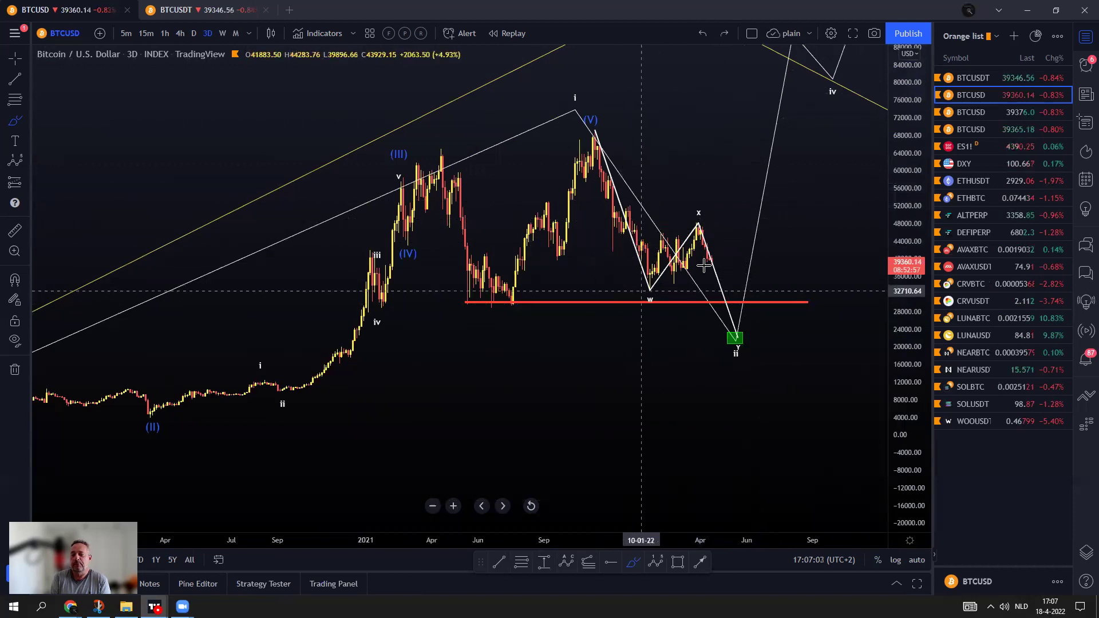
Brush a large loop around the correction from the (V) top down past W and X.
{"action": "mouse_move", "coordinate": [611, 129]}
{"action": "left_mouse_down"}
{"action": "mouse_move", "coordinate": [607, 240]}
{"action": "mouse_move", "coordinate": [710, 177]}
{"action": "mouse_move", "coordinate": [585, 139]}
{"action": "left_mouse_up"}
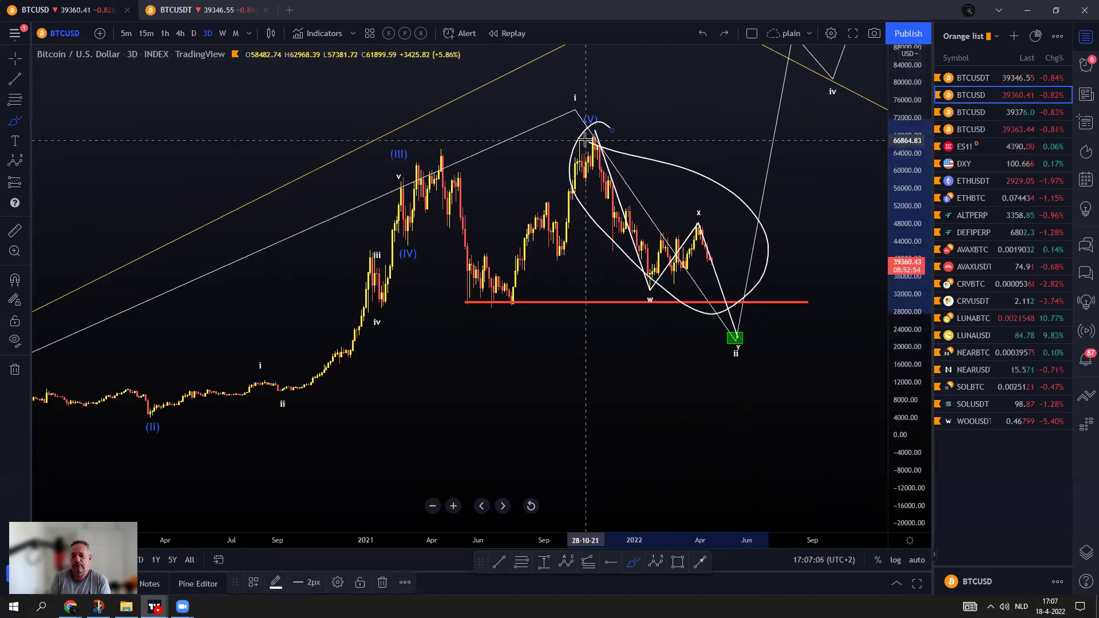
Undo the brushed loop around the correction, then open the Coinbase BTCUSD chart on the daily timeframe.
{"action": "left_click", "coordinate": [701, 34]}
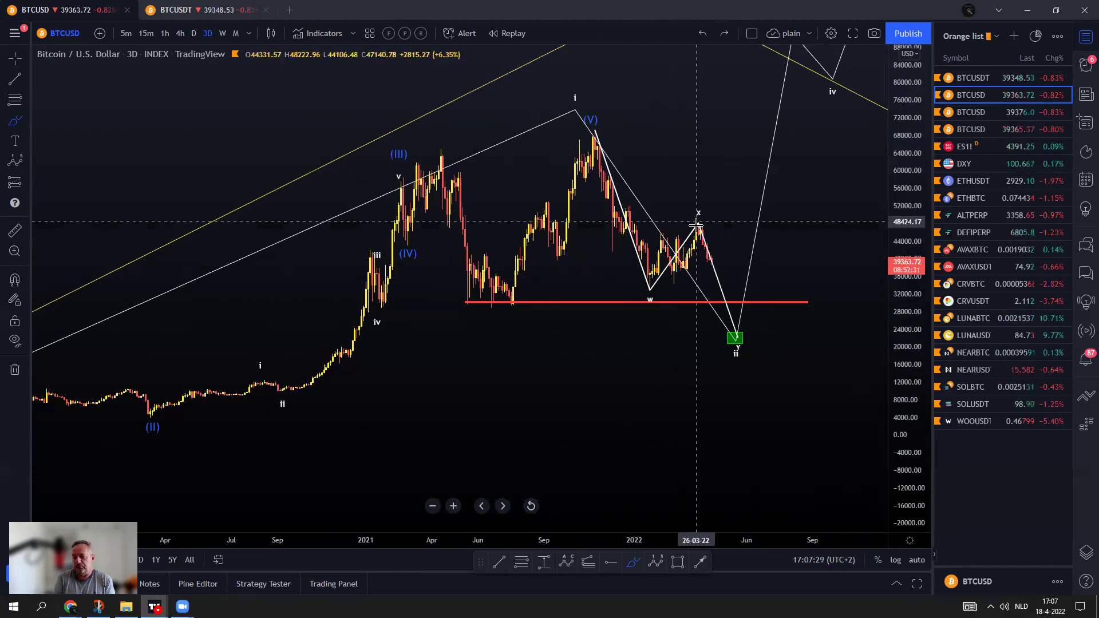
{"action": "left_click_drag", "start_coordinate": [928, 355], "coordinate": [928, 316]}
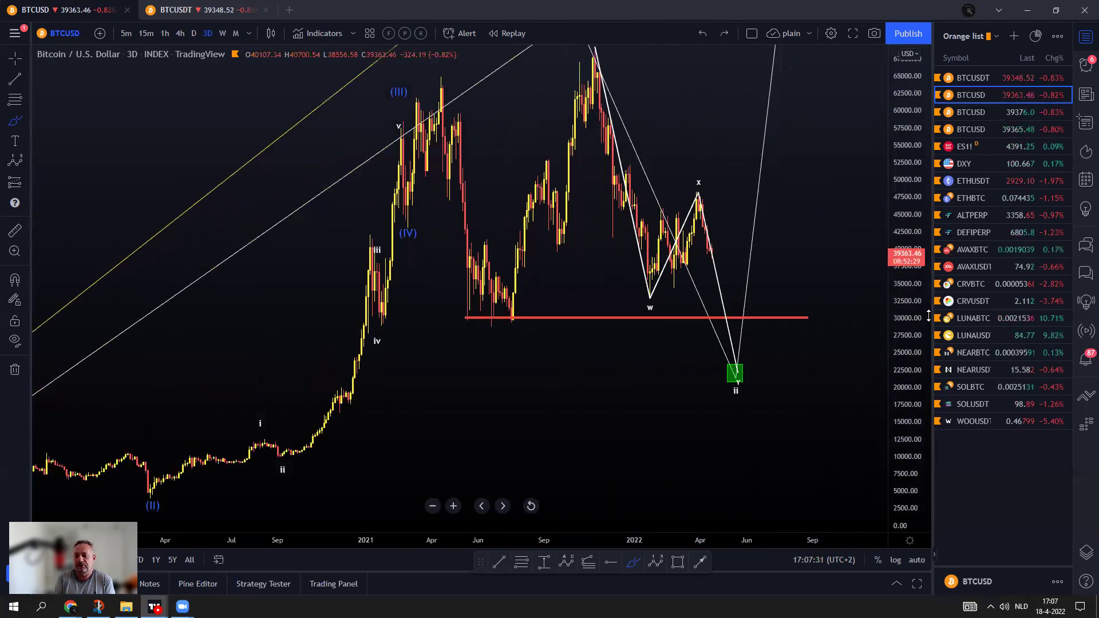
{"action": "left_click_drag", "start_coordinate": [804, 108], "coordinate": [829, 257]}
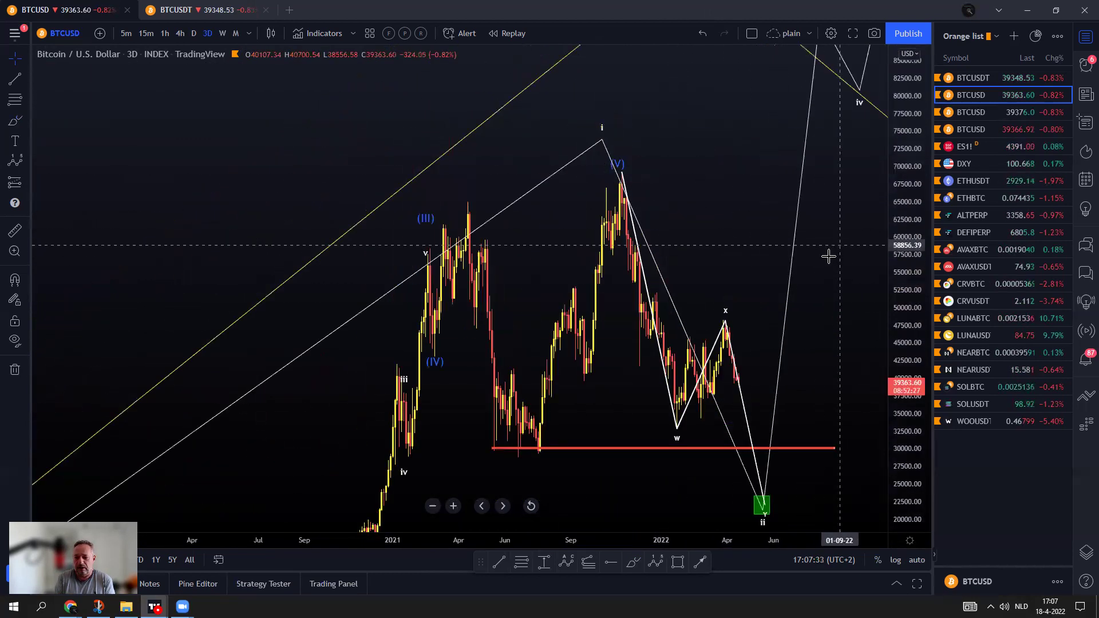
{"action": "scroll", "coordinate": [829, 257], "scroll_direction": "up", "scroll_amount": 3}
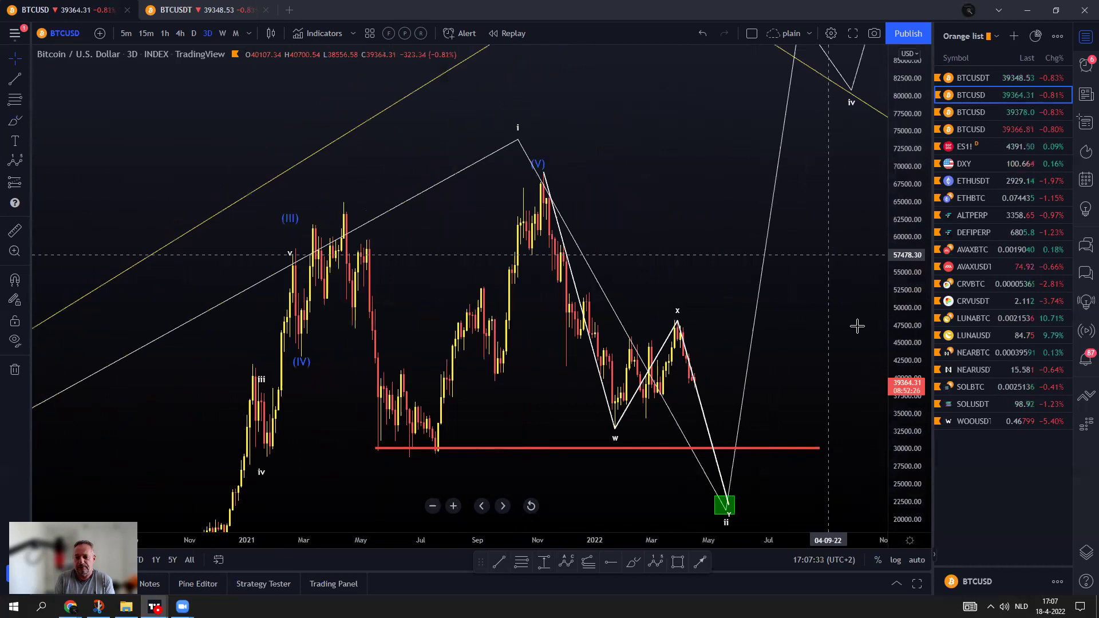
{"action": "left_click", "coordinate": [194, 34]}
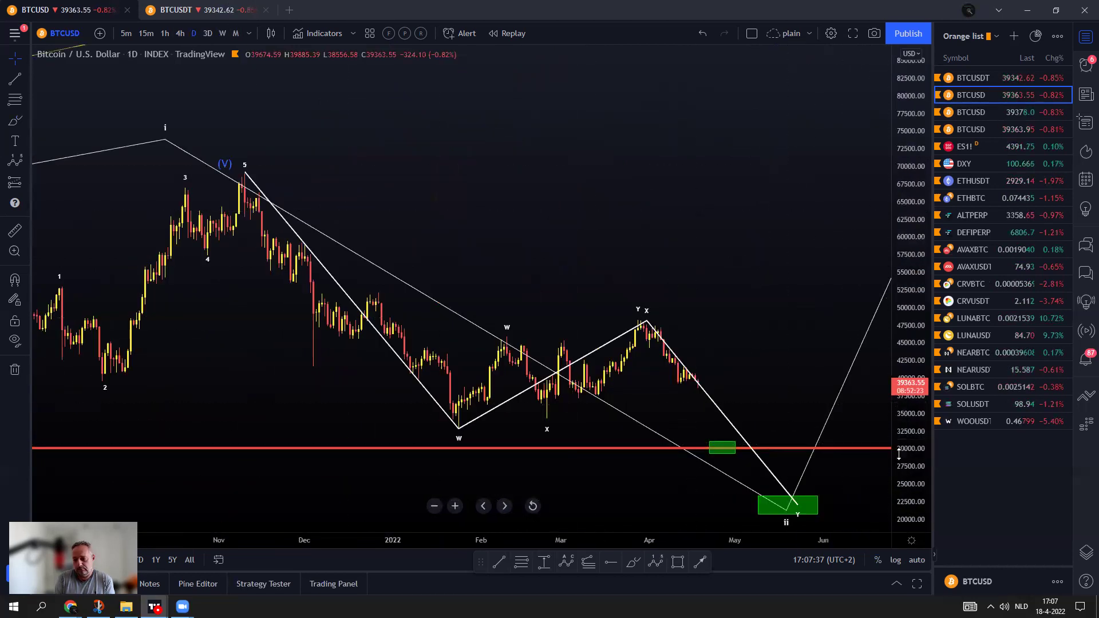
{"action": "left_click_drag", "start_coordinate": [908, 416], "coordinate": [912, 355]}
{"action": "left_click", "coordinate": [983, 130]}
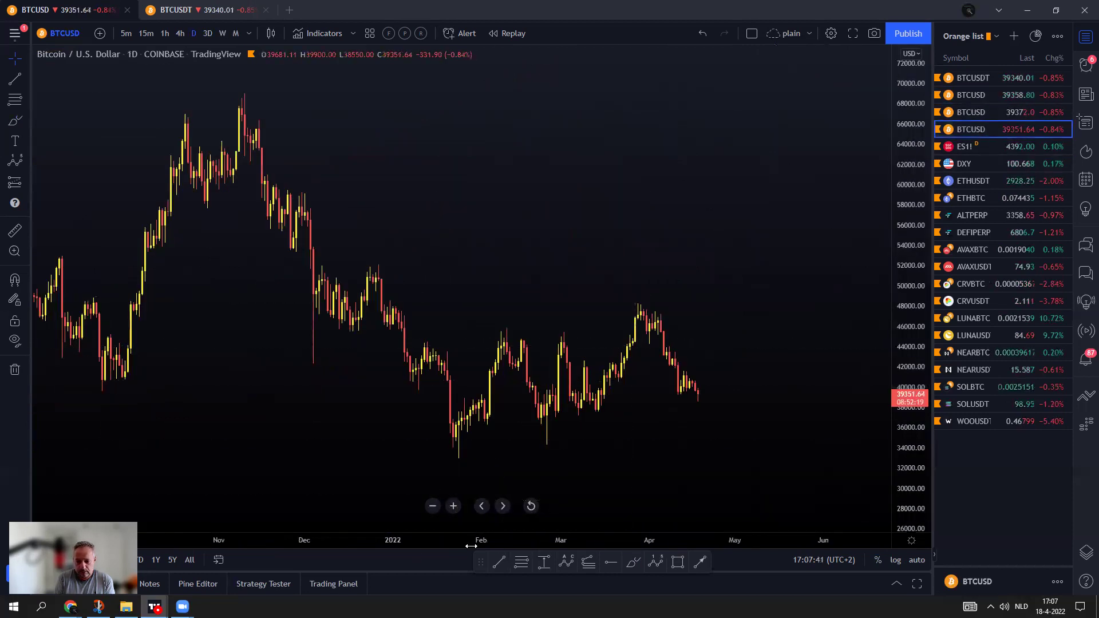
Brush the rebound from the January low and the whole decline from the November top with a projected rise to about 53,000, then undo the strokes.
{"action": "mouse_move", "coordinate": [453, 458]}
{"action": "left_mouse_down"}
{"action": "mouse_move", "coordinate": [521, 321]}
{"action": "mouse_move", "coordinate": [551, 445]}
{"action": "mouse_move", "coordinate": [649, 298]}
{"action": "left_mouse_up"}
{"action": "mouse_move", "coordinate": [219, 113]}
{"action": "left_mouse_down"}
{"action": "mouse_move", "coordinate": [265, 153]}
{"action": "mouse_move", "coordinate": [418, 395]}
{"action": "mouse_move", "coordinate": [443, 473]}
{"action": "mouse_move", "coordinate": [528, 360]}
{"action": "mouse_move", "coordinate": [549, 417]}
{"action": "mouse_move", "coordinate": [601, 368]}
{"action": "mouse_move", "coordinate": [649, 290]}
{"action": "mouse_move", "coordinate": [687, 352]}
{"action": "mouse_move", "coordinate": [714, 253]}
{"action": "left_mouse_up"}
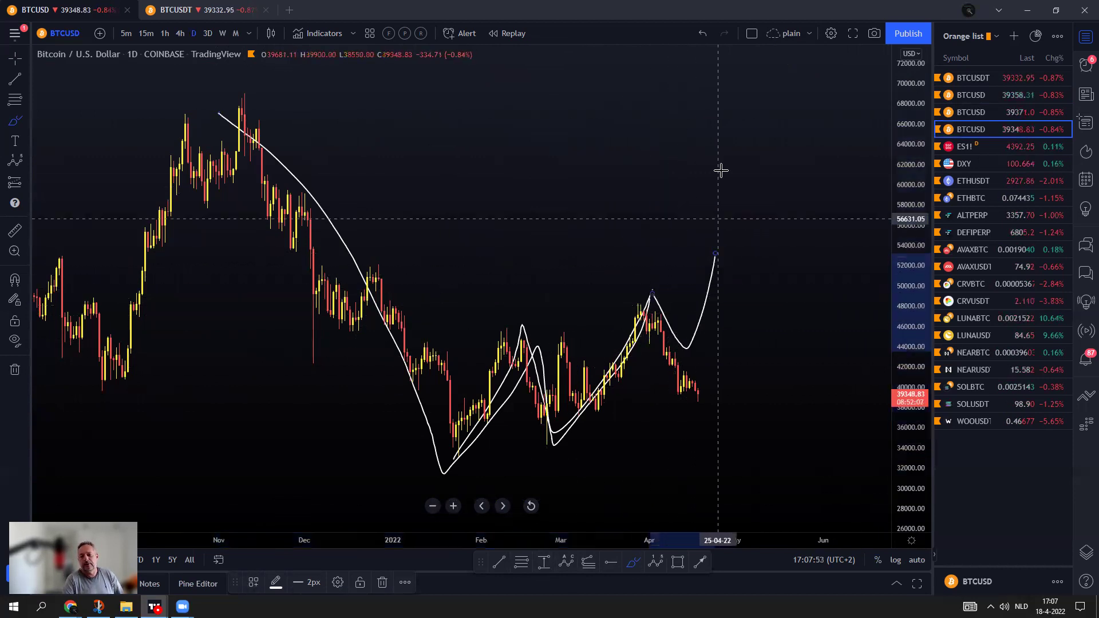
{"action": "left_click", "coordinate": [702, 34]}
{"action": "left_click", "coordinate": [703, 35]}
{"action": "left_click", "coordinate": [703, 34]}
Brush the swings from the January low to the current price with a projected rally to about 65,000, then delete the drawing.
{"action": "mouse_move", "coordinate": [461, 458]}
{"action": "left_mouse_down"}
{"action": "mouse_move", "coordinate": [504, 331]}
{"action": "mouse_move", "coordinate": [549, 441]}
{"action": "mouse_move", "coordinate": [645, 307]}
{"action": "mouse_move", "coordinate": [695, 408]}
{"action": "mouse_move", "coordinate": [722, 281]}
{"action": "left_mouse_up"}
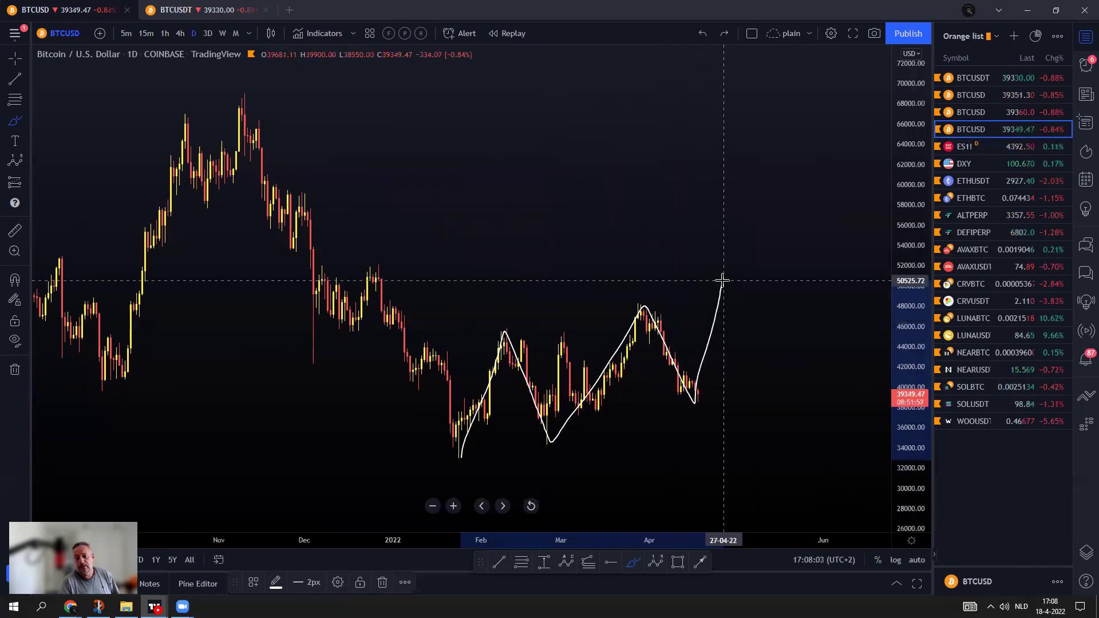
{"action": "mouse_move", "coordinate": [724, 283]}
{"action": "left_mouse_down"}
{"action": "mouse_move", "coordinate": [744, 341]}
{"action": "mouse_move", "coordinate": [791, 362]}
{"action": "mouse_move", "coordinate": [837, 232]}
{"action": "mouse_move", "coordinate": [854, 127]}
{"action": "left_mouse_up"}
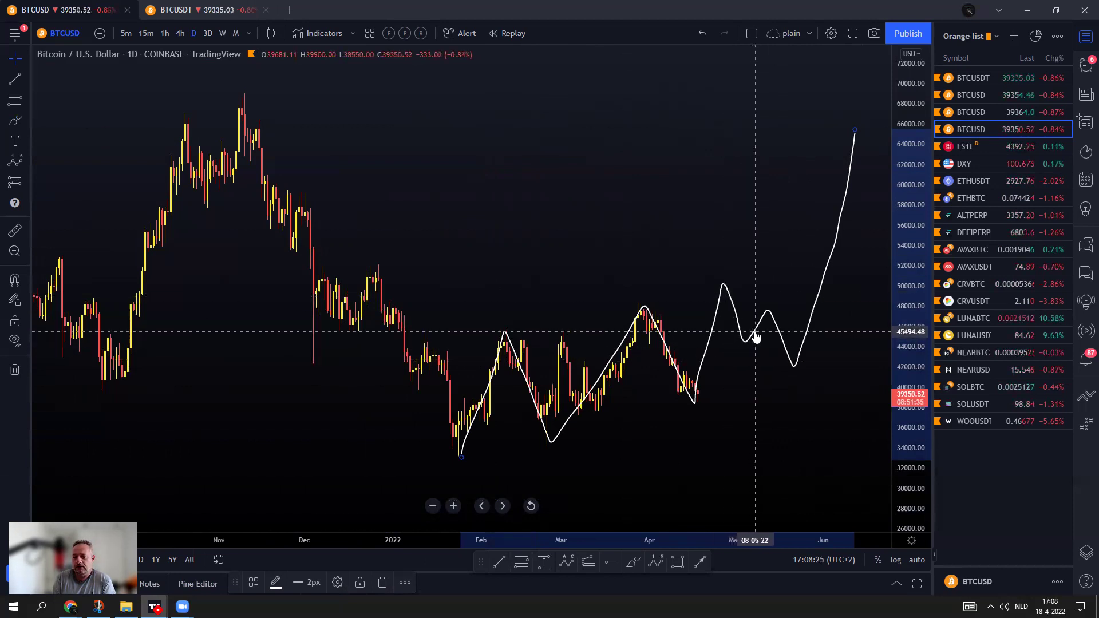
{"action": "left_click", "coordinate": [382, 583]}
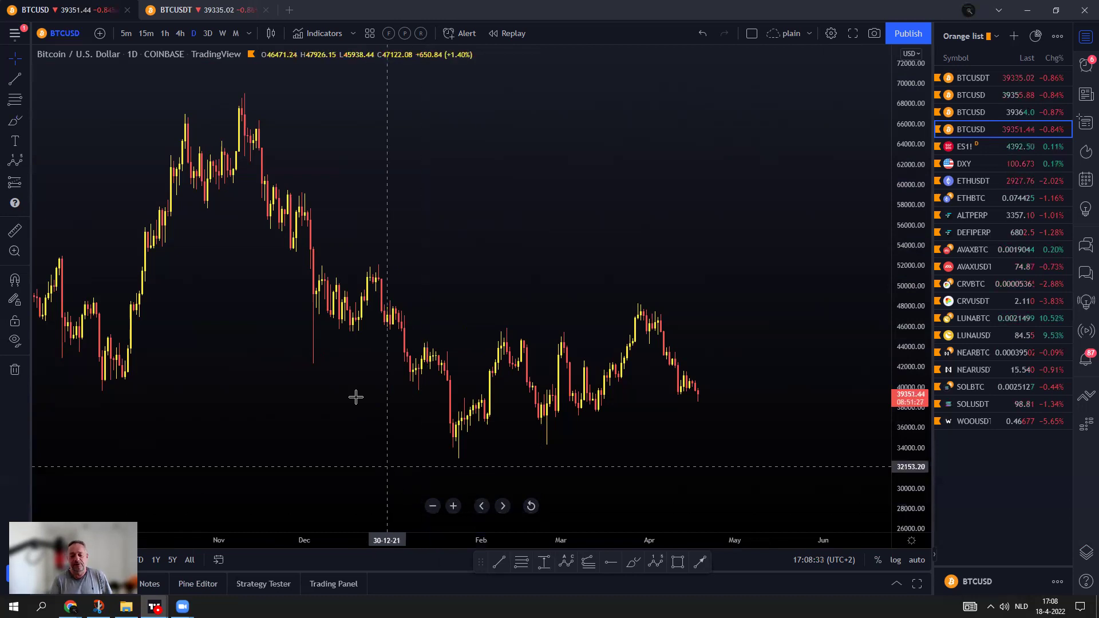
Brush the zigzag from the January low and its projected rally to about 65,000 once more, then undo it.
{"action": "left_click", "coordinate": [632, 563]}
{"action": "mouse_move", "coordinate": [456, 462]}
{"action": "left_mouse_down"}
{"action": "mouse_move", "coordinate": [510, 317]}
{"action": "mouse_move", "coordinate": [596, 384]}
{"action": "mouse_move", "coordinate": [646, 301]}
{"action": "mouse_move", "coordinate": [700, 399]}
{"action": "mouse_move", "coordinate": [715, 283]}
{"action": "mouse_move", "coordinate": [795, 382]}
{"action": "mouse_move", "coordinate": [857, 136]}
{"action": "left_mouse_up"}
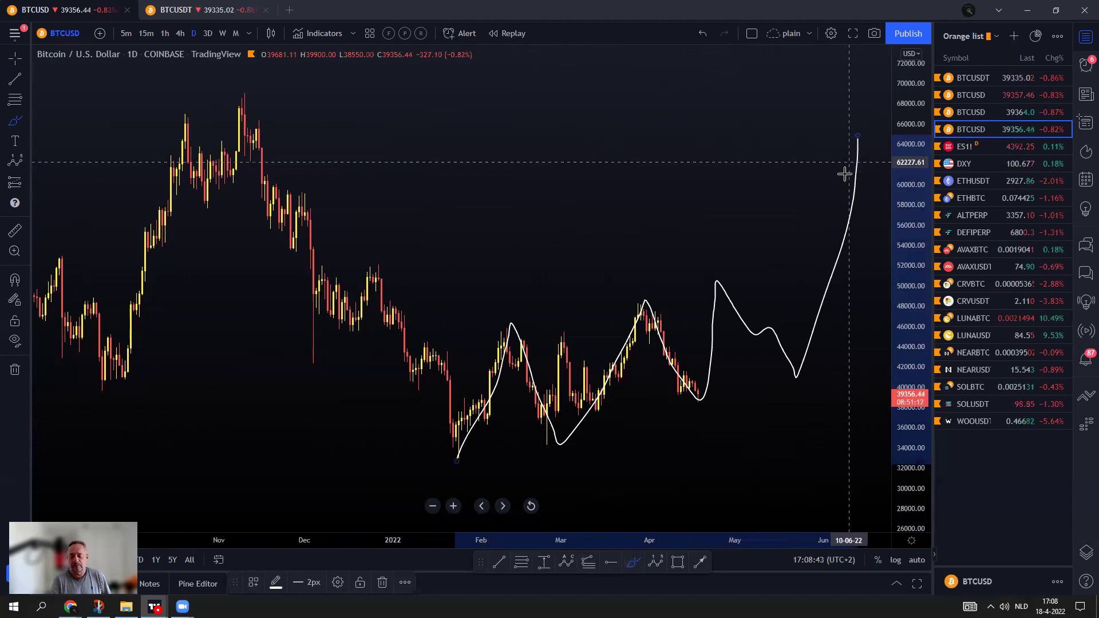
{"action": "left_click", "coordinate": [701, 34]}
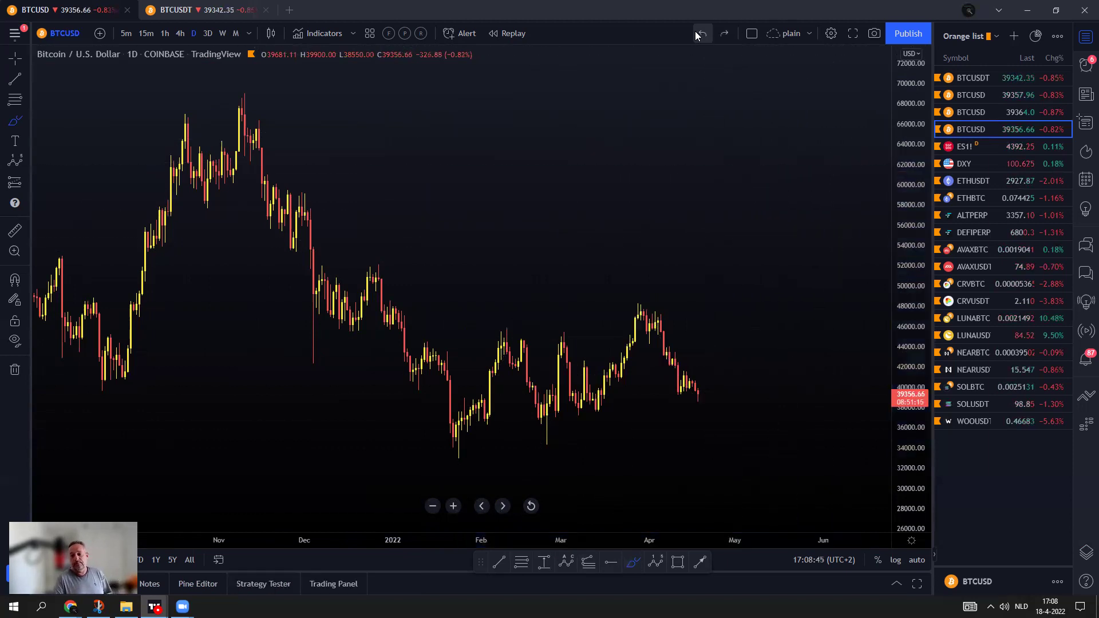
Brush the decline from the November top through the rebound to late March and down to about 27,000, then undo it.
{"action": "mouse_move", "coordinate": [230, 105]}
{"action": "left_mouse_down"}
{"action": "mouse_move", "coordinate": [432, 298]}
{"action": "mouse_move", "coordinate": [483, 478]}
{"action": "mouse_move", "coordinate": [508, 326]}
{"action": "mouse_move", "coordinate": [538, 397]}
{"action": "mouse_move", "coordinate": [623, 302]}
{"action": "mouse_move", "coordinate": [768, 518]}
{"action": "left_mouse_up"}
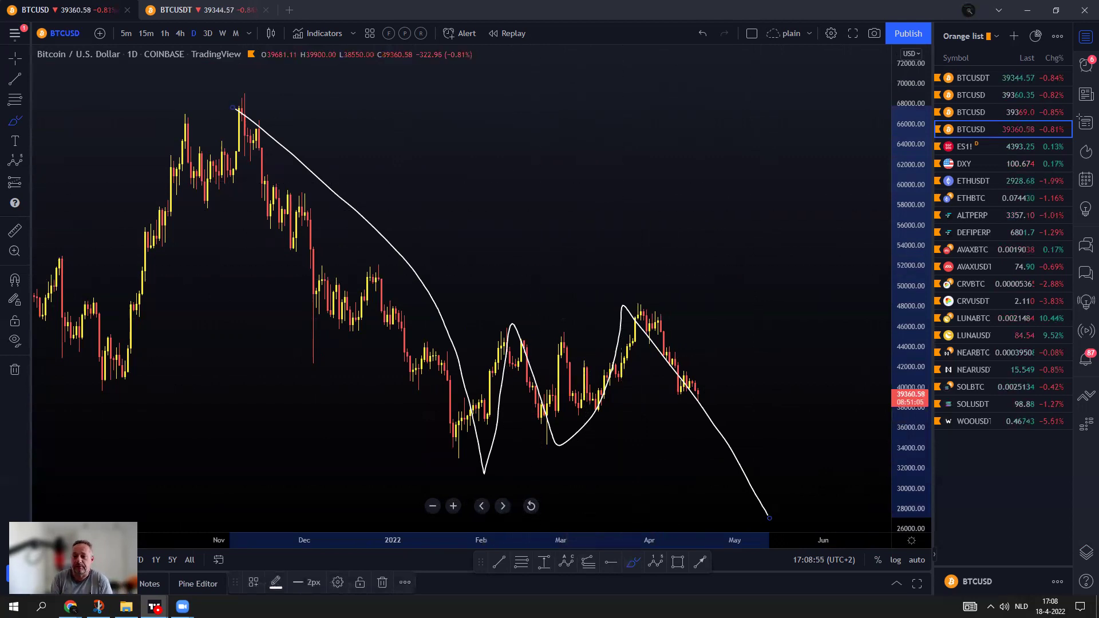
{"action": "left_click", "coordinate": [701, 33]}
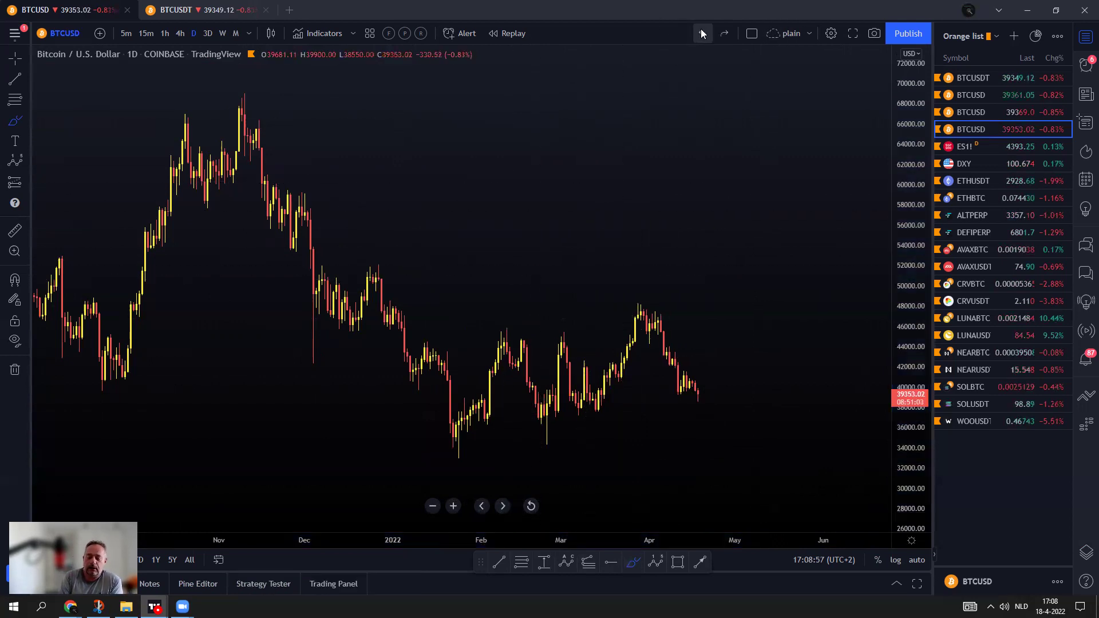
{"action": "scroll", "coordinate": [776, 214], "scroll_direction": "down", "scroll_amount": 3}
{"action": "scroll", "coordinate": [830, 262], "scroll_direction": "up", "scroll_amount": 3}
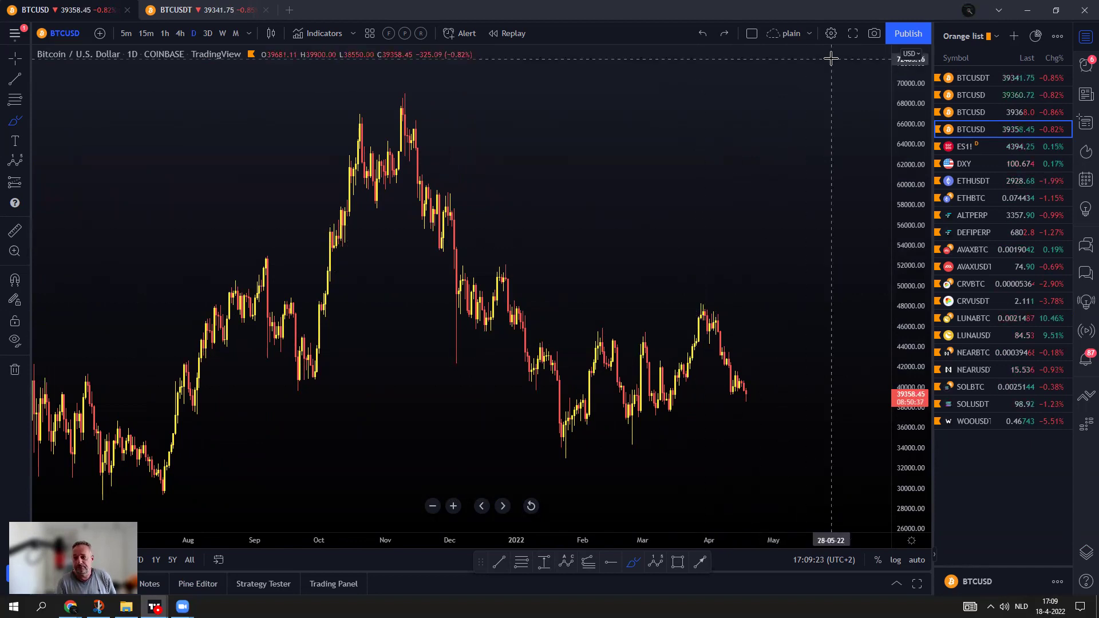
Open the INDEX BTCUSD chart on the weekly timeframe, reset its view and delete the brushed scribble between waves I and II.
{"action": "left_click", "coordinate": [979, 93]}
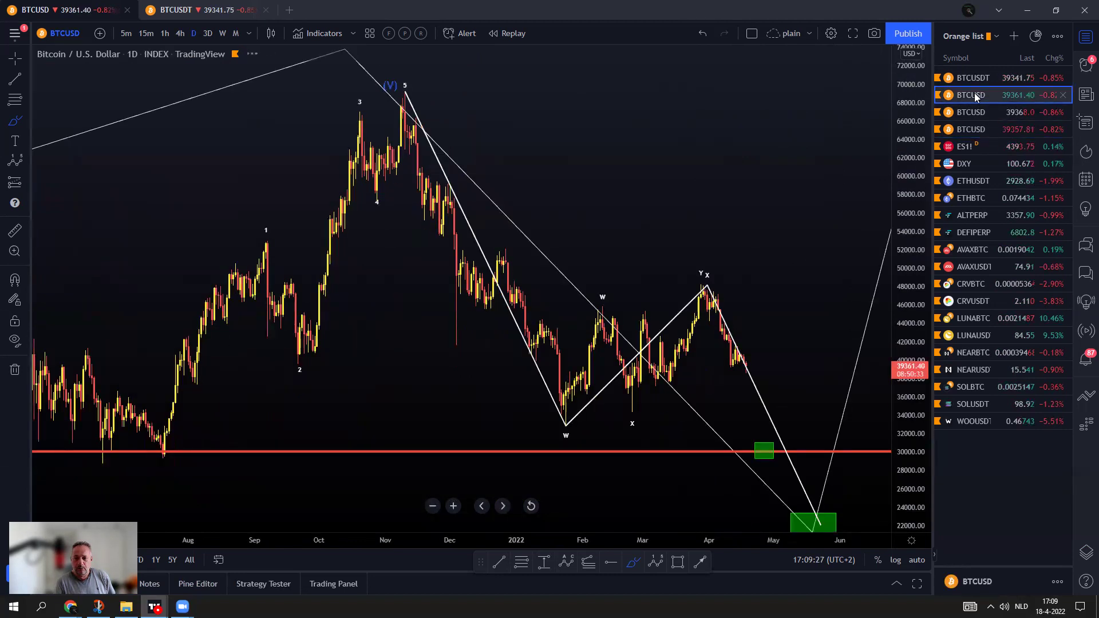
{"action": "left_click", "coordinate": [204, 33]}
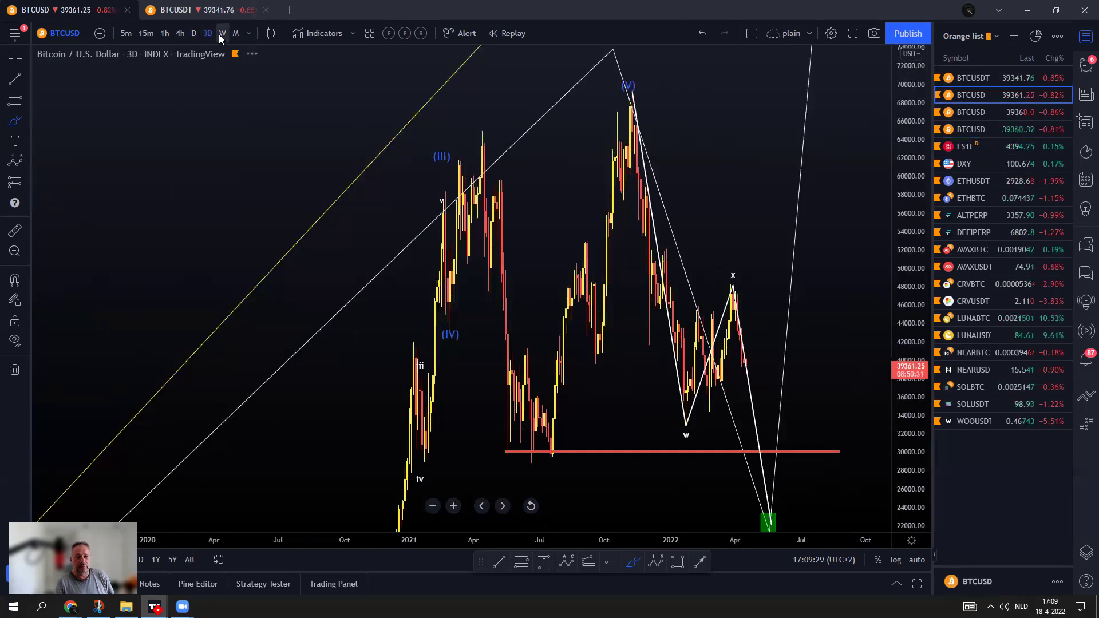
{"action": "left_click", "coordinate": [221, 33]}
{"action": "left_click", "coordinate": [530, 505]}
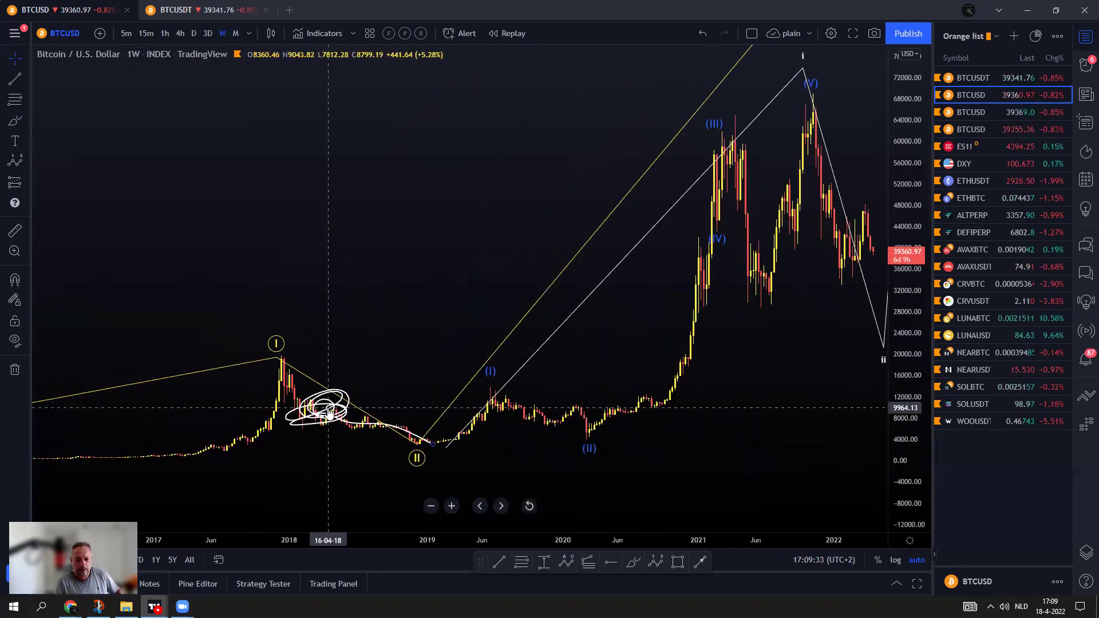
{"action": "left_click", "coordinate": [331, 414]}
{"action": "key", "text": "Delete"}
Brush a path from wave II up to i, down to ii and up to about 95,000, then undo it.
{"action": "mouse_move", "coordinate": [817, 353]}
{"action": "left_mouse_down"}
{"action": "mouse_move", "coordinate": [684, 386]}
{"action": "mouse_move", "coordinate": [730, 328]}
{"action": "left_mouse_up"}
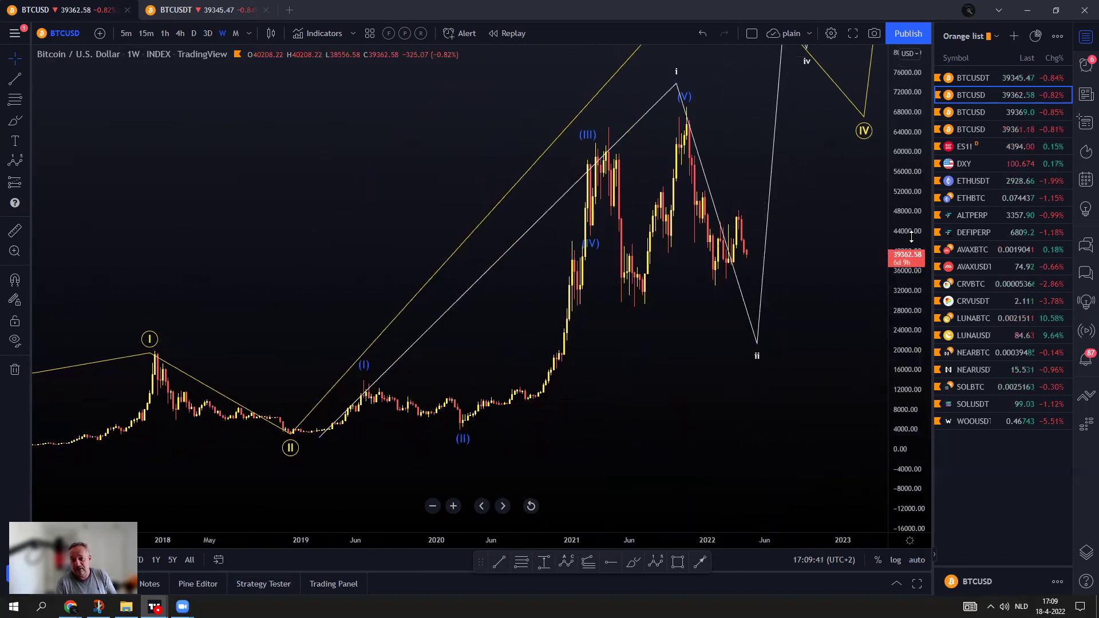
{"action": "left_click_drag", "start_coordinate": [839, 205], "coordinate": [800, 307]}
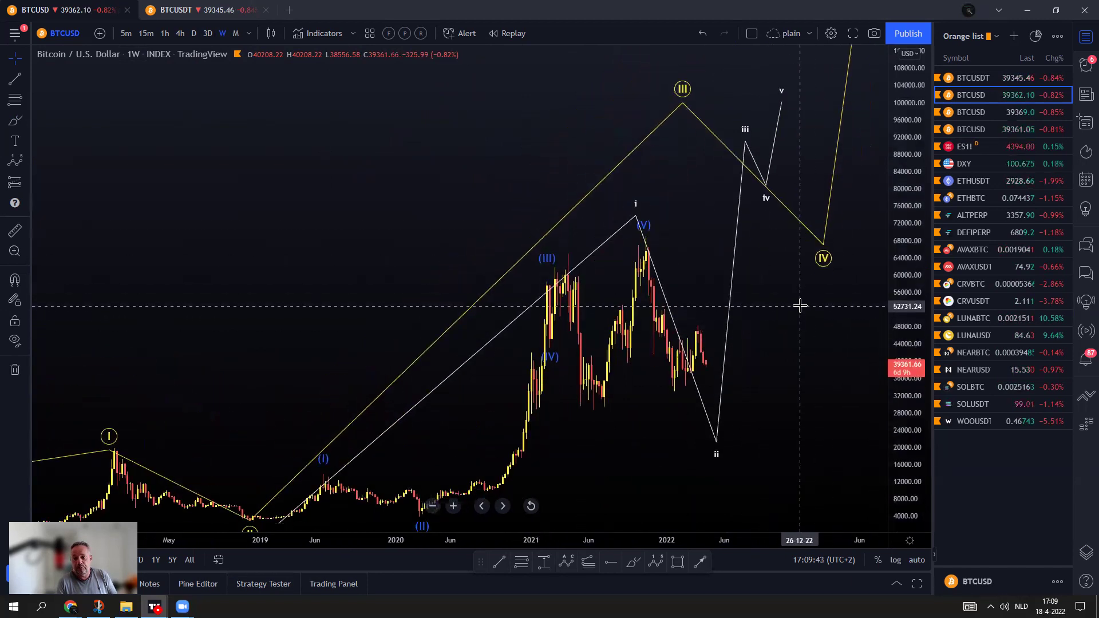
{"action": "scroll", "coordinate": [807, 287], "scroll_direction": "down", "scroll_amount": 2}
{"action": "left_click_drag", "start_coordinate": [920, 164], "coordinate": [916, 343]}
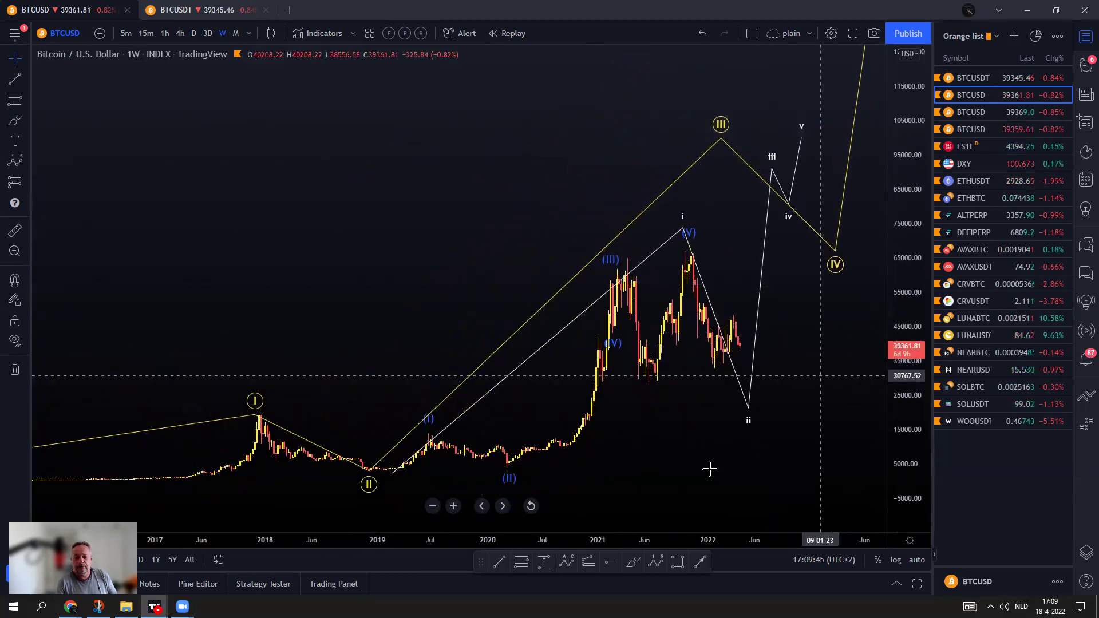
{"action": "left_click", "coordinate": [628, 566]}
{"action": "mouse_move", "coordinate": [368, 496]}
{"action": "left_mouse_down"}
{"action": "mouse_move", "coordinate": [658, 269]}
{"action": "mouse_move", "coordinate": [712, 205]}
{"action": "mouse_move", "coordinate": [733, 393]}
{"action": "mouse_move", "coordinate": [812, 154]}
{"action": "left_mouse_up"}
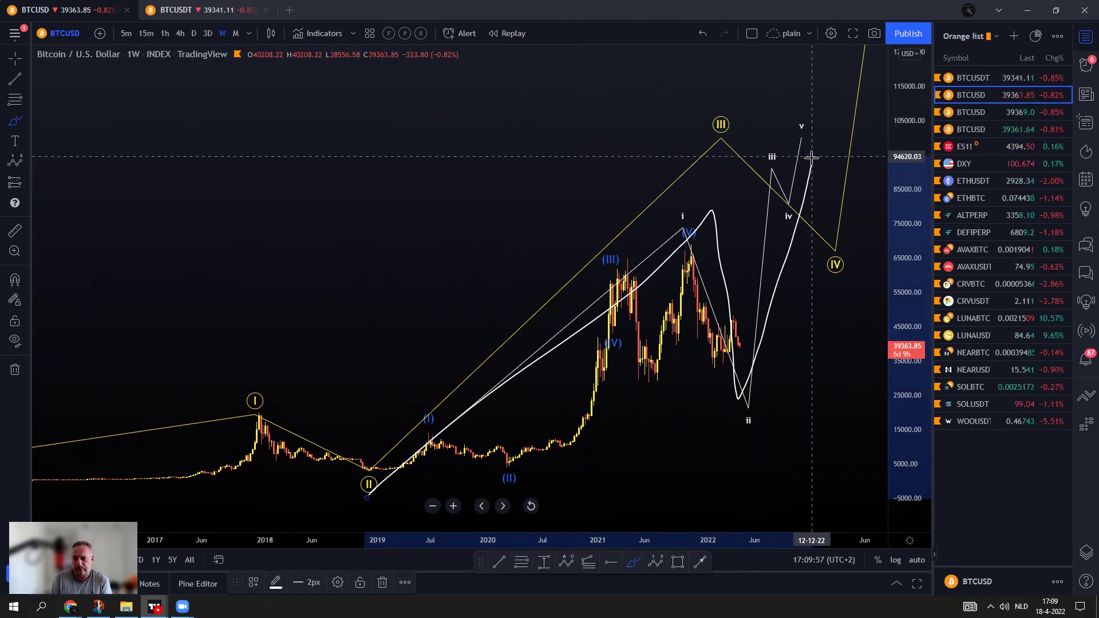
{"action": "left_click", "coordinate": [703, 33]}
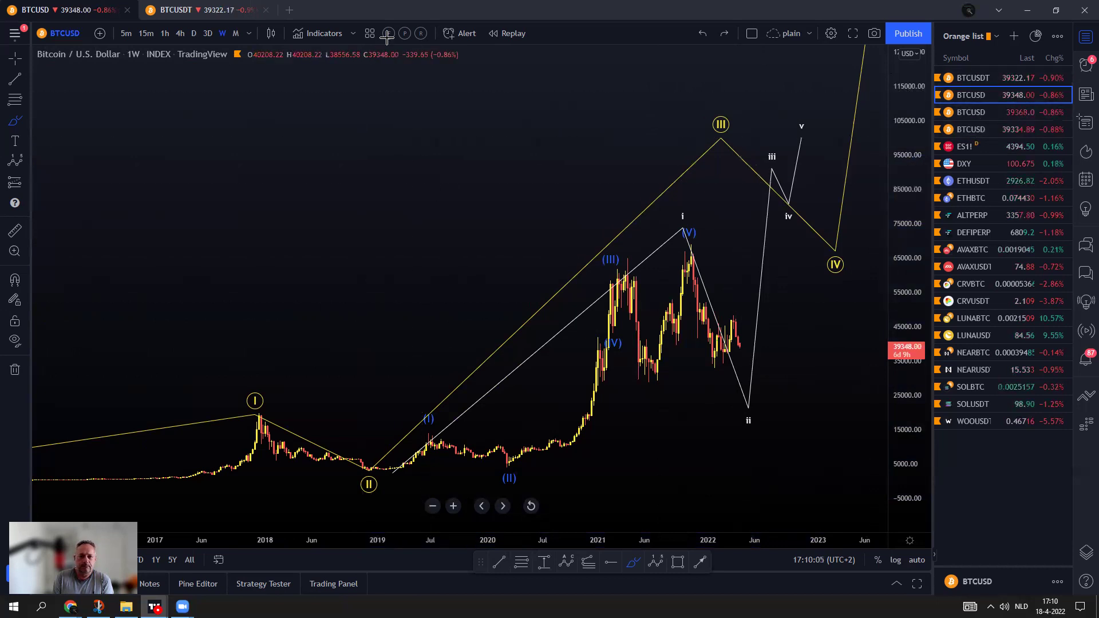
Open the Coinbase BTCUSD chart and add the Volume indicator.
{"action": "left_click", "coordinate": [973, 130]}
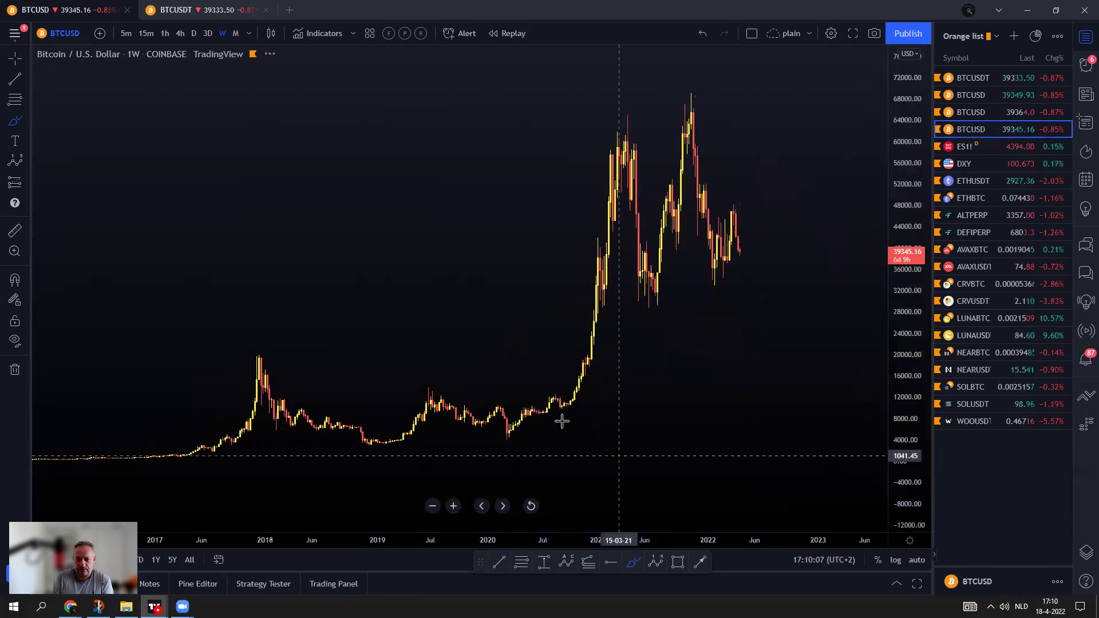
{"action": "left_click", "coordinate": [328, 34]}
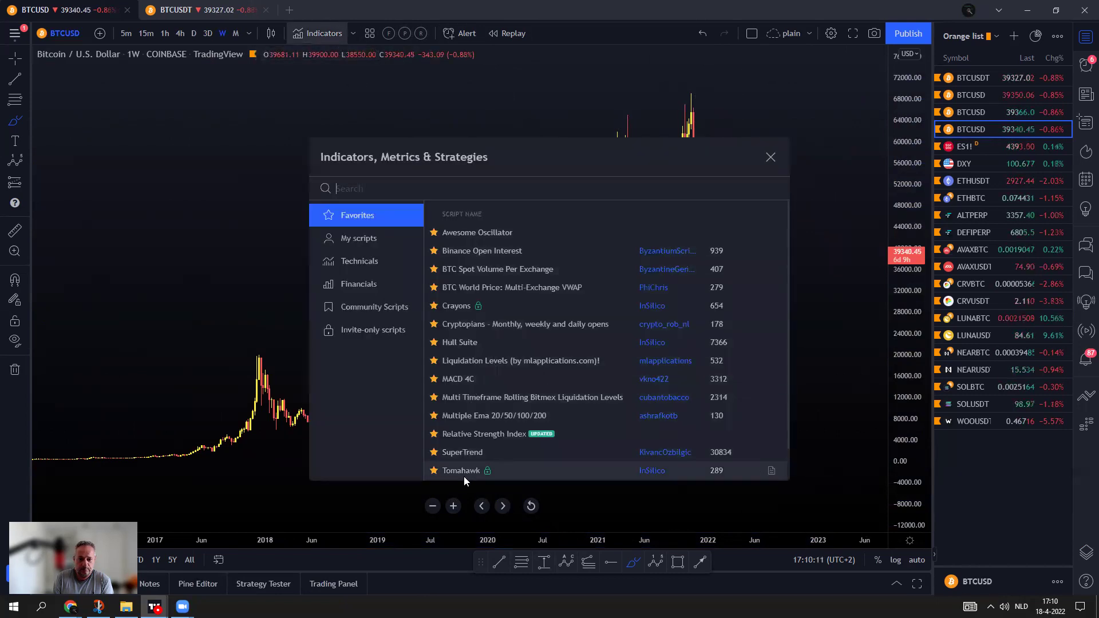
{"action": "scroll", "coordinate": [460, 431], "scroll_direction": "down", "scroll_amount": 1}
{"action": "left_click", "coordinate": [467, 455]}
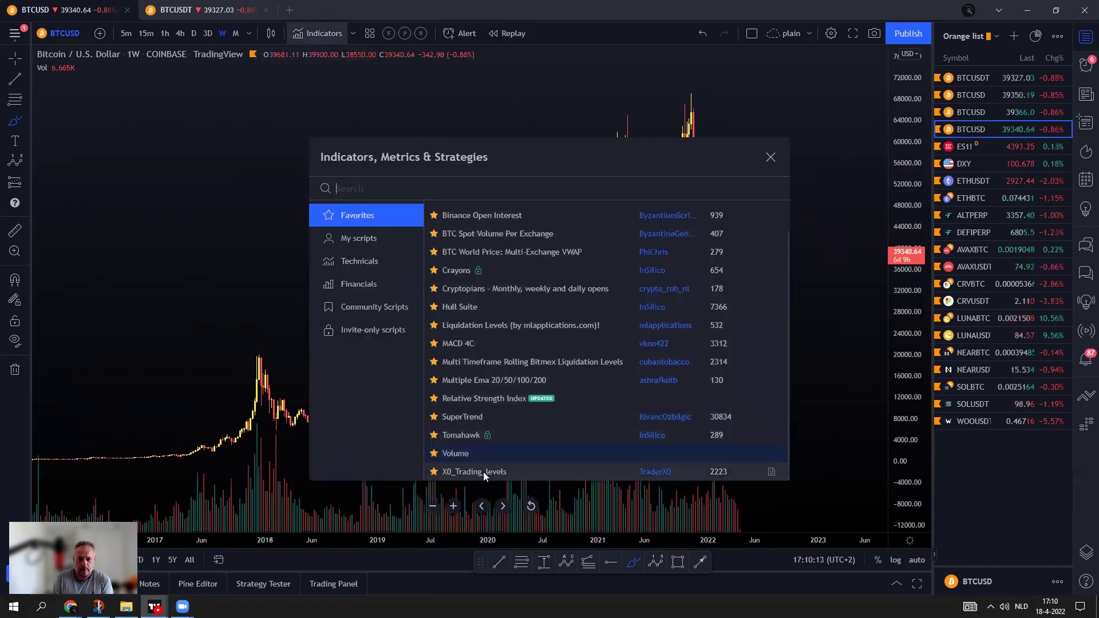
{"action": "left_click", "coordinate": [771, 157]}
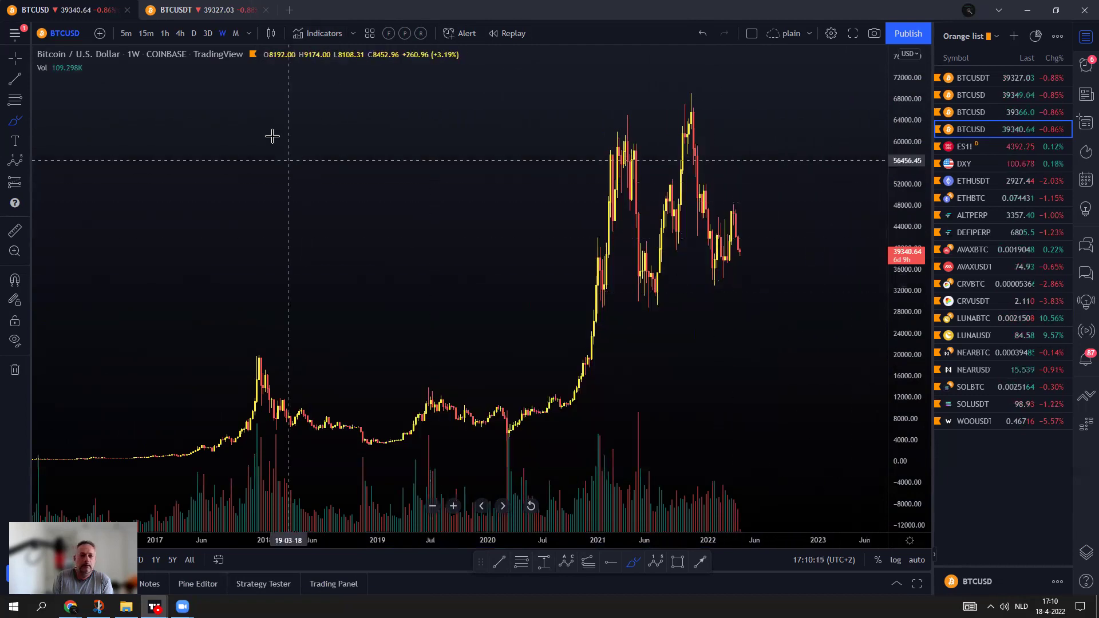
Examine the price swings since 2021 and their volume on the 3-day timeframe.
{"action": "left_click", "coordinate": [207, 33]}
{"action": "scroll", "coordinate": [630, 240], "scroll_direction": "up", "scroll_amount": 3}
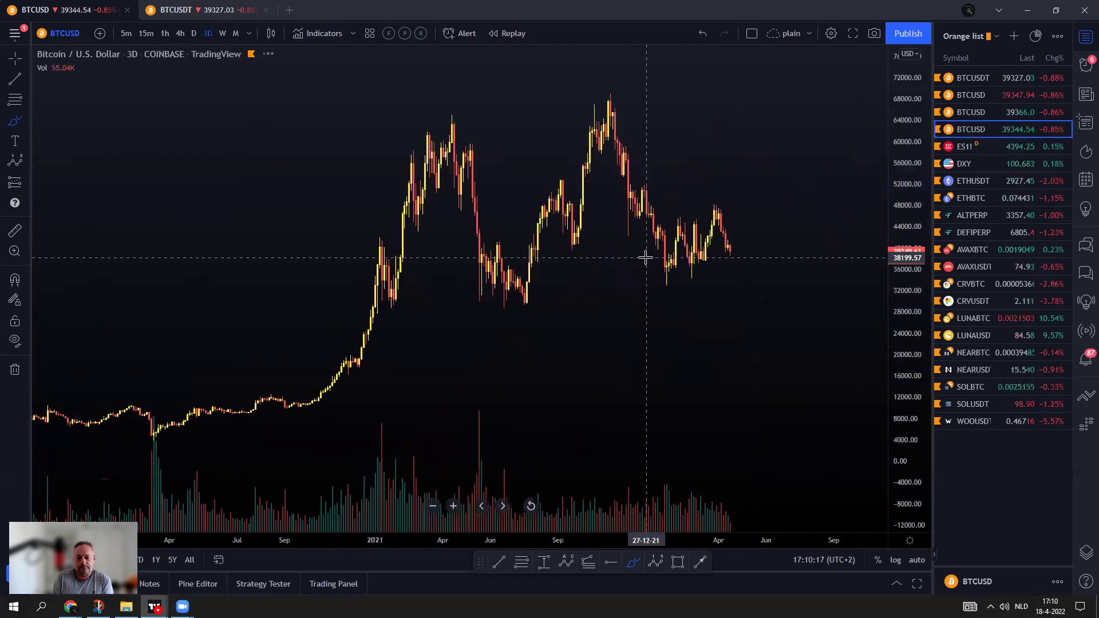
{"action": "scroll", "coordinate": [647, 260], "scroll_direction": "up", "scroll_amount": 1}
{"action": "left_click_drag", "start_coordinate": [339, 356], "coordinate": [569, 324]}
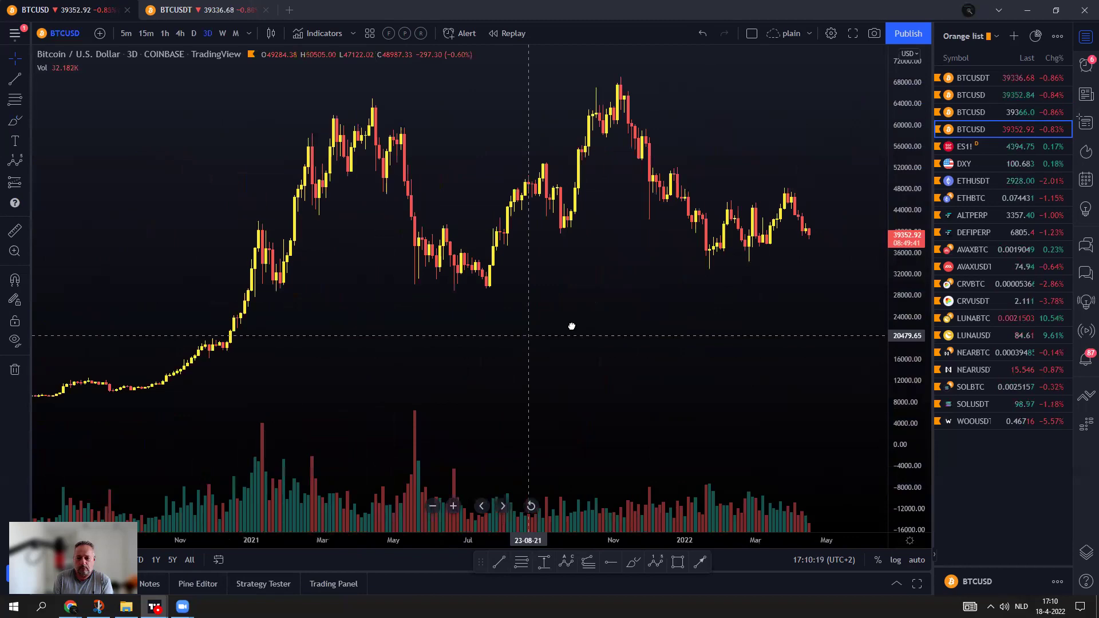
{"action": "scroll", "coordinate": [596, 325], "scroll_direction": "down", "scroll_amount": 1}
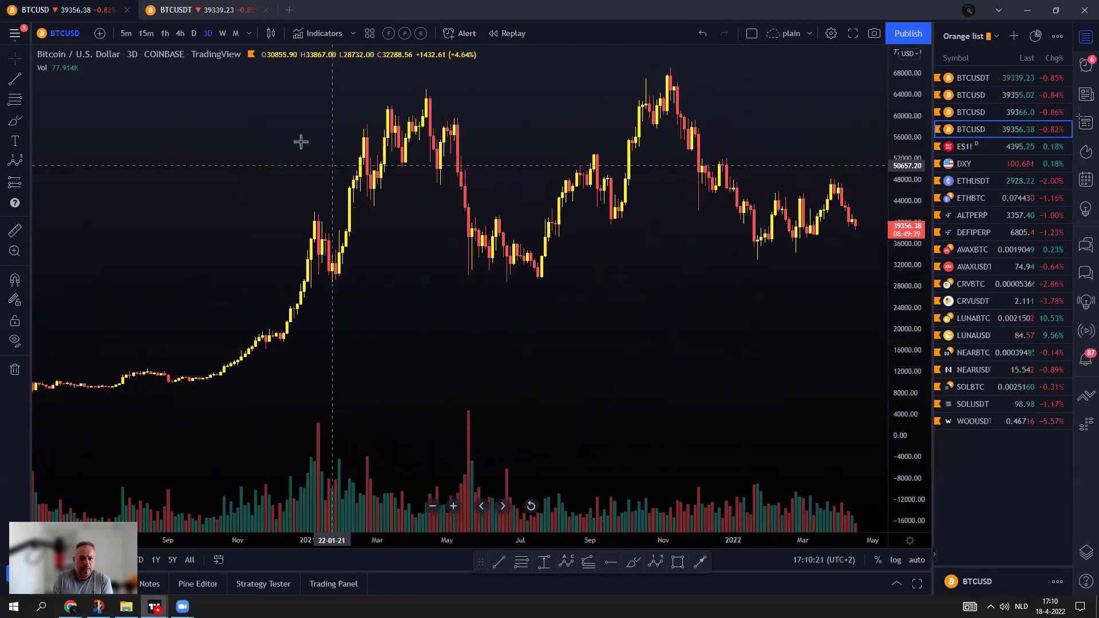
On the daily timeframe, draw a rectangle across the range from early January 2021 to 24 April 2022, between about 40,000 and 28,600.
{"action": "left_click", "coordinate": [193, 33]}
{"action": "scroll", "coordinate": [581, 410], "scroll_direction": "down", "scroll_amount": 4}
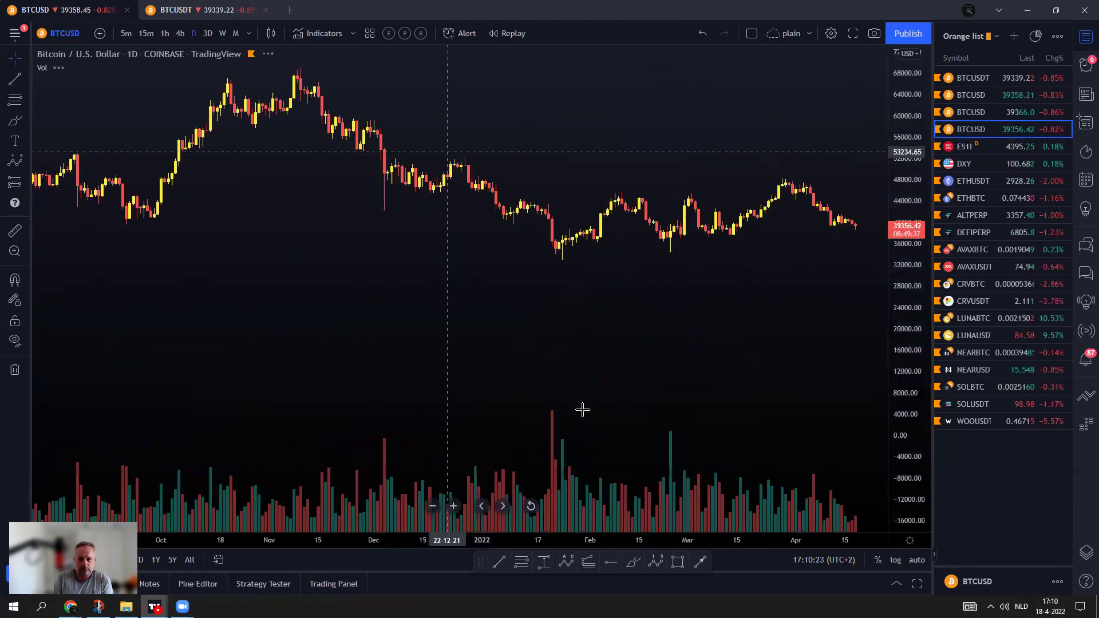
{"action": "scroll", "coordinate": [647, 407], "scroll_direction": "down", "scroll_amount": 3}
{"action": "scroll", "coordinate": [782, 412], "scroll_direction": "down", "scroll_amount": 3}
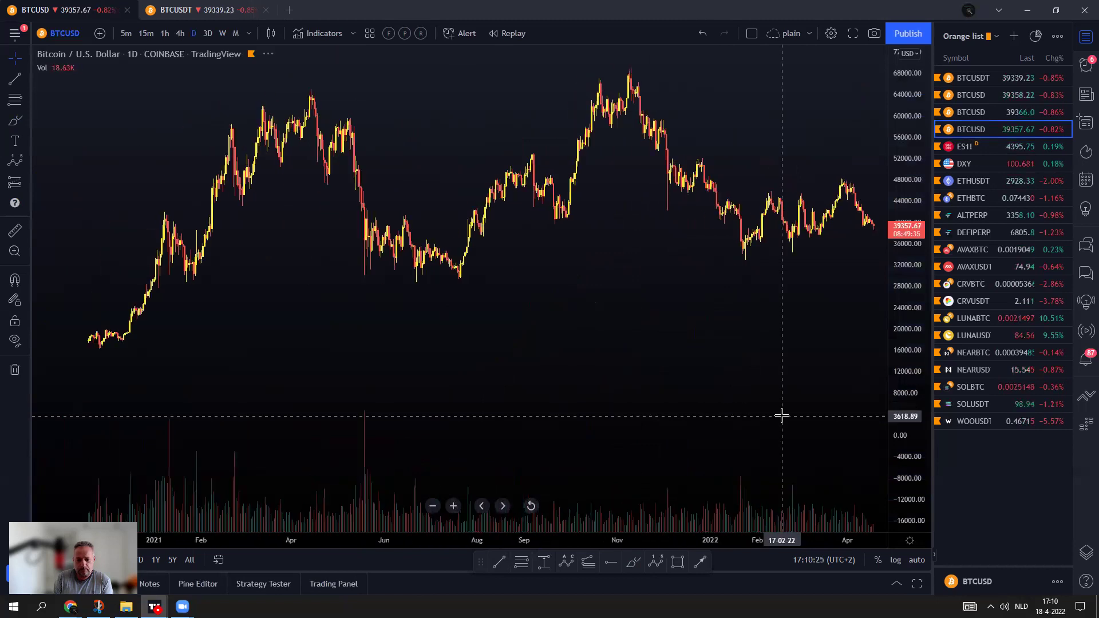
{"action": "scroll", "coordinate": [782, 412], "scroll_direction": "up", "scroll_amount": 3}
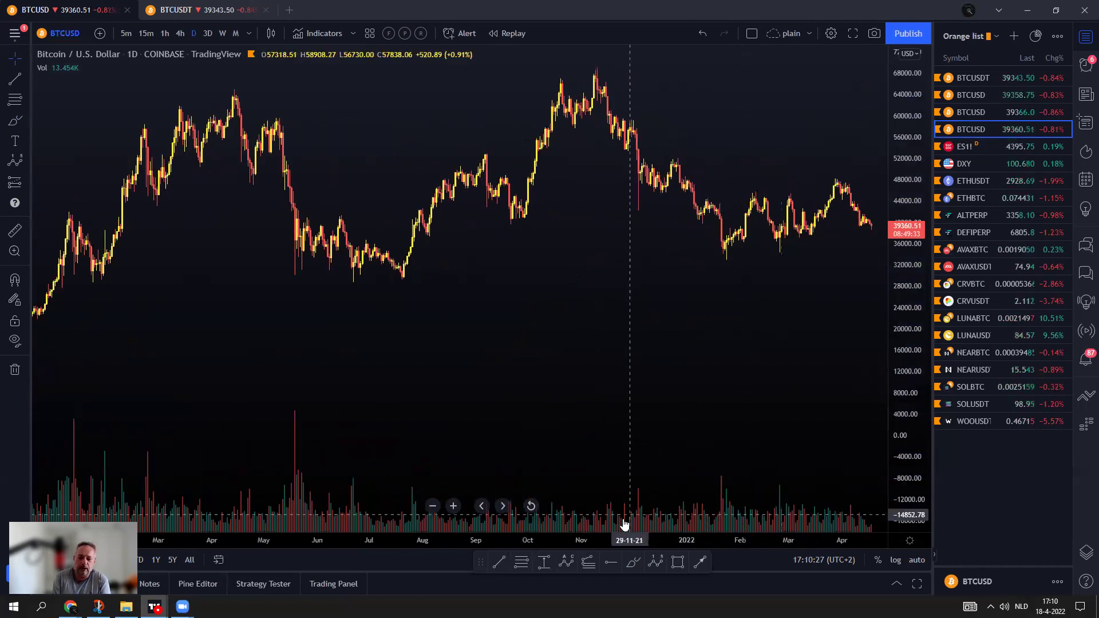
{"action": "left_click", "coordinate": [677, 564]}
{"action": "mouse_move", "coordinate": [63, 222]}
{"action": "left_mouse_down"}
{"action": "mouse_move", "coordinate": [300, 266]}
{"action": "mouse_move", "coordinate": [750, 267]}
{"action": "mouse_move", "coordinate": [882, 282]}
{"action": "left_mouse_up"}
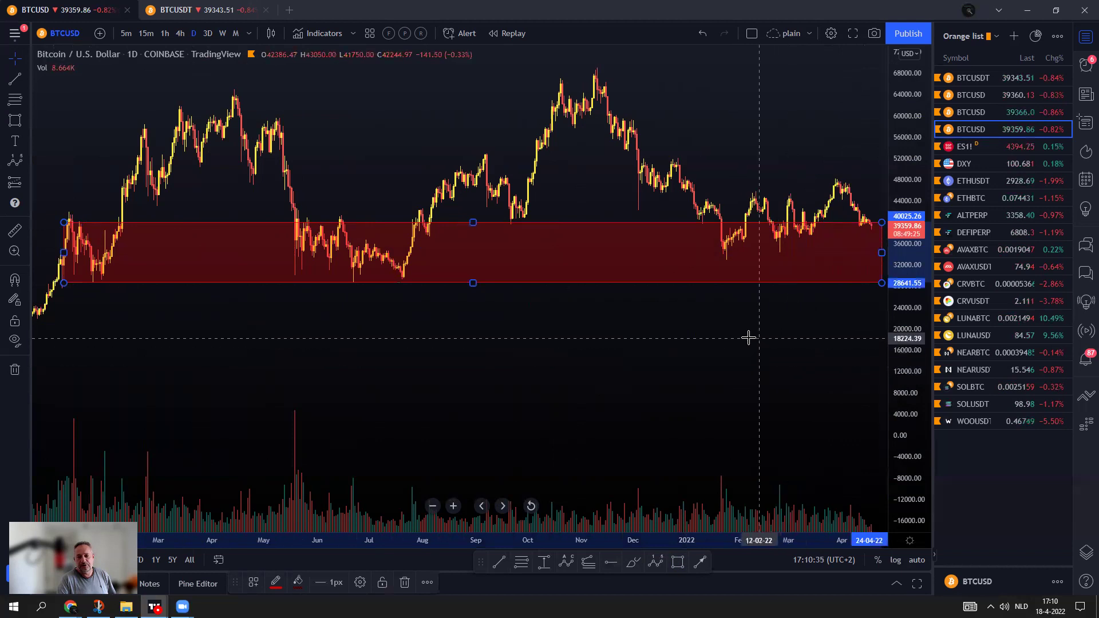
{"action": "left_click", "coordinate": [718, 343]}
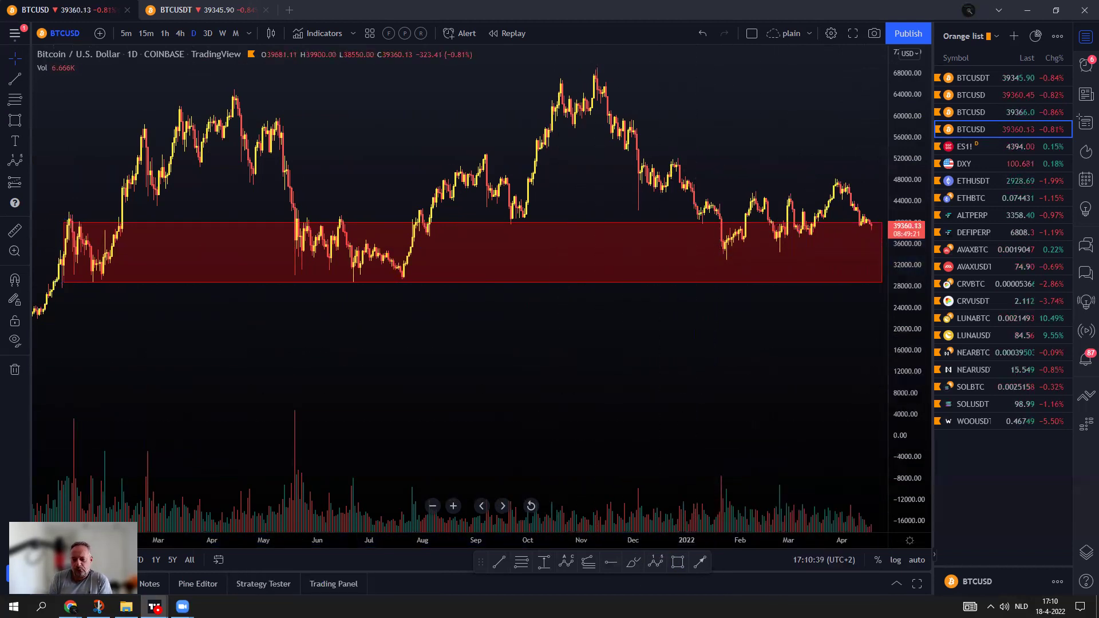
Brush two zigzag paths over the rise-dip-rise price swings of January to April 2022, then undo both strokes.
{"action": "mouse_move", "coordinate": [712, 254]}
{"action": "left_mouse_down"}
{"action": "mouse_move", "coordinate": [748, 206]}
{"action": "mouse_move", "coordinate": [790, 237]}
{"action": "mouse_move", "coordinate": [844, 173]}
{"action": "left_mouse_up"}
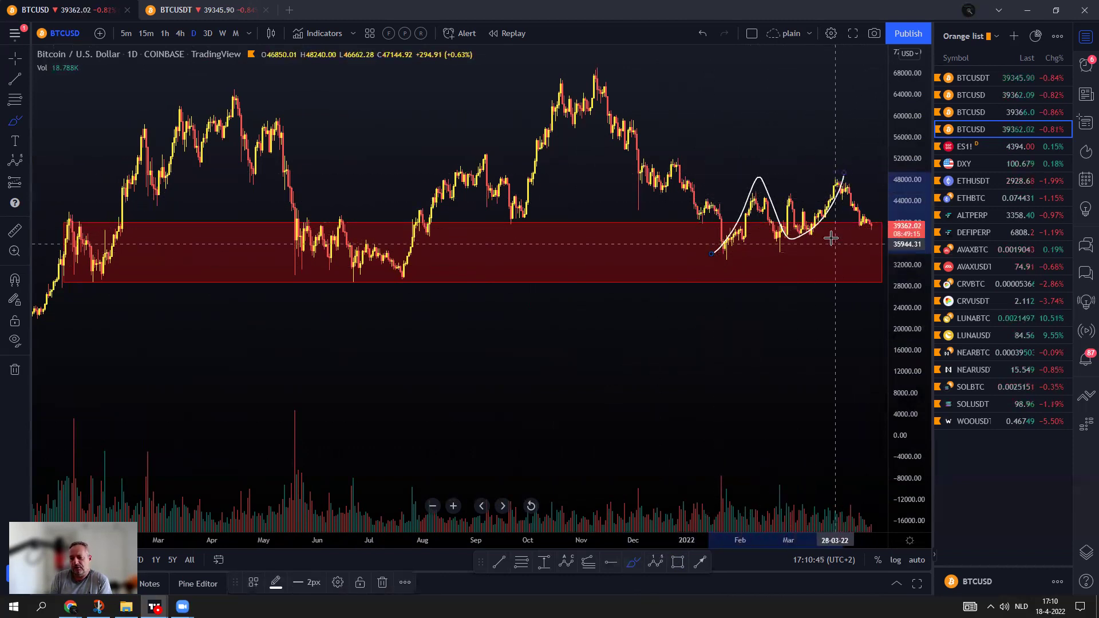
{"action": "scroll", "coordinate": [704, 315], "scroll_direction": "up", "scroll_amount": 3}
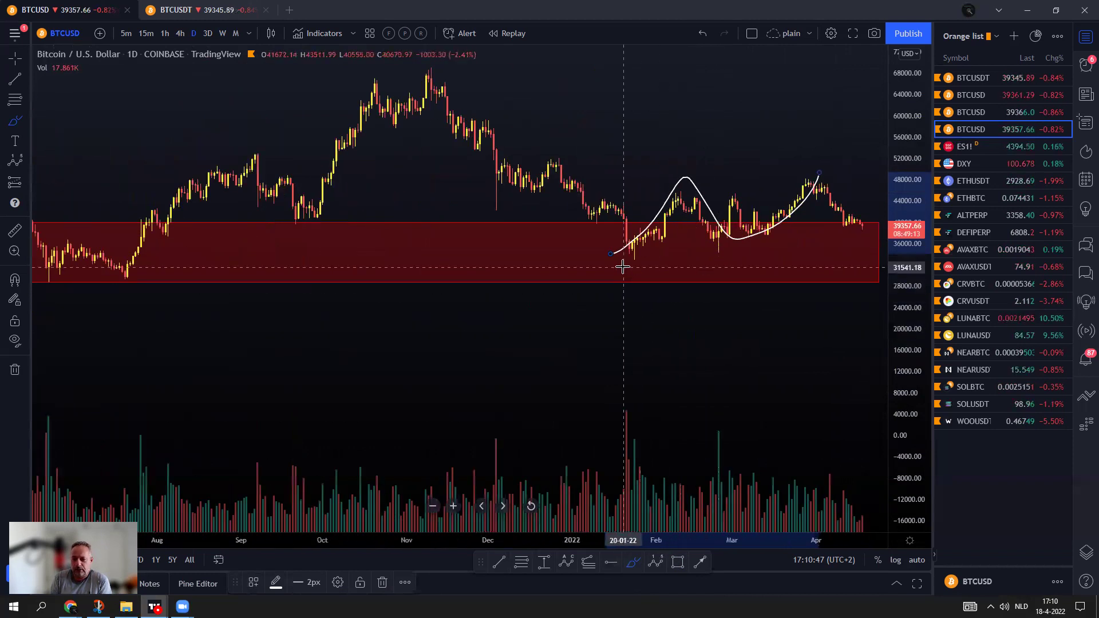
{"action": "mouse_move", "coordinate": [654, 246]}
{"action": "left_mouse_down"}
{"action": "mouse_move", "coordinate": [681, 182]}
{"action": "mouse_move", "coordinate": [732, 258]}
{"action": "mouse_move", "coordinate": [732, 187]}
{"action": "mouse_move", "coordinate": [750, 232]}
{"action": "mouse_move", "coordinate": [791, 211]}
{"action": "left_mouse_up"}
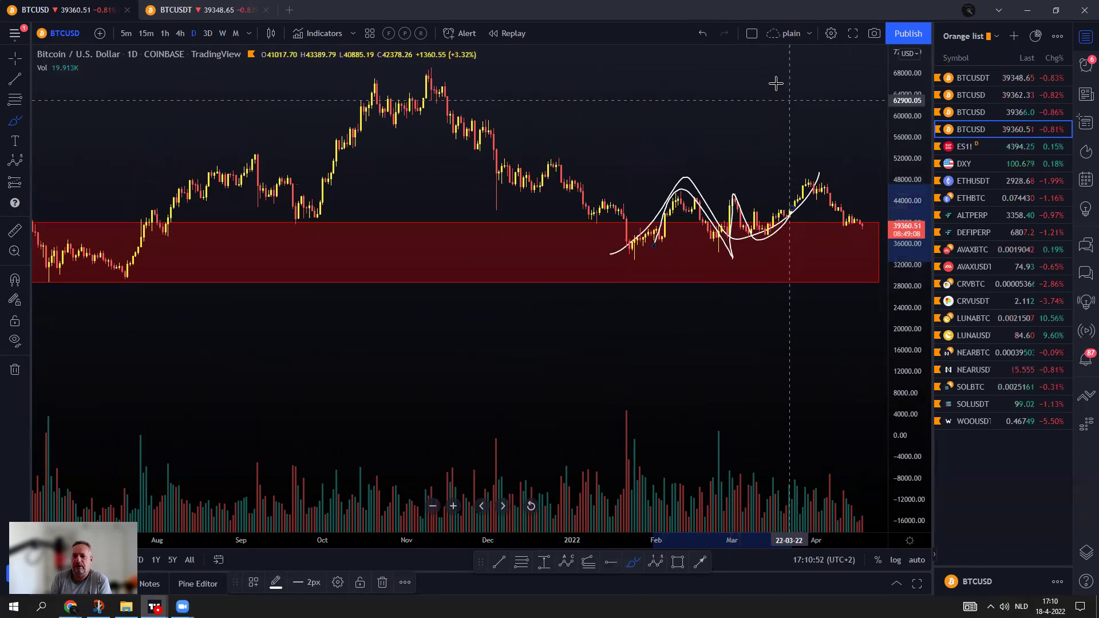
{"action": "left_click", "coordinate": [702, 33]}
{"action": "left_click", "coordinate": [702, 33]}
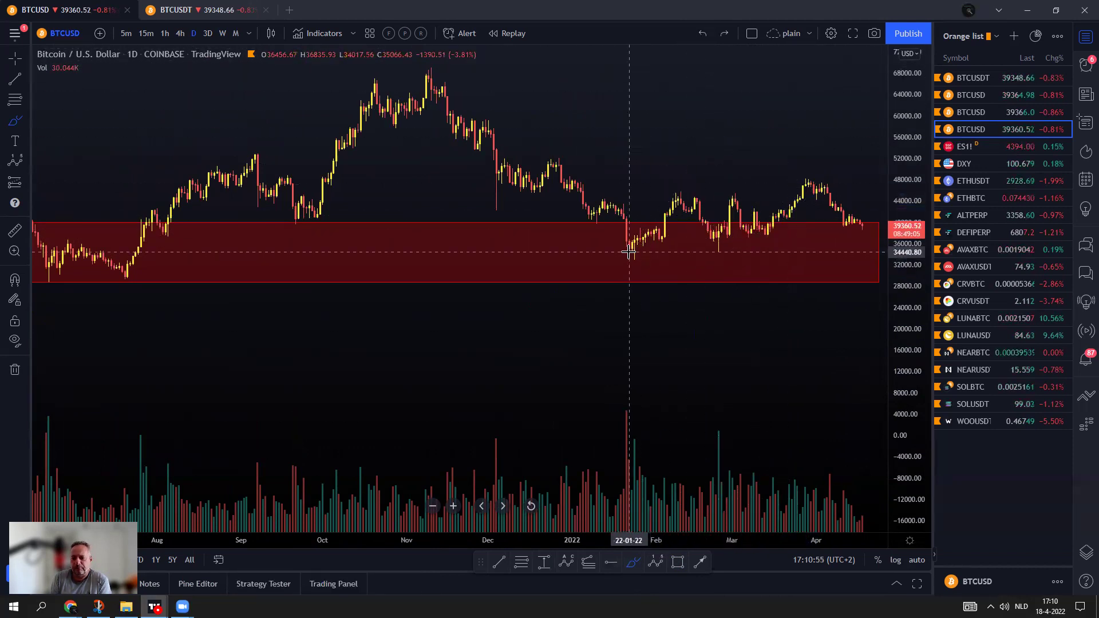
Brush circles around the January–February 2021, June–July 2021 and January–April 2022 lows in the red zone, plus a rising stroke from the first low.
{"action": "scroll", "coordinate": [633, 260], "scroll_direction": "down", "scroll_amount": 4}
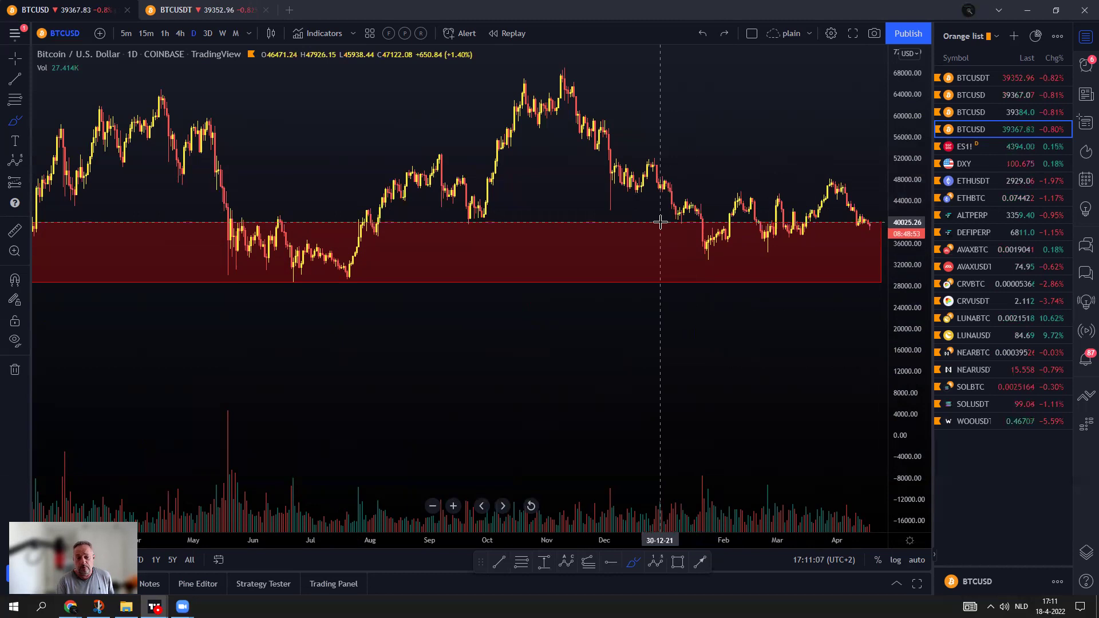
{"action": "scroll", "coordinate": [644, 252], "scroll_direction": "down", "scroll_amount": 3}
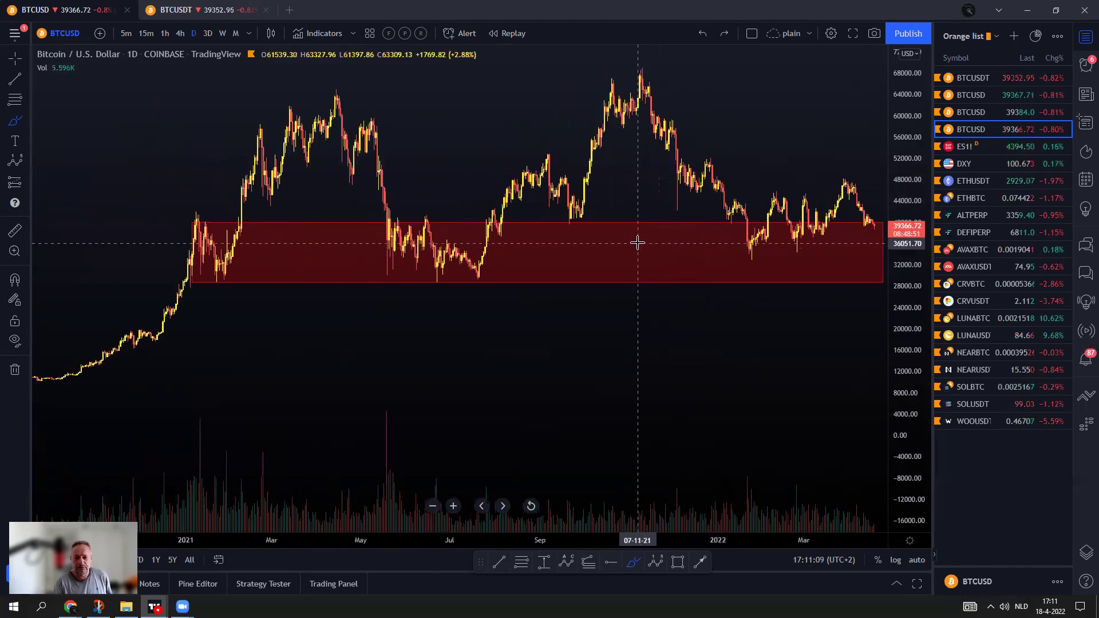
{"action": "scroll", "coordinate": [629, 247], "scroll_direction": "up", "scroll_amount": 3}
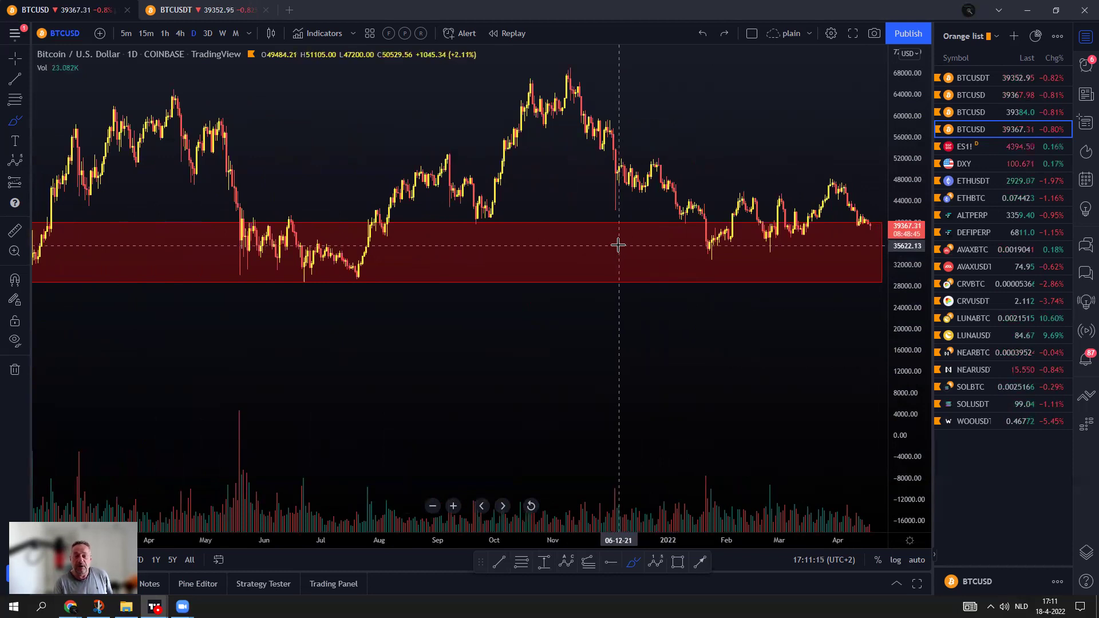
{"action": "mouse_move", "coordinate": [316, 232]}
{"action": "left_mouse_down"}
{"action": "mouse_move", "coordinate": [292, 204]}
{"action": "mouse_move", "coordinate": [241, 217]}
{"action": "mouse_move", "coordinate": [369, 267]}
{"action": "mouse_move", "coordinate": [297, 214]}
{"action": "left_mouse_up"}
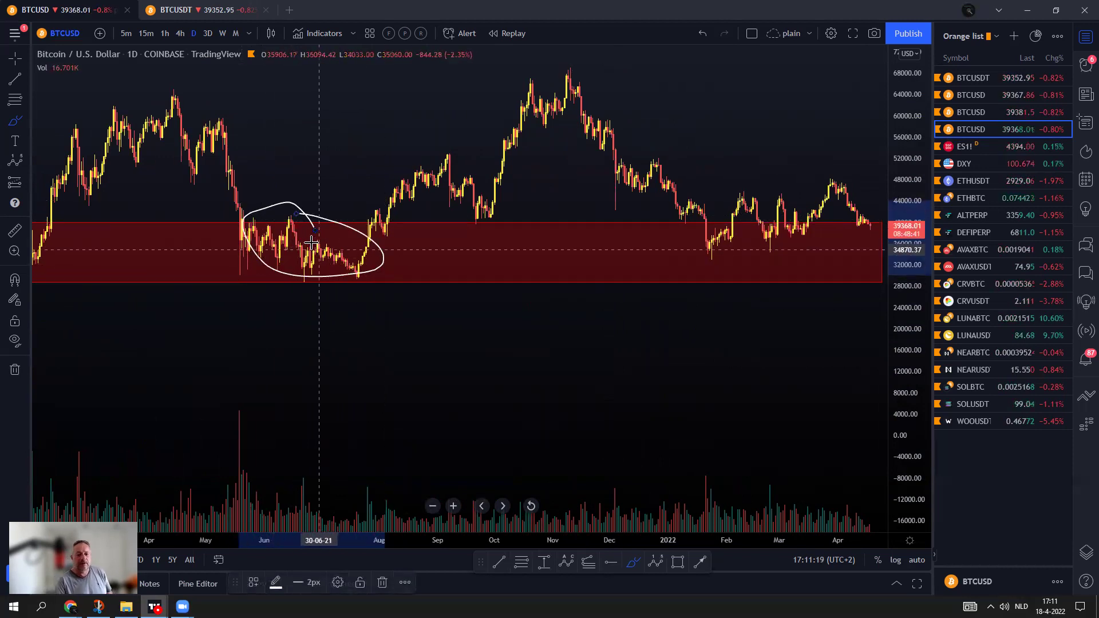
{"action": "scroll", "coordinate": [311, 236], "scroll_direction": "down", "scroll_amount": 2}
{"action": "mouse_move", "coordinate": [158, 223]}
{"action": "left_mouse_down"}
{"action": "mouse_move", "coordinate": [108, 235]}
{"action": "mouse_move", "coordinate": [142, 280]}
{"action": "mouse_move", "coordinate": [130, 218]}
{"action": "left_mouse_up"}
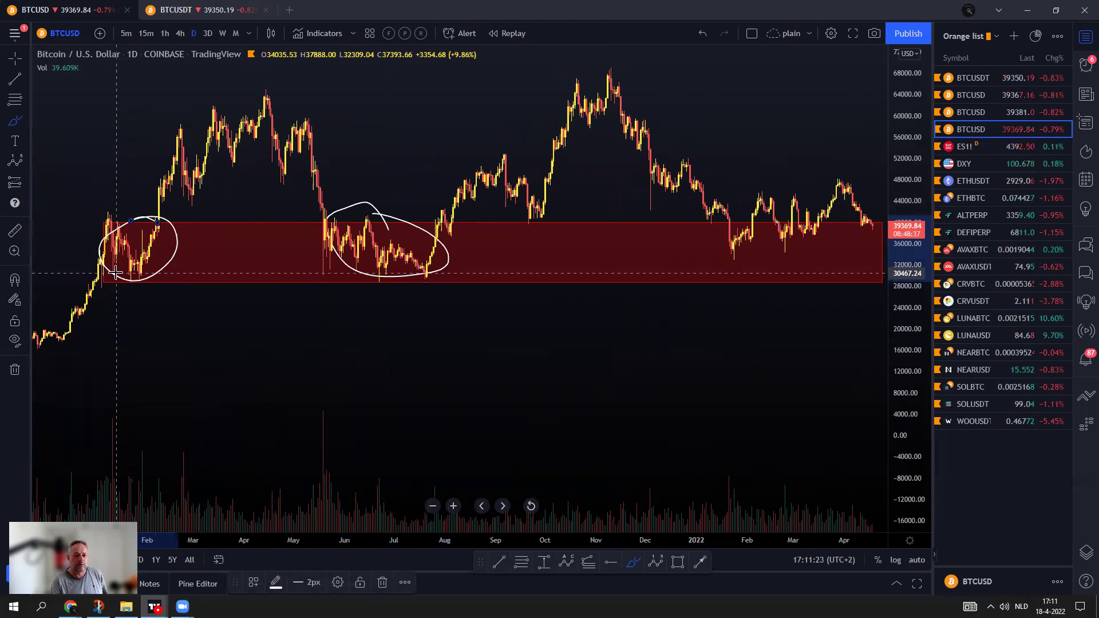
{"action": "left_click_drag", "start_coordinate": [125, 268], "coordinate": [207, 99]}
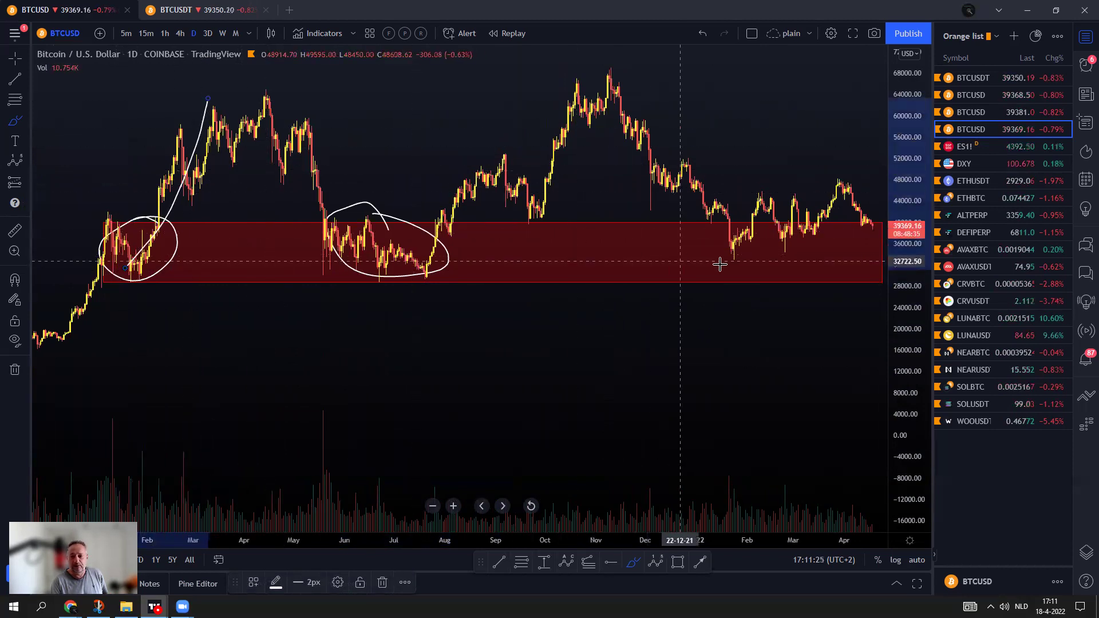
{"action": "mouse_move", "coordinate": [866, 227]}
{"action": "left_mouse_down"}
{"action": "mouse_move", "coordinate": [714, 250]}
{"action": "mouse_move", "coordinate": [826, 265]}
{"action": "mouse_move", "coordinate": [835, 225]}
{"action": "left_mouse_up"}
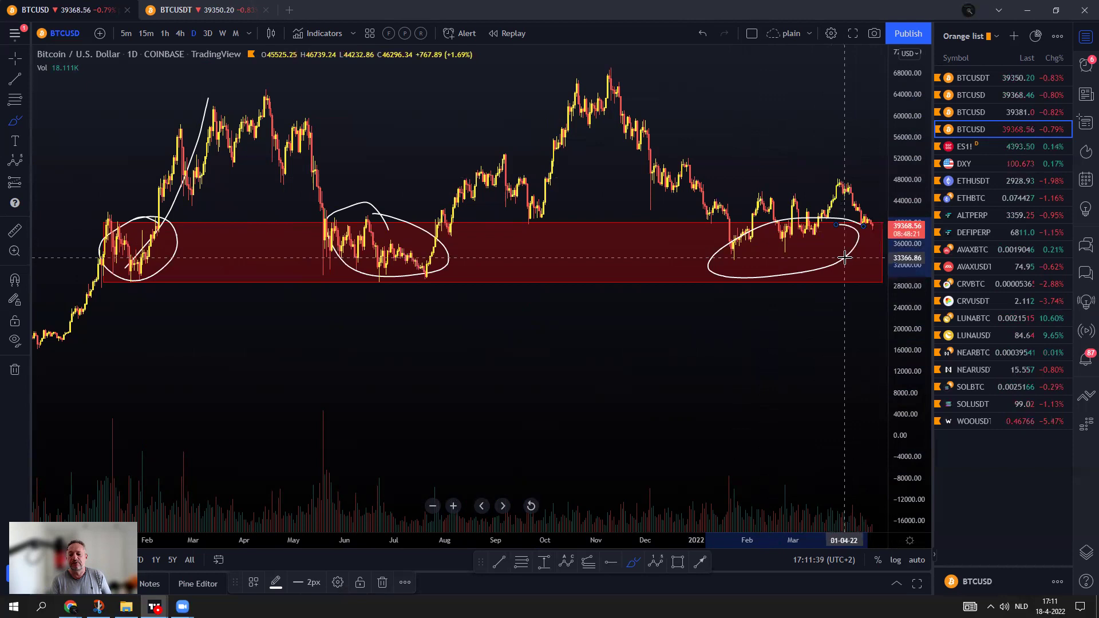
Brush a short dip and a vertical rise to about 57,200 at the latest candle, then undo these strokes.
{"action": "left_click_drag", "start_coordinate": [859, 226], "coordinate": [880, 245]}
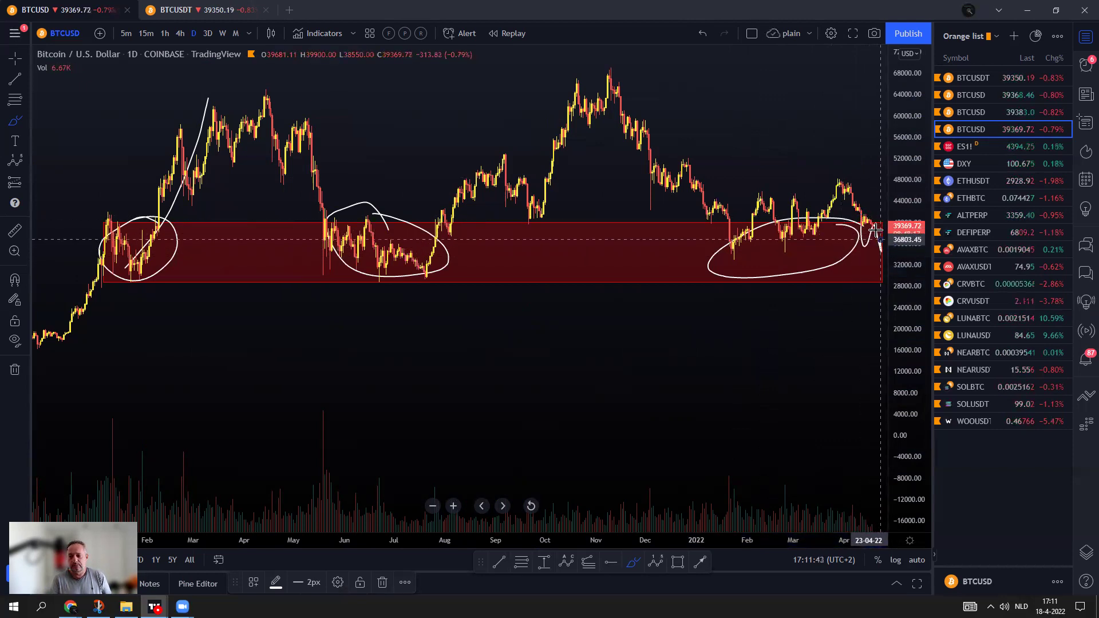
{"action": "left_click_drag", "start_coordinate": [873, 225], "coordinate": [873, 131]}
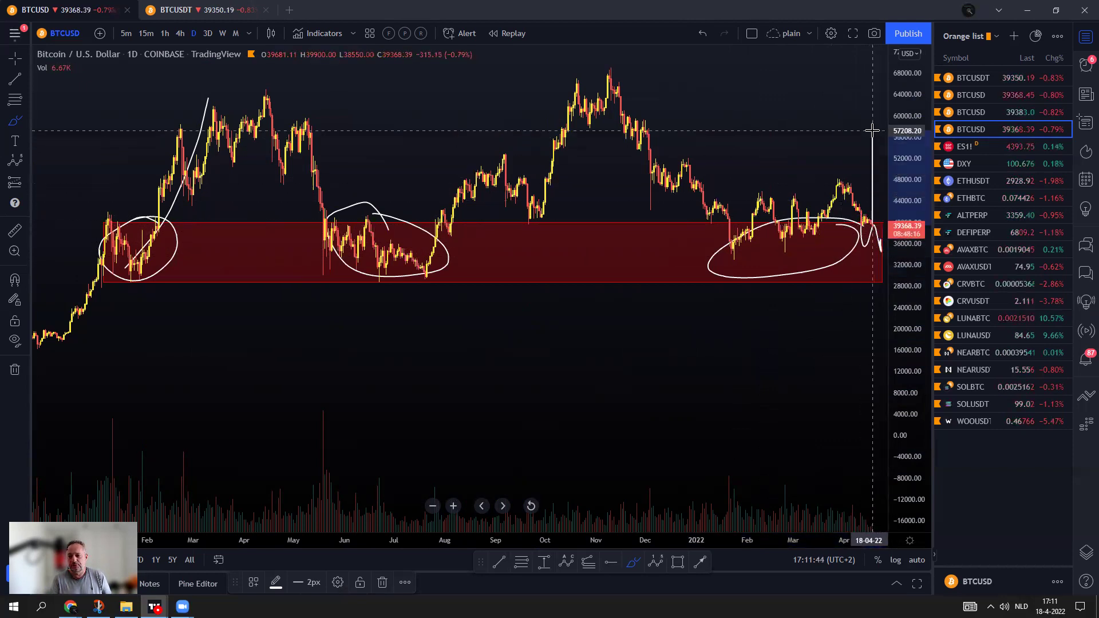
{"action": "left_click", "coordinate": [703, 33]}
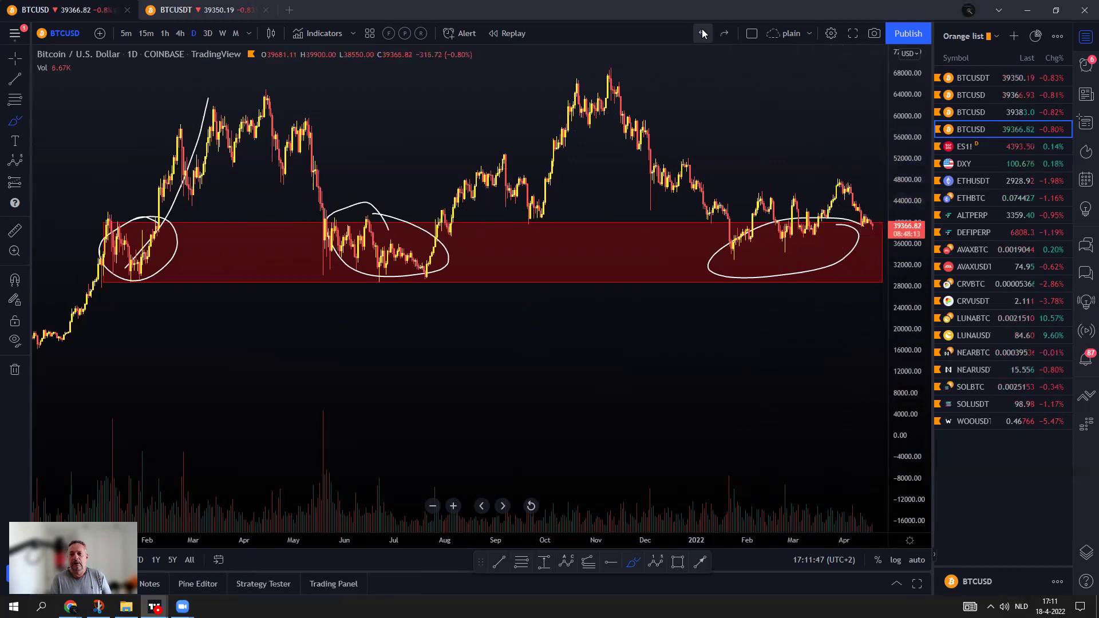
Delete the three brushed circles and the rising brush stroke, keeping the red rectangle.
{"action": "left_click", "coordinate": [765, 232]}
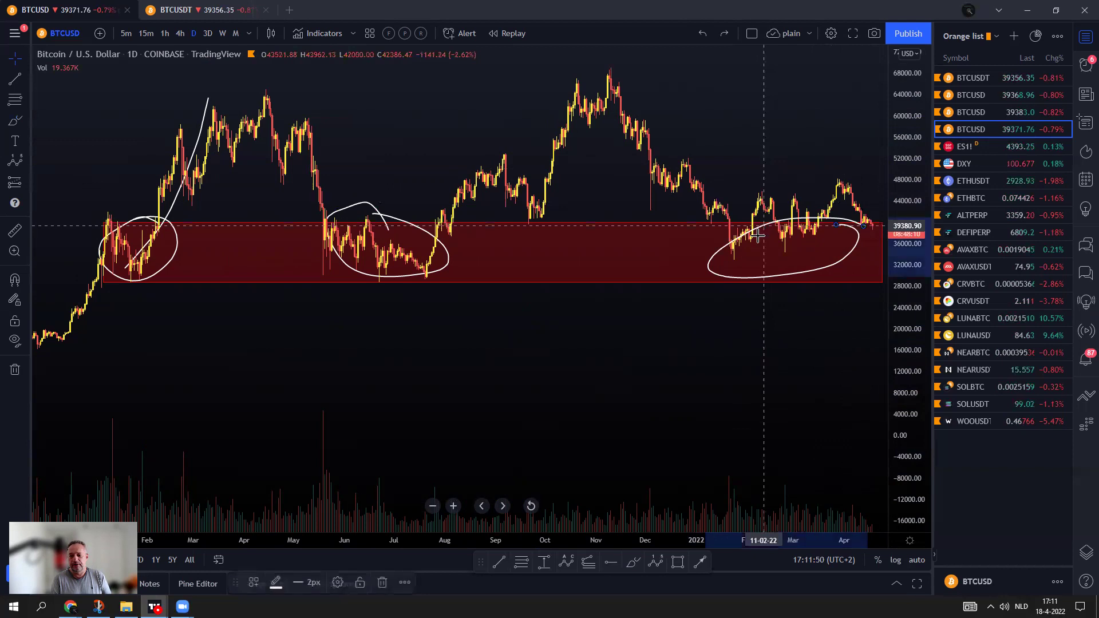
{"action": "left_click", "coordinate": [382, 583]}
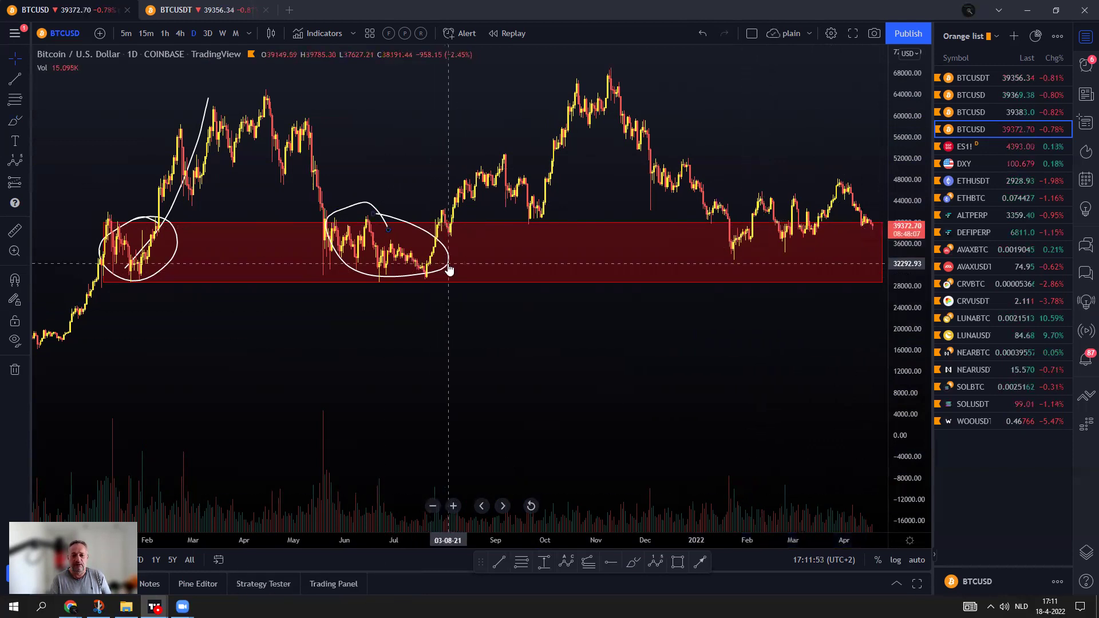
{"action": "left_click", "coordinate": [449, 270]}
{"action": "key", "text": "Delete"}
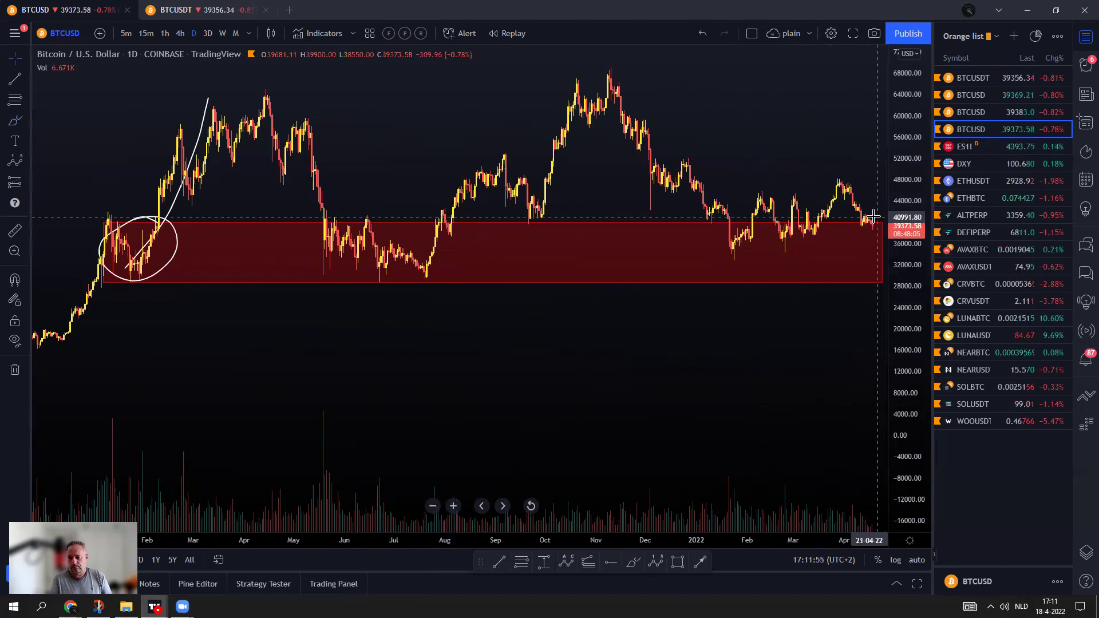
{"action": "left_click", "coordinate": [170, 265]}
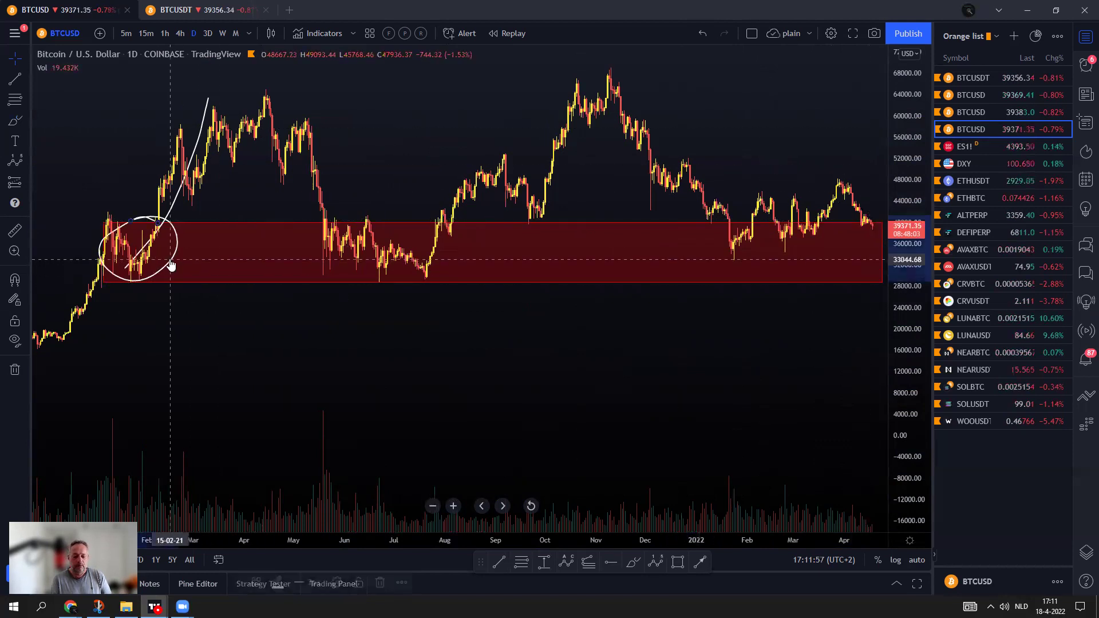
{"action": "key", "text": "Delete"}
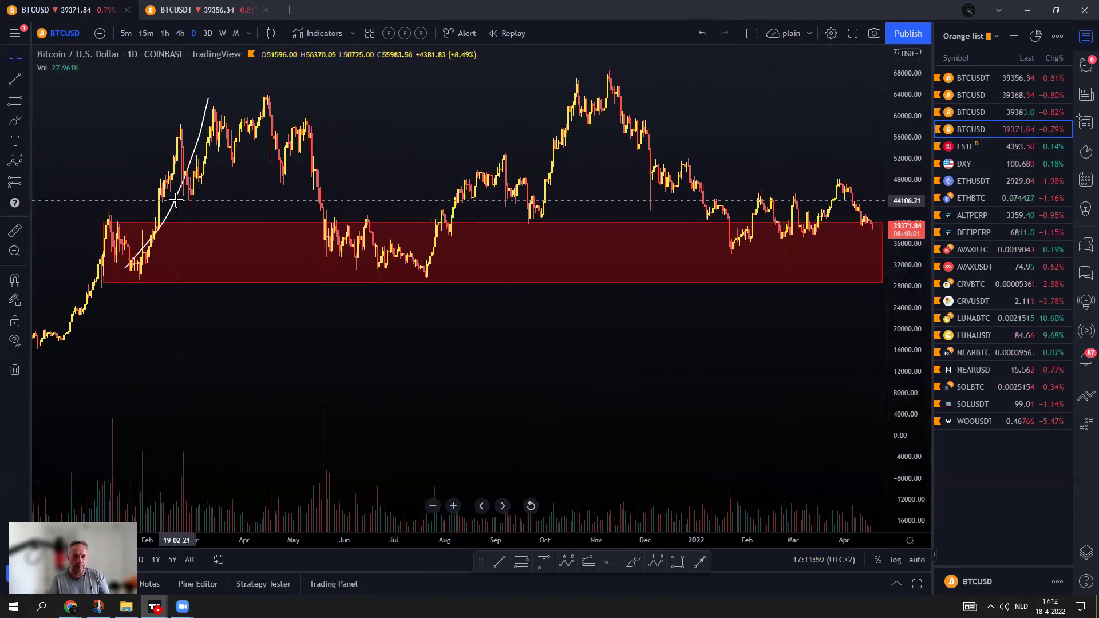
{"action": "left_click", "coordinate": [178, 204]}
{"action": "key", "text": "Delete"}
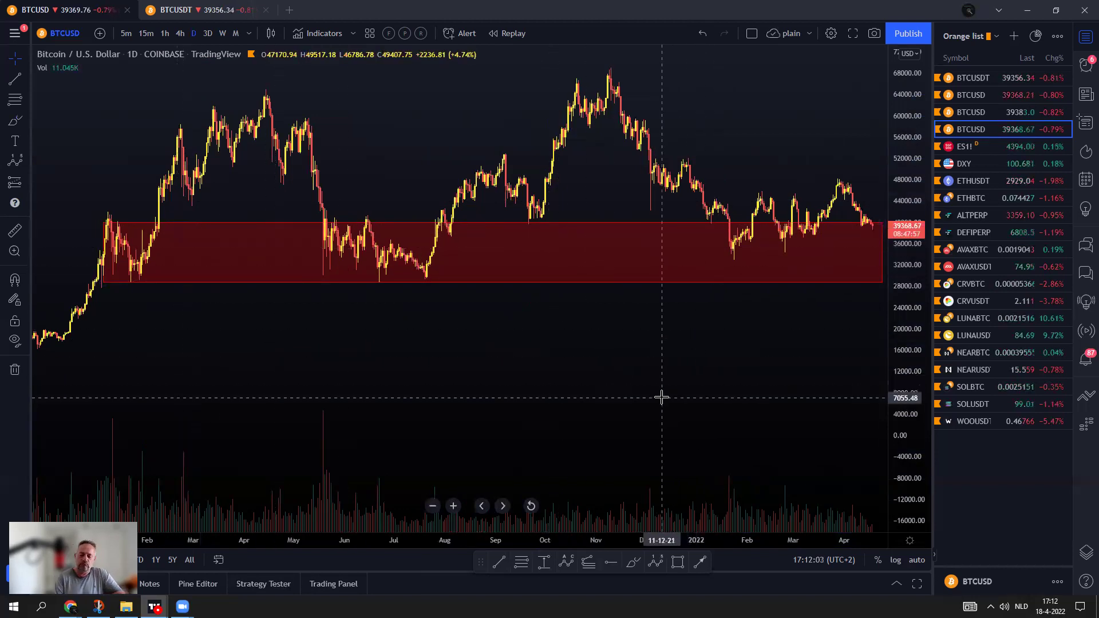
Draw a rising trend line from about 32,400 on 25 January 2022 to about 42,700 on 27 April 2022, then delete it.
{"action": "left_click", "coordinate": [395, 246]}
{"action": "scroll", "coordinate": [596, 336], "scroll_direction": "up", "scroll_amount": 3}
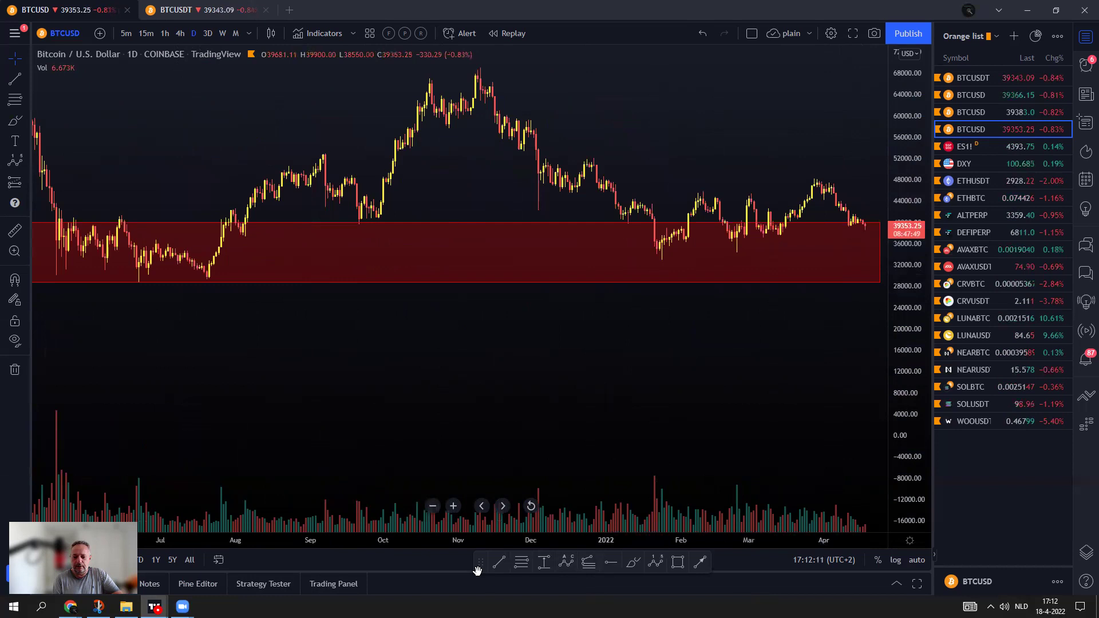
{"action": "left_click", "coordinate": [498, 563]}
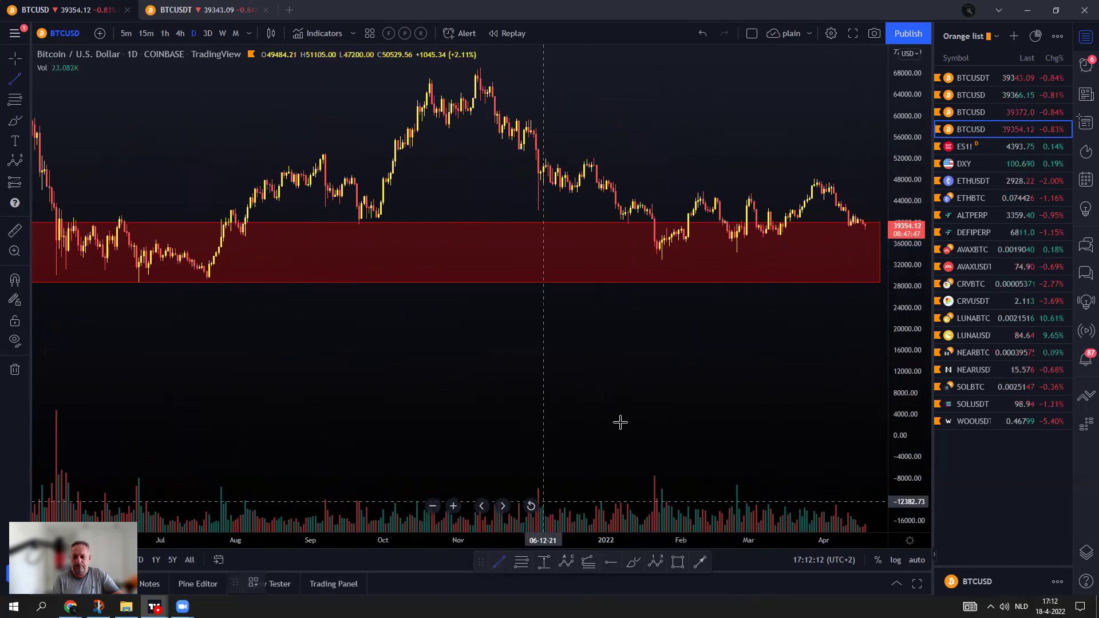
{"action": "left_click", "coordinate": [663, 262]}
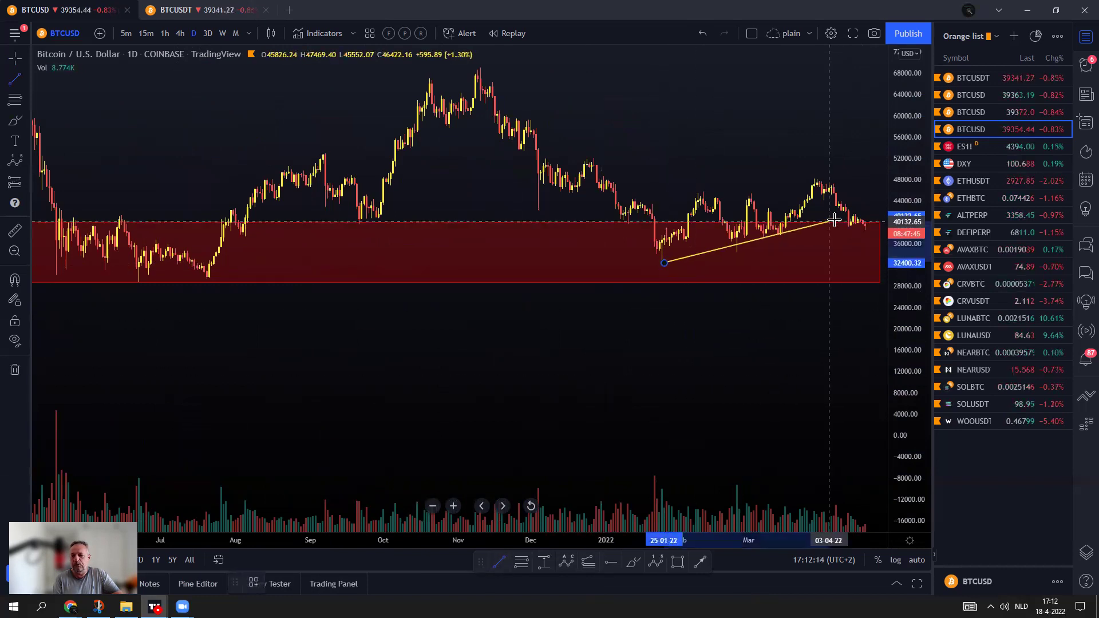
{"action": "left_click", "coordinate": [886, 208]}
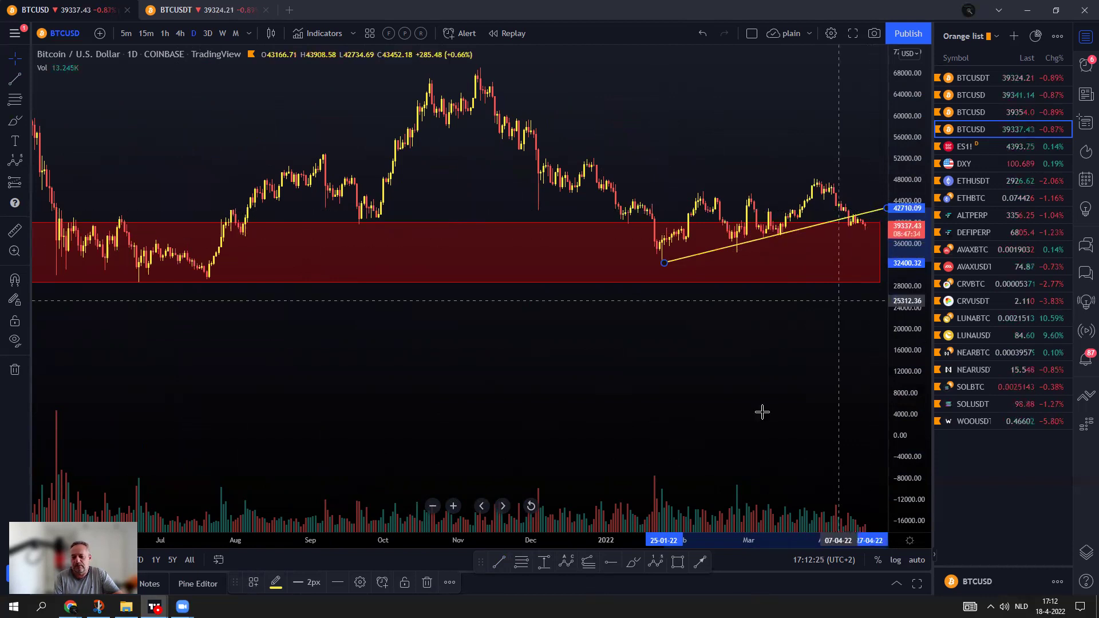
{"action": "left_click", "coordinate": [427, 582]}
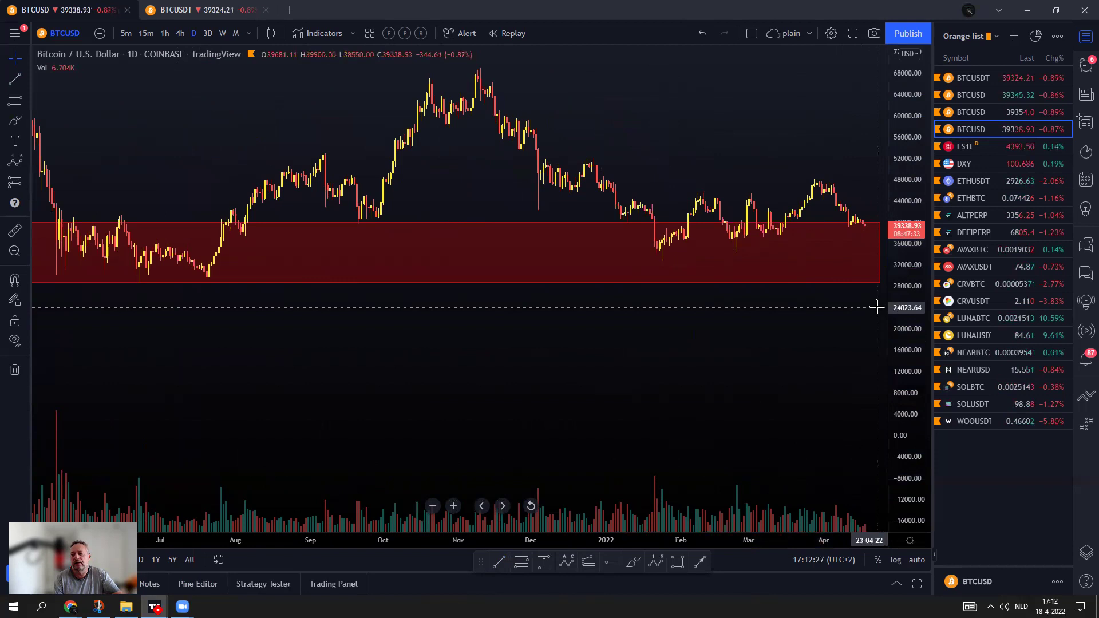
Brush a drop to about 26,600, a circle around the June–July 2021 lows and a rebound to about 42,200, then undo all strokes.
{"action": "scroll", "coordinate": [864, 288], "scroll_direction": "down", "scroll_amount": 1}
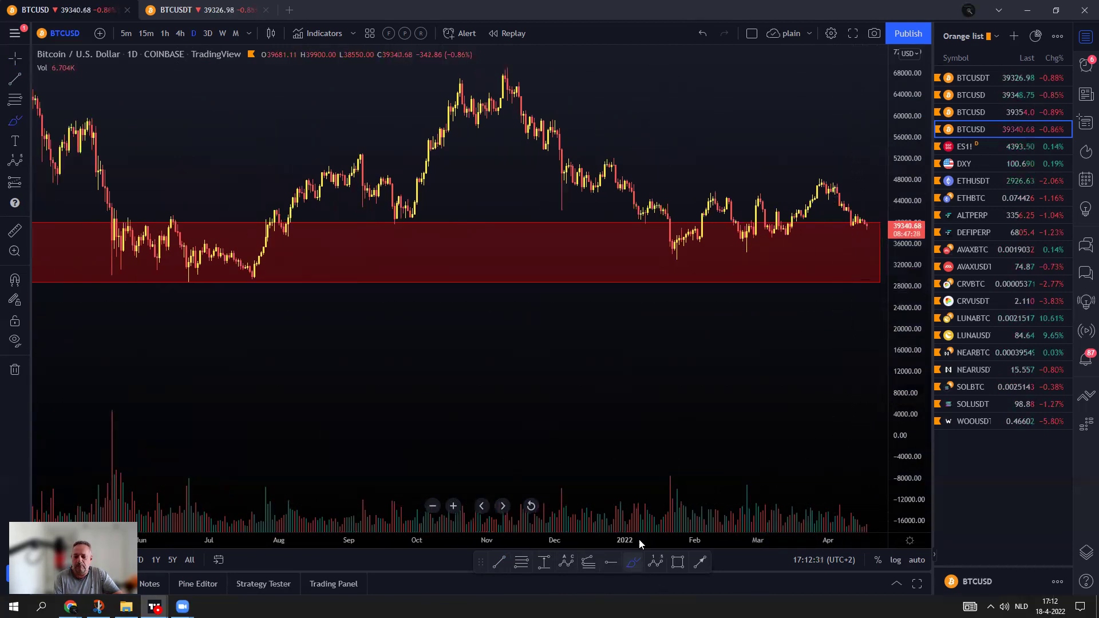
{"action": "left_click_drag", "start_coordinate": [858, 220], "coordinate": [871, 294]}
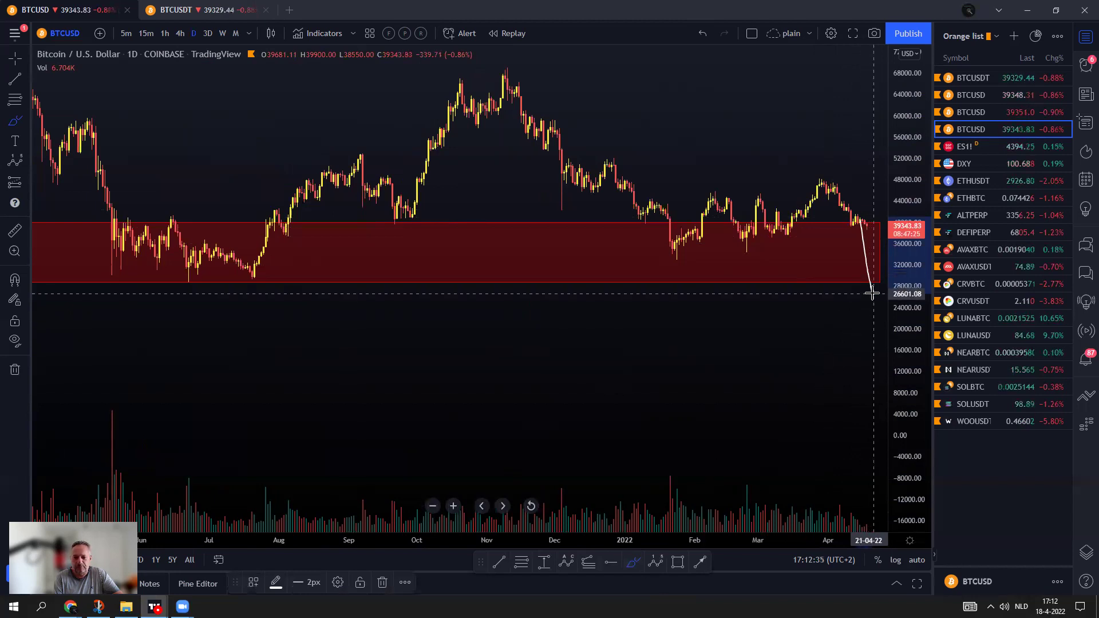
{"action": "mouse_move", "coordinate": [249, 272]}
{"action": "left_mouse_down"}
{"action": "mouse_move", "coordinate": [165, 277]}
{"action": "mouse_move", "coordinate": [232, 300]}
{"action": "mouse_move", "coordinate": [250, 269]}
{"action": "left_mouse_up"}
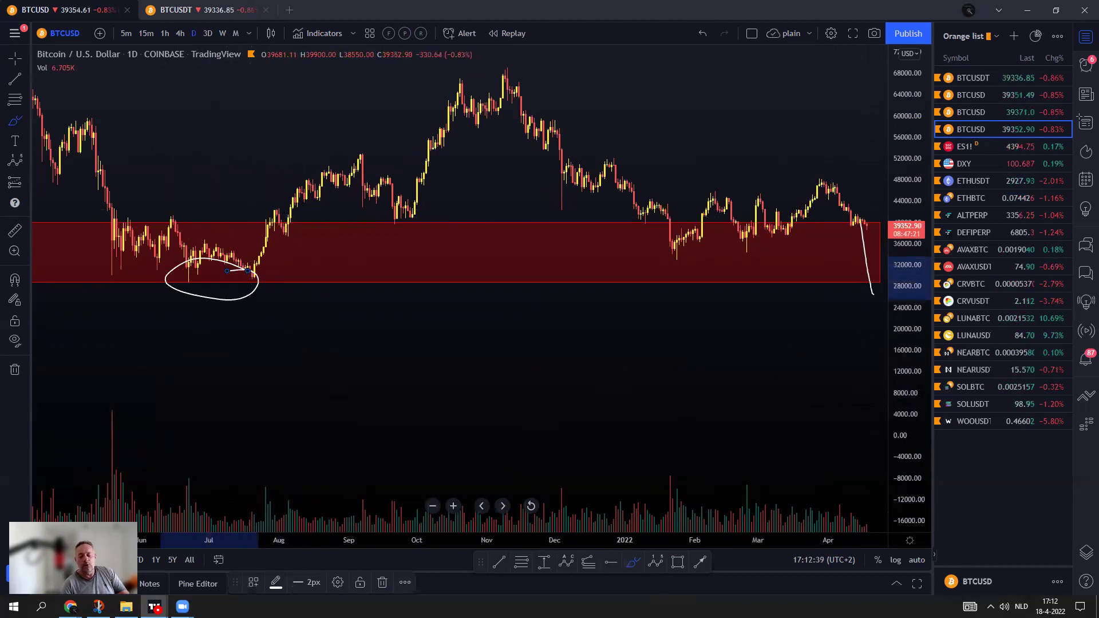
{"action": "left_click_drag", "start_coordinate": [870, 297], "coordinate": [866, 212]}
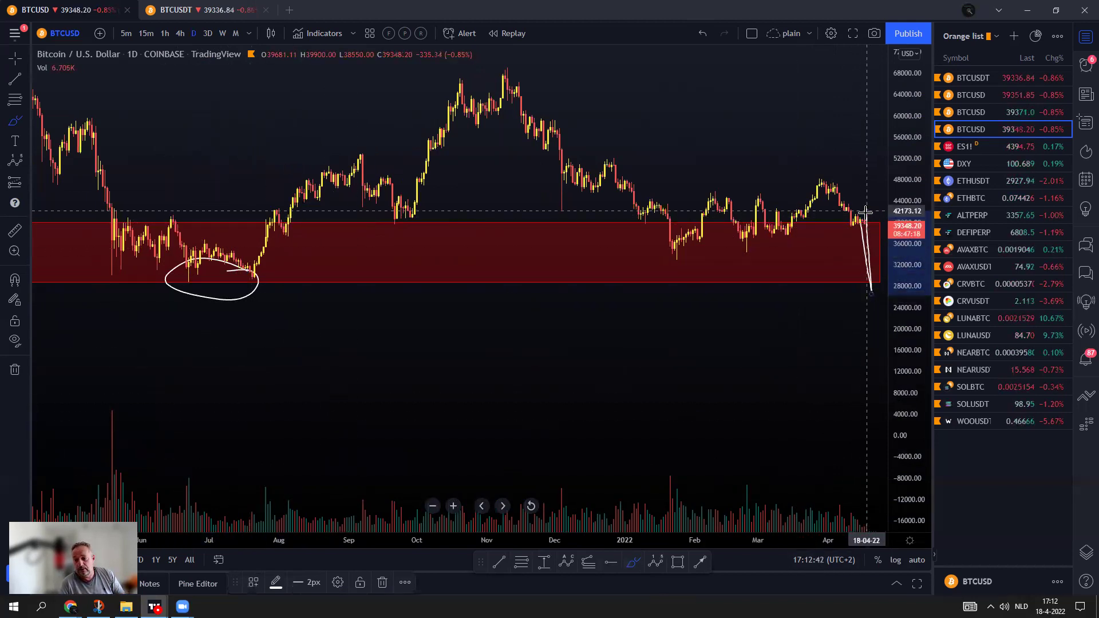
{"action": "left_click", "coordinate": [703, 39]}
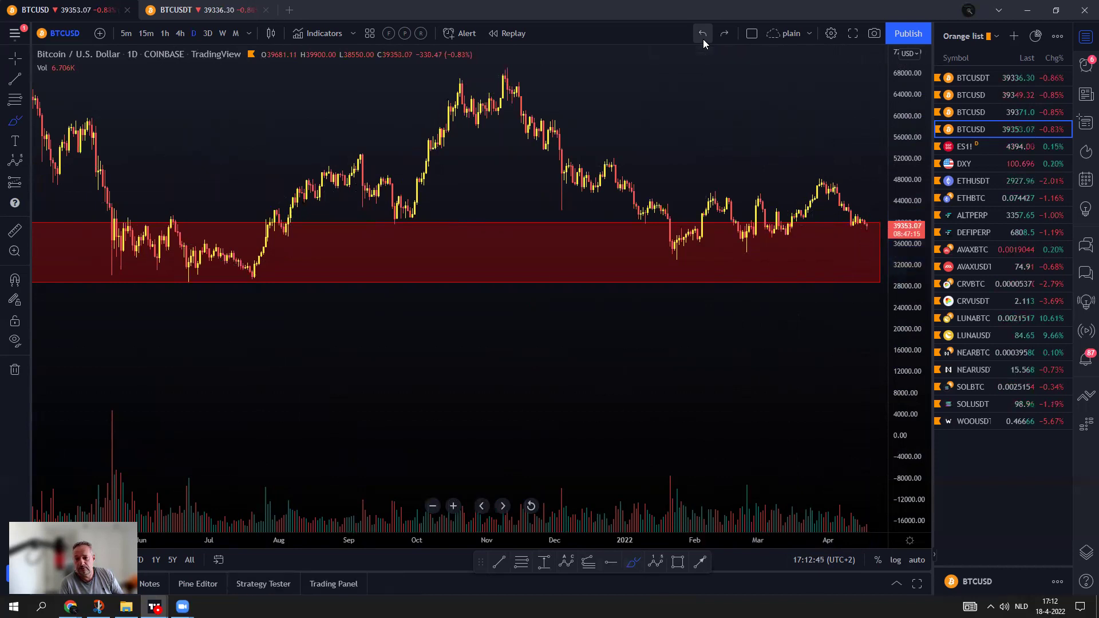
{"action": "key", "text": "Escape"}
Delete the red rectangle marking the support zone.
{"action": "left_click", "coordinate": [823, 285]}
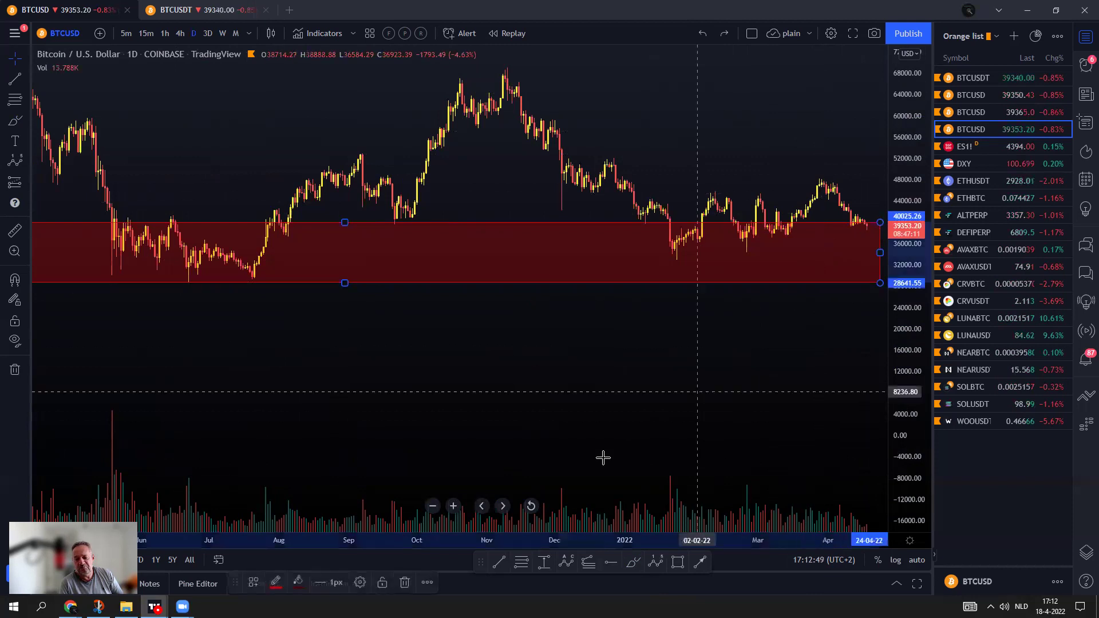
{"action": "left_click", "coordinate": [405, 582]}
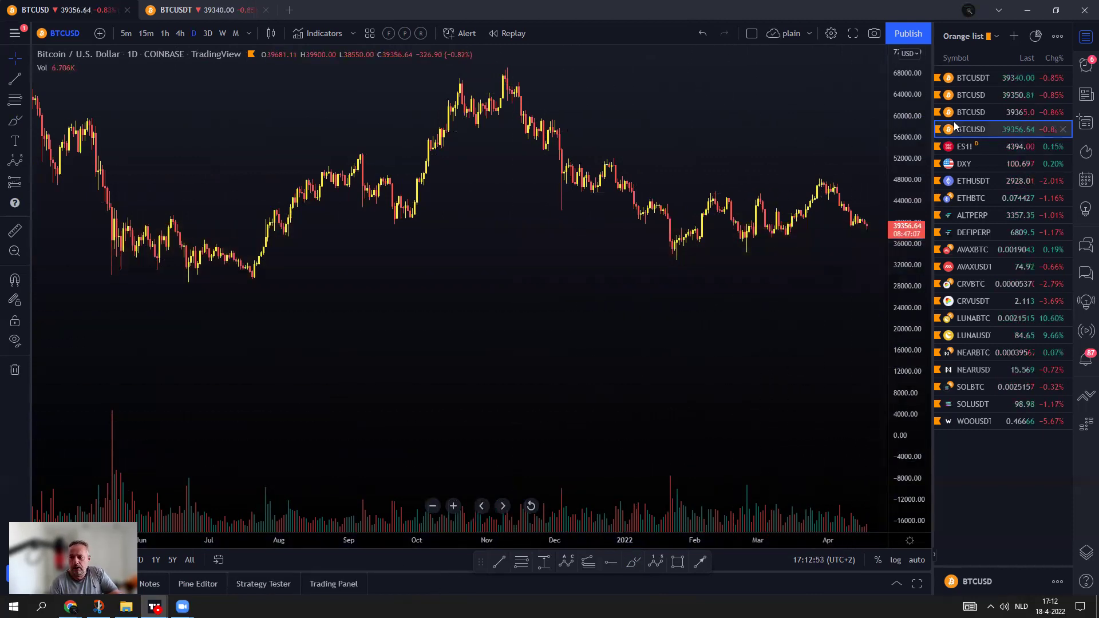
Open the Bitfinex BTCUSD chart and frame the price action since August 2021 together with the red rising channel.
{"action": "left_click", "coordinate": [971, 113]}
{"action": "scroll", "coordinate": [813, 320], "scroll_direction": "up", "scroll_amount": 2}
{"action": "left_click_drag", "start_coordinate": [865, 388], "coordinate": [773, 417]}
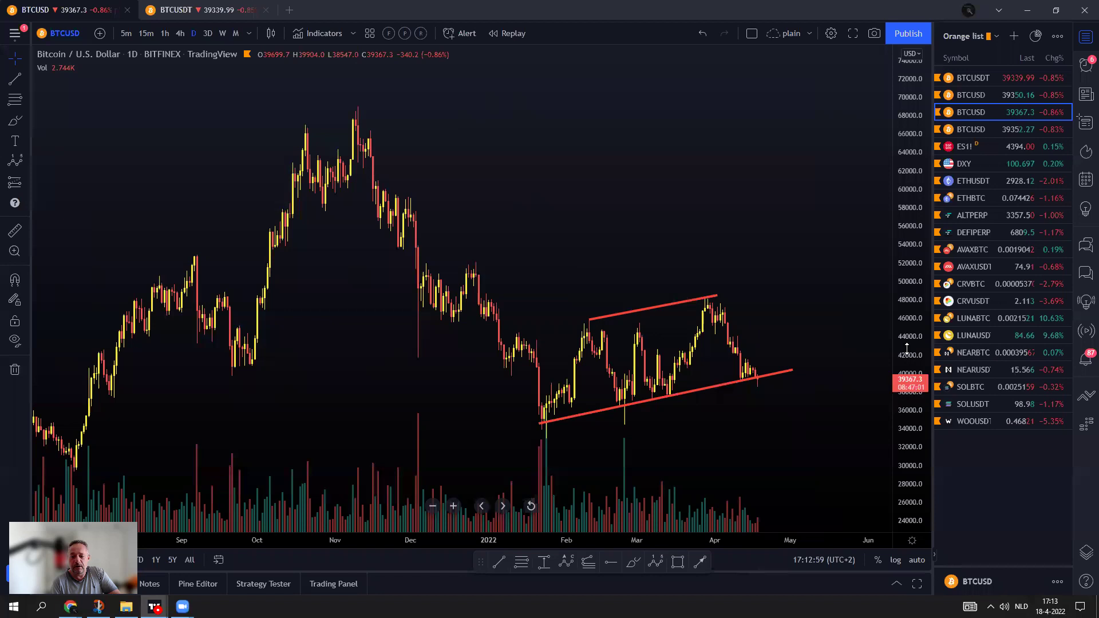
{"action": "left_click_drag", "start_coordinate": [831, 421], "coordinate": [832, 383]}
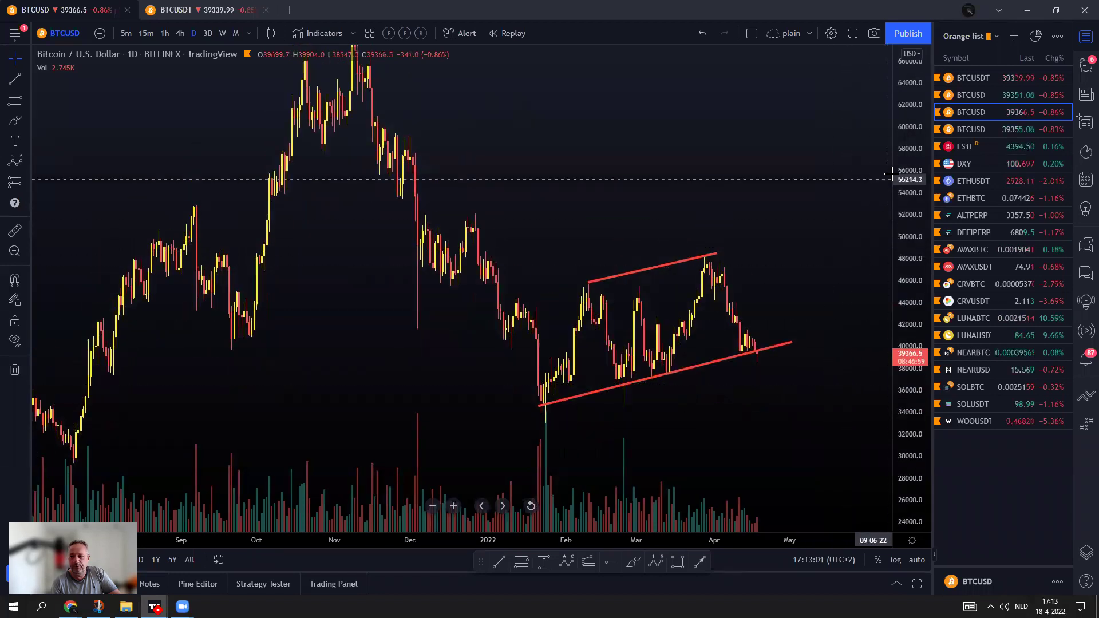
{"action": "left_click_drag", "start_coordinate": [905, 167], "coordinate": [906, 195]}
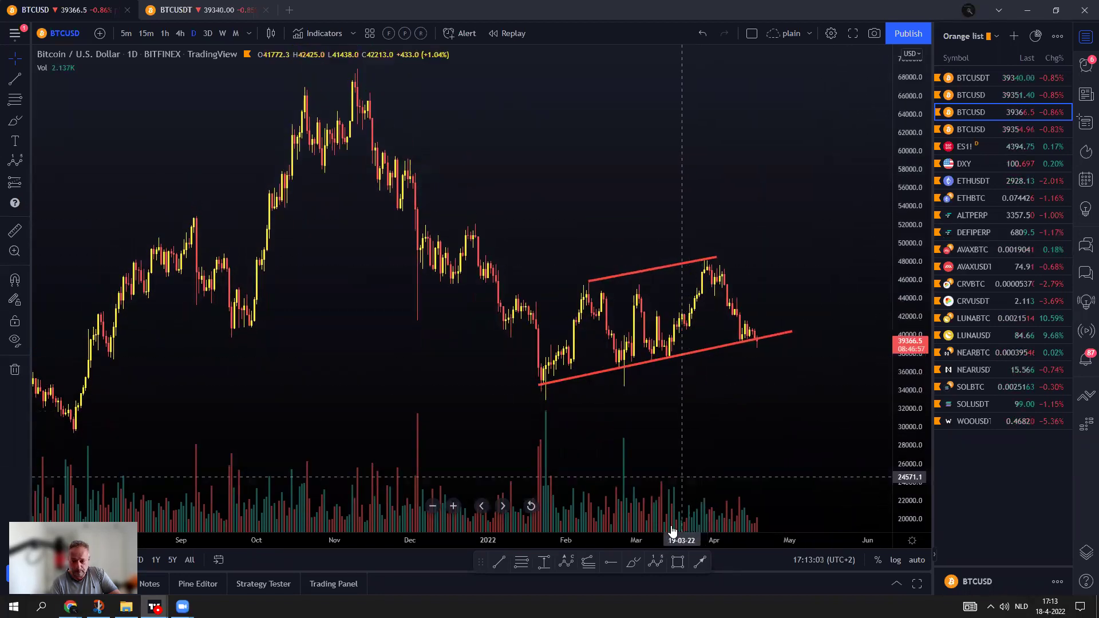
Brush the decline from about 65,000 to 35,000, the swings inside the channel up to about 47,700, and a circle around the mid-April lows.
{"action": "left_click", "coordinate": [628, 565]}
{"action": "mouse_move", "coordinate": [353, 104]}
{"action": "left_mouse_down"}
{"action": "mouse_move", "coordinate": [417, 117]}
{"action": "mouse_move", "coordinate": [529, 285]}
{"action": "mouse_move", "coordinate": [551, 380]}
{"action": "mouse_move", "coordinate": [604, 268]}
{"action": "mouse_move", "coordinate": [668, 357]}
{"action": "mouse_move", "coordinate": [697, 264]}
{"action": "left_mouse_up"}
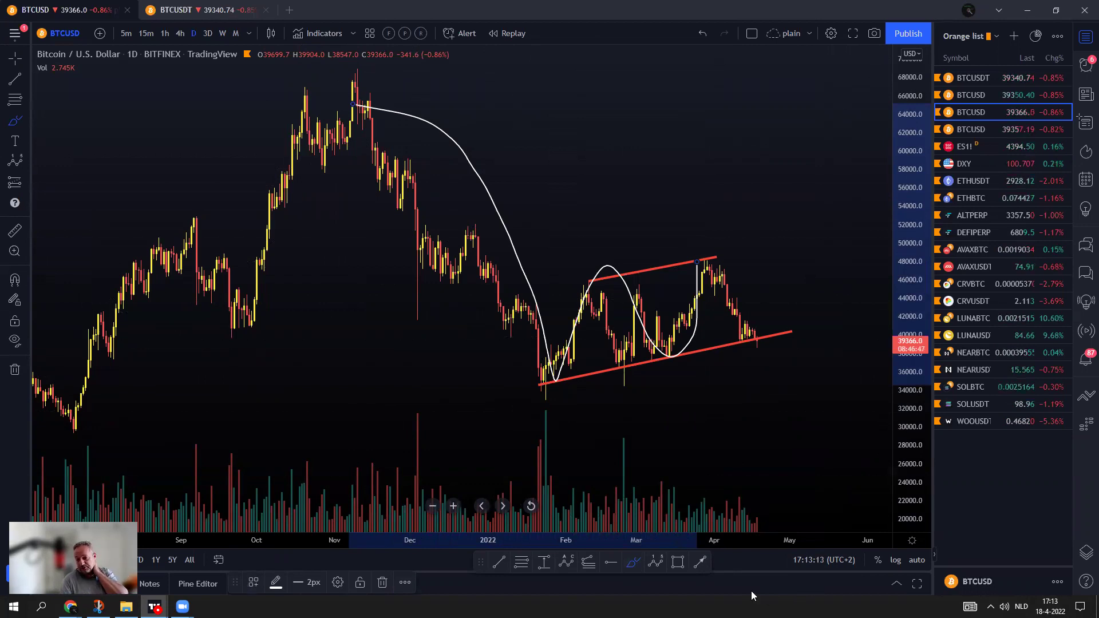
{"action": "mouse_move", "coordinate": [763, 340]}
{"action": "left_mouse_down"}
{"action": "mouse_move", "coordinate": [746, 347]}
{"action": "mouse_move", "coordinate": [761, 335]}
{"action": "left_mouse_up"}
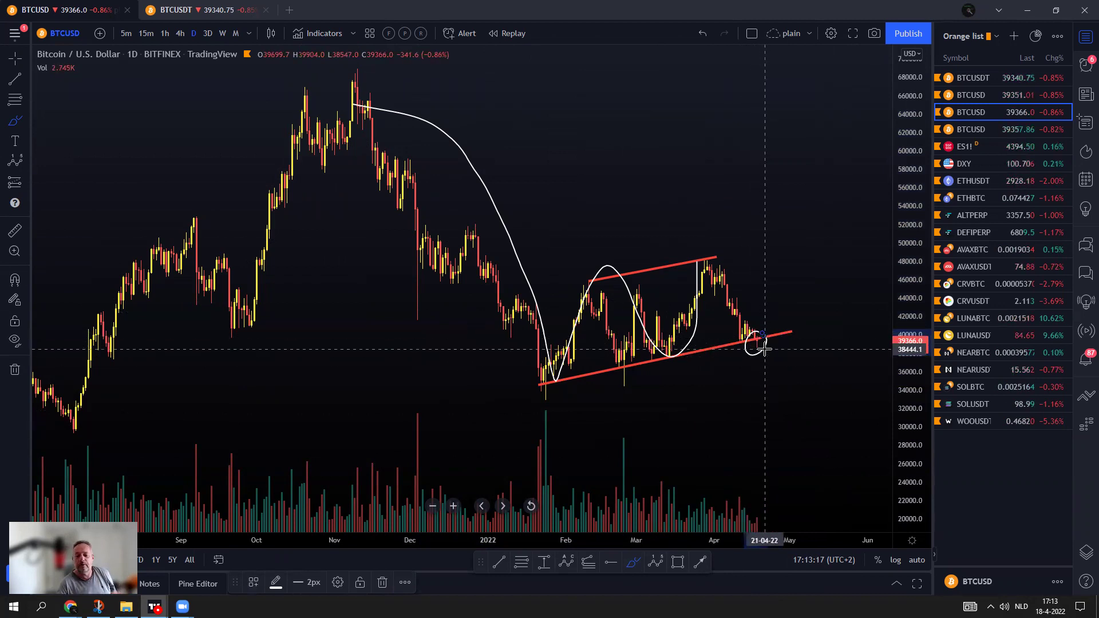
Move the channel's lower trend line down so it runs from about 32,425 on 21 January 2022 to about 38,269 on 2 May 2022.
{"action": "left_click", "coordinate": [709, 364]}
{"action": "left_click_drag", "start_coordinate": [709, 364], "coordinate": [709, 373]}
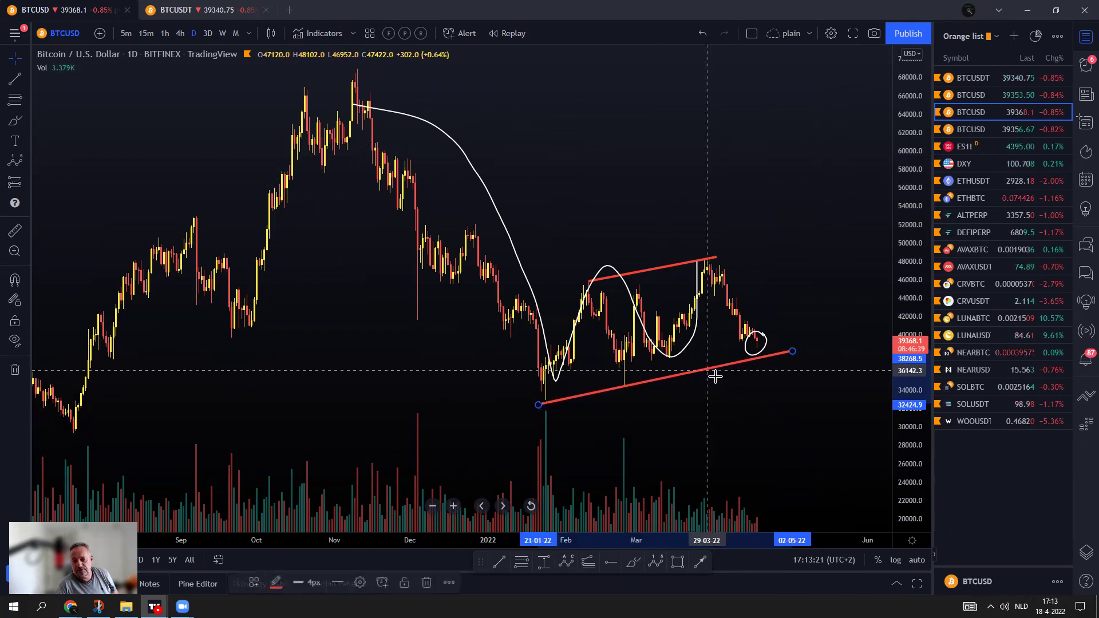
Delete the brushed circle and the long white brush stroke over the price action.
{"action": "left_click", "coordinate": [763, 355]}
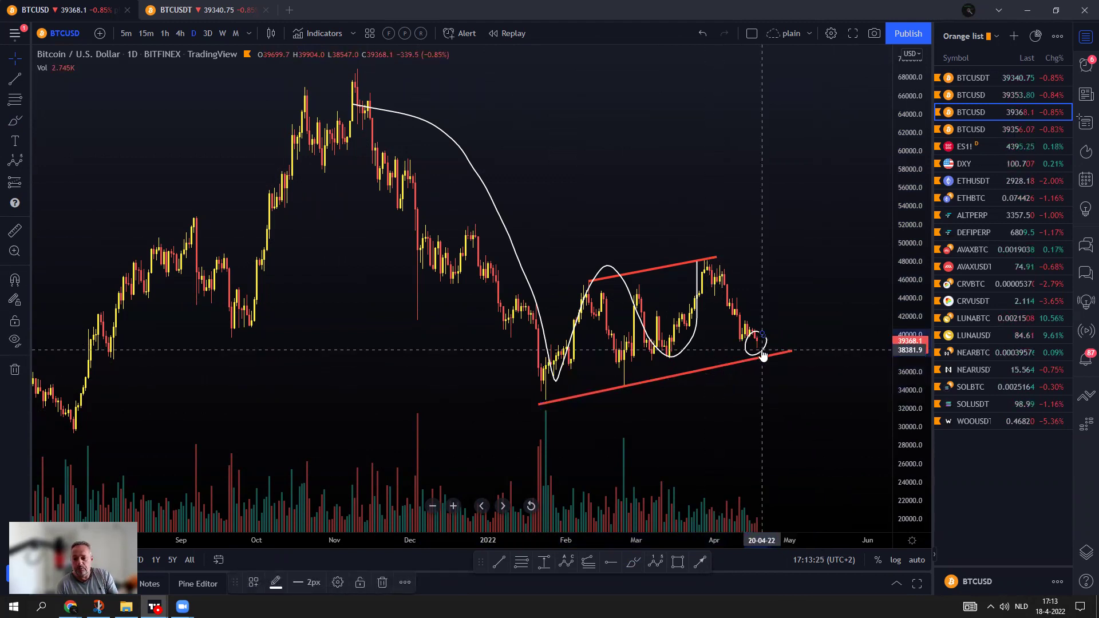
{"action": "key", "text": "Delete"}
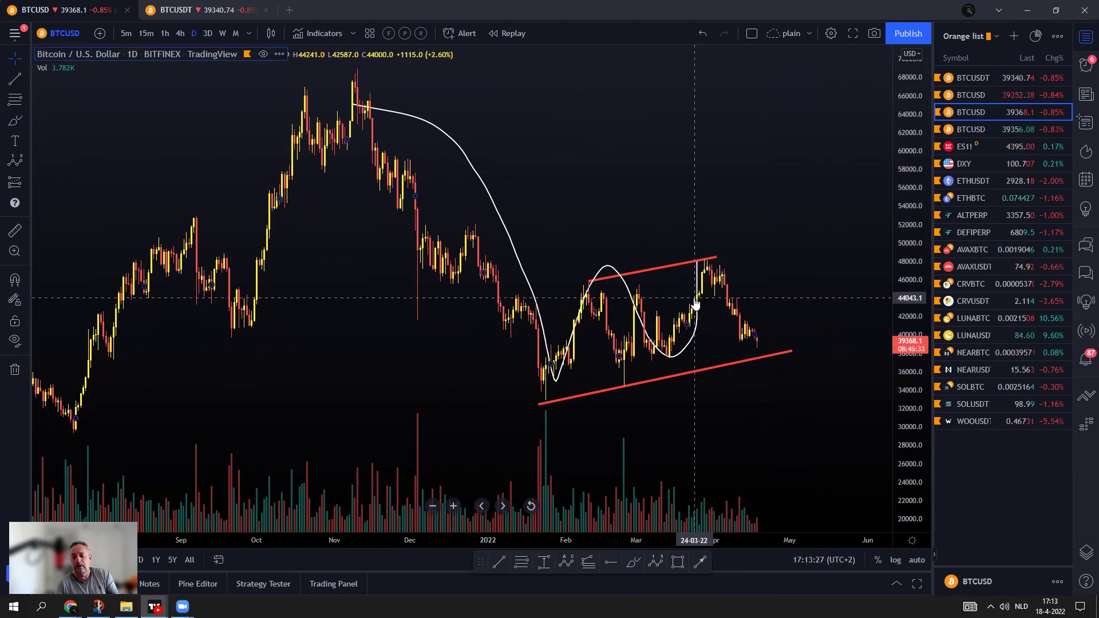
{"action": "left_click", "coordinate": [695, 303]}
{"action": "key", "text": "Delete"}
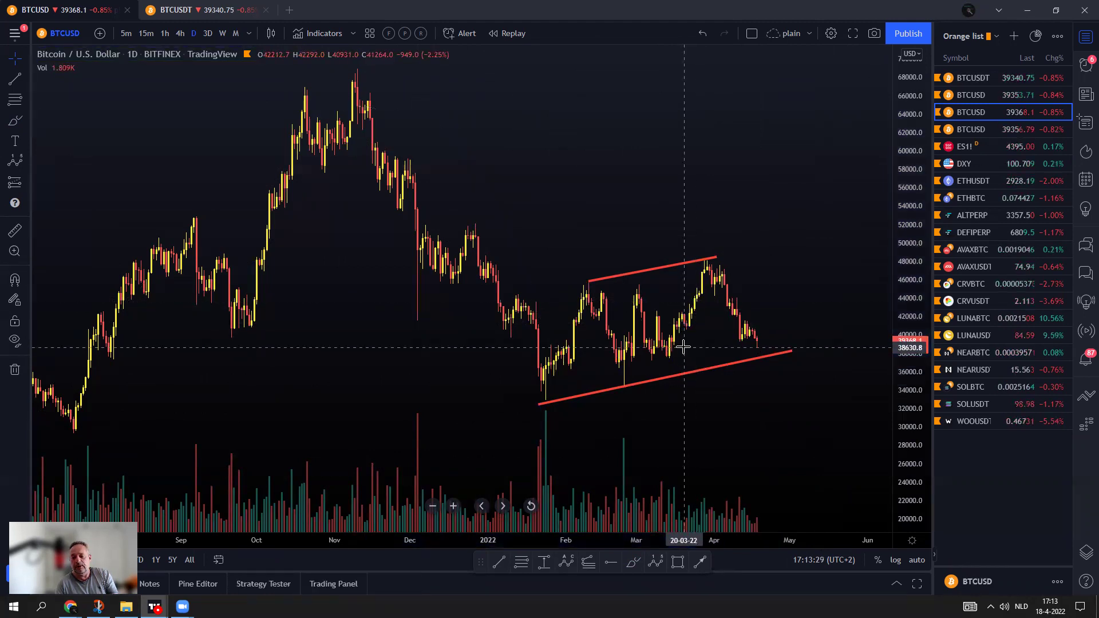
Start a falling trend line across the volume bars from 25 January 2022 towards 1 May 2022, then discard it.
{"action": "scroll", "coordinate": [782, 407], "scroll_direction": "down", "scroll_amount": 2}
{"action": "scroll", "coordinate": [782, 407], "scroll_direction": "down", "scroll_amount": 1}
{"action": "scroll", "coordinate": [796, 420], "scroll_direction": "up", "scroll_amount": 2}
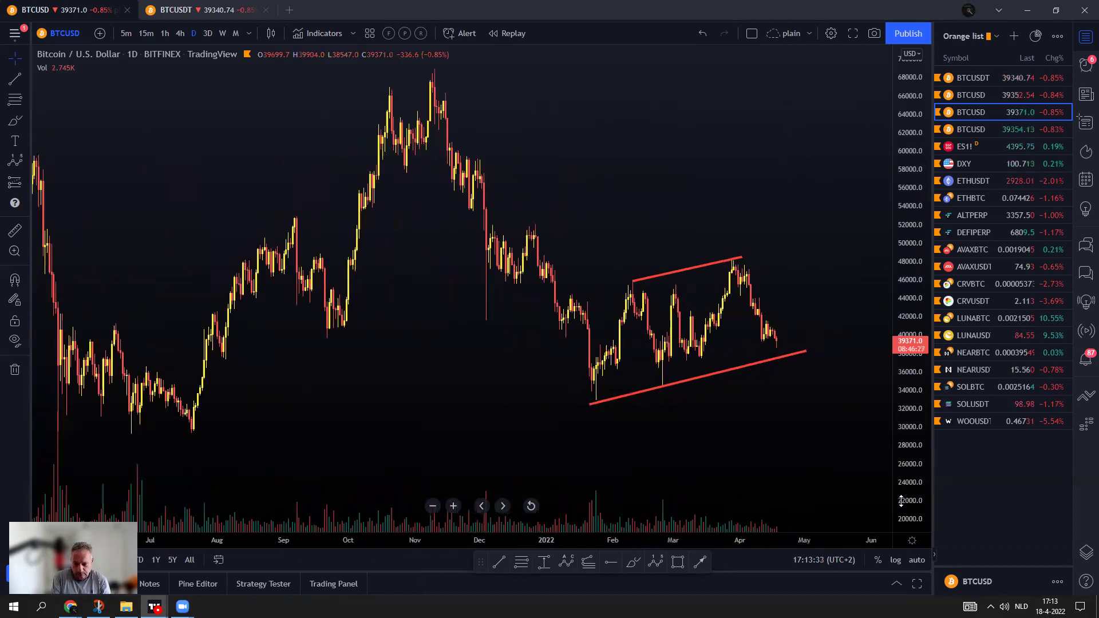
{"action": "left_click", "coordinate": [498, 562]}
{"action": "left_click", "coordinate": [597, 514]}
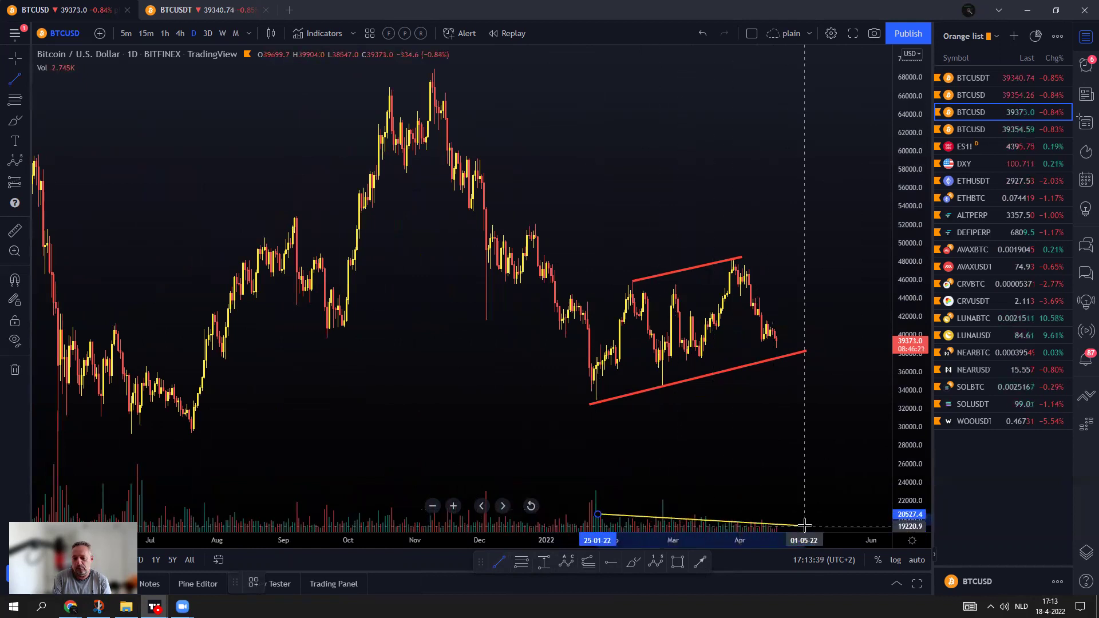
{"action": "key", "text": "Escape"}
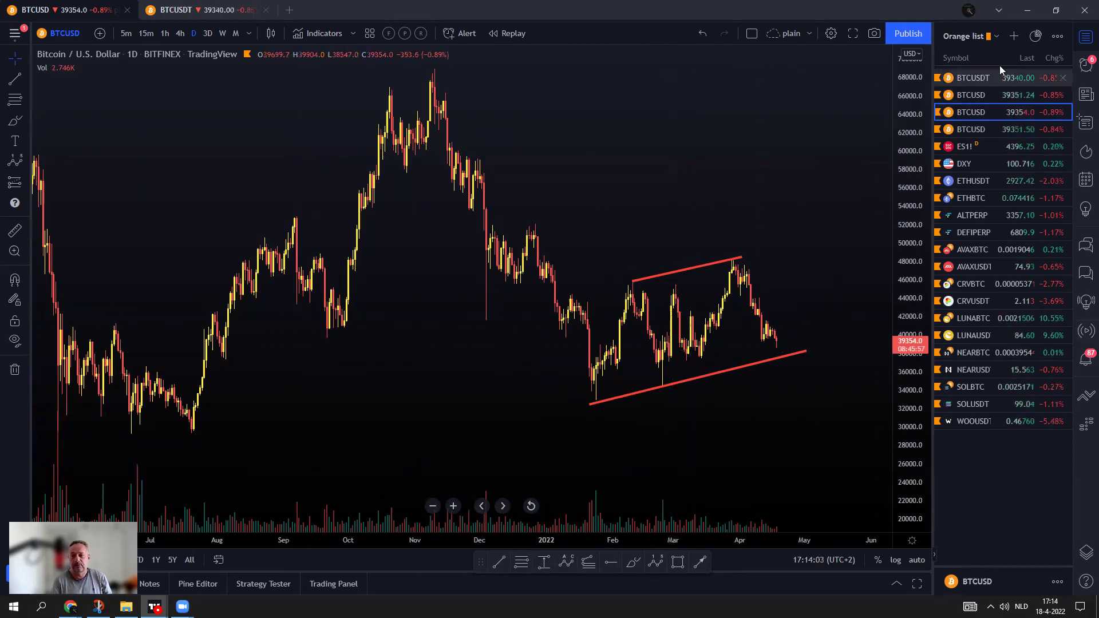
Open the Binance BTCUSDT chart and remove its volume indicator.
{"action": "left_click", "coordinate": [974, 83]}
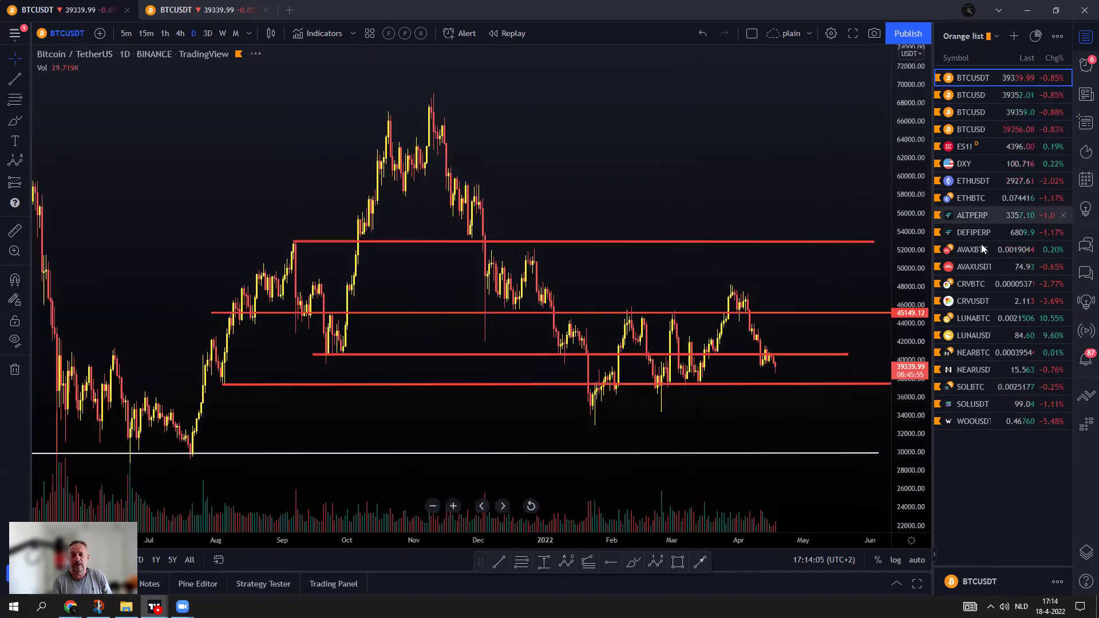
{"action": "scroll", "coordinate": [804, 458], "scroll_direction": "down", "scroll_amount": 3}
{"action": "scroll", "coordinate": [805, 464], "scroll_direction": "down", "scroll_amount": 2}
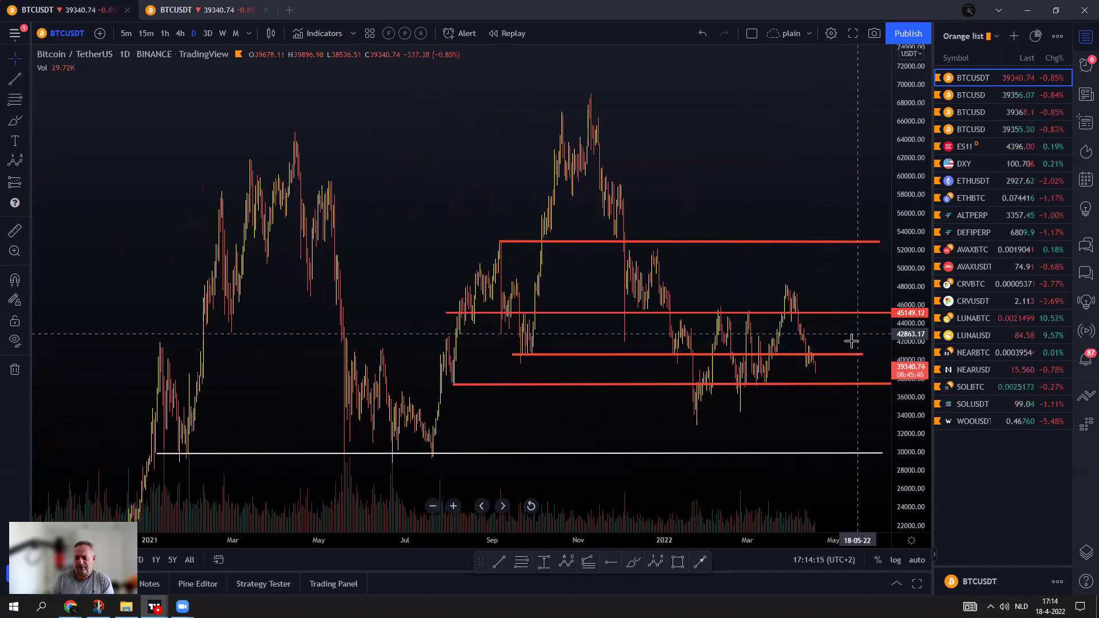
{"action": "scroll", "coordinate": [804, 382], "scroll_direction": "up", "scroll_amount": 4}
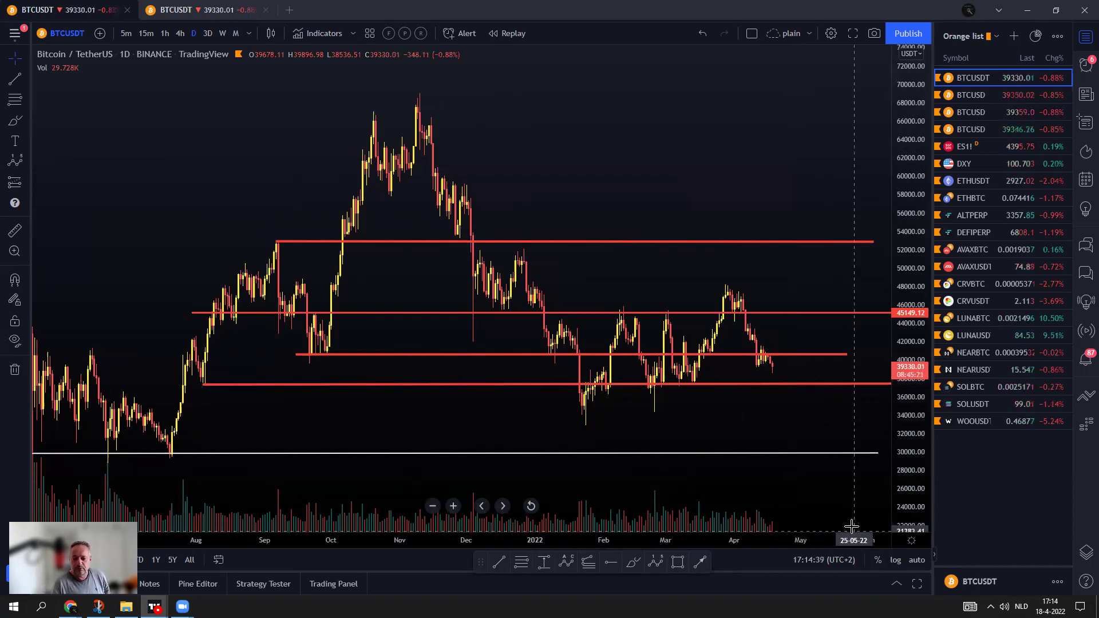
{"action": "scroll", "coordinate": [753, 483], "scroll_direction": "up", "scroll_amount": 2}
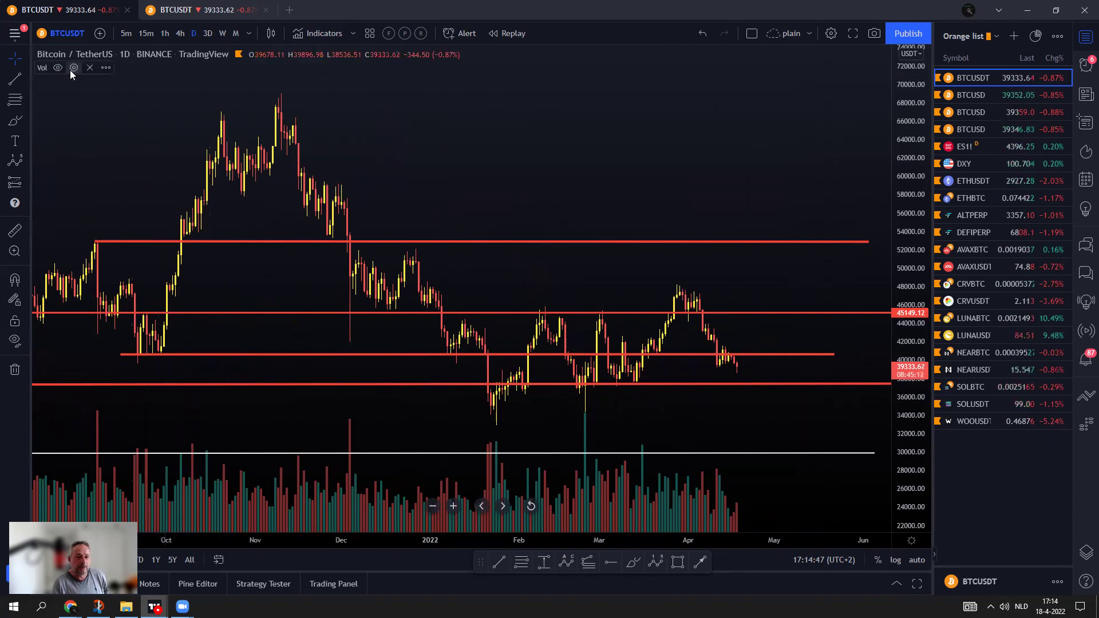
{"action": "left_click", "coordinate": [90, 67]}
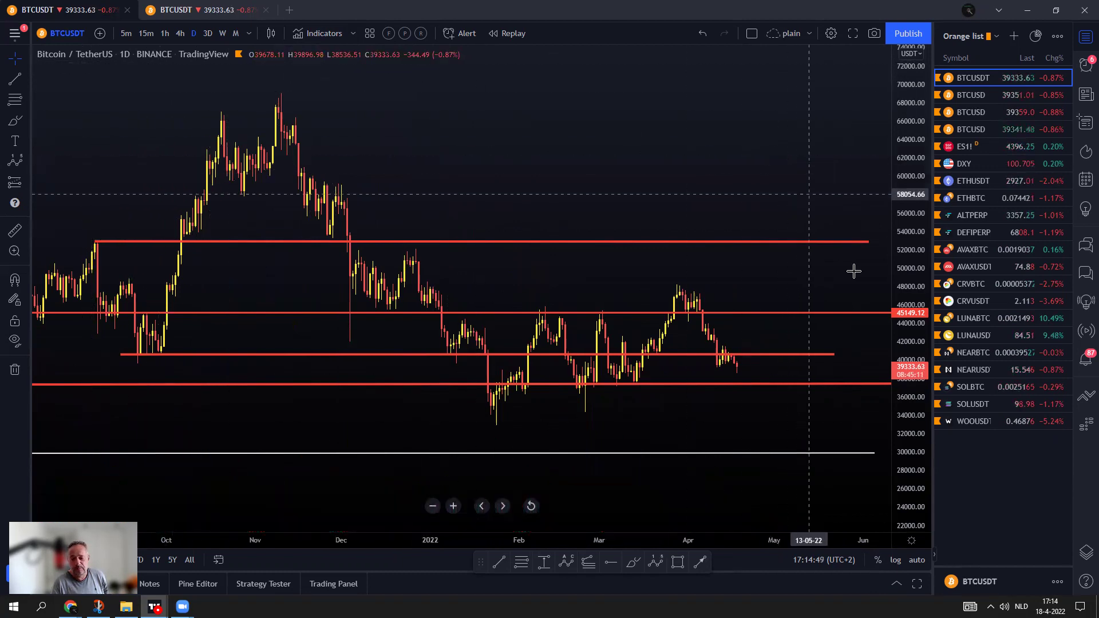
Brush two zigzag paths from the January low to about 44,500 and 48,200 in late March, then undo both strokes.
{"action": "scroll", "coordinate": [881, 321], "scroll_direction": "down", "scroll_amount": 3}
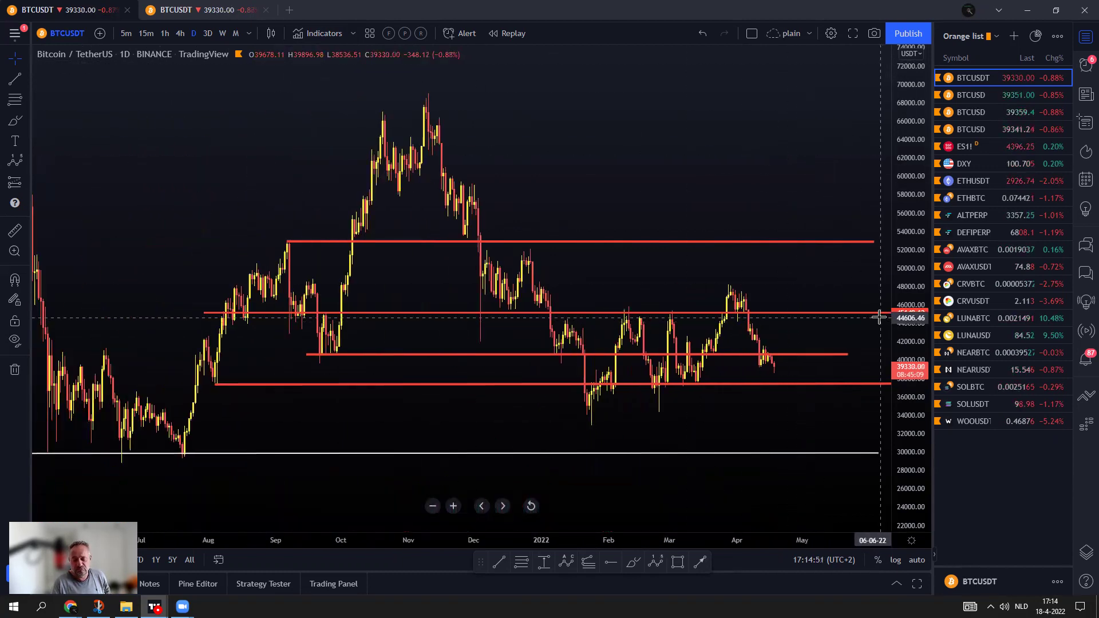
{"action": "scroll", "coordinate": [877, 317], "scroll_direction": "up", "scroll_amount": 3}
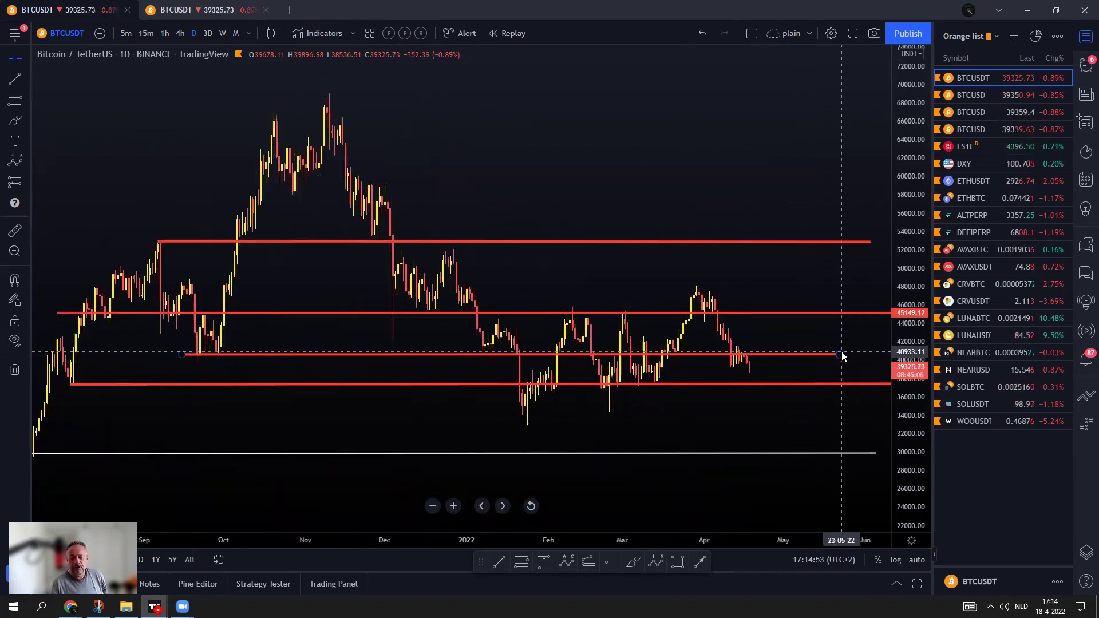
{"action": "left_click", "coordinate": [631, 562]}
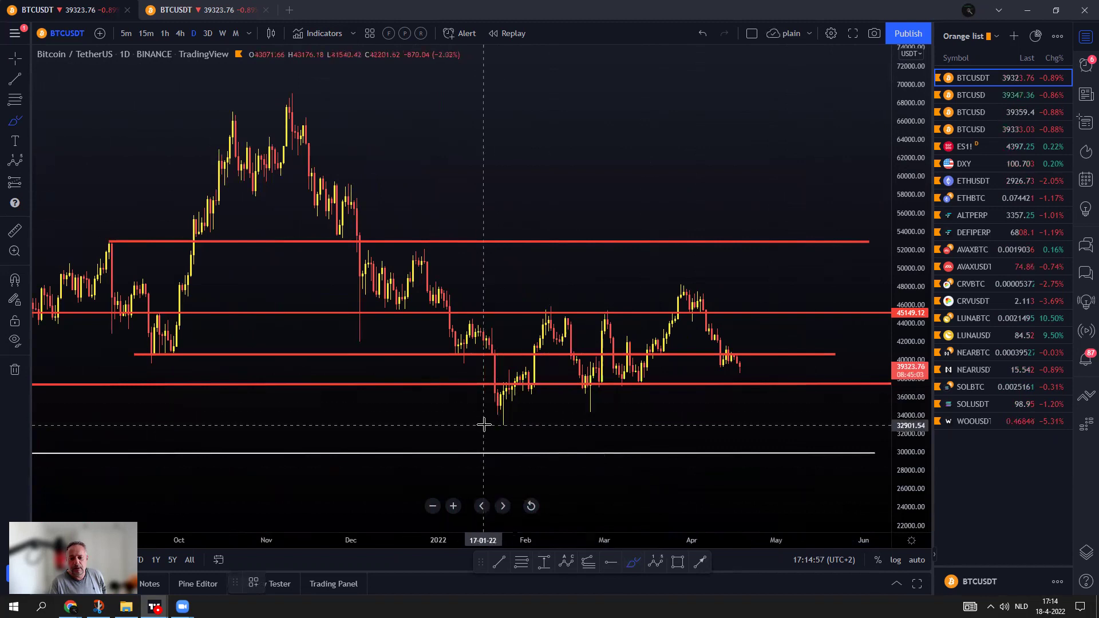
{"action": "mouse_move", "coordinate": [514, 419]}
{"action": "left_mouse_down"}
{"action": "mouse_move", "coordinate": [558, 382]}
{"action": "mouse_move", "coordinate": [562, 330]}
{"action": "mouse_move", "coordinate": [604, 400]}
{"action": "mouse_move", "coordinate": [680, 310]}
{"action": "mouse_move", "coordinate": [652, 343]}
{"action": "mouse_move", "coordinate": [681, 319]}
{"action": "left_mouse_up"}
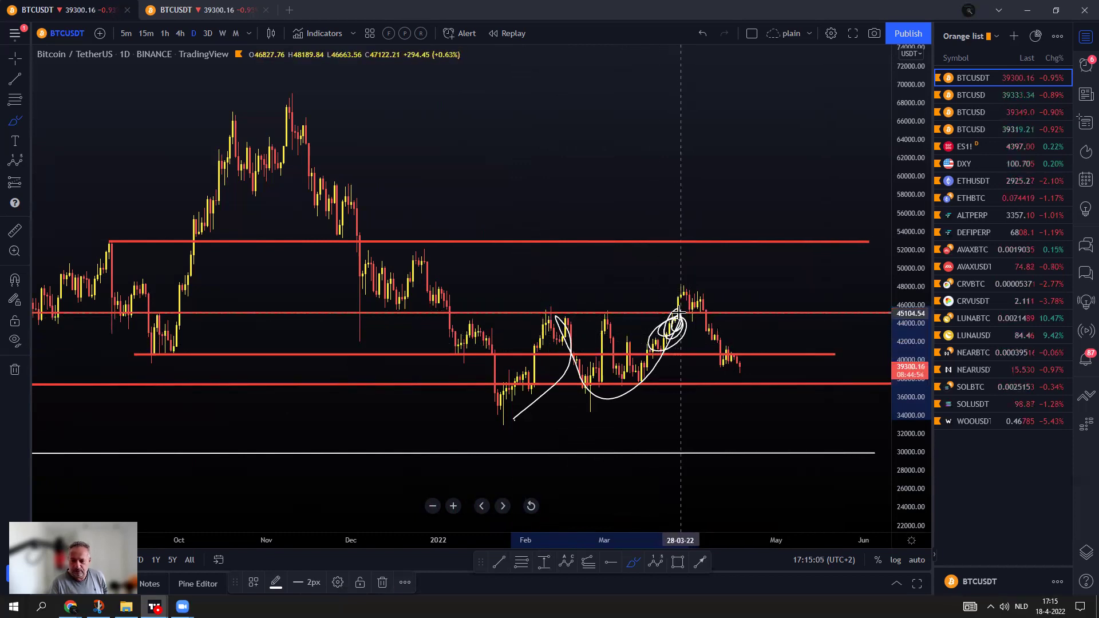
{"action": "mouse_move", "coordinate": [503, 411]}
{"action": "left_mouse_down"}
{"action": "mouse_move", "coordinate": [556, 316]}
{"action": "mouse_move", "coordinate": [588, 392]}
{"action": "mouse_move", "coordinate": [598, 344]}
{"action": "mouse_move", "coordinate": [689, 285]}
{"action": "left_mouse_up"}
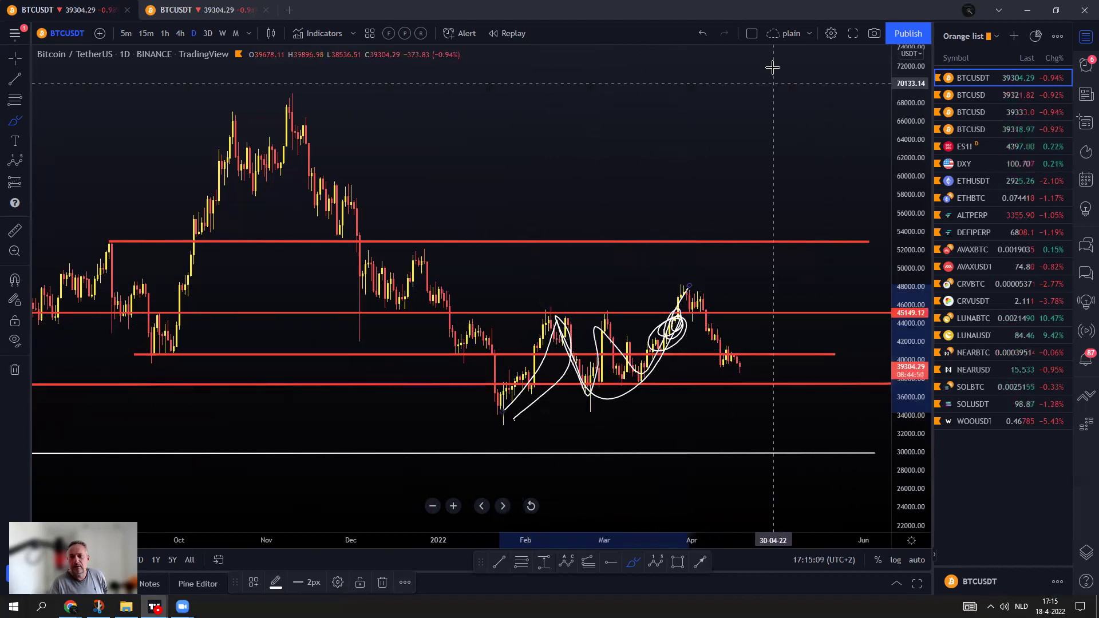
{"action": "left_click", "coordinate": [703, 35]}
{"action": "left_click", "coordinate": [703, 36]}
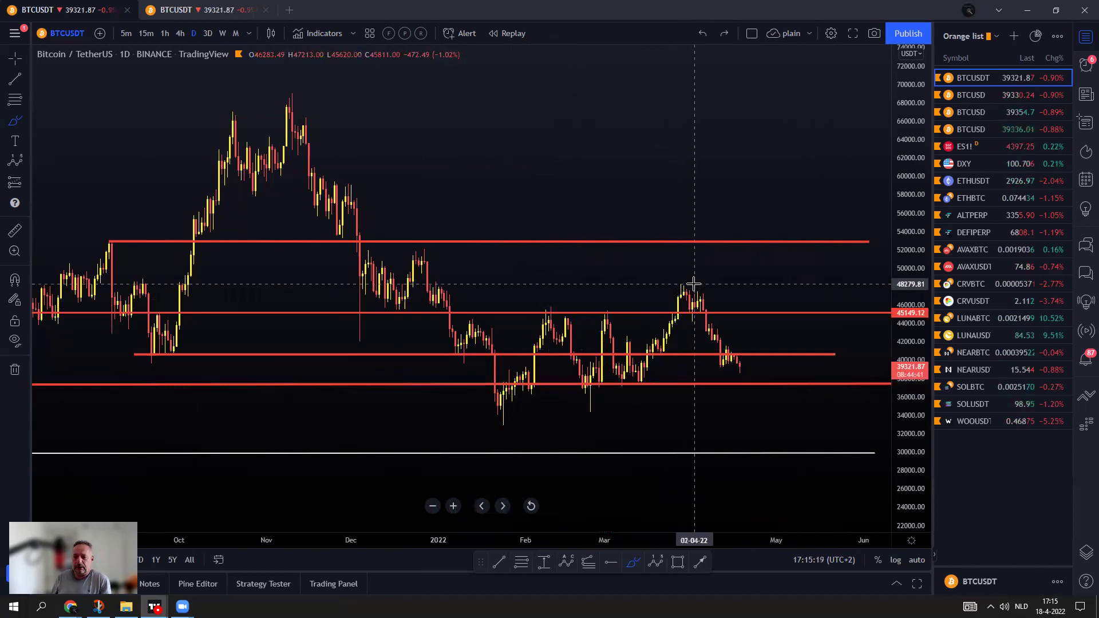
Brush a path from the late-March high to about 44,800 and a bounce from about 39,800 to 44,500, undoing each stroke.
{"action": "mouse_move", "coordinate": [677, 285]}
{"action": "left_mouse_down"}
{"action": "mouse_move", "coordinate": [692, 328]}
{"action": "mouse_move", "coordinate": [701, 298]}
{"action": "mouse_move", "coordinate": [717, 388]}
{"action": "mouse_move", "coordinate": [732, 355]}
{"action": "mouse_move", "coordinate": [738, 380]}
{"action": "mouse_move", "coordinate": [755, 373]}
{"action": "mouse_move", "coordinate": [739, 376]}
{"action": "mouse_move", "coordinate": [762, 315]}
{"action": "left_mouse_up"}
{"action": "left_click", "coordinate": [701, 33]}
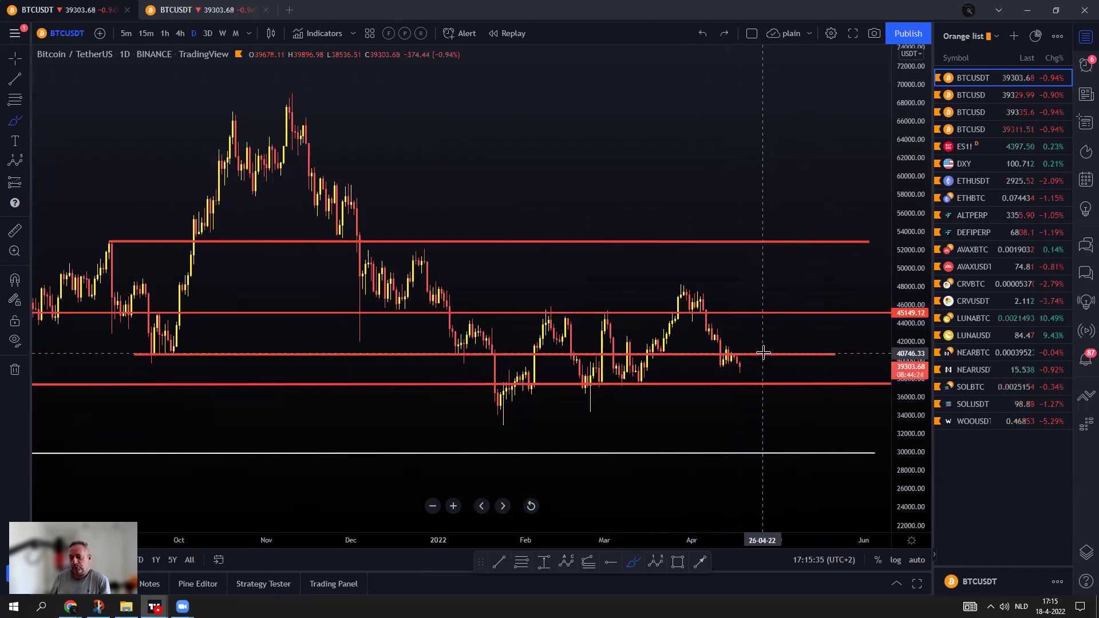
{"action": "mouse_move", "coordinate": [747, 362]}
{"action": "left_mouse_down"}
{"action": "mouse_move", "coordinate": [767, 347]}
{"action": "mouse_move", "coordinate": [770, 319]}
{"action": "left_mouse_up"}
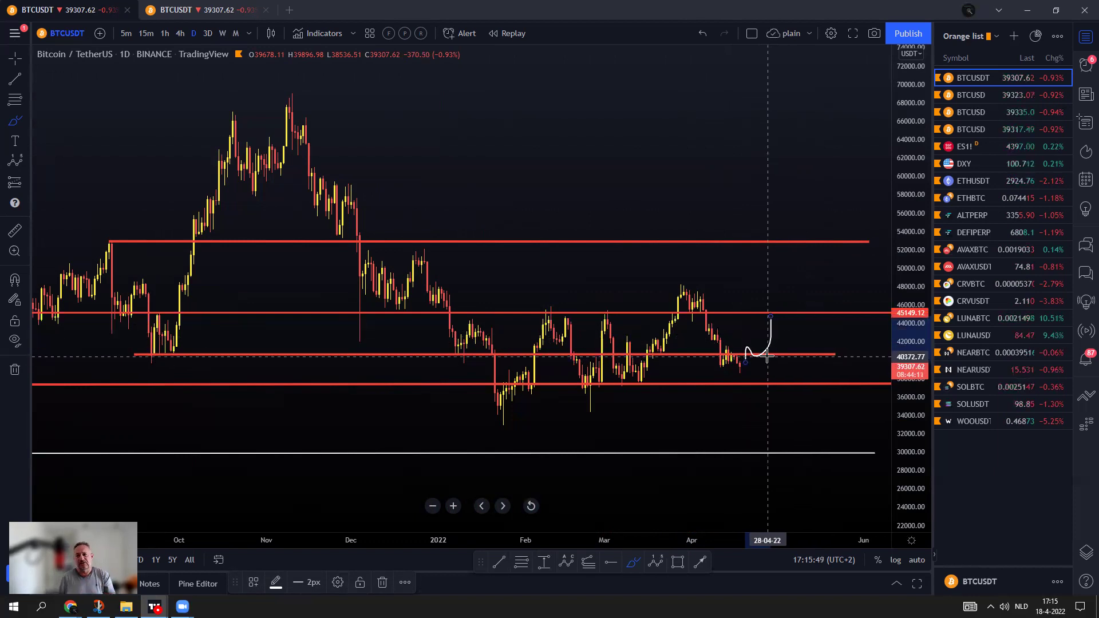
{"action": "left_click", "coordinate": [704, 34]}
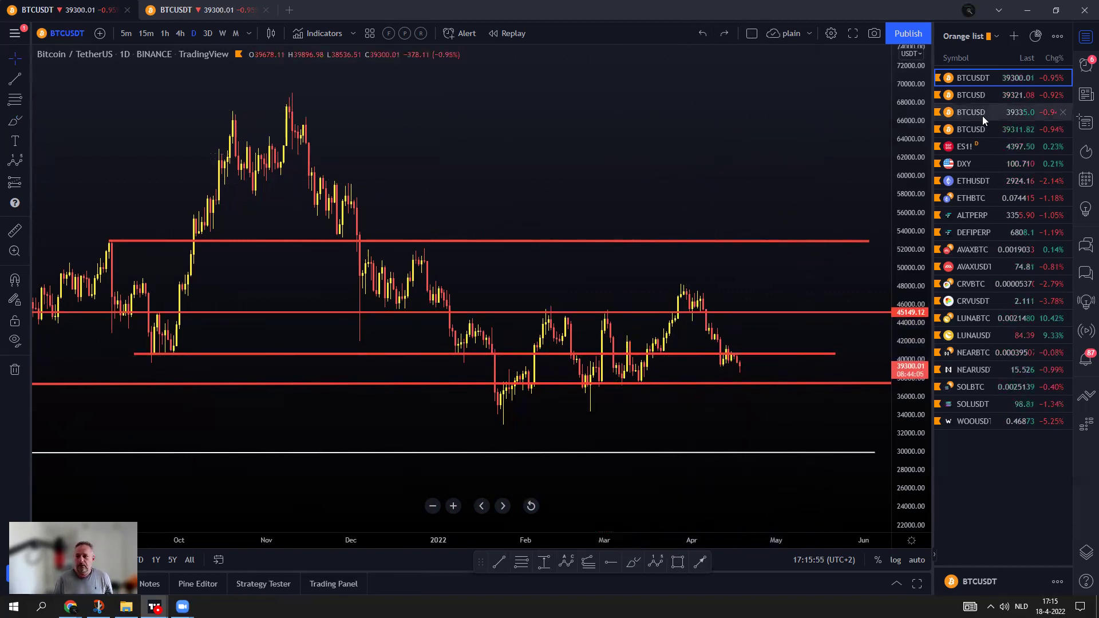
Open the ETHUSDT chart and bring the price action since summer 2021 into view.
{"action": "left_click", "coordinate": [975, 181]}
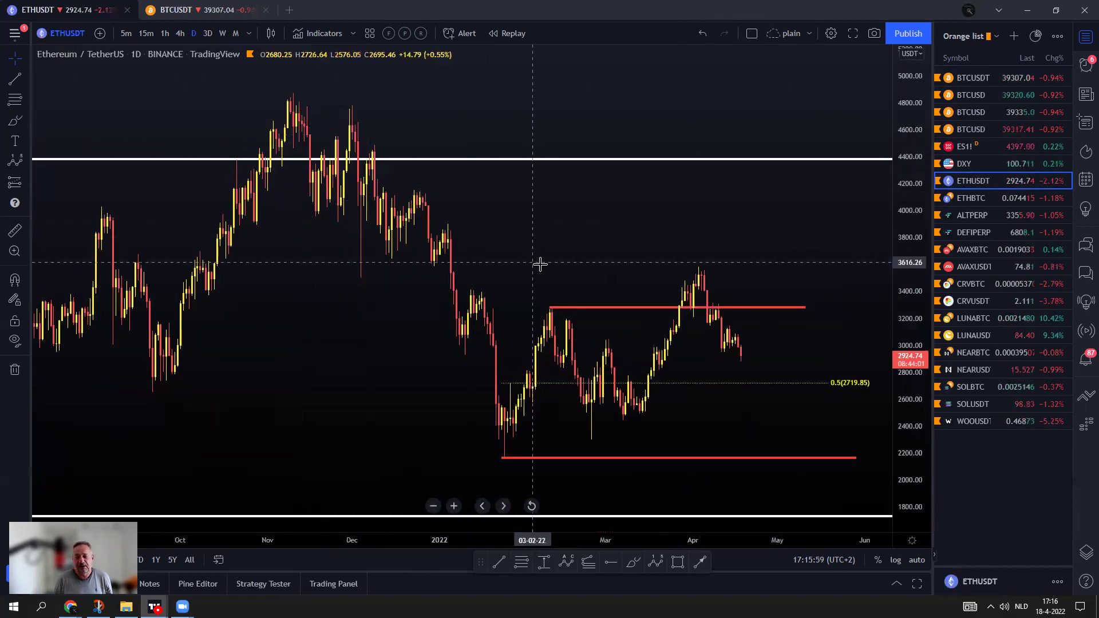
{"action": "scroll", "coordinate": [540, 264], "scroll_direction": "down", "scroll_amount": 2}
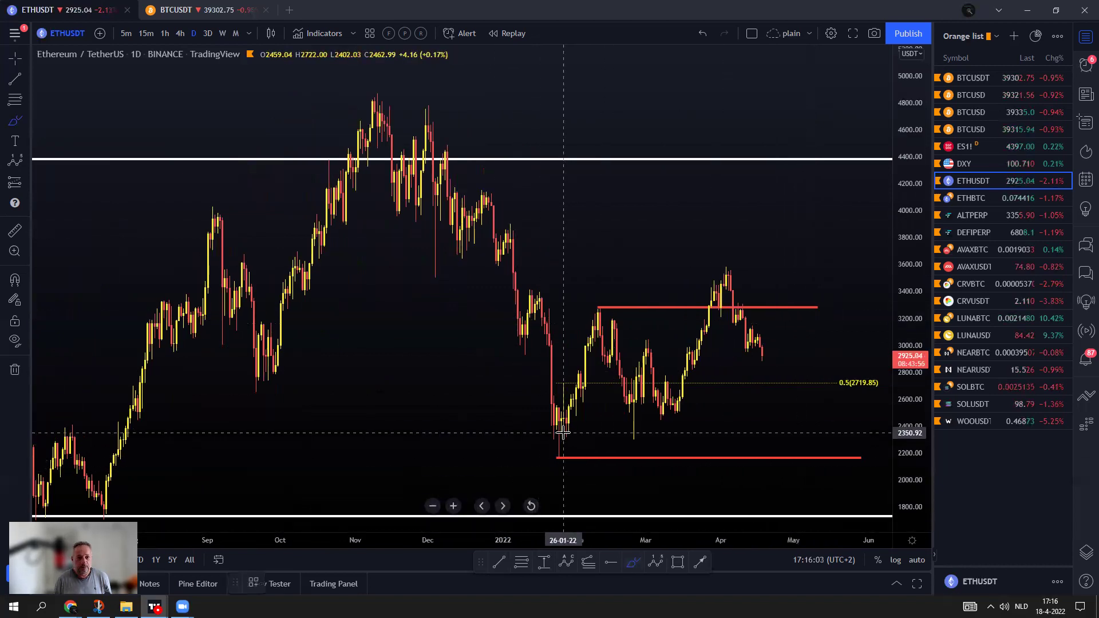
Brush the November-to-January decline and the three-leg rebound from about 2,150 to 3,550, then undo all strokes.
{"action": "mouse_move", "coordinate": [550, 464]}
{"action": "left_mouse_down"}
{"action": "mouse_move", "coordinate": [599, 312]}
{"action": "mouse_move", "coordinate": [643, 411]}
{"action": "mouse_move", "coordinate": [703, 350]}
{"action": "mouse_move", "coordinate": [729, 269]}
{"action": "left_mouse_up"}
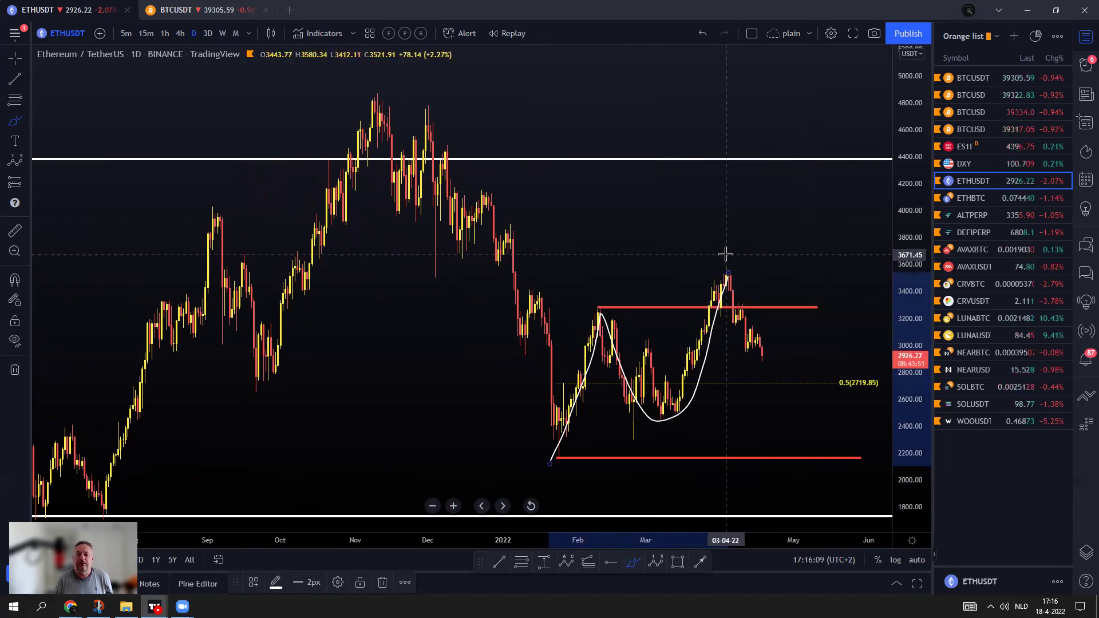
{"action": "mouse_move", "coordinate": [355, 92]}
{"action": "left_mouse_down"}
{"action": "mouse_move", "coordinate": [437, 156]}
{"action": "mouse_move", "coordinate": [539, 359]}
{"action": "mouse_move", "coordinate": [551, 456]}
{"action": "mouse_move", "coordinate": [601, 316]}
{"action": "mouse_move", "coordinate": [667, 417]}
{"action": "mouse_move", "coordinate": [714, 350]}
{"action": "mouse_move", "coordinate": [746, 269]}
{"action": "left_mouse_up"}
{"action": "scroll", "coordinate": [558, 457], "scroll_direction": "down", "scroll_amount": 1}
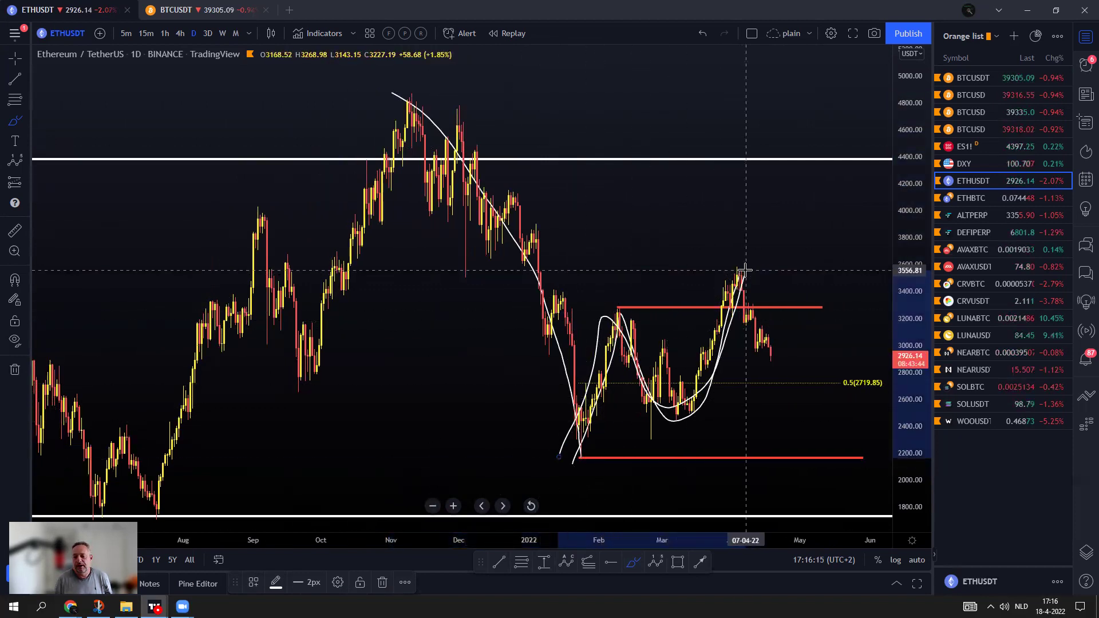
{"action": "left_click", "coordinate": [702, 33]}
{"action": "left_click", "coordinate": [703, 34]}
{"action": "left_click", "coordinate": [704, 34]}
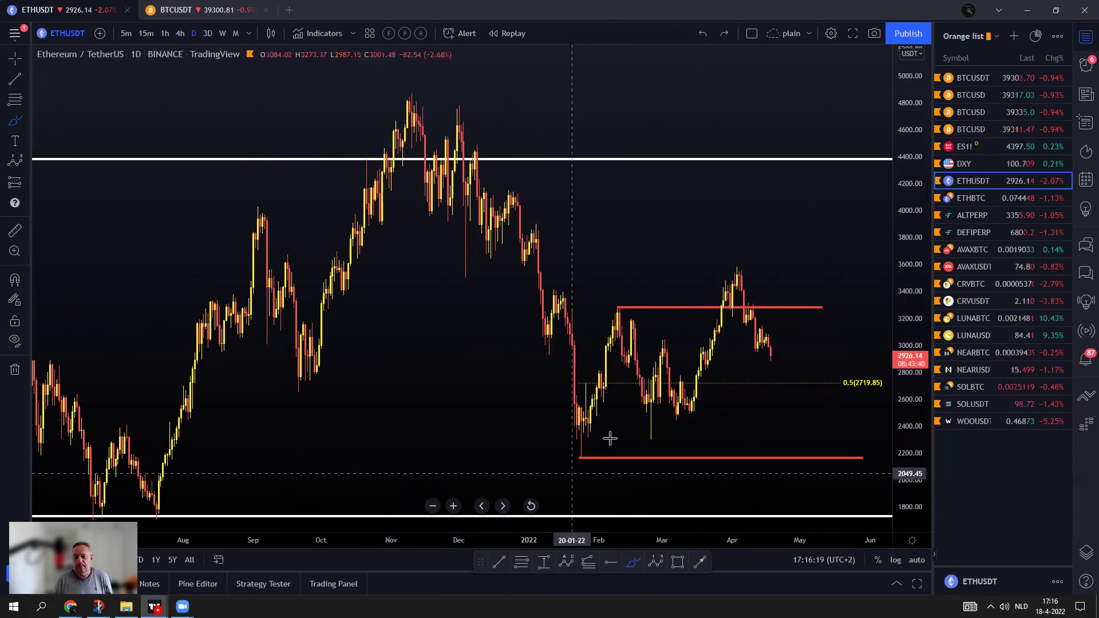
Brush a projected rally to about 4,500, then a drop to about 2,800 with a rebound to the upper red line, undoing the strokes.
{"action": "mouse_move", "coordinate": [757, 316]}
{"action": "left_mouse_down"}
{"action": "mouse_move", "coordinate": [768, 248]}
{"action": "mouse_move", "coordinate": [813, 362]}
{"action": "mouse_move", "coordinate": [839, 144]}
{"action": "left_mouse_up"}
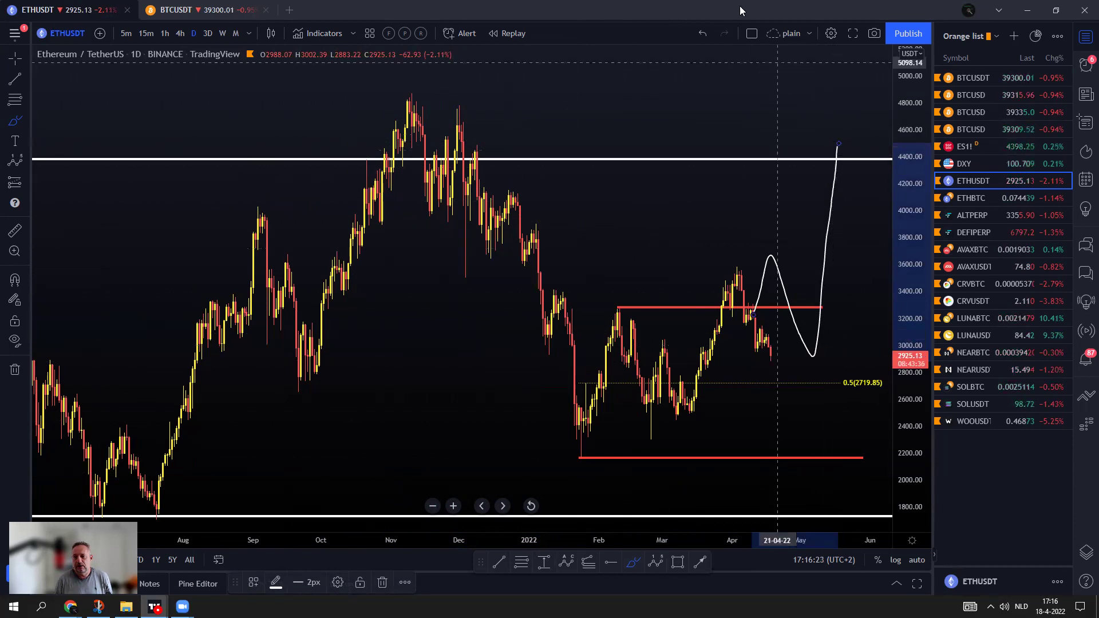
{"action": "left_click", "coordinate": [699, 34]}
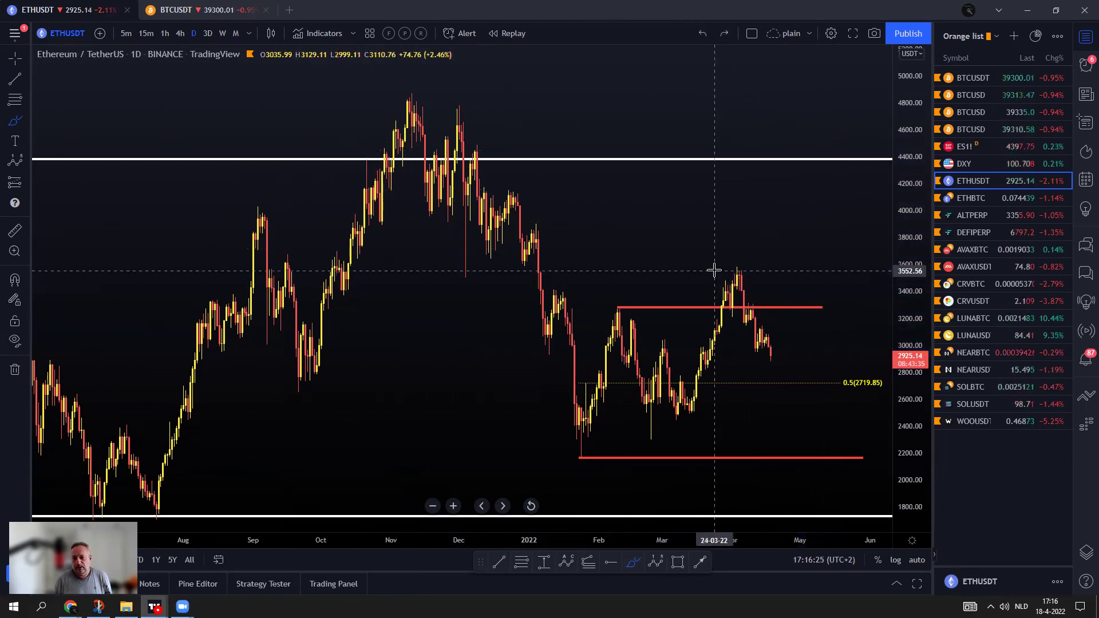
{"action": "mouse_move", "coordinate": [726, 266]}
{"action": "left_mouse_down"}
{"action": "mouse_move", "coordinate": [773, 375]}
{"action": "mouse_move", "coordinate": [792, 302]}
{"action": "left_mouse_up"}
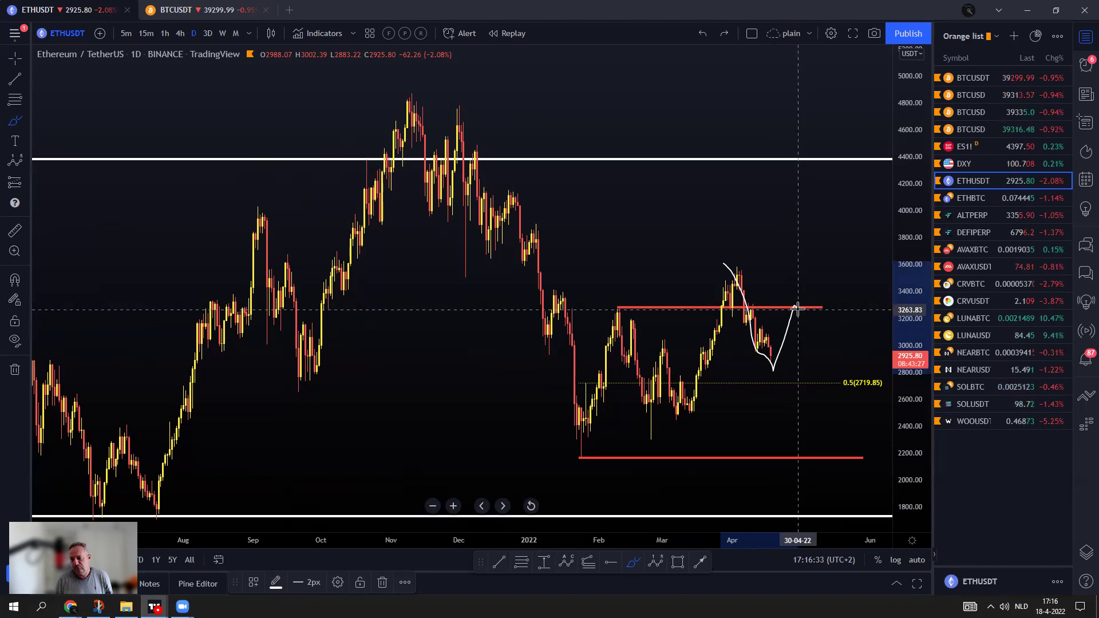
{"action": "left_click_drag", "start_coordinate": [796, 309], "coordinate": [823, 458]}
{"action": "key", "text": "ctrl+z"}
Hide the "ranges" drawing group and show the "ewSR" group on the ETHUSDT chart.
{"action": "scroll", "coordinate": [606, 233], "scroll_direction": "down", "scroll_amount": 5}
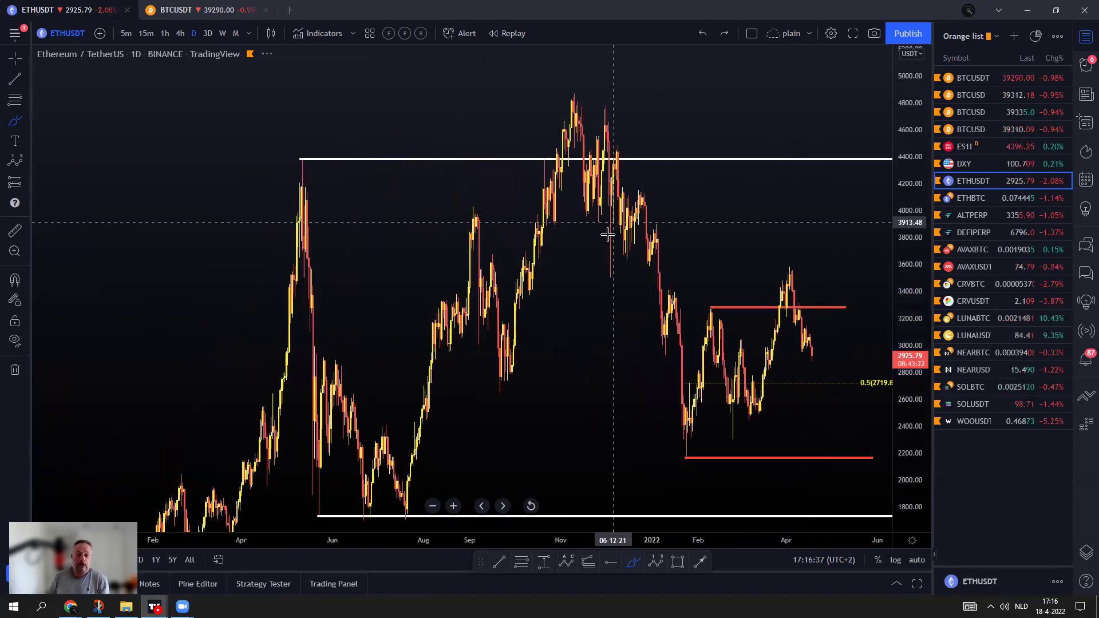
{"action": "scroll", "coordinate": [634, 274], "scroll_direction": "up", "scroll_amount": 5}
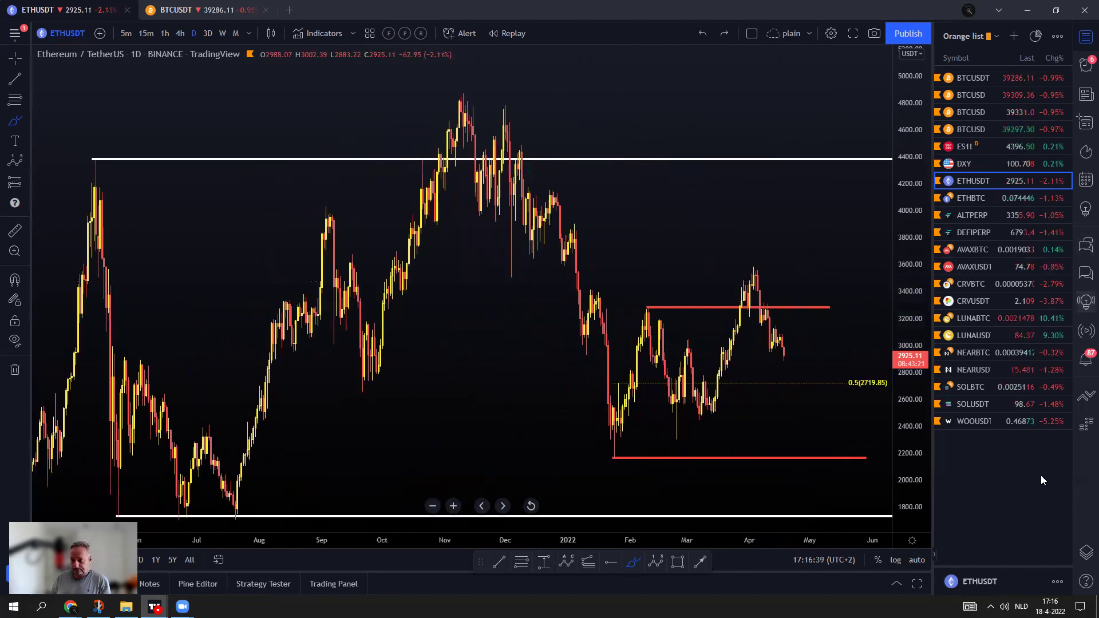
{"action": "left_click", "coordinate": [1085, 553]}
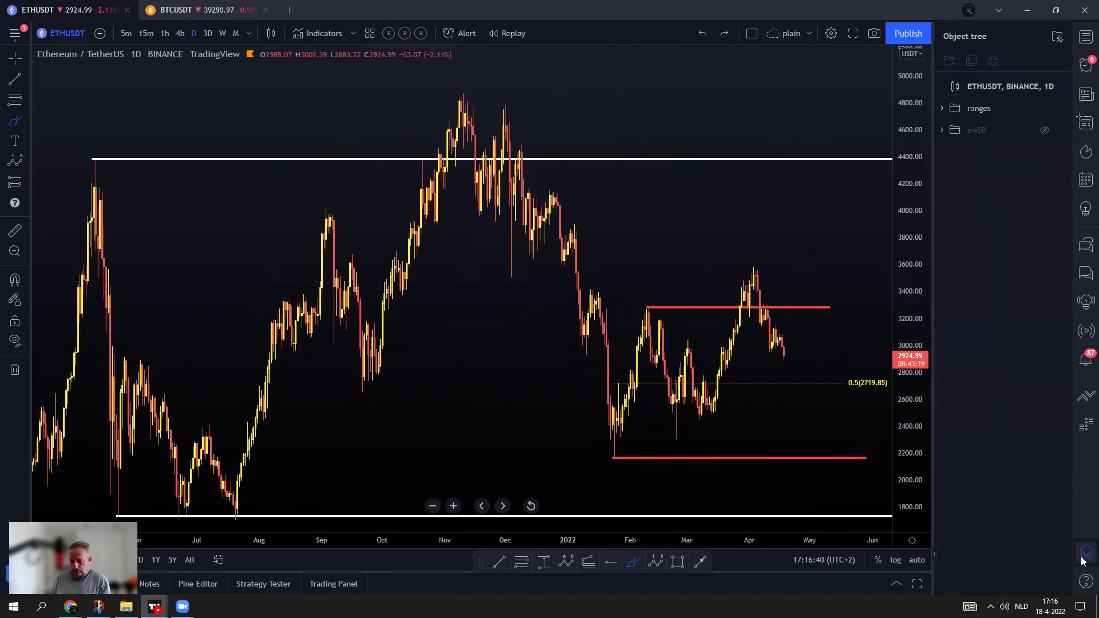
{"action": "left_click", "coordinate": [1045, 108]}
{"action": "left_click", "coordinate": [1045, 130]}
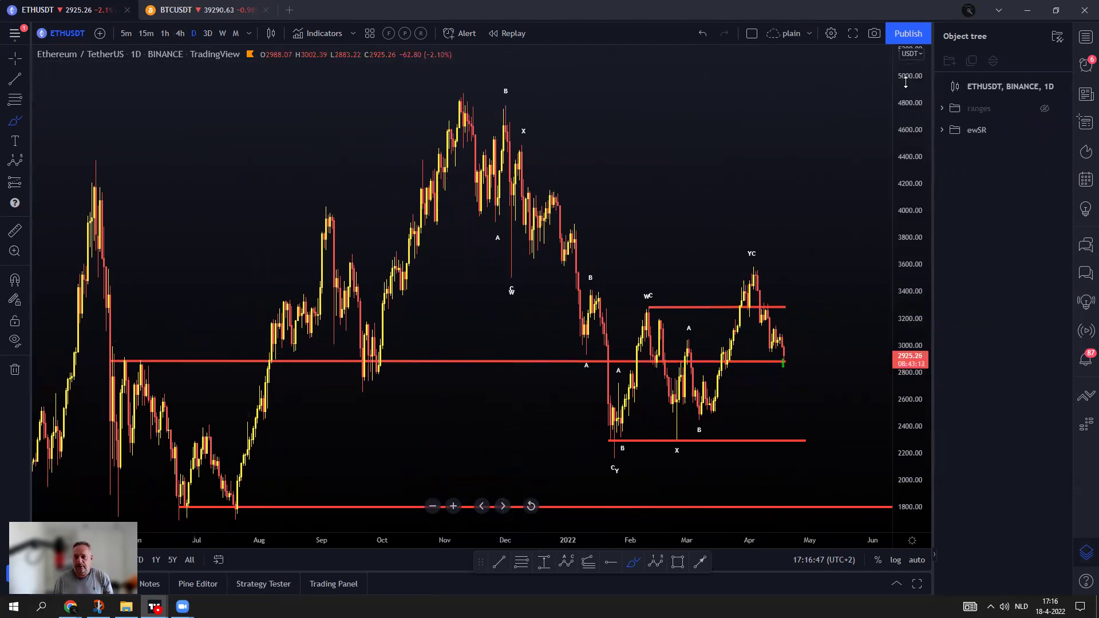
Compare the wave labels on the three-day interval, then return the ETHUSDT chart to the daily interval.
{"action": "left_click_drag", "start_coordinate": [906, 83], "coordinate": [931, 270]}
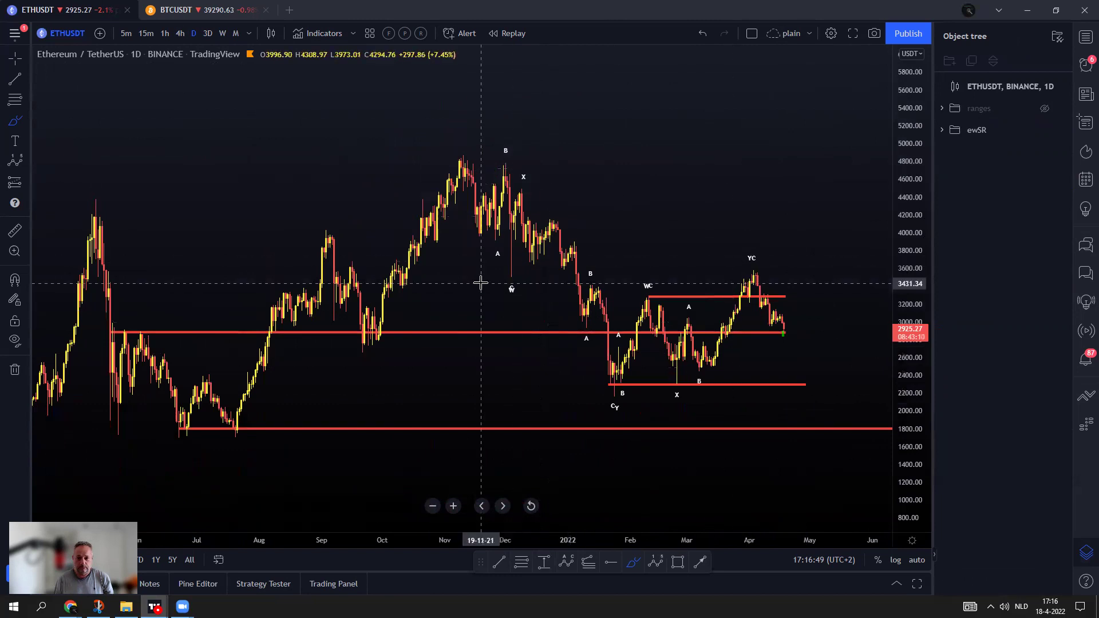
{"action": "left_click", "coordinate": [208, 34]}
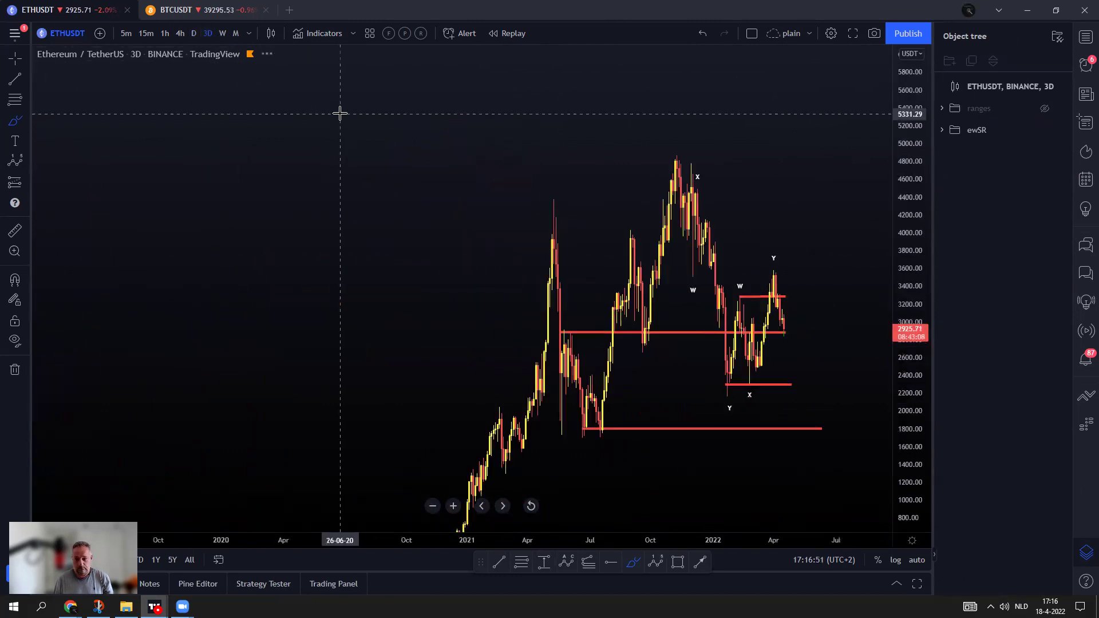
{"action": "left_click", "coordinate": [193, 34]}
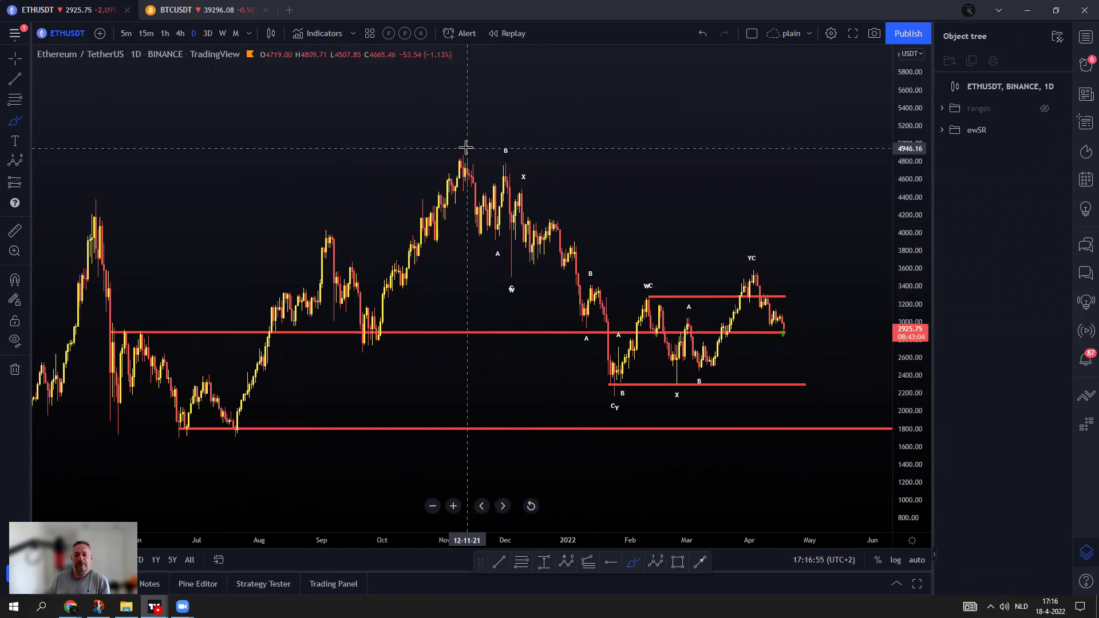
Brush the W and X legs from the November high down to about 3,250 and up to about 4,500, and colour the stroke white.
{"action": "mouse_move", "coordinate": [466, 148]}
{"action": "left_mouse_down"}
{"action": "mouse_move", "coordinate": [518, 298]}
{"action": "mouse_move", "coordinate": [545, 188]}
{"action": "left_mouse_up"}
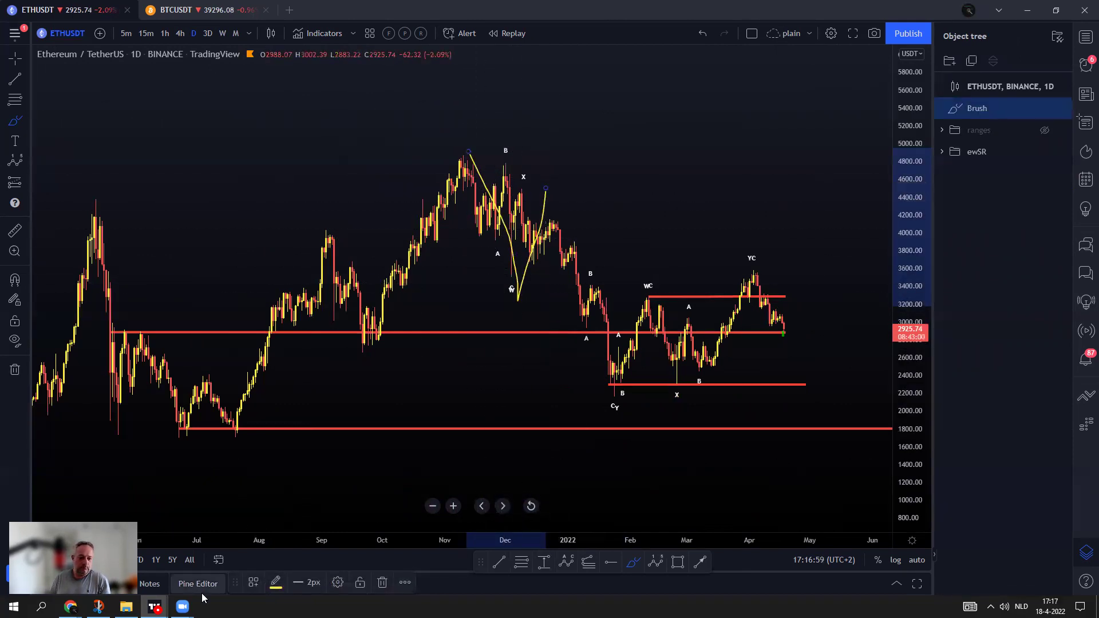
{"action": "left_click", "coordinate": [275, 582]}
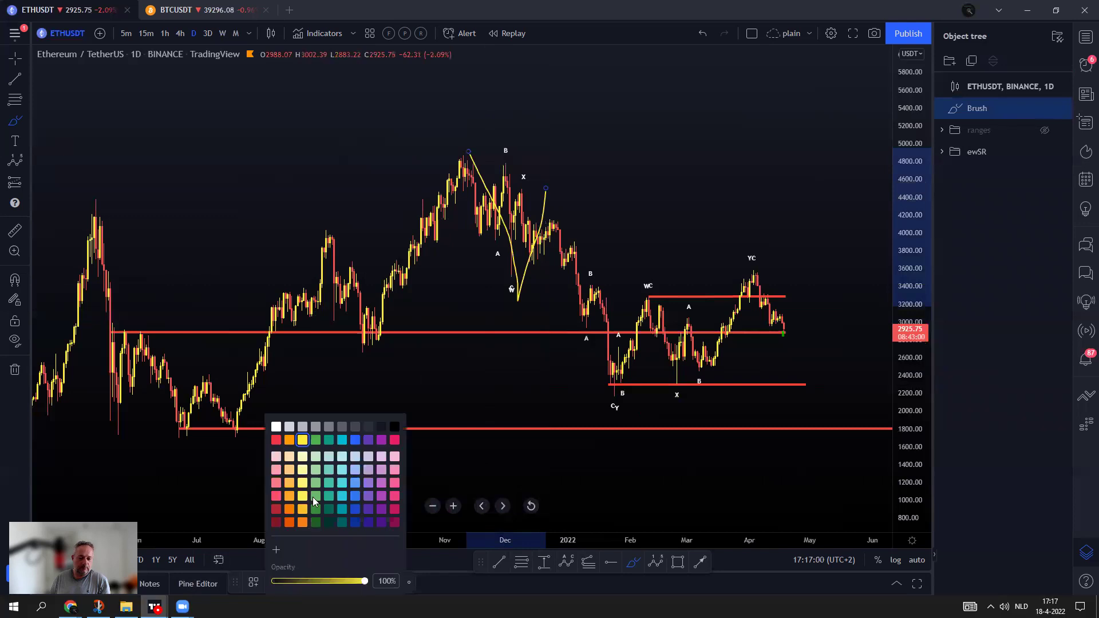
{"action": "left_click", "coordinate": [276, 425]}
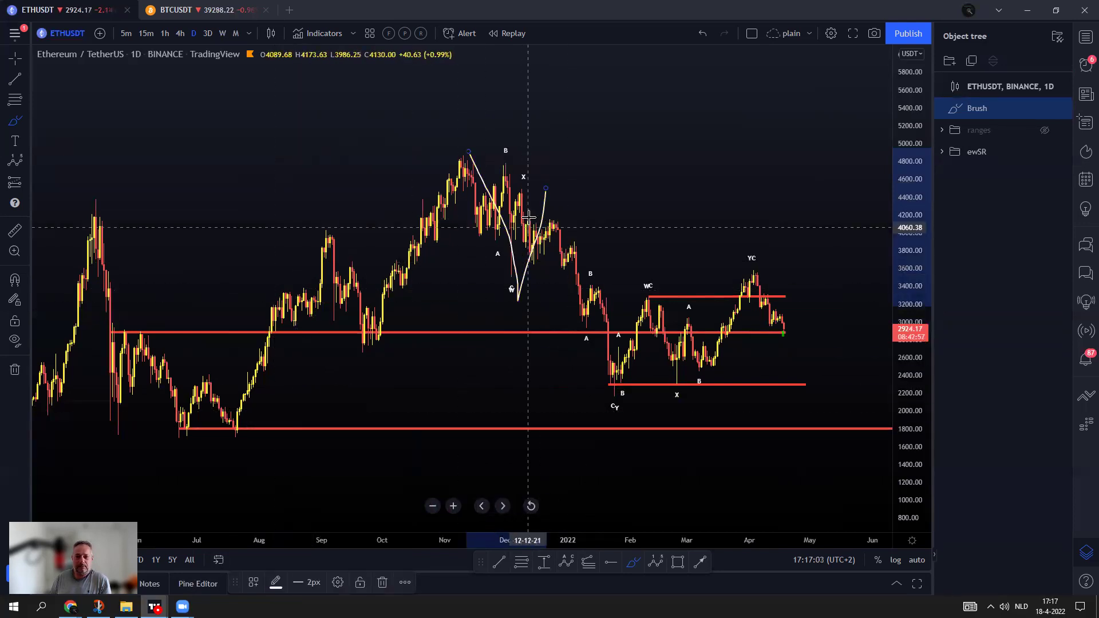
Brush a drop from late December 2021 to the January low, plus a larger decline, rebound to April and projected fall to about 800.
{"action": "left_click_drag", "start_coordinate": [547, 189], "coordinate": [604, 399]}
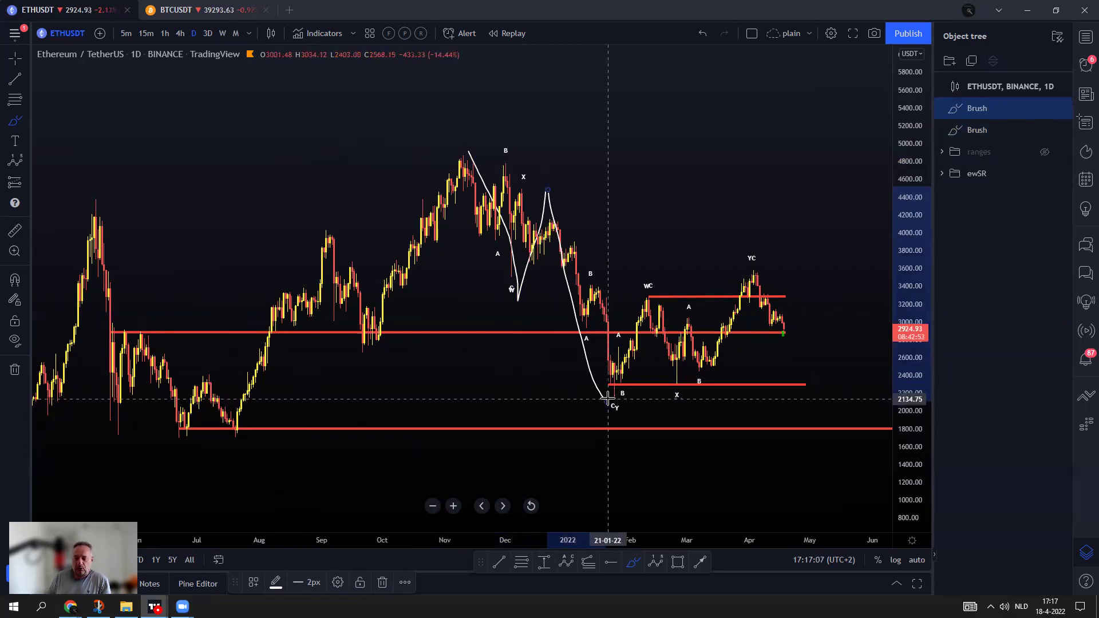
{"action": "left_click_drag", "start_coordinate": [608, 399], "coordinate": [607, 403]}
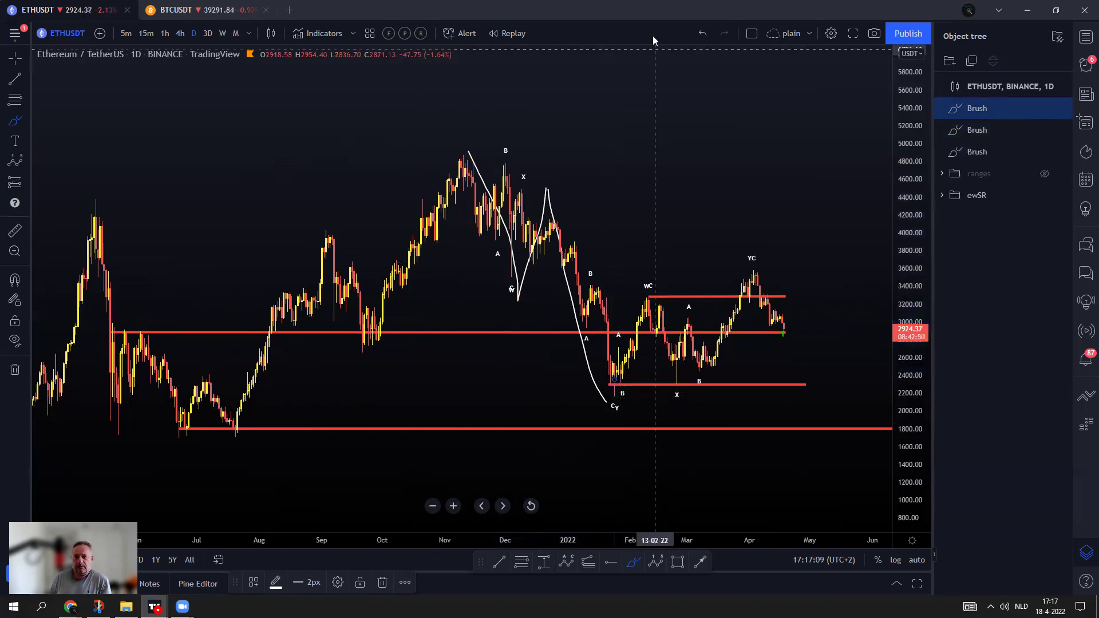
{"action": "left_click", "coordinate": [702, 34]}
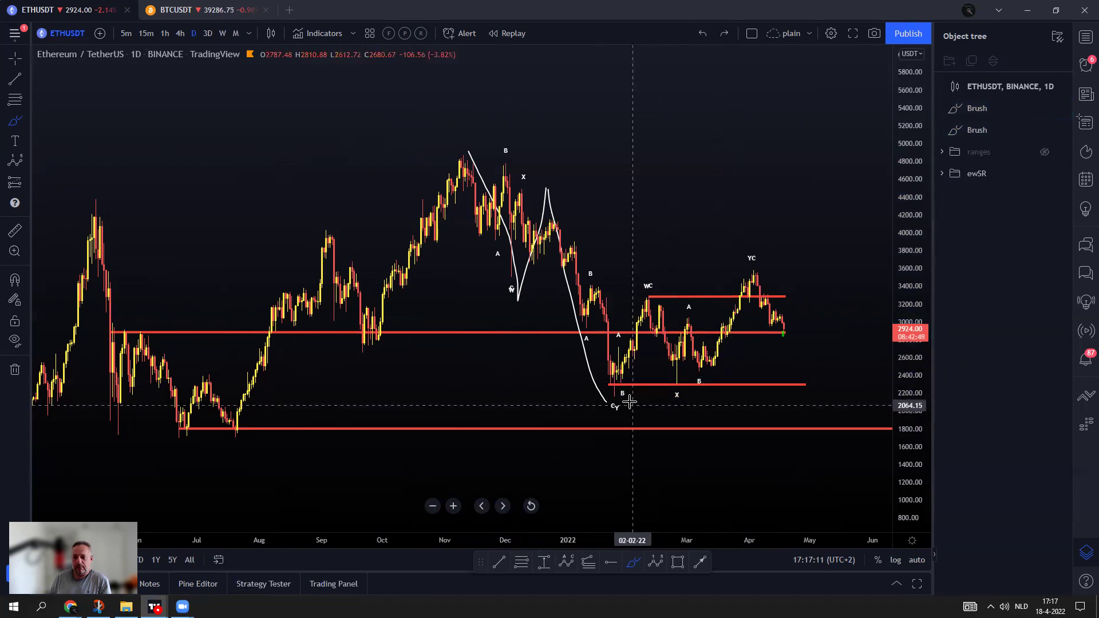
{"action": "mouse_move", "coordinate": [459, 155]}
{"action": "left_mouse_down"}
{"action": "mouse_move", "coordinate": [564, 286]}
{"action": "mouse_move", "coordinate": [613, 389]}
{"action": "mouse_move", "coordinate": [627, 392]}
{"action": "mouse_move", "coordinate": [758, 269]}
{"action": "mouse_move", "coordinate": [857, 517]}
{"action": "left_mouse_up"}
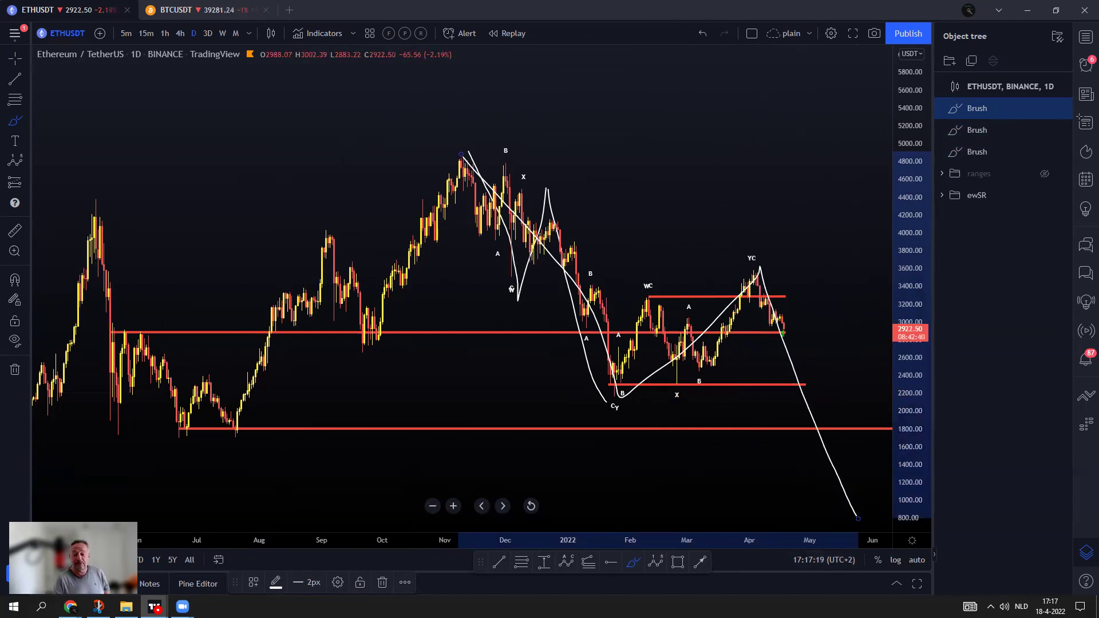
Undo the latest brush strokes and delete the remaining V-shaped stroke beside the November decline.
{"action": "left_click", "coordinate": [702, 36]}
{"action": "left_click", "coordinate": [703, 35]}
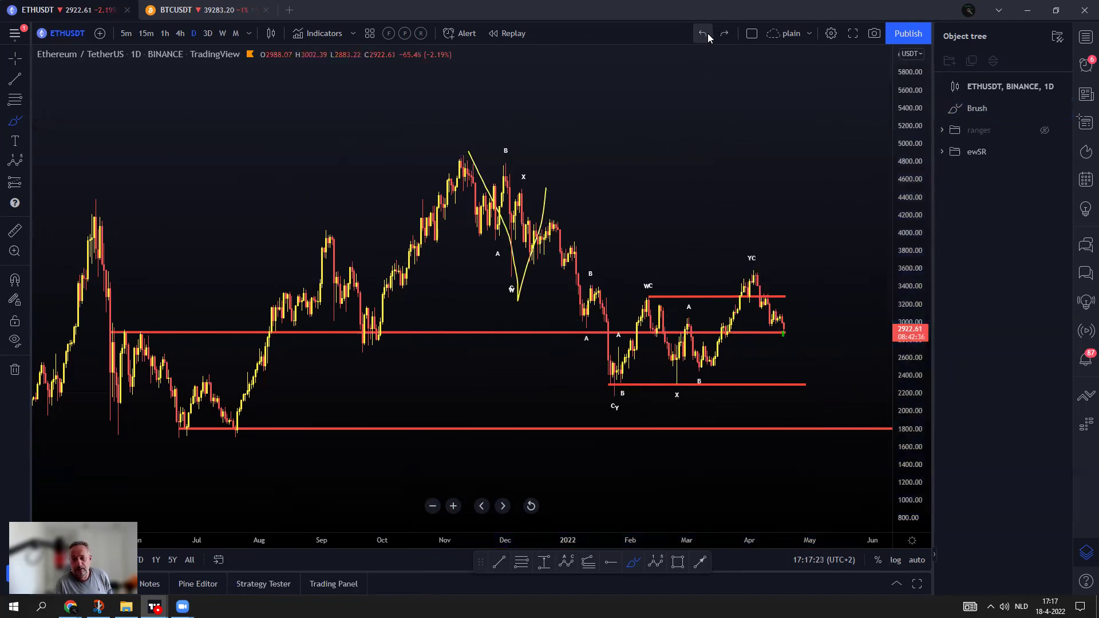
{"action": "left_click", "coordinate": [546, 197]}
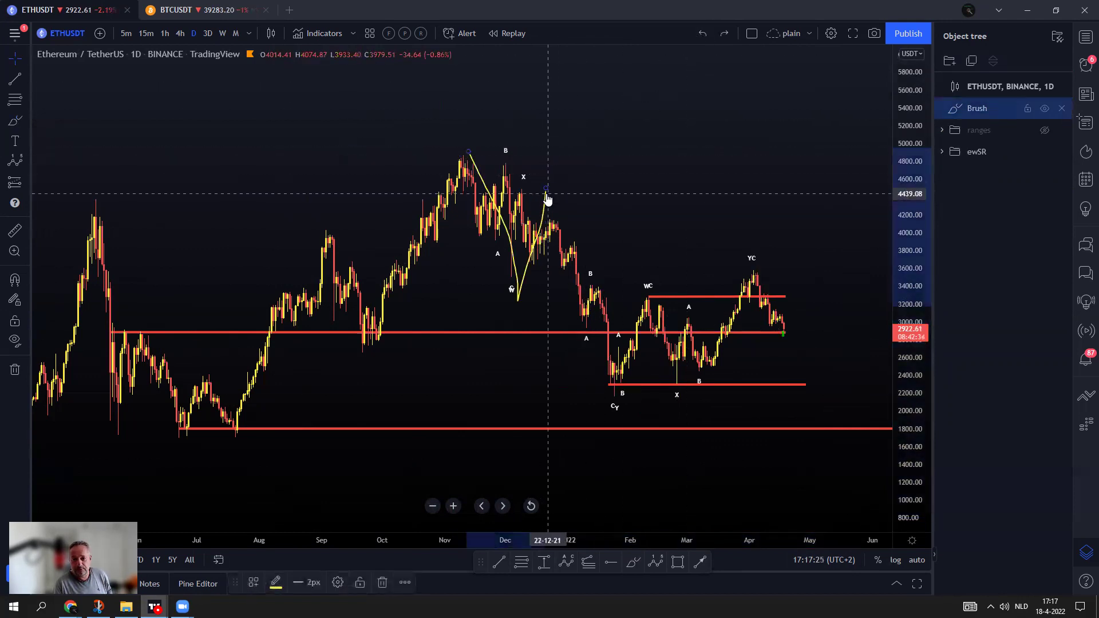
{"action": "left_click", "coordinate": [380, 585]}
On the 4-hour chart, extend the green target box at the middle red support line to 19 April 2022, 06:00.
{"action": "scroll", "coordinate": [520, 415], "scroll_direction": "down", "scroll_amount": 5}
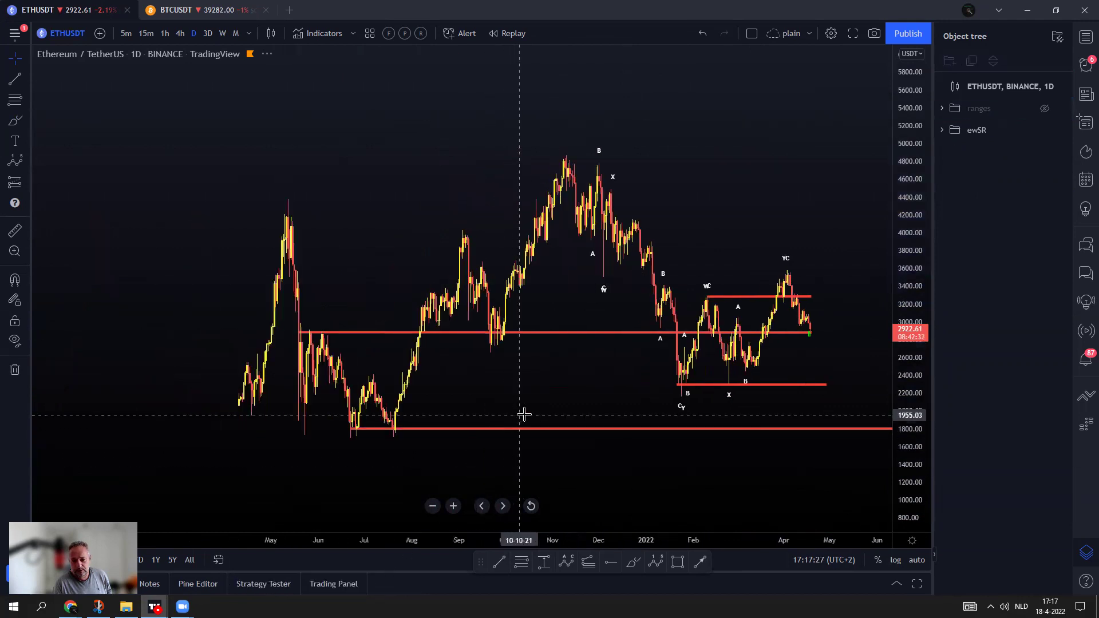
{"action": "scroll", "coordinate": [691, 424], "scroll_direction": "up", "scroll_amount": 1}
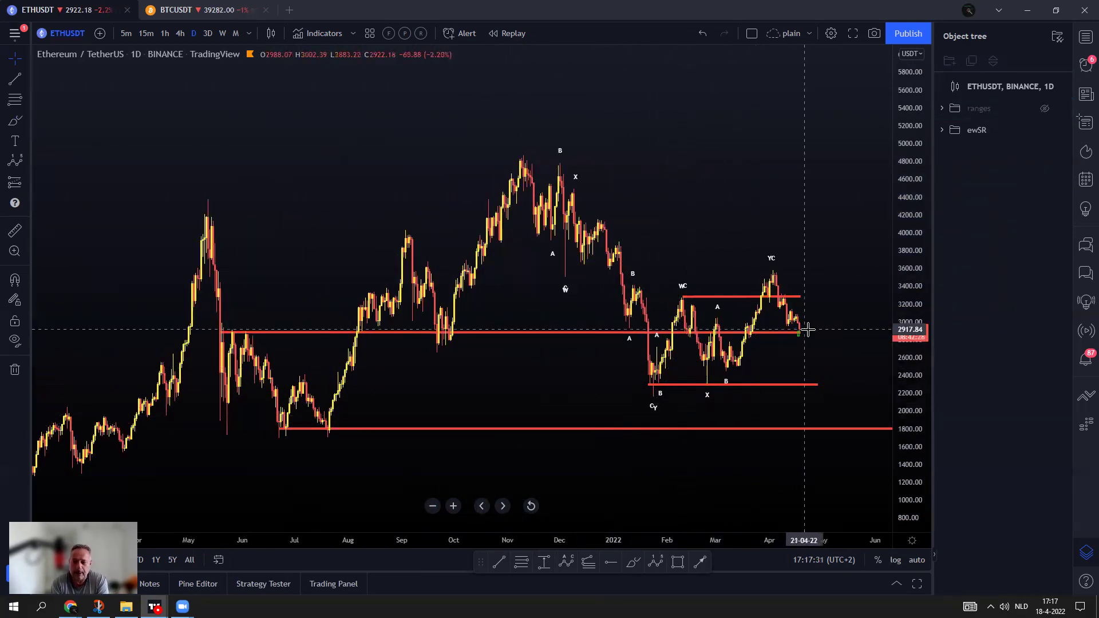
{"action": "left_click", "coordinate": [177, 35]}
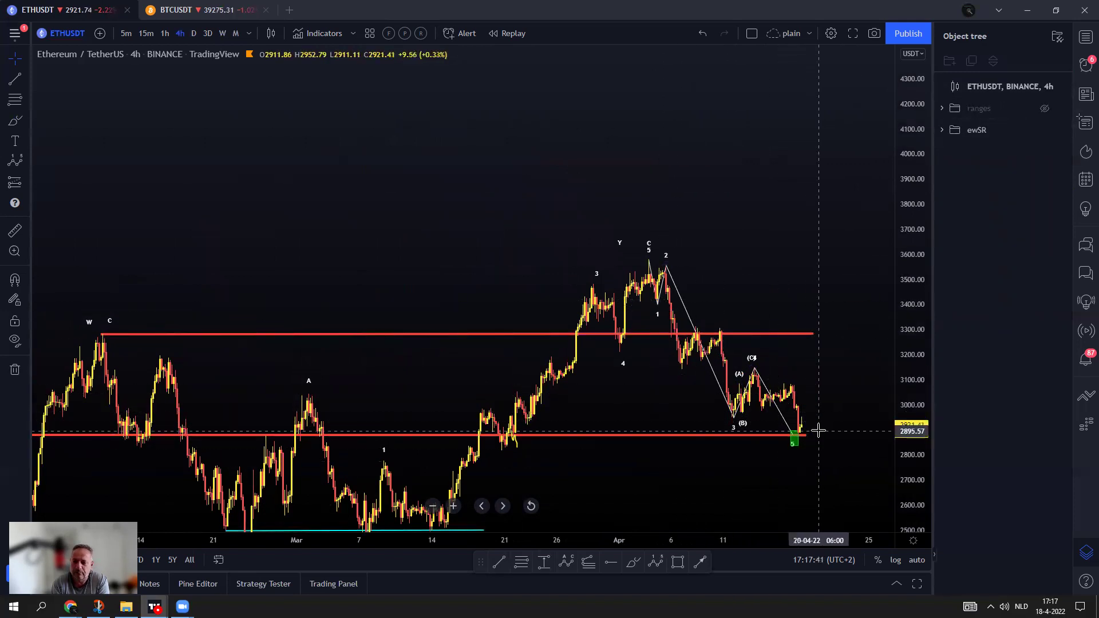
{"action": "left_click_drag", "start_coordinate": [806, 427], "coordinate": [800, 451]}
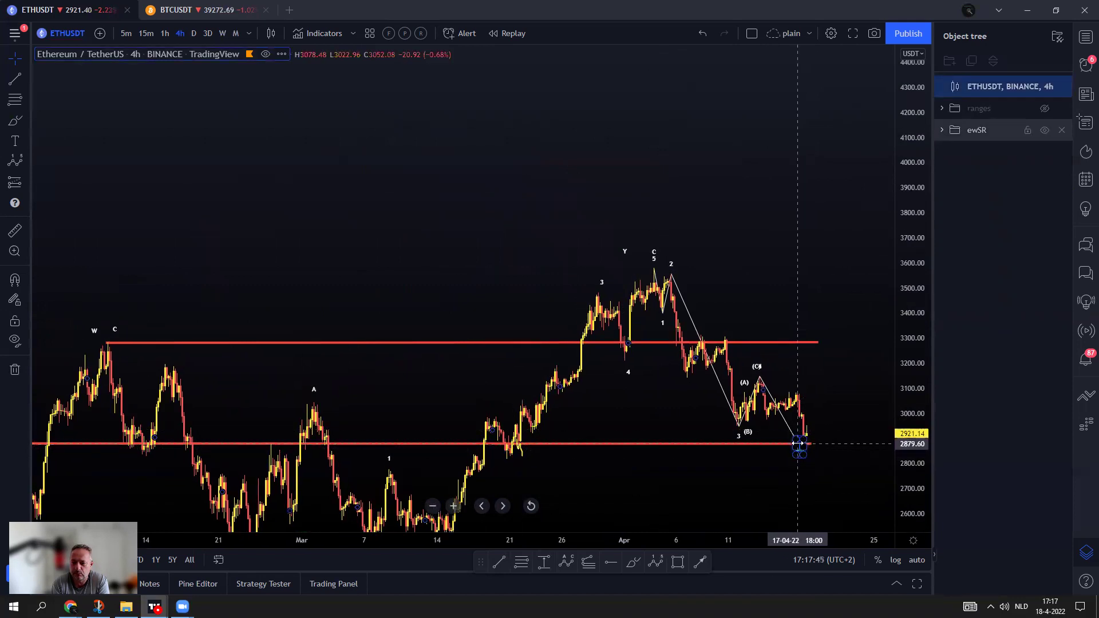
{"action": "left_click_drag", "start_coordinate": [800, 443], "coordinate": [809, 443]}
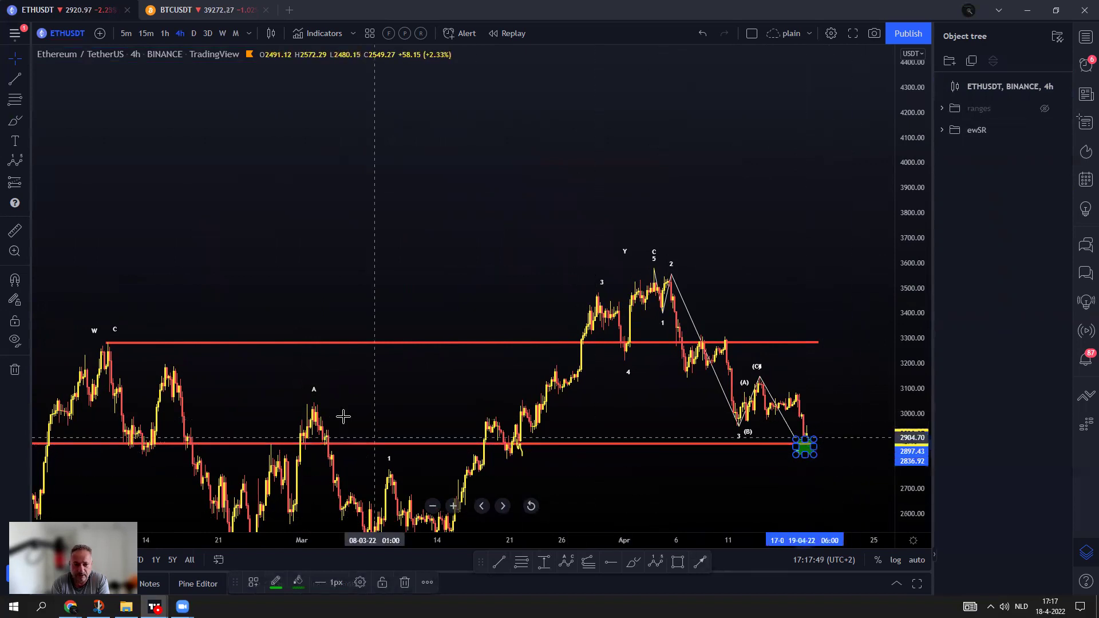
On the daily chart, brush the decline from the April peak to the green target box and color the stroke white.
{"action": "left_click", "coordinate": [194, 33]}
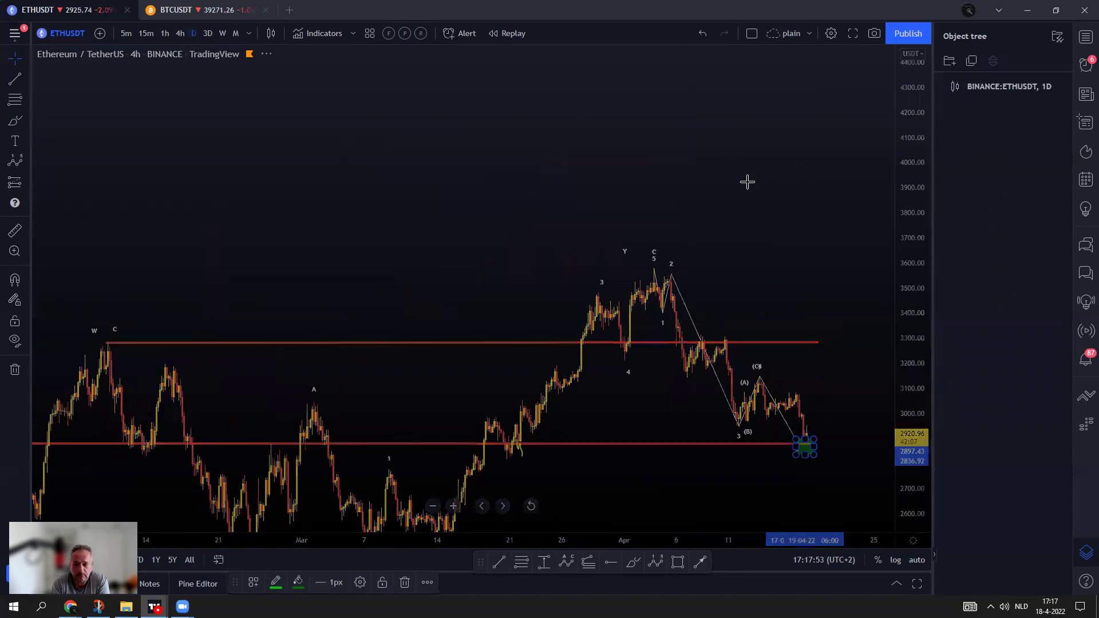
{"action": "left_click", "coordinate": [816, 209]}
{"action": "left_click", "coordinate": [634, 562]}
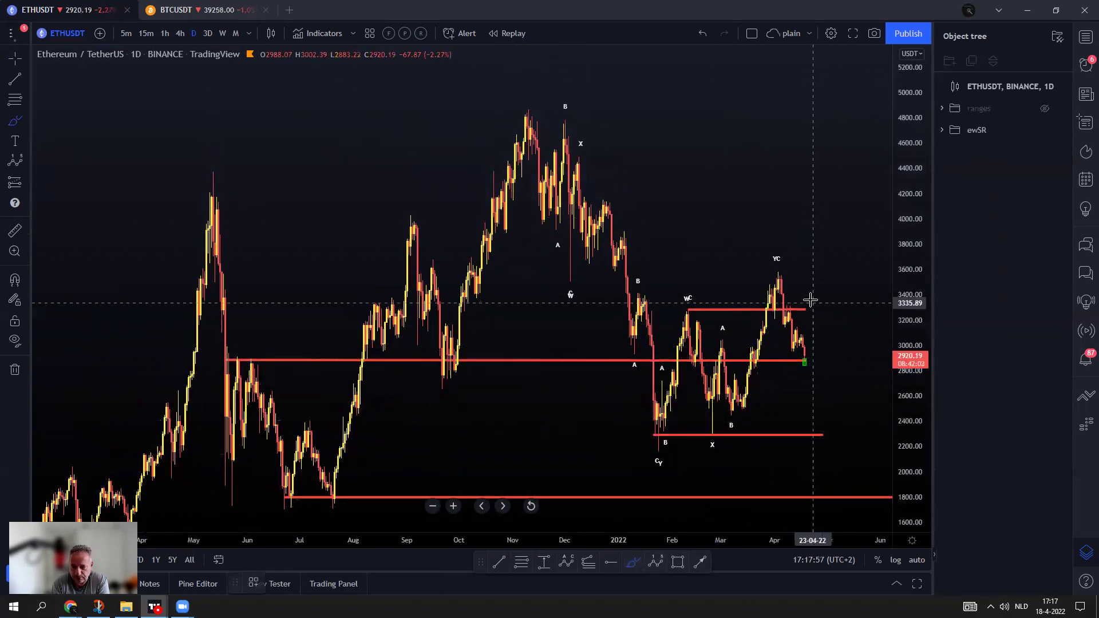
{"action": "left_click_drag", "start_coordinate": [773, 268], "coordinate": [809, 362]}
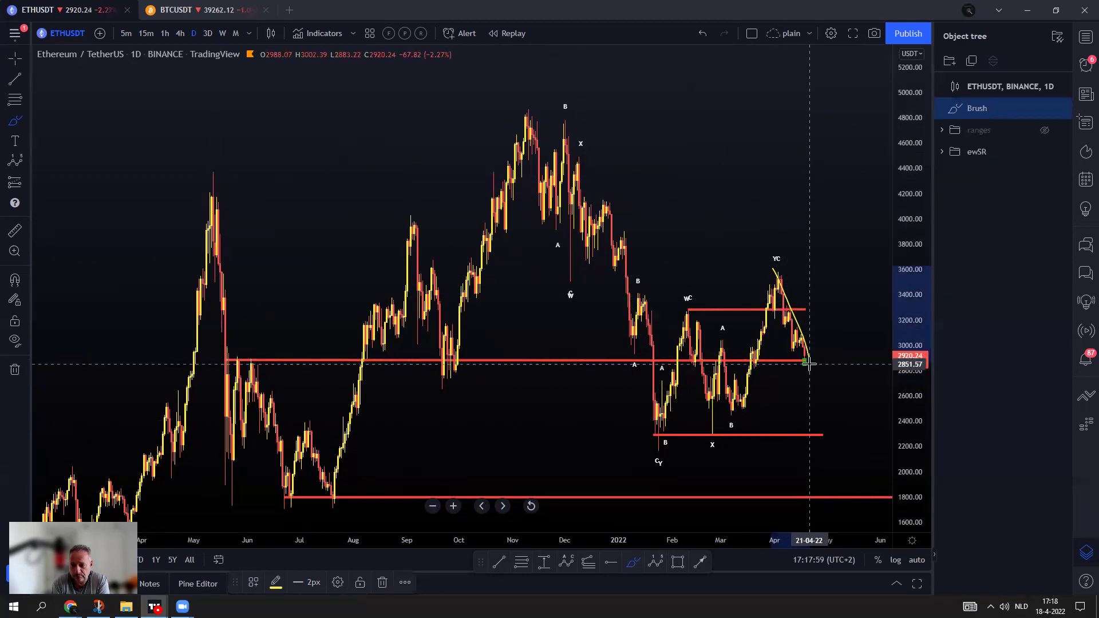
{"action": "left_click", "coordinate": [278, 583]}
{"action": "left_click", "coordinate": [275, 427]}
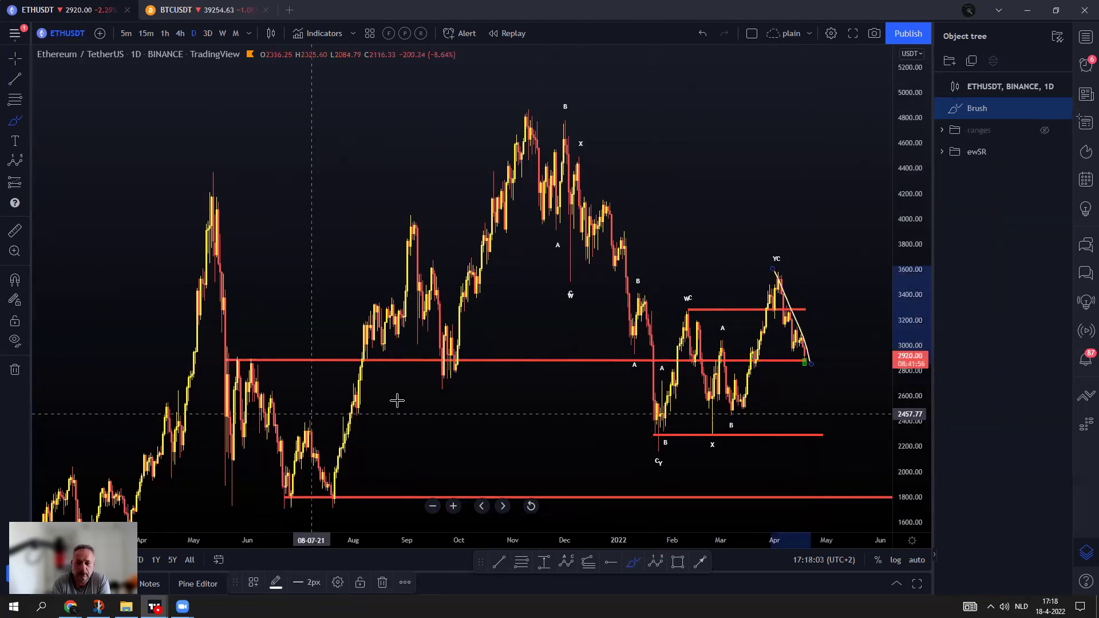
Brush a projected rebound to about 3,270 and fall to about 2,450, trace the January-to-April swings, and undo these two strokes.
{"action": "mouse_move", "coordinate": [804, 363]}
{"action": "left_mouse_down"}
{"action": "mouse_move", "coordinate": [825, 308]}
{"action": "mouse_move", "coordinate": [870, 413]}
{"action": "left_mouse_up"}
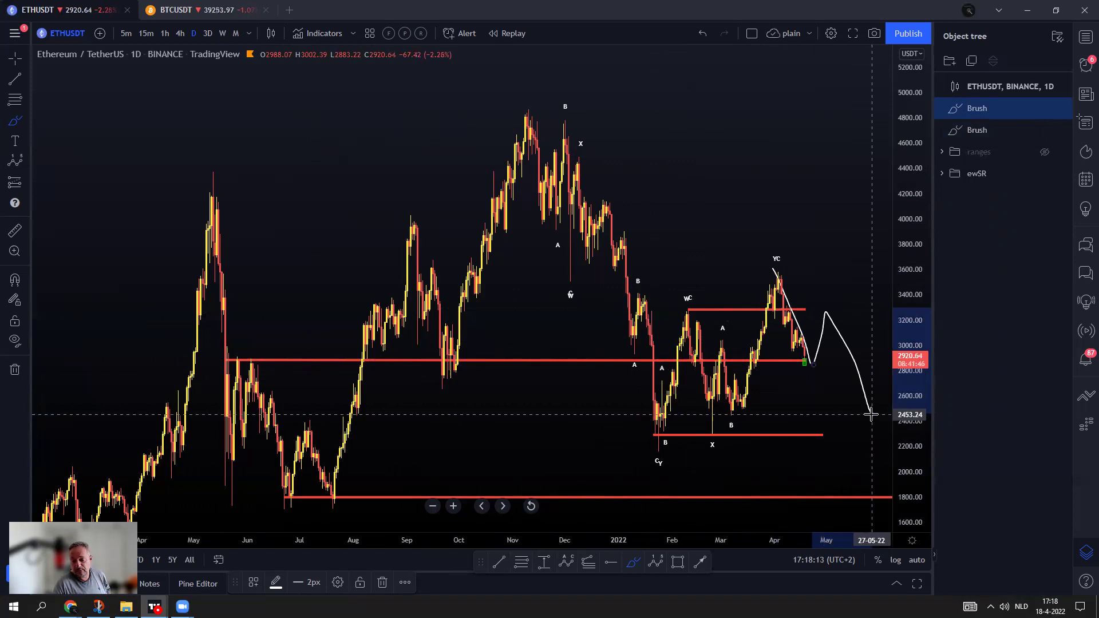
{"action": "left_click_drag", "start_coordinate": [870, 413], "coordinate": [870, 413]}
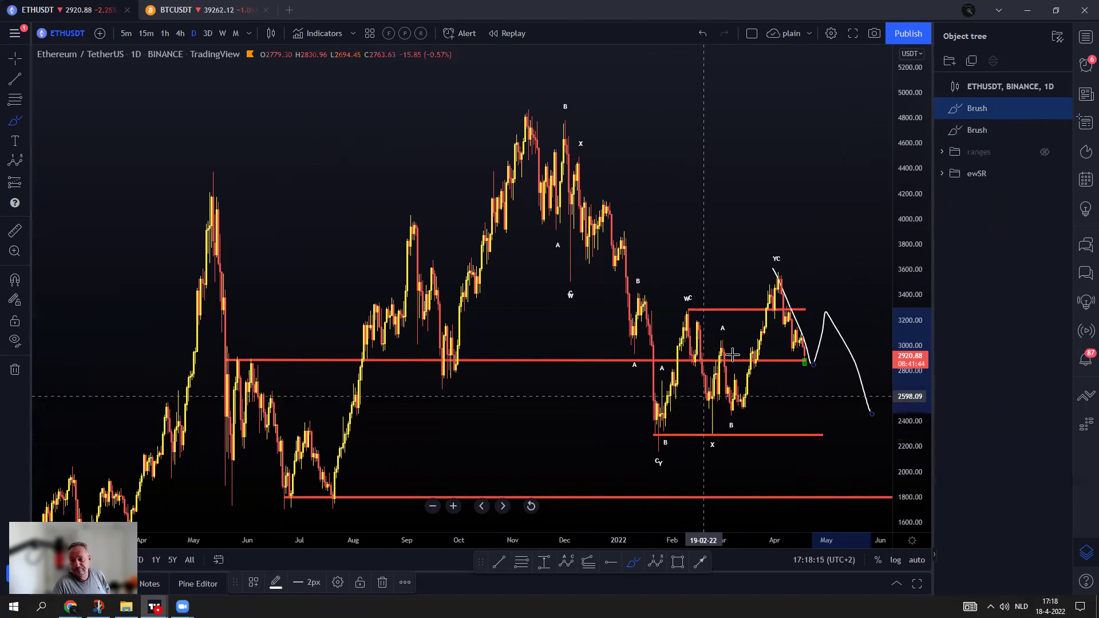
{"action": "mouse_move", "coordinate": [658, 448]}
{"action": "left_mouse_down"}
{"action": "mouse_move", "coordinate": [680, 304]}
{"action": "mouse_move", "coordinate": [706, 373]}
{"action": "mouse_move", "coordinate": [754, 355]}
{"action": "mouse_move", "coordinate": [776, 281]}
{"action": "left_mouse_up"}
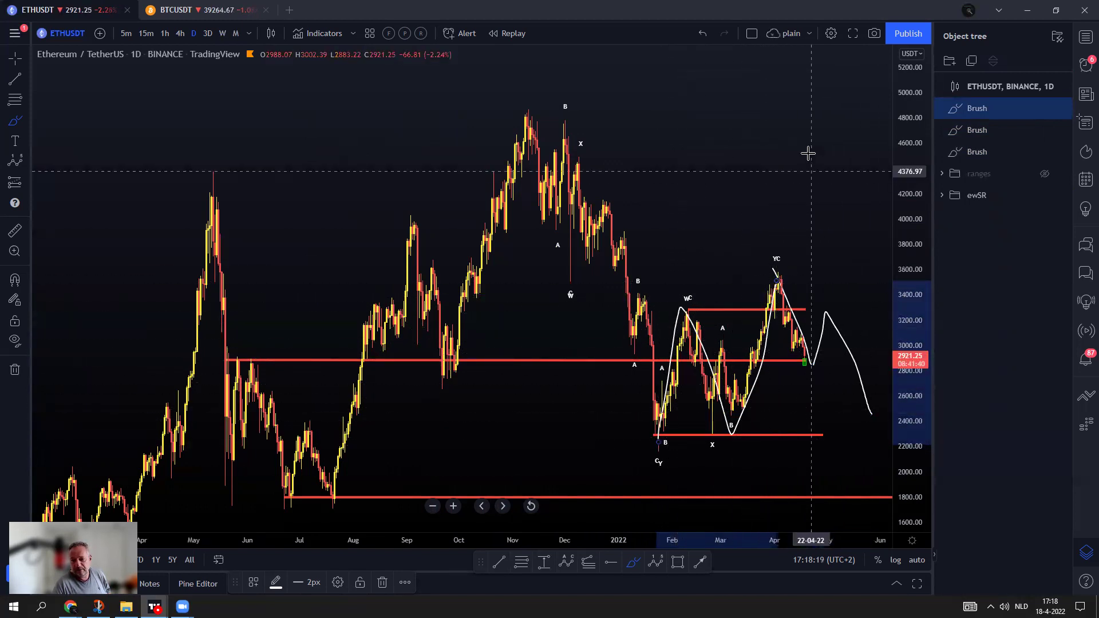
{"action": "left_click", "coordinate": [702, 34]}
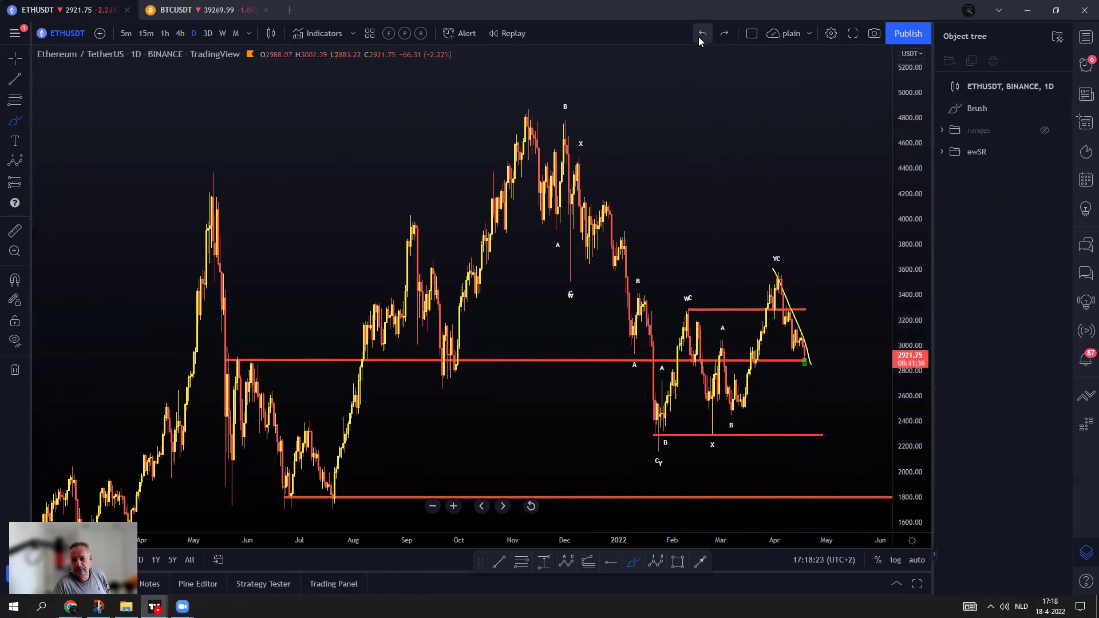
Brush the November decline, rebound to the April peak and projected fall to about 2,000, then undo the remaining strokes.
{"action": "mouse_move", "coordinate": [517, 113]}
{"action": "left_mouse_down"}
{"action": "mouse_move", "coordinate": [544, 117]}
{"action": "mouse_move", "coordinate": [634, 264]}
{"action": "mouse_move", "coordinate": [658, 436]}
{"action": "mouse_move", "coordinate": [748, 375]}
{"action": "mouse_move", "coordinate": [780, 267]}
{"action": "left_mouse_up"}
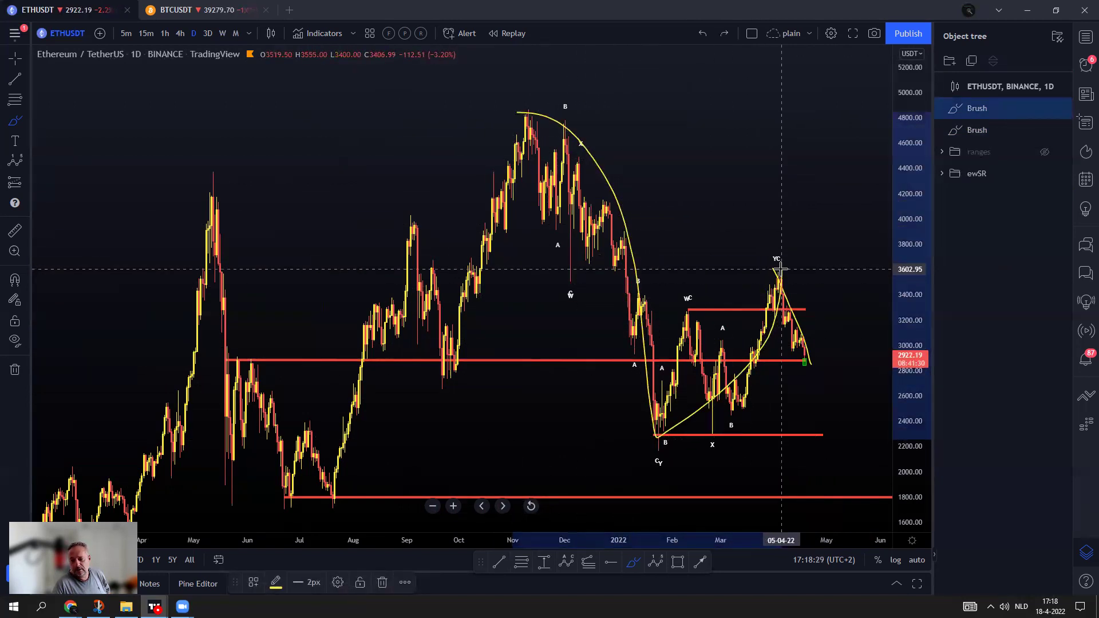
{"action": "left_click_drag", "start_coordinate": [780, 268], "coordinate": [852, 475]}
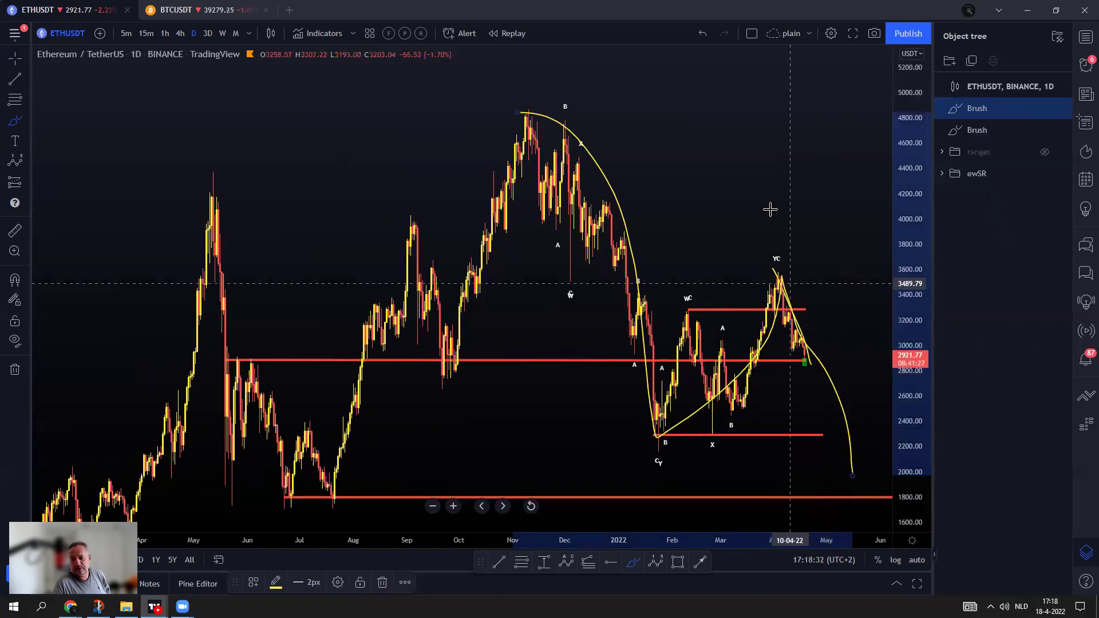
{"action": "left_click", "coordinate": [702, 35]}
{"action": "key", "text": "Escape"}
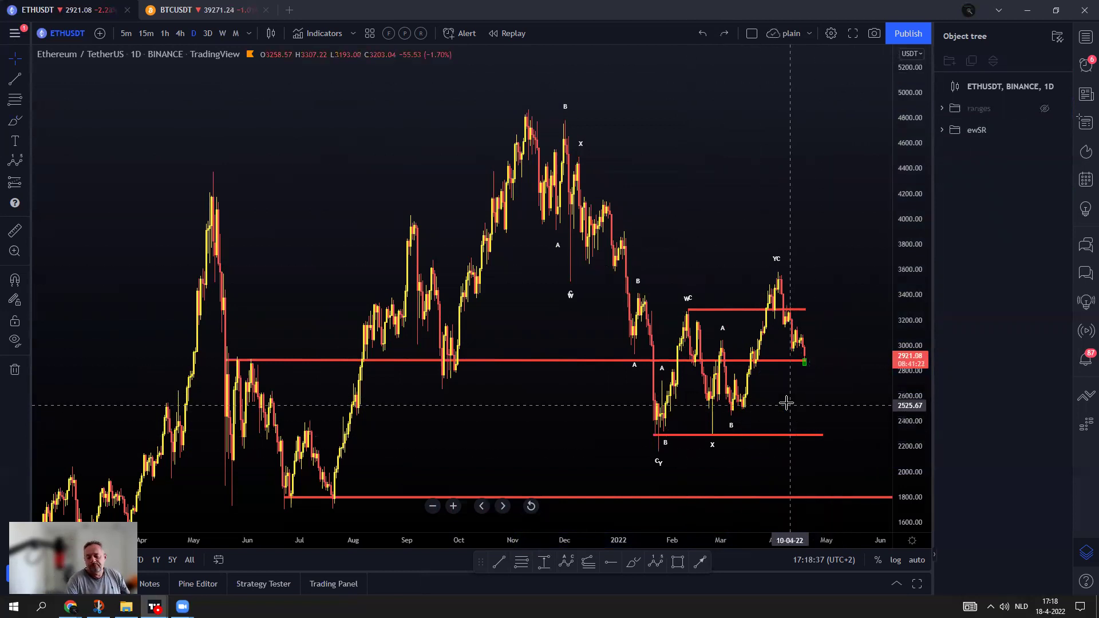
Switch the chart to the 3-day timeframe with a logarithmic price scale and reset the chart view.
{"action": "scroll", "coordinate": [740, 366], "scroll_direction": "up", "scroll_amount": 4}
{"action": "scroll", "coordinate": [732, 366], "scroll_direction": "down", "scroll_amount": 4}
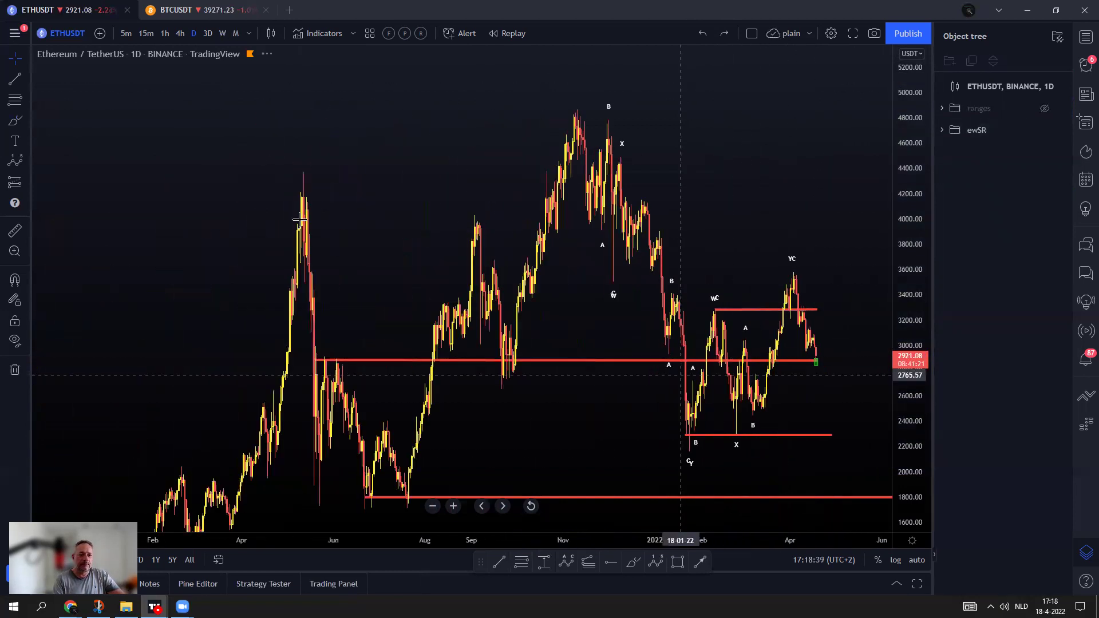
{"action": "left_click", "coordinate": [207, 34]}
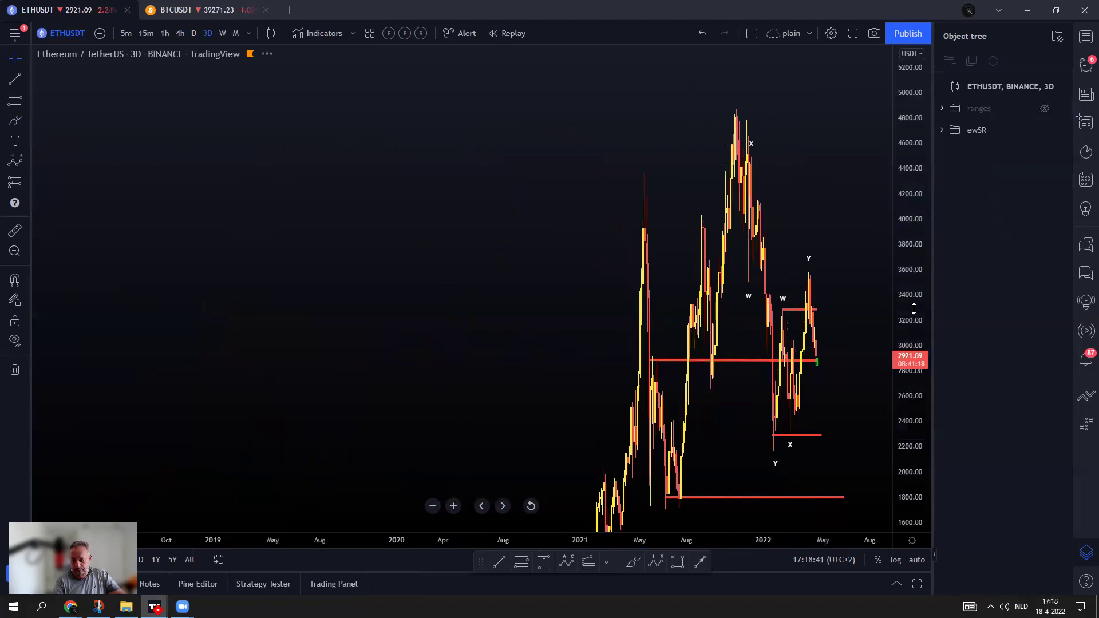
{"action": "left_click_drag", "start_coordinate": [902, 142], "coordinate": [921, 360]}
{"action": "left_click", "coordinate": [895, 560]}
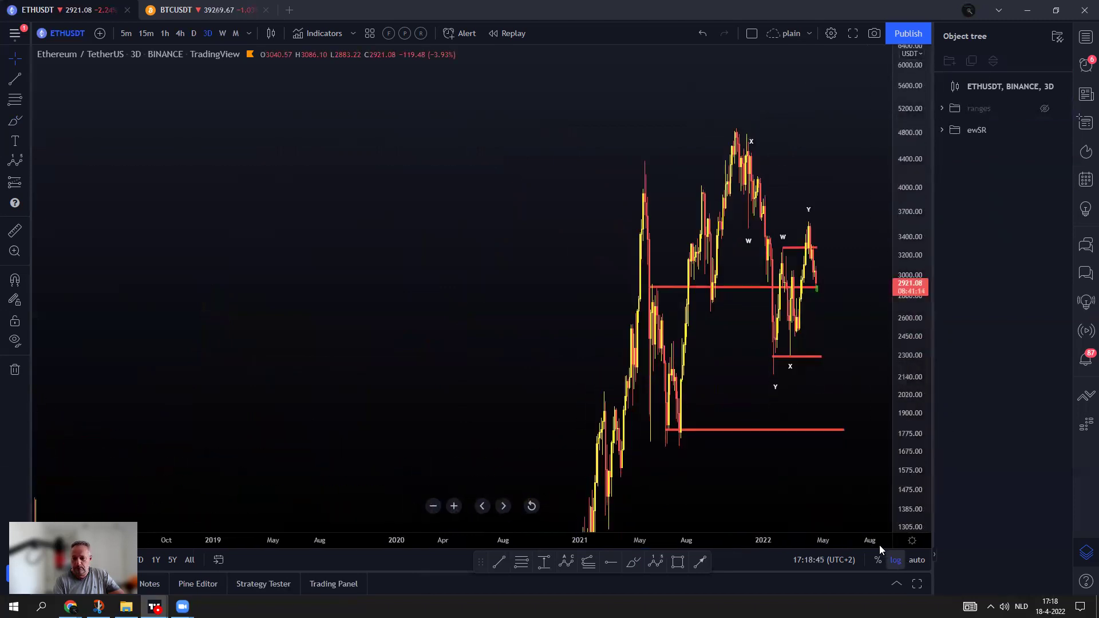
{"action": "left_click", "coordinate": [530, 506]}
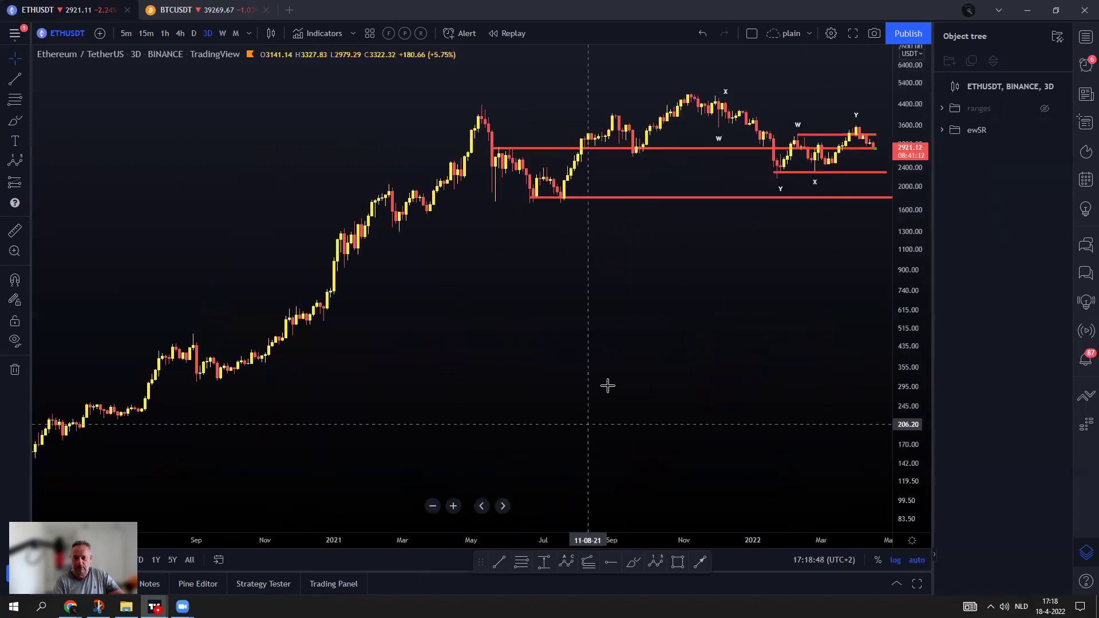
{"action": "scroll", "coordinate": [728, 238], "scroll_direction": "up", "scroll_amount": 3}
{"action": "scroll", "coordinate": [792, 275], "scroll_direction": "up", "scroll_amount": 3}
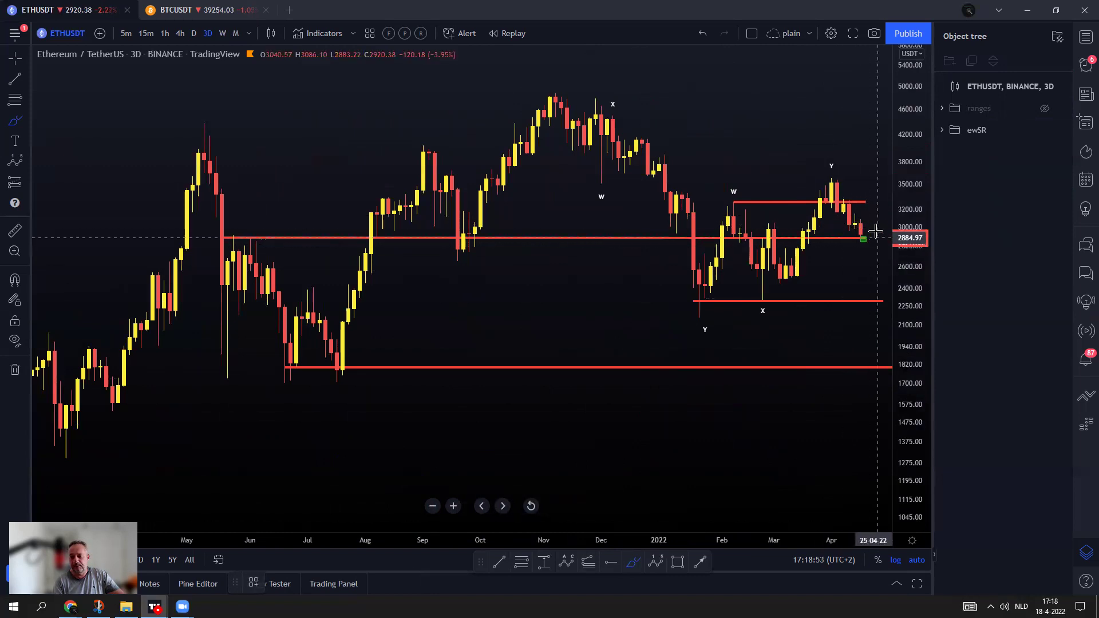
Brush the swings from the June 2021 low through the November high to the green target box, circling the January 2022 low.
{"action": "left_click_drag", "start_coordinate": [874, 229], "coordinate": [869, 229]}
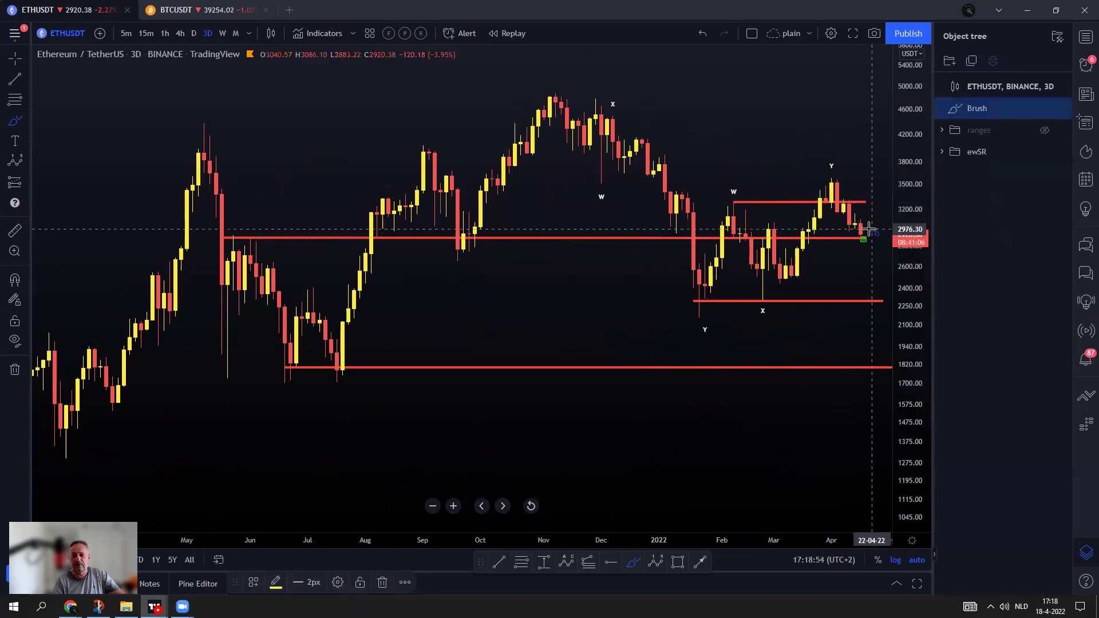
{"action": "left_click", "coordinate": [701, 35]}
{"action": "mouse_move", "coordinate": [275, 398]}
{"action": "left_mouse_down"}
{"action": "mouse_move", "coordinate": [309, 280]}
{"action": "mouse_move", "coordinate": [339, 383]}
{"action": "mouse_move", "coordinate": [406, 182]}
{"action": "mouse_move", "coordinate": [442, 183]}
{"action": "mouse_move", "coordinate": [466, 246]}
{"action": "mouse_move", "coordinate": [556, 84]}
{"action": "left_mouse_up"}
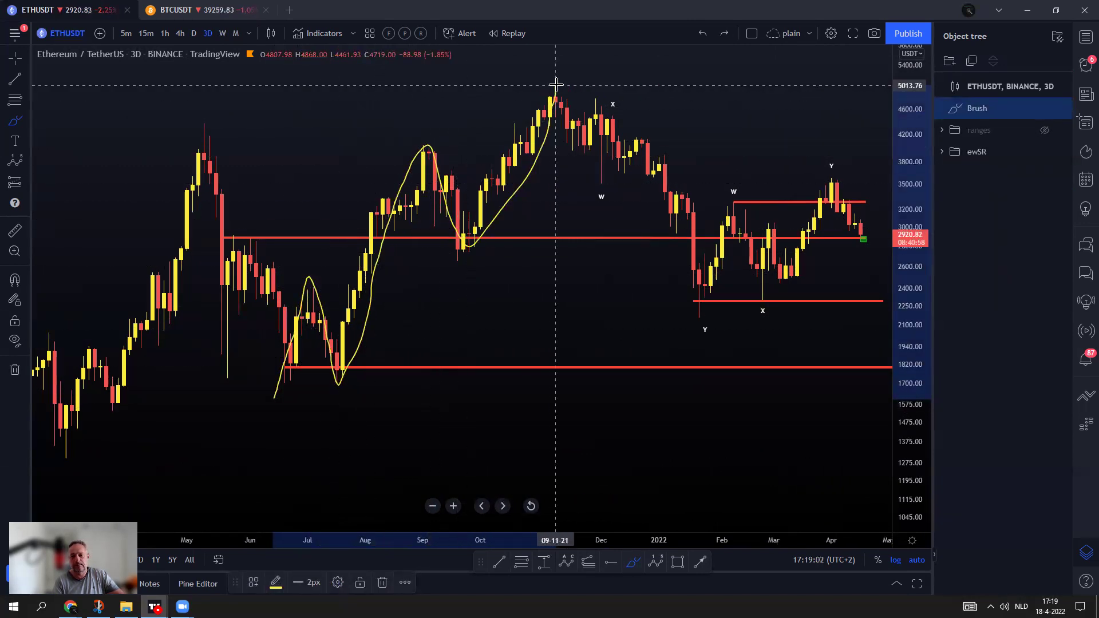
{"action": "mouse_move", "coordinate": [556, 85]}
{"action": "left_mouse_down"}
{"action": "mouse_move", "coordinate": [674, 195]}
{"action": "mouse_move", "coordinate": [744, 315]}
{"action": "mouse_move", "coordinate": [724, 292]}
{"action": "mouse_move", "coordinate": [710, 324]}
{"action": "mouse_move", "coordinate": [677, 314]}
{"action": "mouse_move", "coordinate": [697, 304]}
{"action": "mouse_move", "coordinate": [739, 188]}
{"action": "mouse_move", "coordinate": [763, 288]}
{"action": "mouse_move", "coordinate": [783, 269]}
{"action": "mouse_move", "coordinate": [816, 163]}
{"action": "mouse_move", "coordinate": [860, 240]}
{"action": "left_mouse_up"}
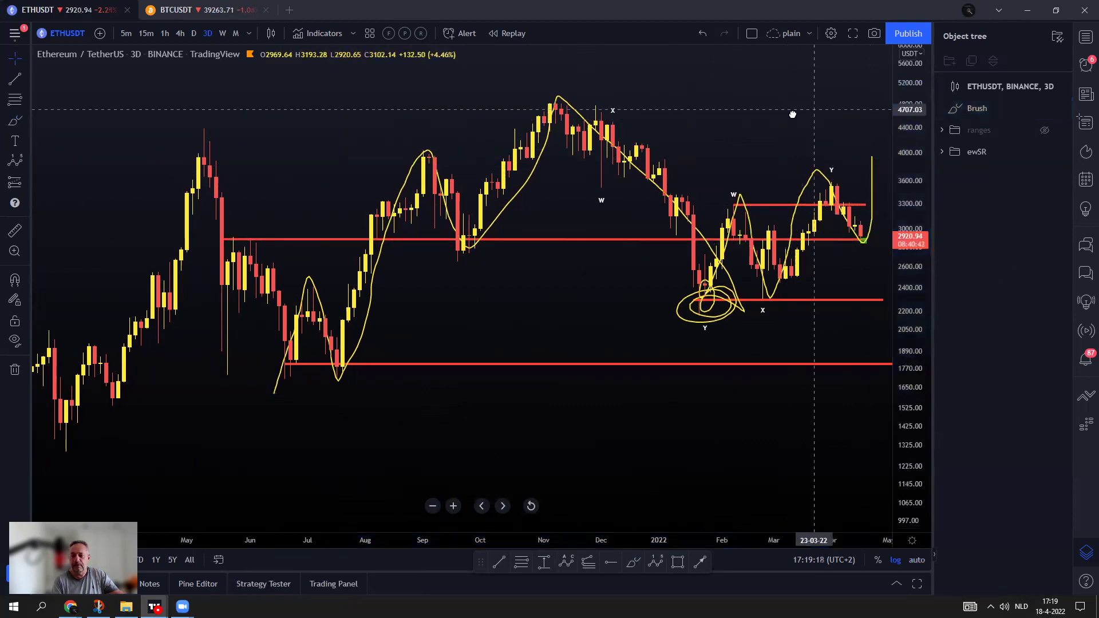
Brush a projected path from about 3,900 down to about 2,700 and back up to about 5,000 beyond the latest candles.
{"action": "left_click_drag", "start_coordinate": [792, 113], "coordinate": [742, 492]}
{"action": "left_click", "coordinate": [632, 564]}
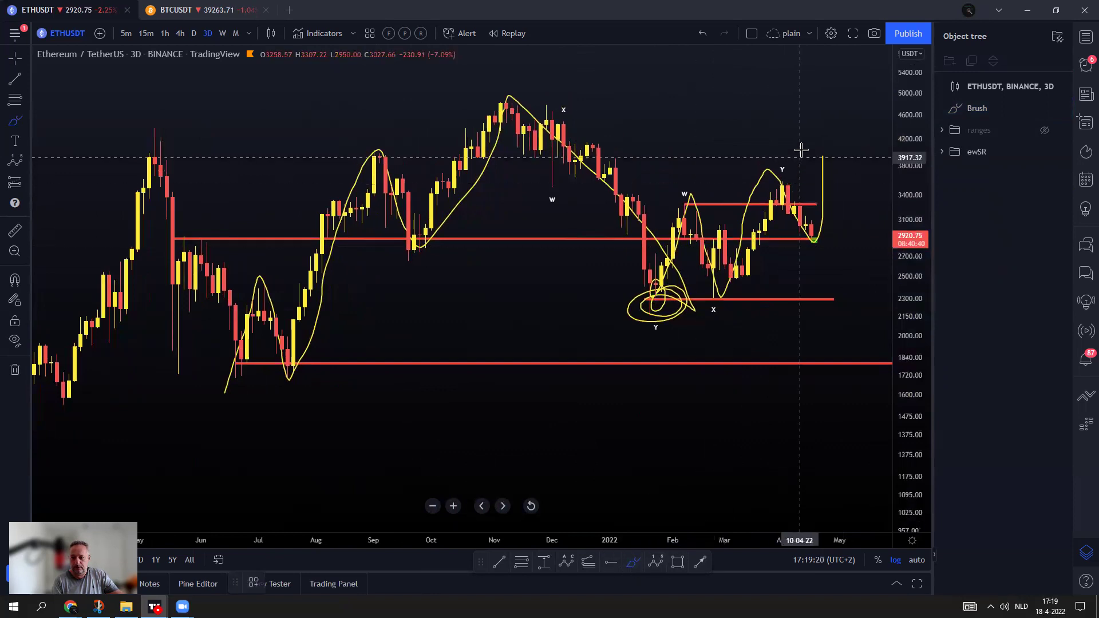
{"action": "mouse_move", "coordinate": [822, 154]}
{"action": "left_mouse_down"}
{"action": "mouse_move", "coordinate": [851, 228]}
{"action": "mouse_move", "coordinate": [879, 241]}
{"action": "mouse_move", "coordinate": [886, 89]}
{"action": "left_mouse_up"}
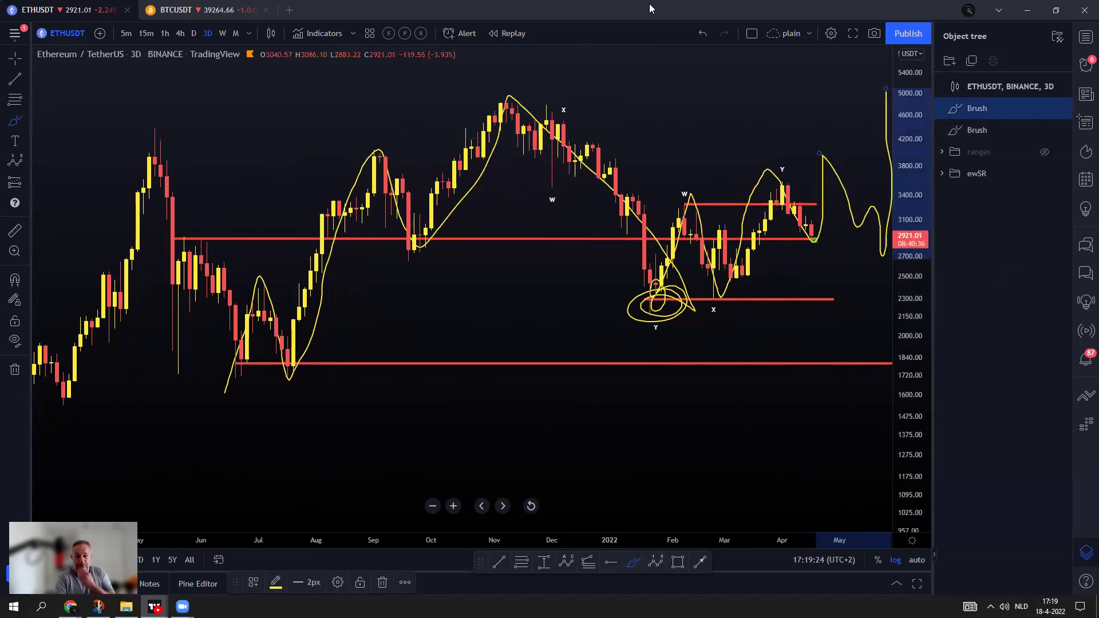
Undo all the brush strokes on the 3-day chart.
{"action": "left_click", "coordinate": [703, 34]}
{"action": "left_click", "coordinate": [703, 35]}
{"action": "left_click", "coordinate": [703, 34]}
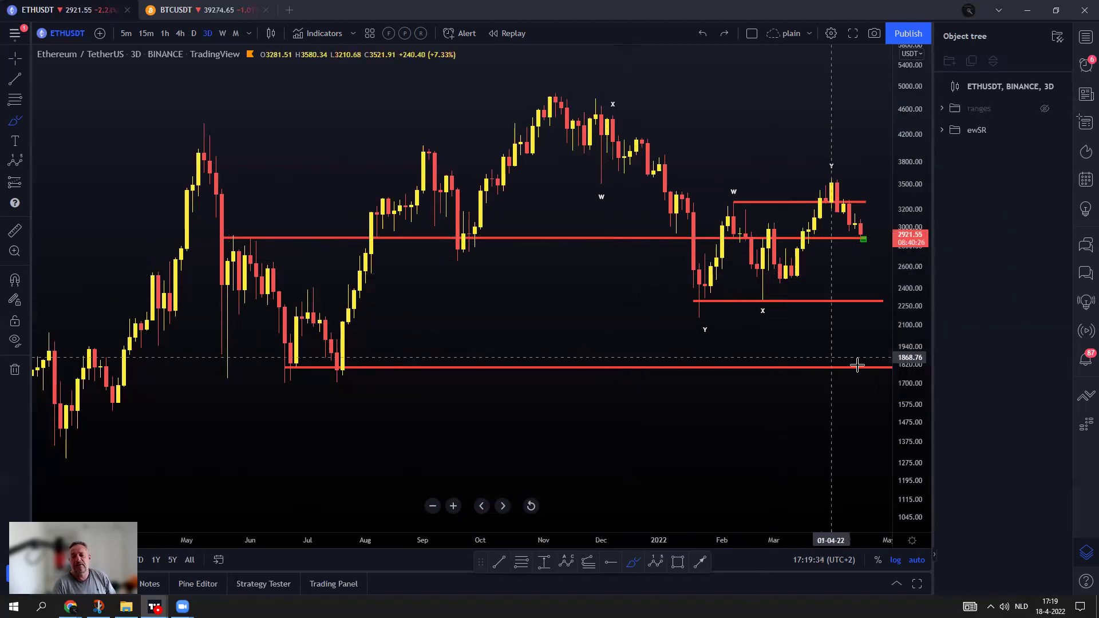
{"action": "scroll", "coordinate": [876, 367], "scroll_direction": "up", "scroll_amount": 4}
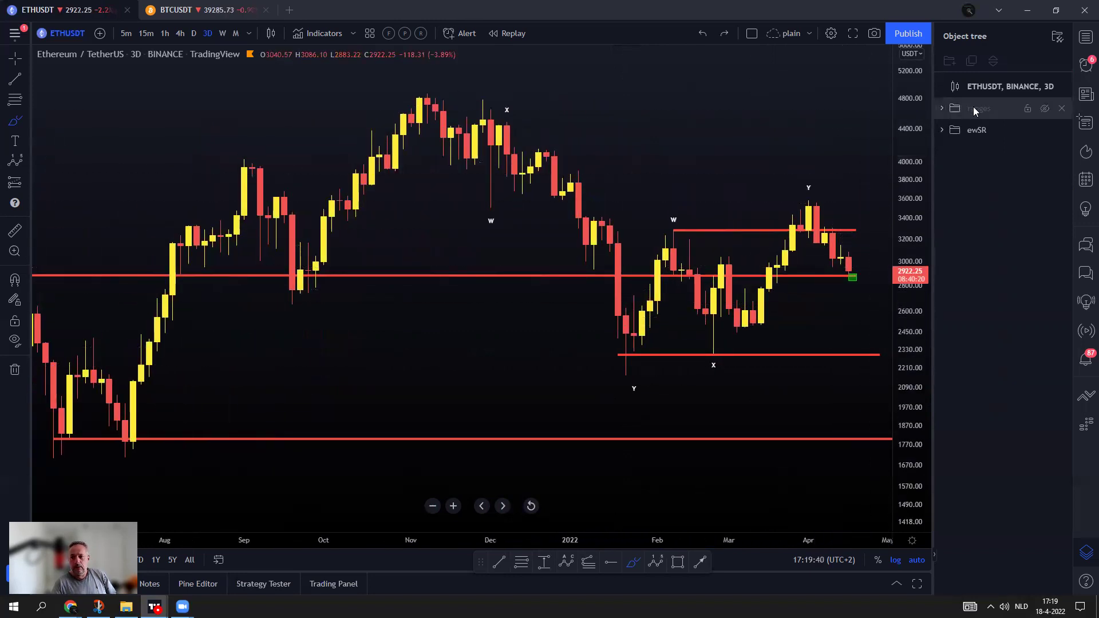
{"action": "mouse_move", "coordinate": [1010, 135]}
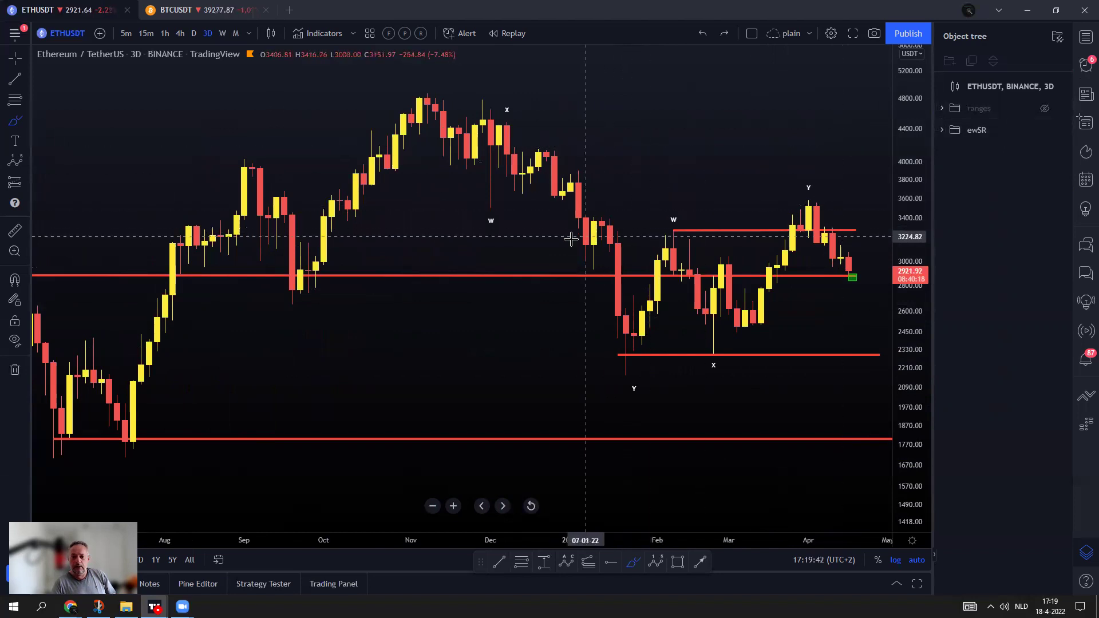
Add the Volume indicator from the favorites to the ETHUSDT 3-day chart.
{"action": "scroll", "coordinate": [433, 266], "scroll_direction": "down", "scroll_amount": 3}
{"action": "scroll", "coordinate": [434, 266], "scroll_direction": "down", "scroll_amount": 3}
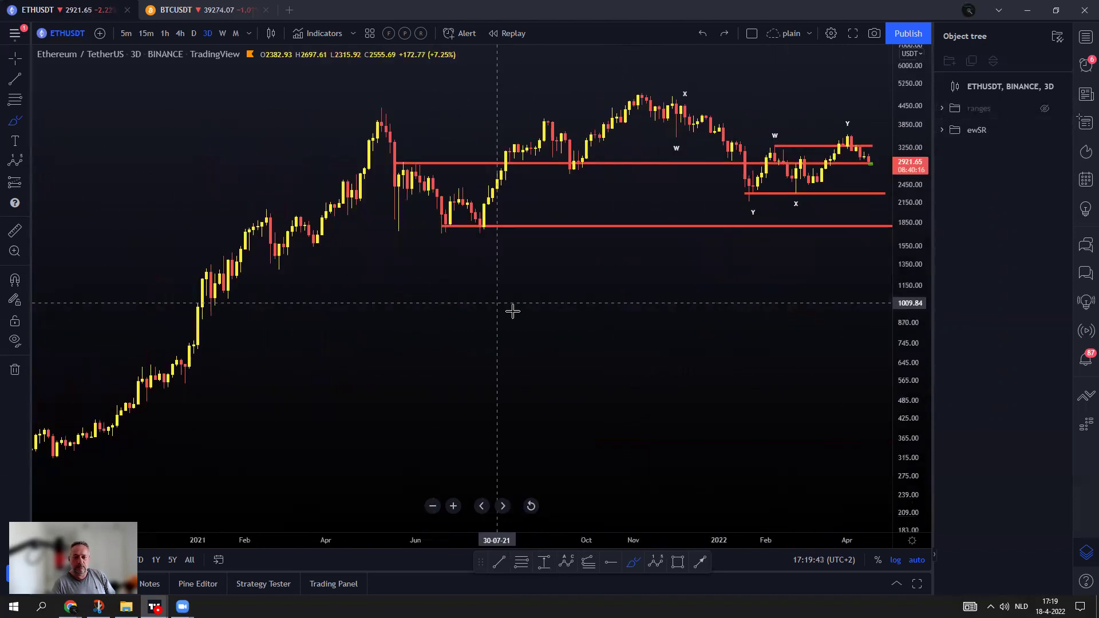
{"action": "left_click", "coordinate": [325, 35]}
{"action": "scroll", "coordinate": [479, 434], "scroll_direction": "down", "scroll_amount": 2}
{"action": "left_click", "coordinate": [472, 449]}
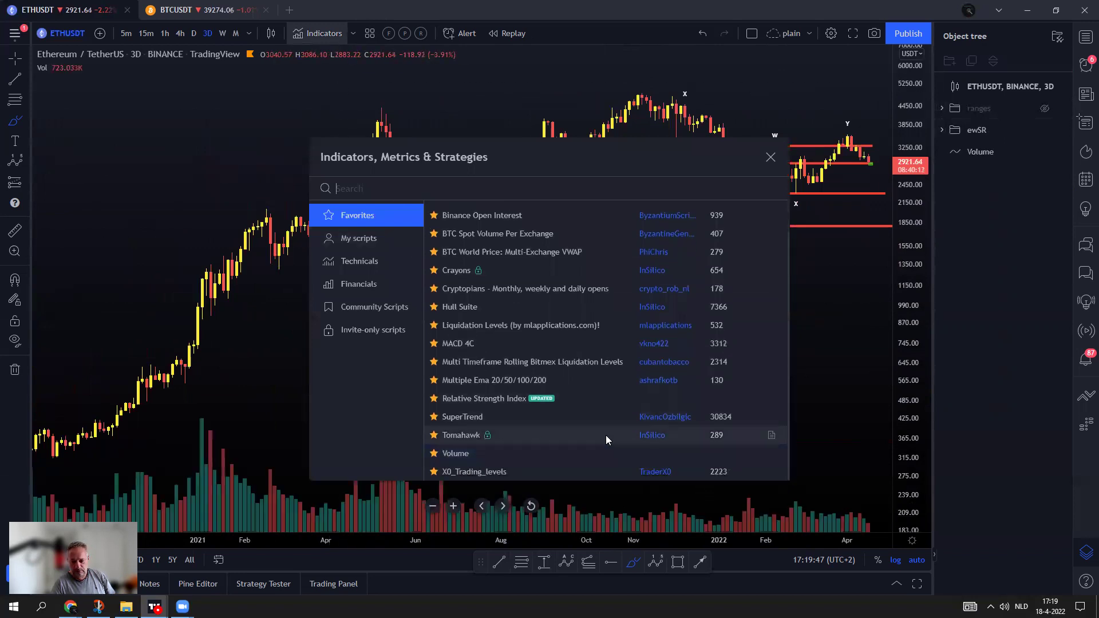
{"action": "key", "text": "Escape"}
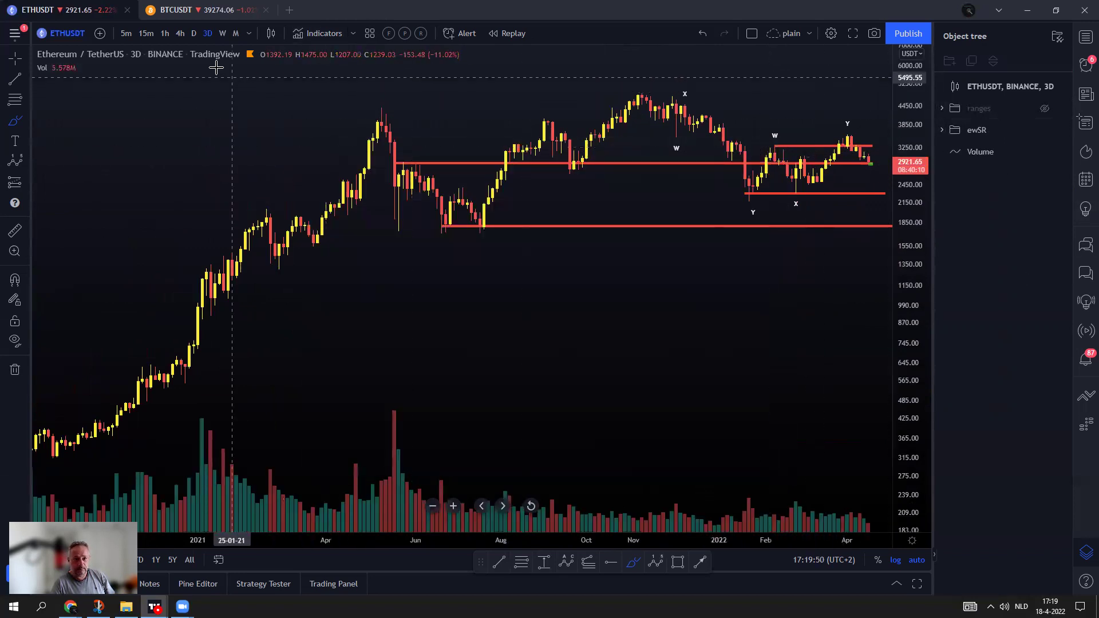
Switch ETHUSDT to the daily timeframe and try a short horizontal brush stroke at about 2,510 below the latest candles, undoing it.
{"action": "scroll", "coordinate": [544, 358], "scroll_direction": "down", "scroll_amount": 1}
{"action": "scroll", "coordinate": [543, 358], "scroll_direction": "down", "scroll_amount": 2}
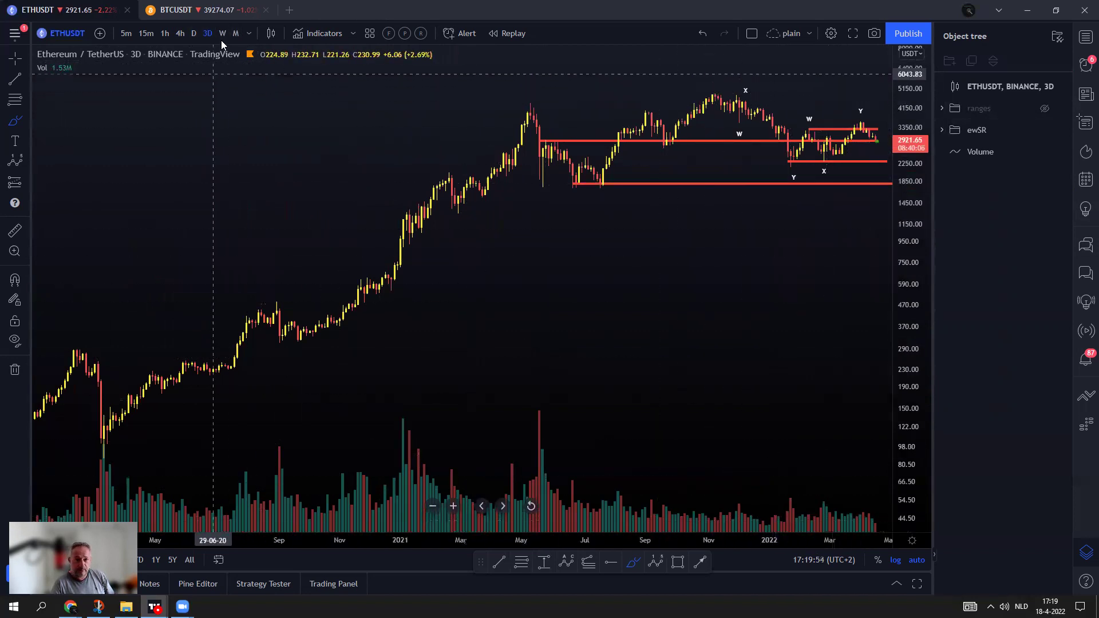
{"action": "left_click", "coordinate": [192, 34]}
{"action": "scroll", "coordinate": [569, 348], "scroll_direction": "up", "scroll_amount": 3}
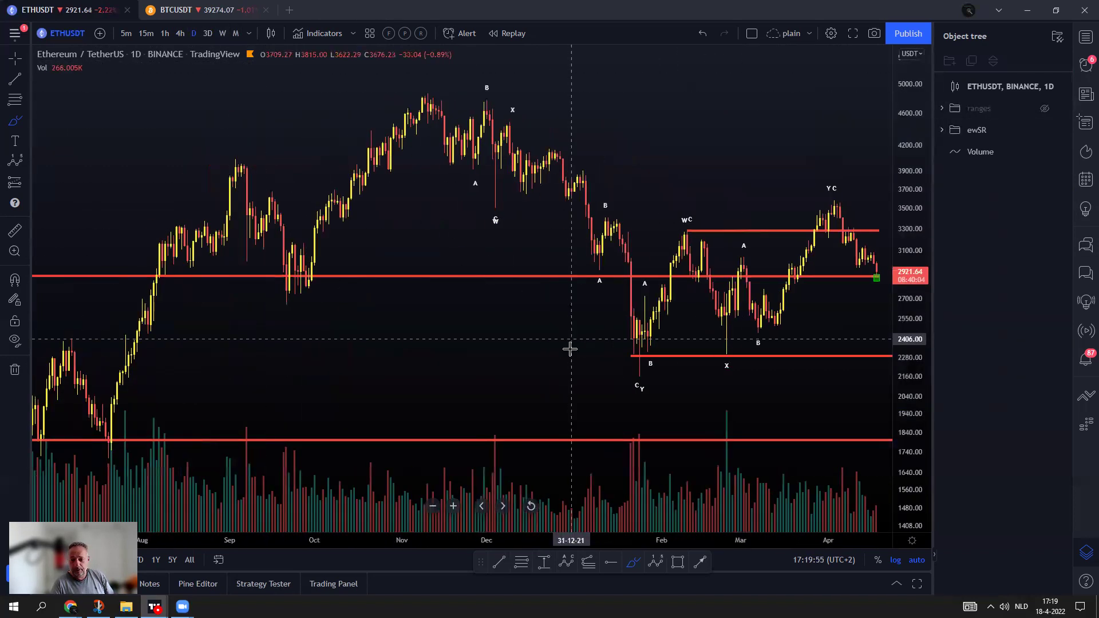
{"action": "scroll", "coordinate": [662, 369], "scroll_direction": "up", "scroll_amount": 2}
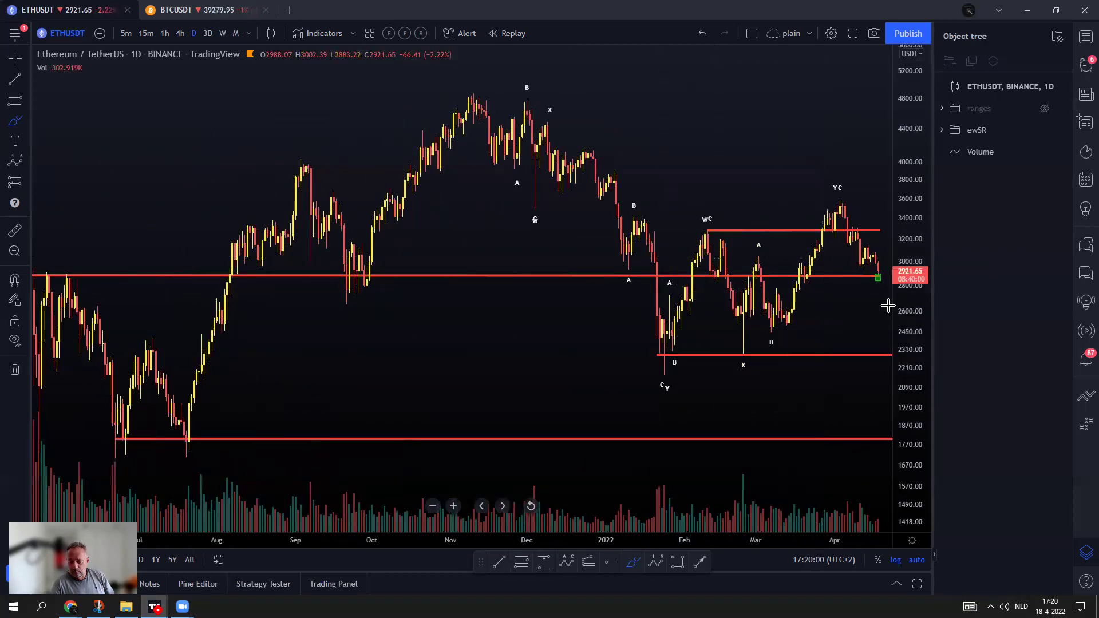
{"action": "left_click_drag", "start_coordinate": [851, 319], "coordinate": [796, 324]}
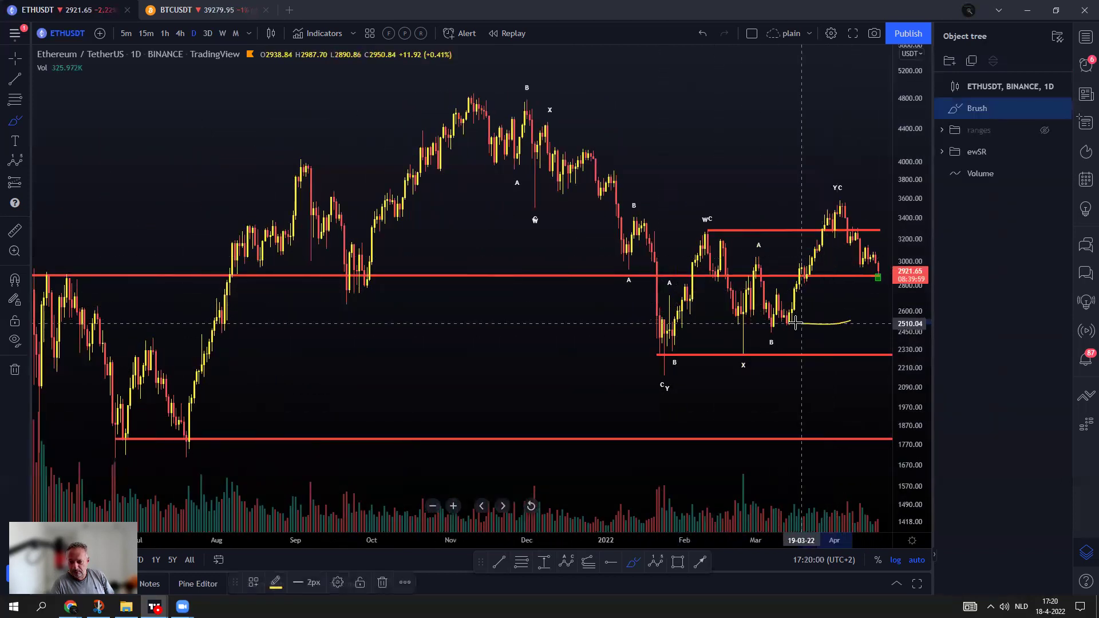
{"action": "left_click", "coordinate": [703, 33]}
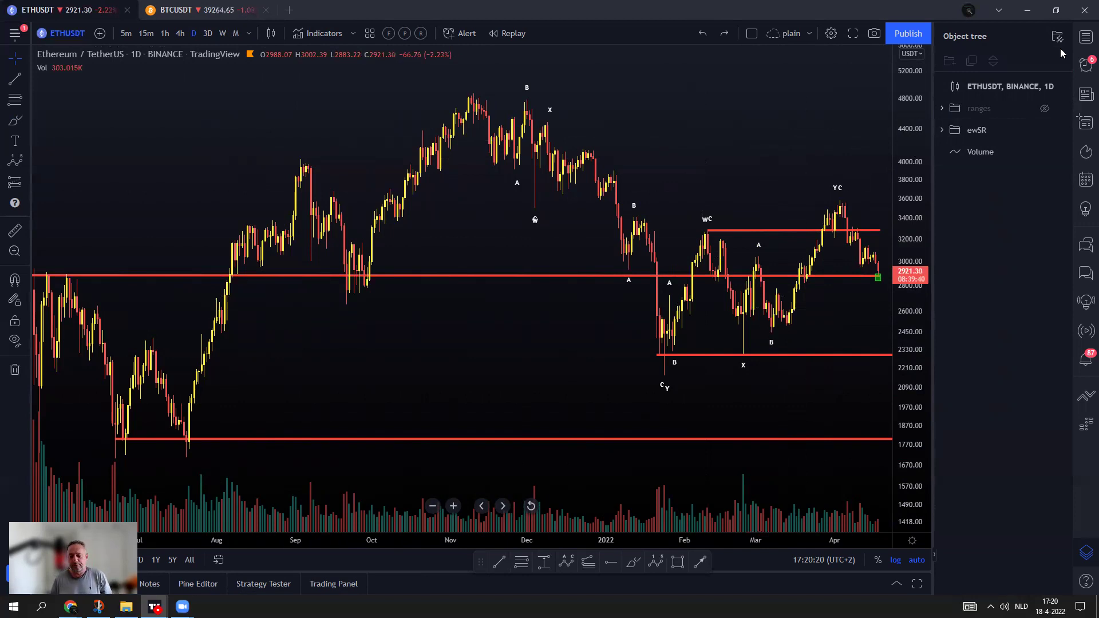
Open the watchlist and load the first BTCUSDT symbol in the chart.
{"action": "left_click", "coordinate": [1083, 39]}
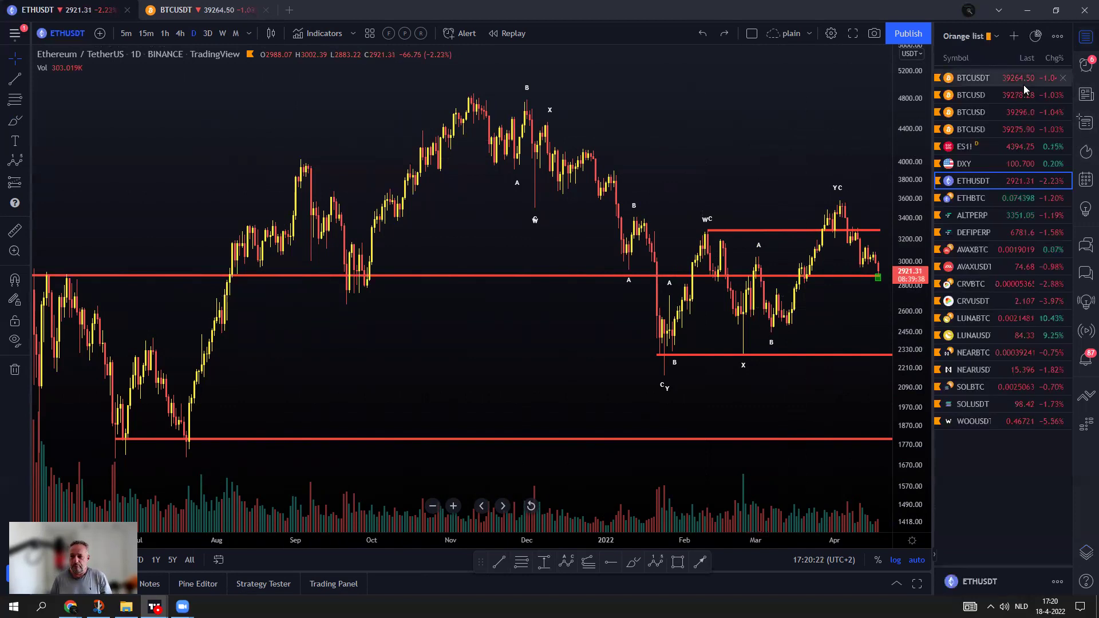
{"action": "left_click", "coordinate": [995, 80]}
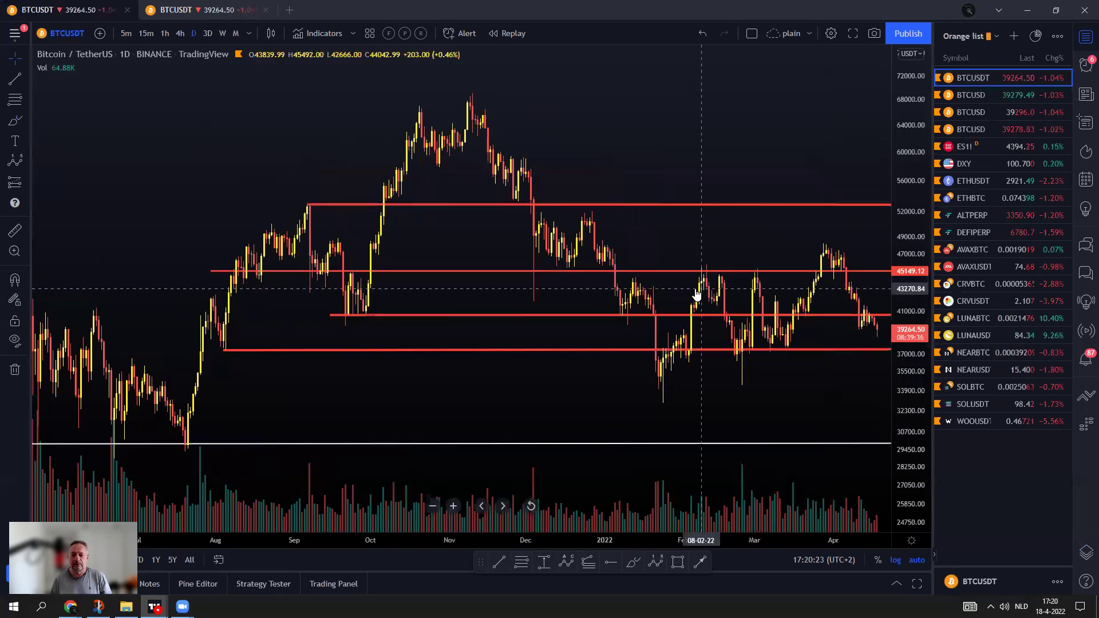
{"action": "scroll", "coordinate": [720, 291], "scroll_direction": "down", "scroll_amount": 1}
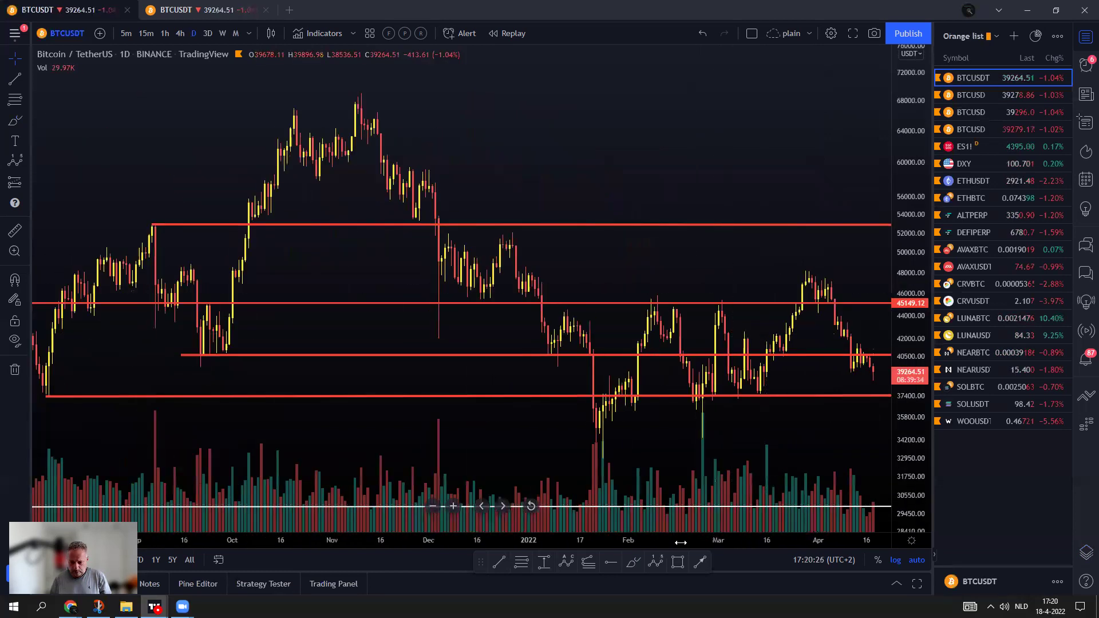
Brush a circle around the February 2022 highs below 45,149 and trace the swings from there to the latest candle.
{"action": "left_click", "coordinate": [634, 563]}
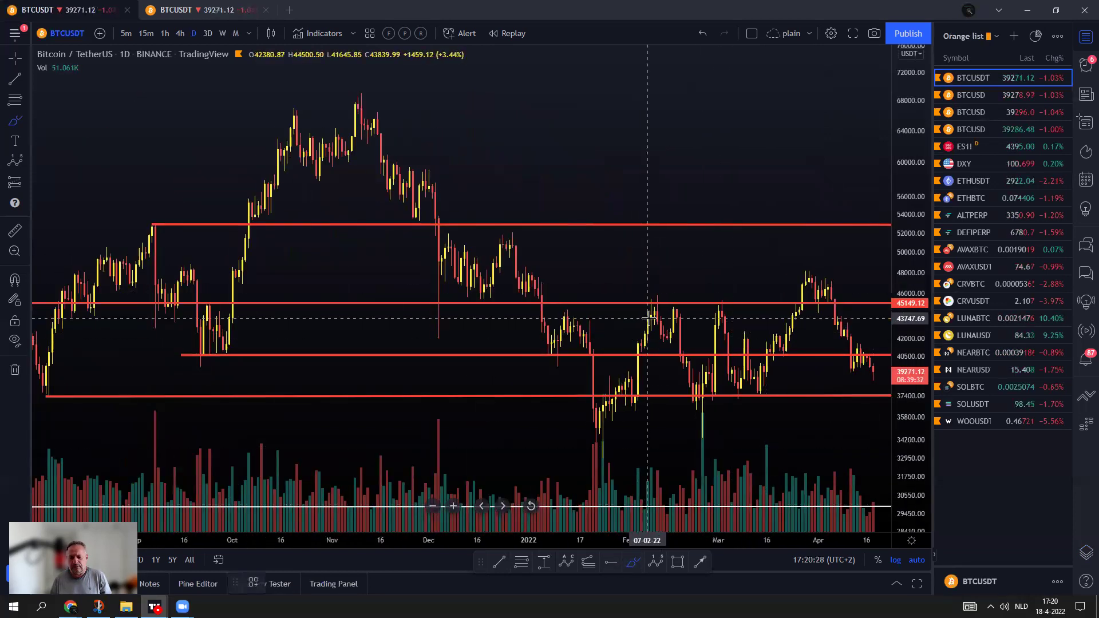
{"action": "mouse_move", "coordinate": [651, 313]}
{"action": "left_mouse_down"}
{"action": "mouse_move", "coordinate": [677, 341]}
{"action": "mouse_move", "coordinate": [648, 308]}
{"action": "left_mouse_up"}
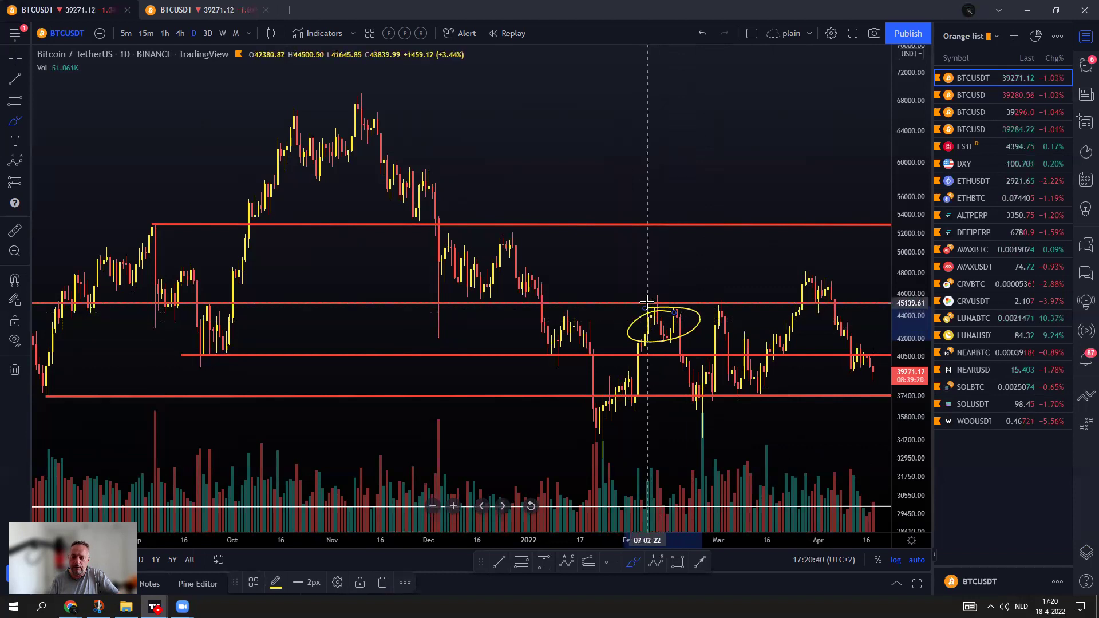
{"action": "mouse_move", "coordinate": [665, 314]}
{"action": "left_mouse_down"}
{"action": "mouse_move", "coordinate": [702, 405]}
{"action": "mouse_move", "coordinate": [744, 352]}
{"action": "mouse_move", "coordinate": [764, 375]}
{"action": "mouse_move", "coordinate": [810, 277]}
{"action": "mouse_move", "coordinate": [872, 378]}
{"action": "left_mouse_up"}
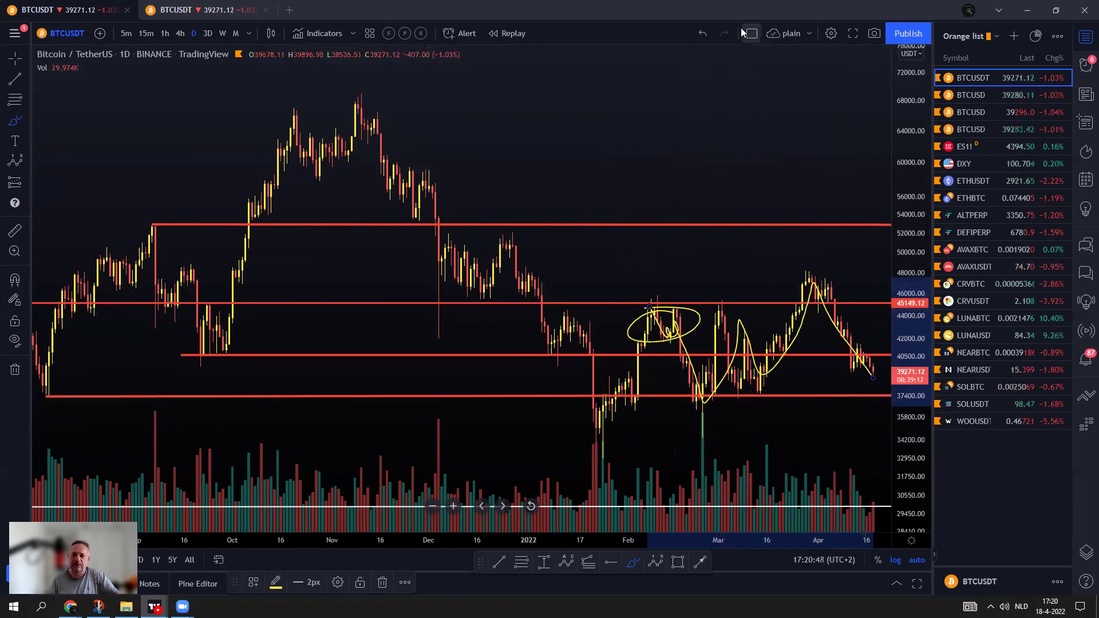
Undo the brushed circle and swing path on the BTCUSDT chart and leave empty space beyond the latest candles.
{"action": "left_click", "coordinate": [702, 35]}
{"action": "left_click", "coordinate": [702, 33]}
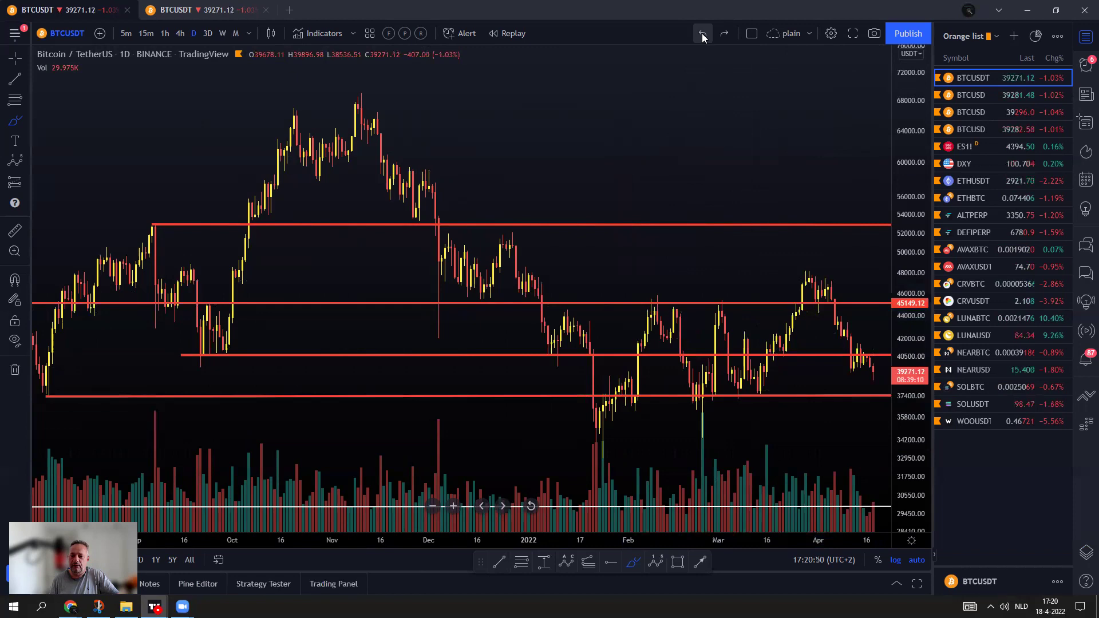
{"action": "scroll", "coordinate": [828, 336], "scroll_direction": "down", "scroll_amount": 2}
{"action": "scroll", "coordinate": [828, 336], "scroll_direction": "down", "scroll_amount": 2}
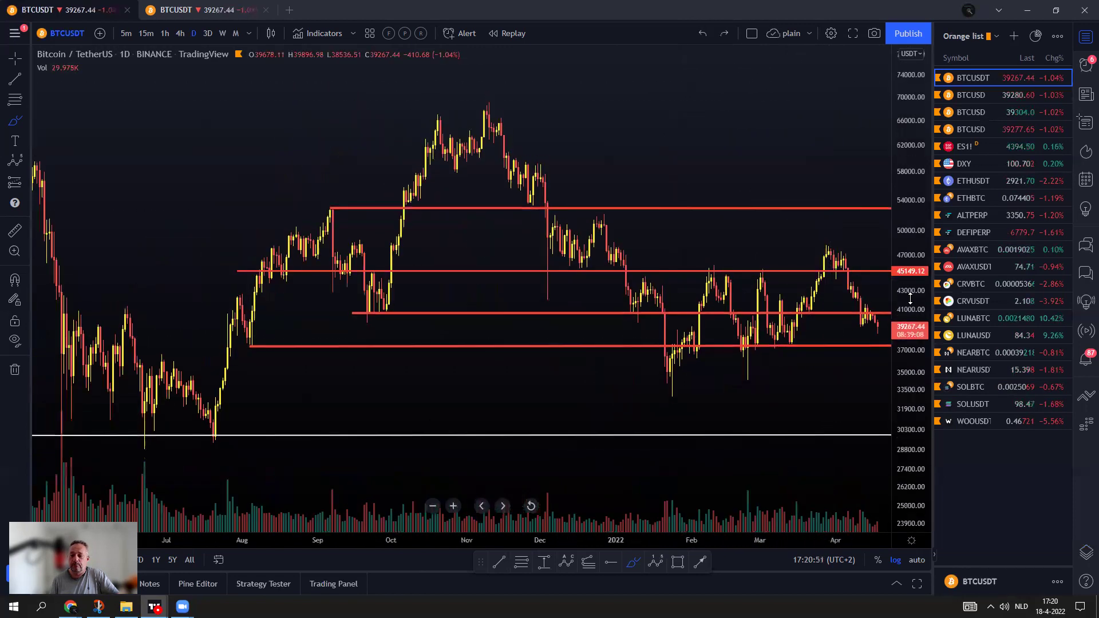
{"action": "left_click_drag", "start_coordinate": [845, 370], "coordinate": [763, 376]}
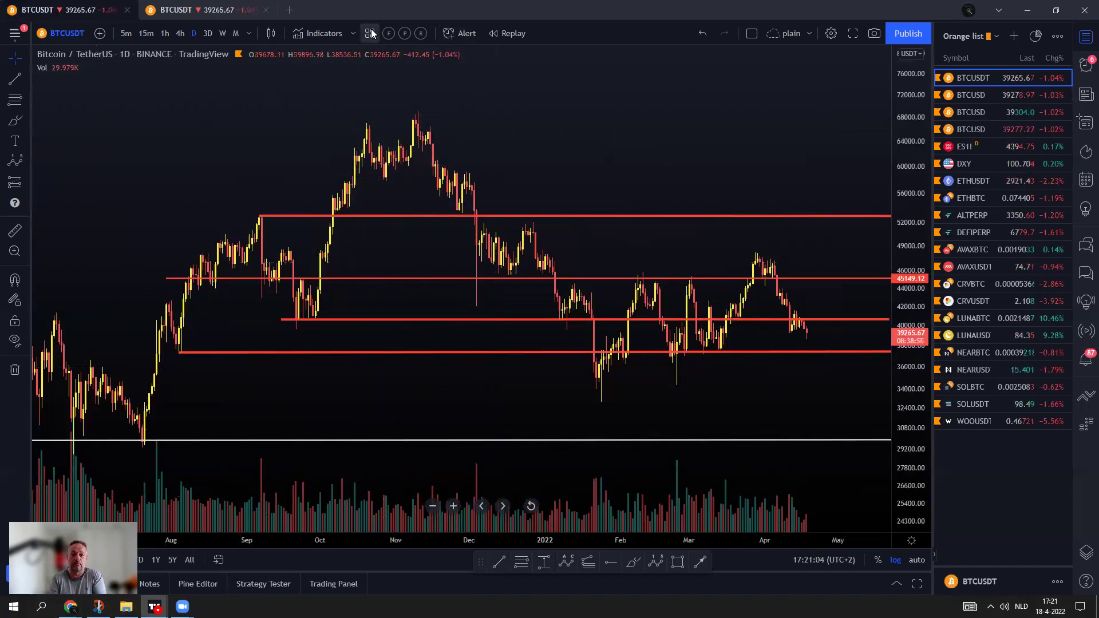
Remove the Volume indicator from the BTCUSDT daily chart and abandon the started trend line.
{"action": "left_click", "coordinate": [324, 34]}
{"action": "key", "text": "Escape"}
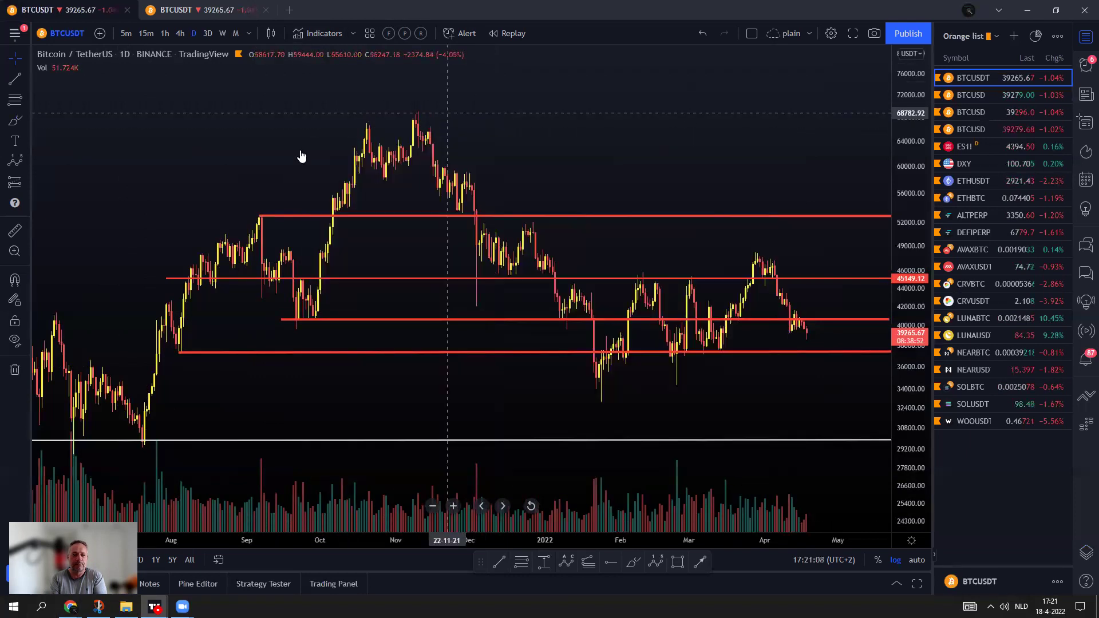
{"action": "left_click", "coordinate": [90, 68]}
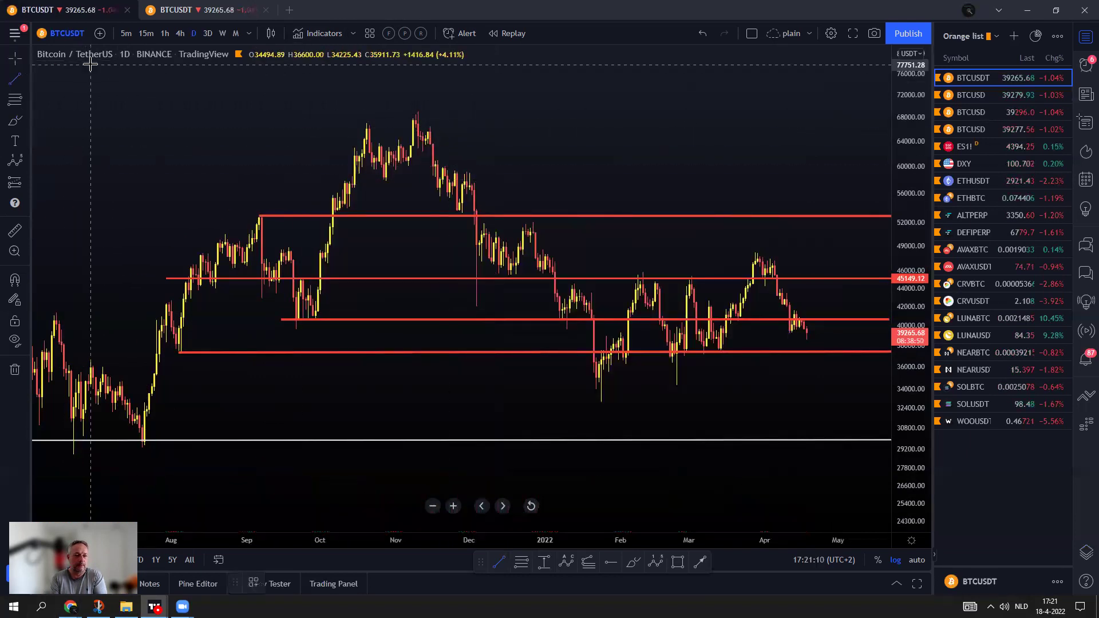
{"action": "scroll", "coordinate": [527, 335], "scroll_direction": "up", "scroll_amount": 5}
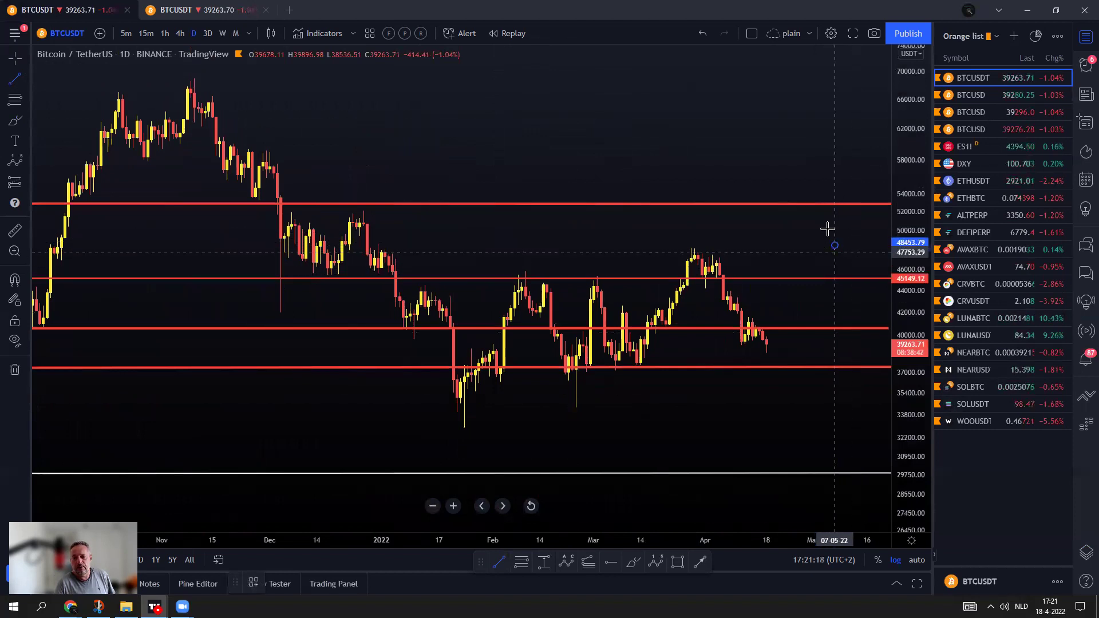
{"action": "key", "text": "Escape"}
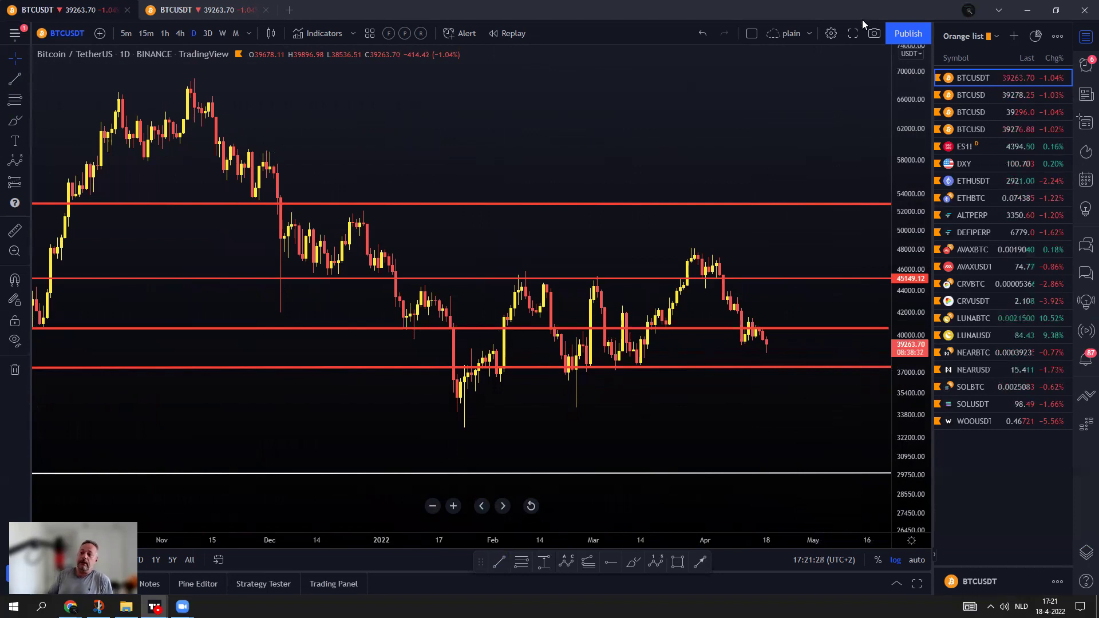
Load ETHBTC from the watchlist and compress the price scale to show the candles since June 2021.
{"action": "left_click", "coordinate": [999, 199]}
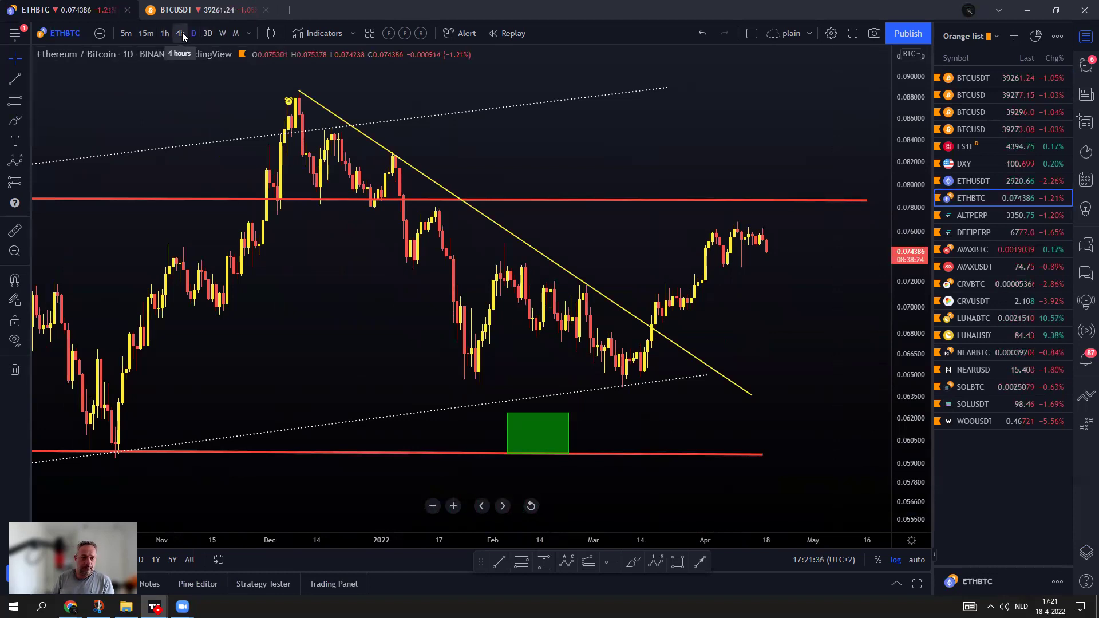
{"action": "scroll", "coordinate": [474, 290], "scroll_direction": "down", "scroll_amount": 6}
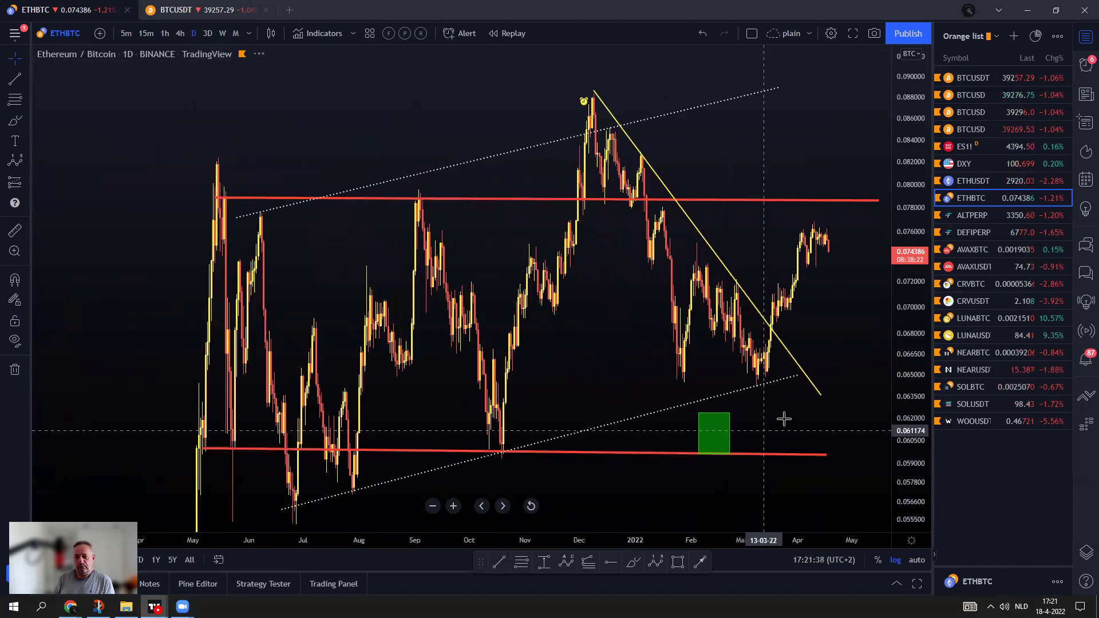
{"action": "left_click_drag", "start_coordinate": [924, 78], "coordinate": [922, 315]}
{"action": "scroll", "coordinate": [705, 462], "scroll_direction": "up", "scroll_amount": 1}
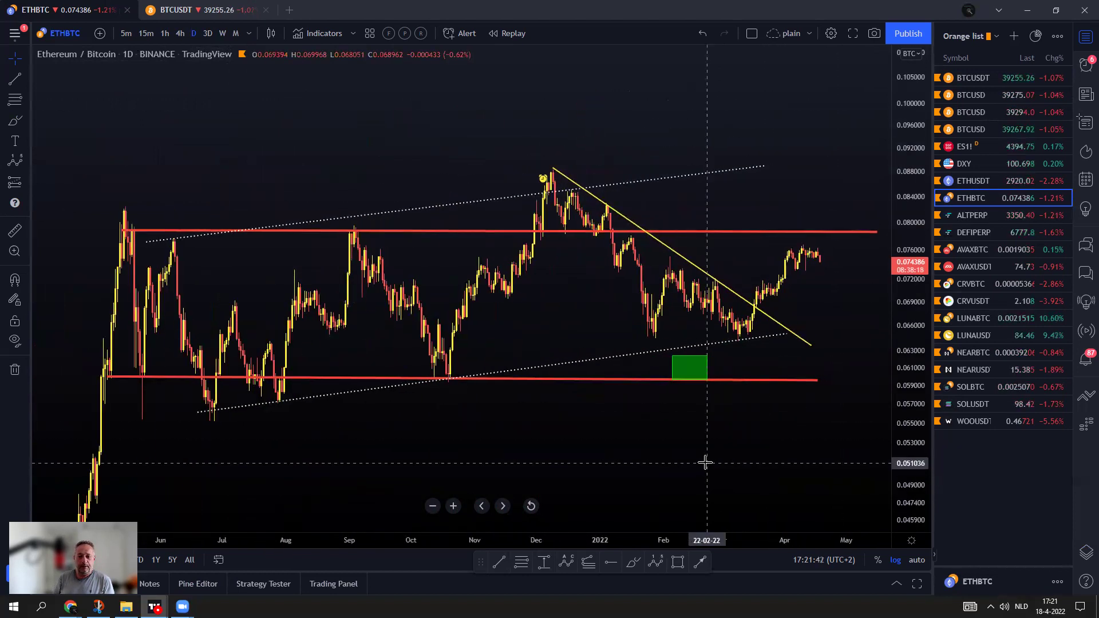
Brush a projected drop from the latest candle to about 0.068 and an arc from the March low over the April high.
{"action": "left_click", "coordinate": [631, 564]}
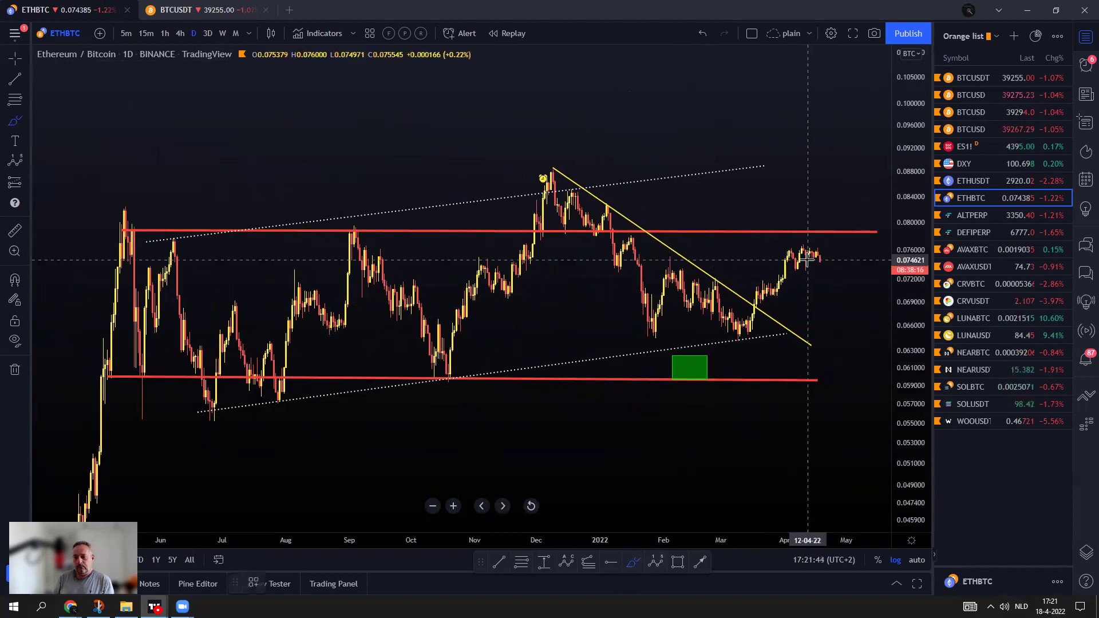
{"action": "left_click_drag", "start_coordinate": [820, 256], "coordinate": [836, 310]}
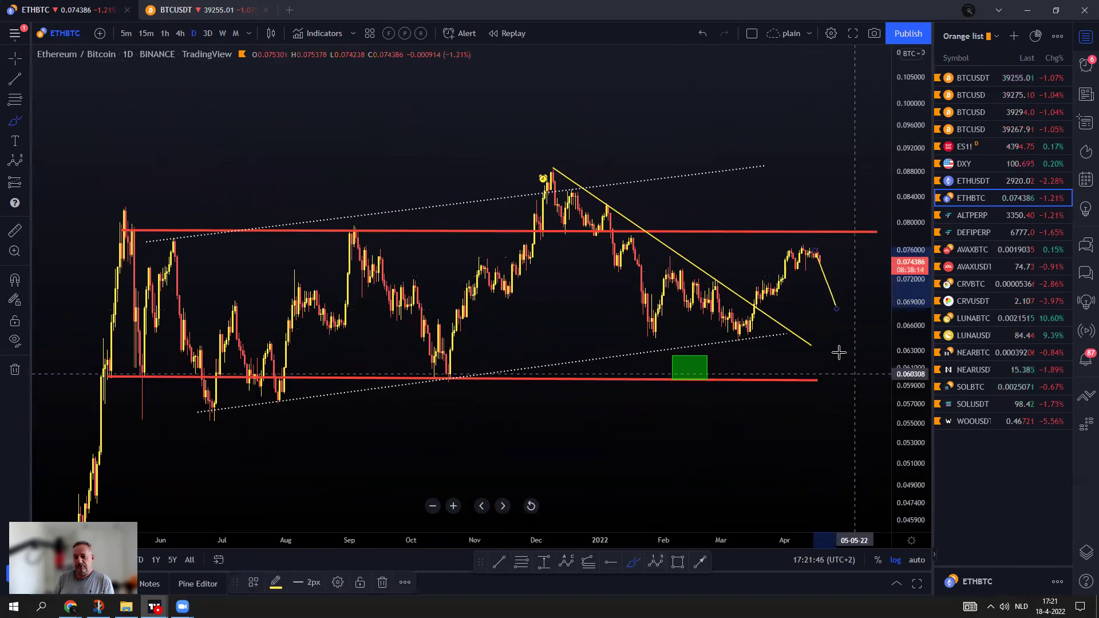
{"action": "mouse_move", "coordinate": [733, 331]}
{"action": "left_mouse_down"}
{"action": "mouse_move", "coordinate": [801, 244]}
{"action": "mouse_move", "coordinate": [836, 309]}
{"action": "left_mouse_up"}
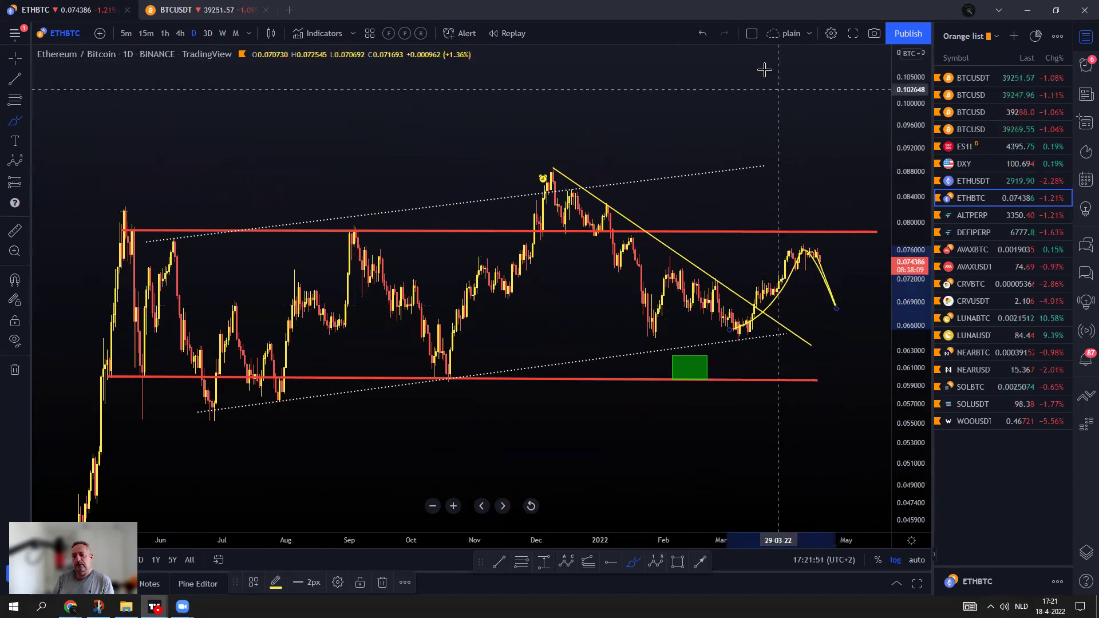
Undo the brush strokes on the ETHBTC chart and review price between the two red horizontal levels.
{"action": "left_click", "coordinate": [703, 34]}
{"action": "scroll", "coordinate": [821, 221], "scroll_direction": "up", "scroll_amount": 5}
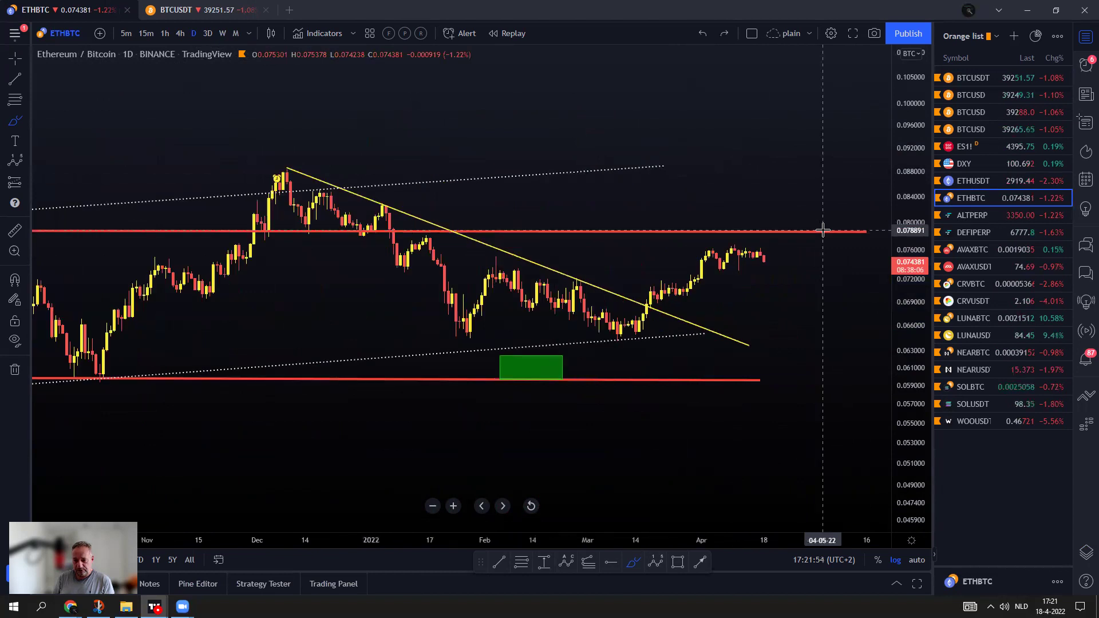
{"action": "scroll", "coordinate": [762, 280], "scroll_direction": "down", "scroll_amount": 3}
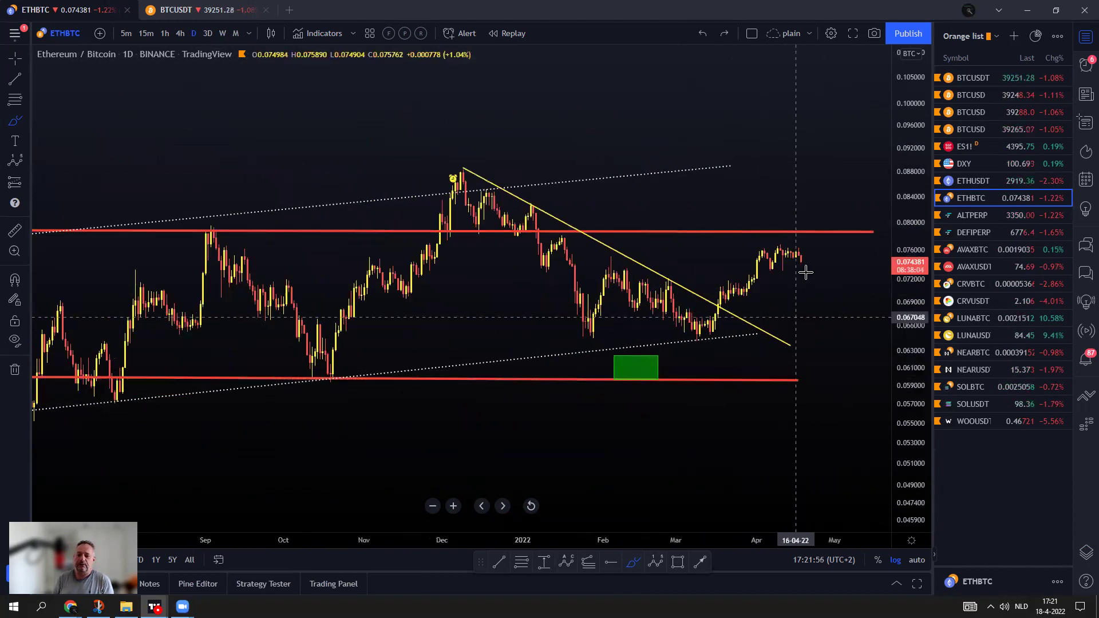
{"action": "scroll", "coordinate": [832, 305], "scroll_direction": "down", "scroll_amount": 2}
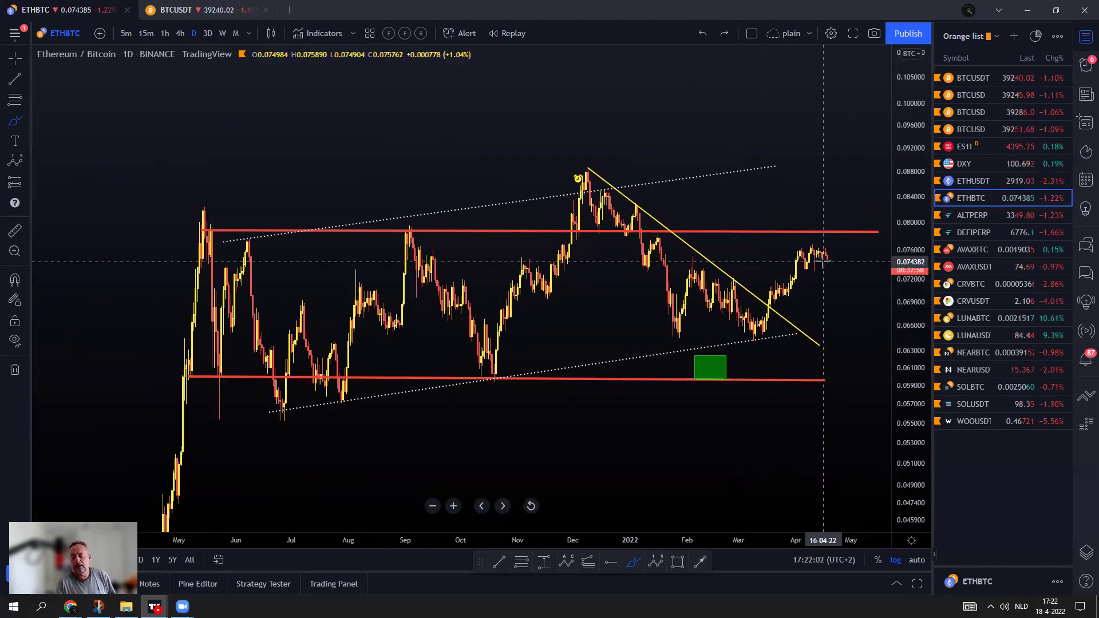
{"action": "scroll", "coordinate": [891, 353], "scroll_direction": "up", "scroll_amount": 1}
{"action": "scroll", "coordinate": [892, 353], "scroll_direction": "up", "scroll_amount": 3}
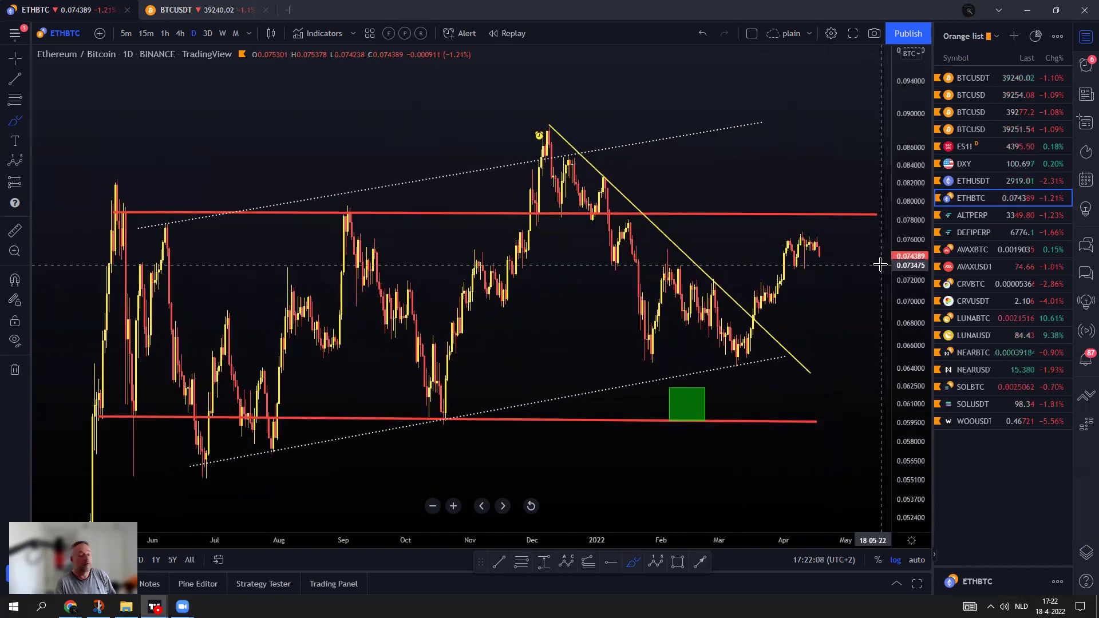
Load ALTPERP from the watchlist and compress its price scale to show the whole 1-to-5 wave projection.
{"action": "left_click", "coordinate": [983, 220]}
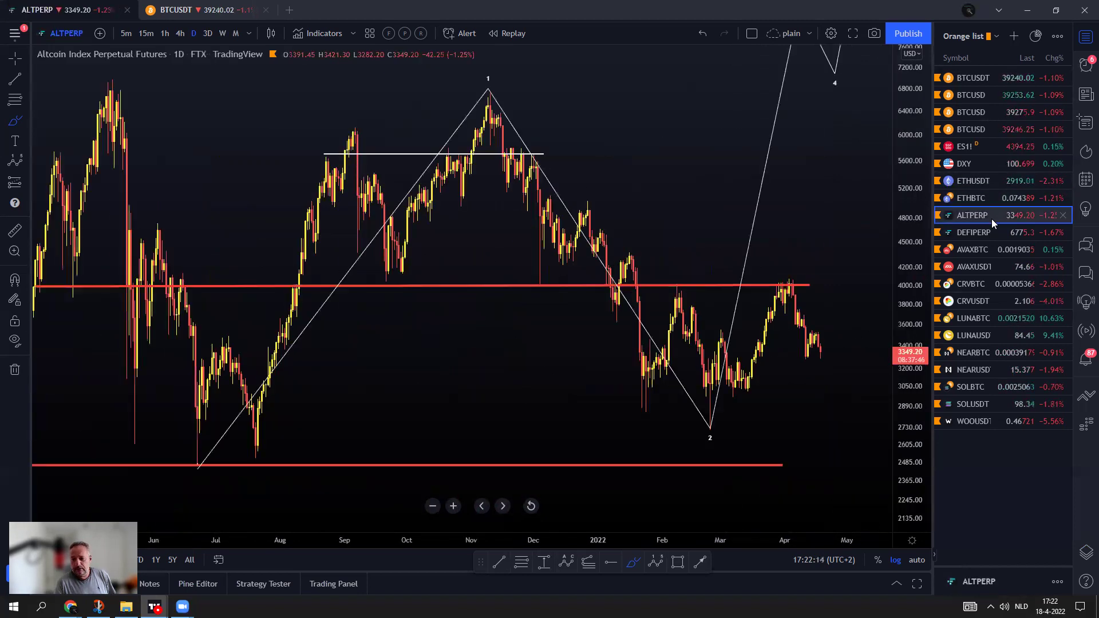
{"action": "scroll", "coordinate": [790, 245], "scroll_direction": "down", "scroll_amount": 2}
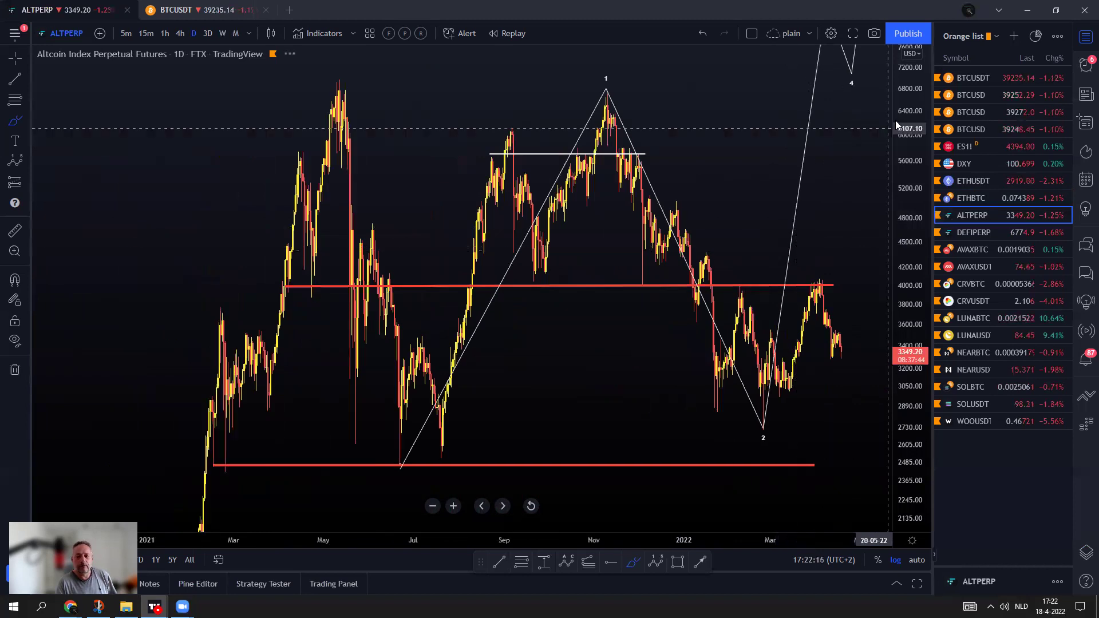
{"action": "left_click_drag", "start_coordinate": [906, 89], "coordinate": [907, 189]}
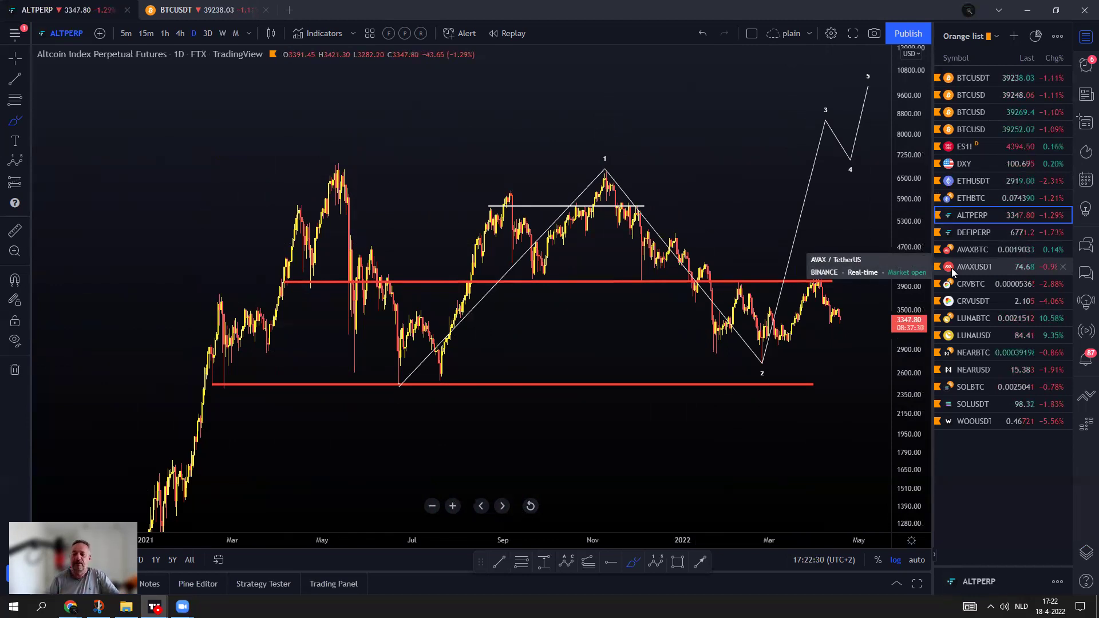
{"action": "scroll", "coordinate": [736, 112], "scroll_direction": "up", "scroll_amount": 2}
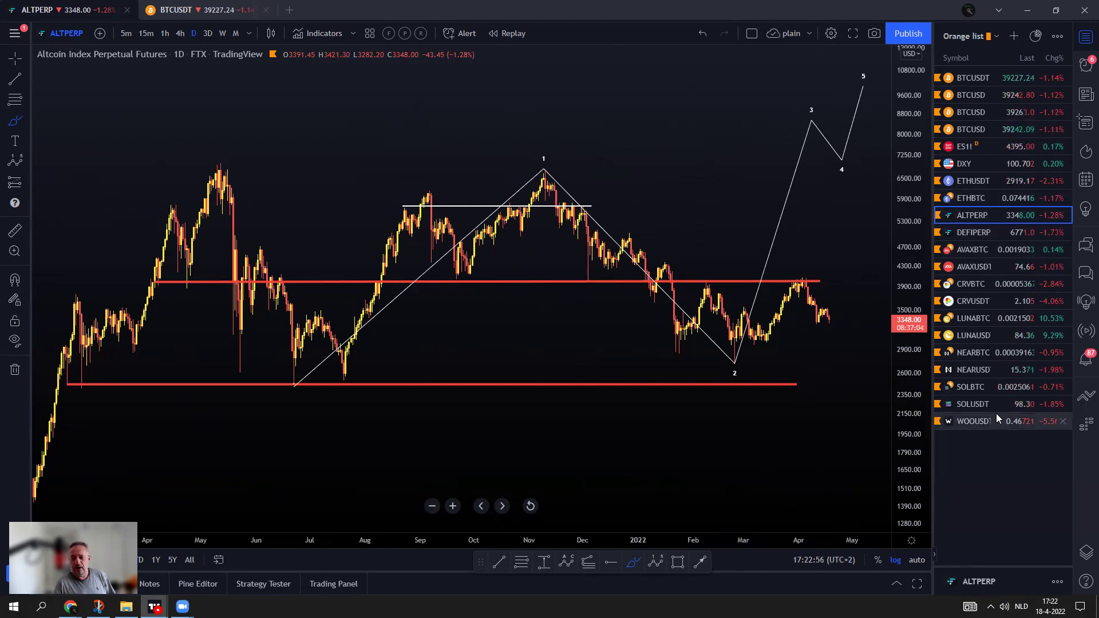
Brush the rise from the wave 2 low and circle the April high at the upper red level, and undo the stroke.
{"action": "left_click", "coordinate": [632, 561]}
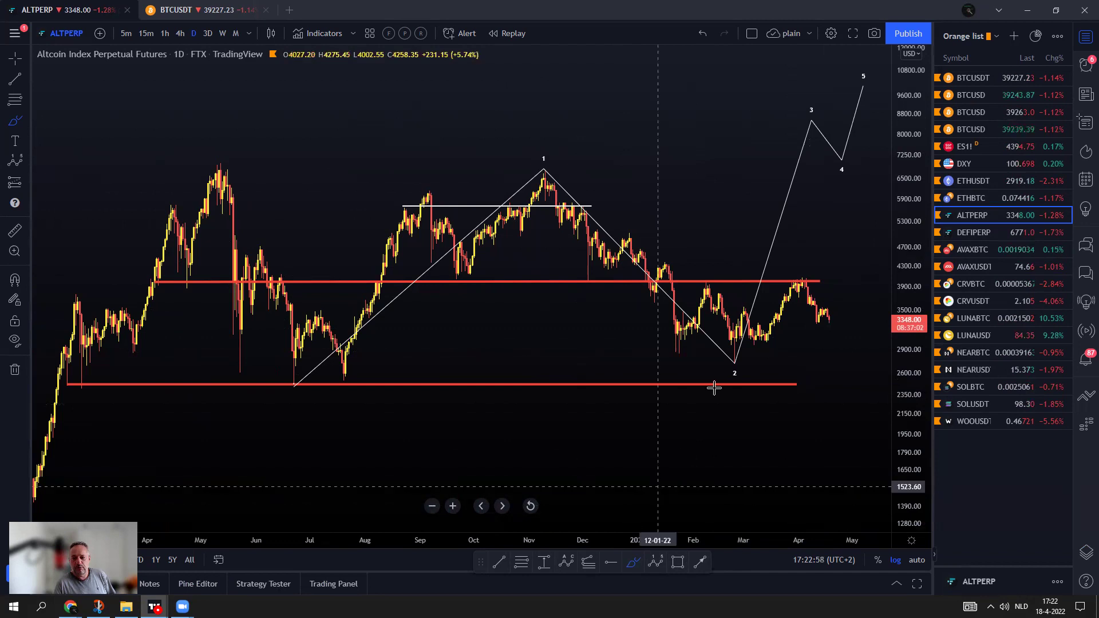
{"action": "left_click_drag", "start_coordinate": [741, 340], "coordinate": [814, 273]}
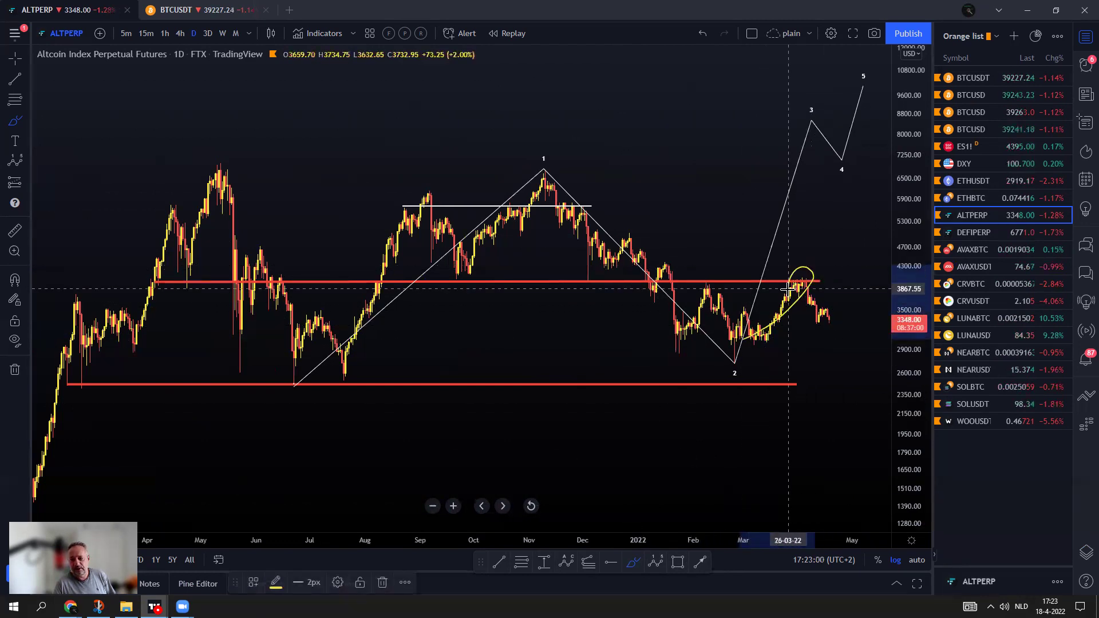
{"action": "left_click", "coordinate": [699, 33]}
{"action": "left_click", "coordinate": [700, 33]}
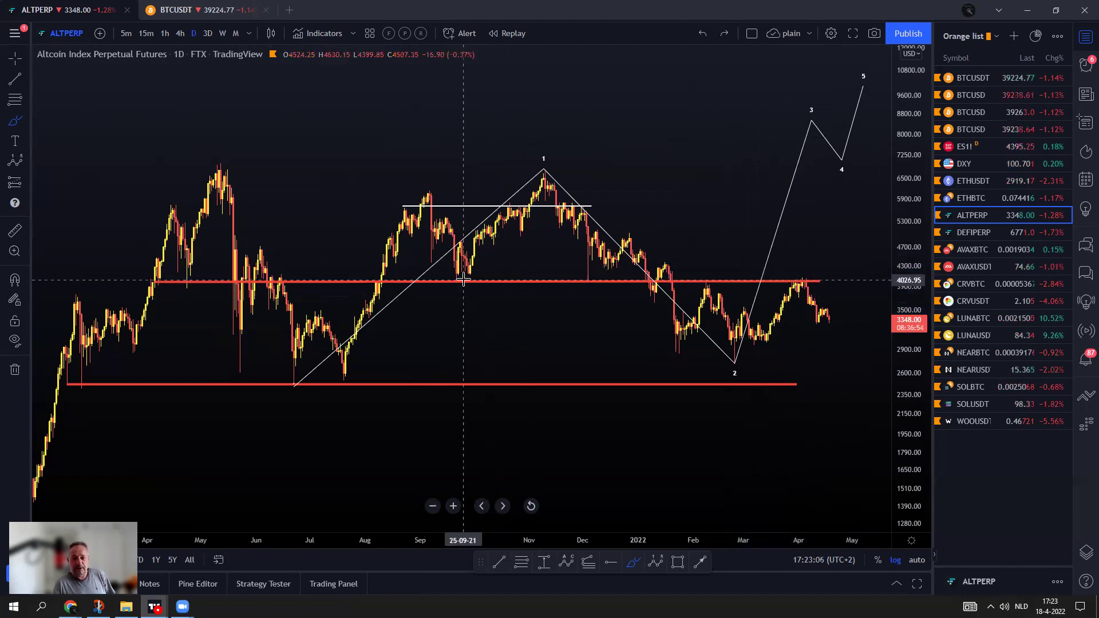
Circle the candle touches along the upper red level from April 2021 to April 2022, and undo the circles.
{"action": "left_click_drag", "start_coordinate": [159, 284], "coordinate": [169, 270]}
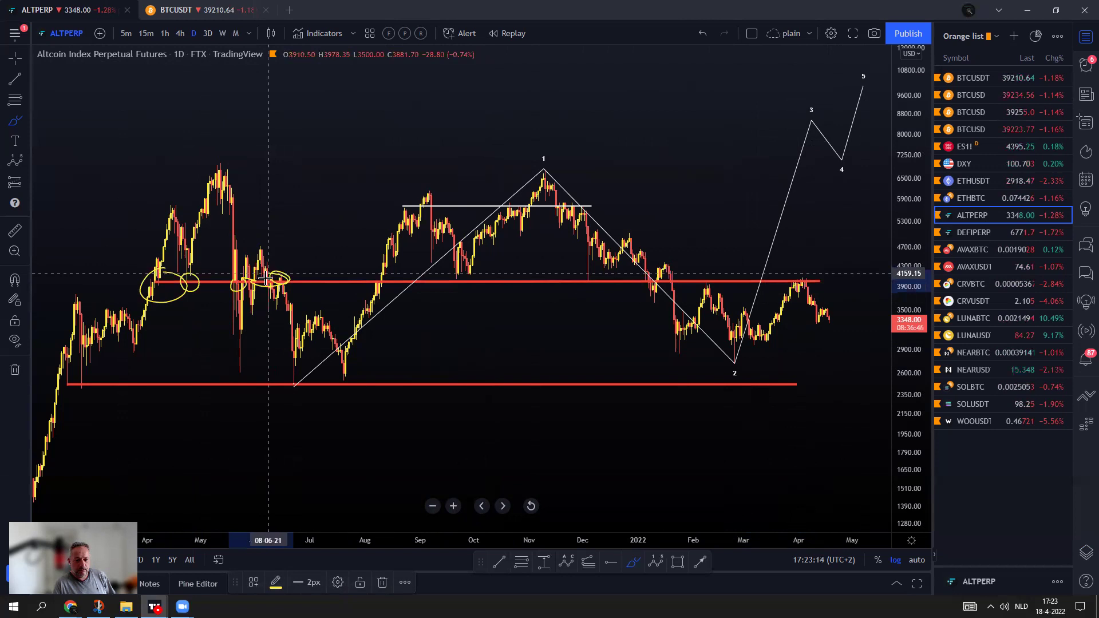
{"action": "left_click_drag", "start_coordinate": [450, 270], "coordinate": [475, 270]}
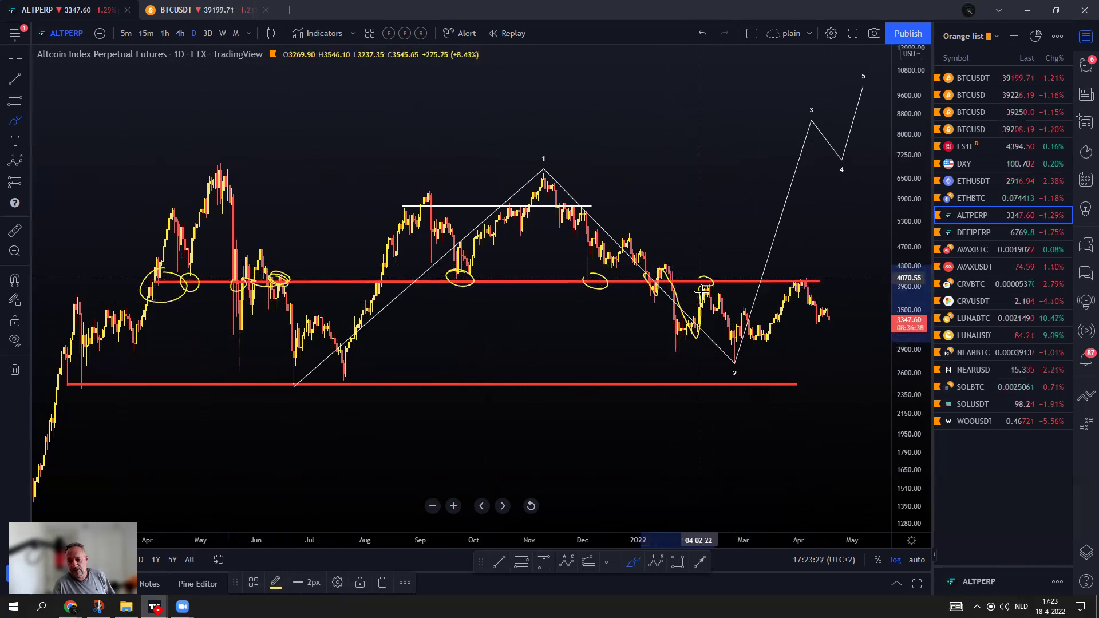
{"action": "left_click_drag", "start_coordinate": [816, 272], "coordinate": [815, 273]}
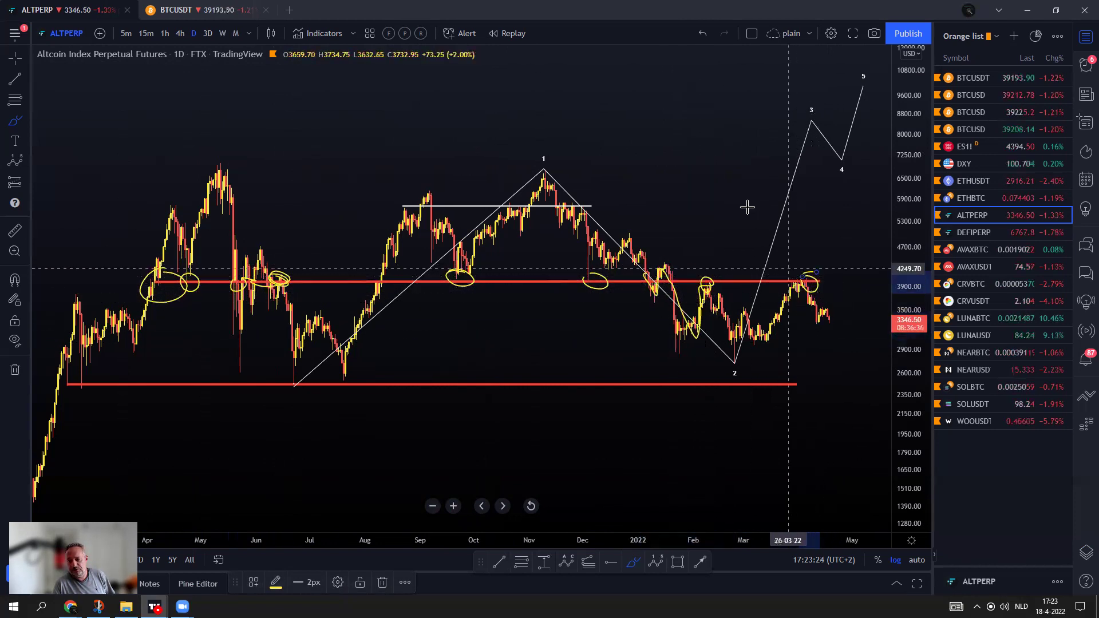
{"action": "left_click", "coordinate": [703, 30]}
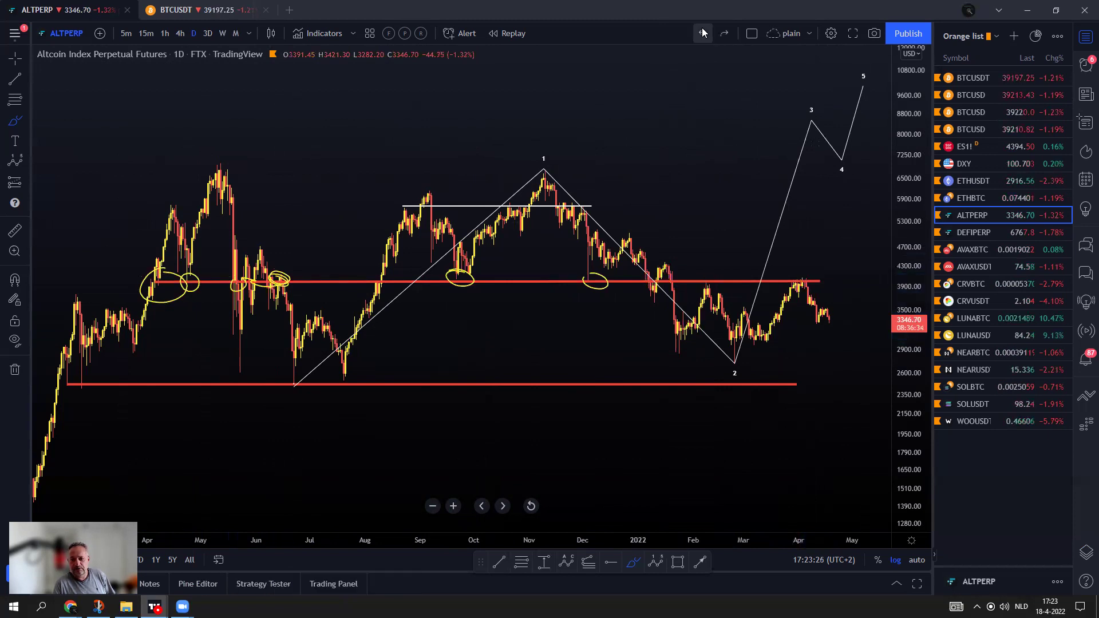
{"action": "left_click", "coordinate": [702, 30]}
Brush a three-leg rise from the wave 2 low to the early-April high at the upper red level, and undo it.
{"action": "scroll", "coordinate": [743, 223], "scroll_direction": "up", "scroll_amount": 5}
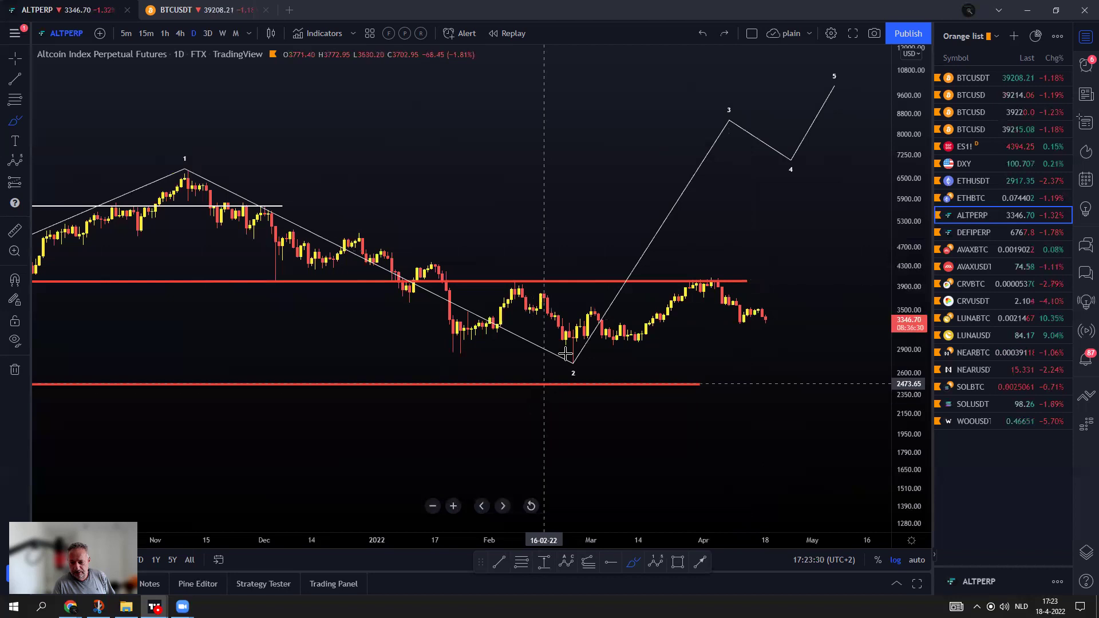
{"action": "mouse_move", "coordinate": [575, 342]}
{"action": "left_mouse_down"}
{"action": "mouse_move", "coordinate": [594, 300]}
{"action": "mouse_move", "coordinate": [650, 335]}
{"action": "mouse_move", "coordinate": [718, 278]}
{"action": "left_mouse_up"}
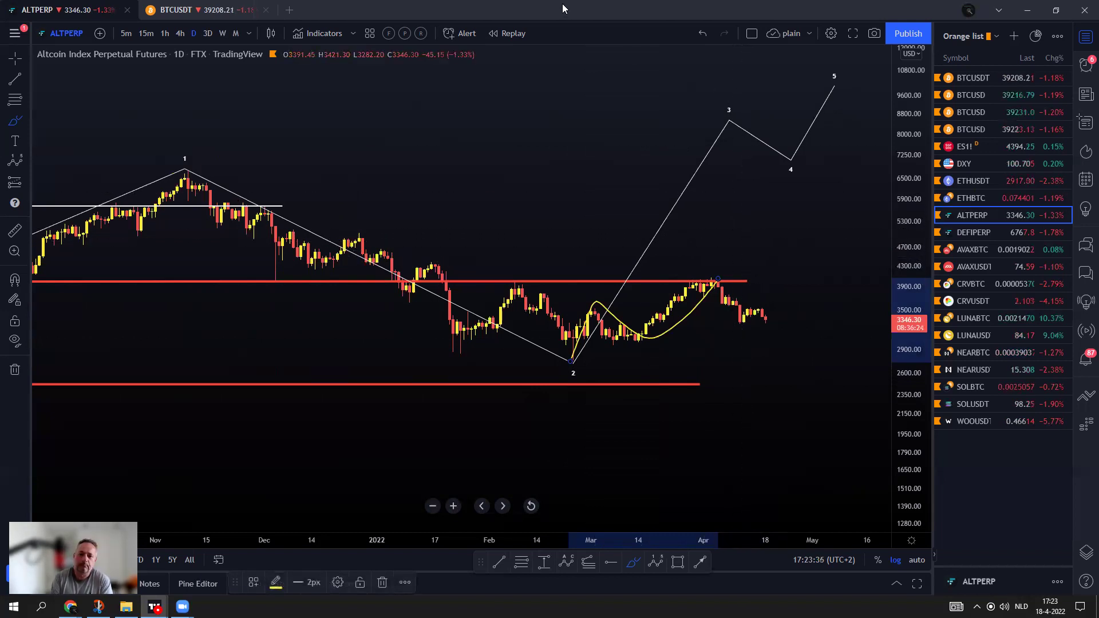
{"action": "left_click", "coordinate": [703, 33]}
Switch ALTPERP to the 4-hour timeframe, reset the chart view and show the candles back to the wave 2 low.
{"action": "left_click", "coordinate": [179, 34]}
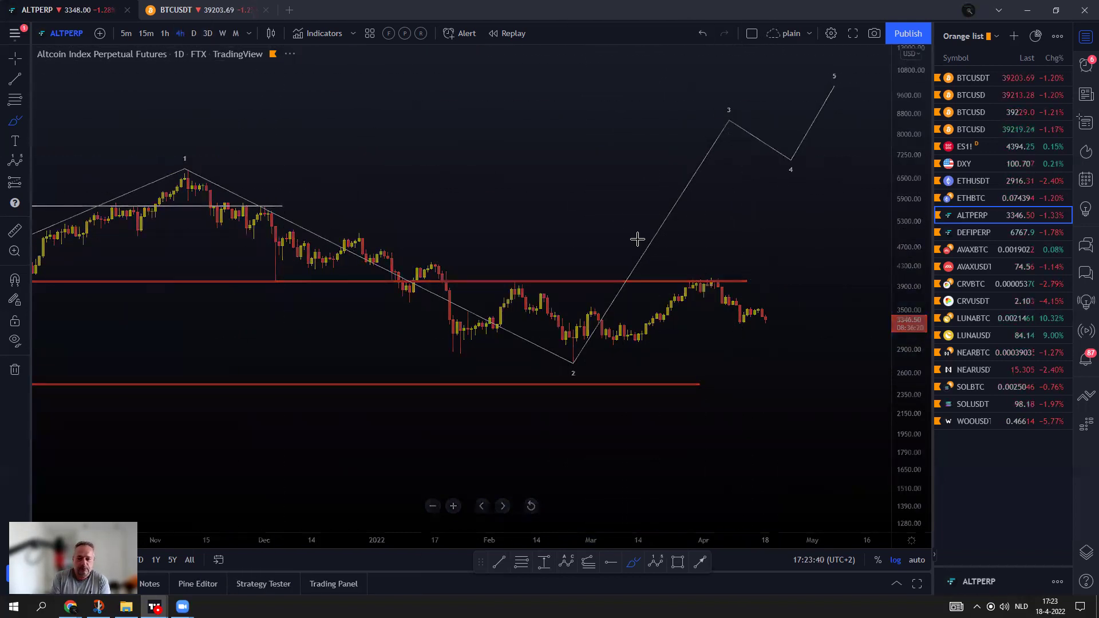
{"action": "left_click", "coordinate": [531, 505]}
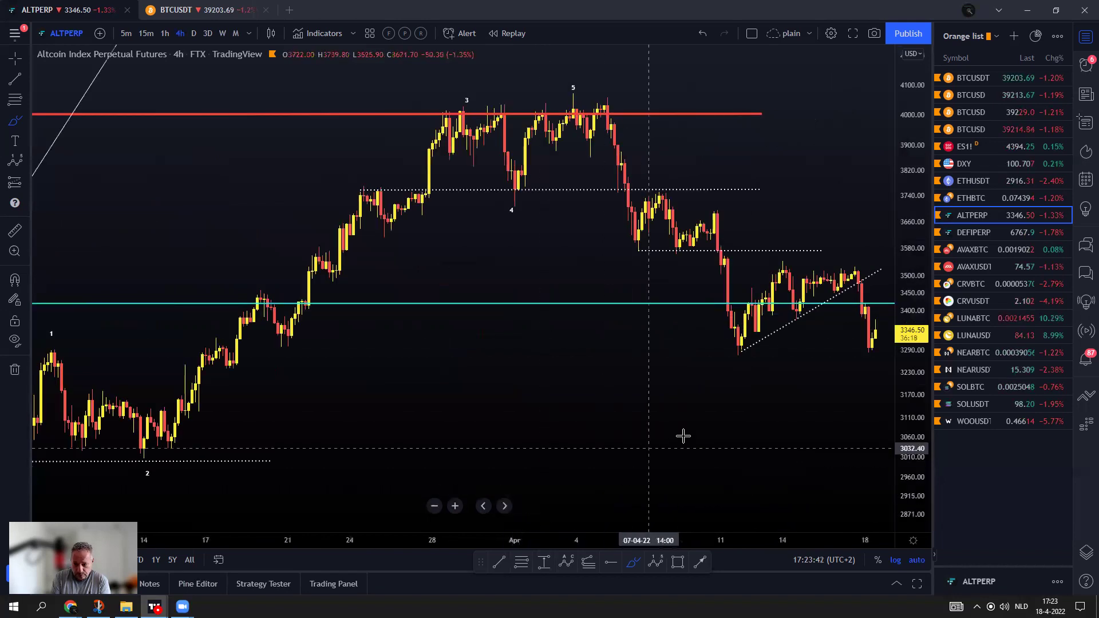
{"action": "scroll", "coordinate": [777, 383], "scroll_direction": "down", "scroll_amount": 5}
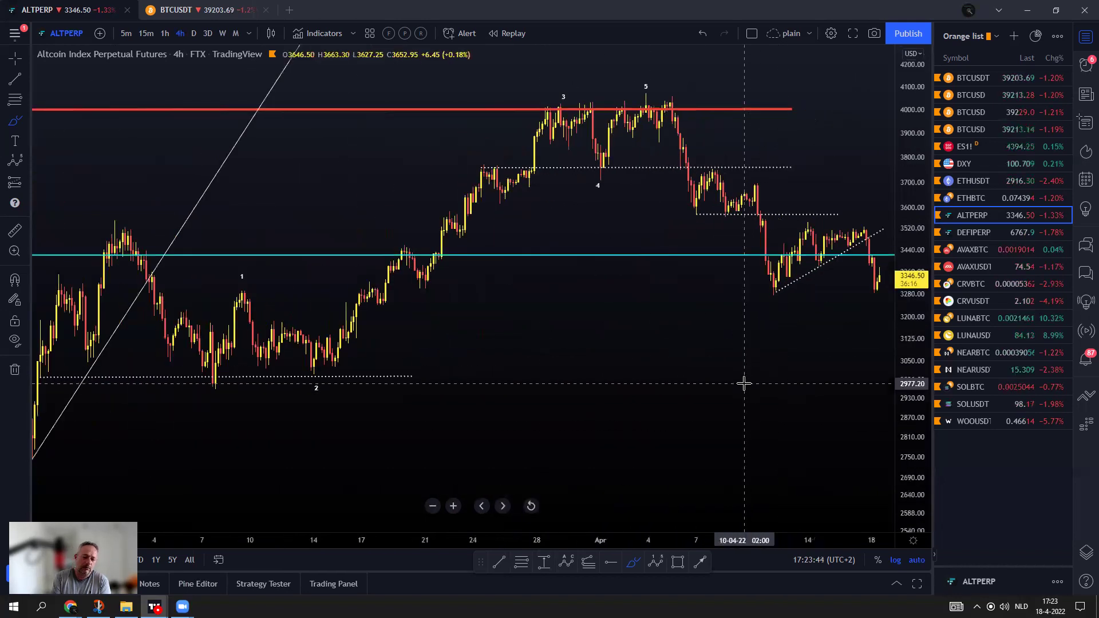
{"action": "scroll", "coordinate": [744, 383], "scroll_direction": "down", "scroll_amount": 3}
Brush the up-down-up move from the February low to the wave 5 high on the 4-hour chart, and undo it.
{"action": "mouse_move", "coordinate": [184, 452]}
{"action": "left_mouse_down"}
{"action": "mouse_move", "coordinate": [302, 174]}
{"action": "mouse_move", "coordinate": [349, 375]}
{"action": "mouse_move", "coordinate": [633, 152]}
{"action": "mouse_move", "coordinate": [670, 89]}
{"action": "left_mouse_up"}
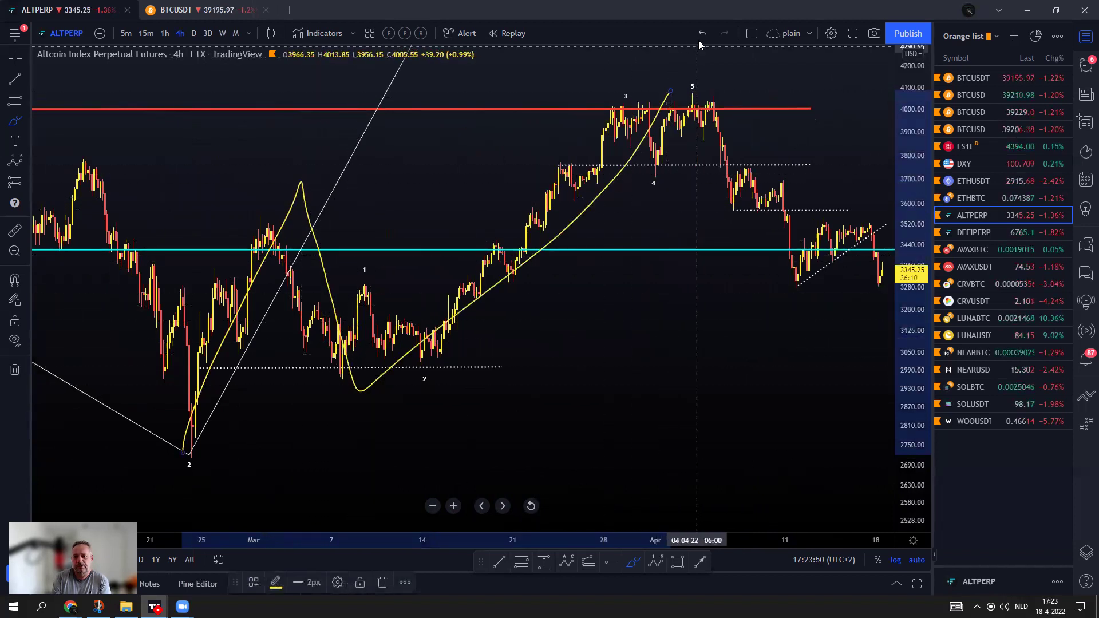
{"action": "left_click", "coordinate": [703, 33]}
{"action": "left_click", "coordinate": [703, 33]}
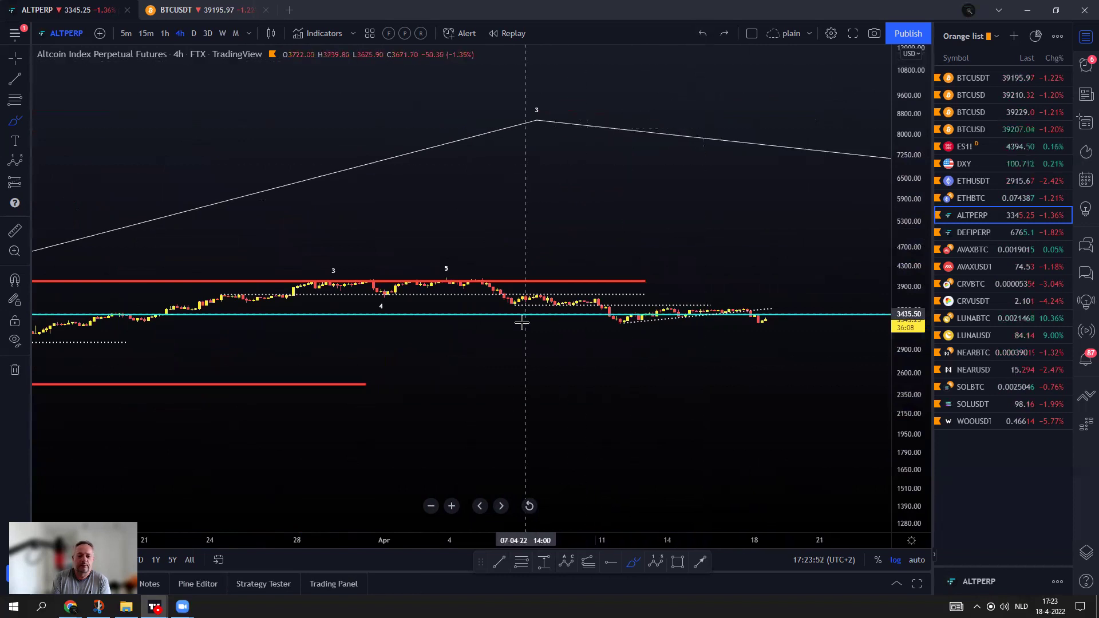
Return ALTPERP to the daily timeframe, brush a curve from wave 2 up to the wave 3 target, and undo it.
{"action": "left_click", "coordinate": [195, 33]}
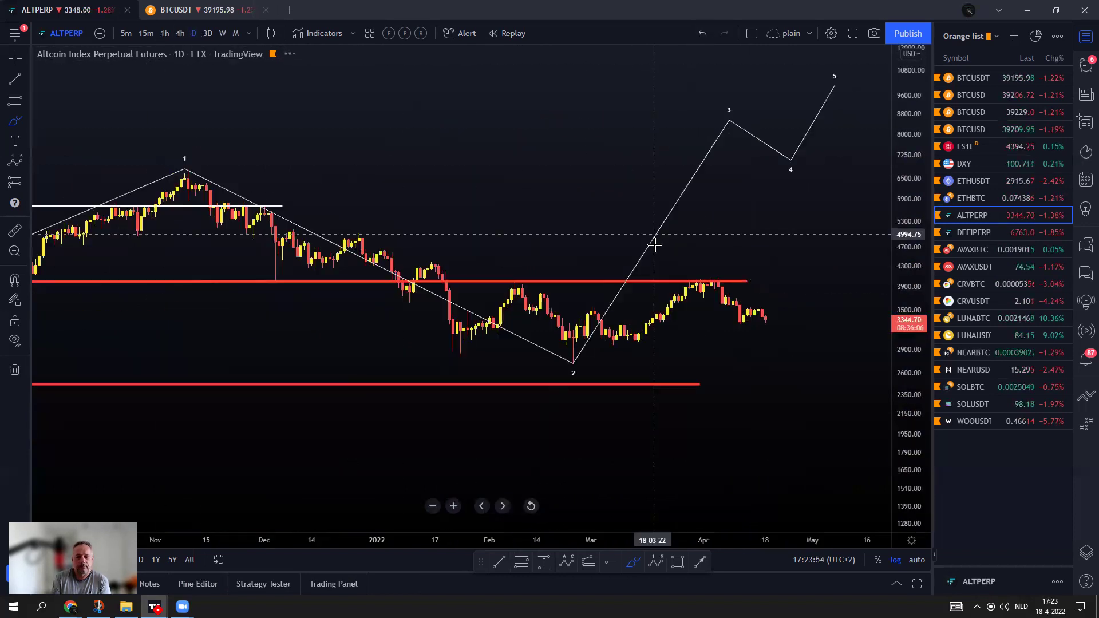
{"action": "scroll", "coordinate": [573, 498], "scroll_direction": "up", "scroll_amount": 3}
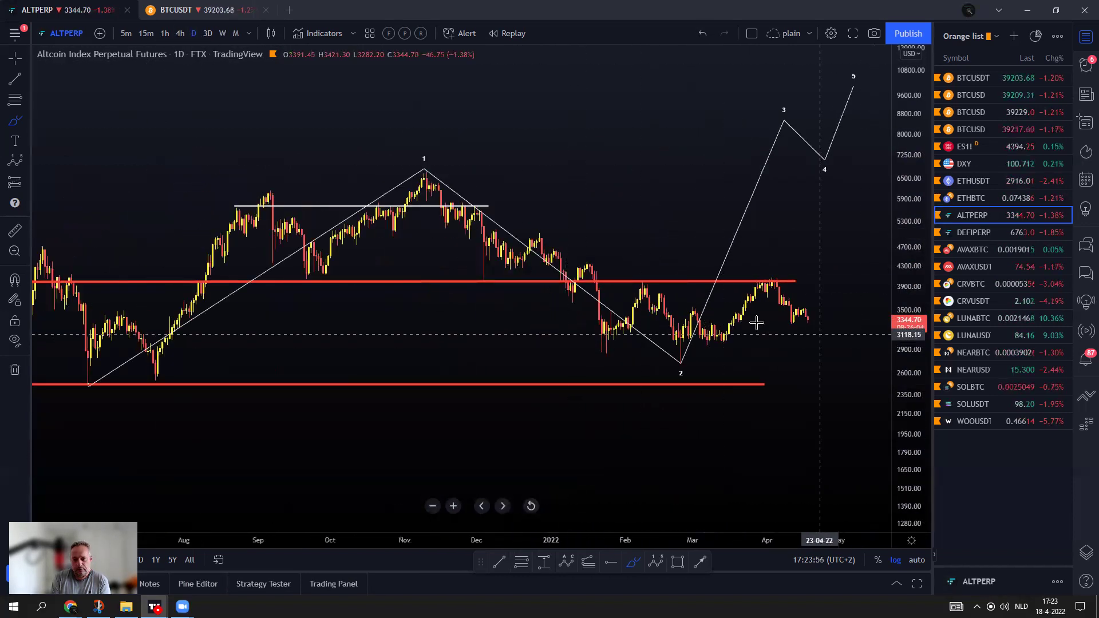
{"action": "left_click_drag", "start_coordinate": [692, 375], "coordinate": [791, 118]}
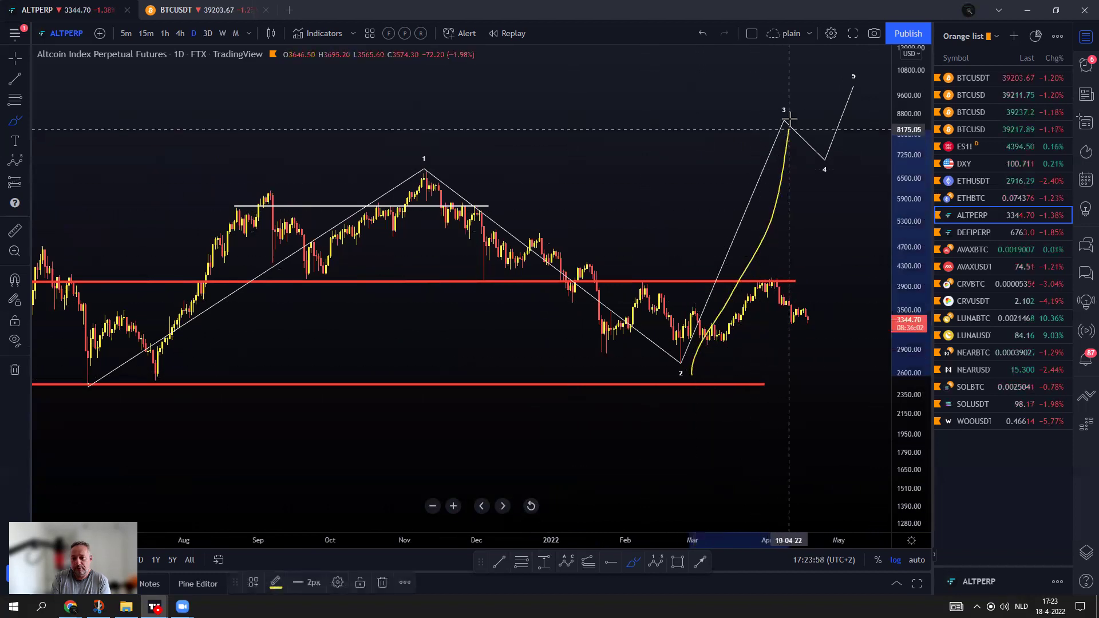
{"action": "left_click", "coordinate": [702, 34]}
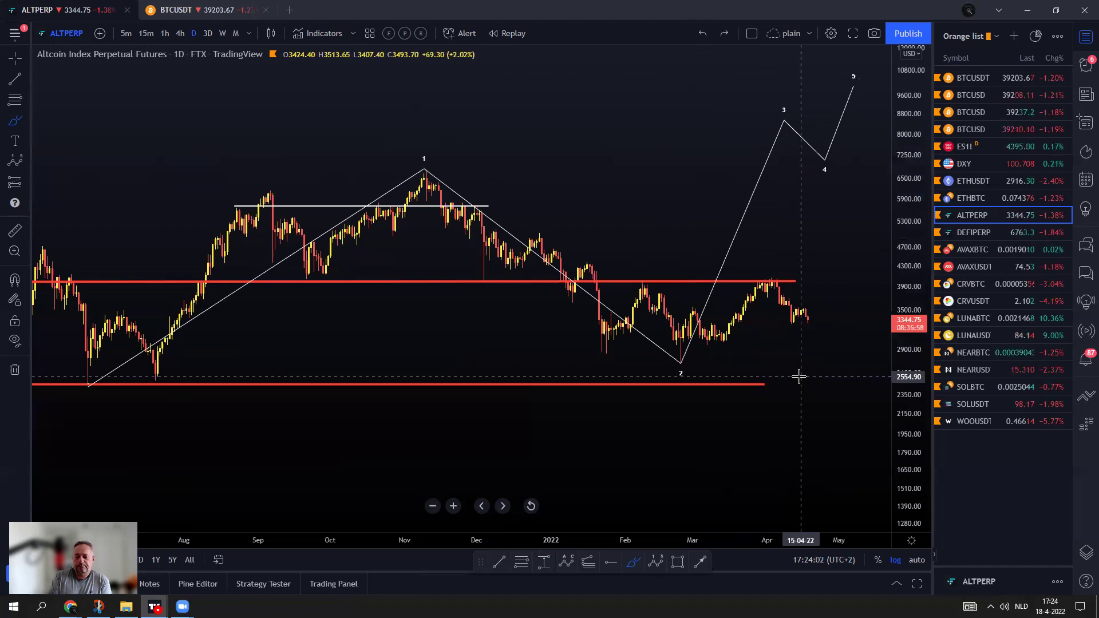
Brush a five-leg rise from the June 2021 low to the wave 1 top in November, and undo it.
{"action": "scroll", "coordinate": [796, 375], "scroll_direction": "down", "scroll_amount": 3}
{"action": "mouse_move", "coordinate": [309, 389]}
{"action": "left_mouse_down"}
{"action": "mouse_move", "coordinate": [346, 298]}
{"action": "mouse_move", "coordinate": [369, 375]}
{"action": "mouse_move", "coordinate": [437, 192]}
{"action": "mouse_move", "coordinate": [497, 285]}
{"action": "mouse_move", "coordinate": [580, 167]}
{"action": "left_mouse_up"}
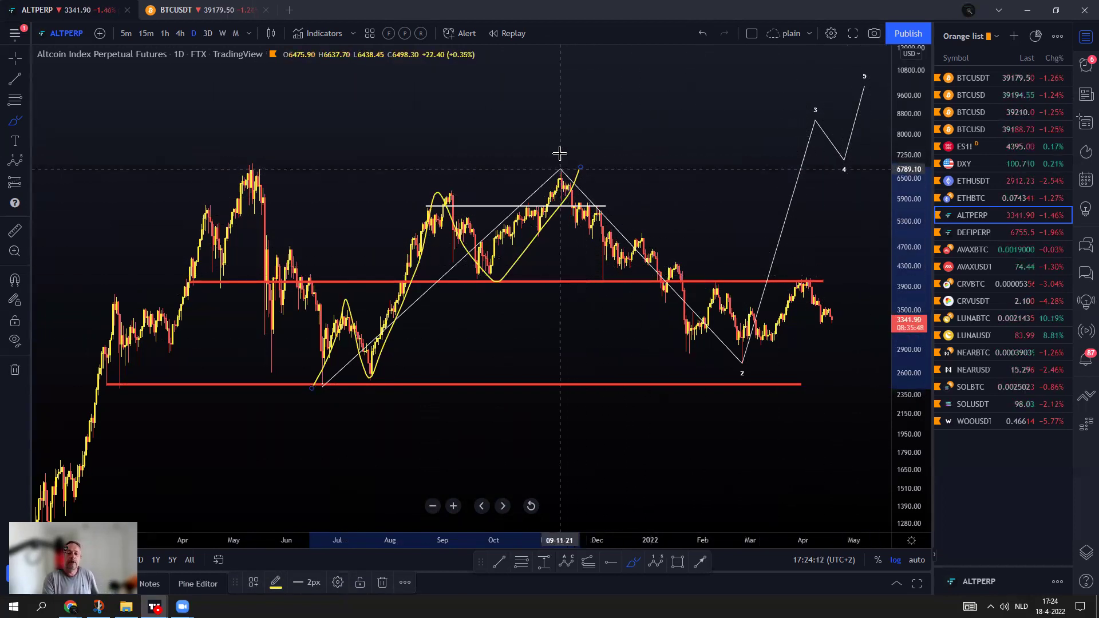
{"action": "left_click", "coordinate": [701, 35]}
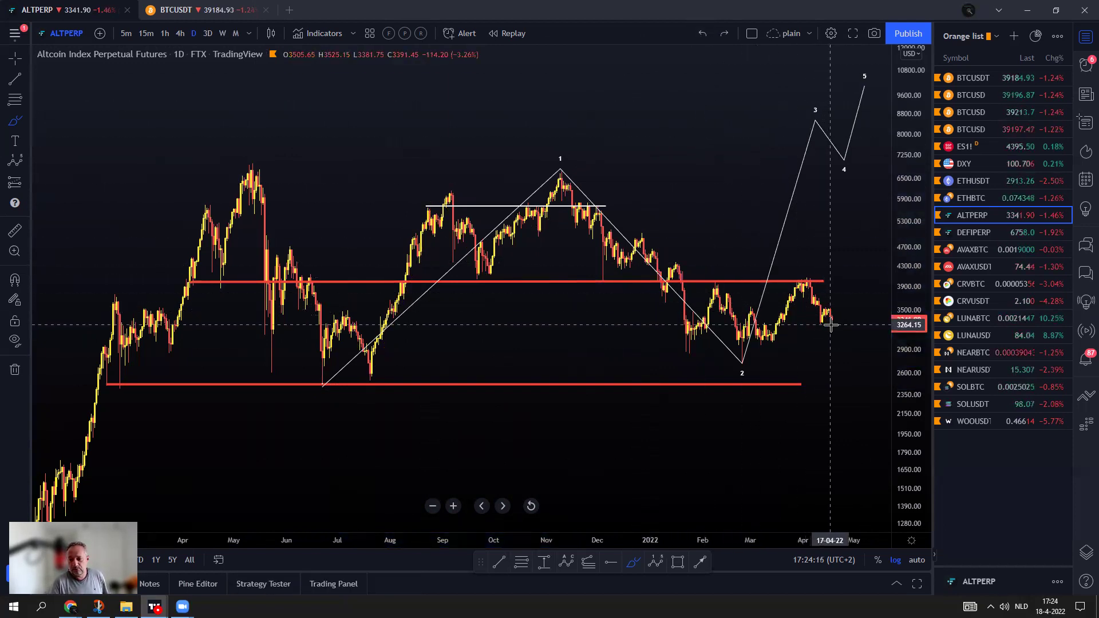
Brush a projected drop from the latest candle to the lower red level at about 2450, and undo it.
{"action": "left_click_drag", "start_coordinate": [833, 325], "coordinate": [846, 380]}
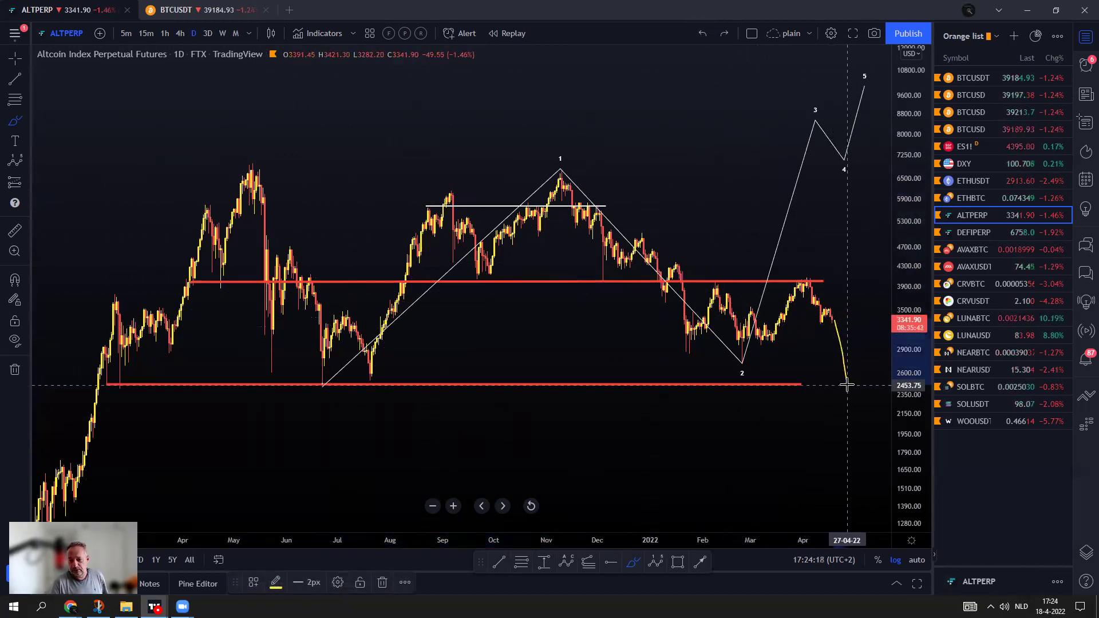
{"action": "left_click_drag", "start_coordinate": [849, 385], "coordinate": [848, 385]}
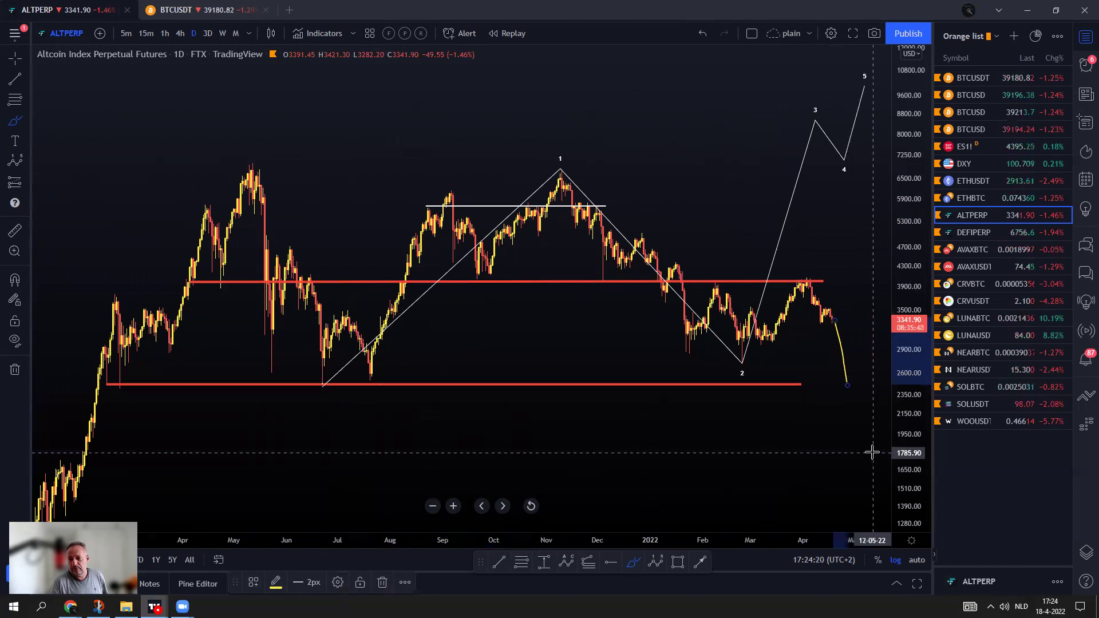
{"action": "left_click", "coordinate": [702, 33]}
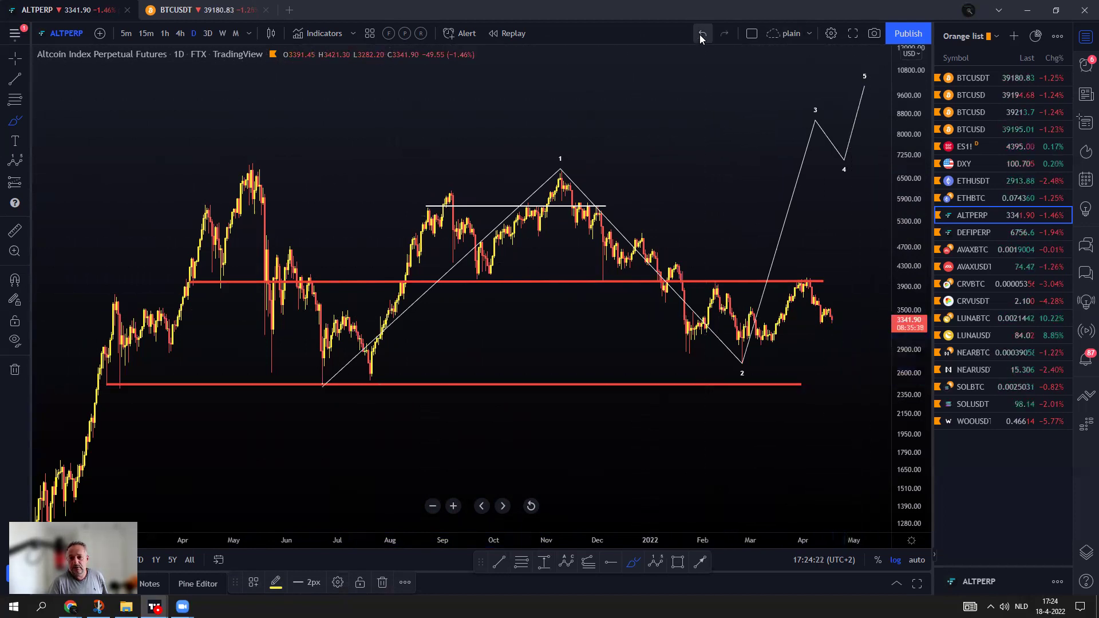
Measure the price range from the latest ALTPERP candle down to the lower red level, and discard the measurement.
{"action": "left_click", "coordinate": [545, 563]}
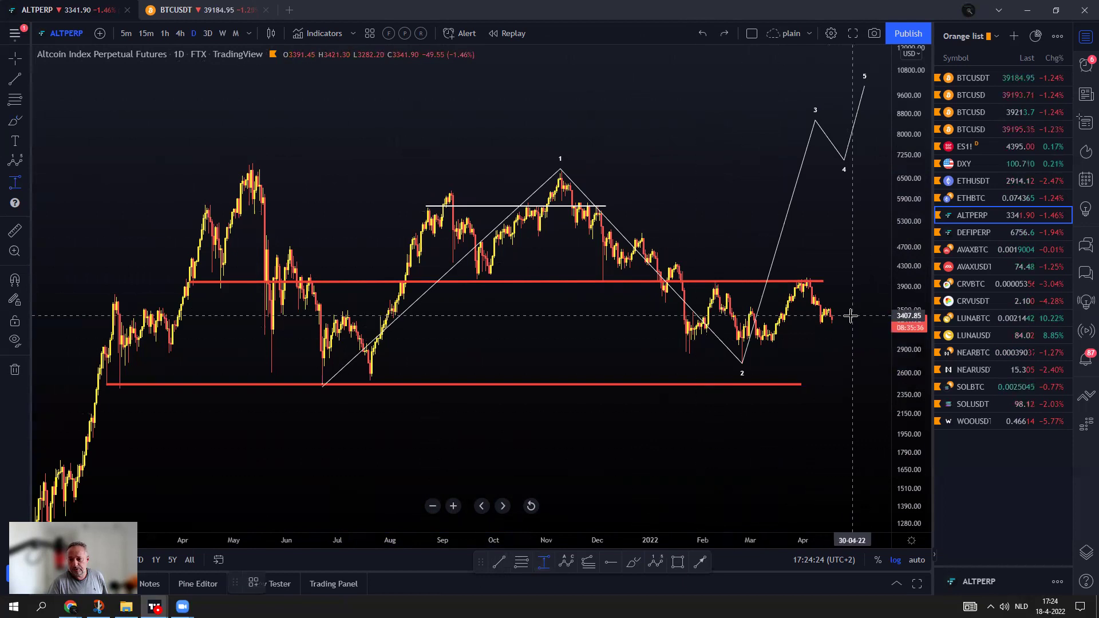
{"action": "left_click", "coordinate": [834, 319]}
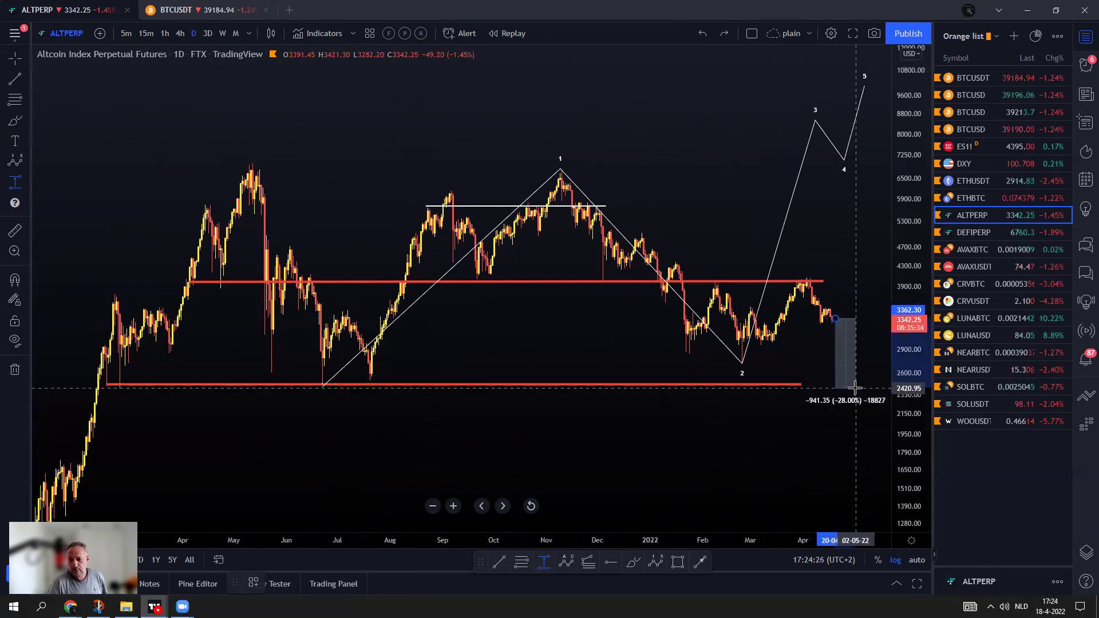
{"action": "scroll", "coordinate": [827, 399], "scroll_direction": "up", "scroll_amount": 3}
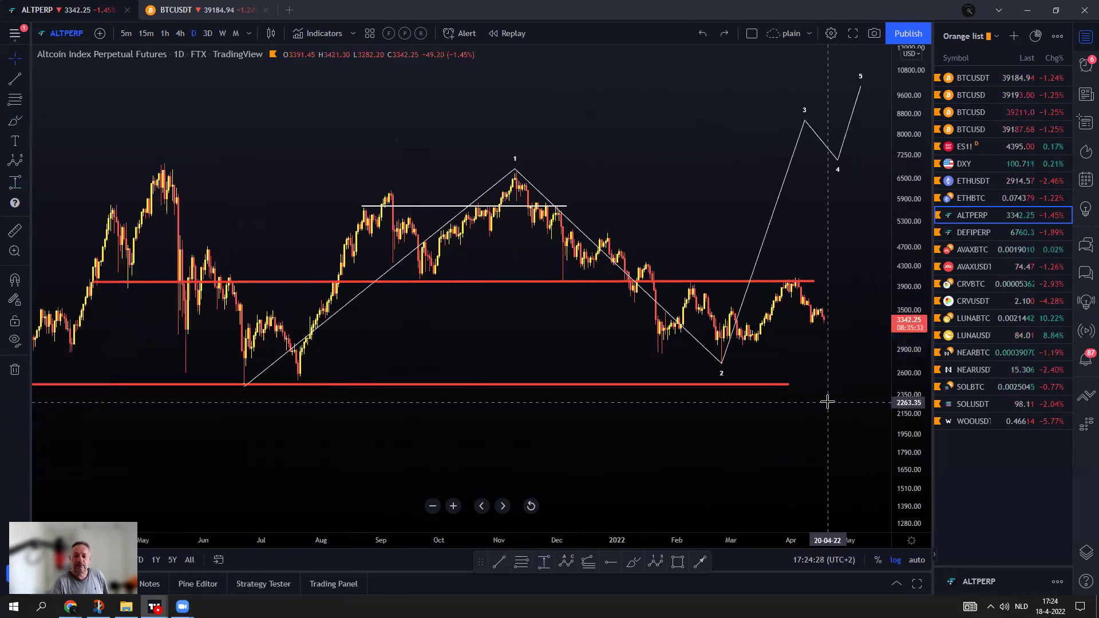
{"action": "scroll", "coordinate": [827, 399], "scroll_direction": "down", "scroll_amount": 3}
Load DEFIPERP from the watchlist and adjust its price scale to show the candles since July 2021.
{"action": "left_click", "coordinate": [973, 232]}
{"action": "left_click_drag", "start_coordinate": [908, 308], "coordinate": [905, 299]}
{"action": "scroll", "coordinate": [792, 282], "scroll_direction": "up", "scroll_amount": 3}
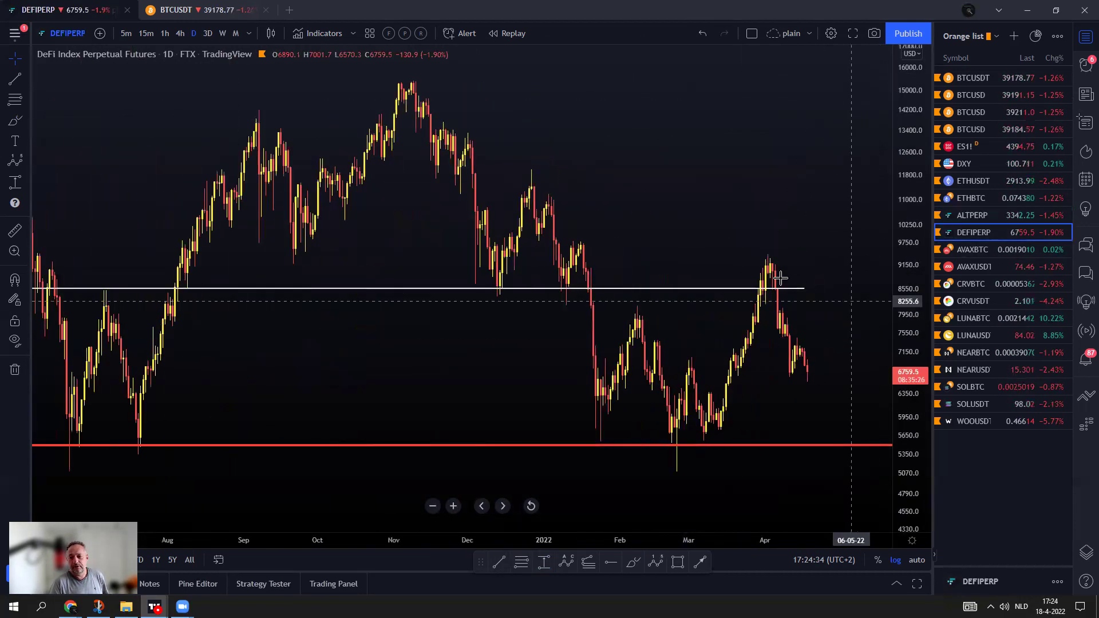
Circle the April peak above the white level on DEFIPERP with the brush, and undo the stroke.
{"action": "left_click", "coordinate": [634, 564]}
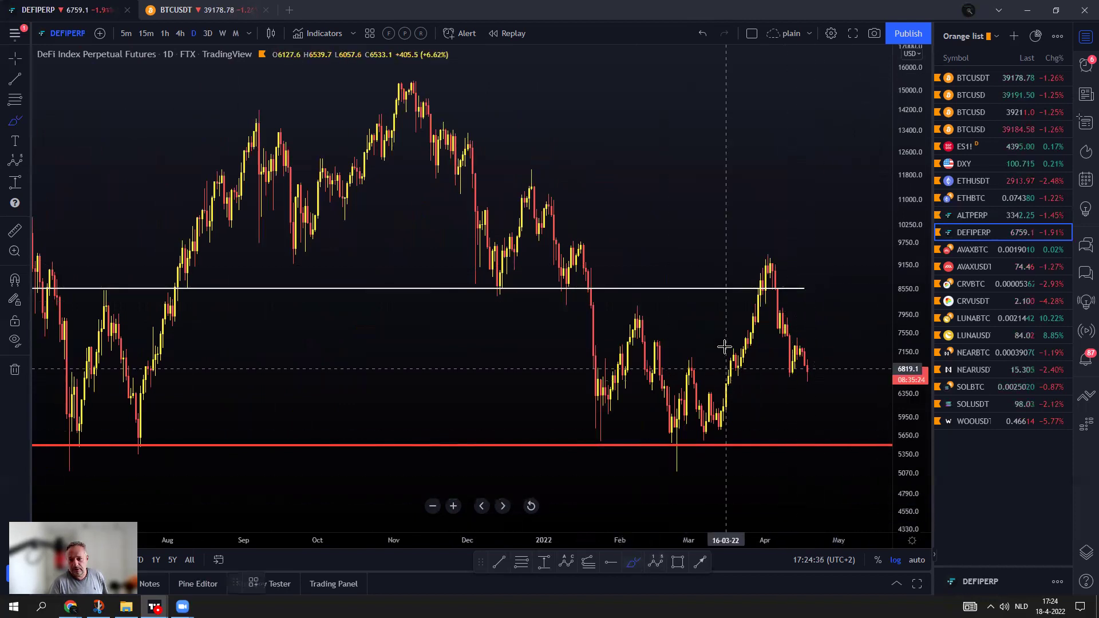
{"action": "mouse_move", "coordinate": [792, 259]}
{"action": "left_mouse_down"}
{"action": "mouse_move", "coordinate": [766, 256]}
{"action": "mouse_move", "coordinate": [780, 285]}
{"action": "mouse_move", "coordinate": [770, 258]}
{"action": "left_mouse_up"}
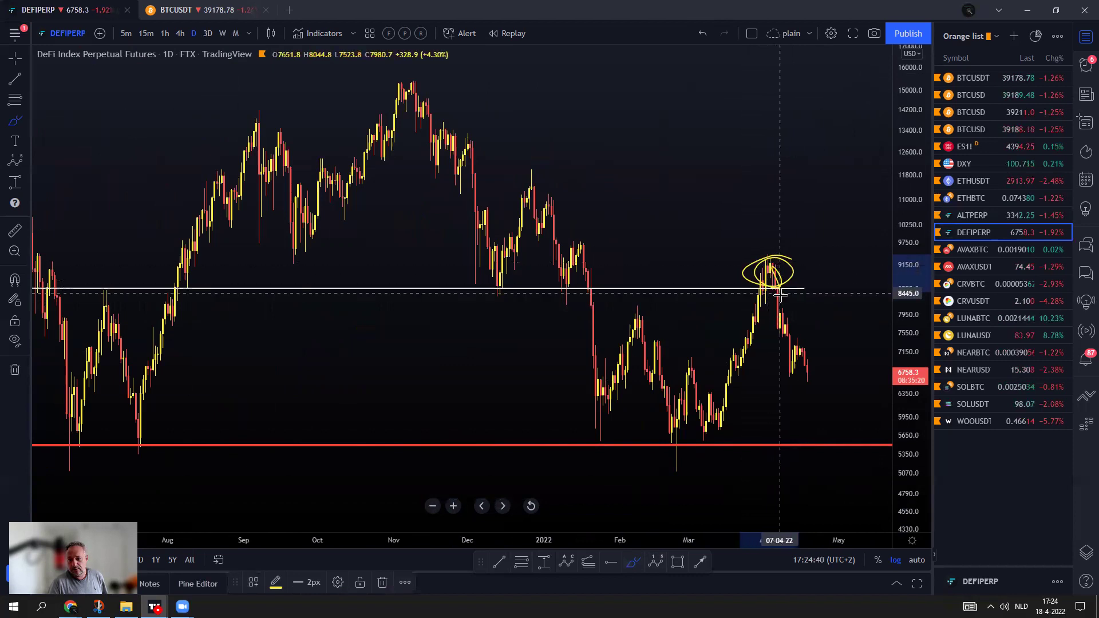
{"action": "key", "text": "ctrl+z"}
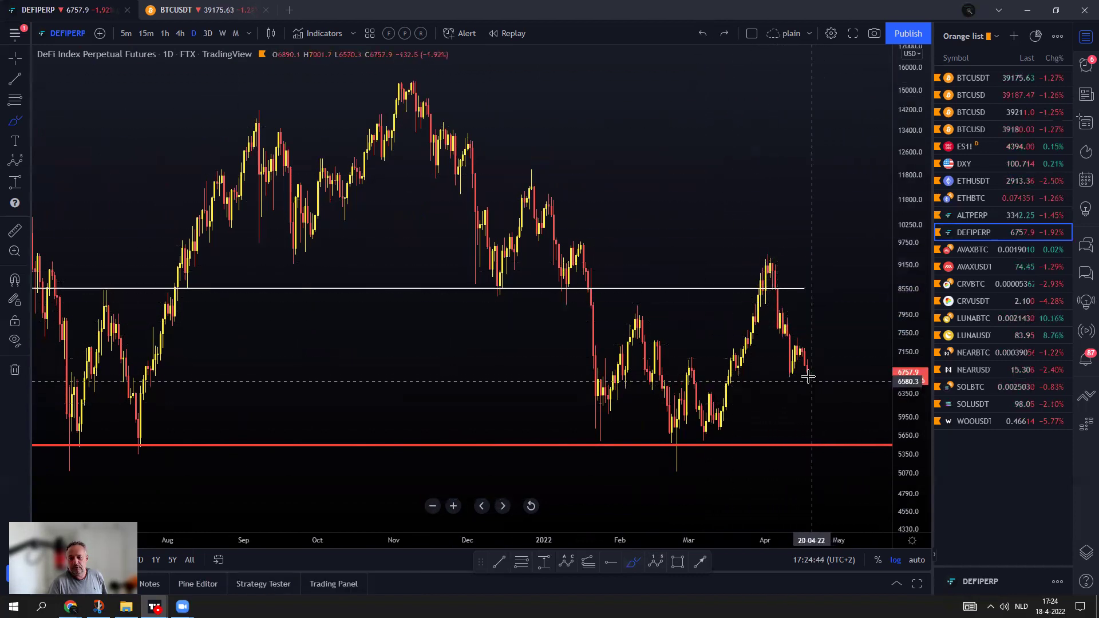
Brush a projected path from the April high through a bounce to about 7700, down to the red level at about 5490.
{"action": "mouse_move", "coordinate": [753, 256]}
{"action": "left_mouse_down"}
{"action": "mouse_move", "coordinate": [791, 367]}
{"action": "mouse_move", "coordinate": [811, 381]}
{"action": "mouse_move", "coordinate": [835, 322]}
{"action": "mouse_move", "coordinate": [862, 445]}
{"action": "left_mouse_up"}
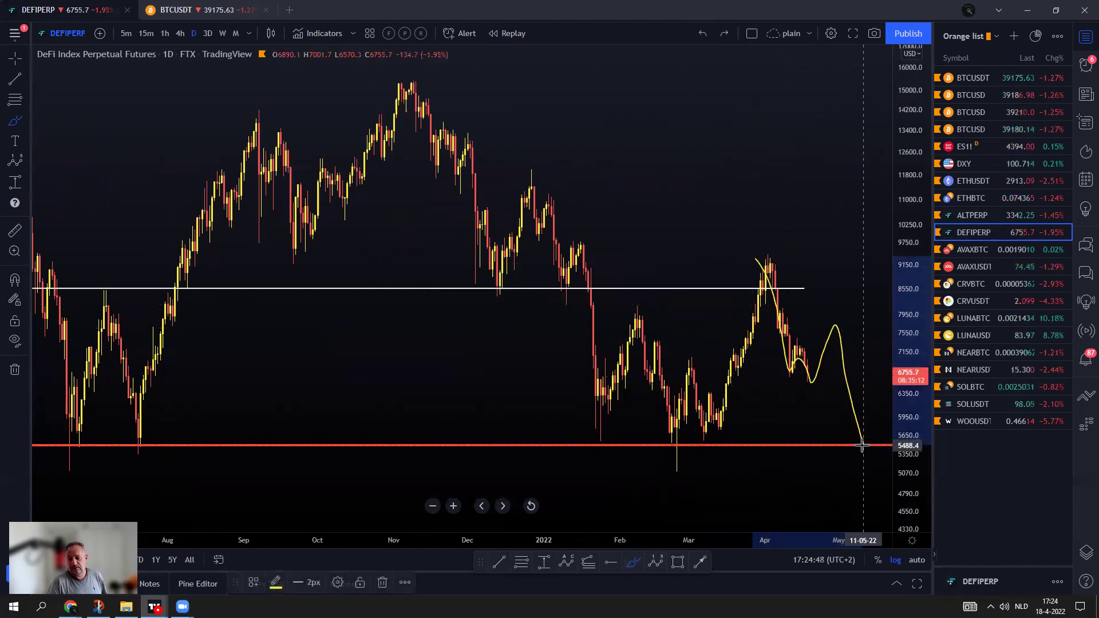
{"action": "scroll", "coordinate": [865, 450], "scroll_direction": "down", "scroll_amount": 3}
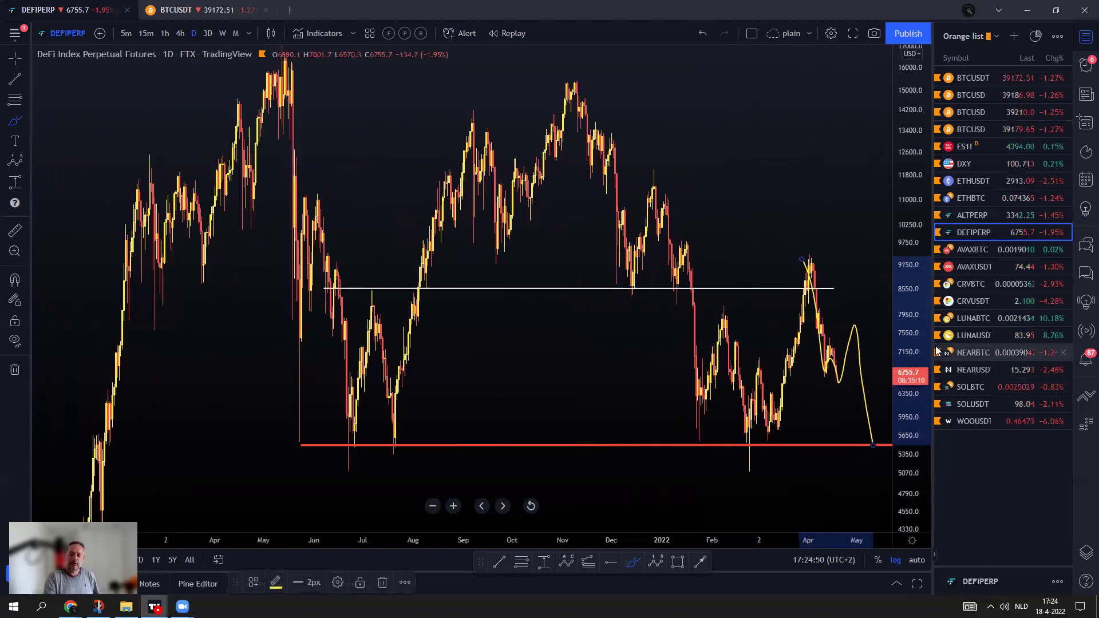
{"action": "left_click_drag", "start_coordinate": [922, 333], "coordinate": [893, 421]}
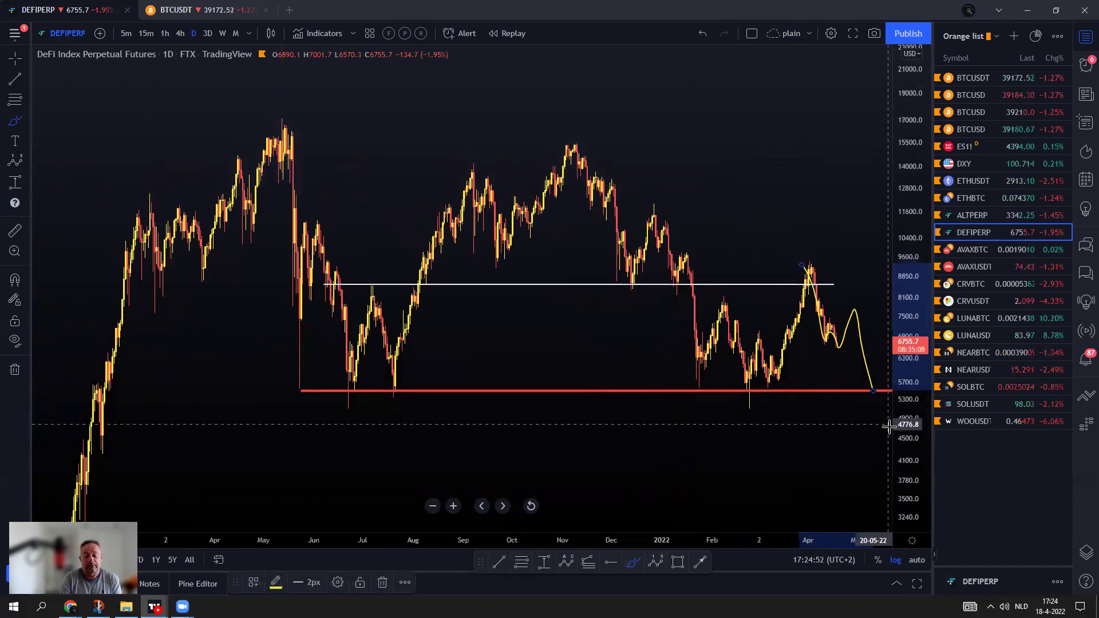
{"action": "left_click_drag", "start_coordinate": [768, 442], "coordinate": [712, 444]}
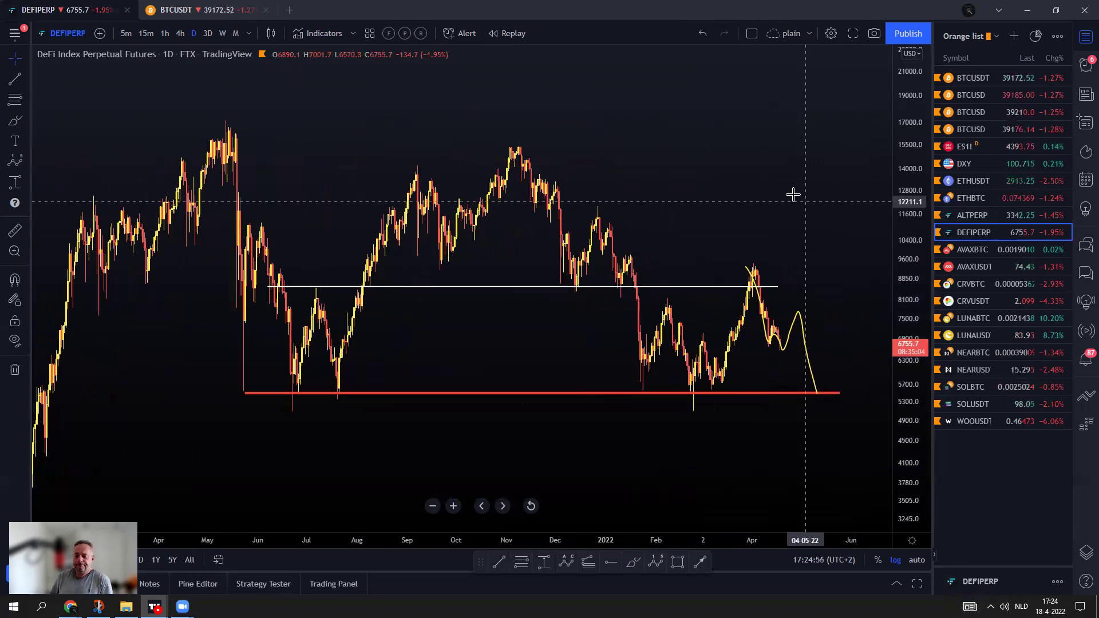
Delete the brushed projection path from the DEFIPERP chart.
{"action": "left_click", "coordinate": [761, 301]}
{"action": "left_click", "coordinate": [803, 326]}
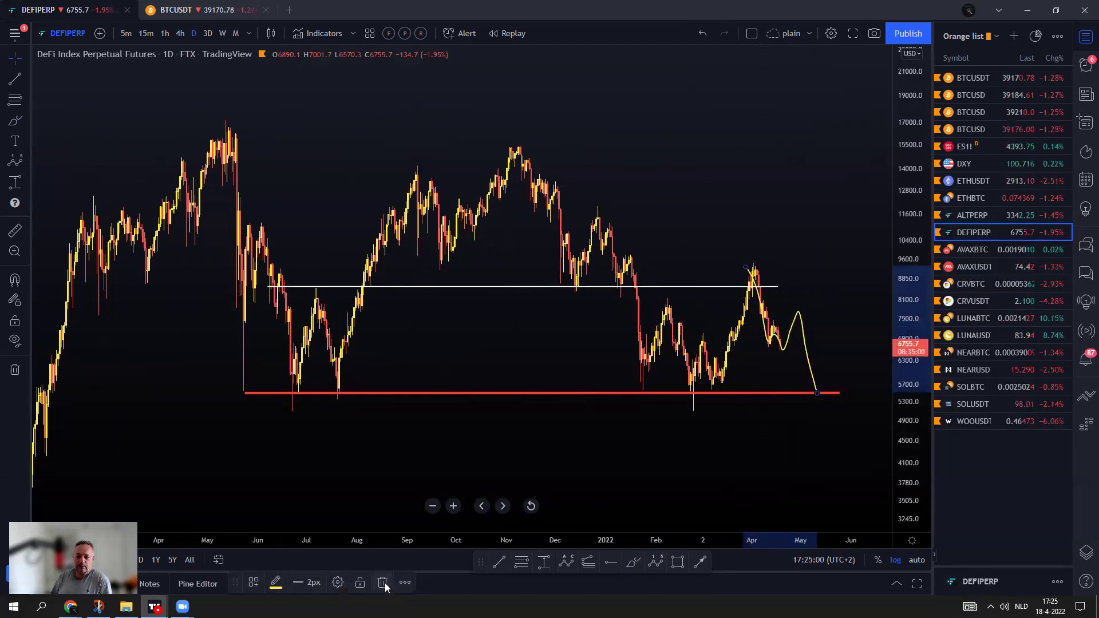
{"action": "left_click", "coordinate": [384, 582]}
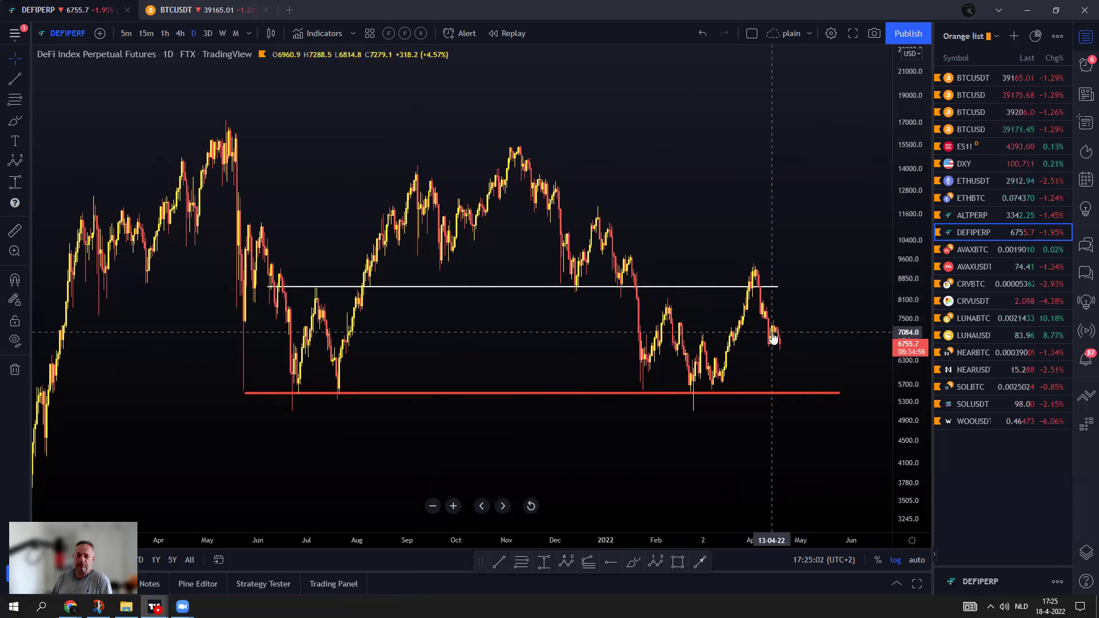
Extend the white level on DEFIPERP past the latest candle to about late May 2022.
{"action": "scroll", "coordinate": [808, 321], "scroll_direction": "up", "scroll_amount": 2}
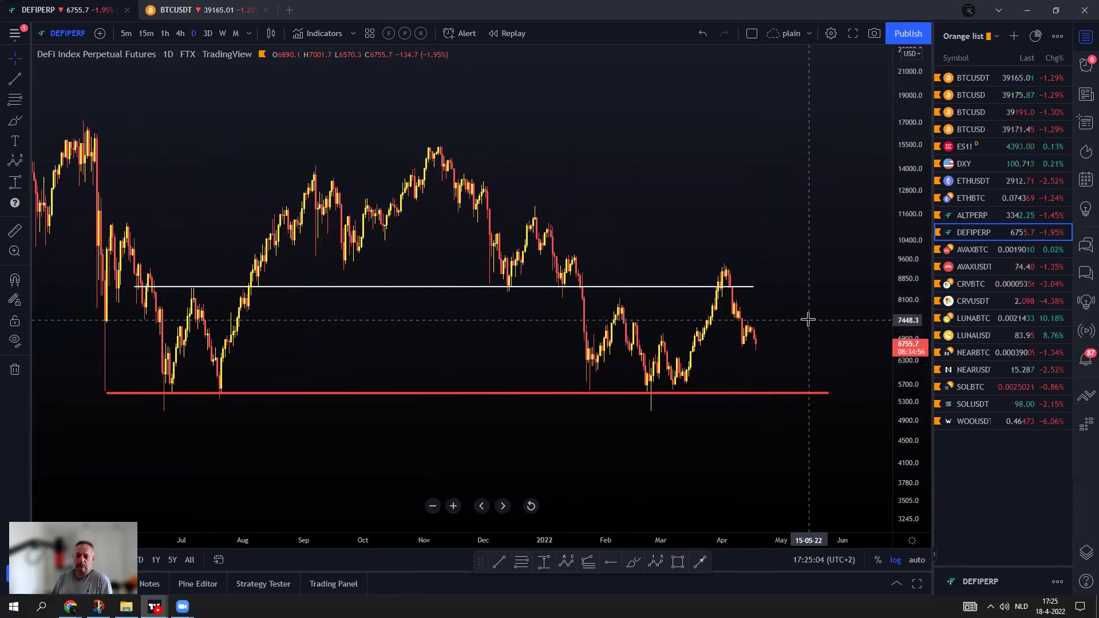
{"action": "left_click_drag", "start_coordinate": [756, 285], "coordinate": [833, 290]}
{"action": "left_click", "coordinate": [805, 233]}
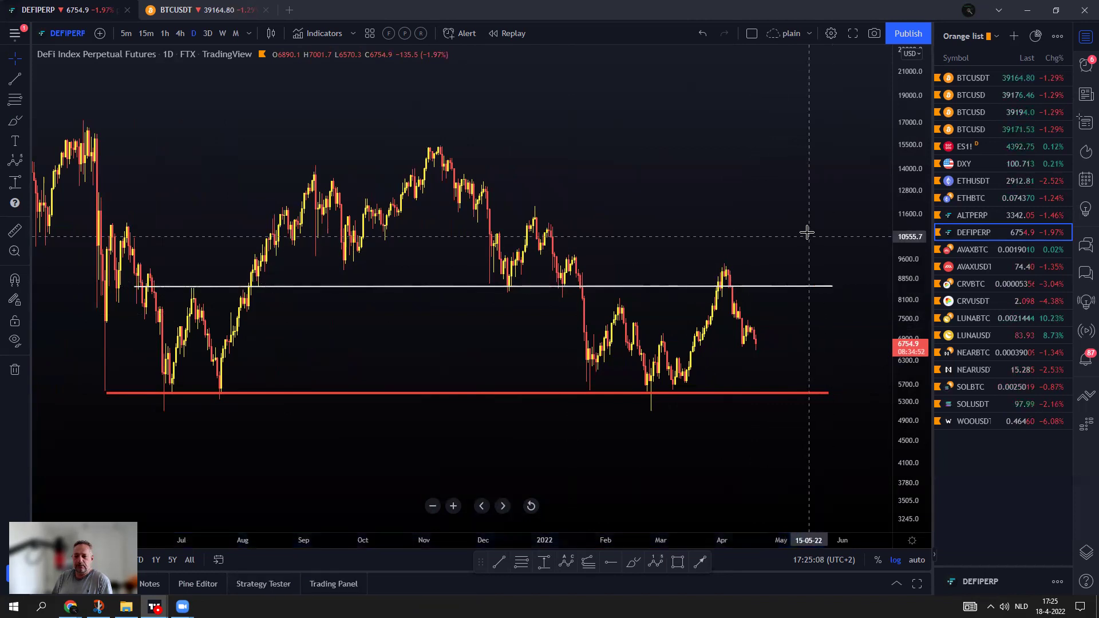
Load ALTPERP and brush two scenarios beyond the latest candle: a dip to the lower red level and a rise to about 4700.
{"action": "key", "text": "Up"}
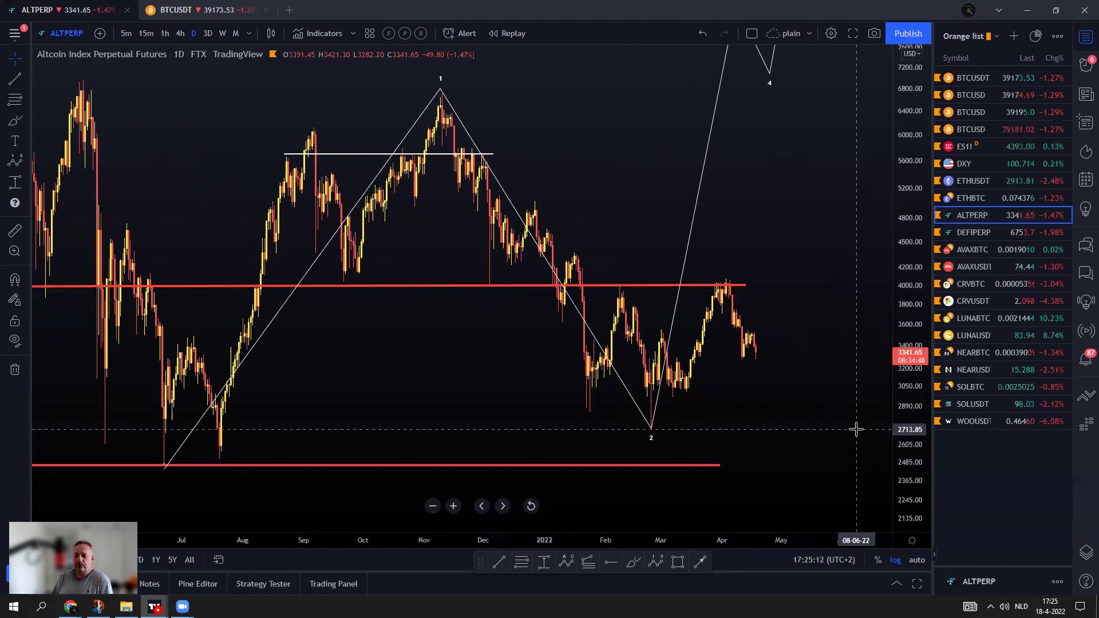
{"action": "scroll", "coordinate": [847, 381], "scroll_direction": "down", "scroll_amount": 3}
{"action": "left_click", "coordinate": [636, 563]}
{"action": "mouse_move", "coordinate": [789, 392]}
{"action": "left_mouse_down"}
{"action": "mouse_move", "coordinate": [789, 441]}
{"action": "mouse_move", "coordinate": [810, 465]}
{"action": "mouse_move", "coordinate": [835, 426]}
{"action": "left_mouse_up"}
{"action": "mouse_move", "coordinate": [779, 306]}
{"action": "left_mouse_down"}
{"action": "mouse_move", "coordinate": [788, 265]}
{"action": "mouse_move", "coordinate": [815, 261]}
{"action": "mouse_move", "coordinate": [842, 224]}
{"action": "left_mouse_up"}
Circle the April high at the 4000 level, brush the rally from wave 2 into it, and undo all the ALTPERP strokes.
{"action": "mouse_move", "coordinate": [747, 275]}
{"action": "left_mouse_down"}
{"action": "mouse_move", "coordinate": [757, 300]}
{"action": "mouse_move", "coordinate": [762, 272]}
{"action": "left_mouse_up"}
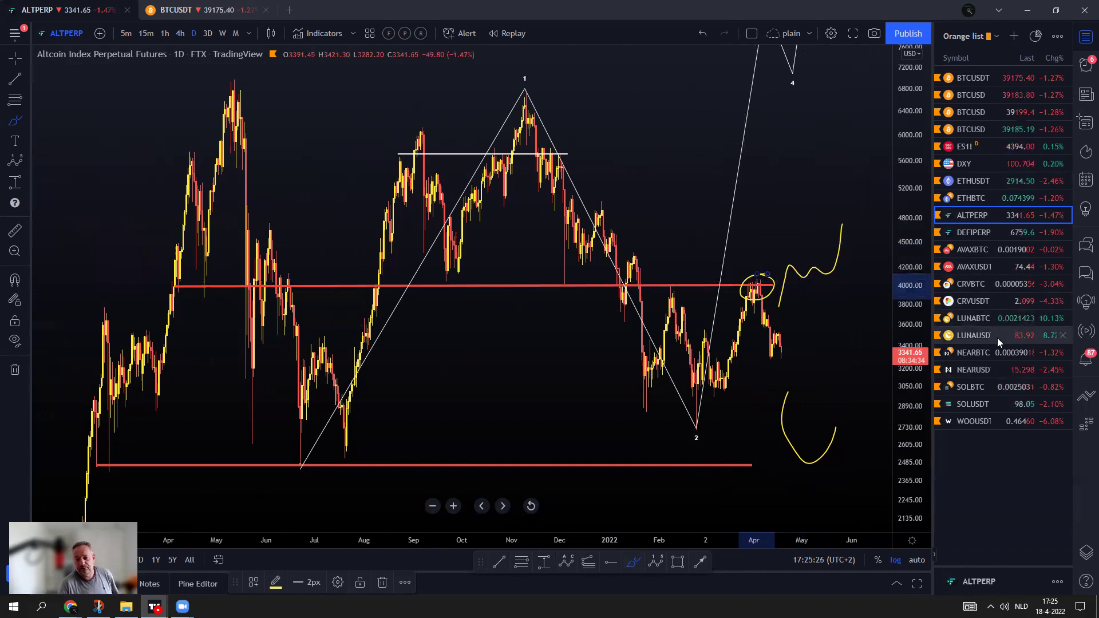
{"action": "mouse_move", "coordinate": [708, 416]}
{"action": "left_mouse_down"}
{"action": "mouse_move", "coordinate": [733, 379]}
{"action": "mouse_move", "coordinate": [756, 282]}
{"action": "left_mouse_up"}
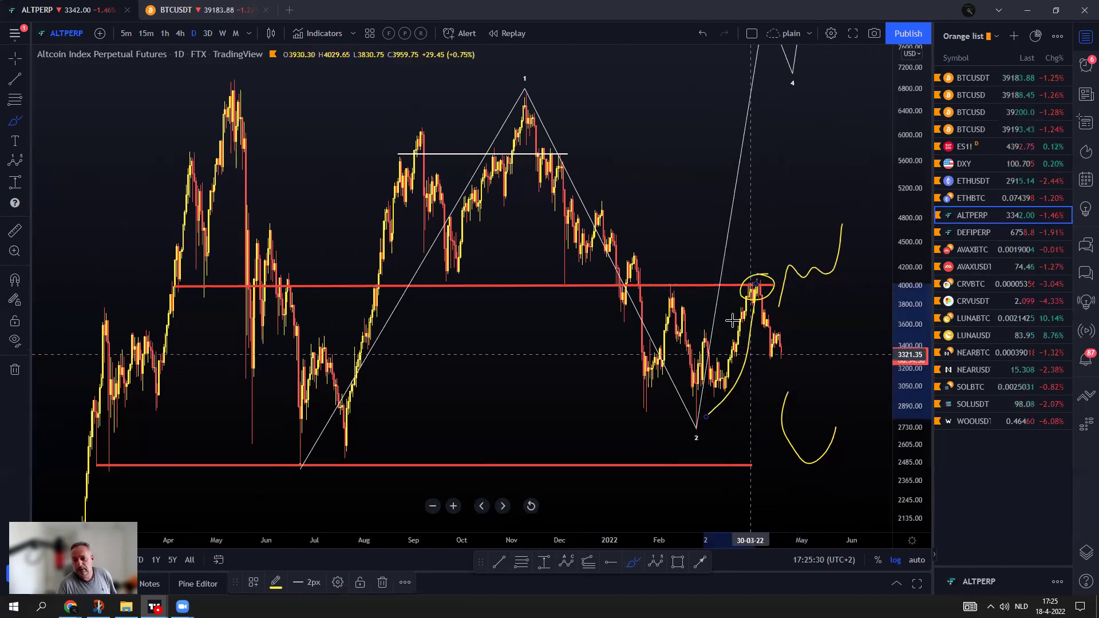
{"action": "left_click", "coordinate": [705, 36]}
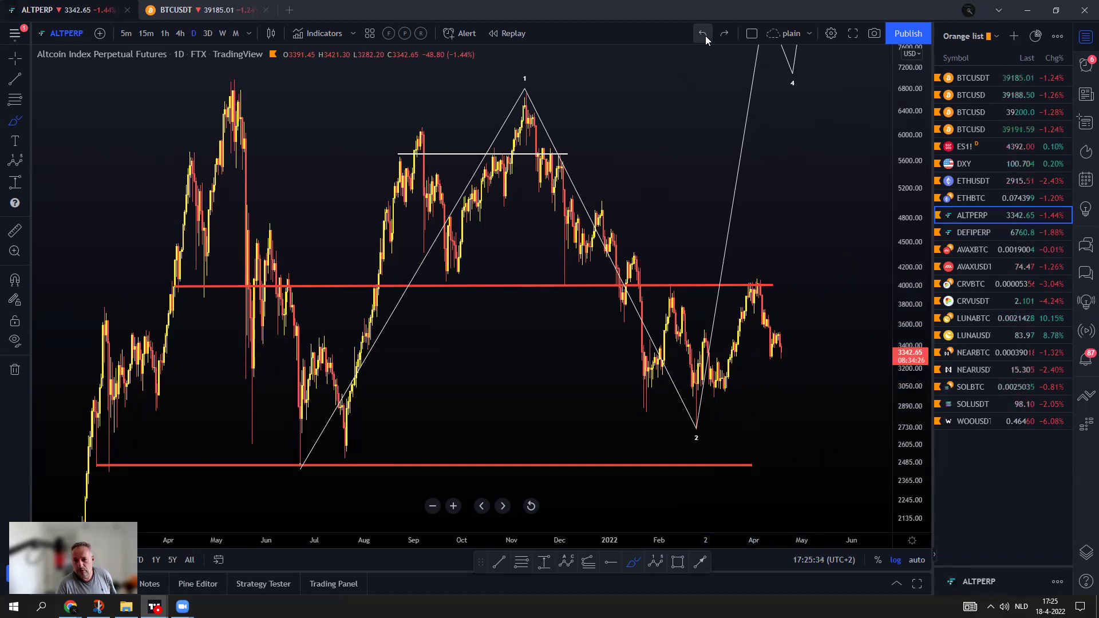
{"action": "scroll", "coordinate": [836, 267], "scroll_direction": "up", "scroll_amount": 3}
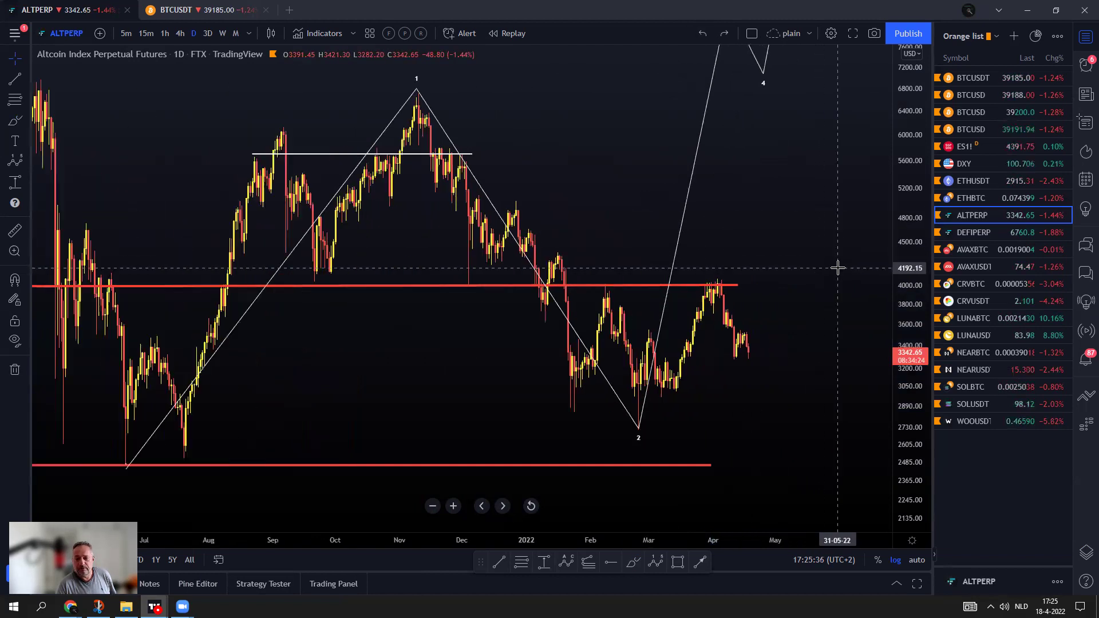
{"action": "scroll", "coordinate": [760, 359], "scroll_direction": "down", "scroll_amount": 3}
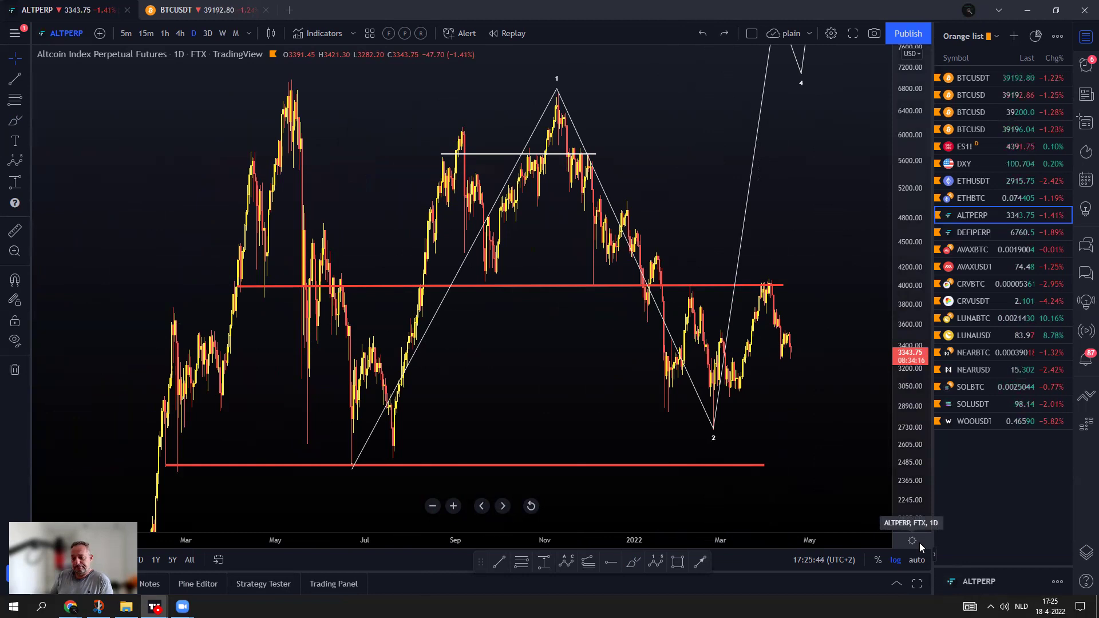
{"action": "mouse_move", "coordinate": [804, 456]}
{"action": "left_mouse_down"}
{"action": "mouse_move", "coordinate": [806, 471]}
{"action": "mouse_move", "coordinate": [815, 451]}
{"action": "left_mouse_up"}
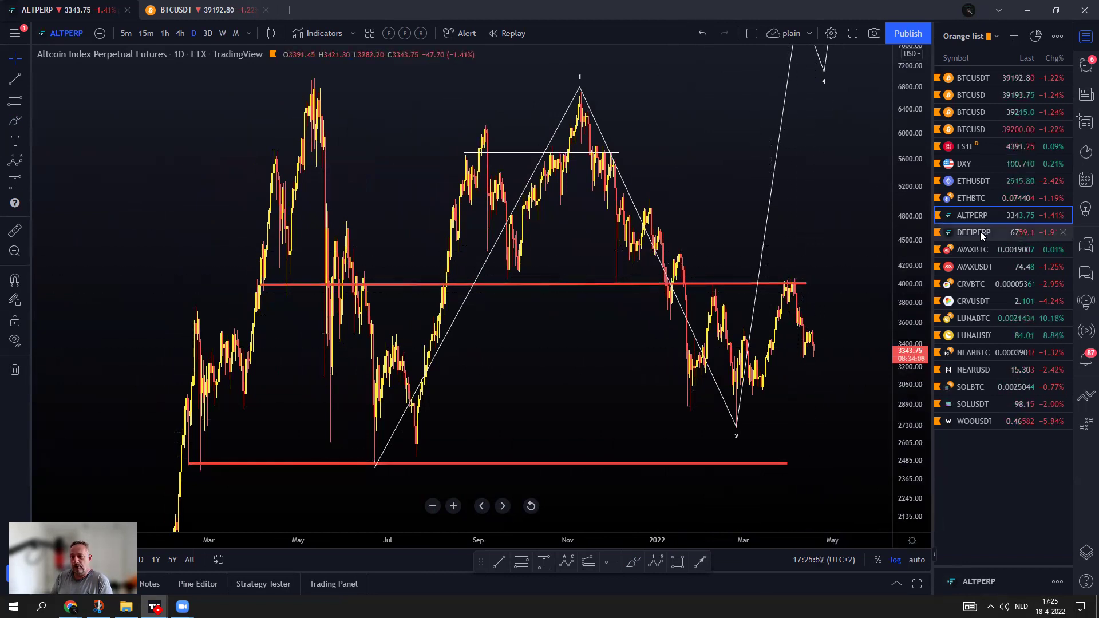
Load AVAXBTC from the watchlist and frame the chart and price scale to show waves (3), (4) and (5).
{"action": "left_click", "coordinate": [989, 251]}
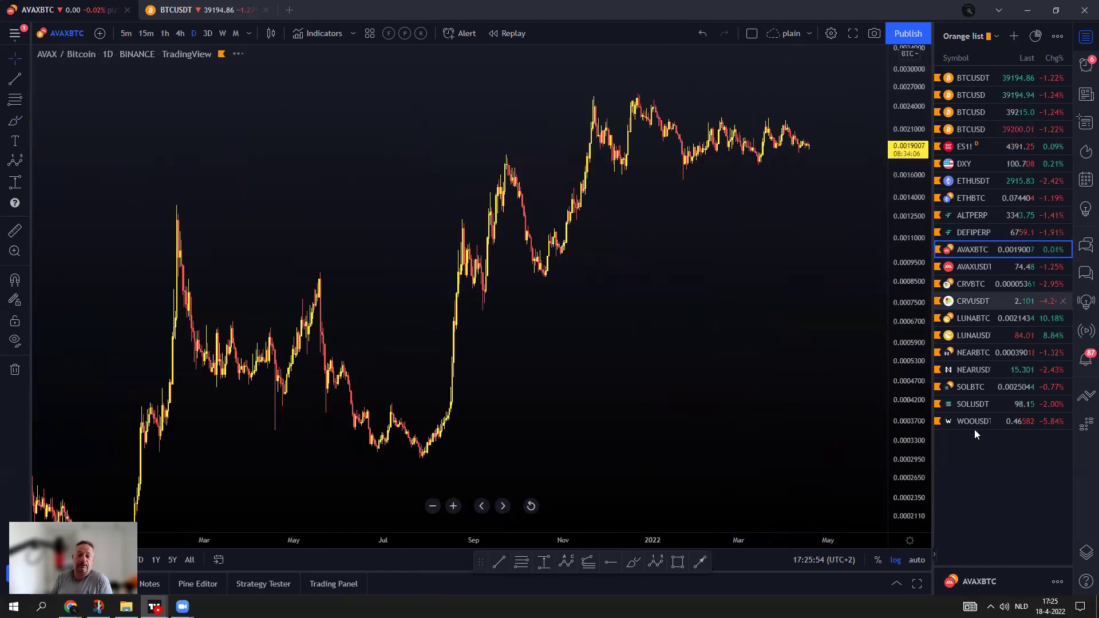
{"action": "scroll", "coordinate": [857, 449], "scroll_direction": "up", "scroll_amount": 2}
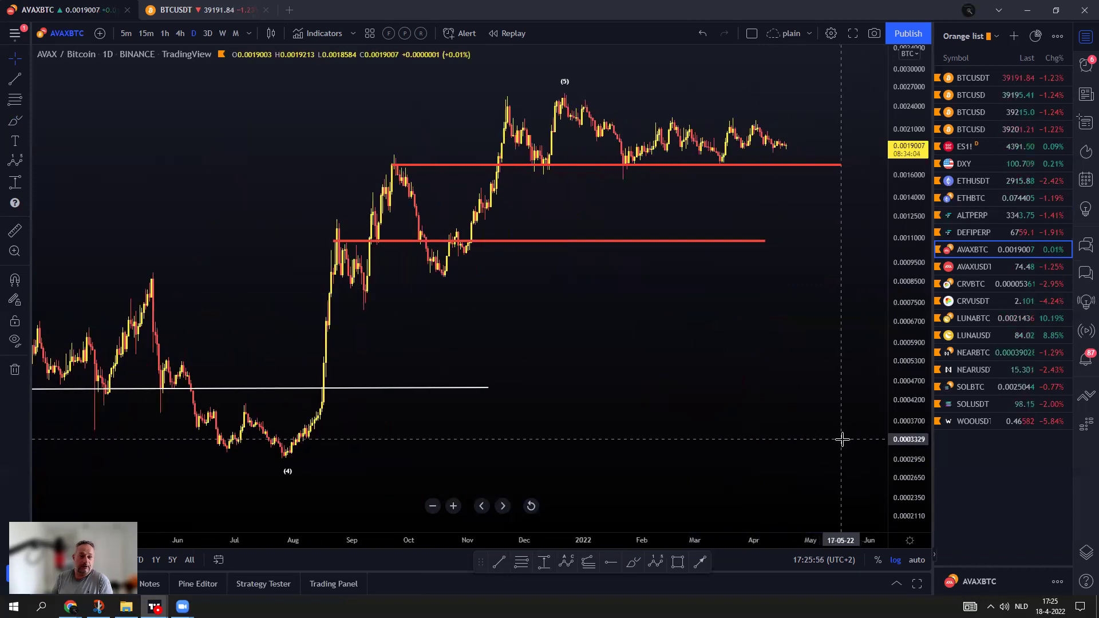
{"action": "scroll", "coordinate": [793, 405], "scroll_direction": "up", "scroll_amount": 1}
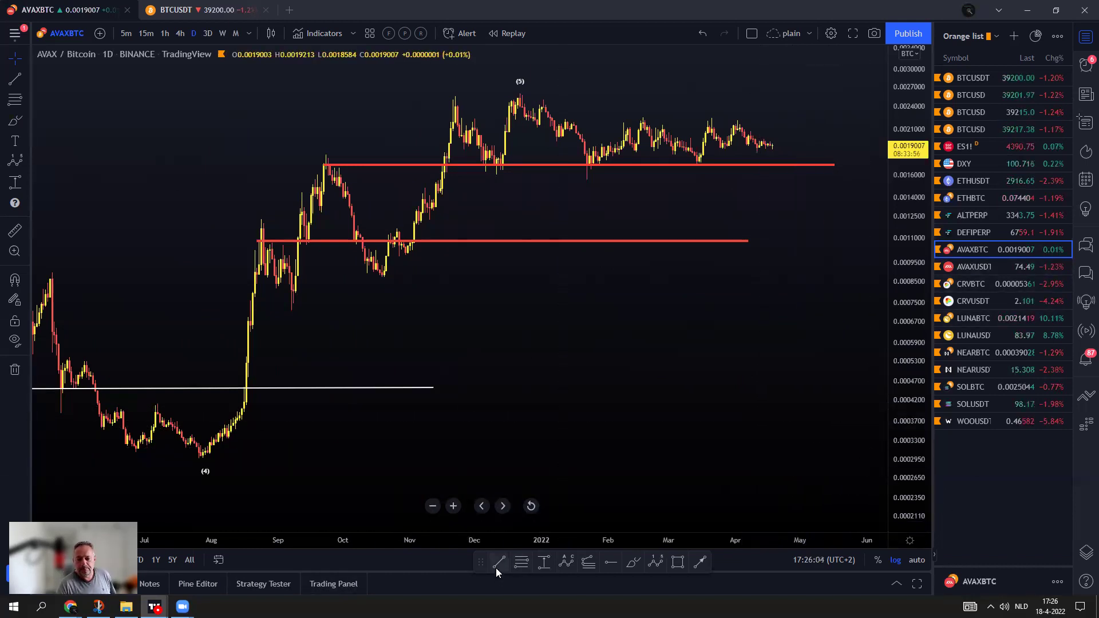
{"action": "mouse_move", "coordinate": [592, 174]}
{"action": "left_mouse_down"}
{"action": "mouse_move", "coordinate": [623, 167]}
{"action": "mouse_move", "coordinate": [744, 183]}
{"action": "mouse_move", "coordinate": [507, 251]}
{"action": "left_mouse_up"}
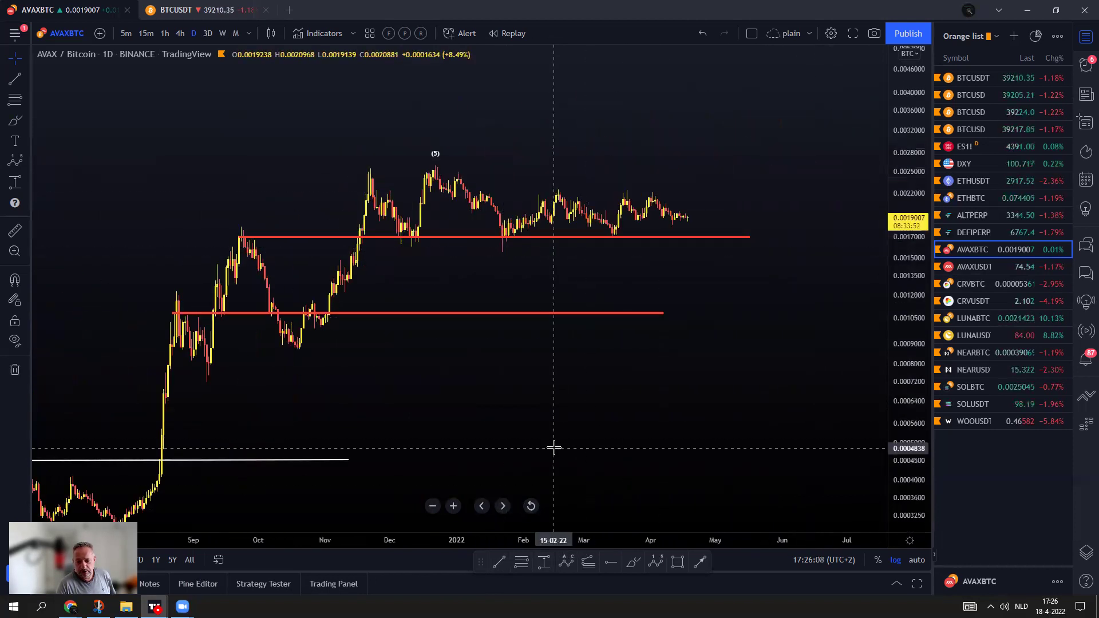
{"action": "scroll", "coordinate": [873, 256], "scroll_direction": "down", "scroll_amount": 3}
{"action": "left_click_drag", "start_coordinate": [842, 285], "coordinate": [842, 196]}
Brush a drop on AVAXBTC from the upper red level to about 0.00036, and undo the stroke.
{"action": "left_click", "coordinate": [633, 561]}
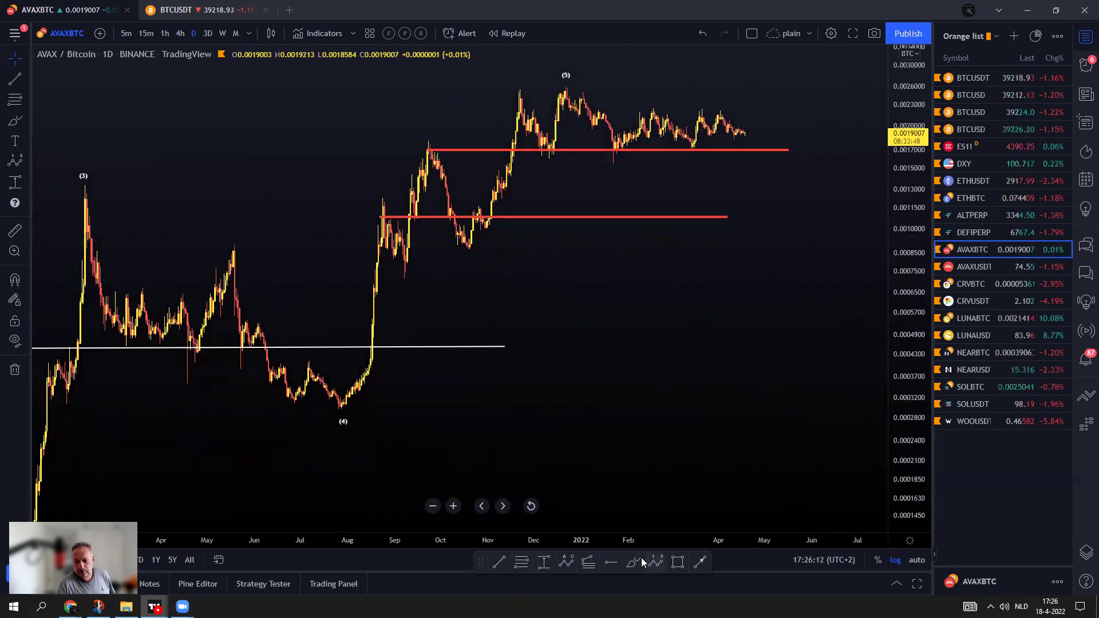
{"action": "mouse_move", "coordinate": [601, 159]}
{"action": "left_mouse_down"}
{"action": "mouse_move", "coordinate": [722, 258]}
{"action": "mouse_move", "coordinate": [754, 381]}
{"action": "left_mouse_up"}
{"action": "left_click", "coordinate": [703, 35]}
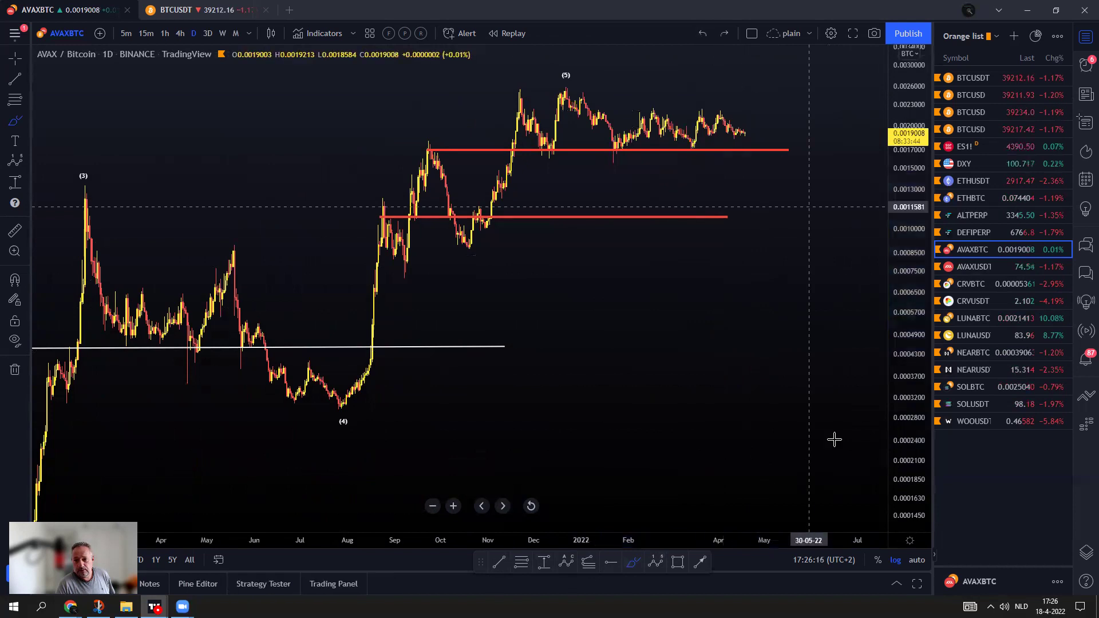
Turn off the logarithmic scale on AVAXBTC, brush a drop through the upper red level to about 0.00097, and undo the strokes.
{"action": "left_click", "coordinate": [896, 561]}
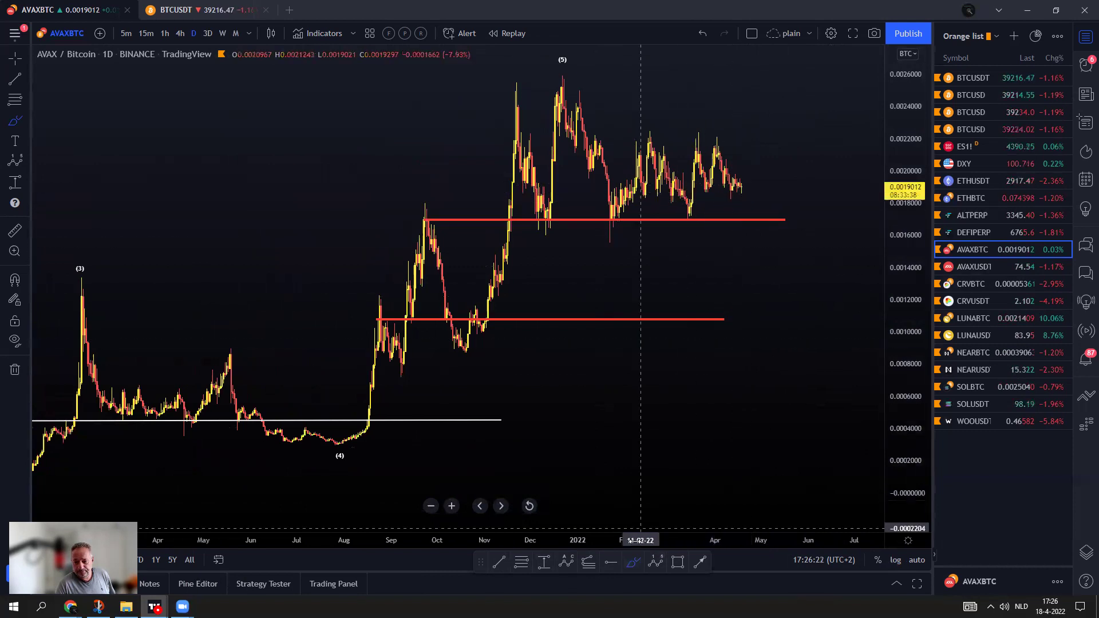
{"action": "left_click_drag", "start_coordinate": [744, 182], "coordinate": [772, 212]}
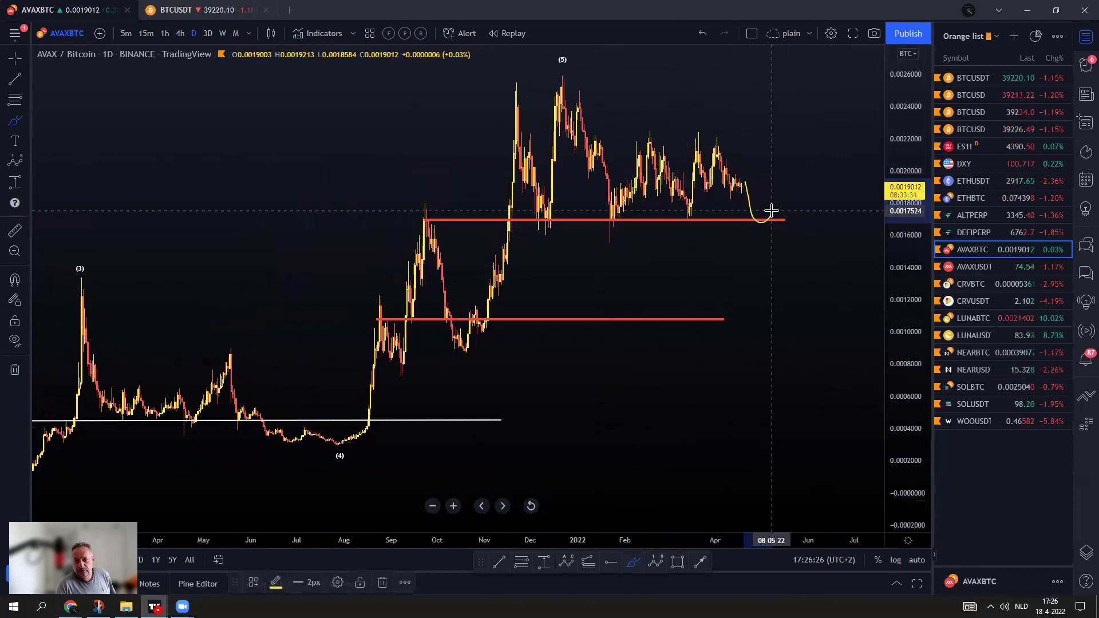
{"action": "left_click_drag", "start_coordinate": [761, 212], "coordinate": [784, 336]}
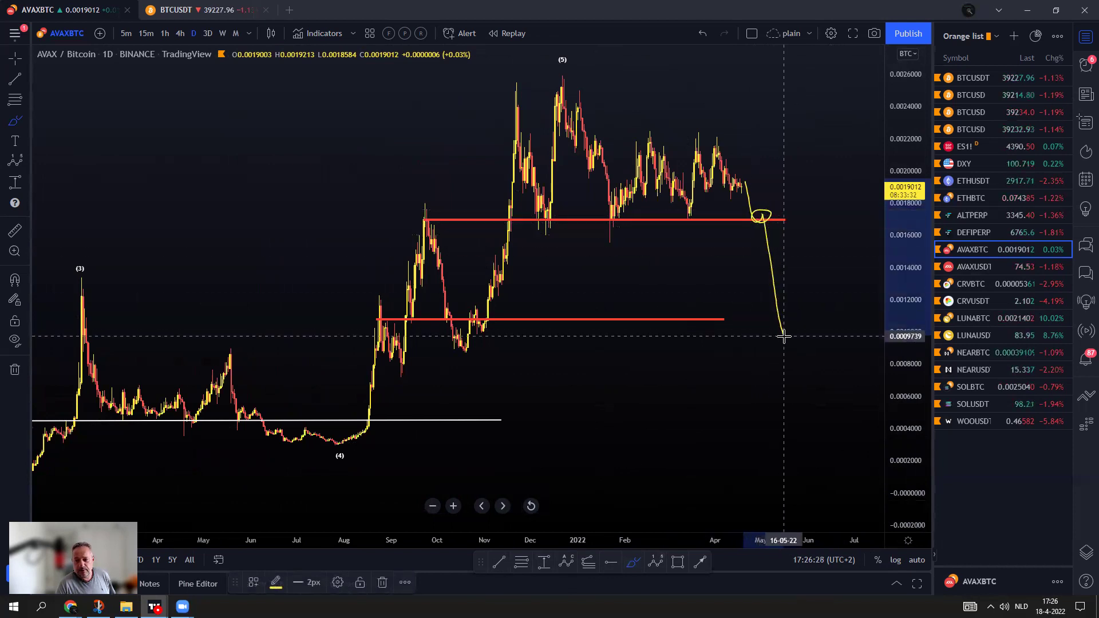
{"action": "left_click", "coordinate": [702, 34]}
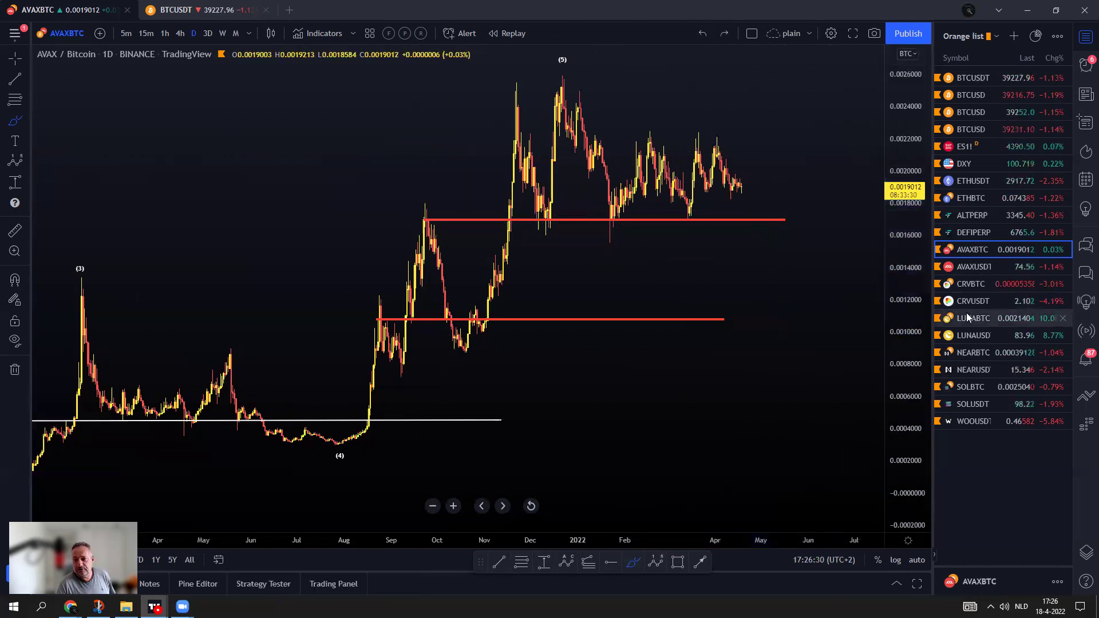
Load AVAXUSDT and brush a rising channel around the 2022 candles, with a lower edge ending near 80 and an upper edge near 110.
{"action": "left_click", "coordinate": [973, 267]}
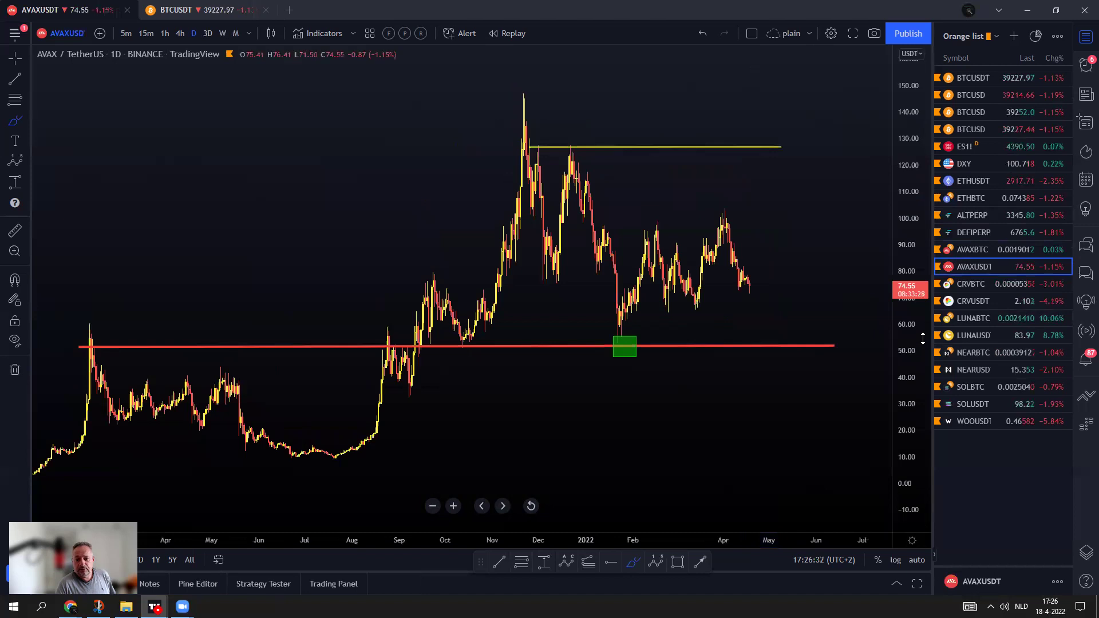
{"action": "left_click_drag", "start_coordinate": [627, 332], "coordinate": [798, 271]}
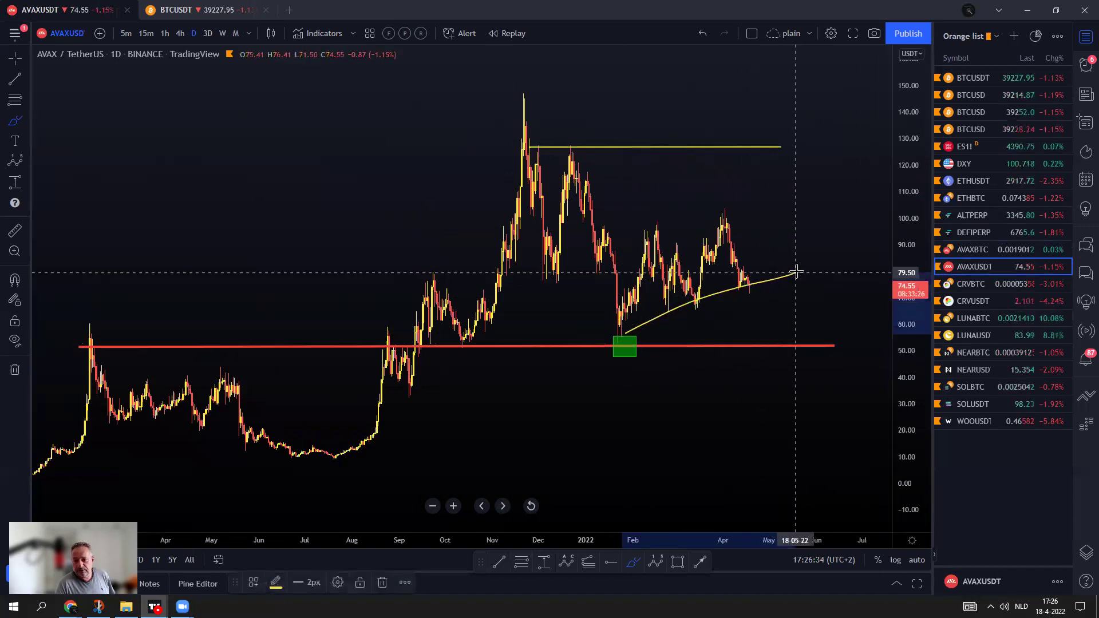
{"action": "left_click_drag", "start_coordinate": [629, 233], "coordinate": [762, 191]}
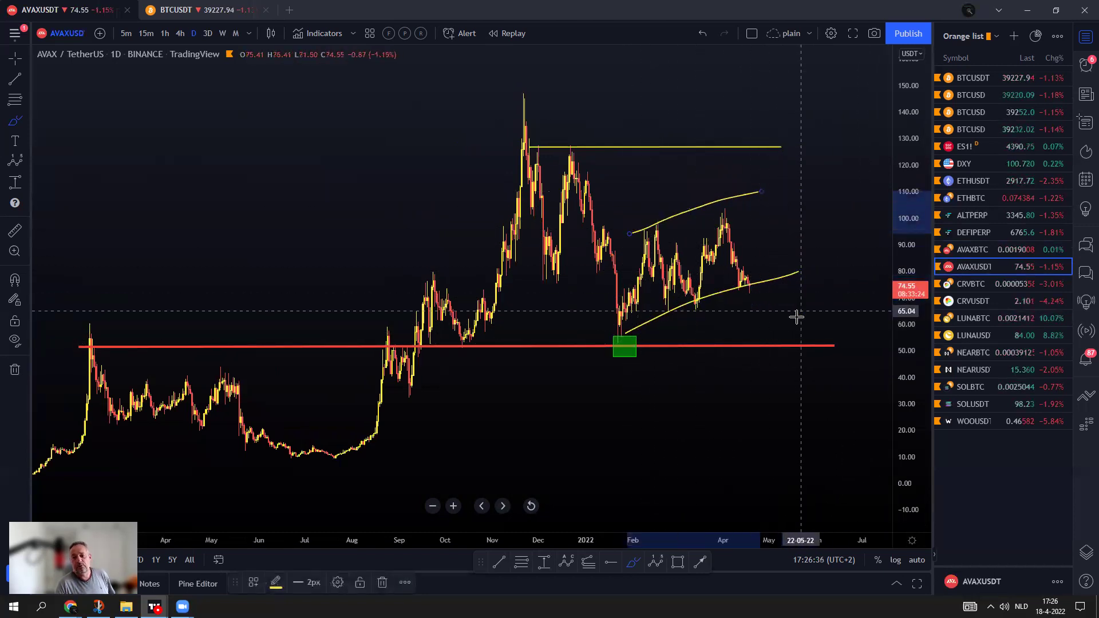
Brush a zigzag from the November high to the green box, up to about 101 and down to about 24, and undo it.
{"action": "mouse_move", "coordinate": [517, 101]}
{"action": "left_mouse_down"}
{"action": "mouse_move", "coordinate": [619, 344]}
{"action": "mouse_move", "coordinate": [731, 216]}
{"action": "mouse_move", "coordinate": [803, 415]}
{"action": "left_mouse_up"}
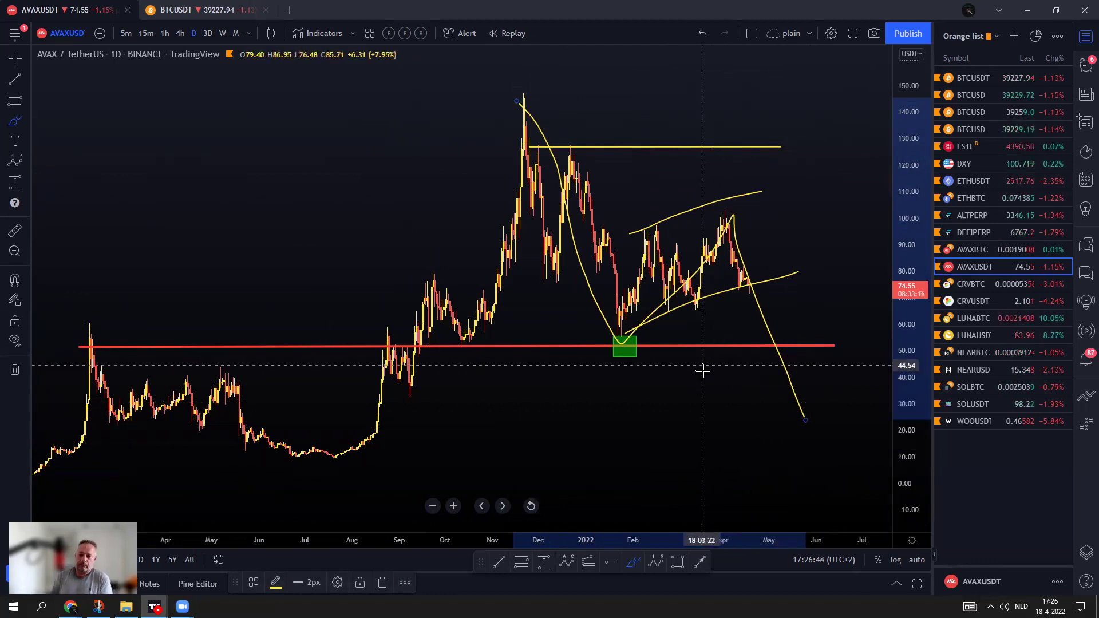
{"action": "left_click", "coordinate": [703, 34]}
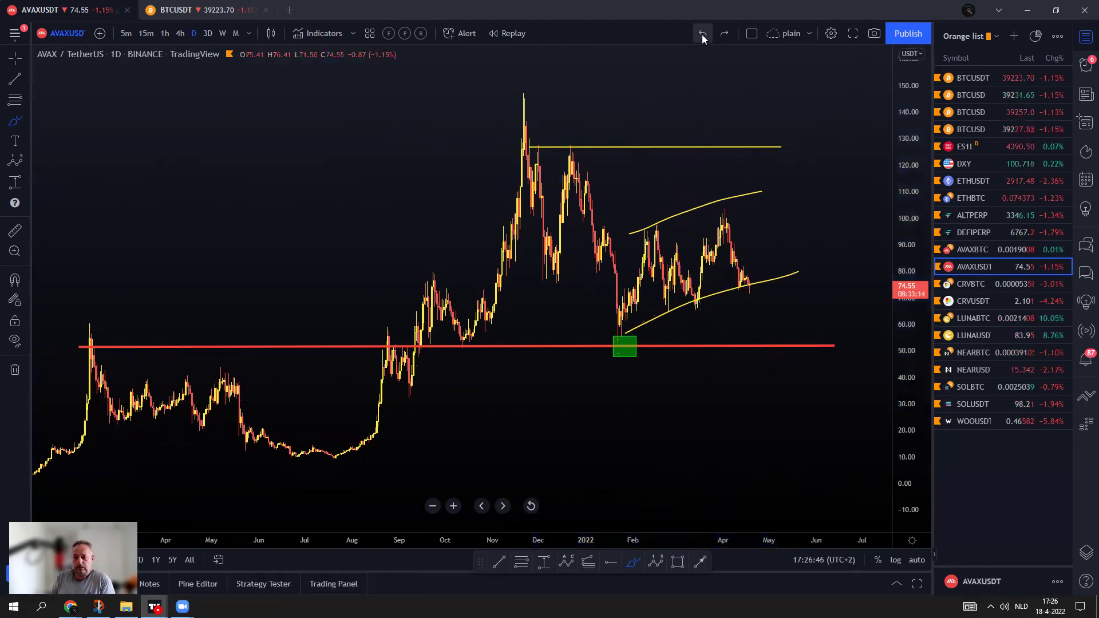
Delete the brushed upper and lower channel lines from the AVAXUSDT chart.
{"action": "left_click", "coordinate": [742, 198]}
{"action": "key", "text": "Delete"}
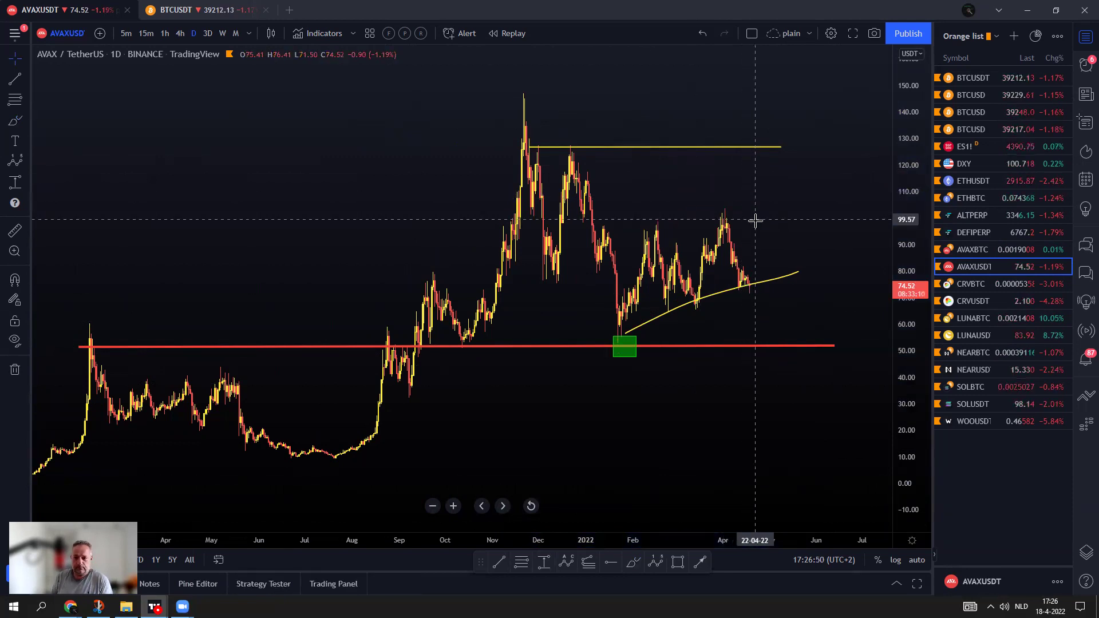
{"action": "left_click", "coordinate": [790, 278]}
{"action": "key", "text": "Delete"}
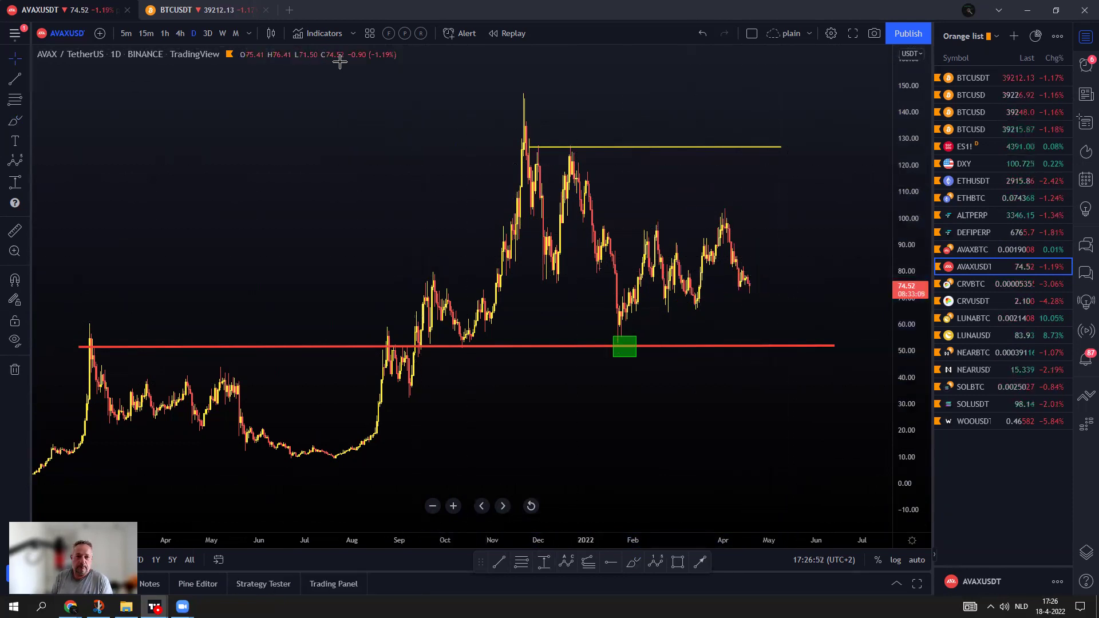
Add the Volume indicator from the favorites to the AVAXUSDT chart.
{"action": "left_click", "coordinate": [317, 33]}
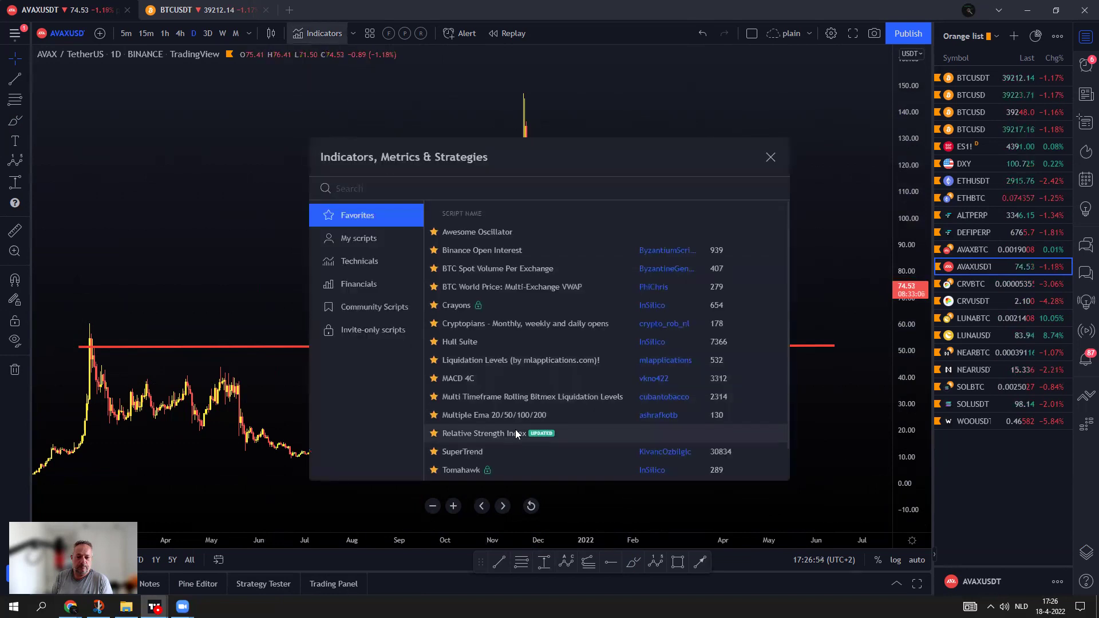
{"action": "scroll", "coordinate": [512, 423], "scroll_direction": "down", "scroll_amount": 1}
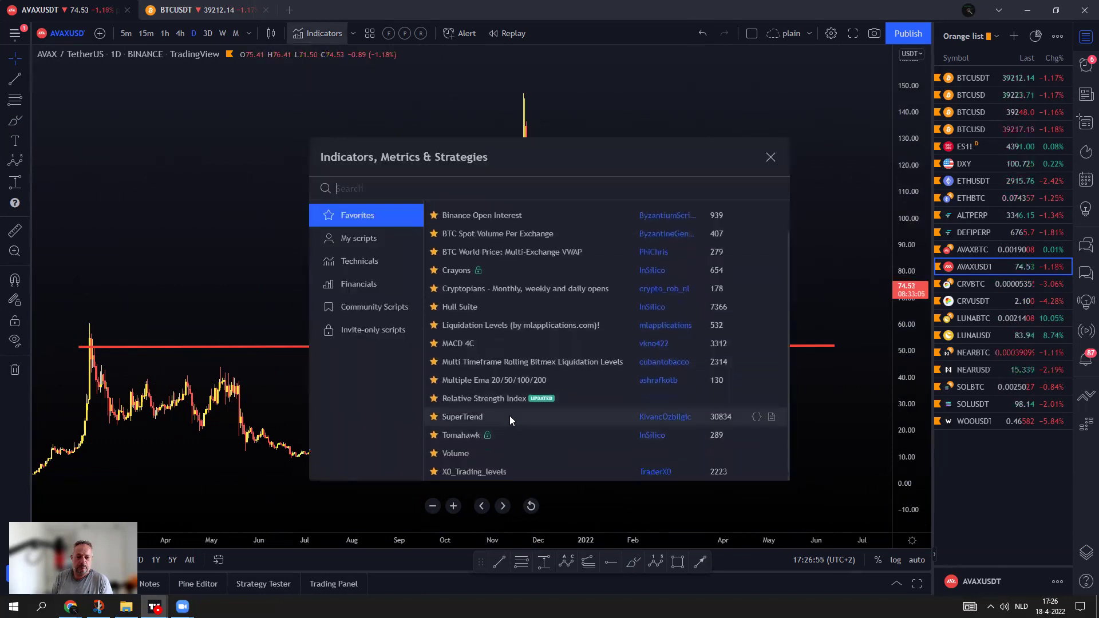
{"action": "left_click", "coordinate": [453, 457]}
{"action": "left_click", "coordinate": [770, 158]}
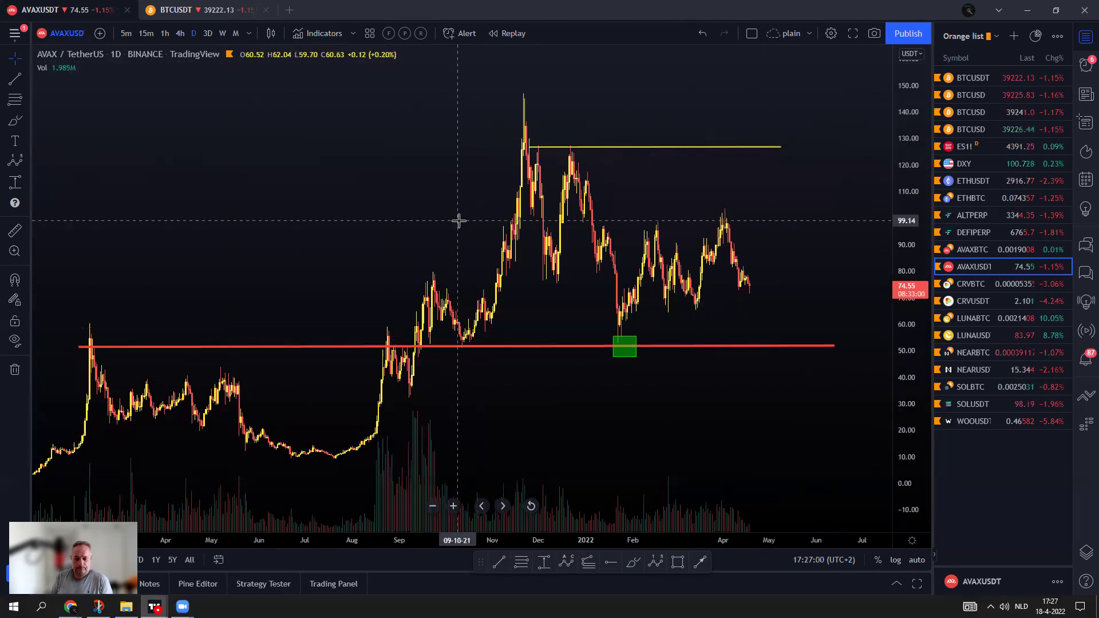
Brush a bowl-shaped curve over the low volume bars from about mid-May to mid-August 2021 on AVAXUSDT.
{"action": "scroll", "coordinate": [633, 324], "scroll_direction": "up", "scroll_amount": 2}
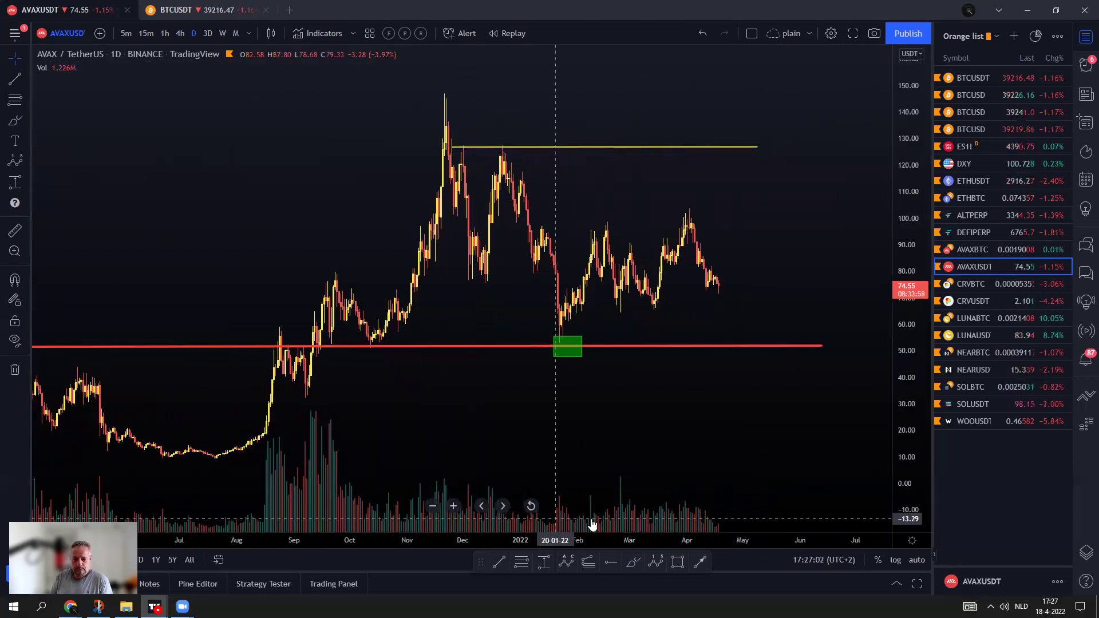
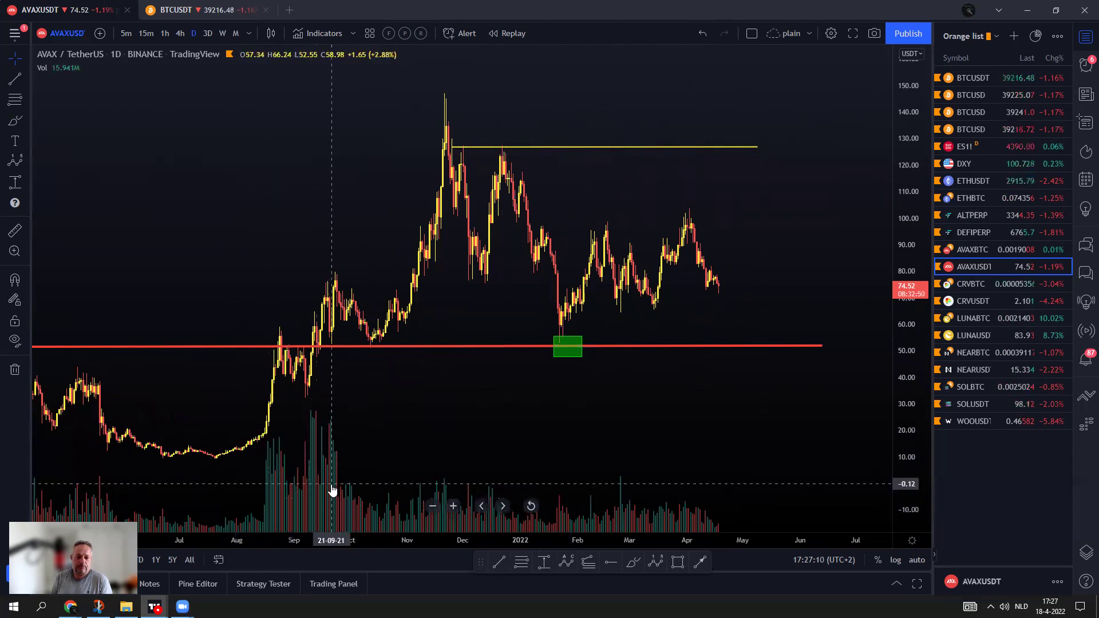
{"action": "scroll", "coordinate": [309, 526], "scroll_direction": "down", "scroll_amount": 2}
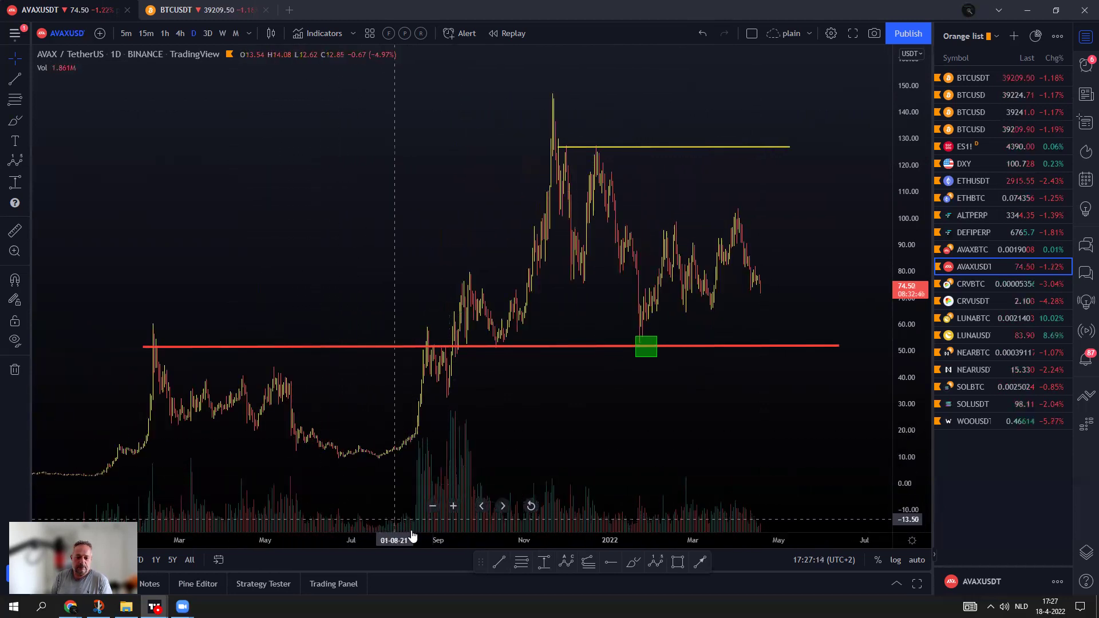
{"action": "left_click", "coordinate": [634, 564]}
{"action": "mouse_move", "coordinate": [291, 507]}
{"action": "left_mouse_down"}
{"action": "mouse_move", "coordinate": [401, 518]}
{"action": "mouse_move", "coordinate": [414, 507]}
{"action": "left_mouse_up"}
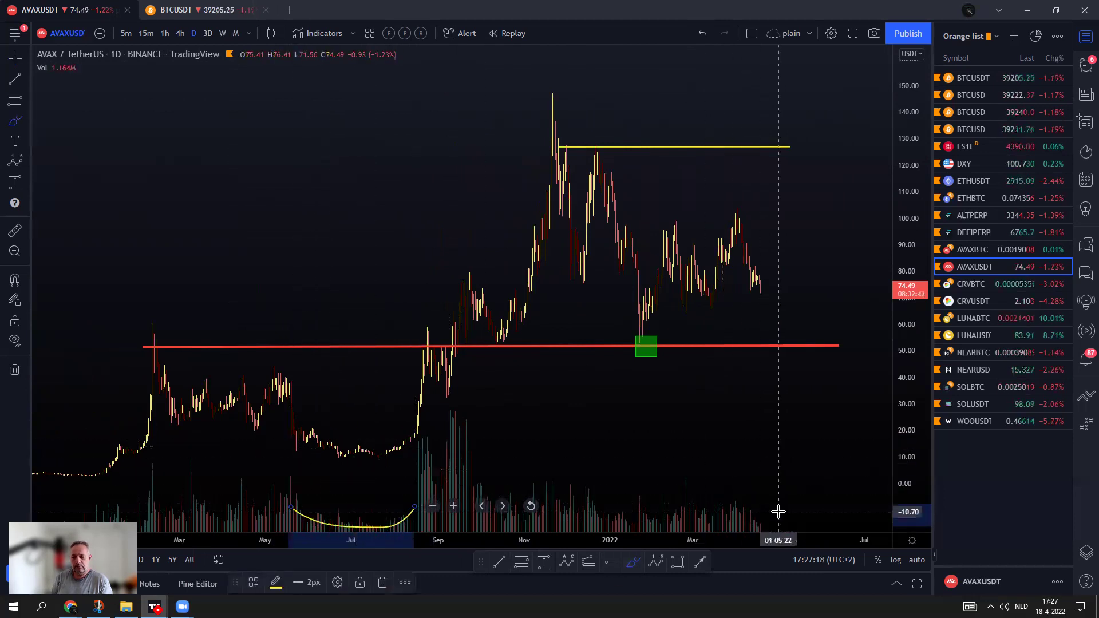
Brush a rounded dip from the latest AVAXUSDT price to the red line and back to about 72, and undo it with the volume bowl.
{"action": "mouse_move", "coordinate": [753, 277]}
{"action": "left_mouse_down"}
{"action": "mouse_move", "coordinate": [763, 326]}
{"action": "mouse_move", "coordinate": [863, 292]}
{"action": "left_mouse_up"}
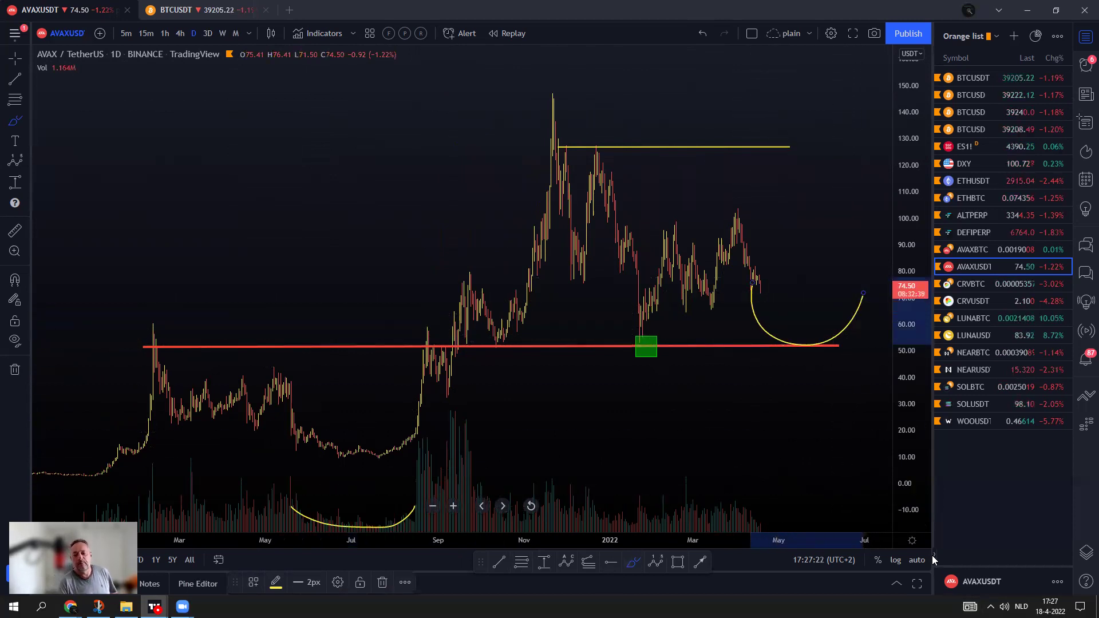
{"action": "mouse_move", "coordinate": [970, 606]}
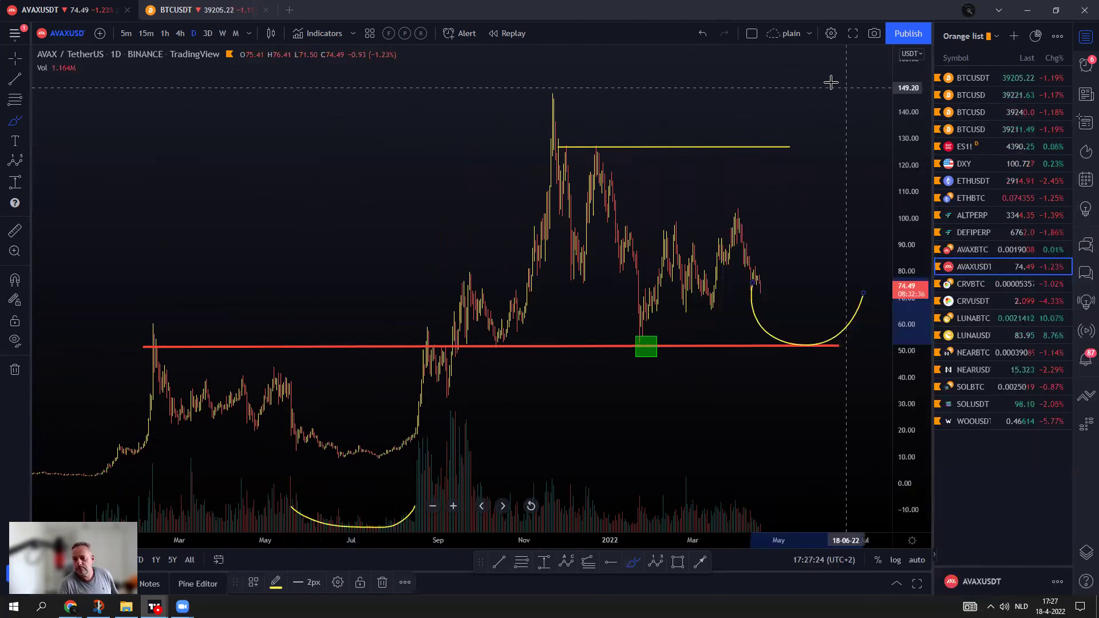
{"action": "left_click", "coordinate": [705, 35]}
{"action": "left_click", "coordinate": [707, 33]}
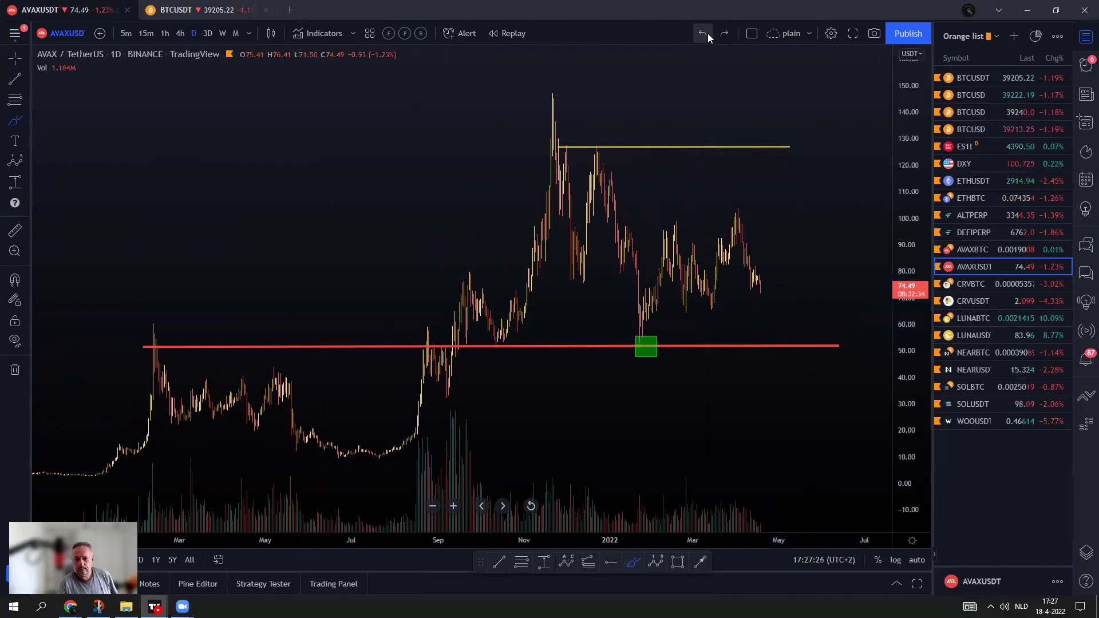
Open the CRVBTC chart and brush a rising line beneath the March–April lows, from about 0.000048 to 0.0000557.
{"action": "left_click", "coordinate": [963, 284]}
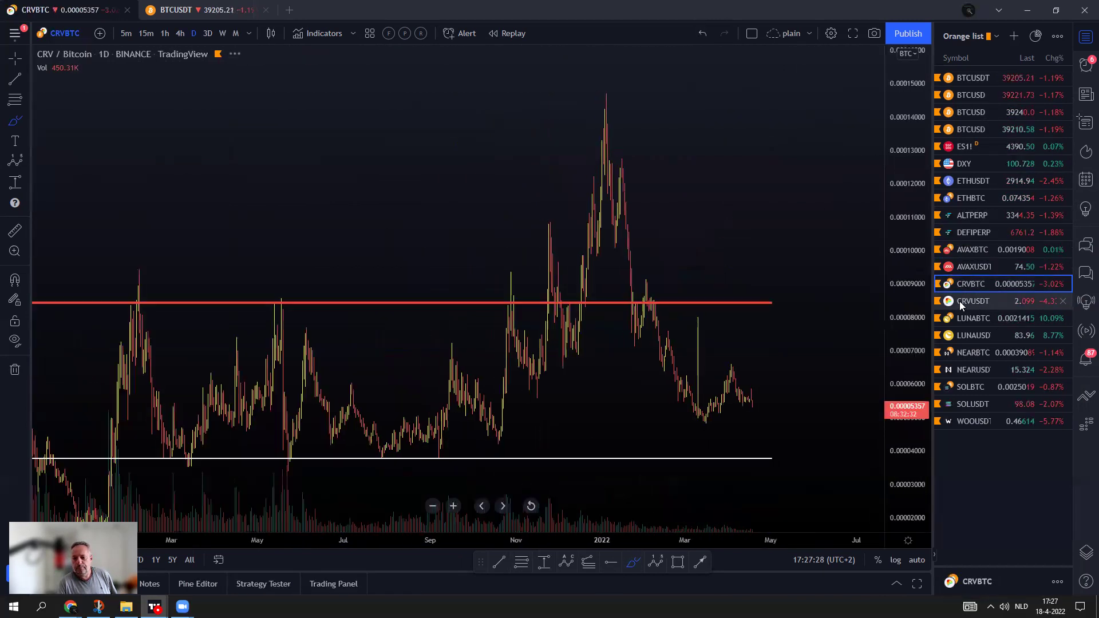
{"action": "scroll", "coordinate": [540, 277], "scroll_direction": "up", "scroll_amount": 5}
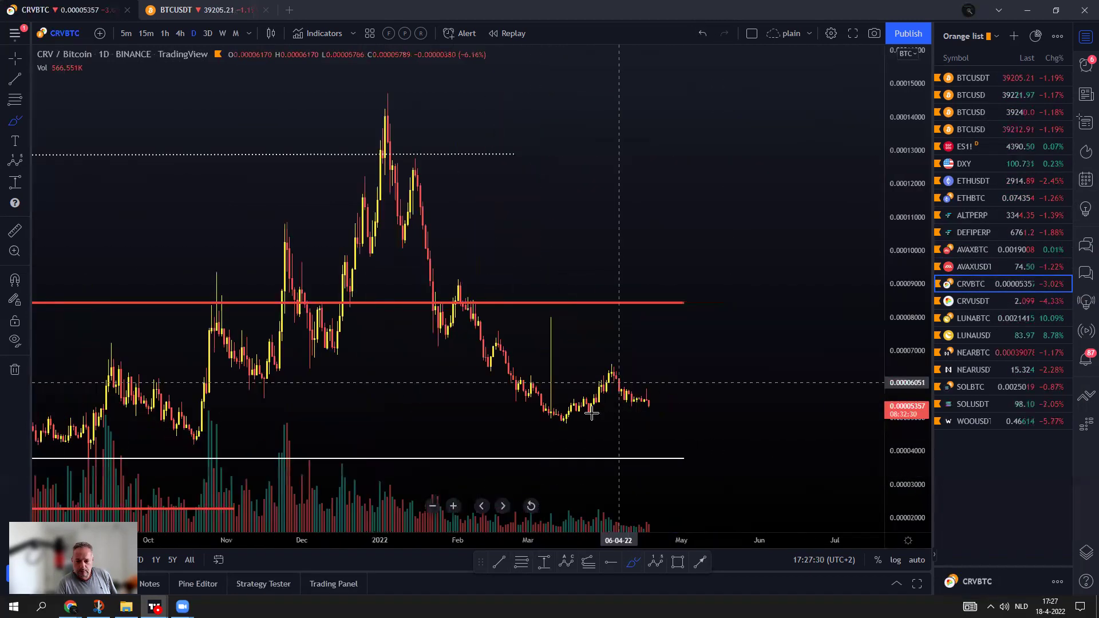
{"action": "left_click_drag", "start_coordinate": [554, 424], "coordinate": [658, 397]}
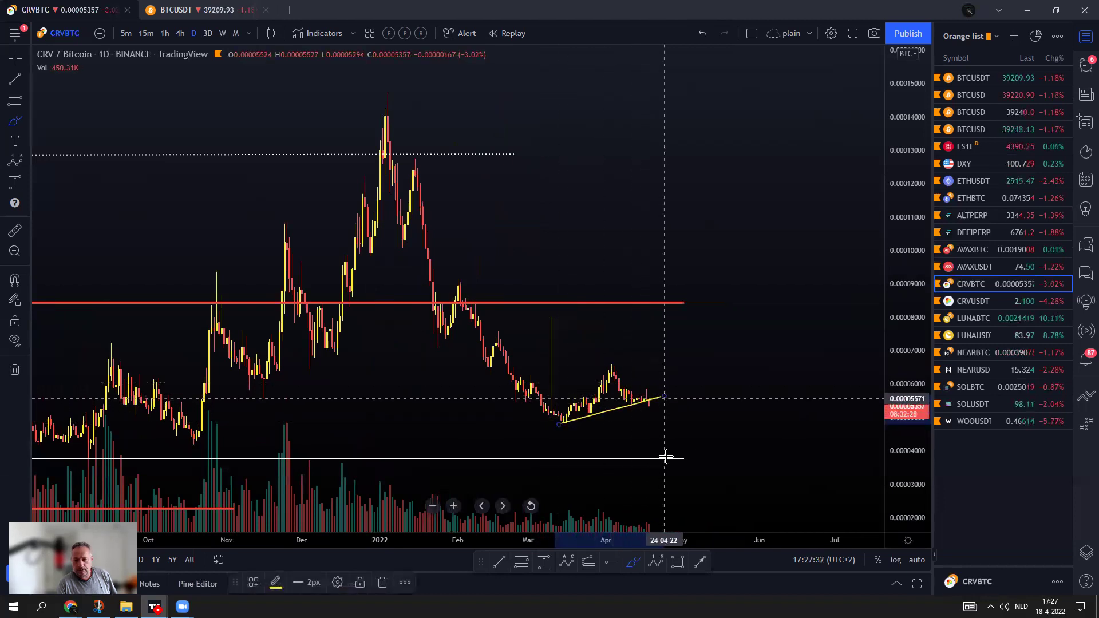
Open the CRVUSDT chart, hide its Volume indicator and fit the price history back to 2020 in view.
{"action": "left_click", "coordinate": [977, 302]}
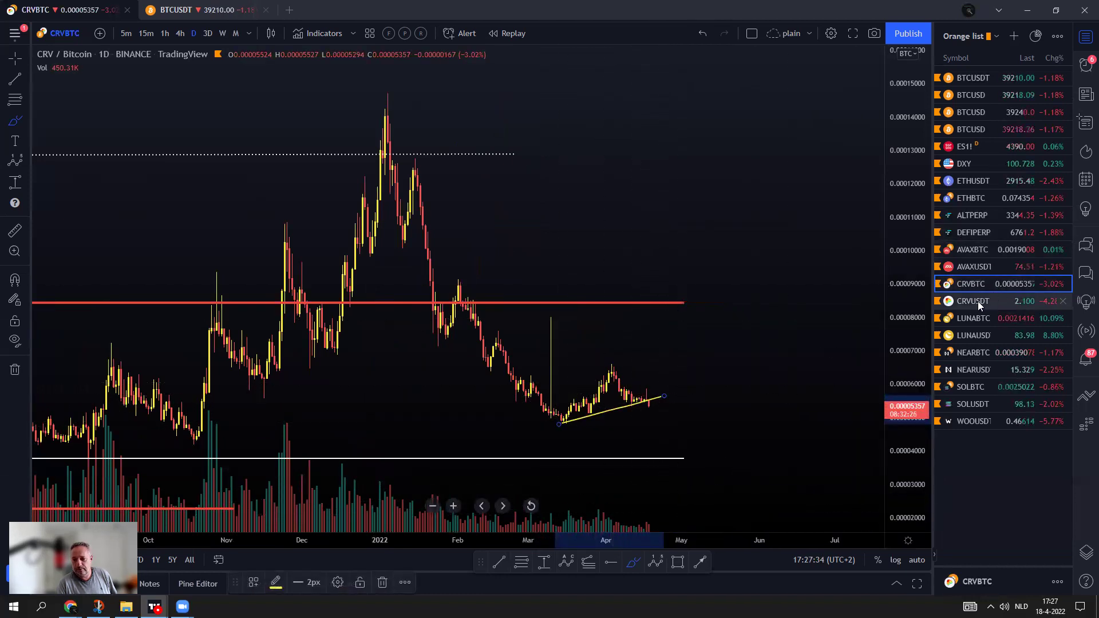
{"action": "scroll", "coordinate": [716, 386], "scroll_direction": "up", "scroll_amount": 5}
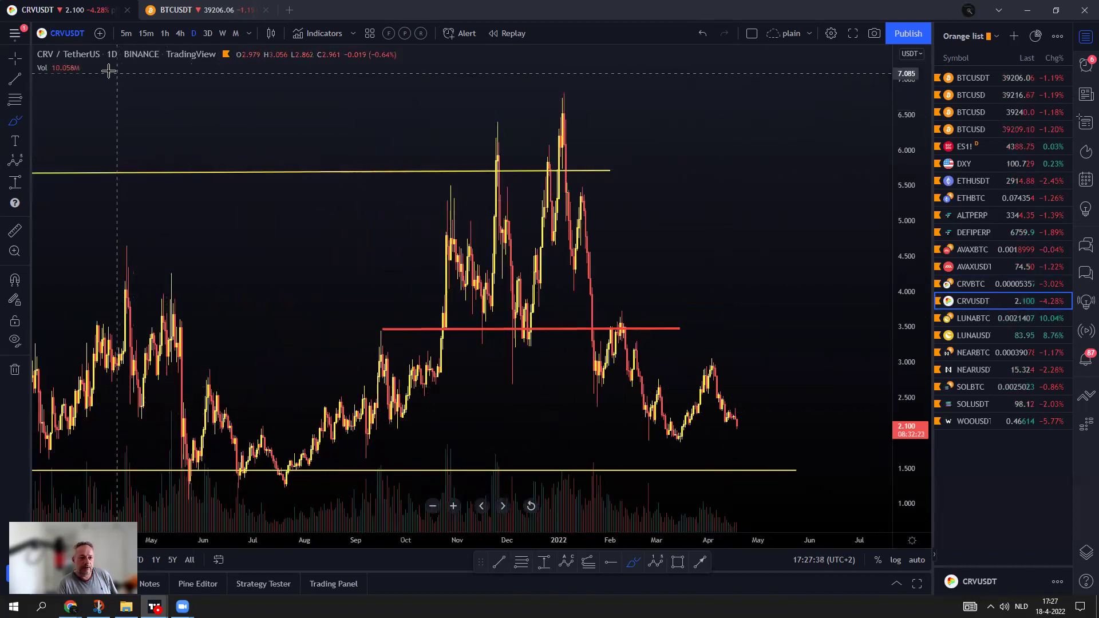
{"action": "left_click", "coordinate": [57, 67]}
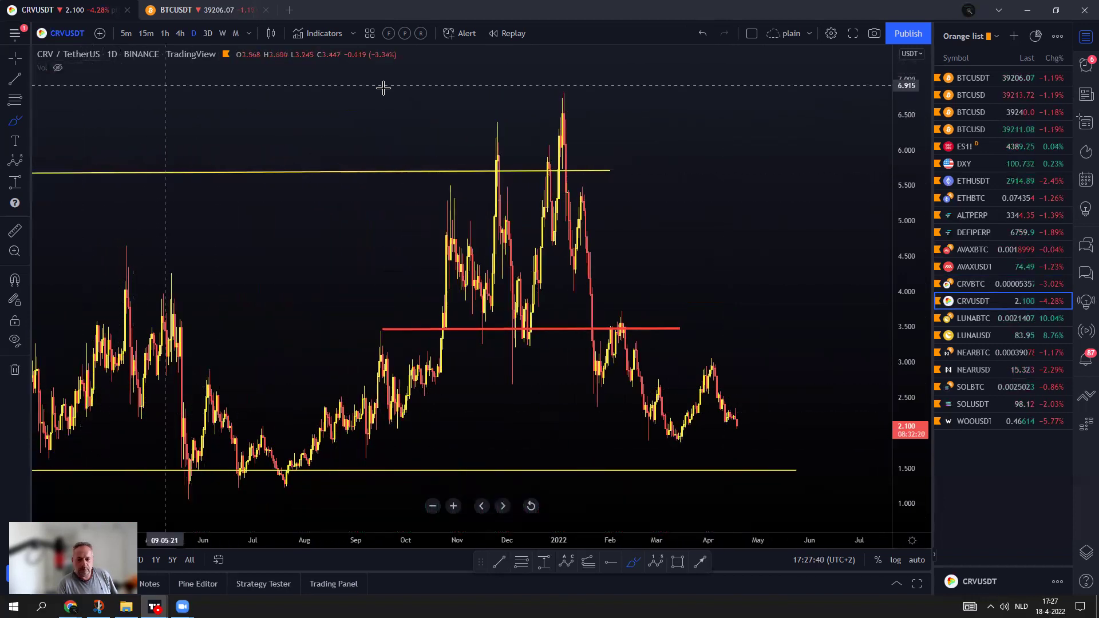
{"action": "left_click_drag", "start_coordinate": [899, 209], "coordinate": [899, 228]}
{"action": "scroll", "coordinate": [893, 261], "scroll_direction": "down", "scroll_amount": 3}
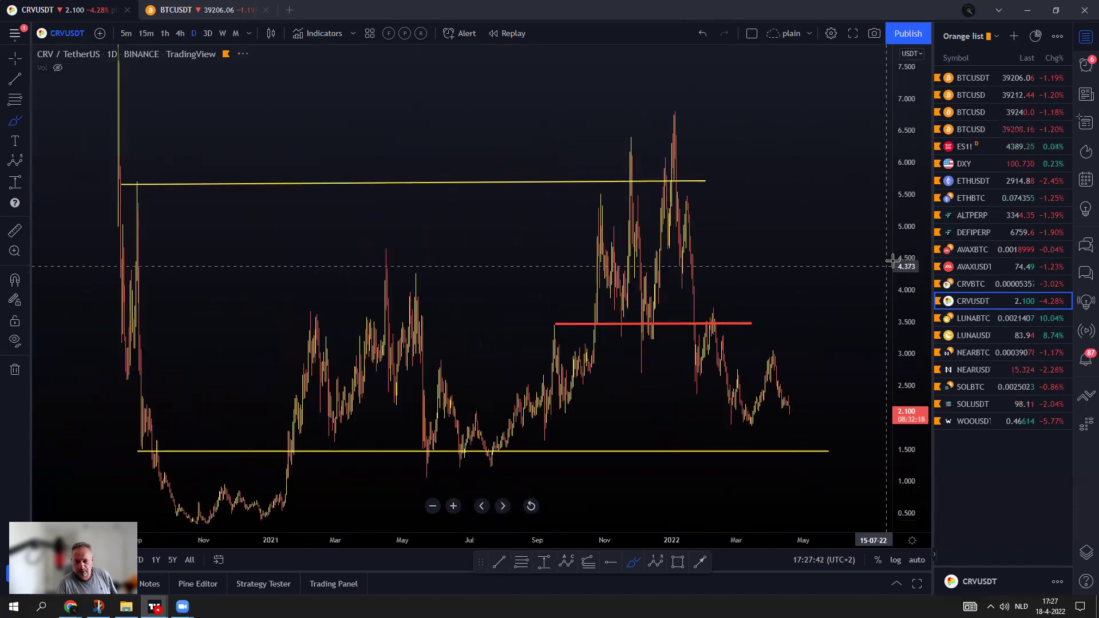
Brush a rounded dip from the latest CRVUSDT price to the lower yellow line and a steeper drop to about 0.7.
{"action": "left_click", "coordinate": [795, 411]}
{"action": "left_click_drag", "start_coordinate": [808, 450], "coordinate": [860, 398]}
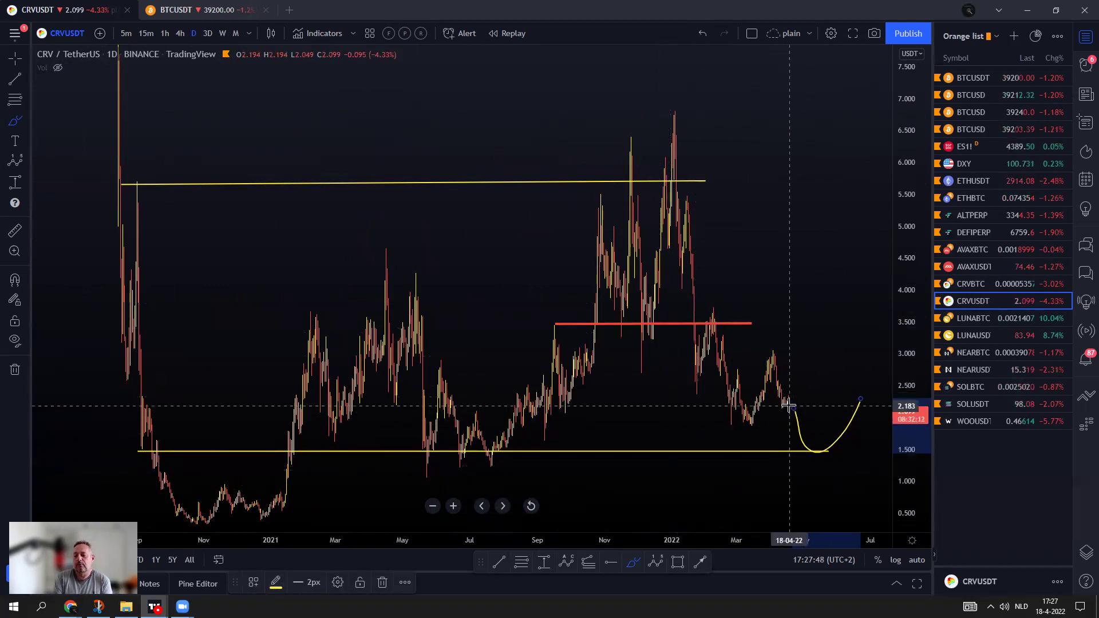
{"action": "left_click_drag", "start_coordinate": [789, 405], "coordinate": [804, 502]}
Outline the CRVUSDT zone below about 1.0, circle the November–January base with the brush, and undo all the sketches.
{"action": "mouse_move", "coordinate": [218, 484]}
{"action": "left_mouse_down"}
{"action": "mouse_move", "coordinate": [834, 486]}
{"action": "mouse_move", "coordinate": [856, 523]}
{"action": "mouse_move", "coordinate": [659, 531]}
{"action": "left_mouse_up"}
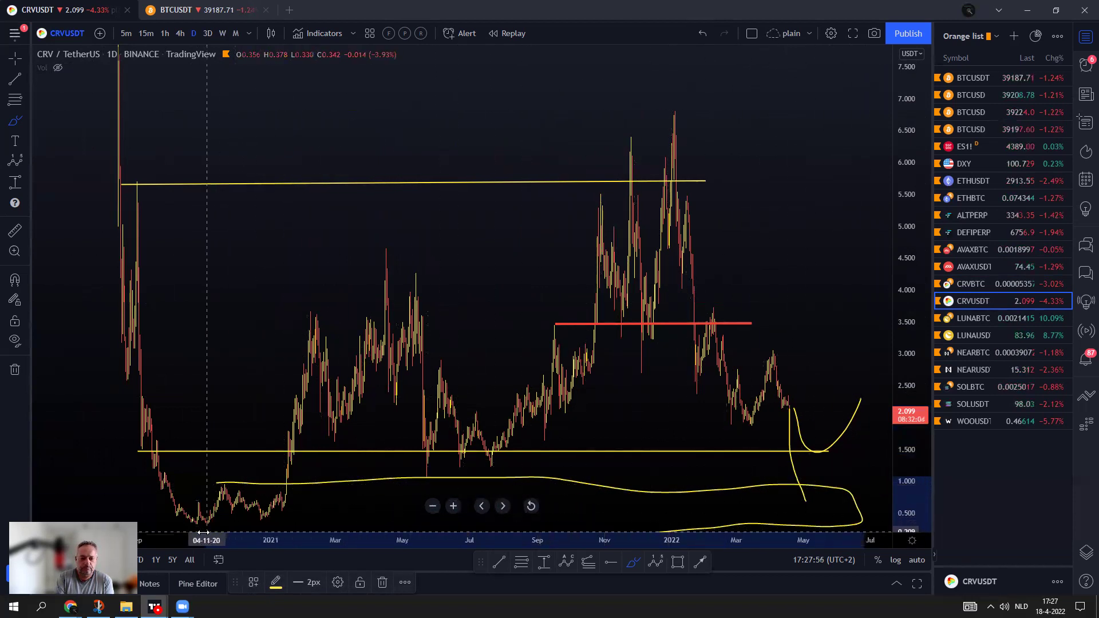
{"action": "mouse_move", "coordinate": [215, 486]}
{"action": "left_mouse_down"}
{"action": "mouse_move", "coordinate": [252, 490]}
{"action": "mouse_move", "coordinate": [201, 510]}
{"action": "mouse_move", "coordinate": [217, 525]}
{"action": "left_mouse_up"}
{"action": "mouse_move", "coordinate": [250, 490]}
{"action": "left_mouse_down"}
{"action": "mouse_move", "coordinate": [282, 494]}
{"action": "mouse_move", "coordinate": [222, 518]}
{"action": "mouse_move", "coordinate": [235, 519]}
{"action": "left_mouse_up"}
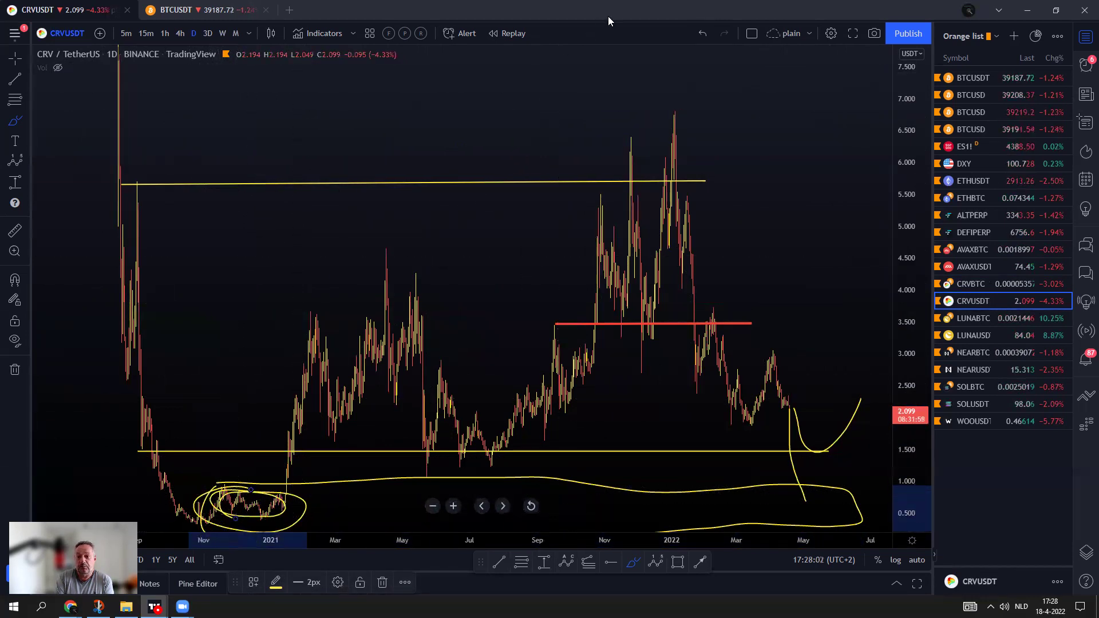
{"action": "double_click", "coordinate": [701, 27]}
{"action": "left_click", "coordinate": [702, 27]}
{"action": "left_click", "coordinate": [702, 28]}
Brush a curve from CRVUSDT's late-2020 base through peaks near 3.6 and 6.8 down to about 0.6, and circle the January 2022 top.
{"action": "mouse_move", "coordinate": [186, 506]}
{"action": "left_mouse_down"}
{"action": "mouse_move", "coordinate": [432, 311]}
{"action": "mouse_move", "coordinate": [488, 386]}
{"action": "mouse_move", "coordinate": [709, 110]}
{"action": "mouse_move", "coordinate": [778, 451]}
{"action": "left_mouse_up"}
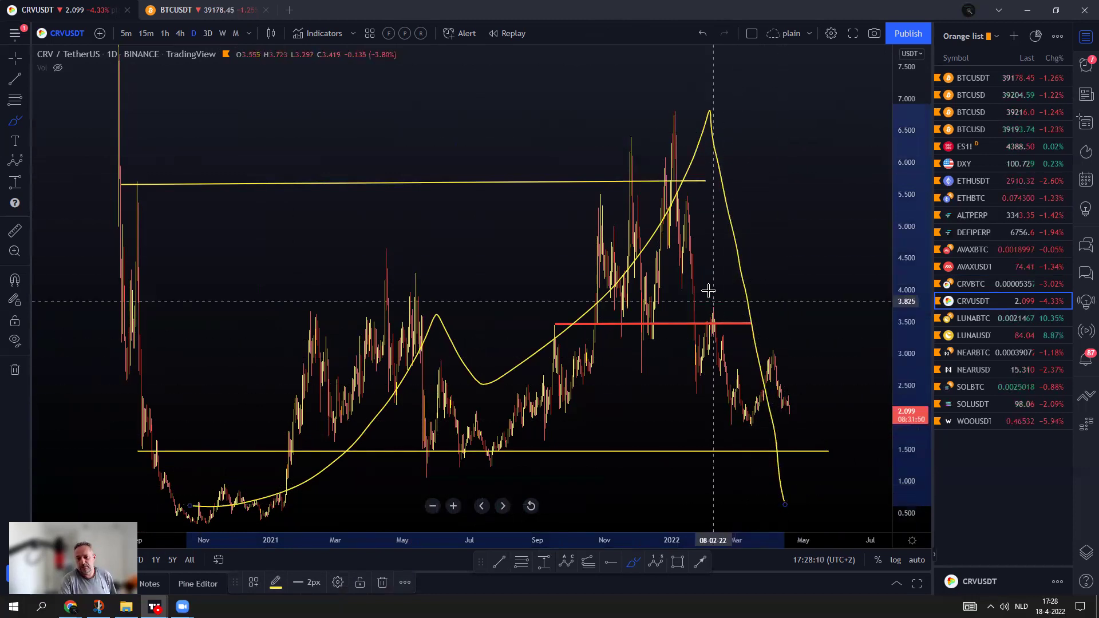
{"action": "scroll", "coordinate": [667, 143], "scroll_direction": "up", "scroll_amount": 3}
{"action": "mouse_move", "coordinate": [648, 134]}
{"action": "left_mouse_down"}
{"action": "mouse_move", "coordinate": [683, 208]}
{"action": "mouse_move", "coordinate": [657, 144]}
{"action": "left_mouse_up"}
{"action": "scroll", "coordinate": [719, 480], "scroll_direction": "down", "scroll_amount": 3}
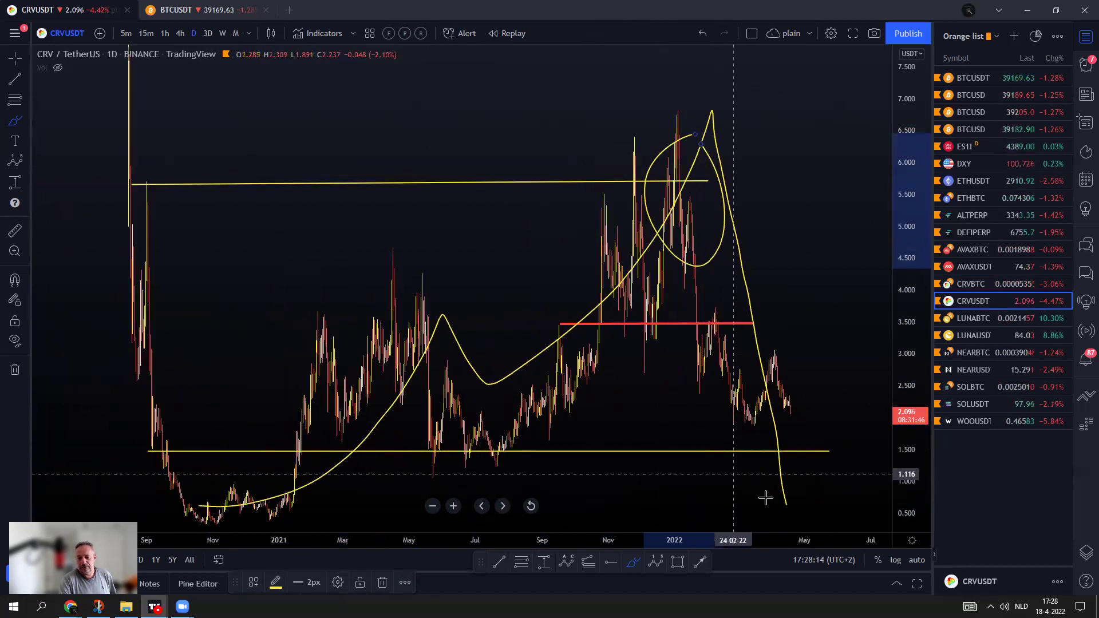
Brush a flat wavy line near 1.0 after the drawn decline, and undo it together with the curve and circle.
{"action": "mouse_move", "coordinate": [798, 494]}
{"action": "left_mouse_down"}
{"action": "mouse_move", "coordinate": [802, 483]}
{"action": "mouse_move", "coordinate": [833, 496]}
{"action": "left_mouse_up"}
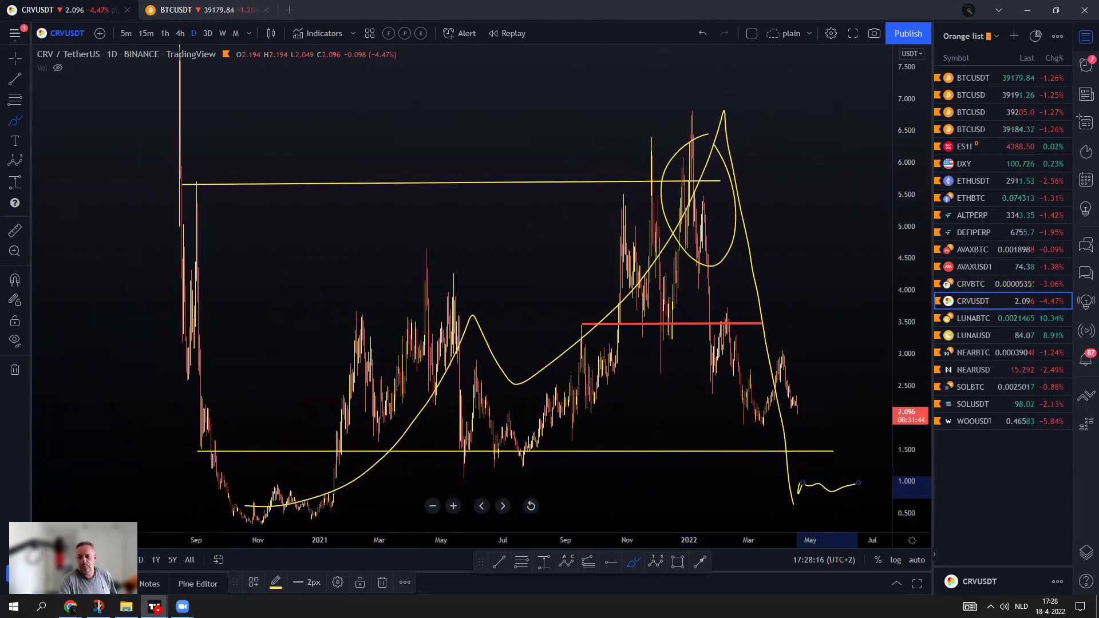
{"action": "left_click", "coordinate": [704, 33]}
{"action": "left_click", "coordinate": [706, 33]}
{"action": "left_click", "coordinate": [708, 33]}
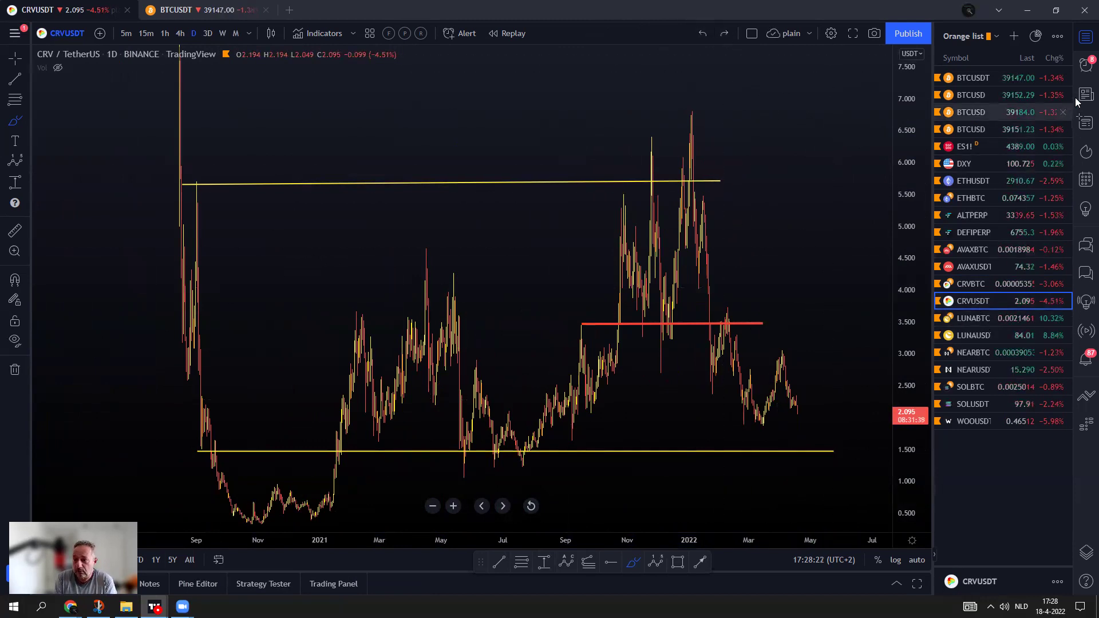
Open the LUNABTC chart, brush a rising support curve beneath the July 2021 to March 2022 lows, and undo it.
{"action": "left_click", "coordinate": [982, 318]}
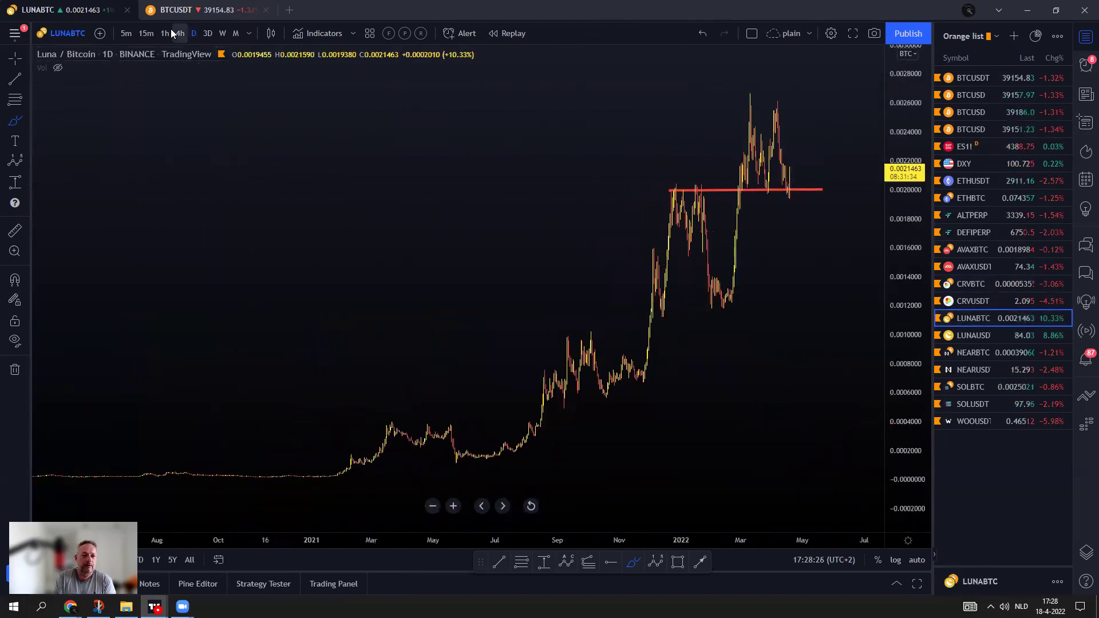
{"action": "scroll", "coordinate": [537, 321], "scroll_direction": "up", "scroll_amount": 5}
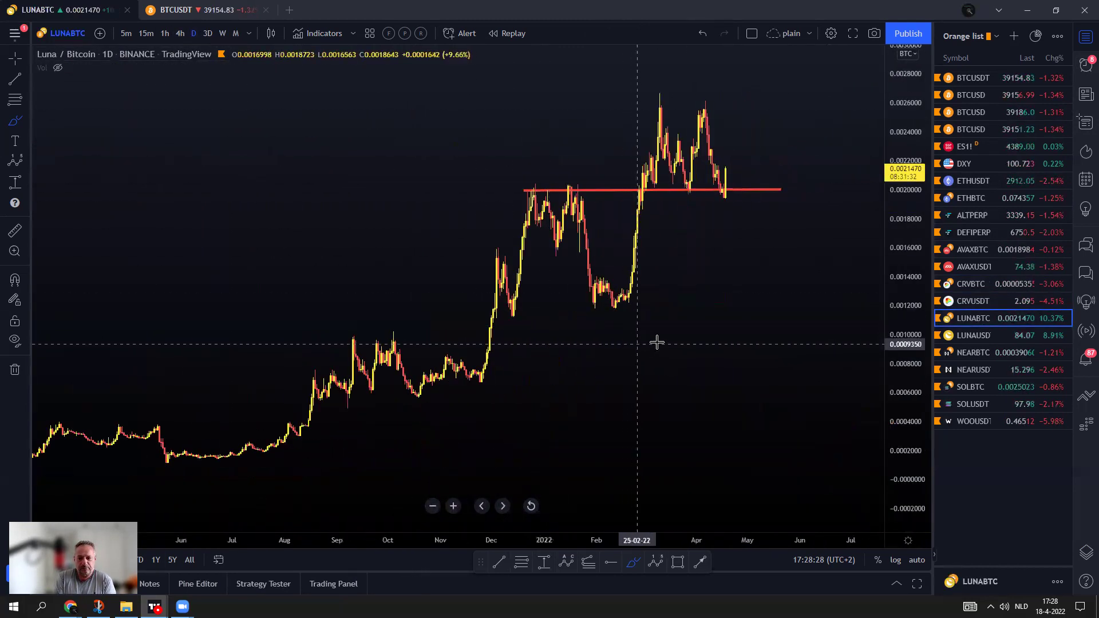
{"action": "scroll", "coordinate": [725, 340], "scroll_direction": "up", "scroll_amount": 1}
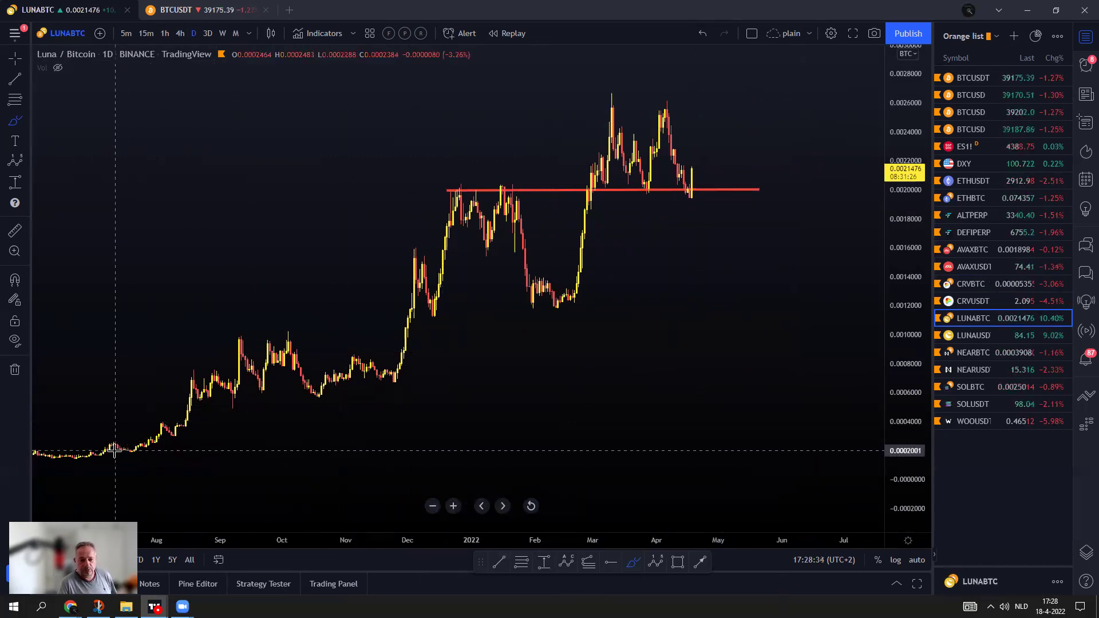
{"action": "left_click", "coordinate": [156, 450]}
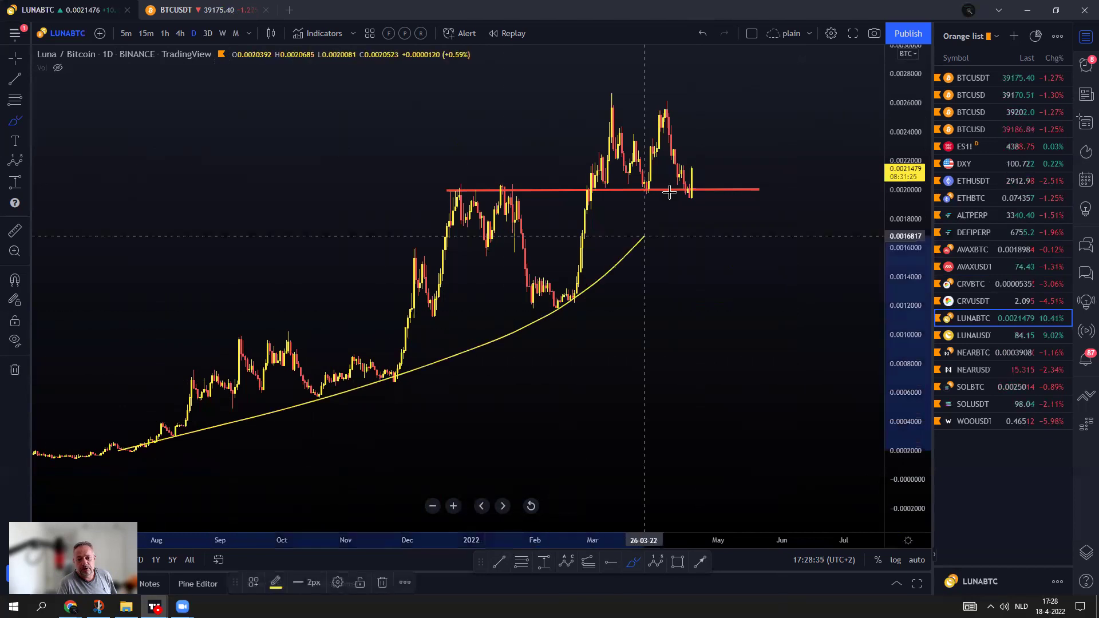
{"action": "left_click", "coordinate": [704, 33]}
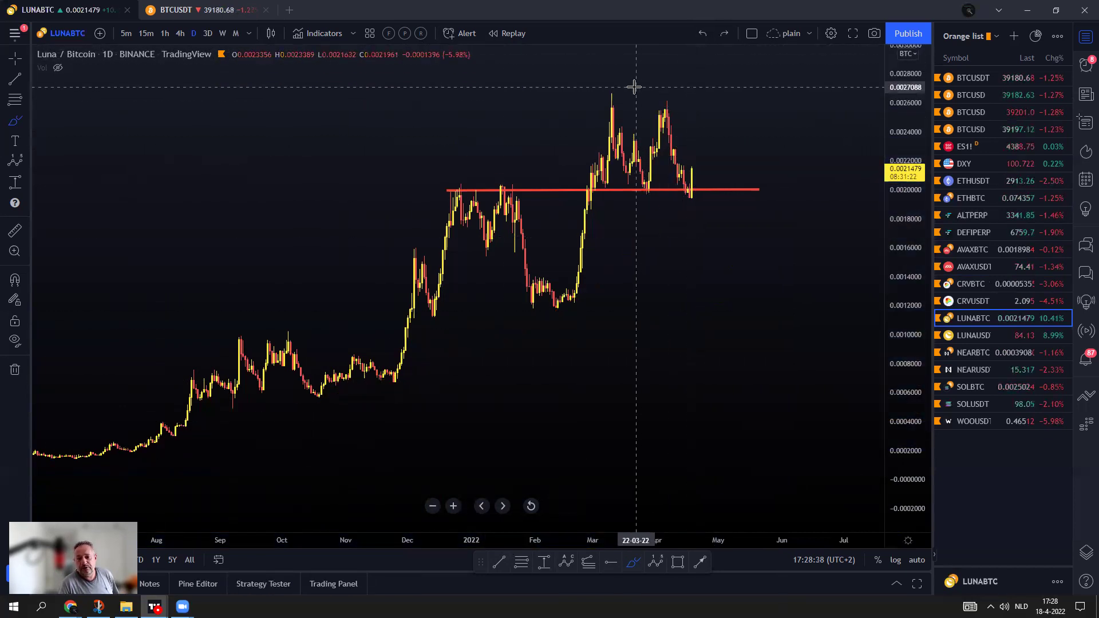
Brush LUNABTC's swings from the March high through the red line and April high, add an arc over the April top, and undo both.
{"action": "left_click", "coordinate": [608, 92]}
{"action": "left_click", "coordinate": [651, 199]}
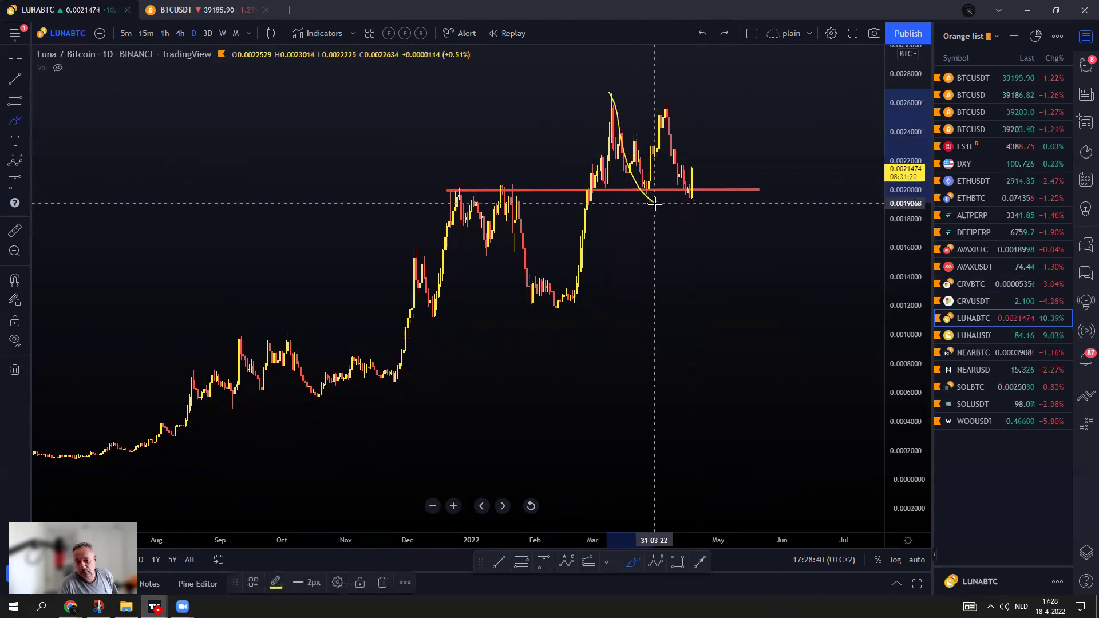
{"action": "left_click", "coordinate": [672, 99]}
{"action": "double_click", "coordinate": [709, 198]}
{"action": "left_click", "coordinate": [647, 120]}
{"action": "left_click", "coordinate": [709, 110]}
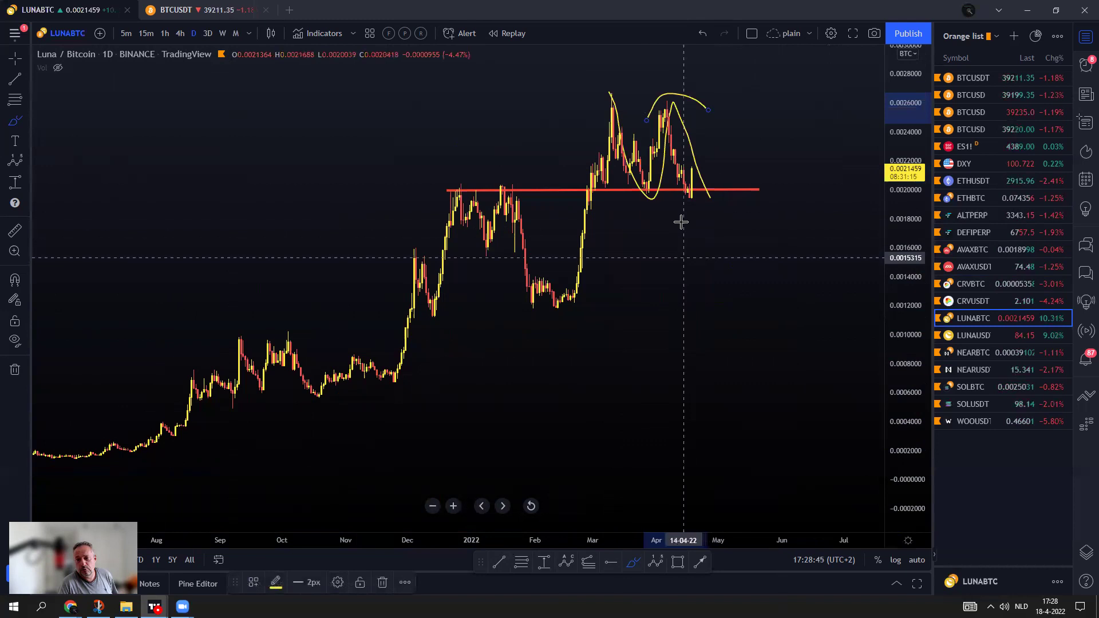
{"action": "left_click", "coordinate": [704, 36]}
Brush a three-leg zigzag from LUNABTC's March high to the red line, up to the April high and down again, and undo it.
{"action": "left_click", "coordinate": [611, 95]}
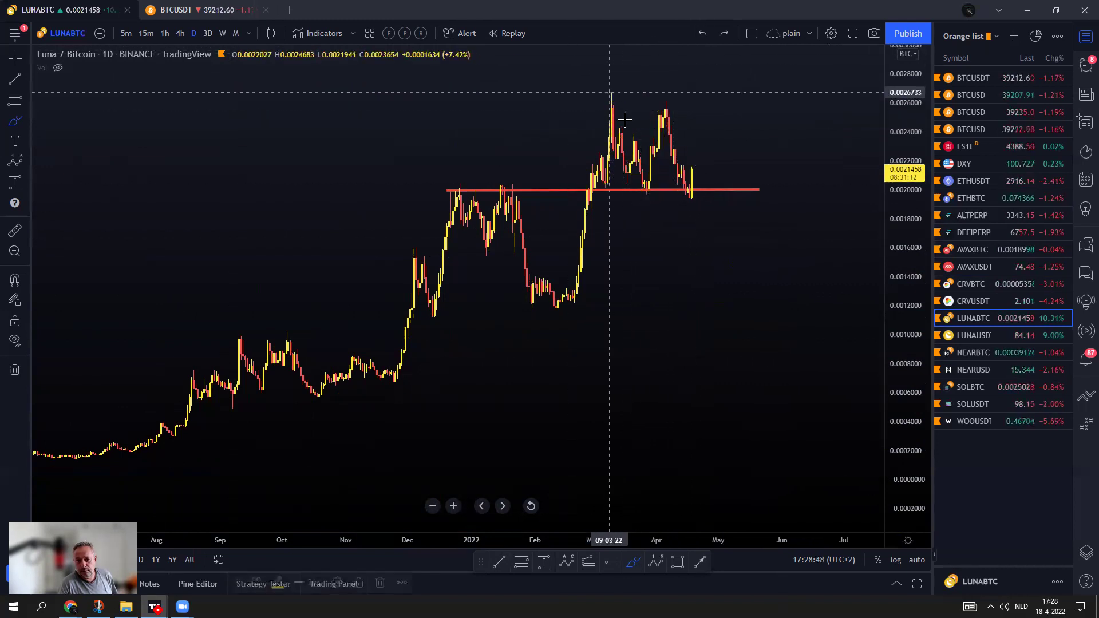
{"action": "left_click", "coordinate": [675, 106]}
{"action": "left_click", "coordinate": [704, 196]}
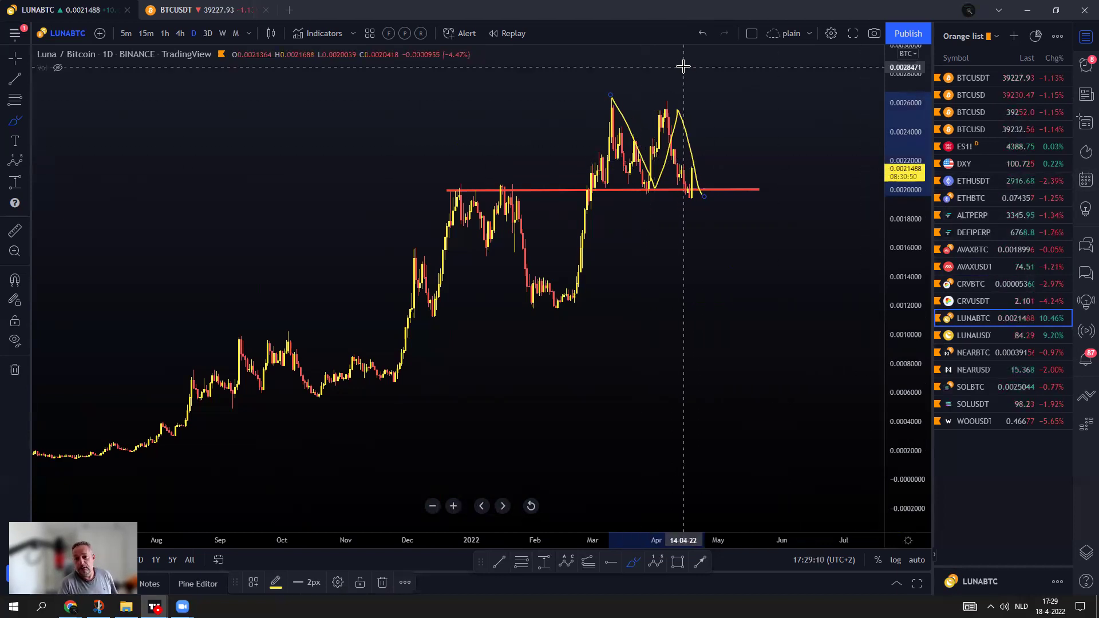
{"action": "left_click", "coordinate": [702, 34]}
Circle LUNABTC's April low, brush a red-line retest path branching up to about 0.0023 and down to about 0.0009, and undo the sketches.
{"action": "scroll", "coordinate": [656, 174], "scroll_direction": "up", "scroll_amount": 3}
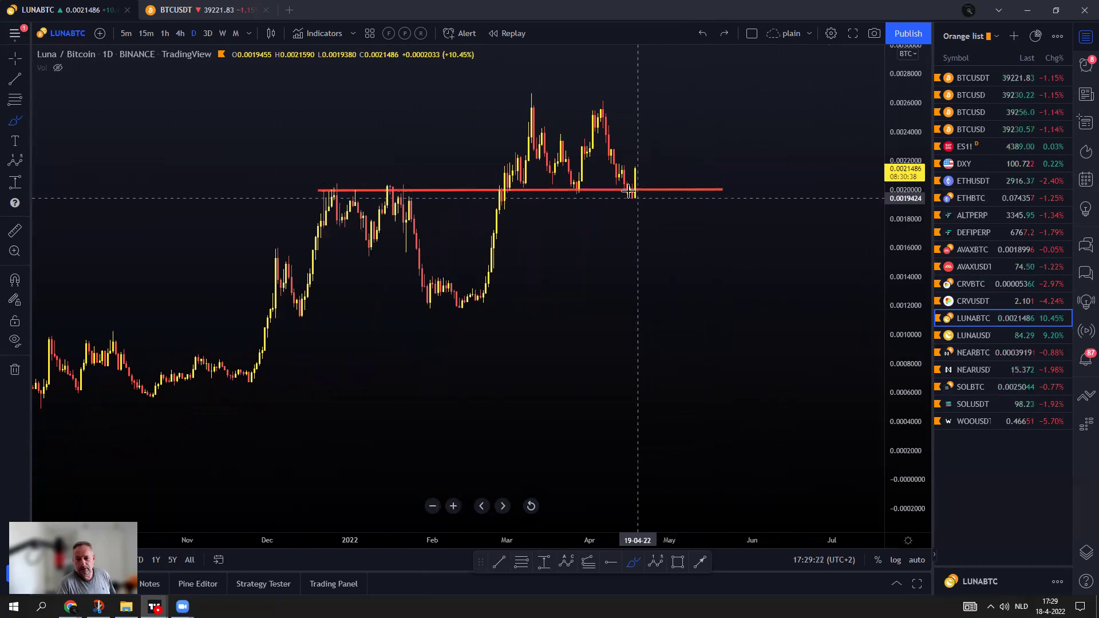
{"action": "mouse_move", "coordinate": [629, 190]}
{"action": "left_mouse_down"}
{"action": "mouse_move", "coordinate": [628, 205]}
{"action": "mouse_move", "coordinate": [632, 182]}
{"action": "left_mouse_up"}
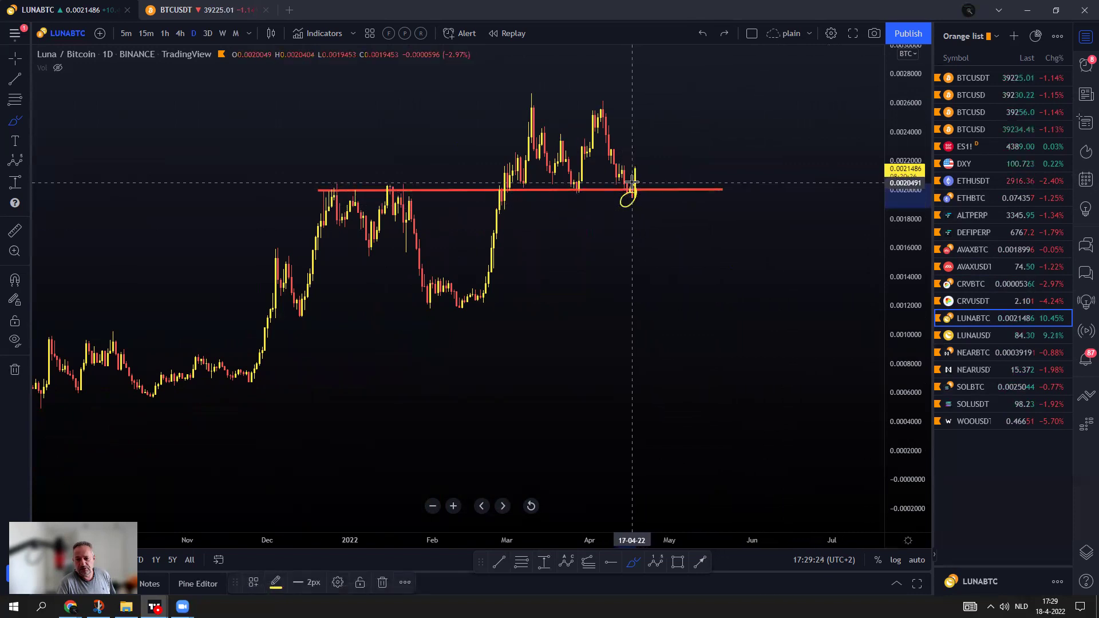
{"action": "mouse_move", "coordinate": [589, 189]}
{"action": "left_mouse_down"}
{"action": "mouse_move", "coordinate": [572, 196]}
{"action": "mouse_move", "coordinate": [696, 144]}
{"action": "left_mouse_up"}
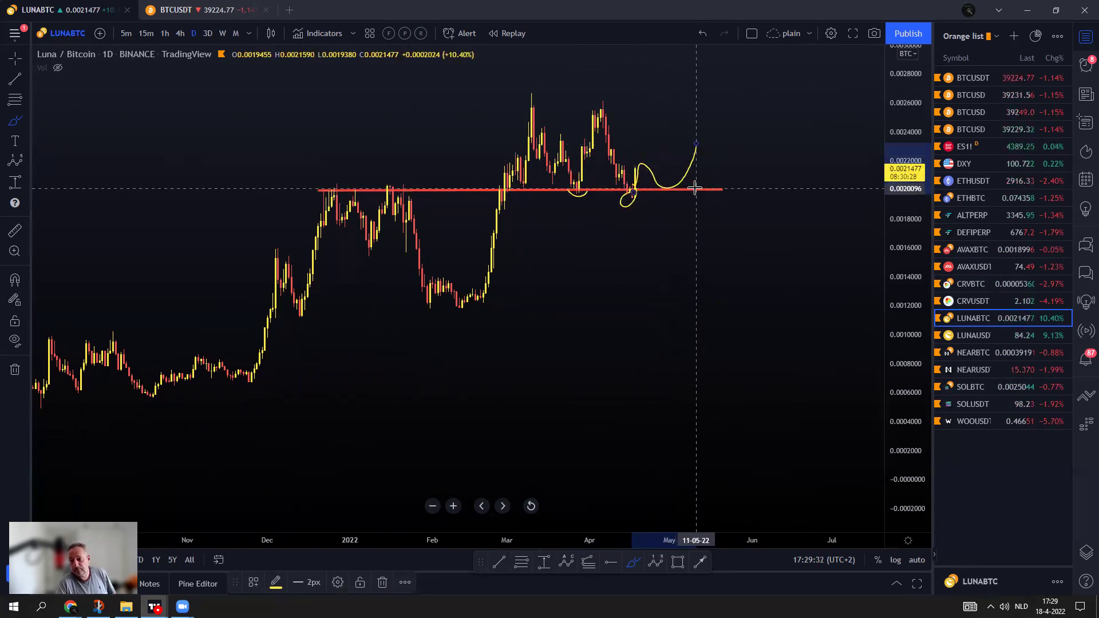
{"action": "left_click_drag", "start_coordinate": [667, 190], "coordinate": [695, 351]}
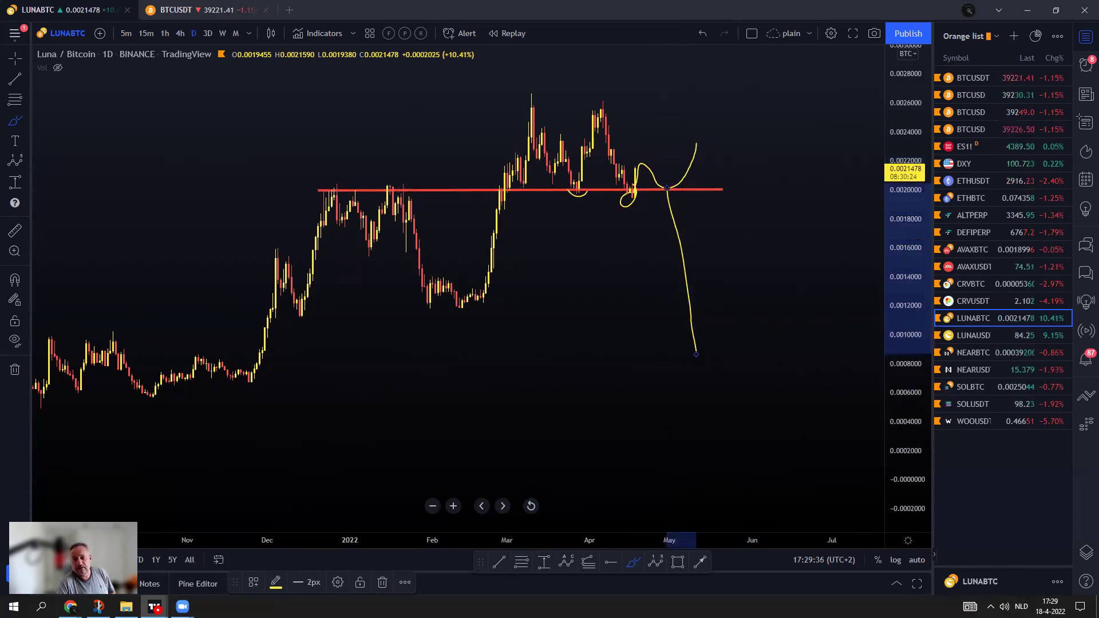
{"action": "left_click", "coordinate": [698, 35]}
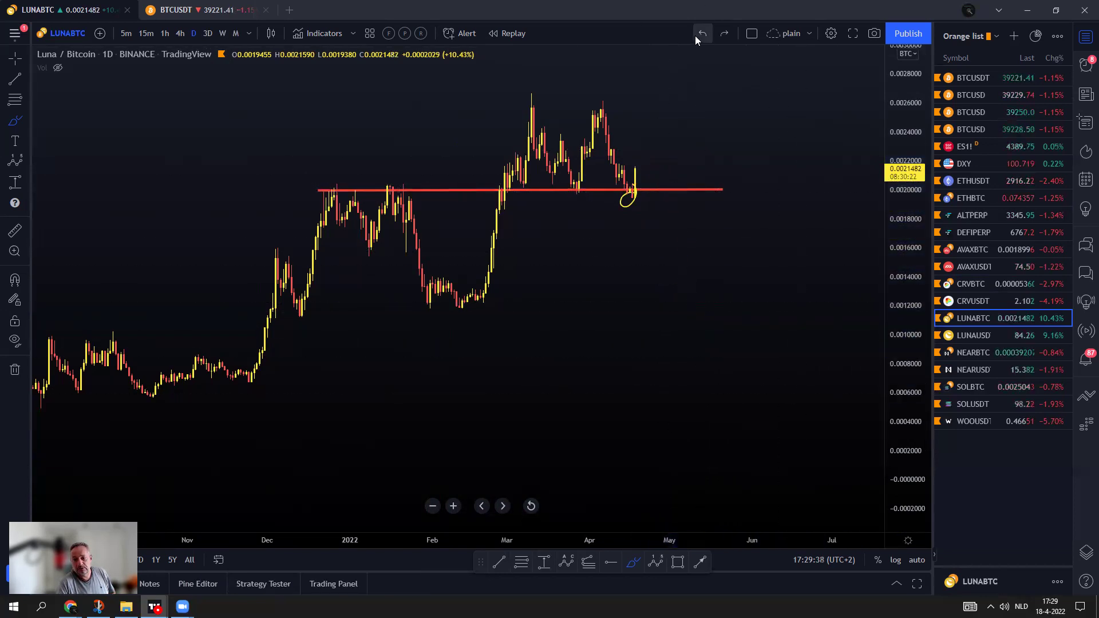
Open the LUNAUSDT chart, brush a drop from the yellow line near 76 to about 52, and undo it.
{"action": "left_click", "coordinate": [970, 341]}
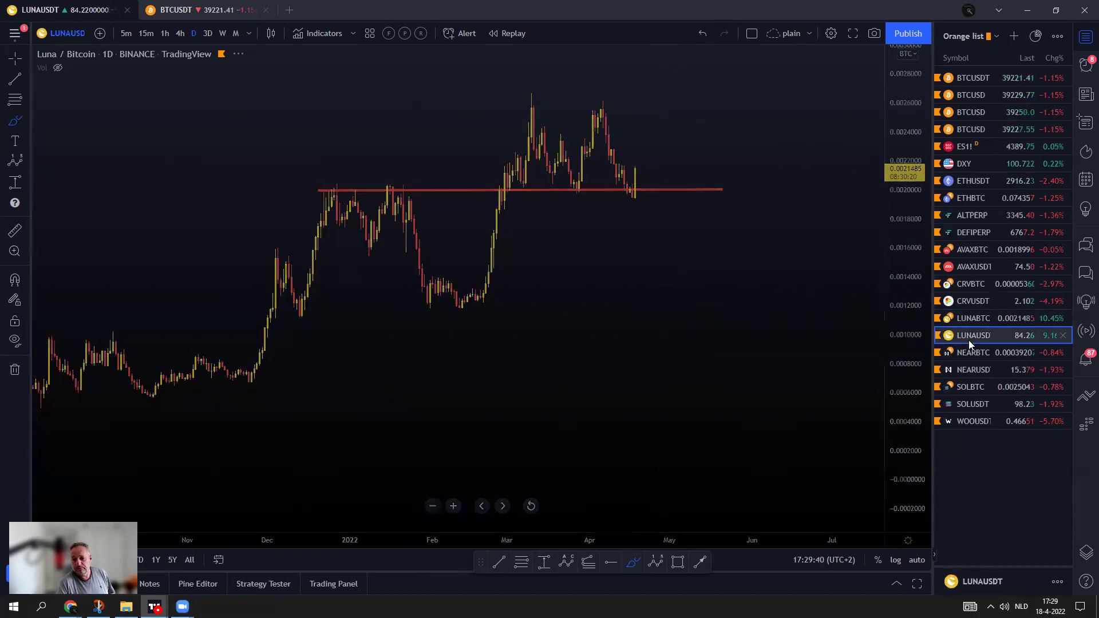
{"action": "scroll", "coordinate": [671, 167], "scroll_direction": "down", "scroll_amount": 5}
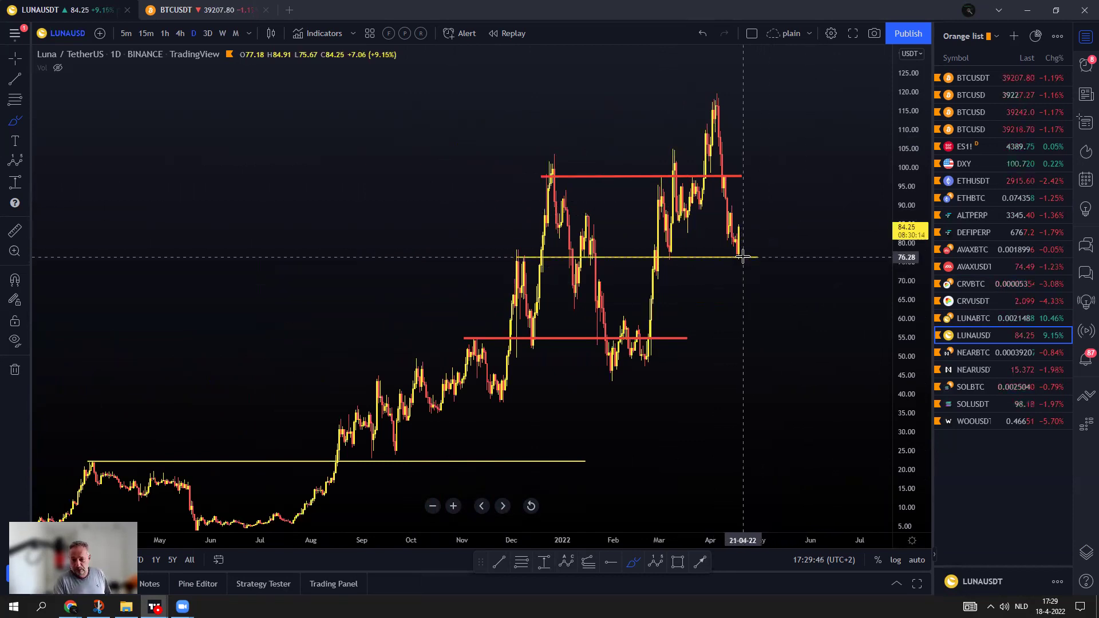
{"action": "mouse_move", "coordinate": [742, 257]}
{"action": "left_mouse_down"}
{"action": "mouse_move", "coordinate": [760, 254]}
{"action": "mouse_move", "coordinate": [746, 256]}
{"action": "mouse_move", "coordinate": [755, 349]}
{"action": "left_mouse_up"}
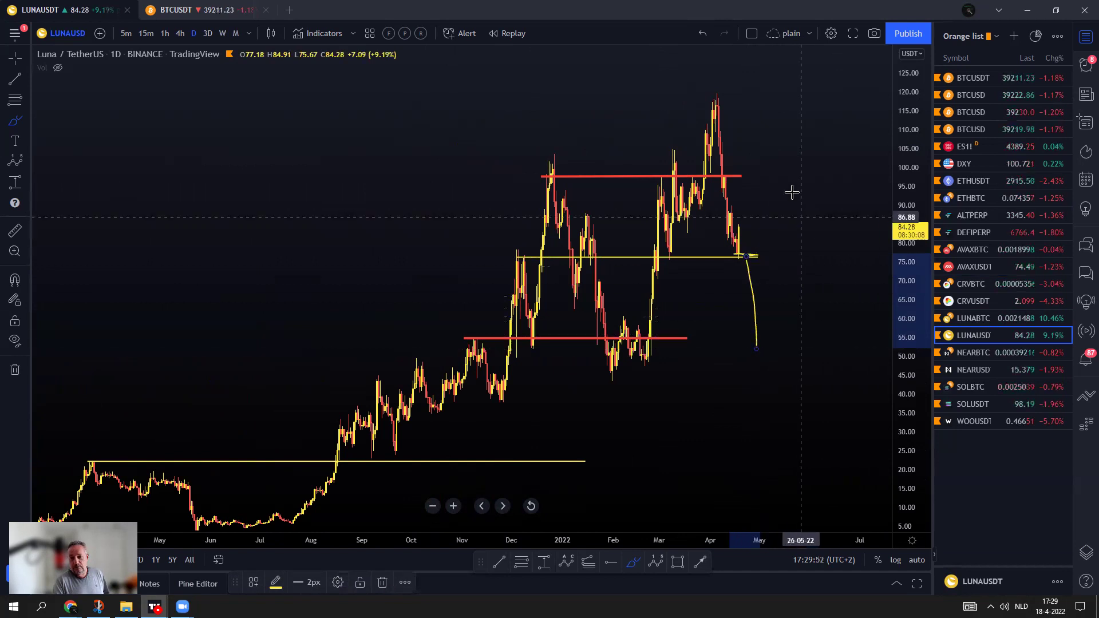
{"action": "left_click", "coordinate": [703, 34]}
{"action": "scroll", "coordinate": [752, 345], "scroll_direction": "down", "scroll_amount": 1}
{"action": "scroll", "coordinate": [753, 345], "scroll_direction": "down", "scroll_amount": 2}
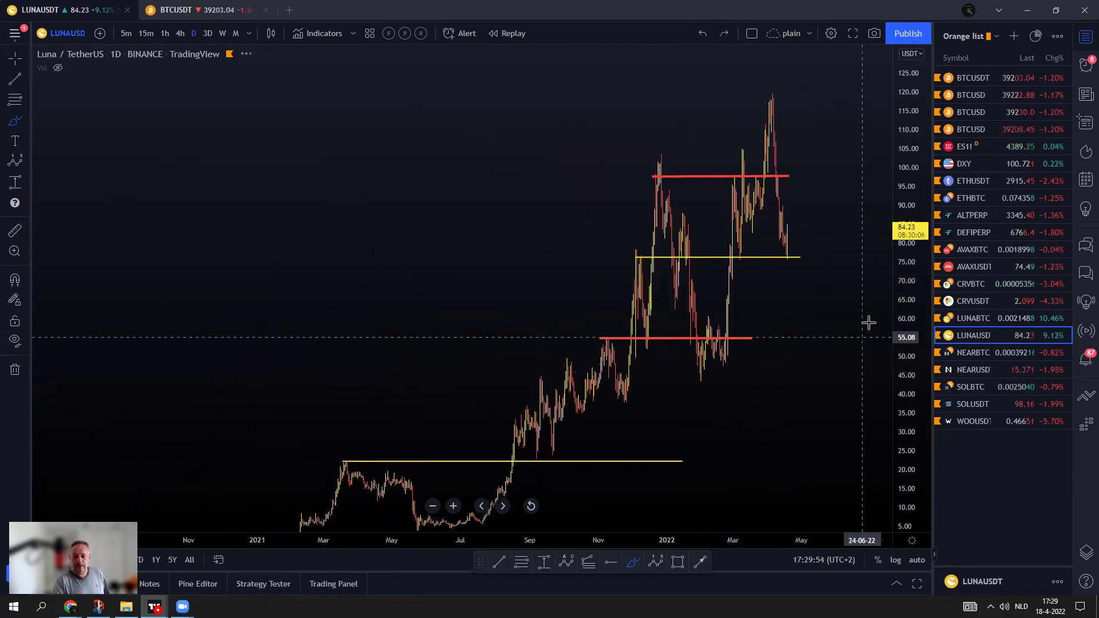
Draw a Fib Retracement on LUNAUSDT from the May 2021 low near 4.47 to the April 2022 high near 119.95.
{"action": "scroll", "coordinate": [782, 448], "scroll_direction": "up", "scroll_amount": 1}
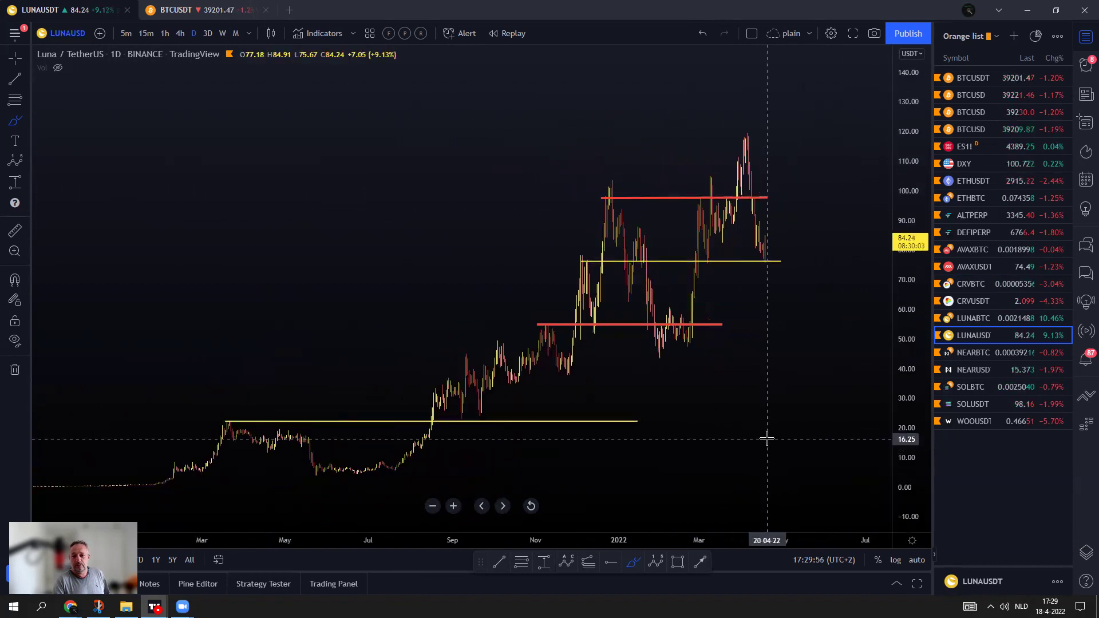
{"action": "left_click", "coordinate": [521, 561]}
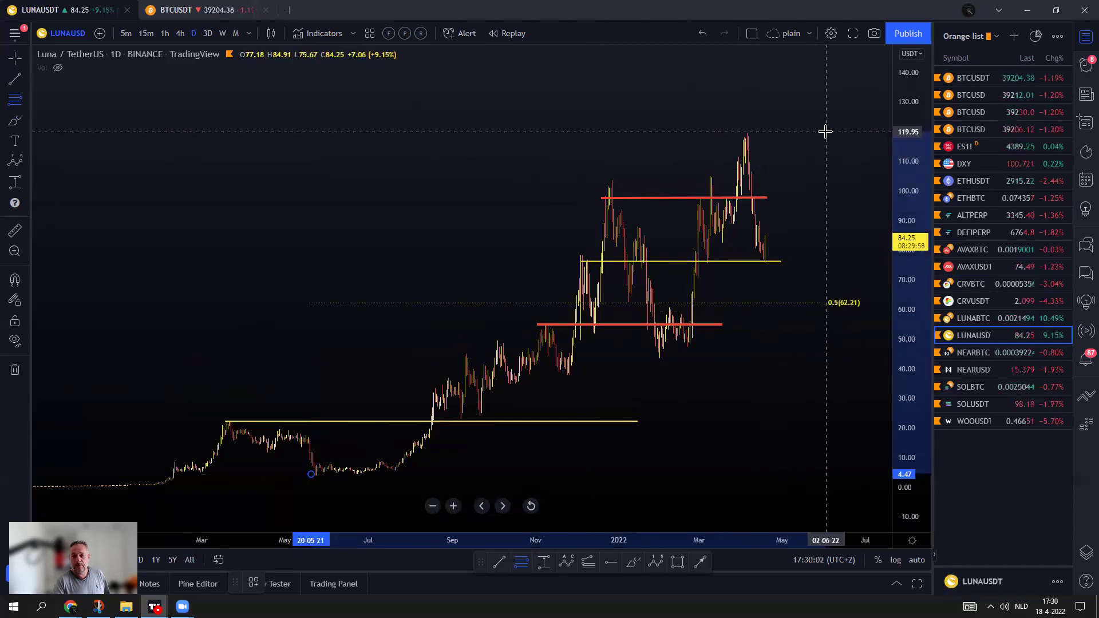
{"action": "right_click", "coordinate": [790, 254]}
{"action": "left_click", "coordinate": [782, 307]}
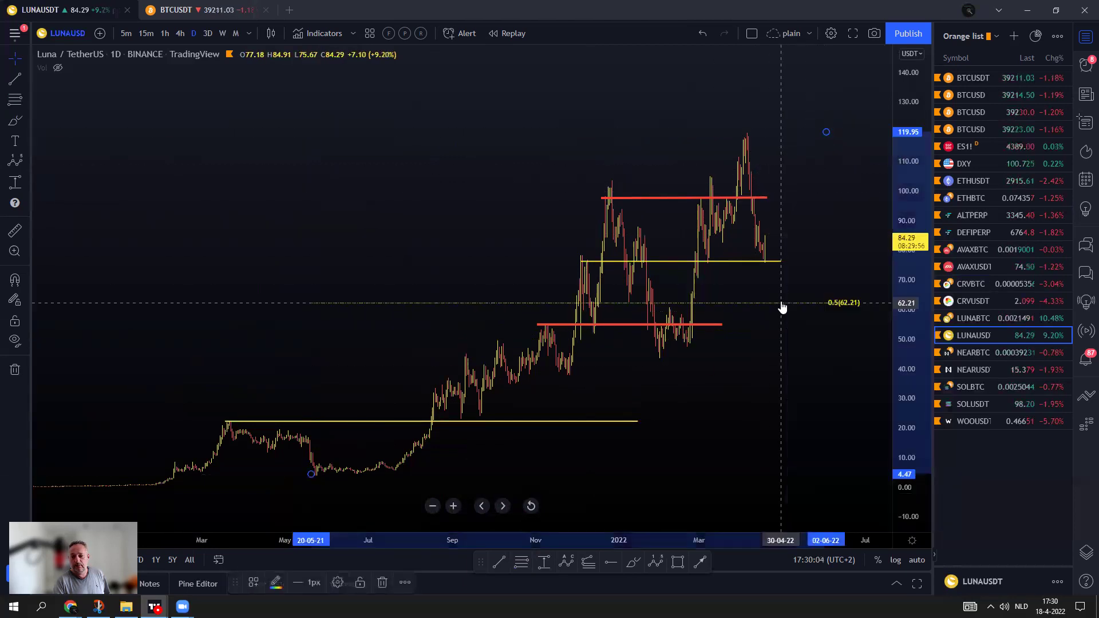
Apply a template to the retracement that displays the levels 0, 0.236, 0.382, 0.5, 0.618, 0.786 and 1.
{"action": "double_click", "coordinate": [781, 308]}
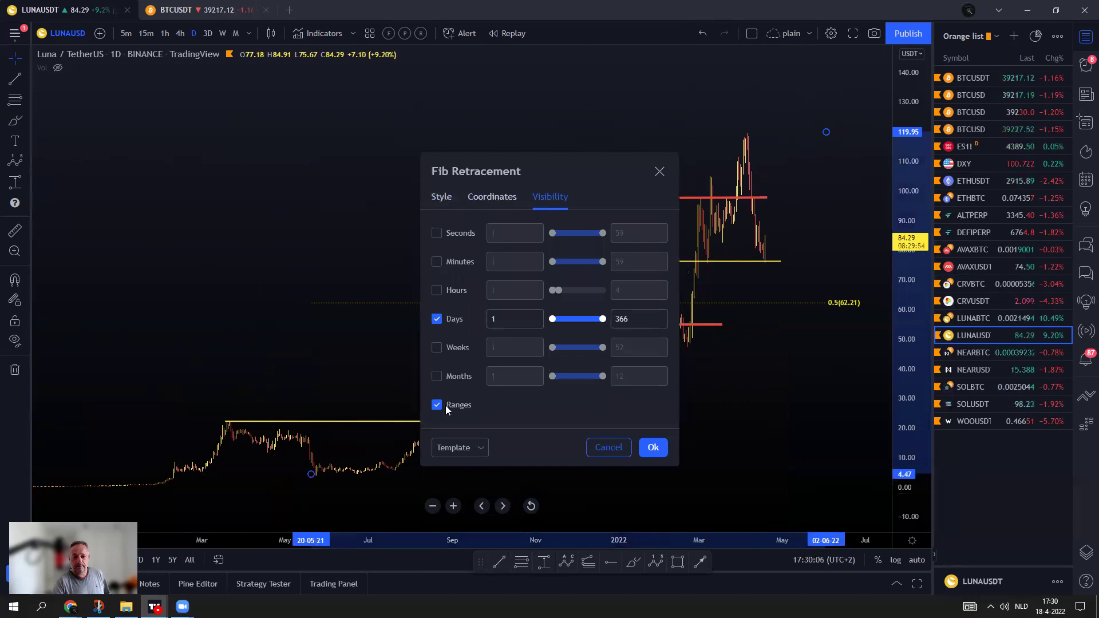
{"action": "left_click", "coordinate": [482, 449]}
{"action": "left_click", "coordinate": [464, 573]}
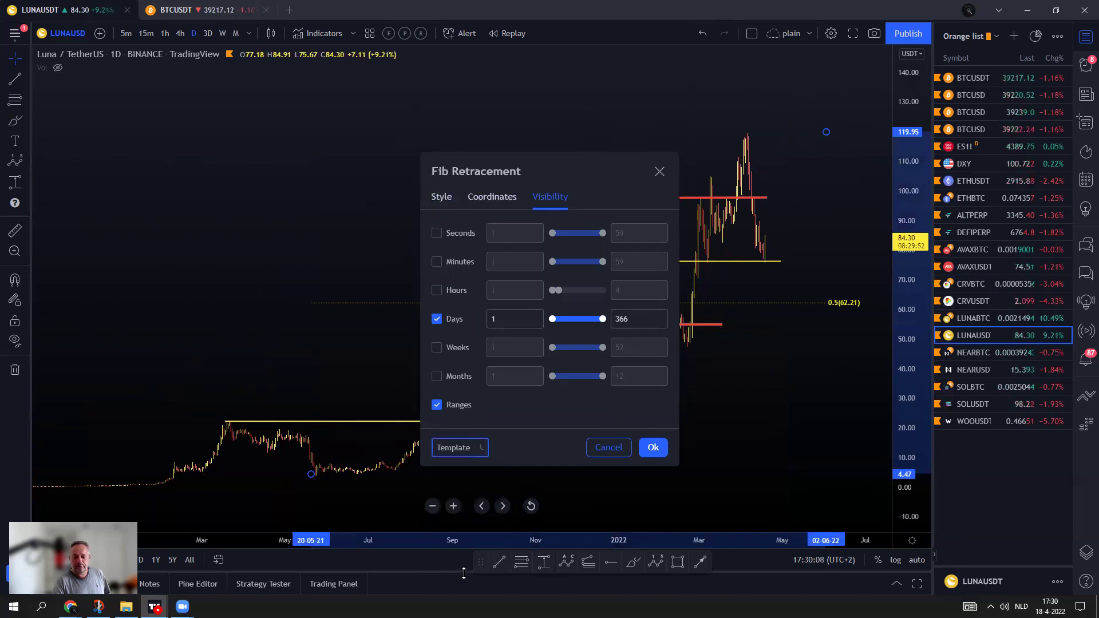
{"action": "left_click", "coordinate": [436, 320]}
{"action": "left_click", "coordinate": [663, 455]}
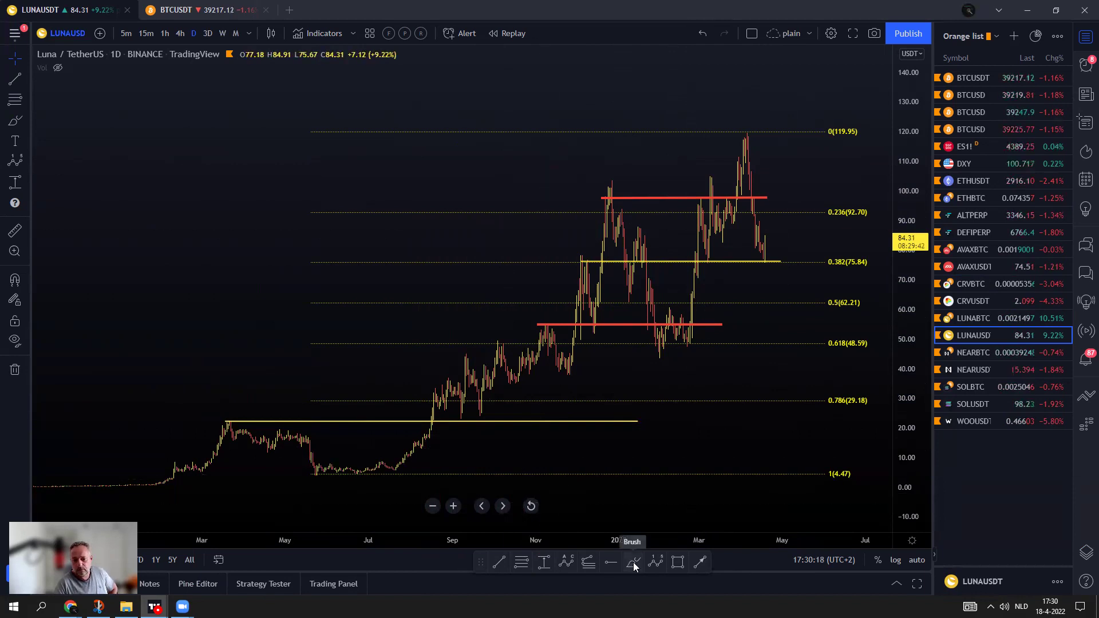
Brush LUNAUSDT's rally and drop to the 0.382 level, circle its label, brush a drop toward 0.618, and undo the sketches.
{"action": "mouse_move", "coordinate": [280, 474]}
{"action": "left_mouse_down"}
{"action": "mouse_move", "coordinate": [352, 455]}
{"action": "mouse_move", "coordinate": [695, 203]}
{"action": "mouse_move", "coordinate": [728, 126]}
{"action": "left_mouse_up"}
{"action": "mouse_move", "coordinate": [747, 162]}
{"action": "left_mouse_down"}
{"action": "mouse_move", "coordinate": [790, 272]}
{"action": "mouse_move", "coordinate": [849, 248]}
{"action": "mouse_move", "coordinate": [868, 273]}
{"action": "mouse_move", "coordinate": [812, 264]}
{"action": "mouse_move", "coordinate": [851, 252]}
{"action": "left_mouse_up"}
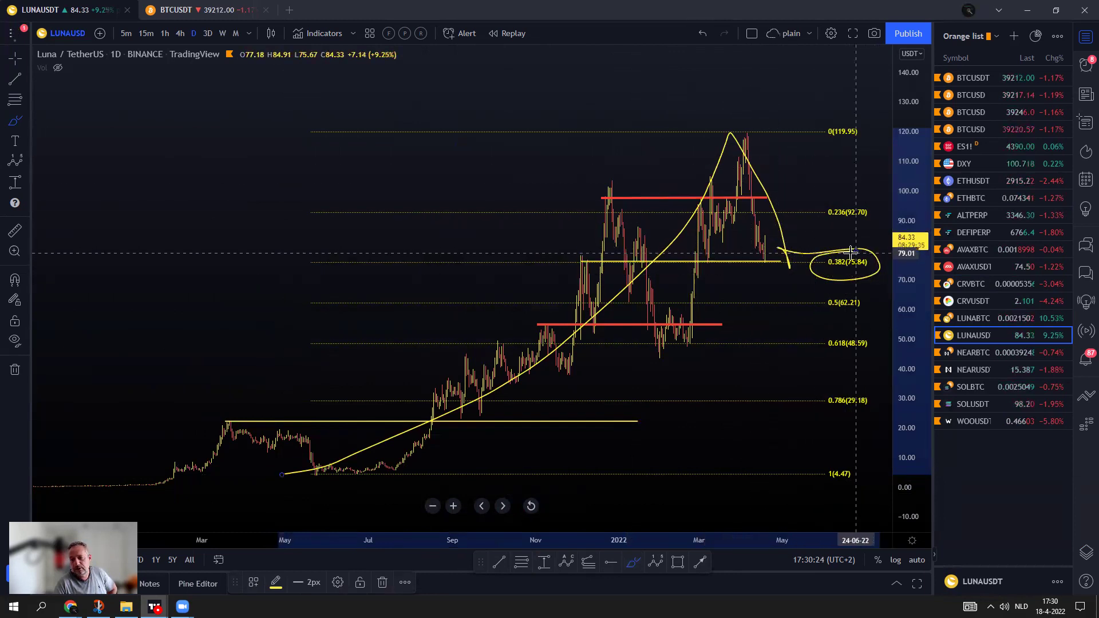
{"action": "mouse_move", "coordinate": [739, 138]}
{"action": "left_mouse_down"}
{"action": "mouse_move", "coordinate": [799, 307]}
{"action": "mouse_move", "coordinate": [858, 339]}
{"action": "left_mouse_up"}
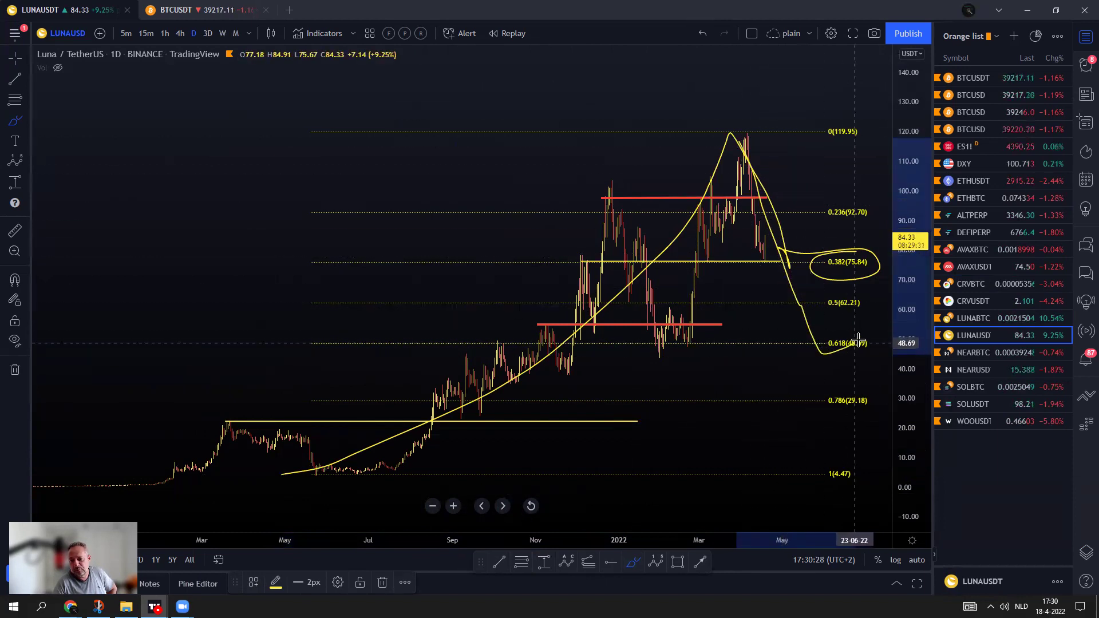
{"action": "left_click", "coordinate": [703, 33]}
{"action": "left_click", "coordinate": [703, 34]}
{"action": "left_click_drag", "start_coordinate": [773, 257], "coordinate": [774, 259]}
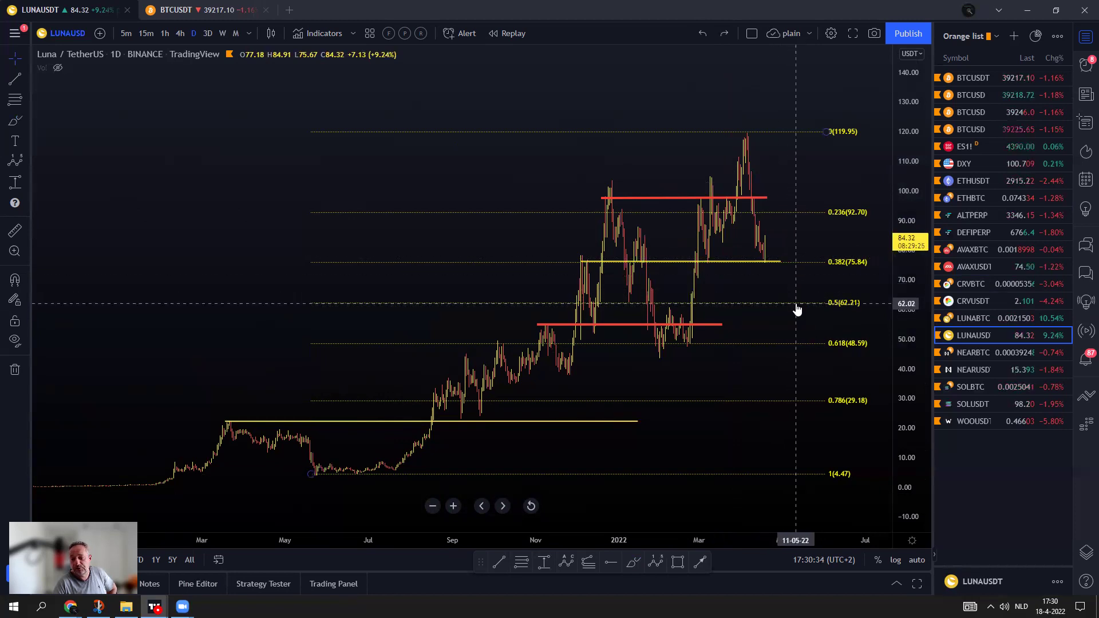
Delete the Fib retracement and extend LUNAUSDT's yellow line near 76 to about 14 June 2022.
{"action": "left_click", "coordinate": [798, 308]}
{"action": "left_click", "coordinate": [381, 583]}
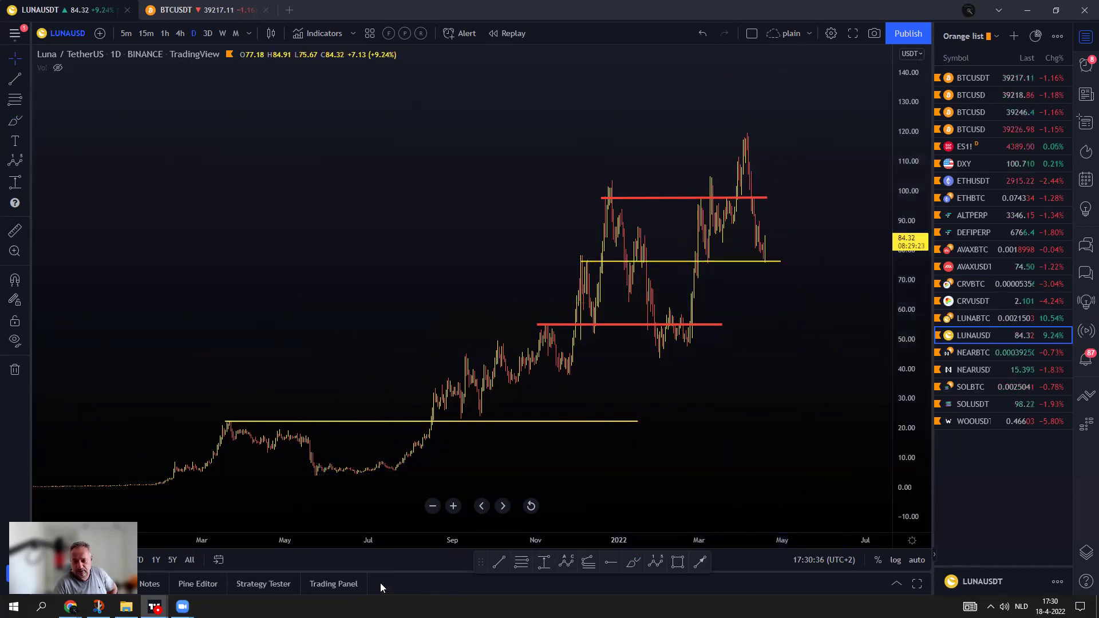
{"action": "left_click_drag", "start_coordinate": [779, 265], "coordinate": [842, 265]}
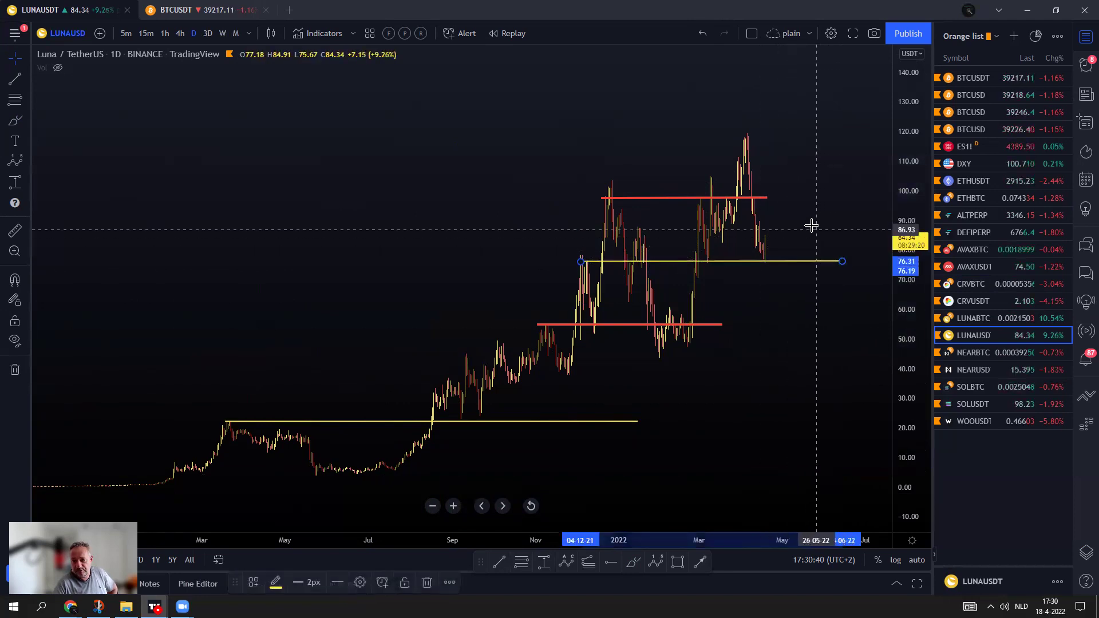
{"action": "scroll", "coordinate": [702, 243], "scroll_direction": "up", "scroll_amount": 5}
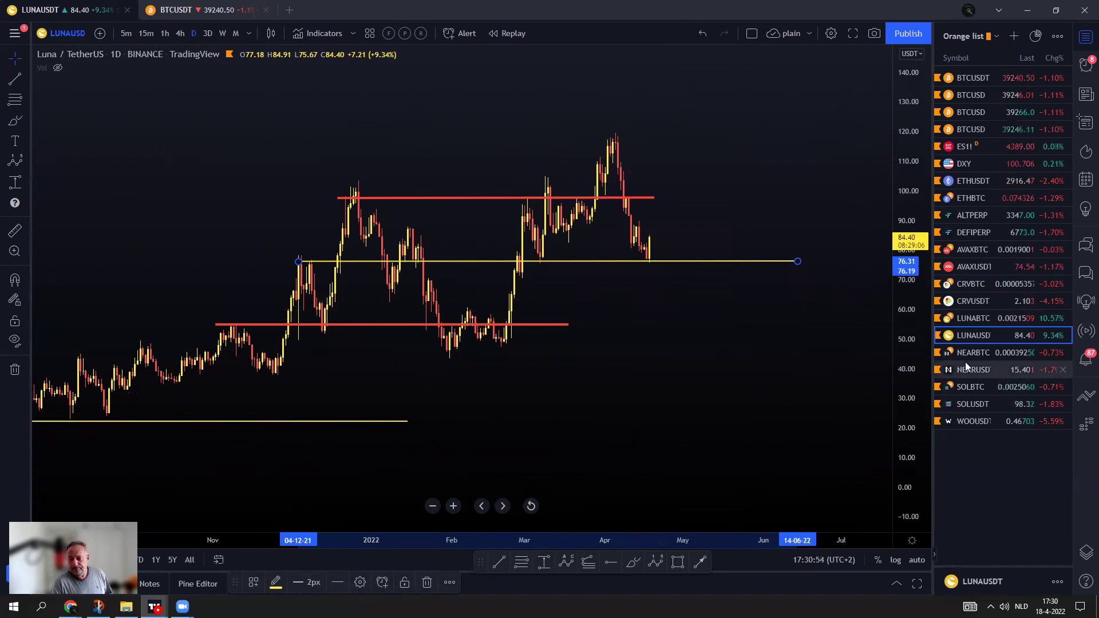
Open the NEARBTC chart, brush a zigzag to the red line and back to about 0.0004, arc over the lower April high, and undo both.
{"action": "left_click", "coordinate": [993, 353]}
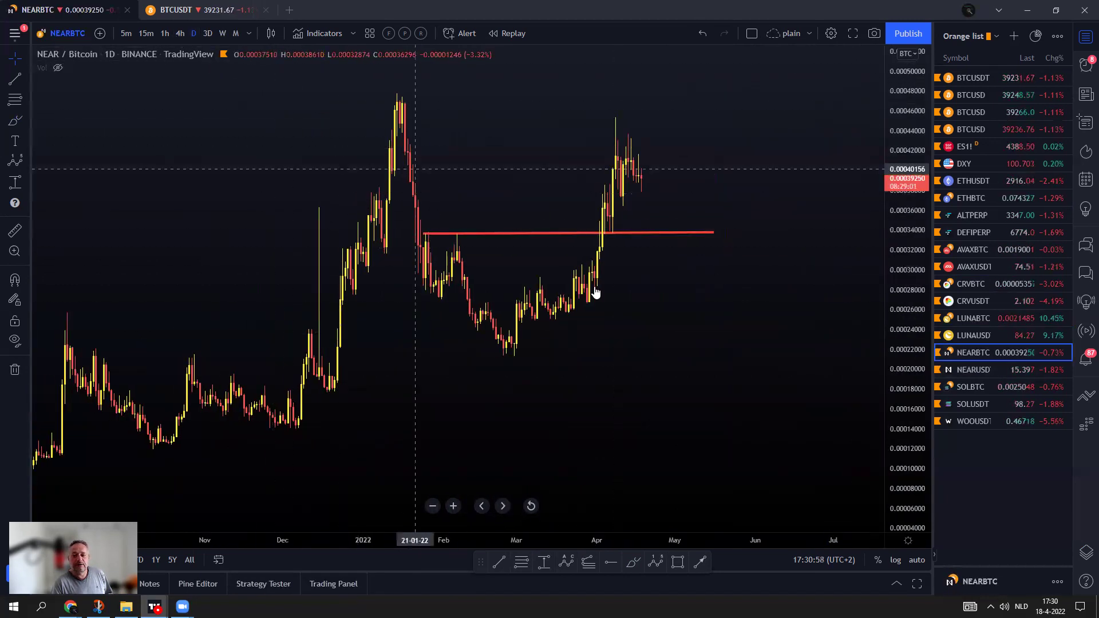
{"action": "scroll", "coordinate": [613, 302], "scroll_direction": "up", "scroll_amount": 2}
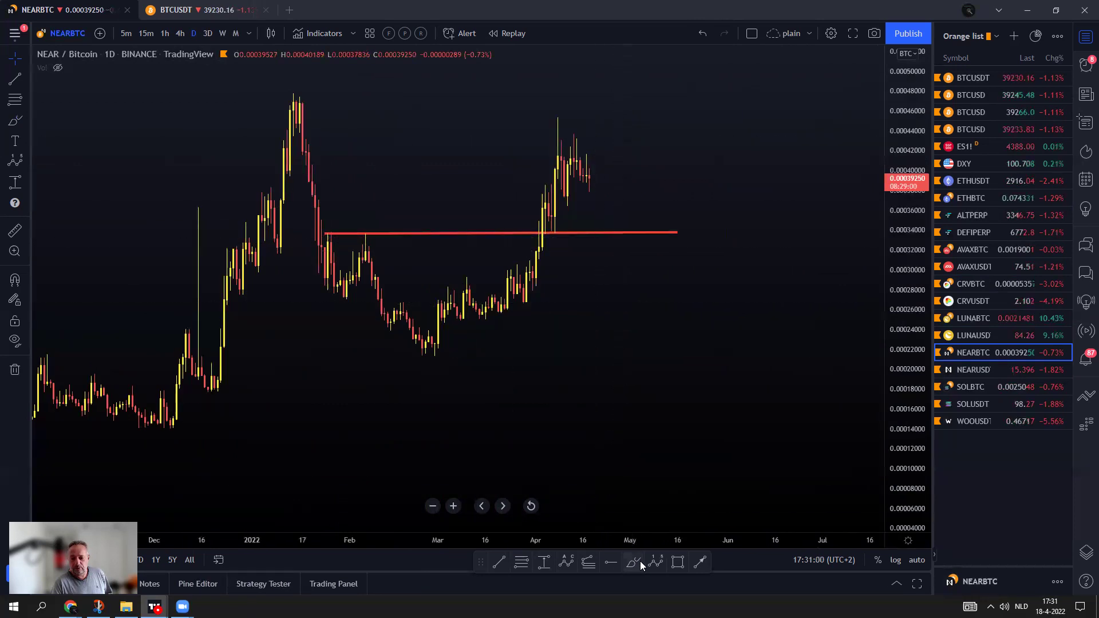
{"action": "mouse_move", "coordinate": [553, 119]}
{"action": "left_mouse_down"}
{"action": "mouse_move", "coordinate": [582, 160]}
{"action": "mouse_move", "coordinate": [589, 153]}
{"action": "mouse_move", "coordinate": [614, 230]}
{"action": "mouse_move", "coordinate": [664, 171]}
{"action": "left_mouse_up"}
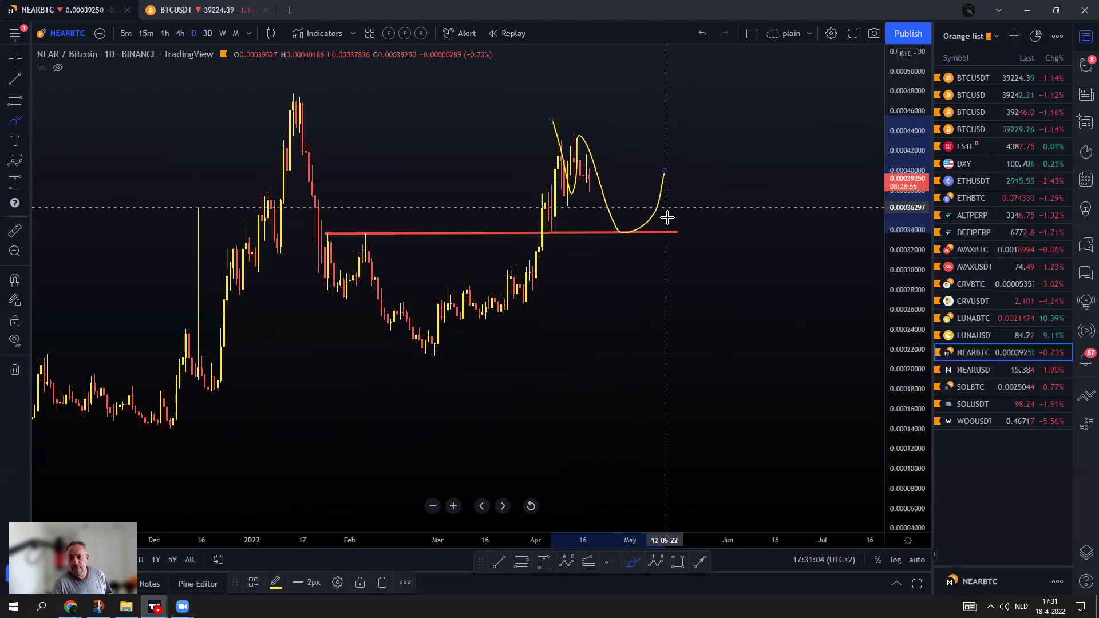
{"action": "mouse_move", "coordinate": [568, 144]}
{"action": "left_mouse_down"}
{"action": "mouse_move", "coordinate": [570, 126]}
{"action": "mouse_move", "coordinate": [595, 151]}
{"action": "left_mouse_up"}
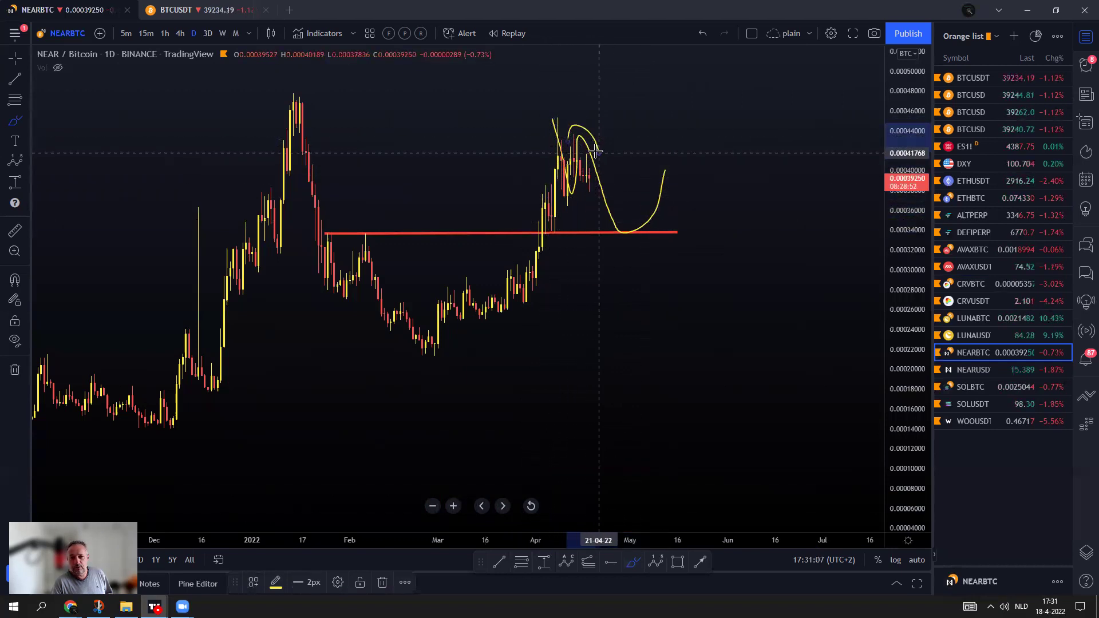
{"action": "left_click", "coordinate": [703, 35]}
{"action": "left_click", "coordinate": [703, 34]}
Open the NEARUSDT chart, brush an arc over the mid-April high and a rally to wave 5 with a zigzag to about 13 and rebound.
{"action": "left_click", "coordinate": [973, 368]}
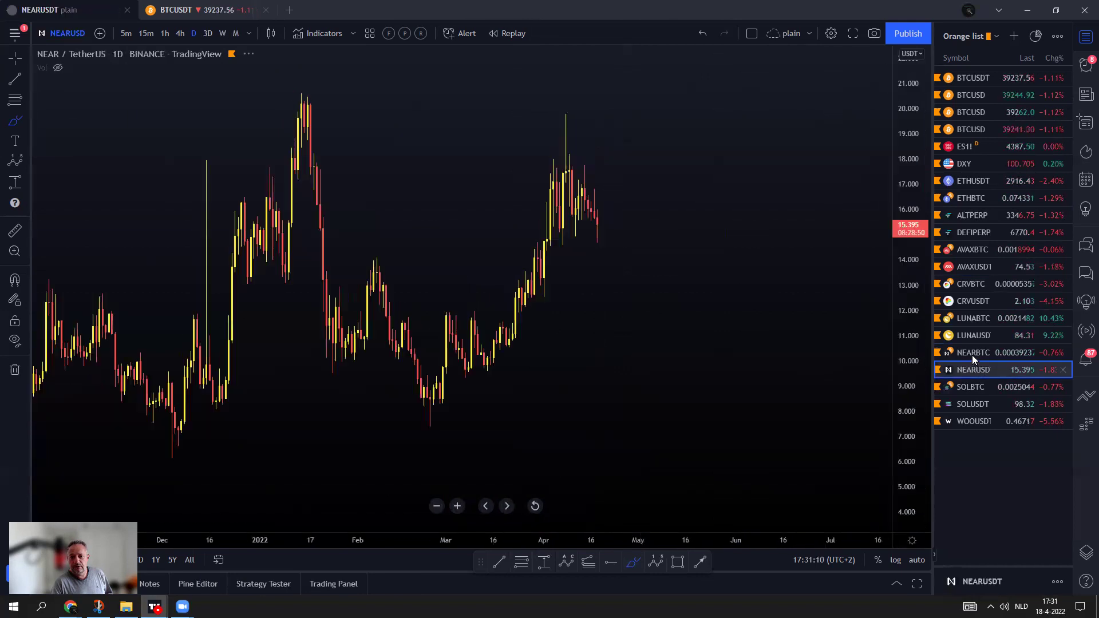
{"action": "left_click_drag", "start_coordinate": [578, 170], "coordinate": [601, 168]}
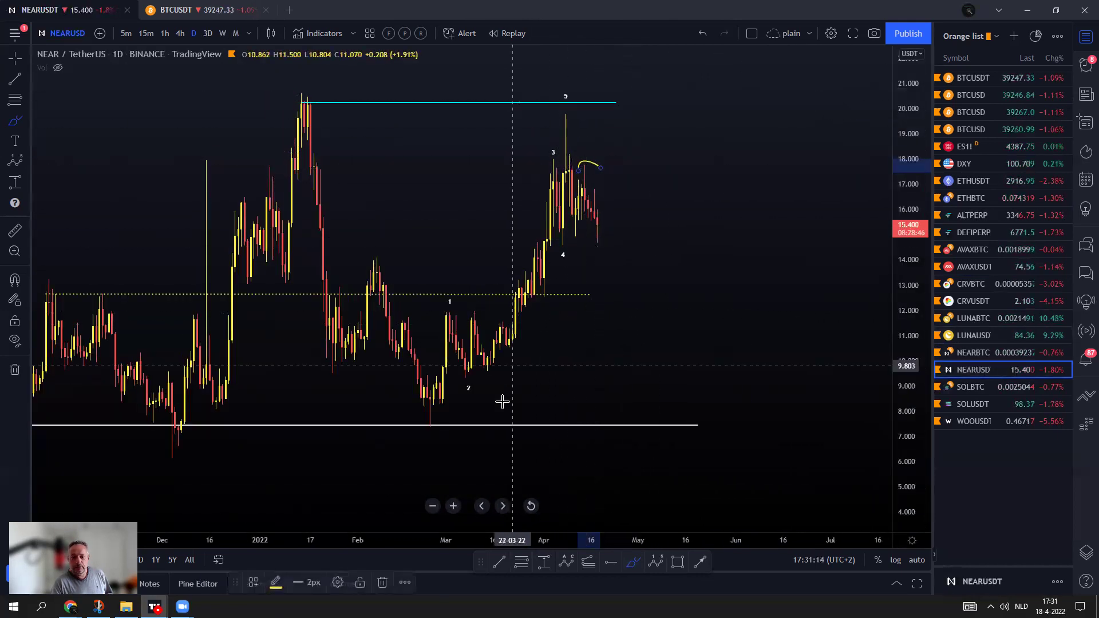
{"action": "mouse_move", "coordinate": [407, 423]}
{"action": "left_mouse_down"}
{"action": "mouse_move", "coordinate": [561, 132]}
{"action": "mouse_move", "coordinate": [565, 99]}
{"action": "mouse_move", "coordinate": [581, 189]}
{"action": "mouse_move", "coordinate": [599, 184]}
{"action": "mouse_move", "coordinate": [645, 277]}
{"action": "left_mouse_up"}
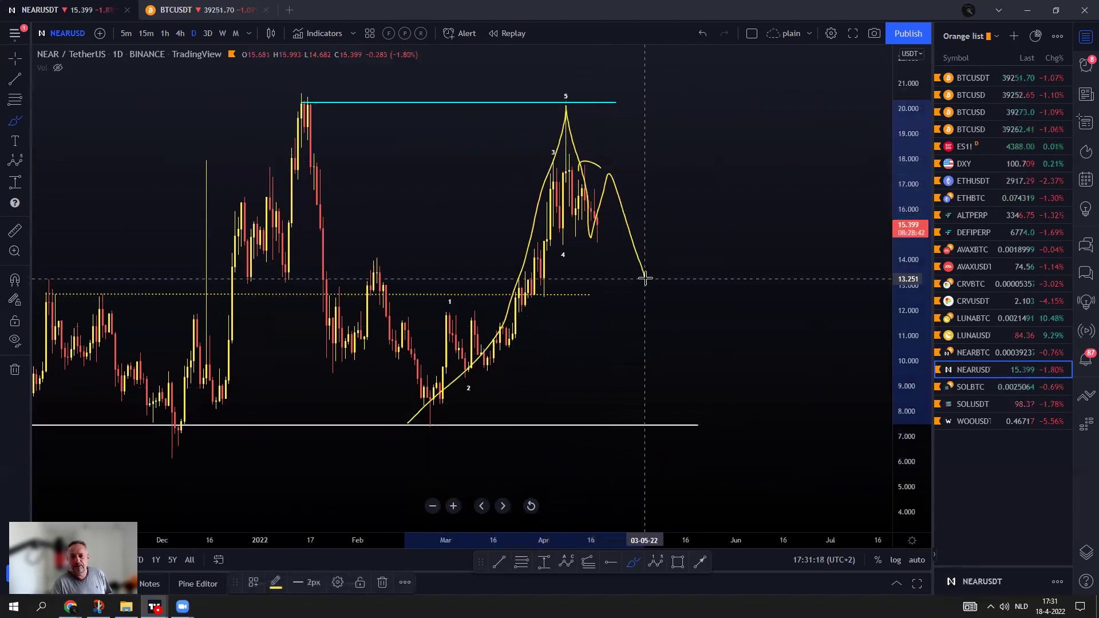
{"action": "left_click_drag", "start_coordinate": [678, 234], "coordinate": [685, 196]}
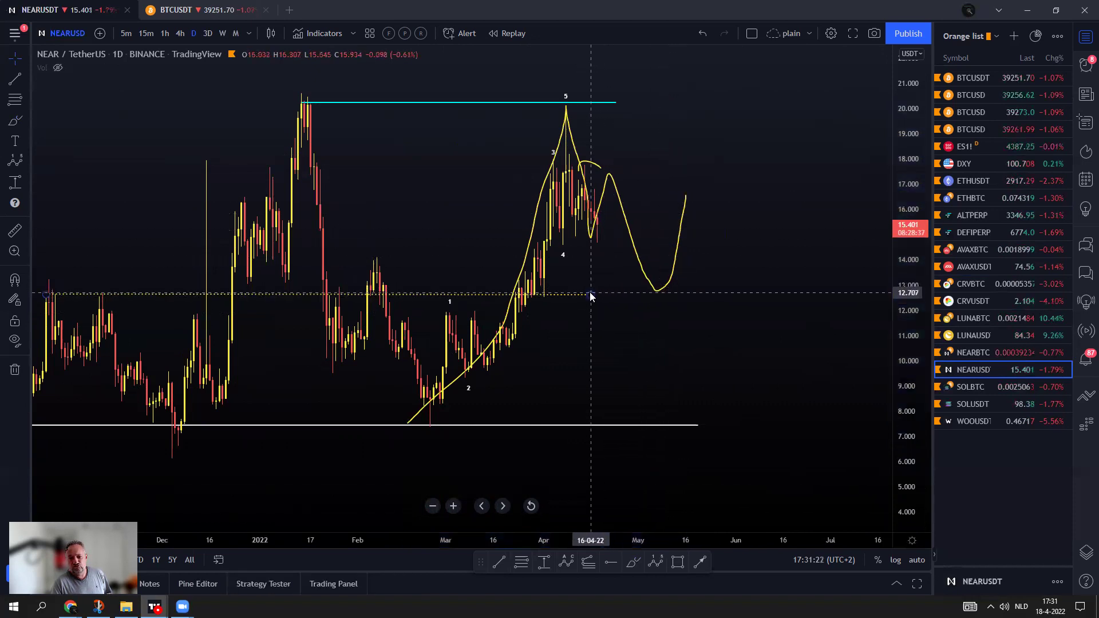
Try extending NEARUSDT's dotted yellow line to about 18 June 2022, and undo it together with the brush sketches.
{"action": "left_click", "coordinate": [788, 293]}
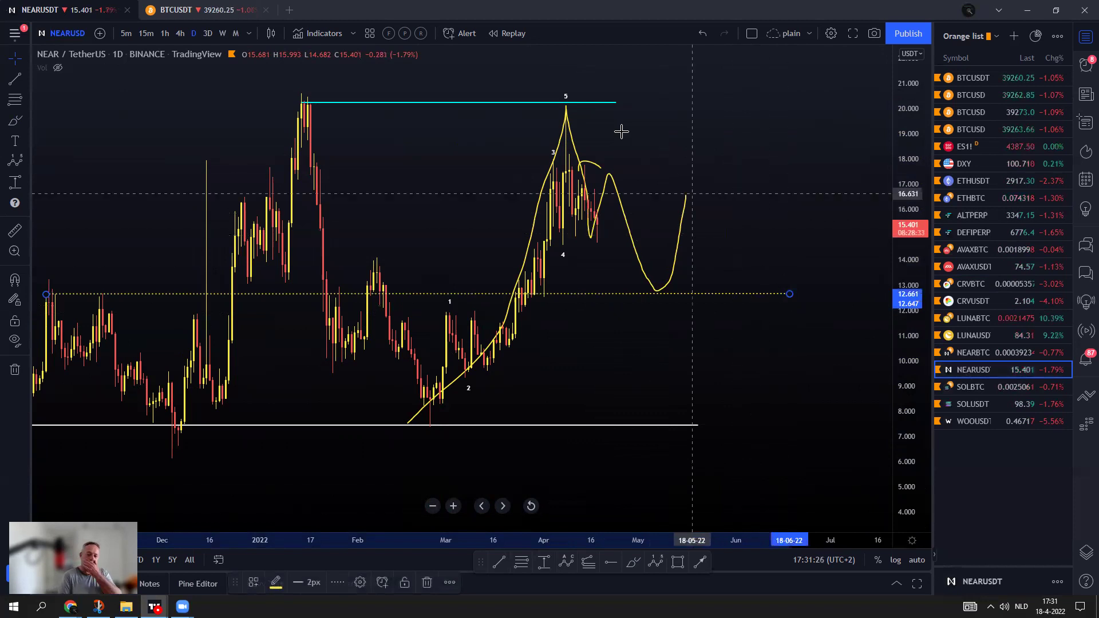
{"action": "left_click", "coordinate": [703, 34]}
{"action": "left_click", "coordinate": [704, 36]}
{"action": "left_click", "coordinate": [708, 39]}
Extend NEARUSDT's dotted yellow line to about 10 July 2022 at a price near 12.68.
{"action": "right_click", "coordinate": [590, 295]}
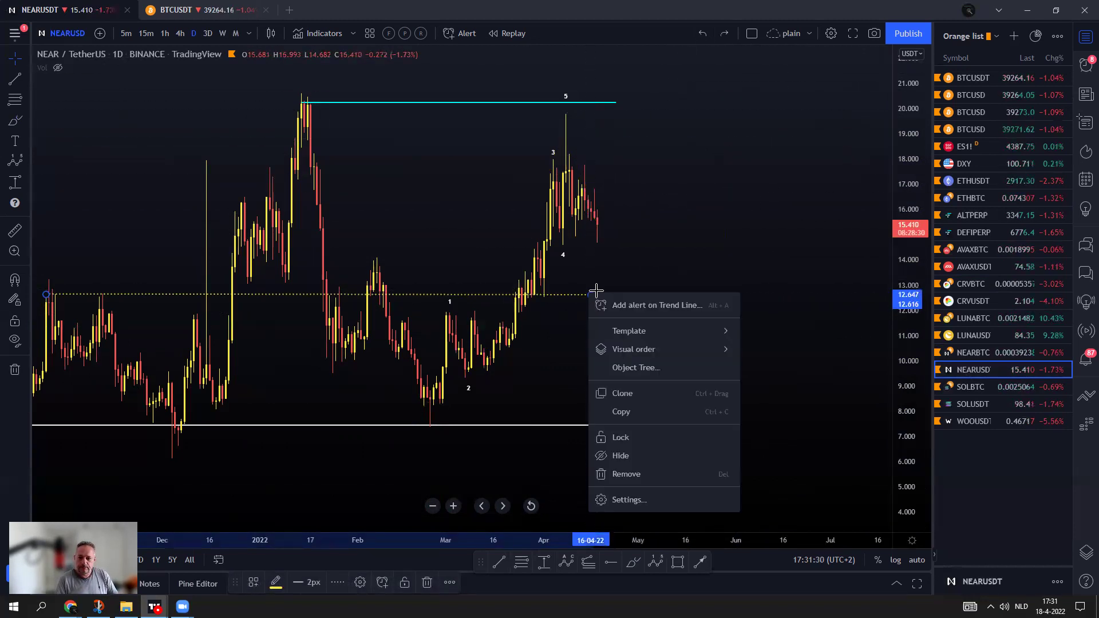
{"action": "left_click", "coordinate": [613, 265]}
{"action": "left_click_drag", "start_coordinate": [594, 295], "coordinate": [859, 293]}
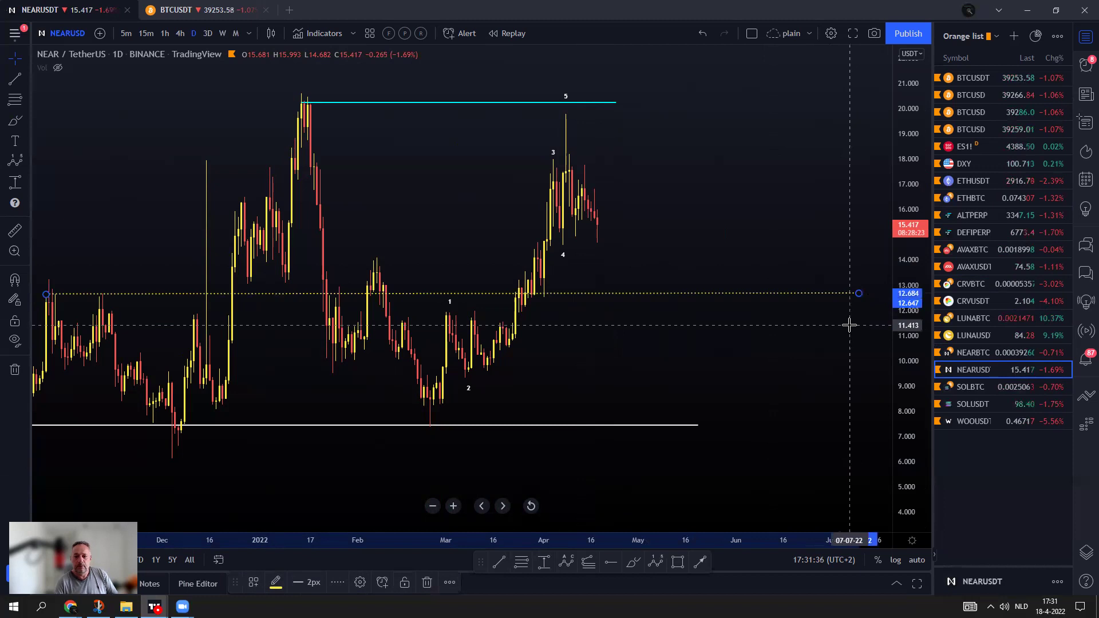
Brush a NEARUSDT path from the latest candle up to about 16.6, down to the dotted line and up to about 18.3, and undo it.
{"action": "left_click", "coordinate": [634, 566]}
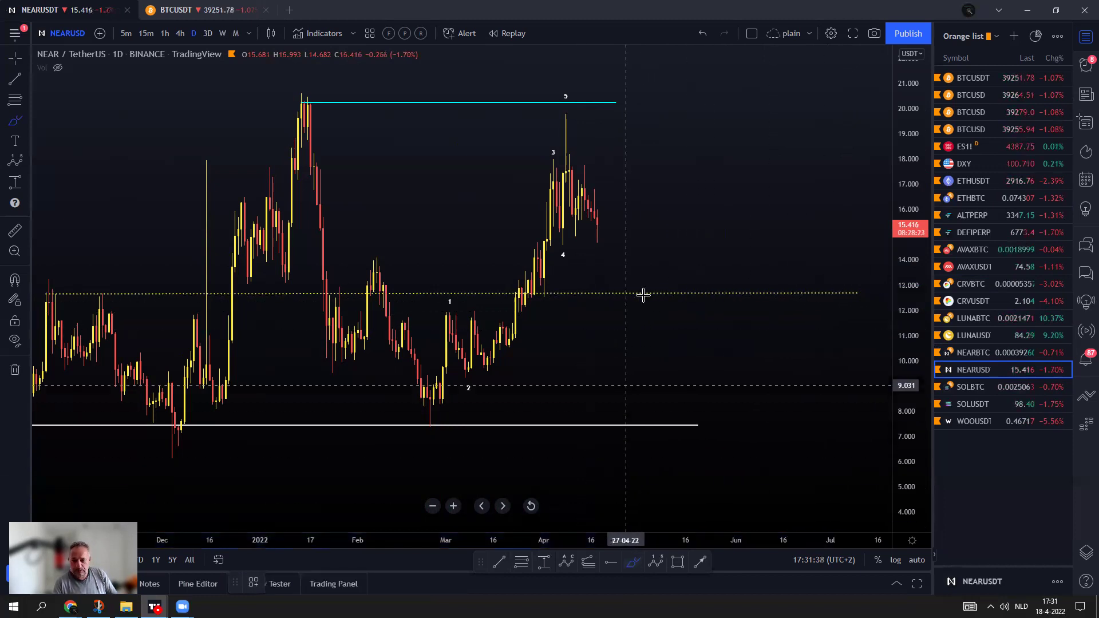
{"action": "mouse_move", "coordinate": [600, 228]}
{"action": "left_mouse_down"}
{"action": "mouse_move", "coordinate": [608, 200]}
{"action": "mouse_move", "coordinate": [659, 289]}
{"action": "mouse_move", "coordinate": [688, 246]}
{"action": "mouse_move", "coordinate": [711, 150]}
{"action": "left_mouse_up"}
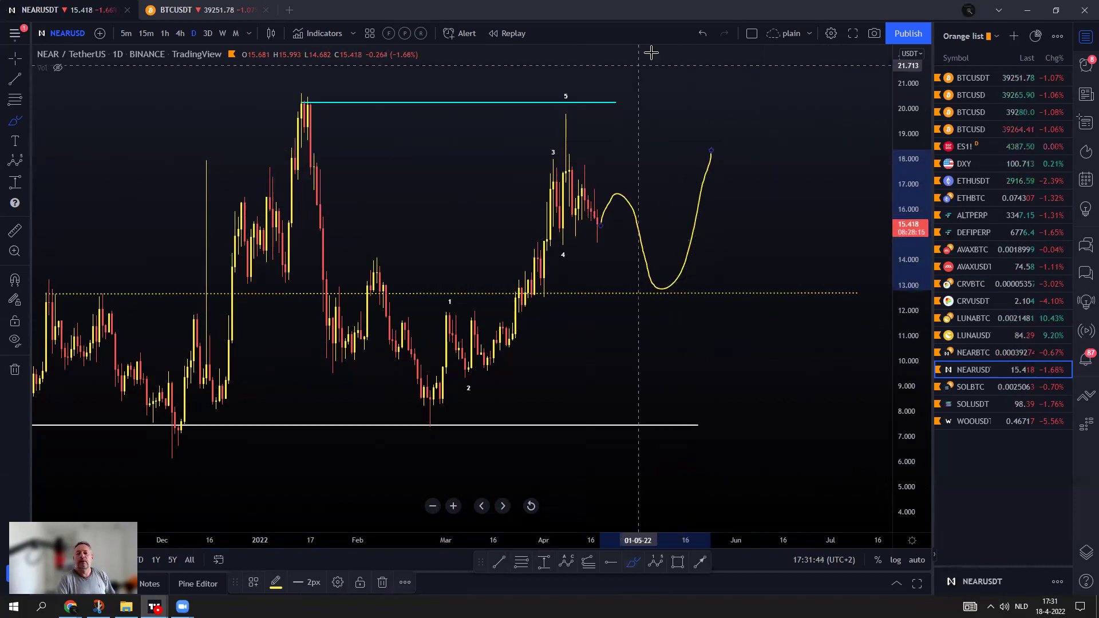
{"action": "left_click", "coordinate": [702, 34]}
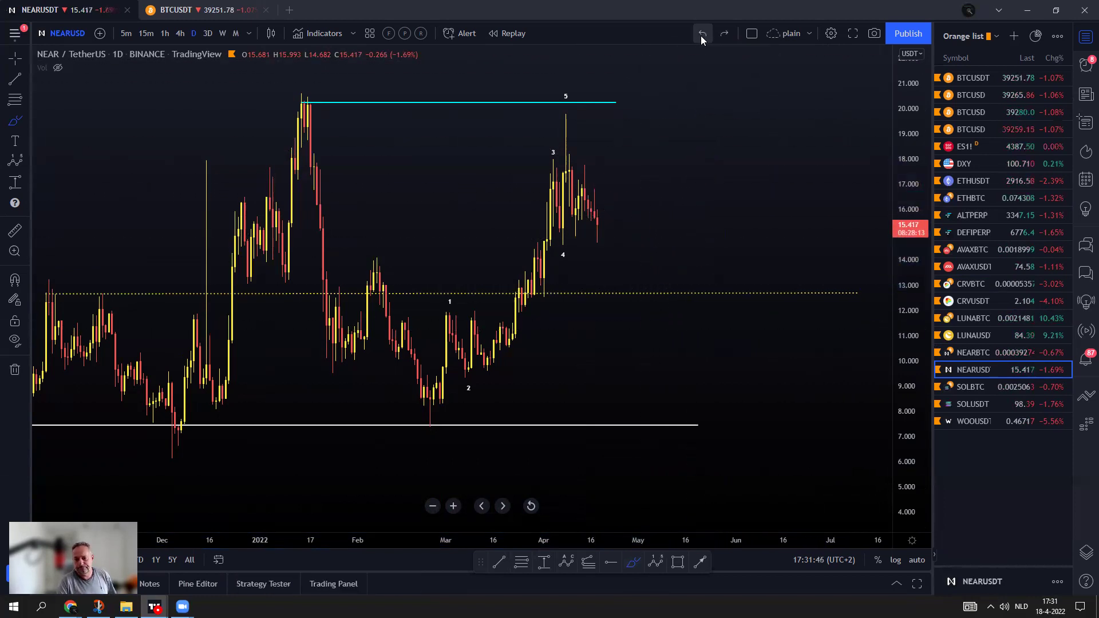
Open the SOLBTC chart, brush a drop from the lower red line to about 0.0006, and try an arc under the February–March lows.
{"action": "left_click", "coordinate": [978, 388]}
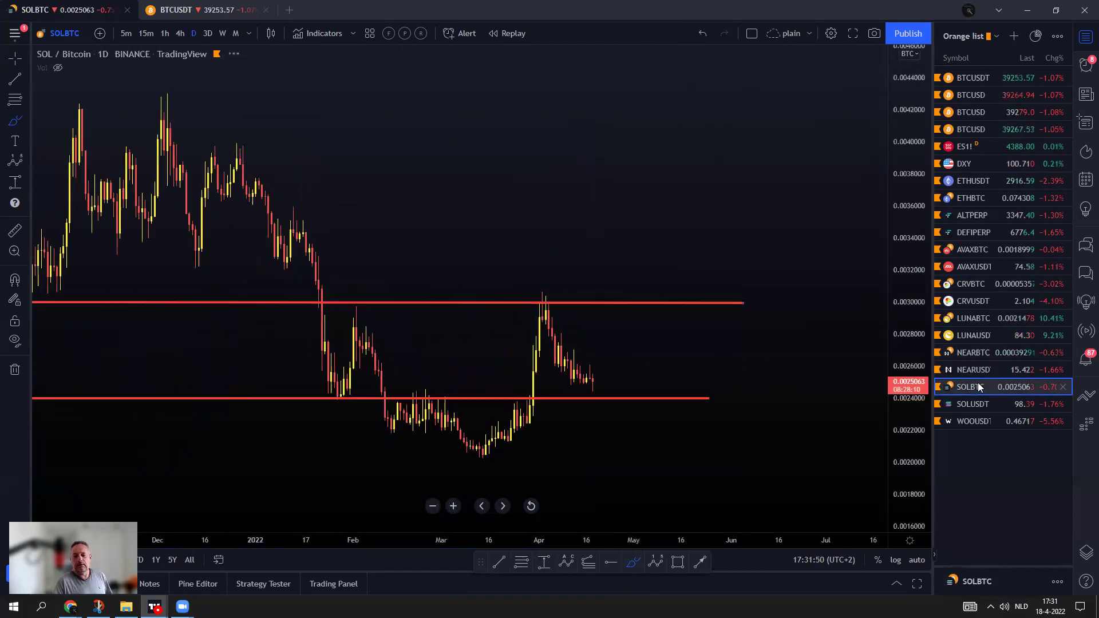
{"action": "scroll", "coordinate": [670, 383], "scroll_direction": "down", "scroll_amount": 5}
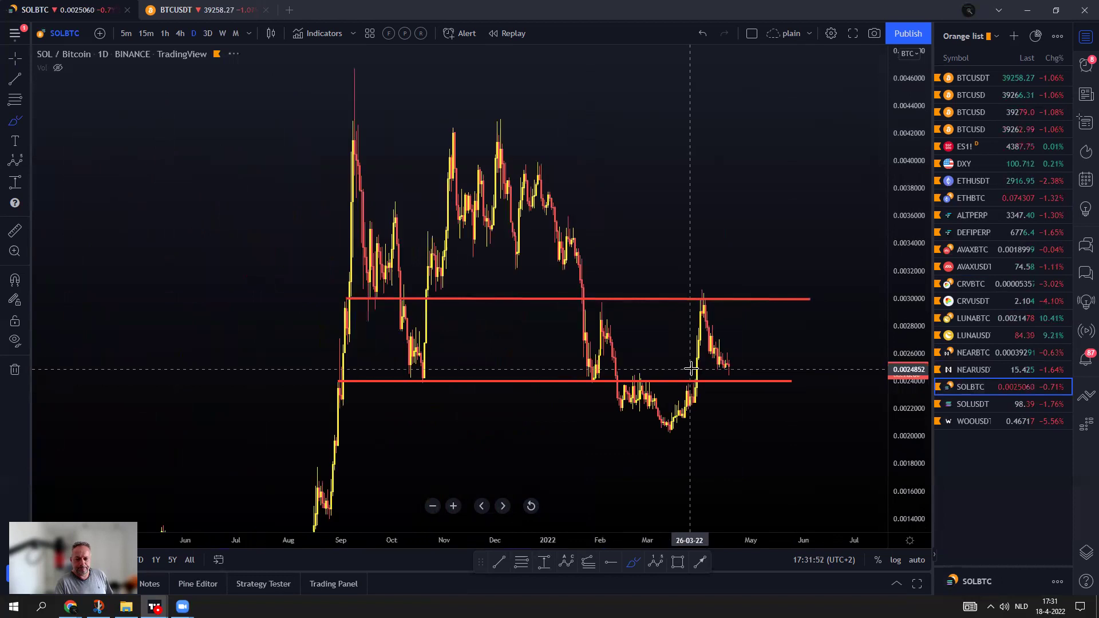
{"action": "left_click_drag", "start_coordinate": [906, 125], "coordinate": [906, 178]}
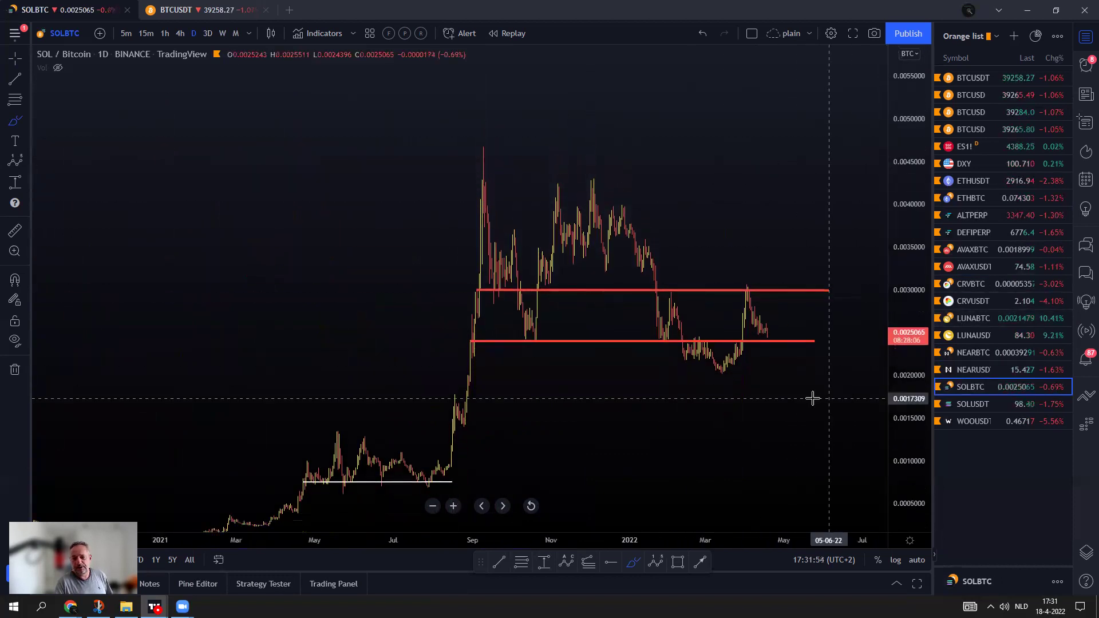
{"action": "left_click_drag", "start_coordinate": [775, 339], "coordinate": [806, 491]}
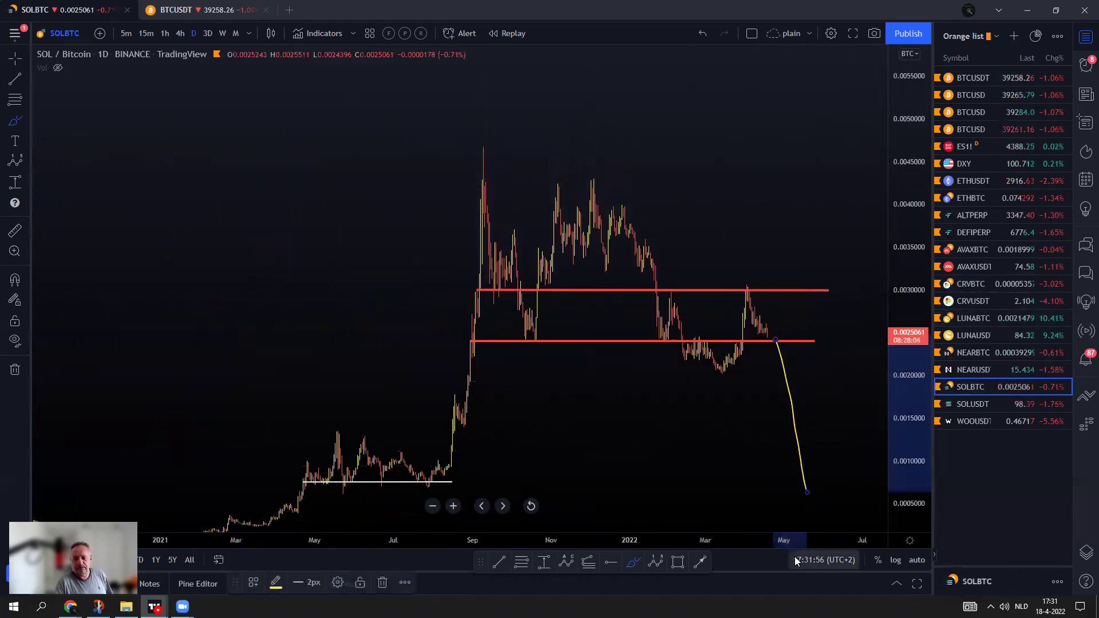
{"action": "mouse_move", "coordinate": [668, 339]}
{"action": "left_mouse_down"}
{"action": "mouse_move", "coordinate": [725, 372]}
{"action": "mouse_move", "coordinate": [752, 335]}
{"action": "left_mouse_up"}
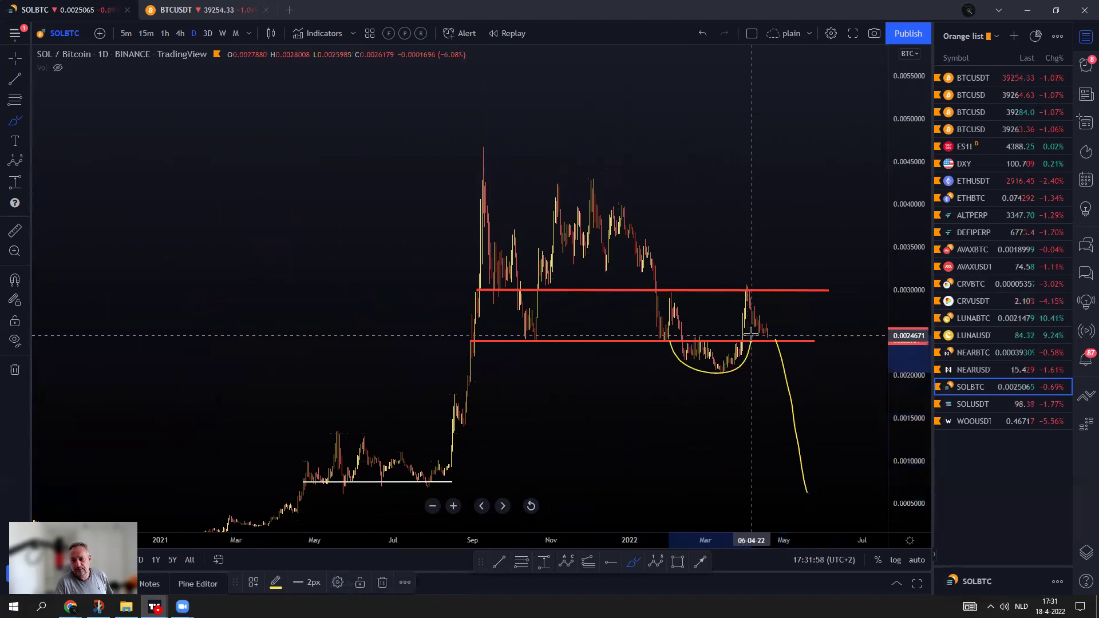
{"action": "left_click", "coordinate": [702, 32]}
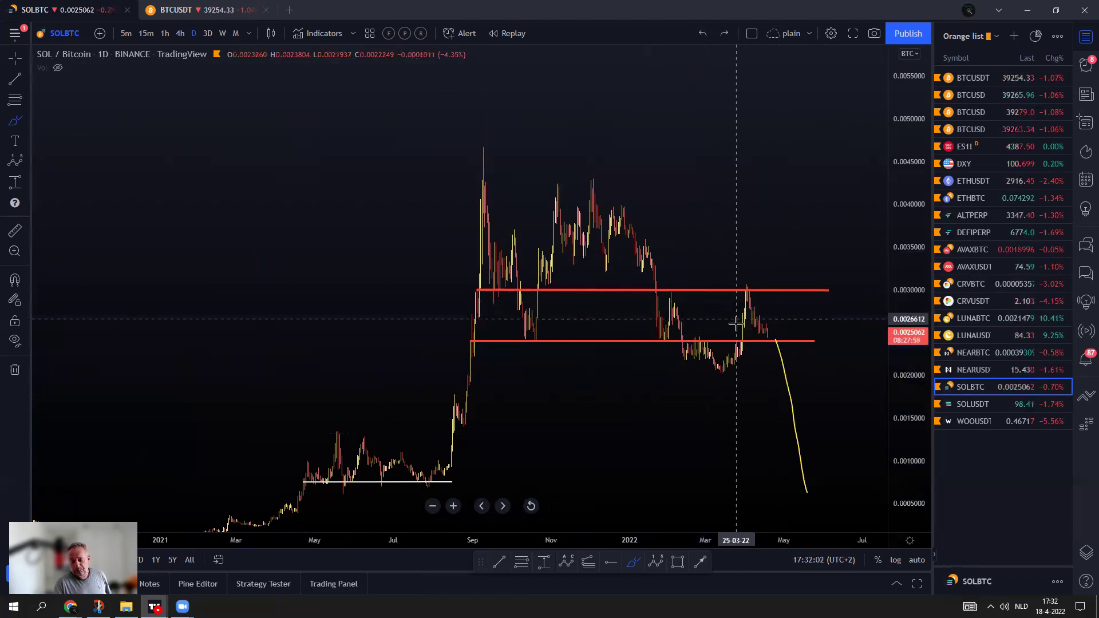
Delete the brushed drop below SOLBTC's lower red line.
{"action": "scroll", "coordinate": [656, 312], "scroll_direction": "up", "scroll_amount": 3}
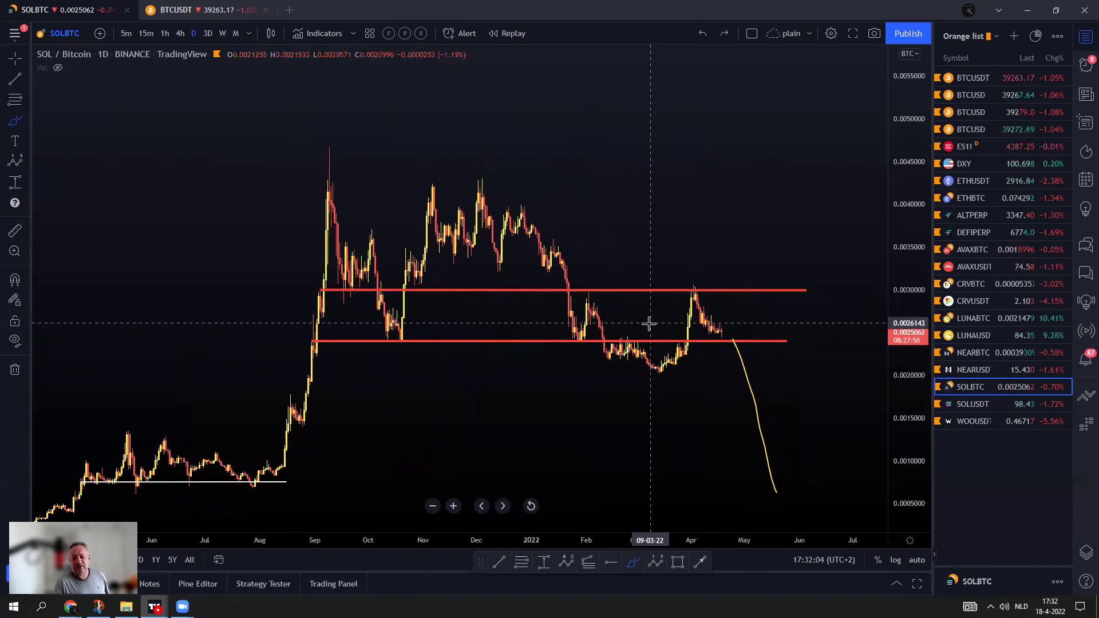
{"action": "left_click", "coordinate": [746, 378]}
{"action": "left_click", "coordinate": [383, 585]}
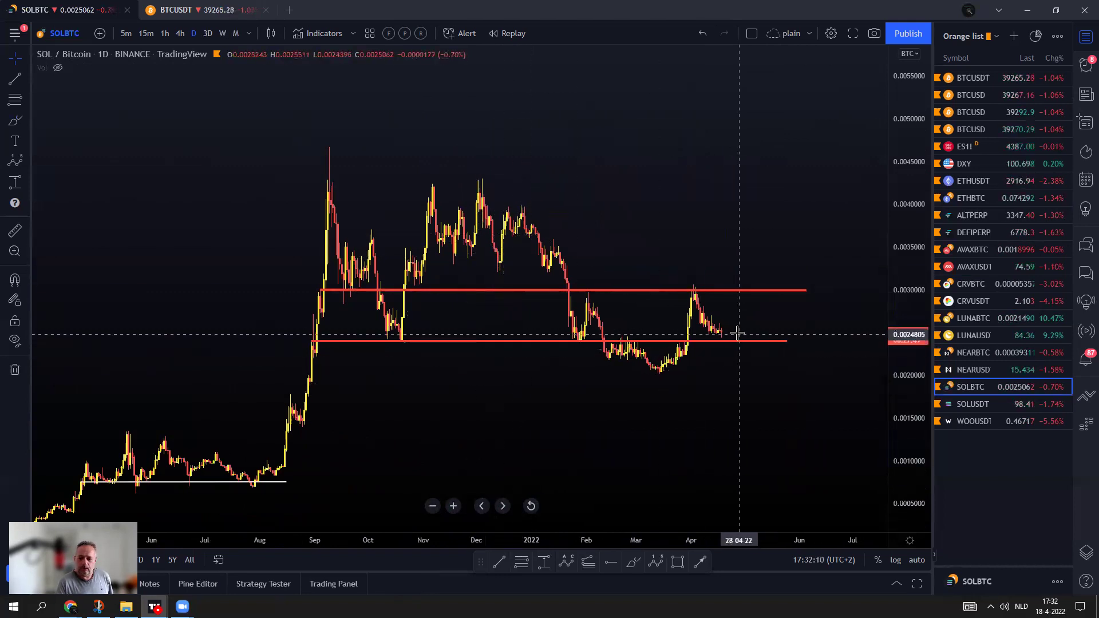
{"action": "scroll", "coordinate": [680, 363], "scroll_direction": "up", "scroll_amount": 3}
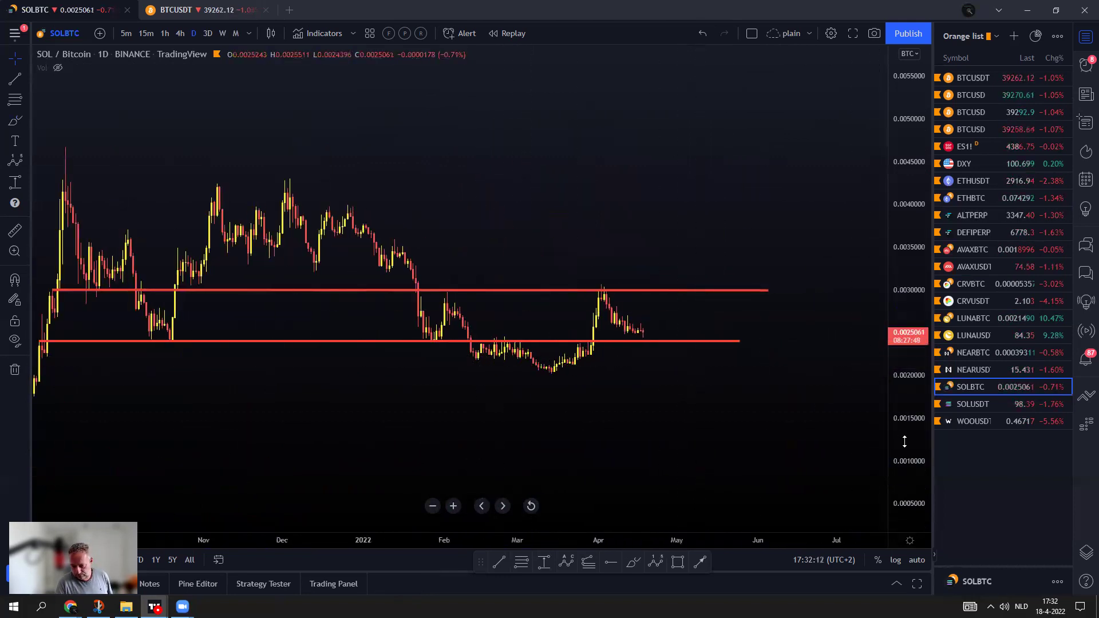
Brush a SOLBTC path from the April high to about 0.0025, 0.00275 and 0.00194, circle the latest candles, and undo both sketches.
{"action": "mouse_move", "coordinate": [593, 294]}
{"action": "left_mouse_down"}
{"action": "mouse_move", "coordinate": [604, 321]}
{"action": "mouse_move", "coordinate": [644, 250]}
{"action": "mouse_move", "coordinate": [666, 312]}
{"action": "mouse_move", "coordinate": [697, 329]}
{"action": "mouse_move", "coordinate": [715, 323]}
{"action": "mouse_move", "coordinate": [728, 296]}
{"action": "mouse_move", "coordinate": [773, 404]}
{"action": "left_mouse_up"}
{"action": "left_click", "coordinate": [629, 564]}
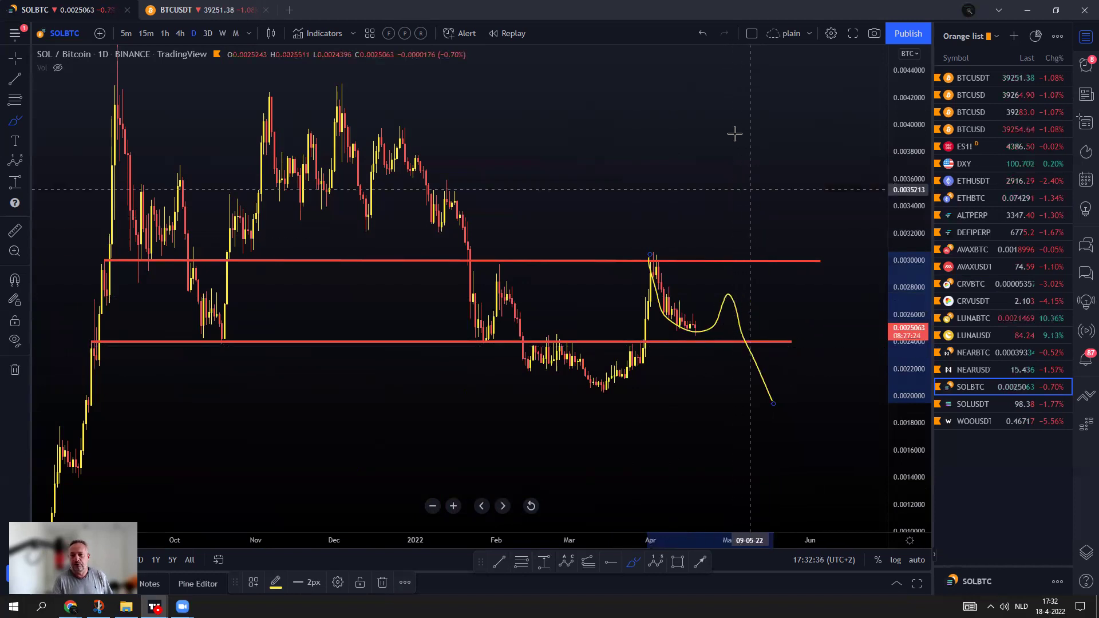
{"action": "left_click", "coordinate": [703, 33]}
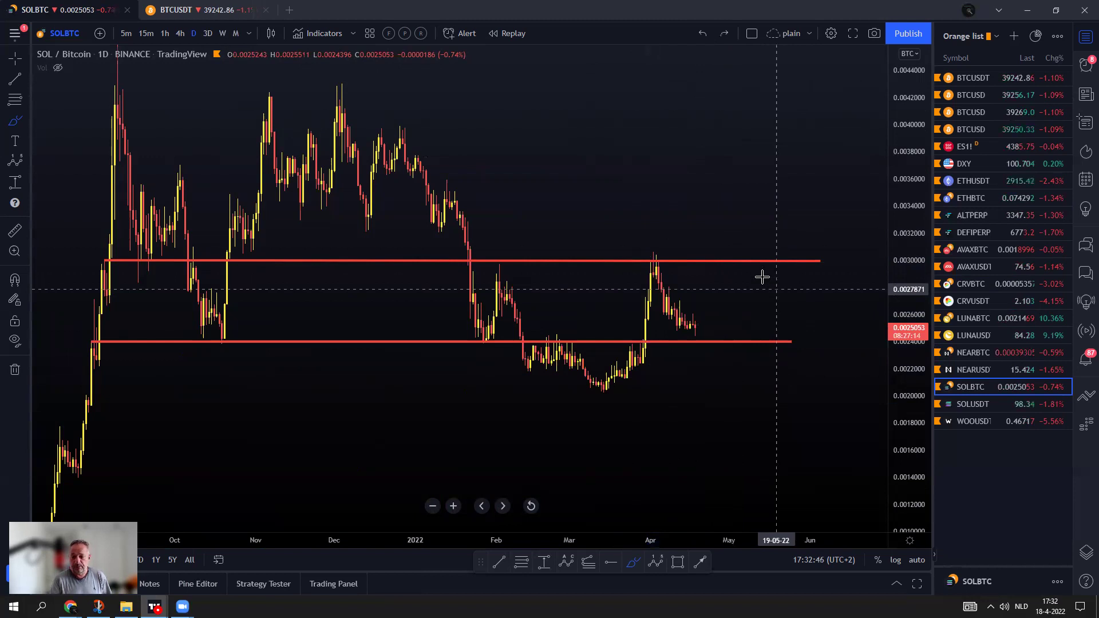
{"action": "mouse_move", "coordinate": [710, 322]}
{"action": "left_mouse_down"}
{"action": "mouse_move", "coordinate": [690, 341]}
{"action": "mouse_move", "coordinate": [695, 316]}
{"action": "left_mouse_up"}
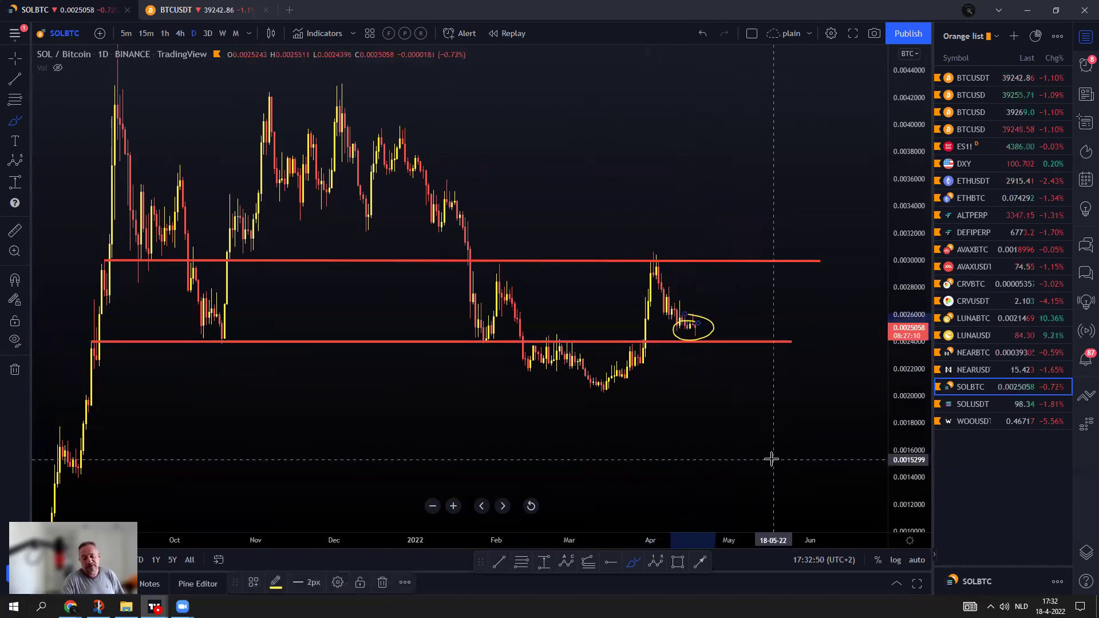
{"action": "left_click", "coordinate": [703, 33]}
Open the SOLUSDT chart, brush an arc from the latest candle down to the yellow line near 80 and up to about 94, and delete it.
{"action": "left_click", "coordinate": [1008, 404]}
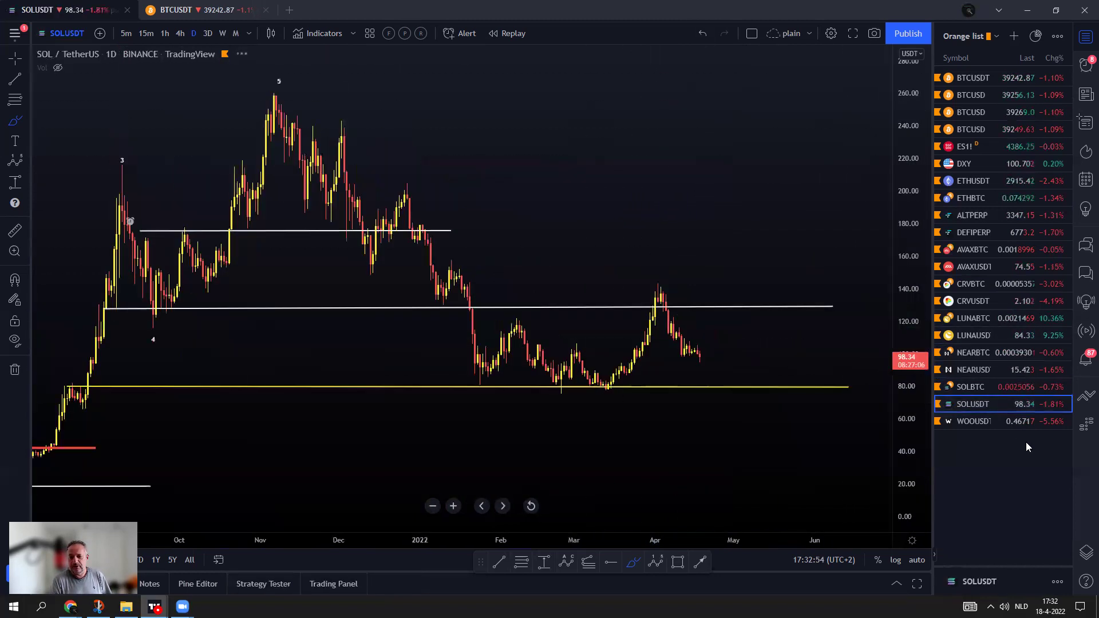
{"action": "scroll", "coordinate": [743, 523], "scroll_direction": "down", "scroll_amount": 3}
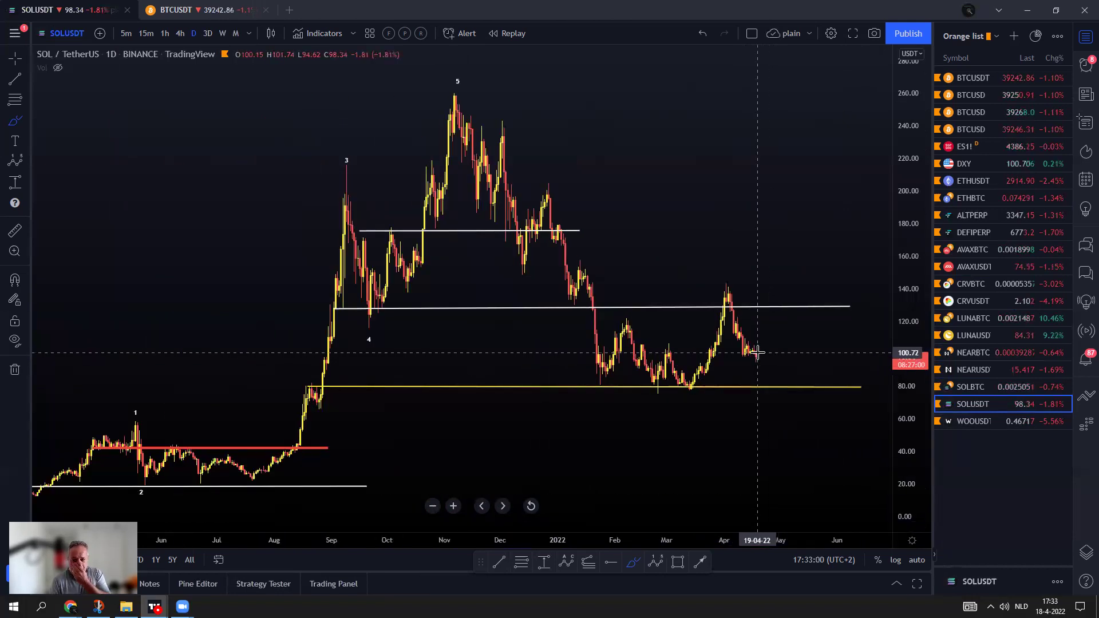
{"action": "mouse_move", "coordinate": [755, 352]}
{"action": "left_mouse_down"}
{"action": "mouse_move", "coordinate": [767, 381]}
{"action": "mouse_move", "coordinate": [793, 382]}
{"action": "mouse_move", "coordinate": [809, 362]}
{"action": "left_mouse_up"}
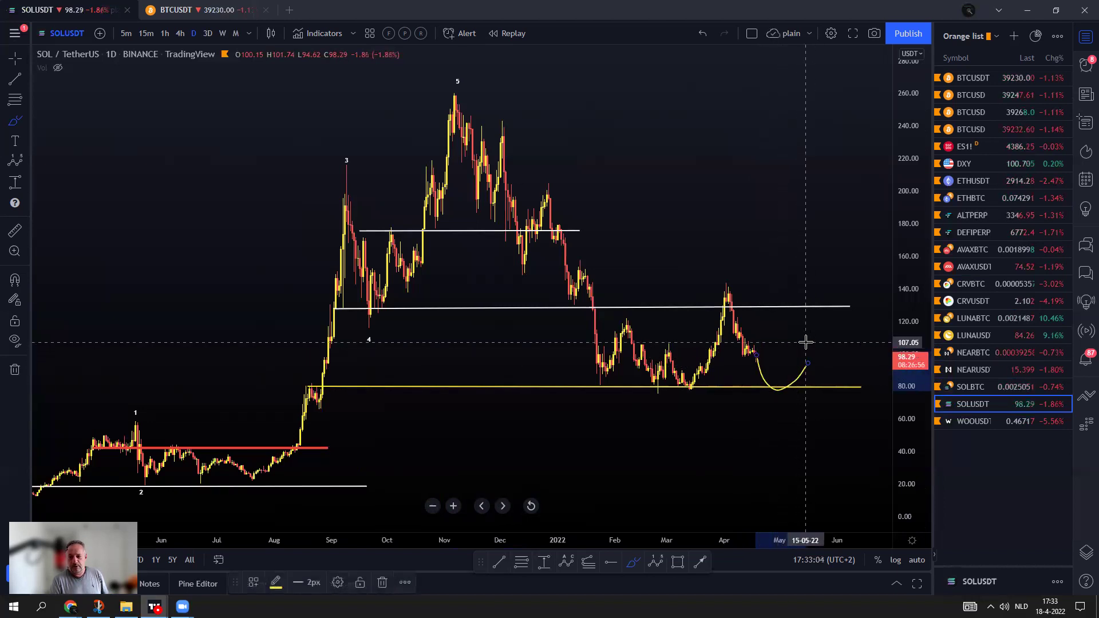
{"action": "scroll", "coordinate": [743, 194], "scroll_direction": "up", "scroll_amount": 5}
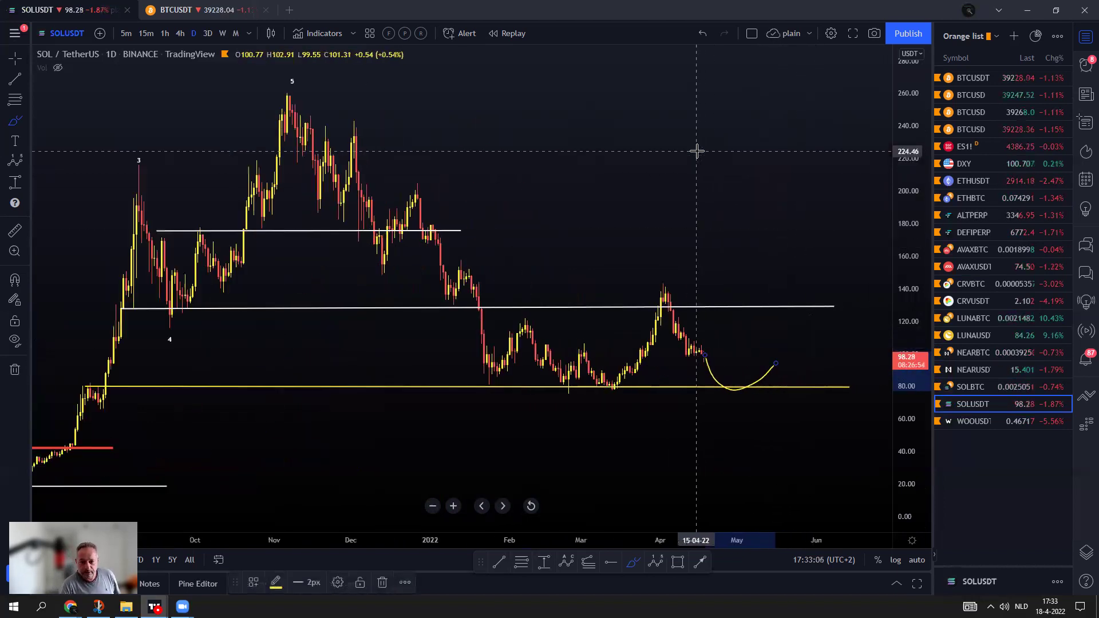
{"action": "key", "text": "Escape"}
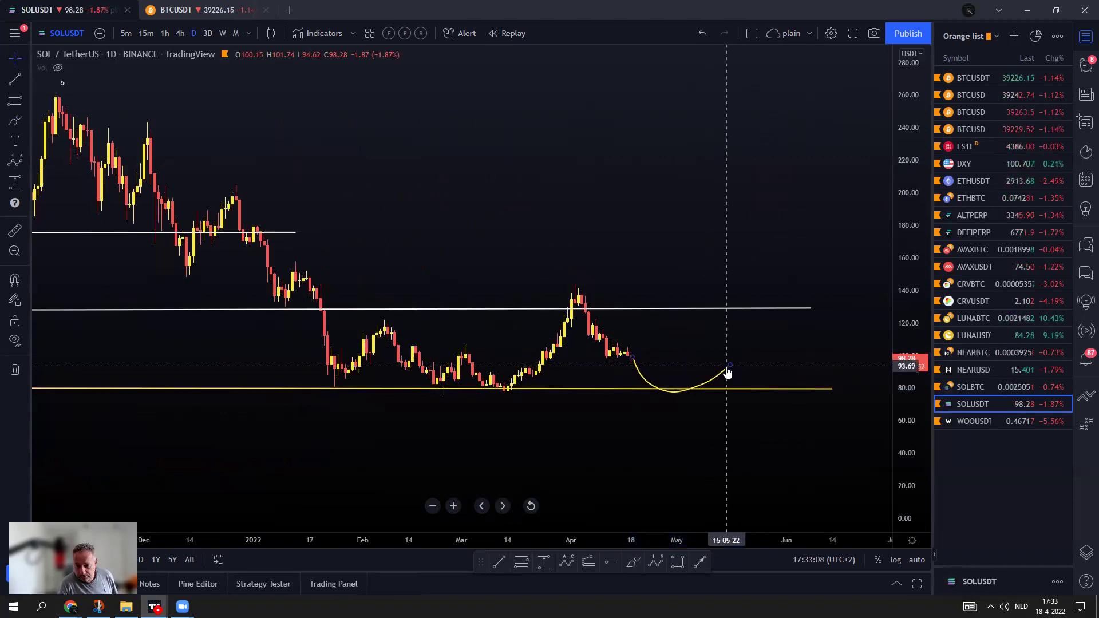
{"action": "key", "text": "Delete"}
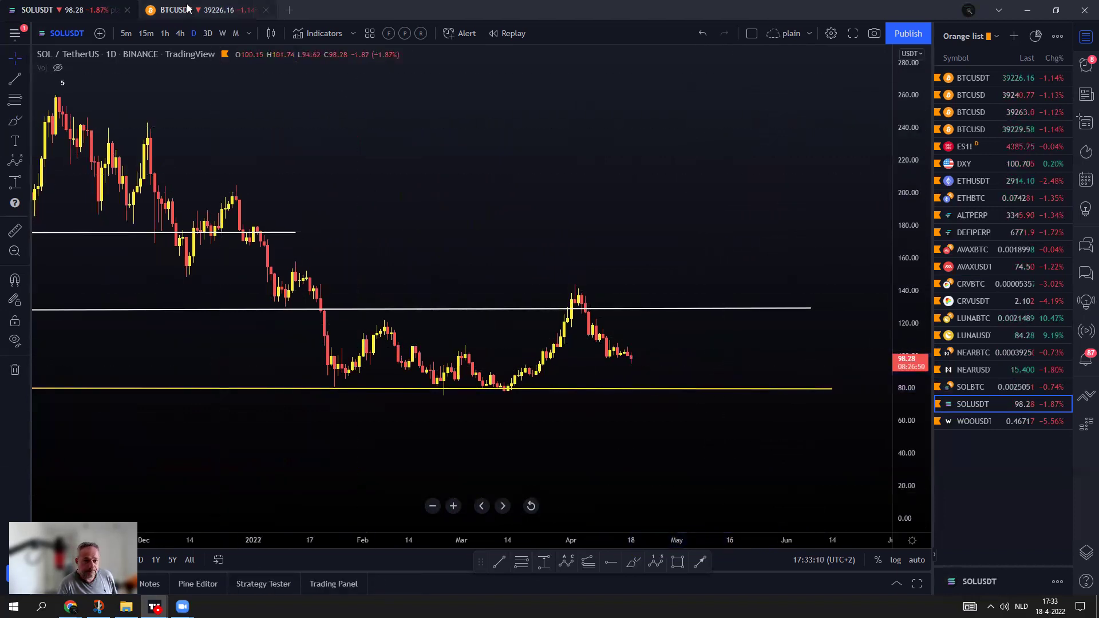
Show SOLUSDT on the 4-hour interval with late January to April and prices from about 45 to 160 in view.
{"action": "left_click", "coordinate": [178, 35]}
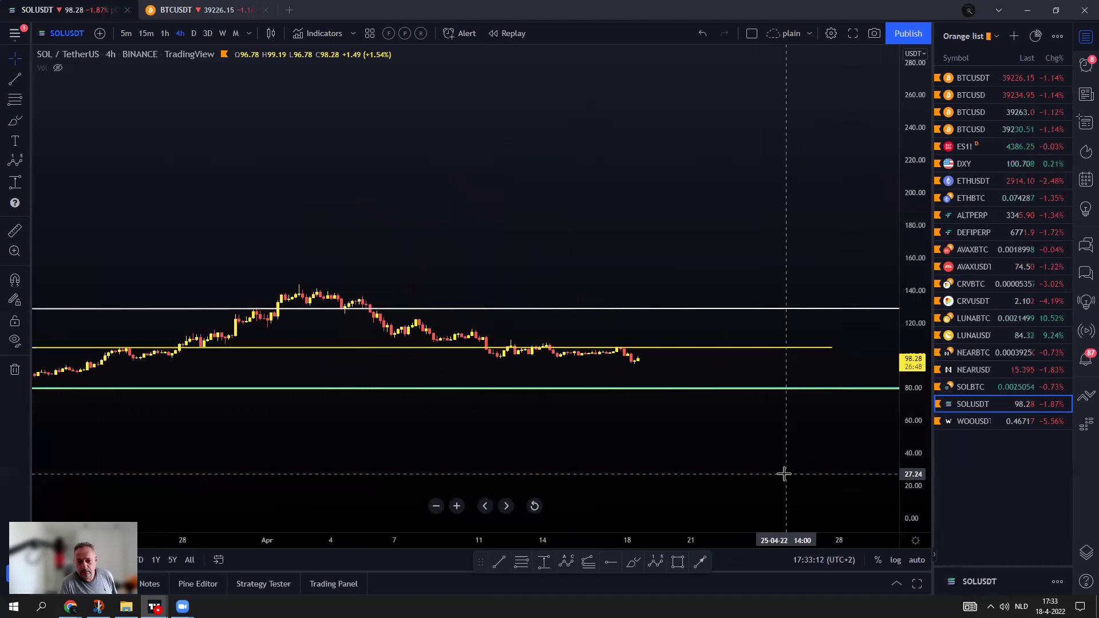
{"action": "left_click_drag", "start_coordinate": [911, 441], "coordinate": [915, 297]}
{"action": "left_click_drag", "start_coordinate": [736, 500], "coordinate": [687, 308]}
{"action": "scroll", "coordinate": [687, 308], "scroll_direction": "up", "scroll_amount": 3}
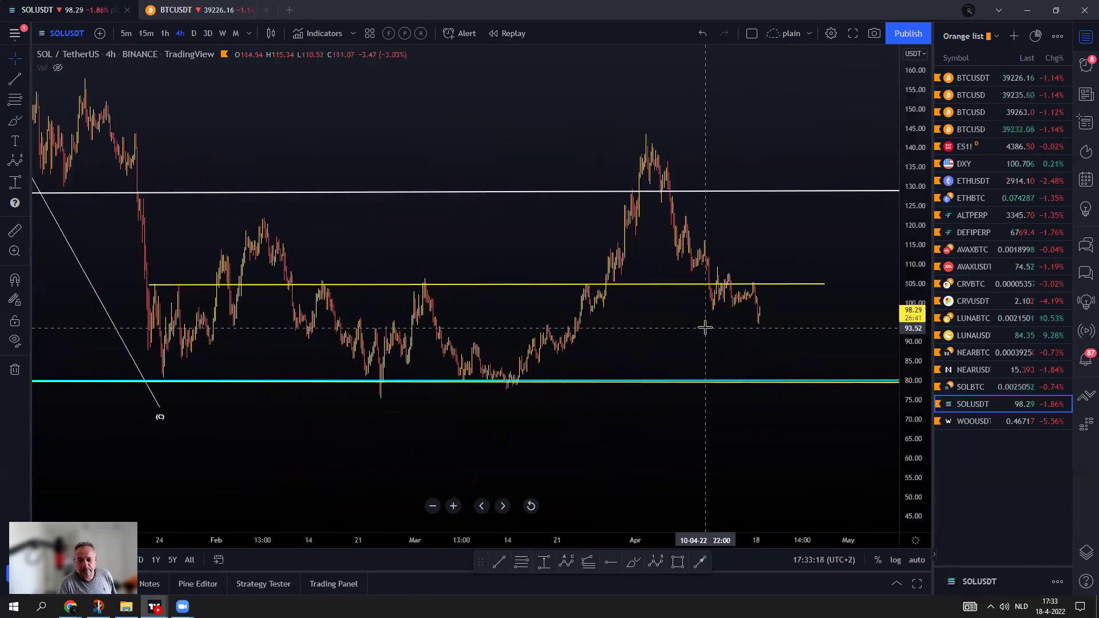
Brush and undo an oval around SOLUSDT's mid-April candles near 105, and a path from about 125 down to 80 and up to 95.
{"action": "left_click", "coordinate": [635, 562]}
{"action": "mouse_move", "coordinate": [764, 273]}
{"action": "left_mouse_down"}
{"action": "mouse_move", "coordinate": [689, 277]}
{"action": "mouse_move", "coordinate": [772, 286]}
{"action": "mouse_move", "coordinate": [762, 270]}
{"action": "left_mouse_up"}
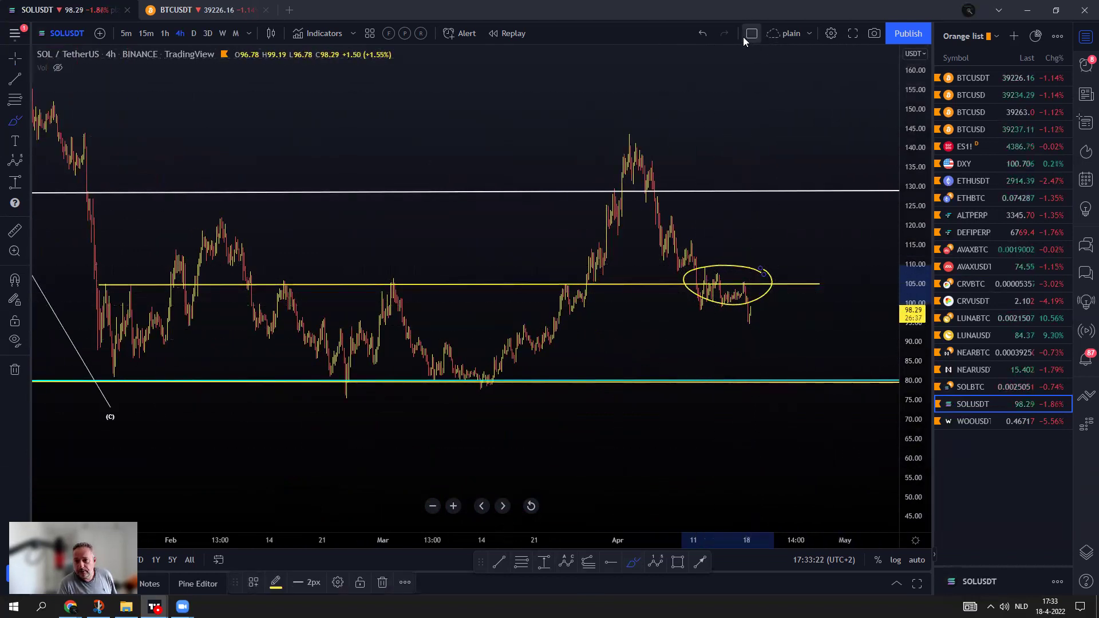
{"action": "left_click", "coordinate": [701, 36]}
{"action": "mouse_move", "coordinate": [662, 205]}
{"action": "left_mouse_down"}
{"action": "mouse_move", "coordinate": [707, 306]}
{"action": "mouse_move", "coordinate": [746, 281]}
{"action": "mouse_move", "coordinate": [751, 337]}
{"action": "mouse_move", "coordinate": [770, 363]}
{"action": "mouse_move", "coordinate": [802, 339]}
{"action": "mouse_move", "coordinate": [800, 322]}
{"action": "left_mouse_up"}
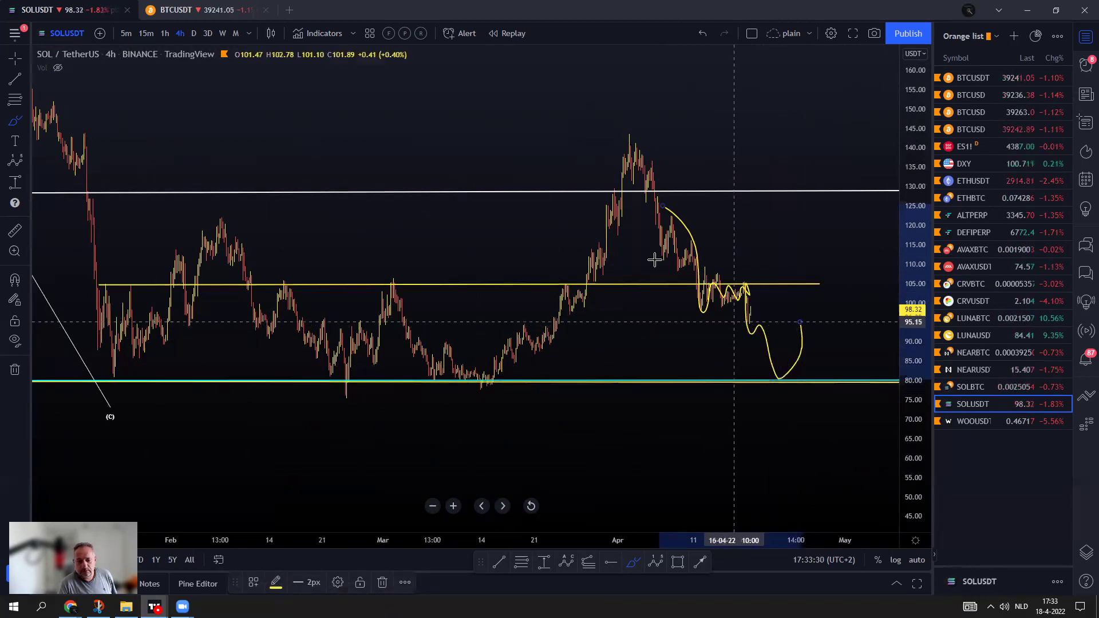
{"action": "left_click", "coordinate": [702, 32]}
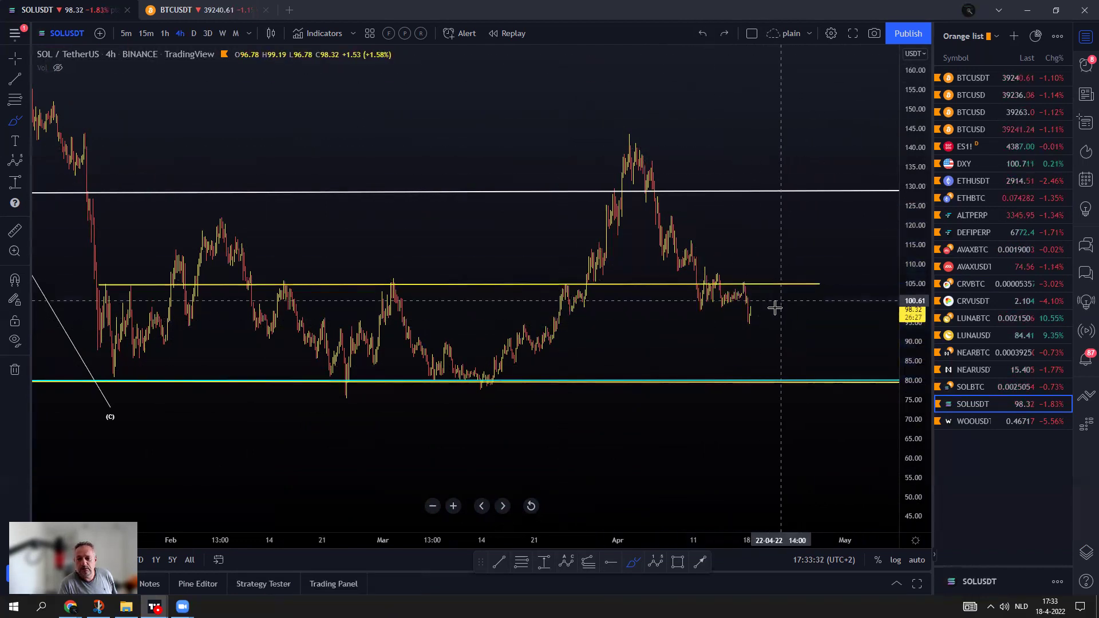
Brush a SOLUSDT path from the latest candles to about 83, 110 and 62, return to the daily interval and delete the path.
{"action": "mouse_move", "coordinate": [751, 293]}
{"action": "left_mouse_down"}
{"action": "mouse_move", "coordinate": [769, 367]}
{"action": "mouse_move", "coordinate": [802, 263]}
{"action": "left_mouse_up"}
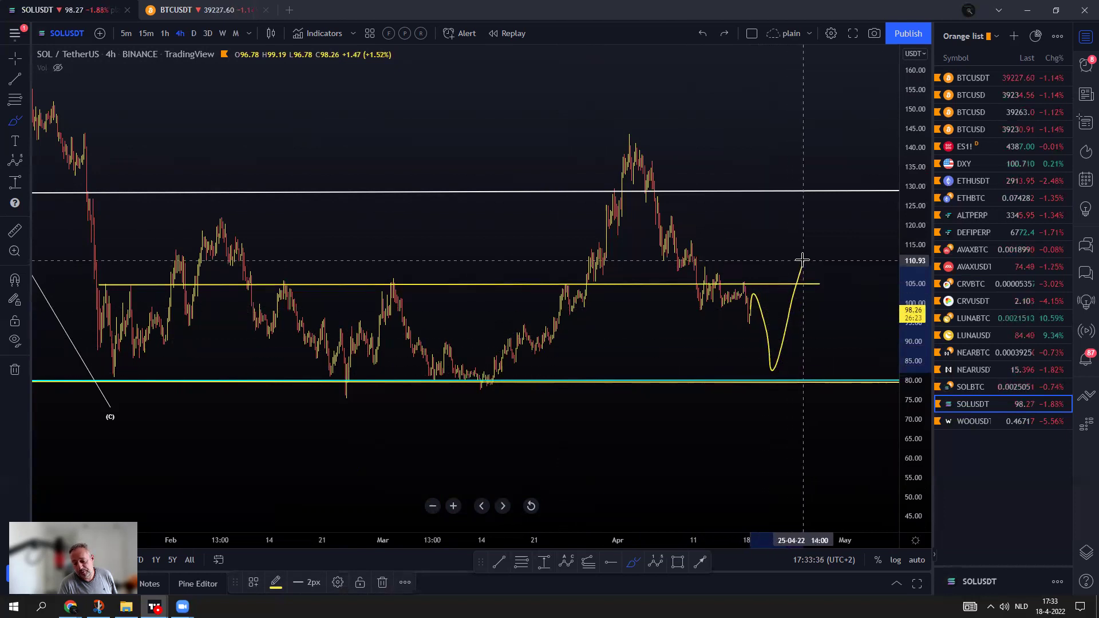
{"action": "left_click_drag", "start_coordinate": [803, 259], "coordinate": [853, 453]}
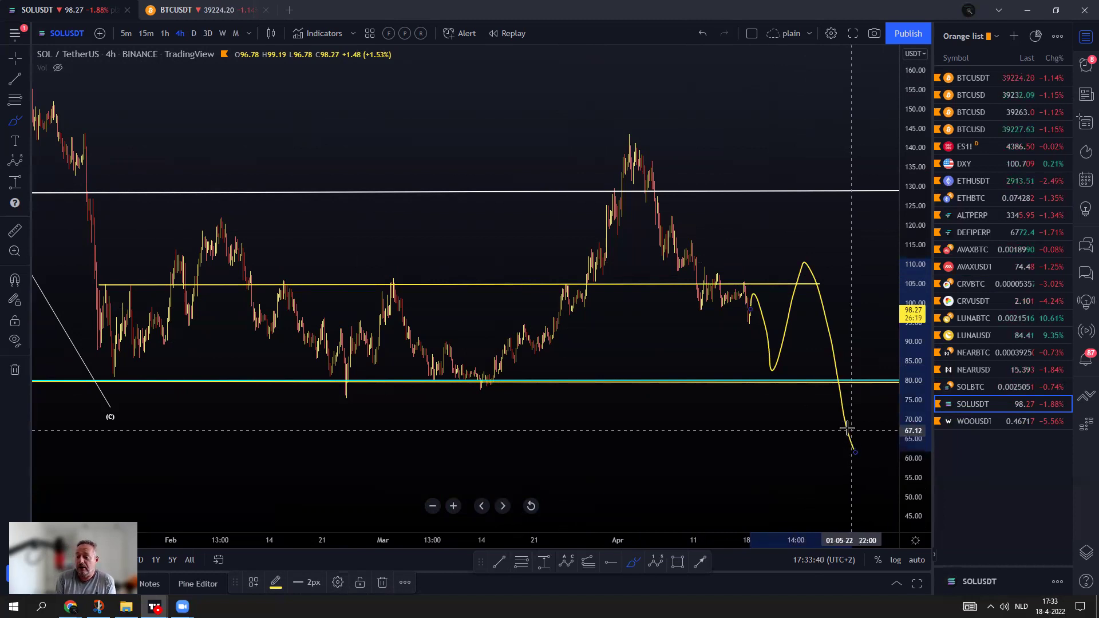
{"action": "left_click", "coordinate": [194, 34]}
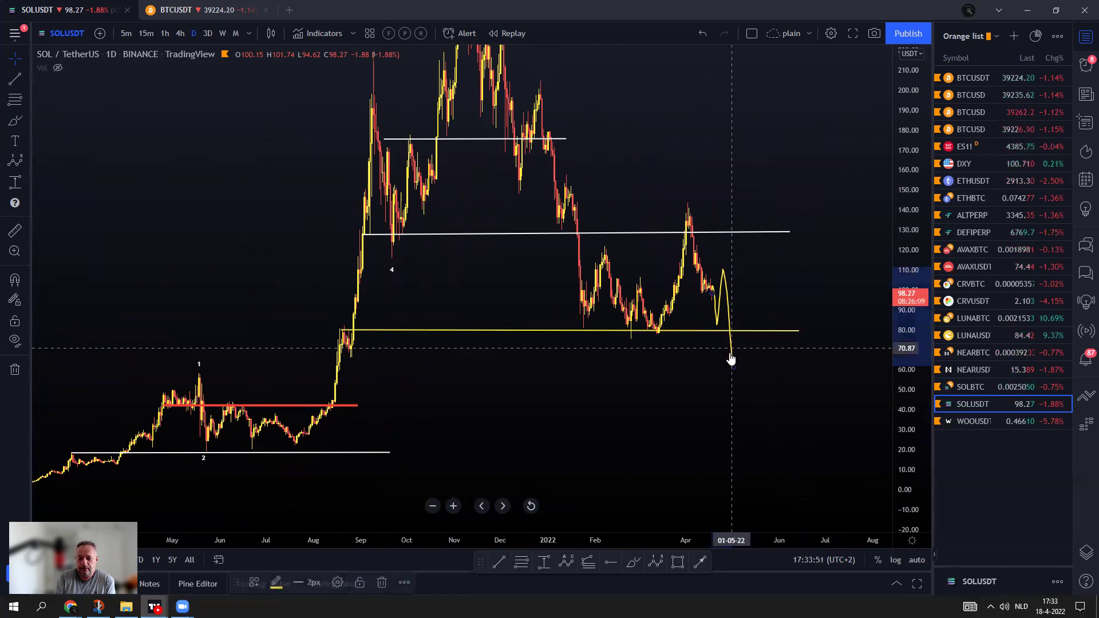
{"action": "left_click", "coordinate": [381, 582]}
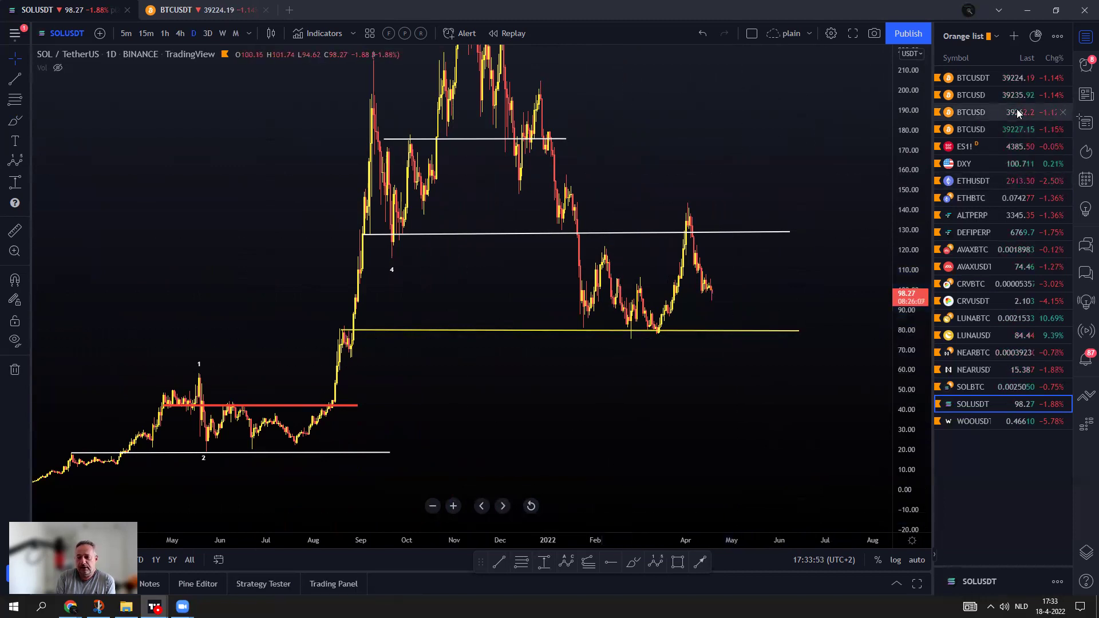
Brush SOLUSDT's rise from early 2021 to about 254, and a fall from the wave 5 top to about 92, up to 130 and down to 40.
{"action": "left_click_drag", "start_coordinate": [917, 189], "coordinate": [918, 207]}
{"action": "right_click", "coordinate": [825, 119]}
{"action": "left_click", "coordinate": [704, 110]}
{"action": "left_click_drag", "start_coordinate": [704, 110], "coordinate": [789, 178]}
{"action": "scroll", "coordinate": [690, 361], "scroll_direction": "down", "scroll_amount": 2}
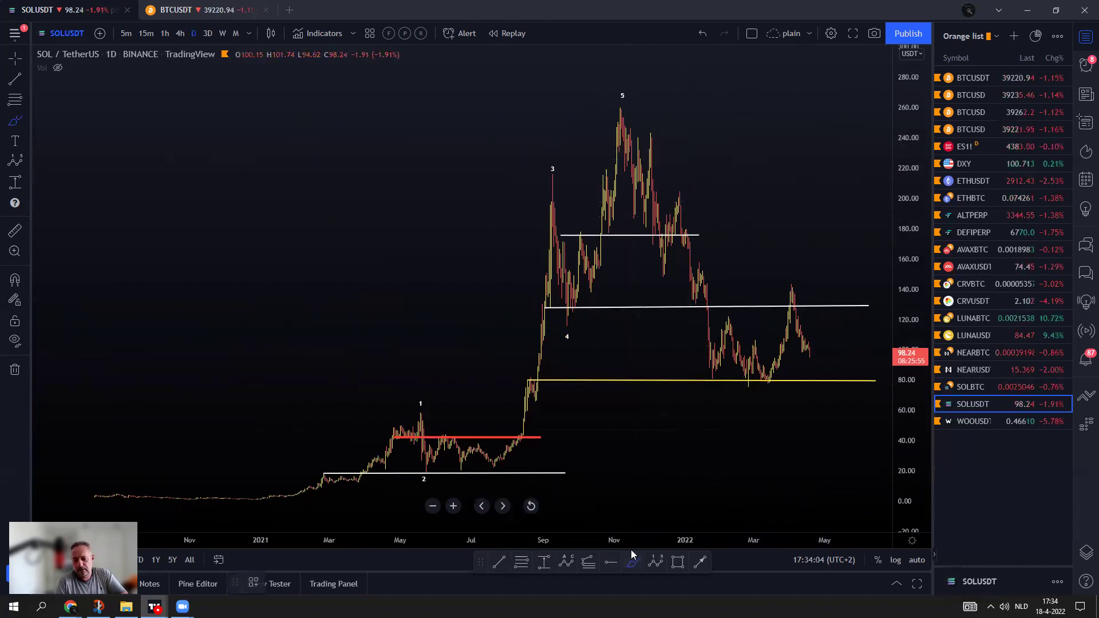
{"action": "mouse_move", "coordinate": [297, 495]}
{"action": "left_mouse_down"}
{"action": "mouse_move", "coordinate": [445, 416]}
{"action": "mouse_move", "coordinate": [555, 265]}
{"action": "mouse_move", "coordinate": [604, 132]}
{"action": "left_mouse_up"}
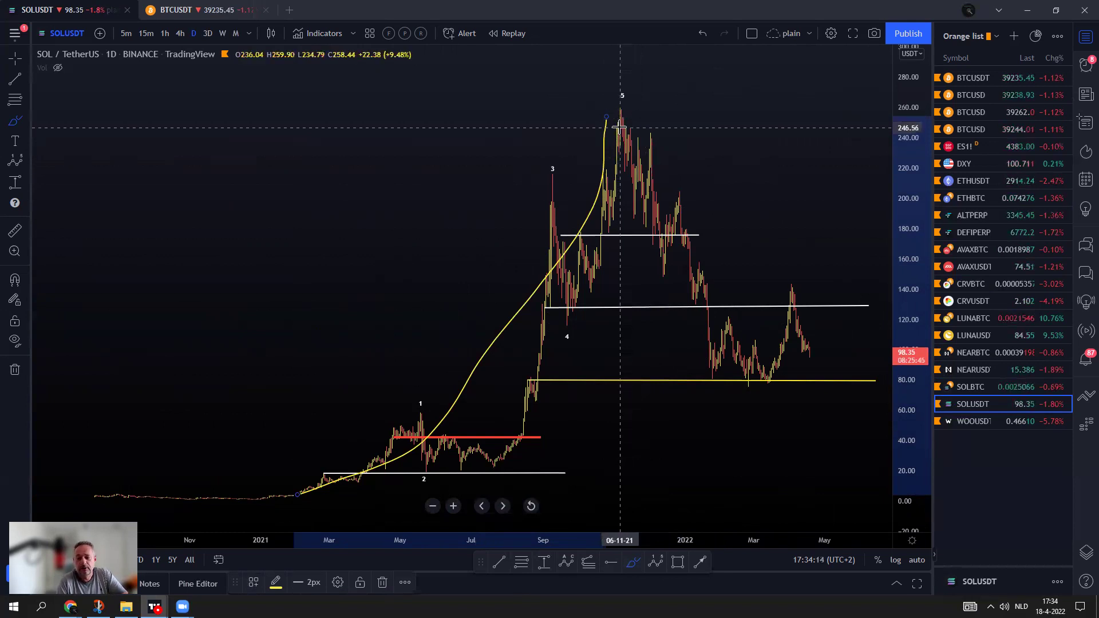
{"action": "mouse_move", "coordinate": [627, 109]}
{"action": "left_mouse_down"}
{"action": "mouse_move", "coordinate": [675, 186]}
{"action": "mouse_move", "coordinate": [738, 363]}
{"action": "mouse_move", "coordinate": [789, 382]}
{"action": "mouse_move", "coordinate": [804, 440]}
{"action": "left_mouse_up"}
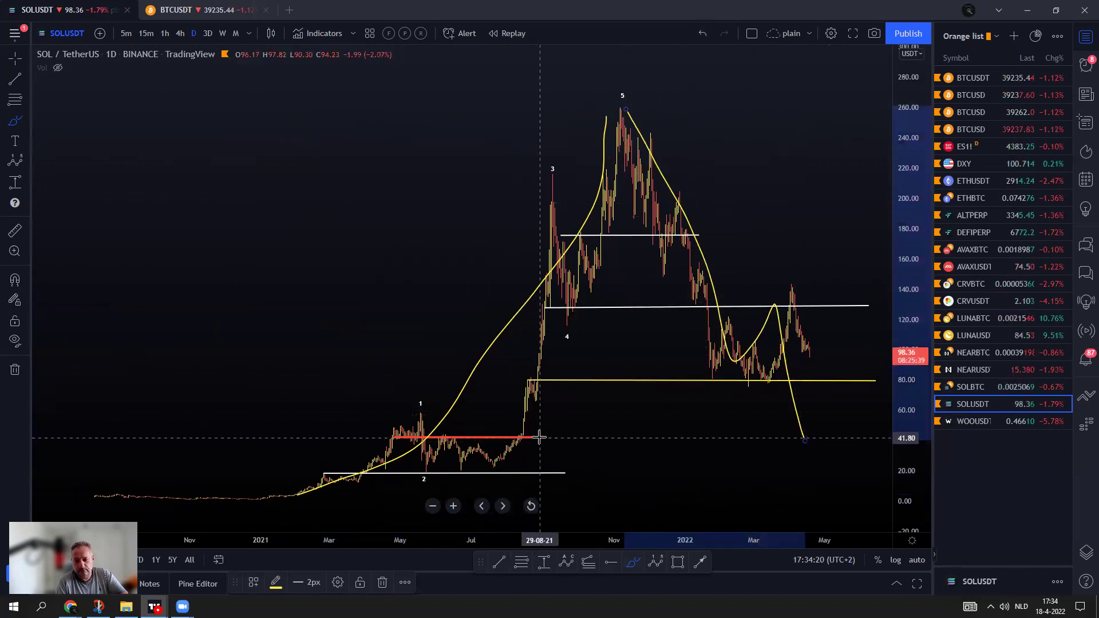
Extend SOLUSDT's lowest red and white lines to about 25 June 2022 and brush a zigzag between them from late March to mid-June.
{"action": "left_click_drag", "start_coordinate": [545, 442], "coordinate": [890, 442]}
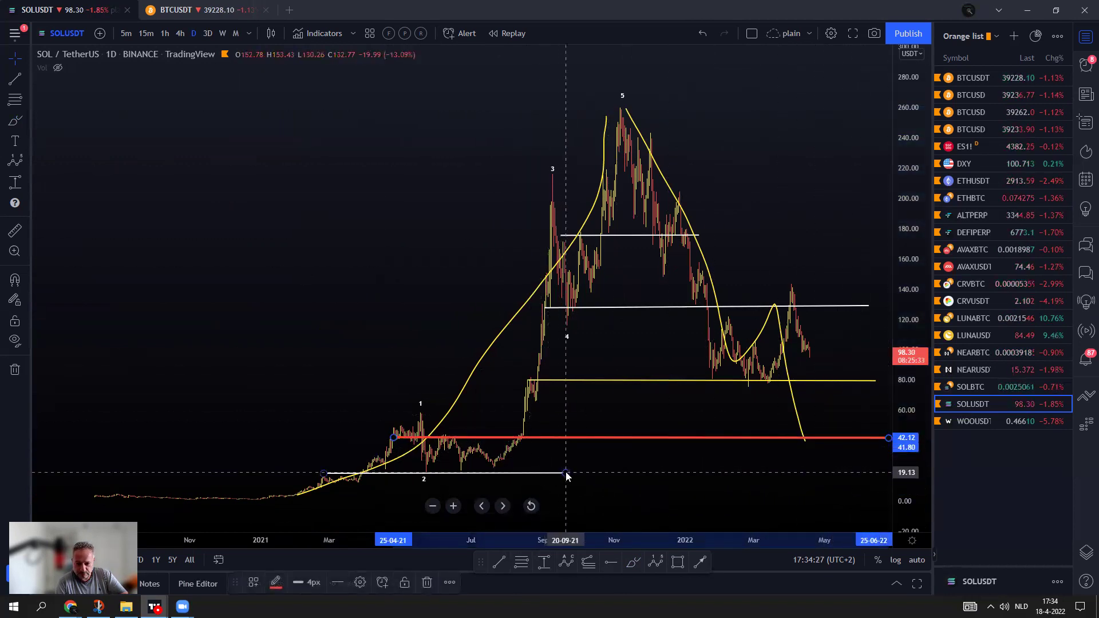
{"action": "left_click", "coordinate": [566, 474]}
{"action": "left_click_drag", "start_coordinate": [575, 476], "coordinate": [801, 483]}
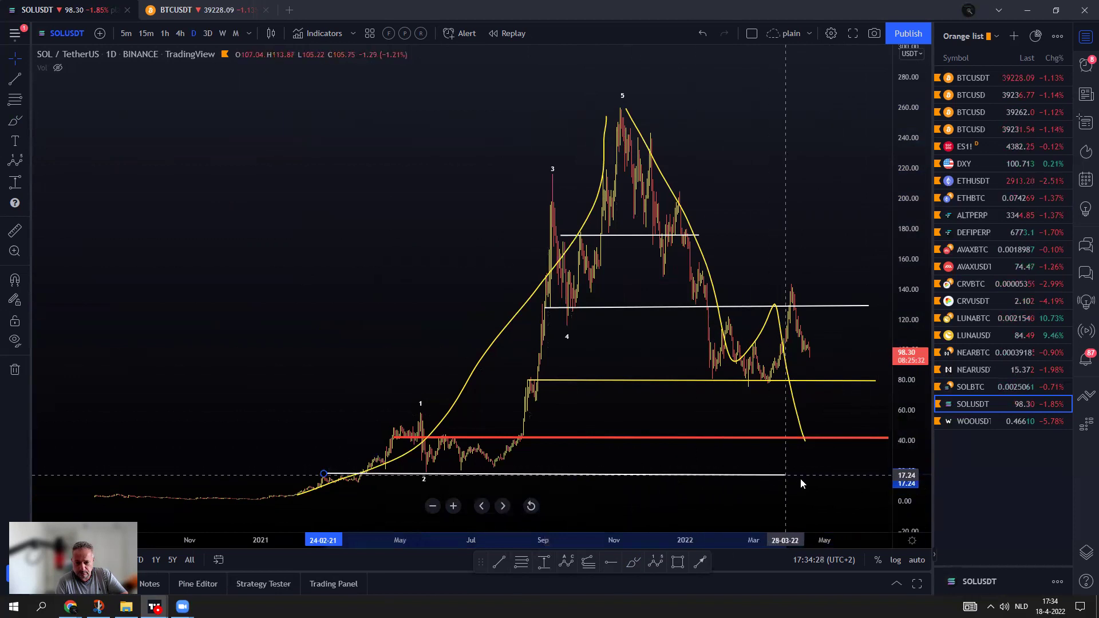
{"action": "left_click", "coordinate": [885, 474]}
{"action": "left_click", "coordinate": [633, 562]}
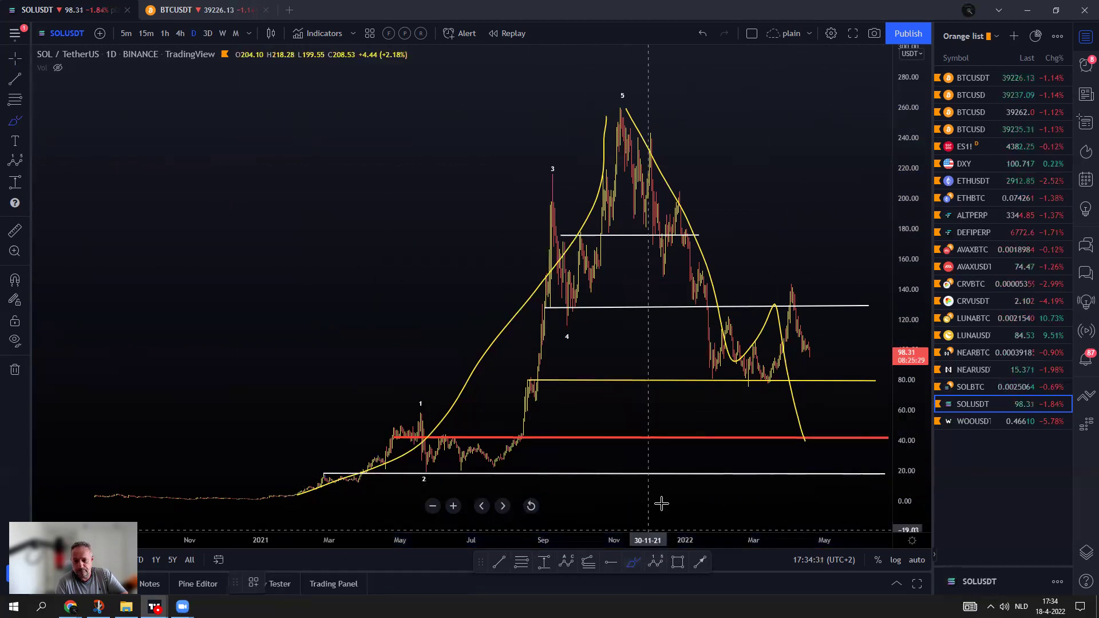
{"action": "mouse_move", "coordinate": [783, 438]}
{"action": "left_mouse_down"}
{"action": "mouse_move", "coordinate": [793, 464]}
{"action": "mouse_move", "coordinate": [812, 470]}
{"action": "mouse_move", "coordinate": [847, 468]}
{"action": "mouse_move", "coordinate": [874, 447]}
{"action": "left_mouse_up"}
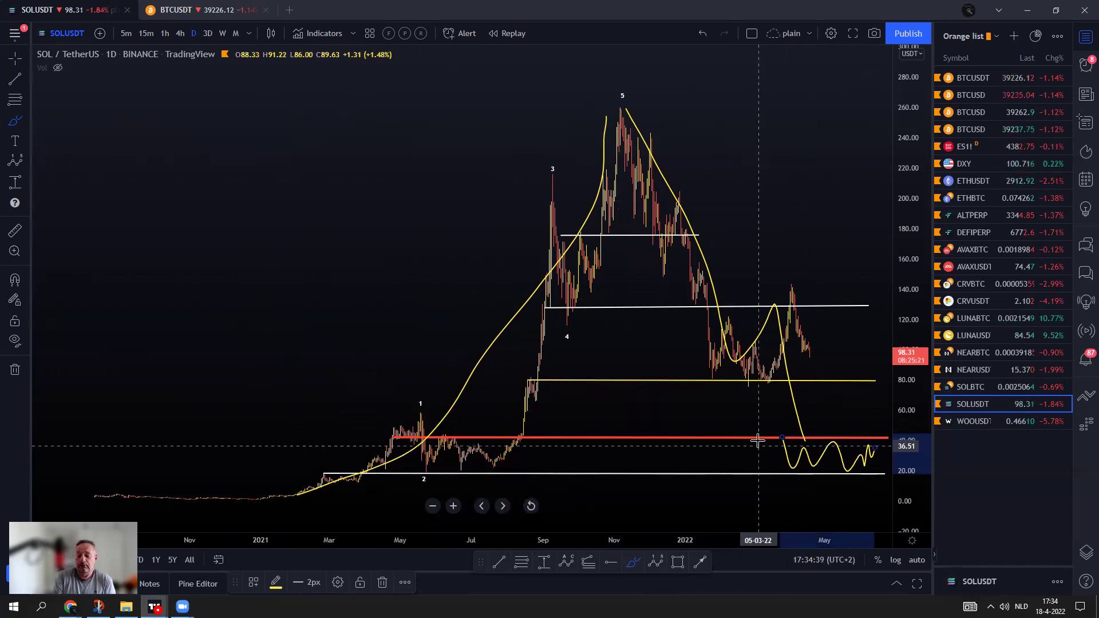
Undo the zigzag, both line extensions and the two brushed curves on SOLUSDT.
{"action": "left_click", "coordinate": [697, 33]}
{"action": "left_click", "coordinate": [699, 34]}
{"action": "left_click", "coordinate": [699, 34]}
{"action": "left_click", "coordinate": [697, 33]}
{"action": "left_click", "coordinate": [698, 33]}
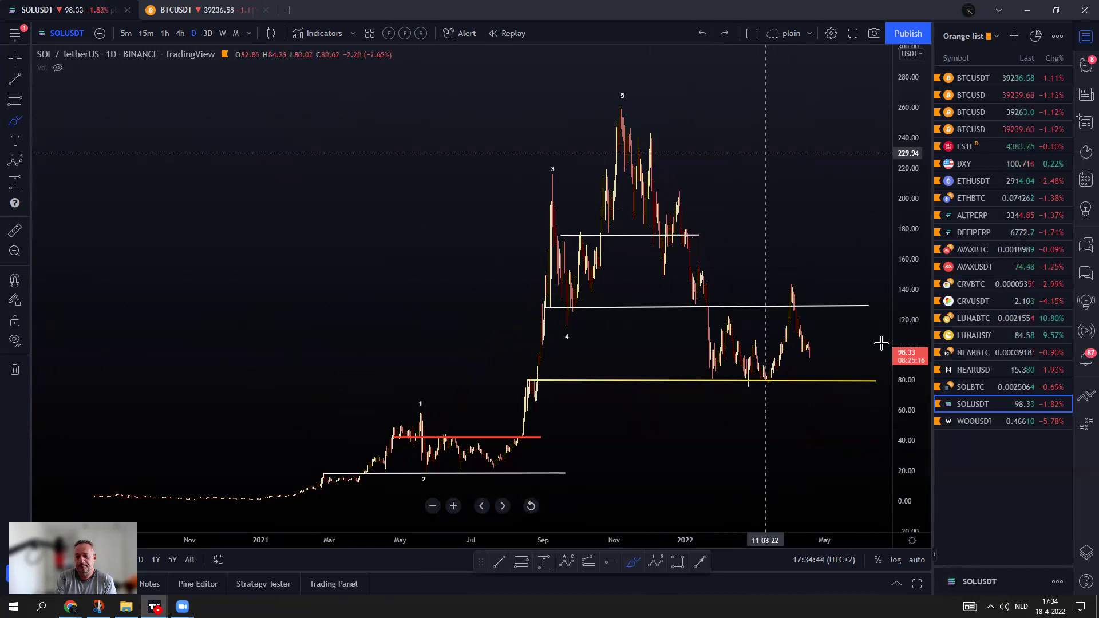
Open the WOOUSDT chart and show its daily history with the full (A)-(B)-(C) correction and green target box in view.
{"action": "left_click", "coordinate": [986, 421]}
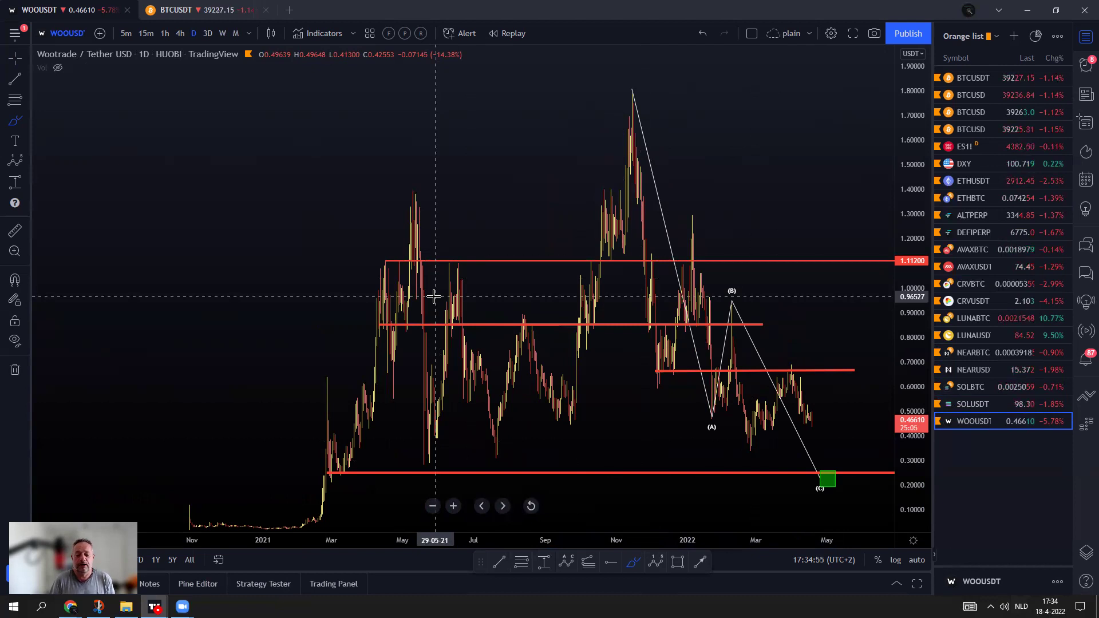
{"action": "left_click", "coordinate": [527, 503]}
{"action": "scroll", "coordinate": [492, 423], "scroll_direction": "down", "scroll_amount": 5}
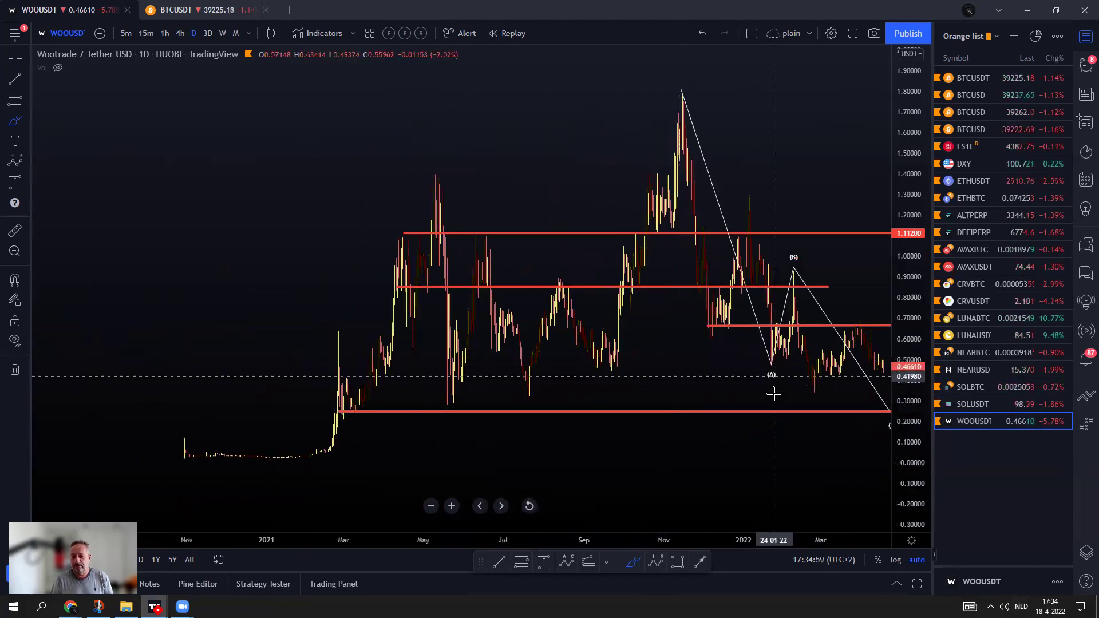
{"action": "left_click_drag", "start_coordinate": [799, 441], "coordinate": [702, 452]}
{"action": "scroll", "coordinate": [699, 449], "scroll_direction": "up", "scroll_amount": 1}
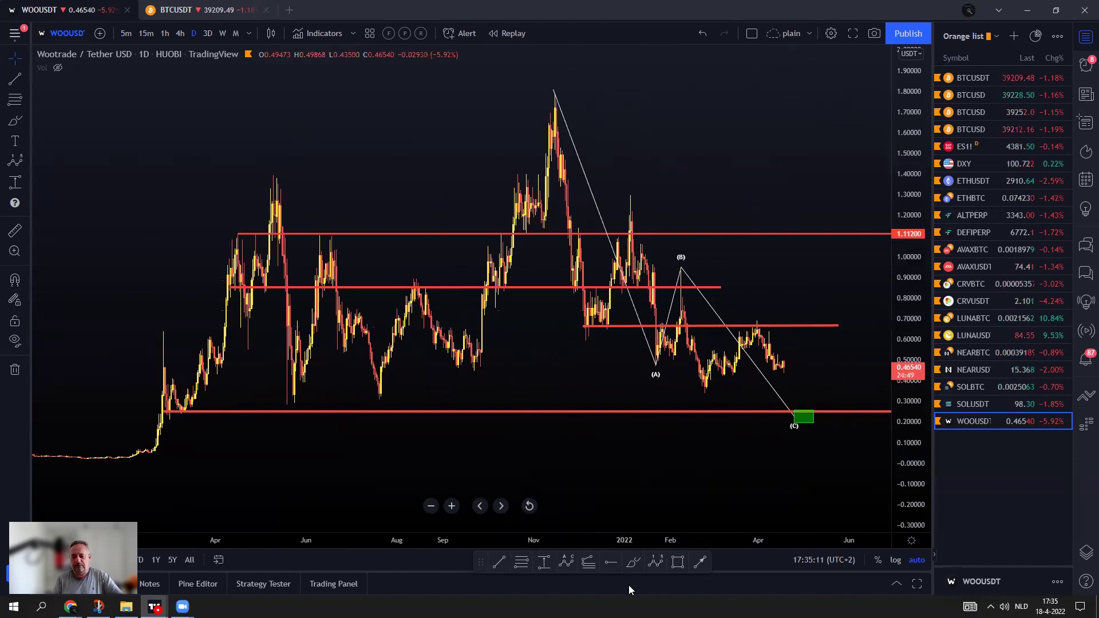
Brush a WOOUSDT path along the (A)-(B)-(C) correction from about 1.83 to 0.39, 1.00 and 0.16, and undo it.
{"action": "left_click", "coordinate": [632, 564]}
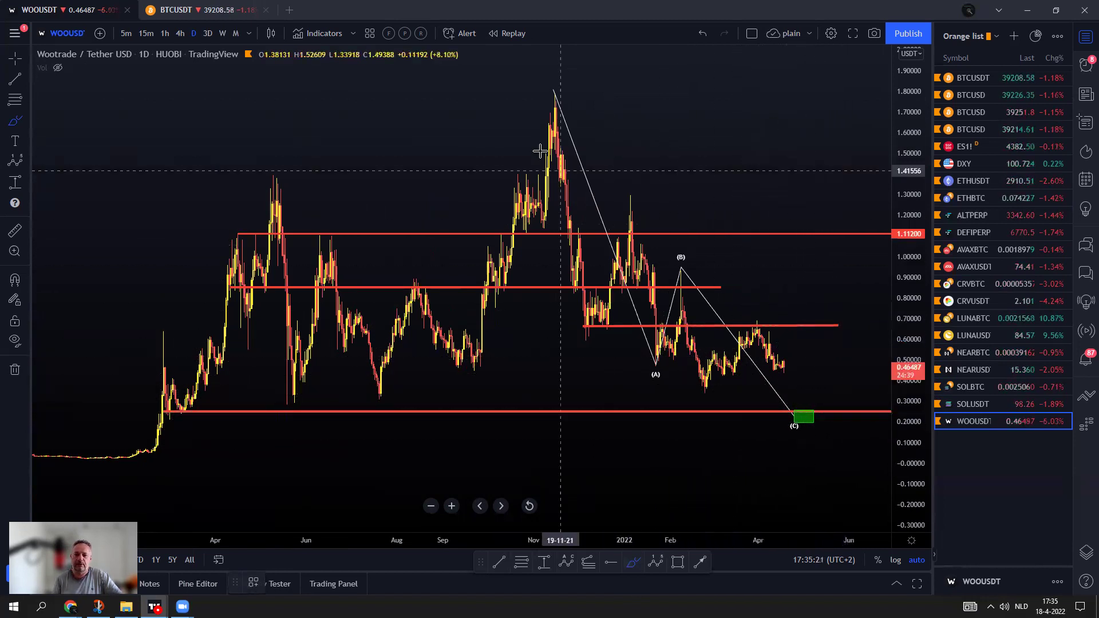
{"action": "mouse_move", "coordinate": [519, 86]}
{"action": "left_mouse_down"}
{"action": "mouse_move", "coordinate": [578, 258]}
{"action": "mouse_move", "coordinate": [641, 380]}
{"action": "mouse_move", "coordinate": [711, 270]}
{"action": "left_mouse_up"}
{"action": "left_click_drag", "start_coordinate": [731, 314], "coordinate": [812, 430]}
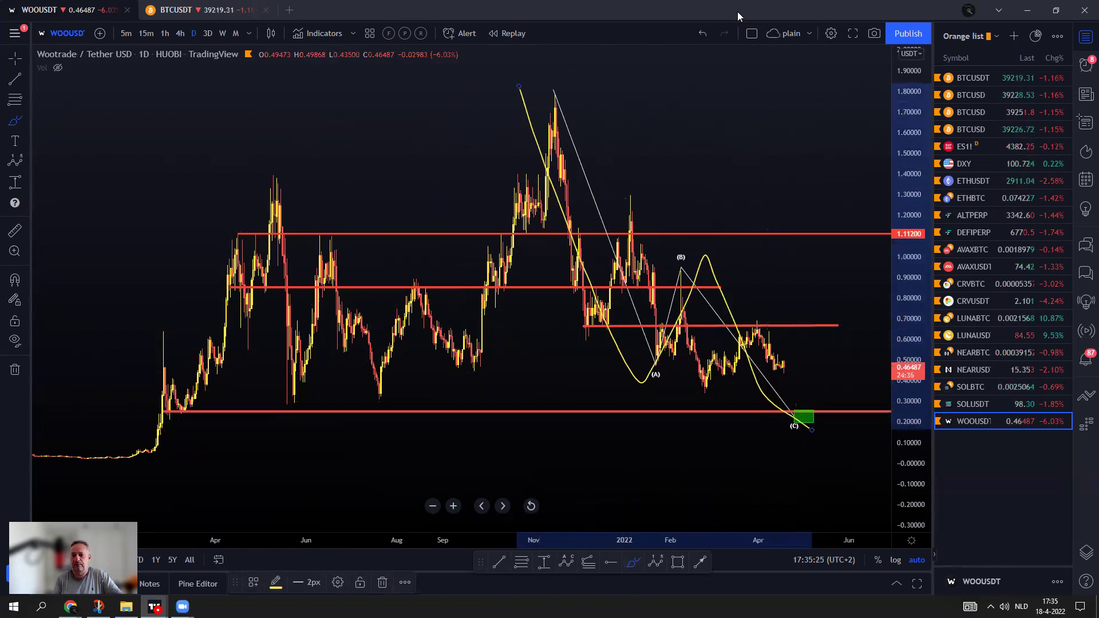
{"action": "left_click", "coordinate": [702, 35]}
Brush WOOUSDT's early 2021 rise to about 1.1, add a dip to about 0.58 and a rise to 1.8, and undo that second stroke.
{"action": "scroll", "coordinate": [778, 229], "scroll_direction": "down", "scroll_amount": 3}
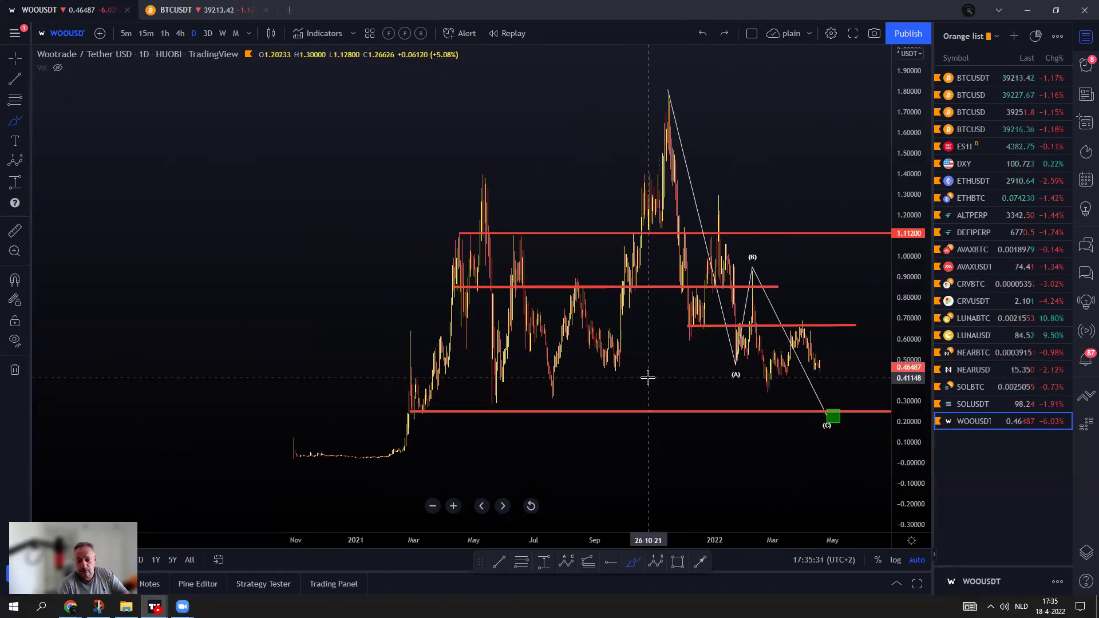
{"action": "scroll", "coordinate": [648, 378], "scroll_direction": "up", "scroll_amount": 2}
{"action": "scroll", "coordinate": [647, 383], "scroll_direction": "up", "scroll_amount": 1}
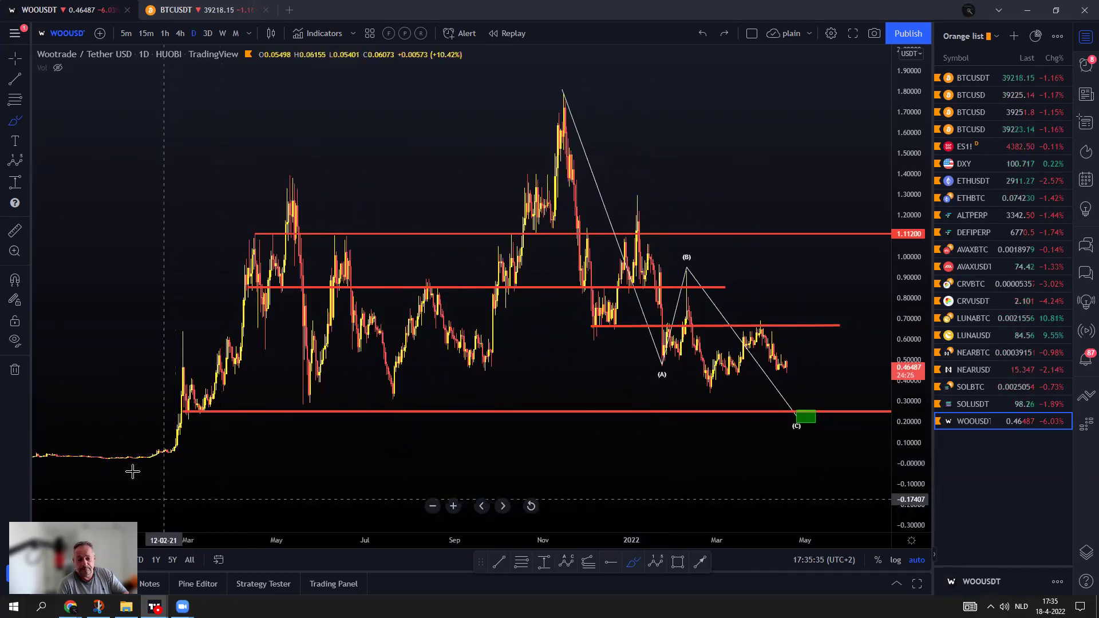
{"action": "mouse_move", "coordinate": [106, 458]}
{"action": "left_mouse_down"}
{"action": "mouse_move", "coordinate": [312, 243]}
{"action": "mouse_move", "coordinate": [441, 341]}
{"action": "mouse_move", "coordinate": [540, 172]}
{"action": "mouse_move", "coordinate": [565, 93]}
{"action": "left_mouse_up"}
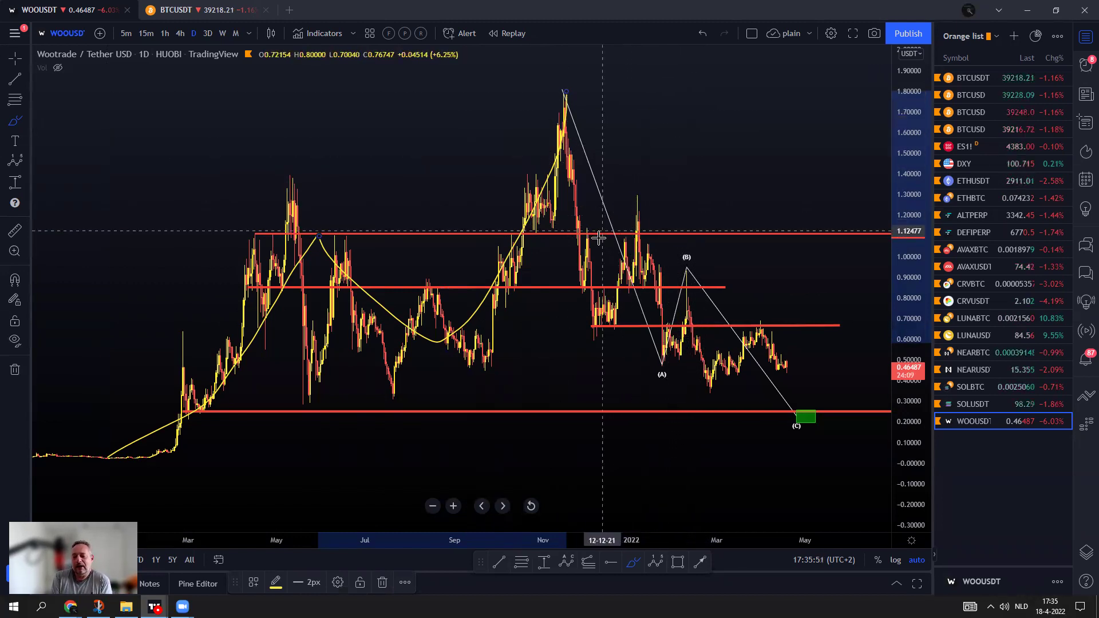
{"action": "left_click", "coordinate": [703, 33]}
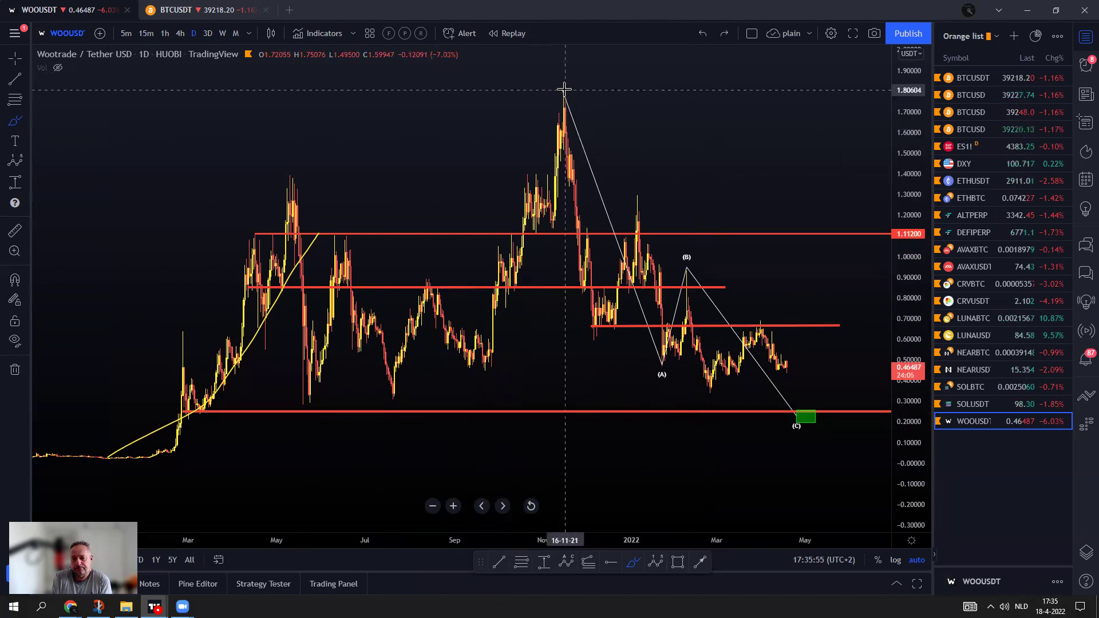
Brush a rising channel around WOOUSDT's latest bounce, lower edge about 0.33 to 0.66 and upper edge about 0.50 to 0.74, and undo it.
{"action": "left_click_drag", "start_coordinate": [695, 394], "coordinate": [756, 365]}
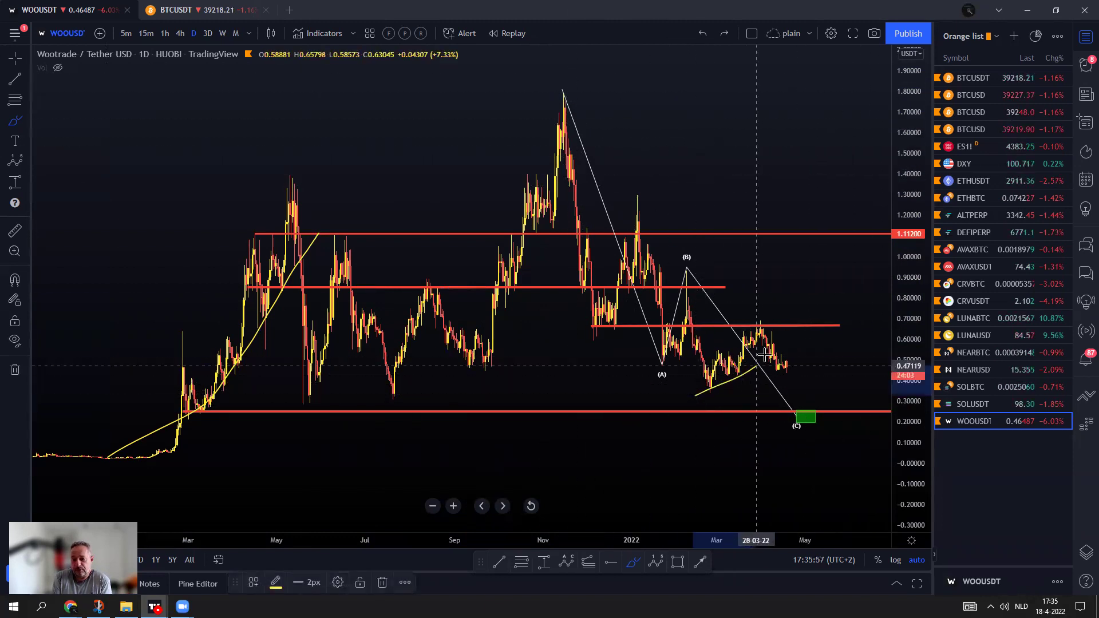
{"action": "mouse_move", "coordinate": [792, 326]}
{"action": "left_mouse_down"}
{"action": "mouse_move", "coordinate": [740, 367]}
{"action": "mouse_move", "coordinate": [705, 359]}
{"action": "left_mouse_up"}
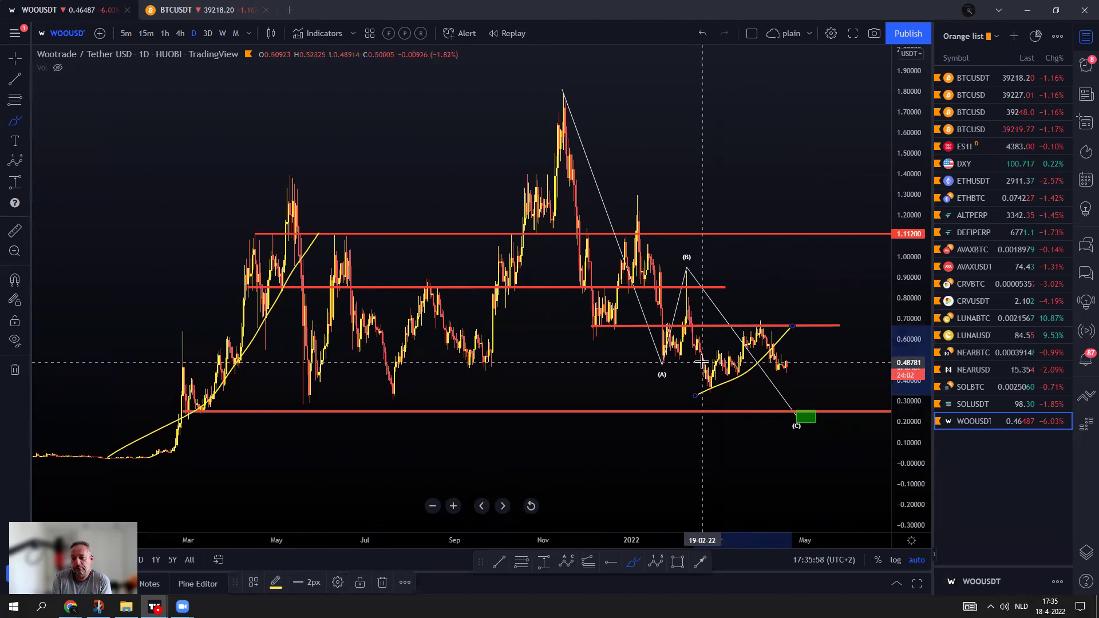
{"action": "left_click", "coordinate": [767, 310]}
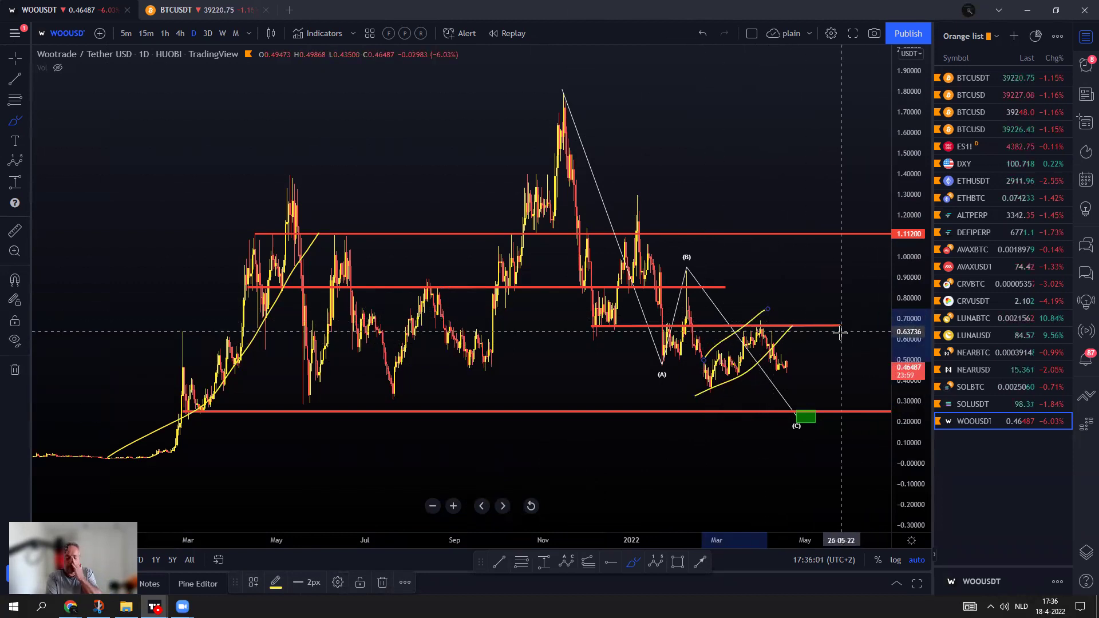
{"action": "left_click", "coordinate": [785, 367]}
{"action": "left_click", "coordinate": [812, 419]}
{"action": "left_click", "coordinate": [701, 34]}
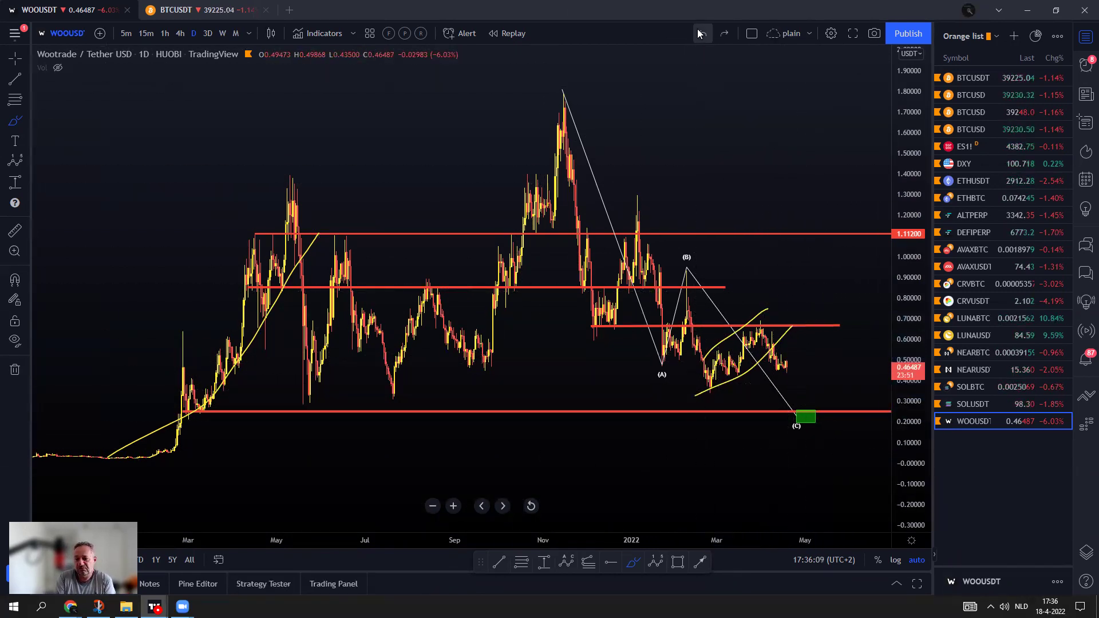
{"action": "left_click", "coordinate": [699, 33]}
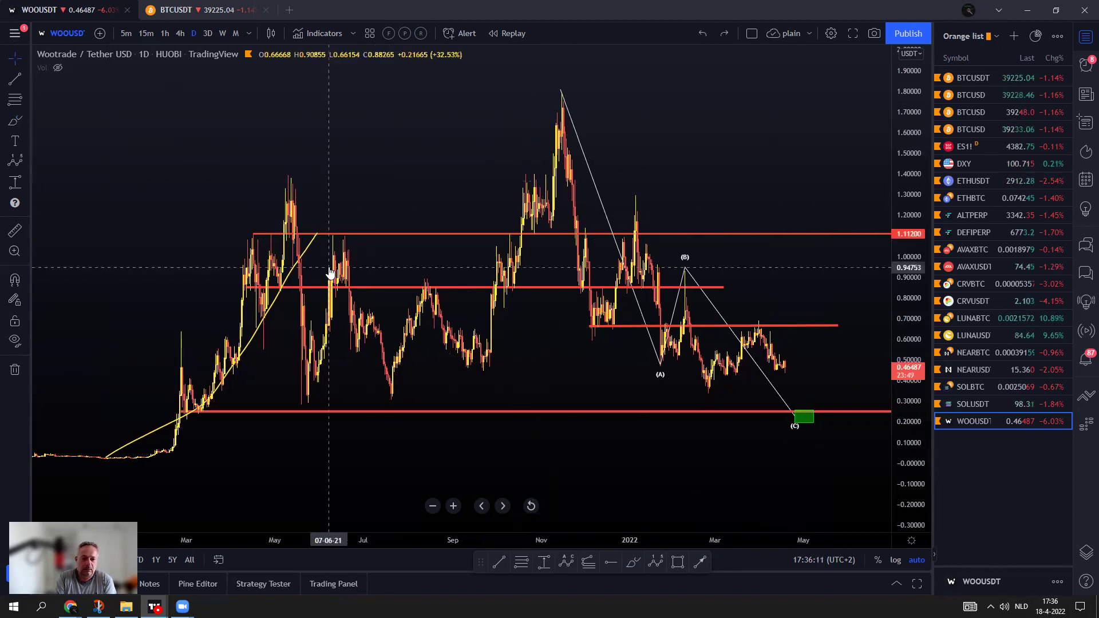
Delete the brushed curve along WOOUSDT's early 2021 rise.
{"action": "left_click", "coordinate": [313, 239]}
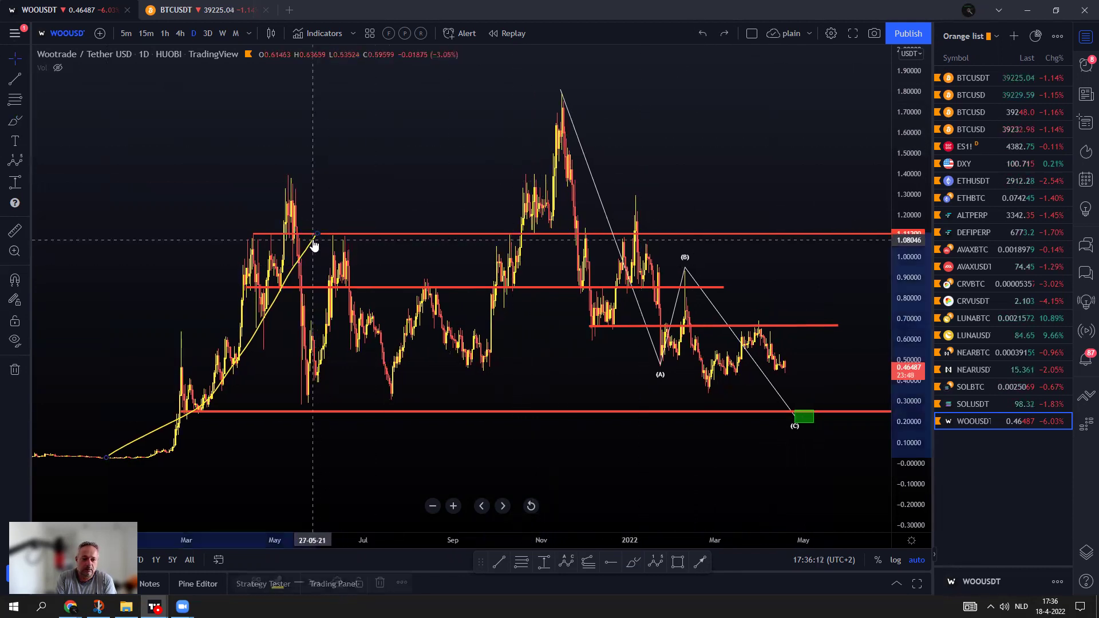
{"action": "left_click", "coordinate": [382, 583]}
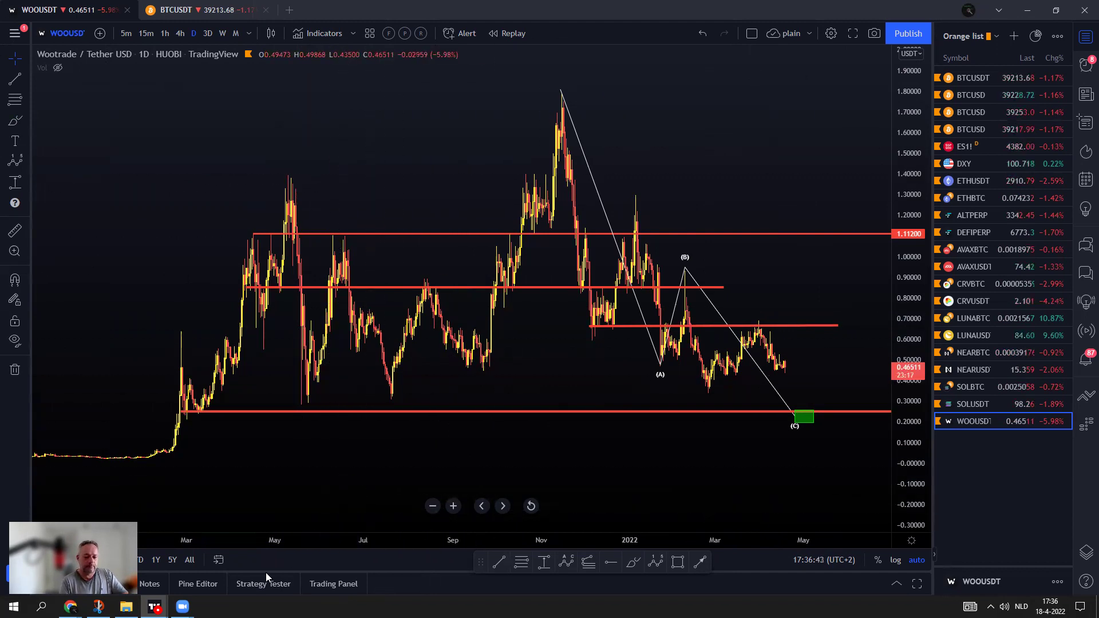
Switch to the WOO X trading page in Chrome to view the BTC-PERP and ETH-PERP markets.
{"action": "mouse_move", "coordinate": [71, 607]}
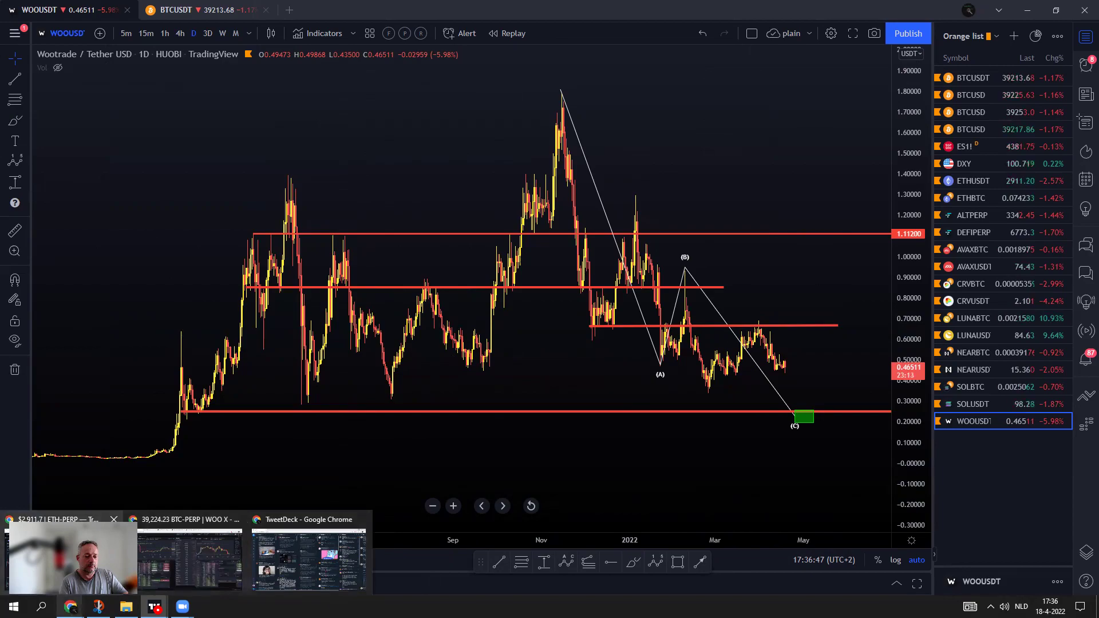
{"action": "left_click", "coordinate": [175, 560]}
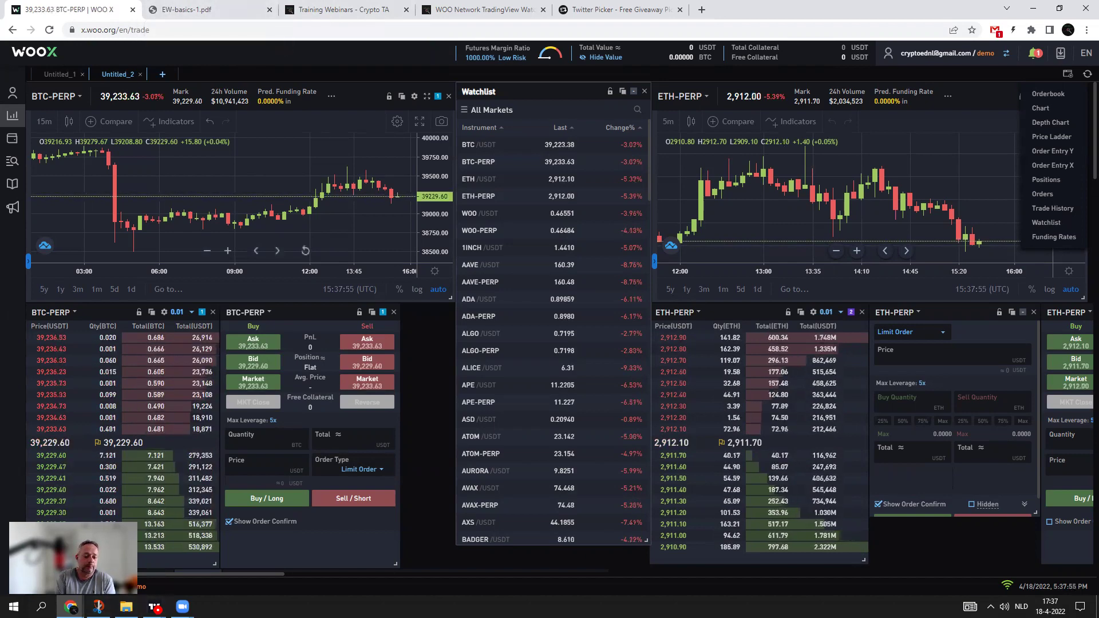
Switch back to TradingView and open the ETHUSDT chart from the watchlist.
{"action": "mouse_move", "coordinate": [155, 606]}
{"action": "left_click", "coordinate": [77, 552]}
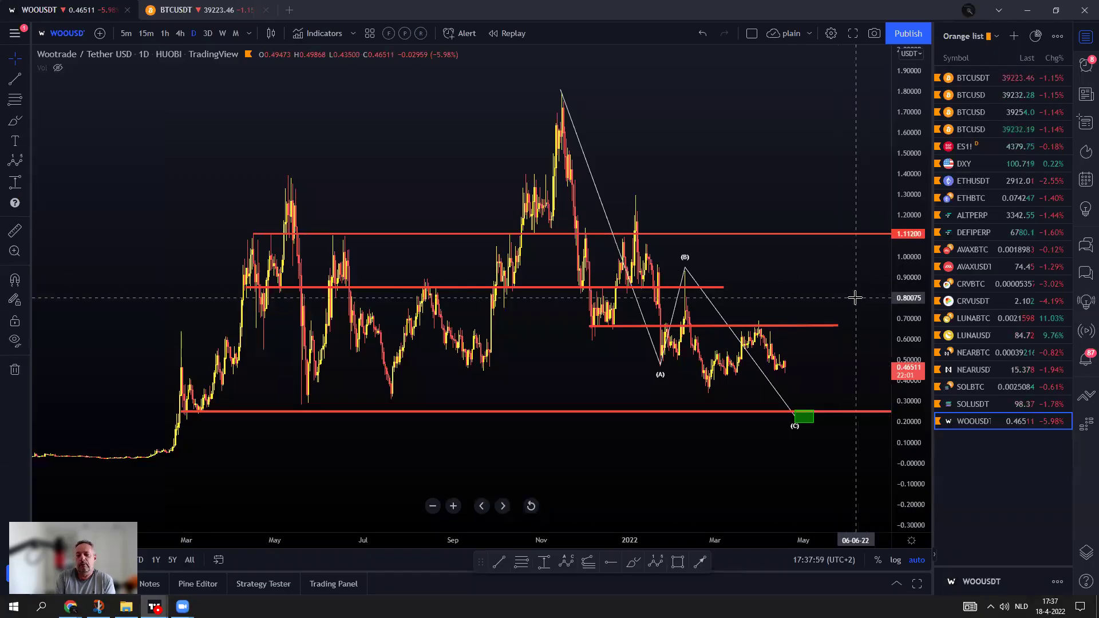
{"action": "scroll", "coordinate": [630, 229], "scroll_direction": "up", "scroll_amount": 8}
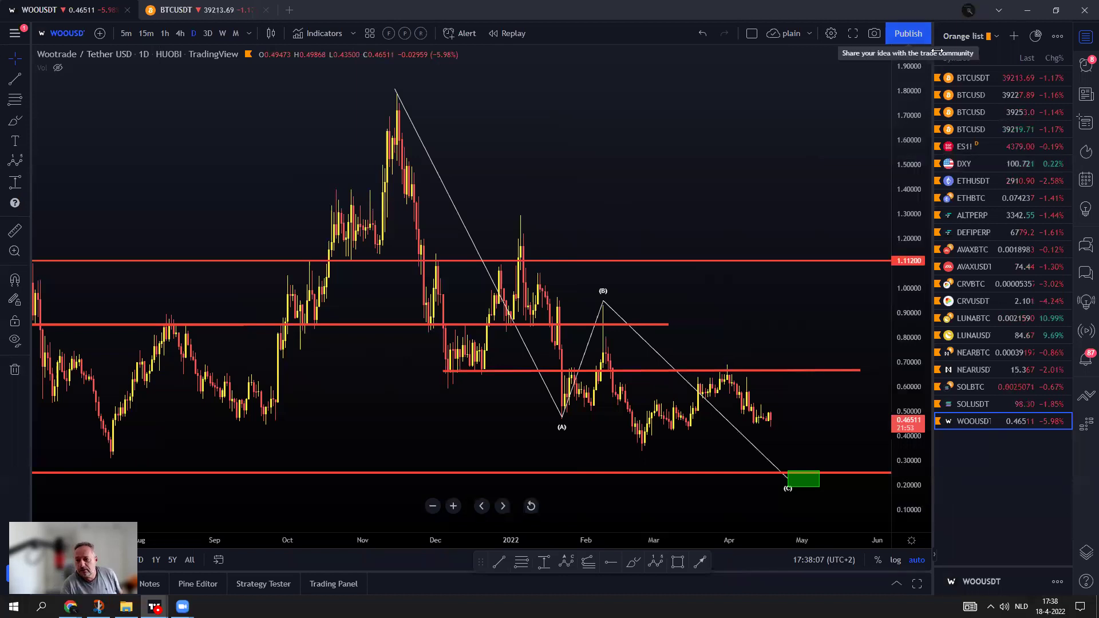
{"action": "left_click", "coordinate": [973, 182]}
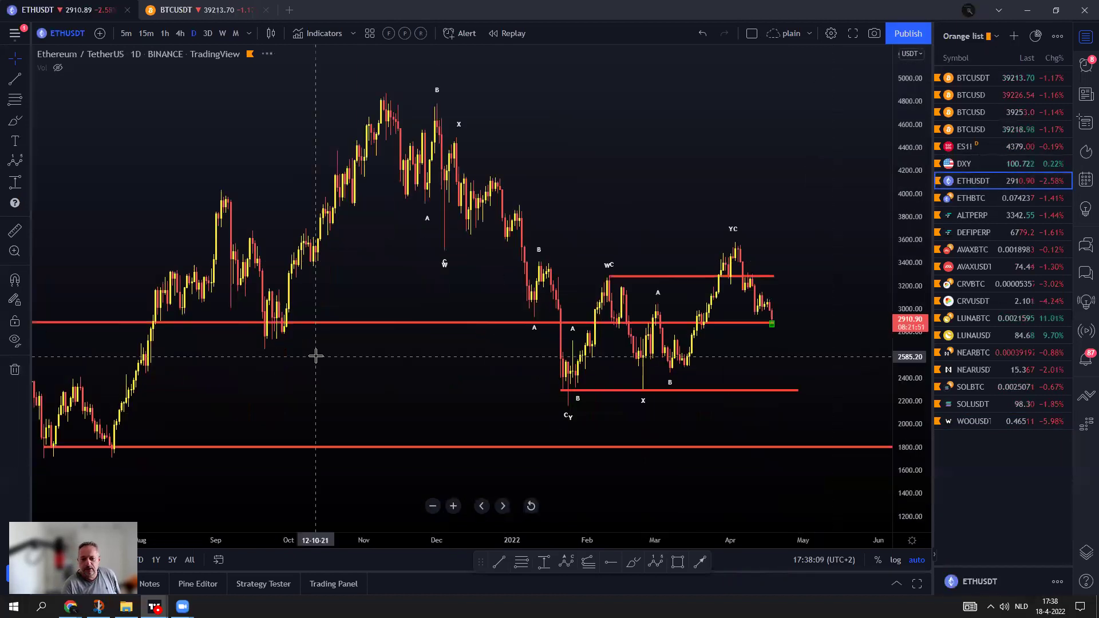
Brush ETHUSDT's W-X-Y decline from about 4,870 to 3,440, 4,420 and 1,830 with its A-B-C sub-waves, and undo the strokes.
{"action": "left_click", "coordinate": [634, 564]}
{"action": "mouse_move", "coordinate": [435, 131]}
{"action": "left_mouse_down"}
{"action": "mouse_move", "coordinate": [382, 93]}
{"action": "mouse_move", "coordinate": [412, 148]}
{"action": "mouse_move", "coordinate": [448, 114]}
{"action": "mouse_move", "coordinate": [452, 252]}
{"action": "left_mouse_up"}
{"action": "mouse_move", "coordinate": [378, 93]}
{"action": "left_mouse_down"}
{"action": "mouse_move", "coordinate": [442, 261]}
{"action": "mouse_move", "coordinate": [468, 135]}
{"action": "mouse_move", "coordinate": [583, 444]}
{"action": "left_mouse_up"}
{"action": "mouse_move", "coordinate": [509, 281]}
{"action": "left_mouse_down"}
{"action": "mouse_move", "coordinate": [527, 326]}
{"action": "mouse_move", "coordinate": [549, 264]}
{"action": "mouse_move", "coordinate": [569, 402]}
{"action": "left_mouse_up"}
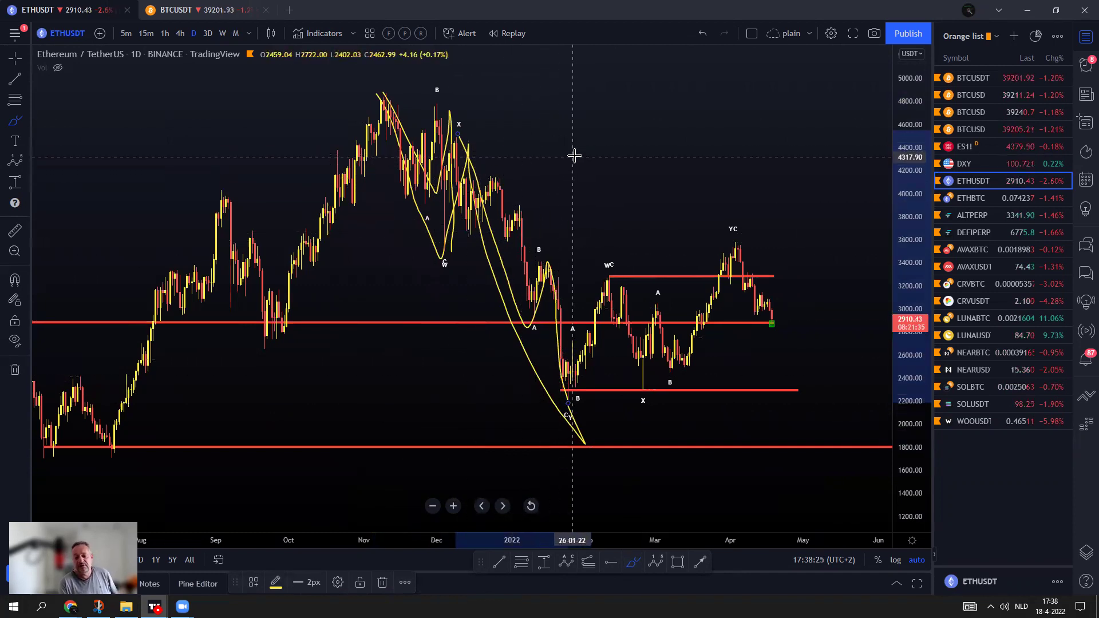
{"action": "left_click", "coordinate": [703, 34]}
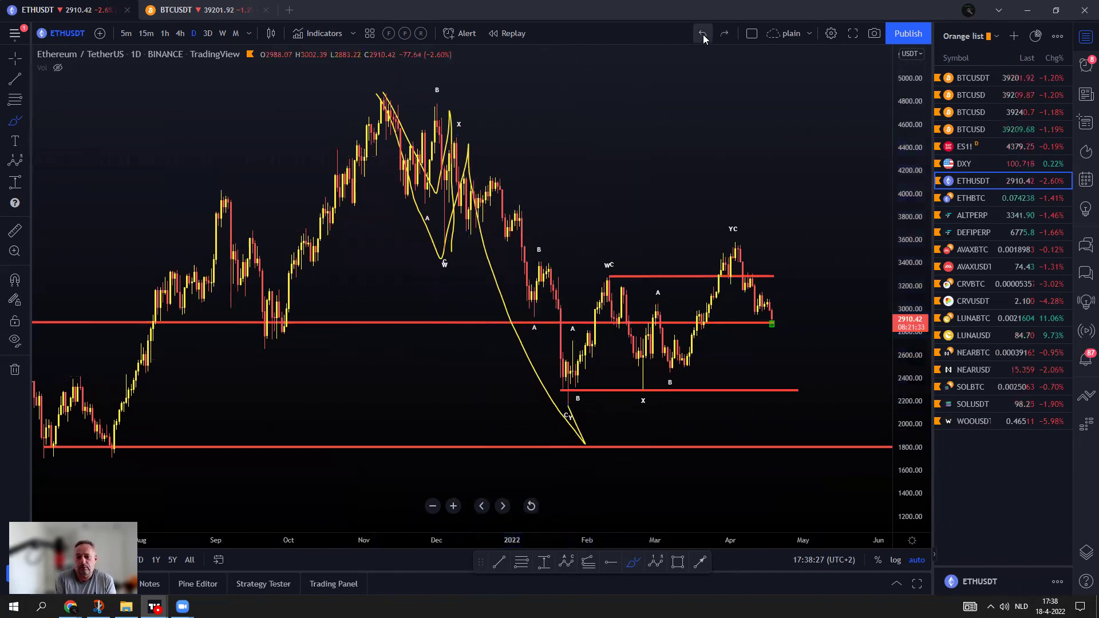
{"action": "left_click", "coordinate": [703, 34]}
{"action": "left_click", "coordinate": [703, 34]}
Brush two zigzag paths over ETHUSDT's W-X-Y rise from about 2,170, dipping after Y and rising to about 3,740.
{"action": "scroll", "coordinate": [624, 143], "scroll_direction": "up", "scroll_amount": 2}
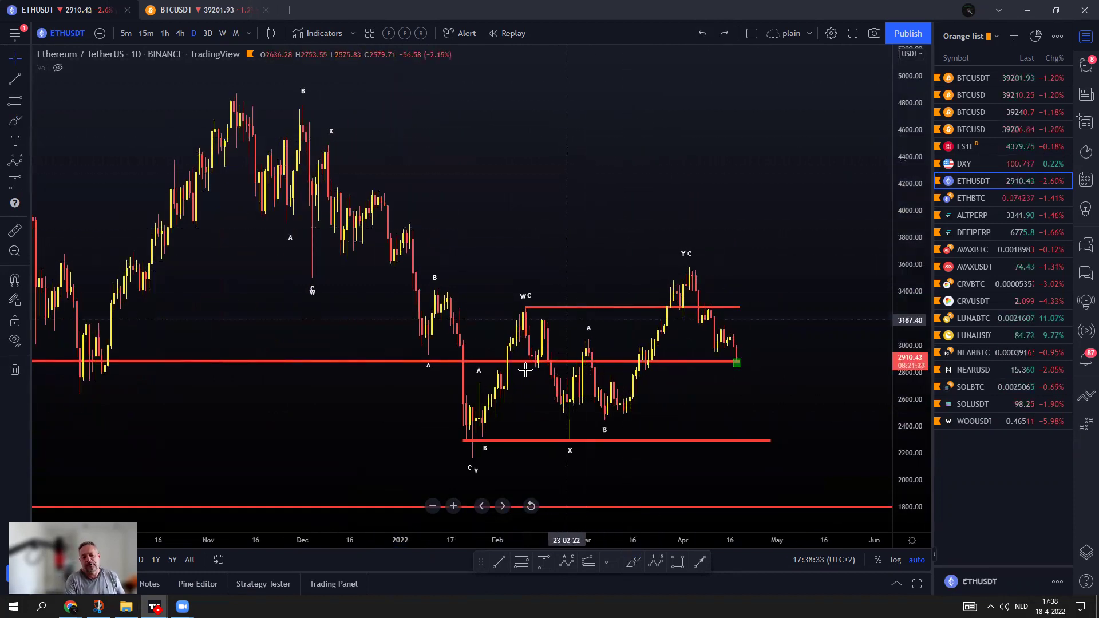
{"action": "left_click", "coordinate": [633, 562]}
{"action": "mouse_move", "coordinate": [450, 456]}
{"action": "left_mouse_down"}
{"action": "mouse_move", "coordinate": [527, 309]}
{"action": "mouse_move", "coordinate": [584, 424]}
{"action": "mouse_move", "coordinate": [624, 409]}
{"action": "mouse_move", "coordinate": [648, 302]}
{"action": "mouse_move", "coordinate": [710, 272]}
{"action": "mouse_move", "coordinate": [738, 357]}
{"action": "mouse_move", "coordinate": [768, 245]}
{"action": "left_mouse_up"}
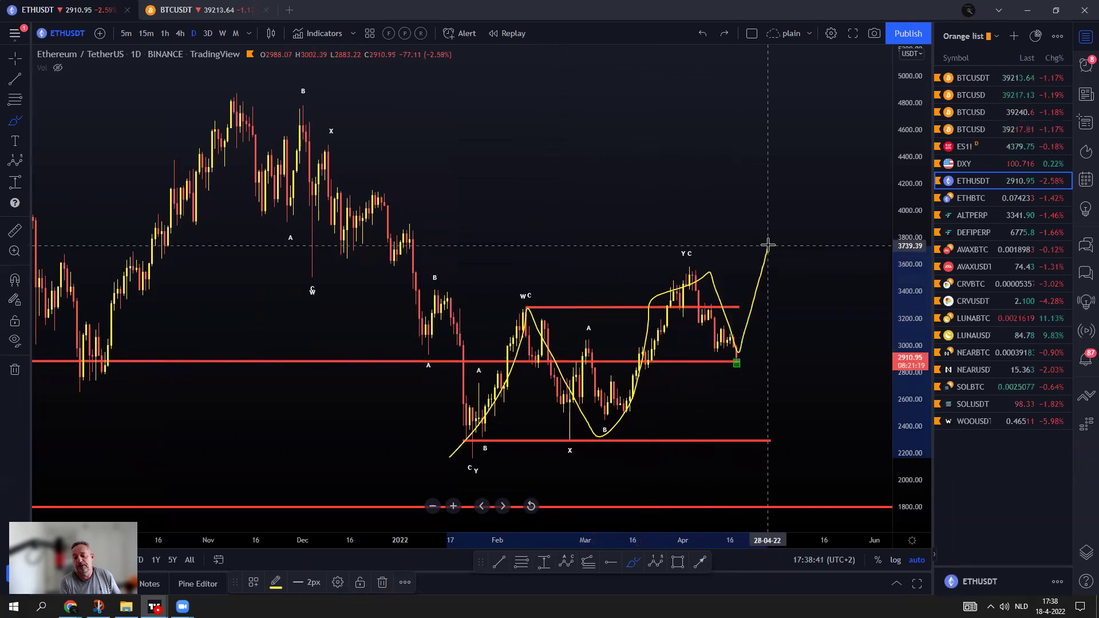
{"action": "mouse_move", "coordinate": [450, 457]}
{"action": "left_mouse_down"}
{"action": "mouse_move", "coordinate": [497, 317]}
{"action": "mouse_move", "coordinate": [606, 397]}
{"action": "mouse_move", "coordinate": [706, 275]}
{"action": "mouse_move", "coordinate": [768, 247]}
{"action": "left_mouse_up"}
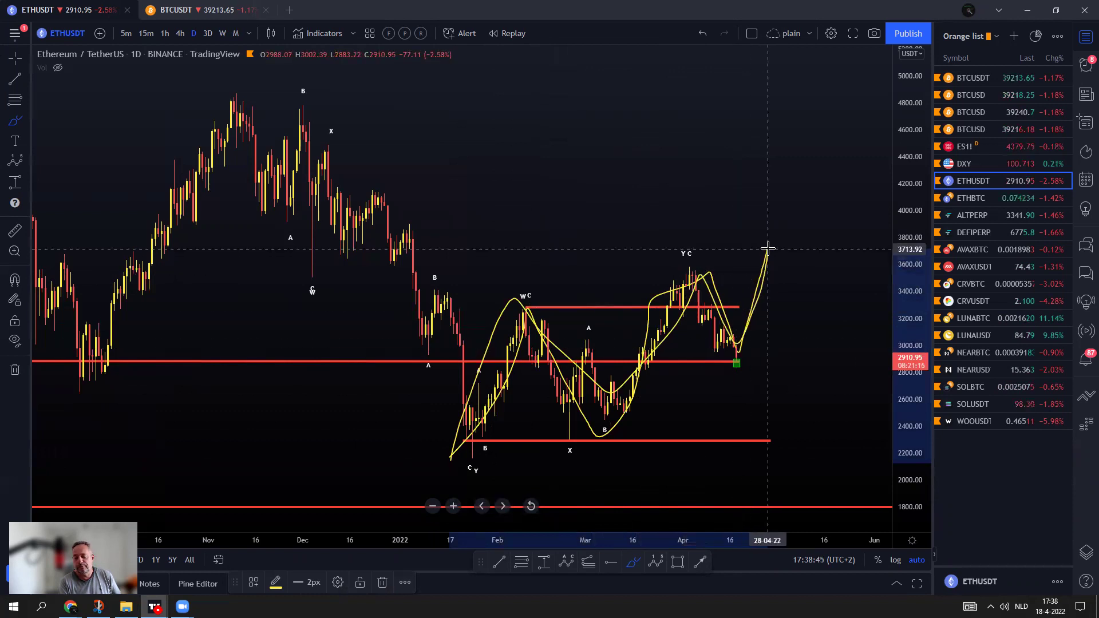
Circle ETHUSDT's latest low and the W high, and extend the path down to about 2,900 and up to 4,800.
{"action": "mouse_move", "coordinate": [750, 350]}
{"action": "left_mouse_down"}
{"action": "mouse_move", "coordinate": [742, 339]}
{"action": "mouse_move", "coordinate": [724, 359]}
{"action": "left_mouse_up"}
{"action": "mouse_move", "coordinate": [533, 309]}
{"action": "left_mouse_down"}
{"action": "mouse_move", "coordinate": [499, 316]}
{"action": "mouse_move", "coordinate": [543, 310]}
{"action": "left_mouse_up"}
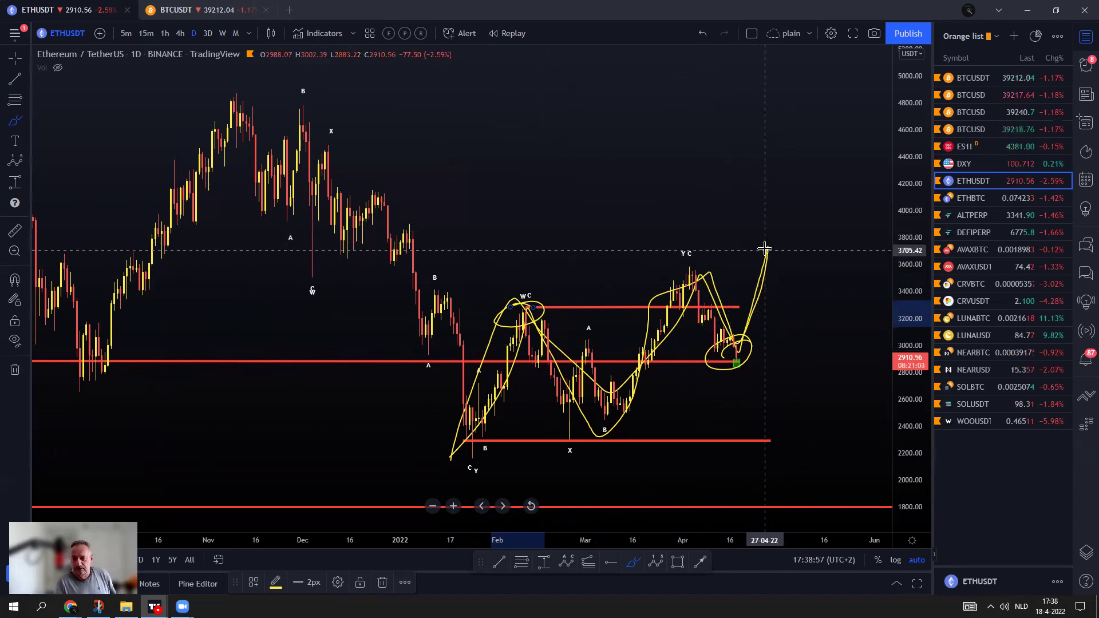
{"action": "mouse_move", "coordinate": [765, 248]}
{"action": "left_mouse_down"}
{"action": "mouse_move", "coordinate": [817, 344]}
{"action": "mouse_move", "coordinate": [868, 100]}
{"action": "left_mouse_up"}
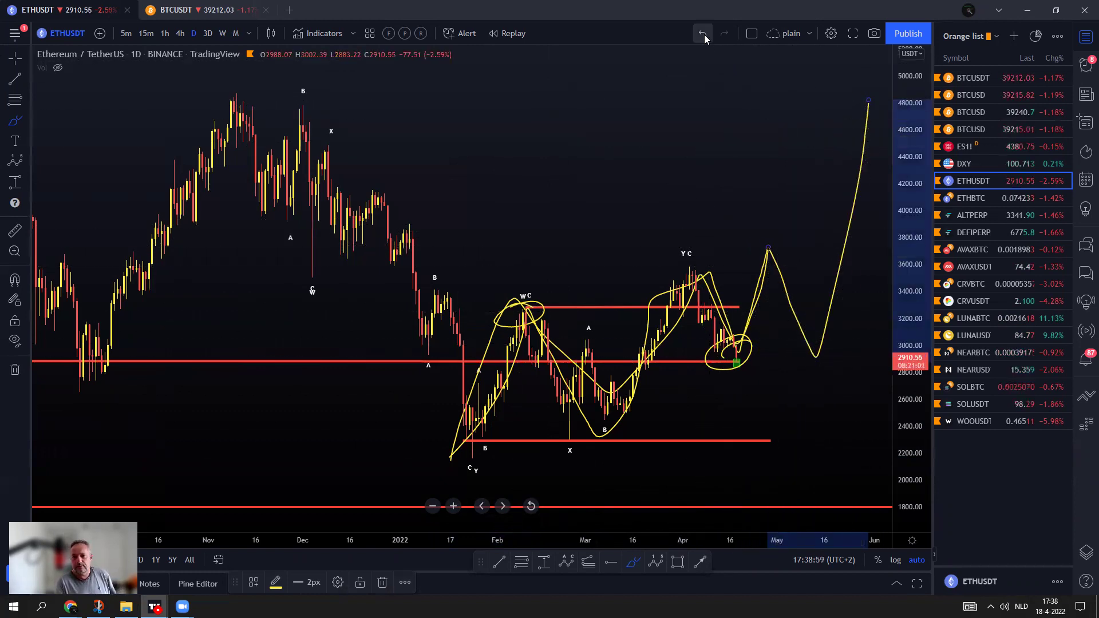
Undo the brushed paths, the circles and the upward extension on ETHUSDT.
{"action": "left_click", "coordinate": [704, 35]}
{"action": "left_click", "coordinate": [703, 34]}
{"action": "left_click", "coordinate": [703, 34]}
Brush ETHUSDT's decline from near the November 2021 peak to about 2,335, and undo it.
{"action": "scroll", "coordinate": [678, 229], "scroll_direction": "down", "scroll_amount": 3}
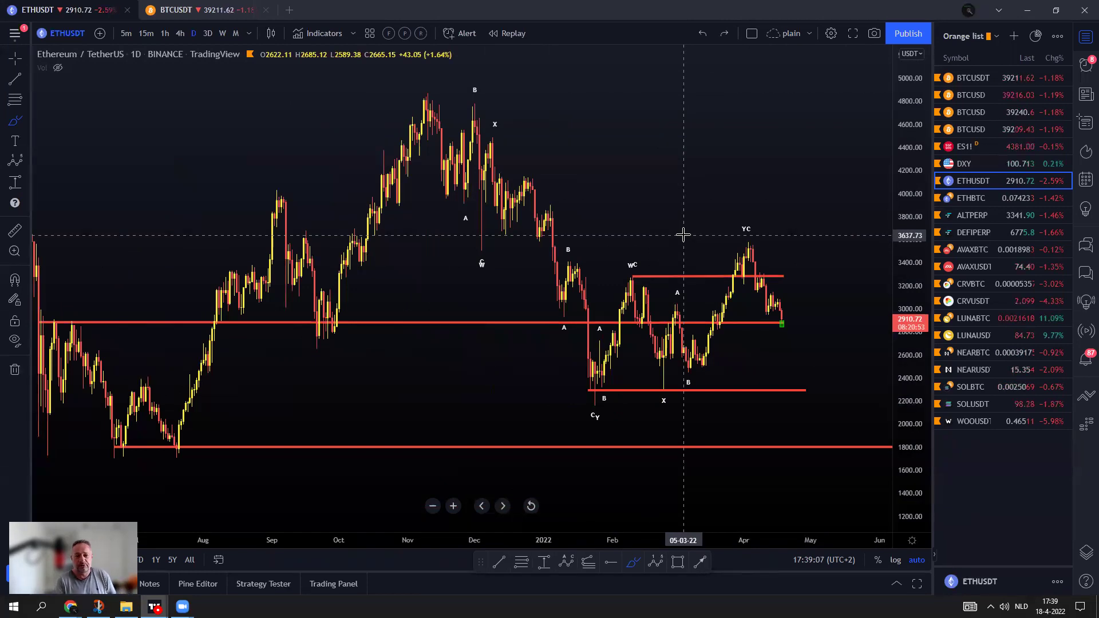
{"action": "scroll", "coordinate": [658, 253], "scroll_direction": "down", "scroll_amount": 3}
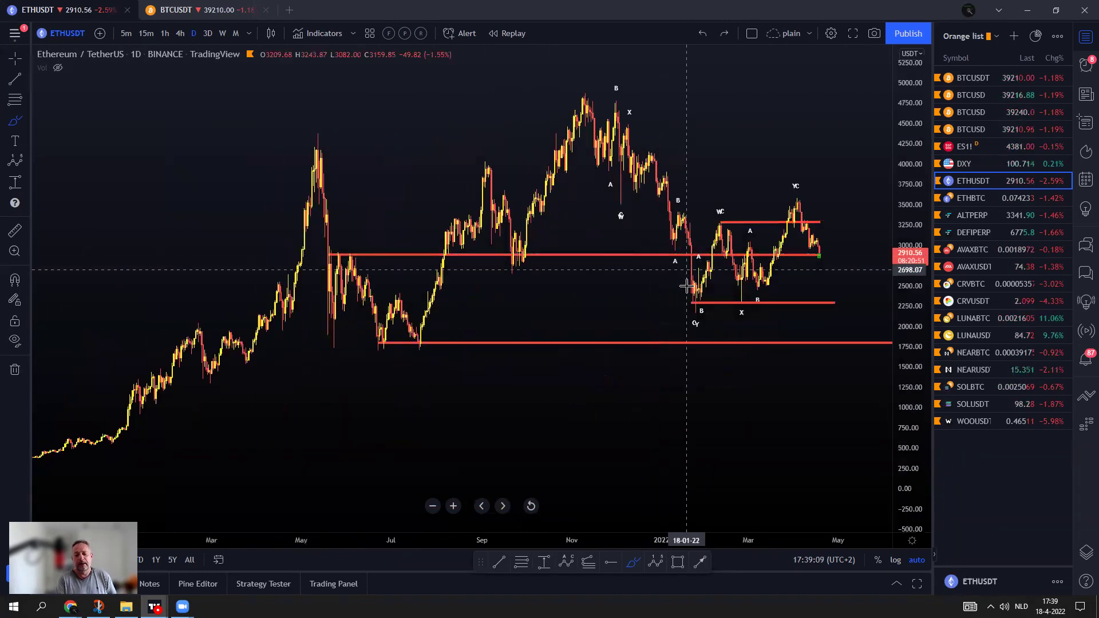
{"action": "scroll", "coordinate": [687, 281], "scroll_direction": "up", "scroll_amount": 2}
{"action": "left_click_drag", "start_coordinate": [543, 106], "coordinate": [684, 329]}
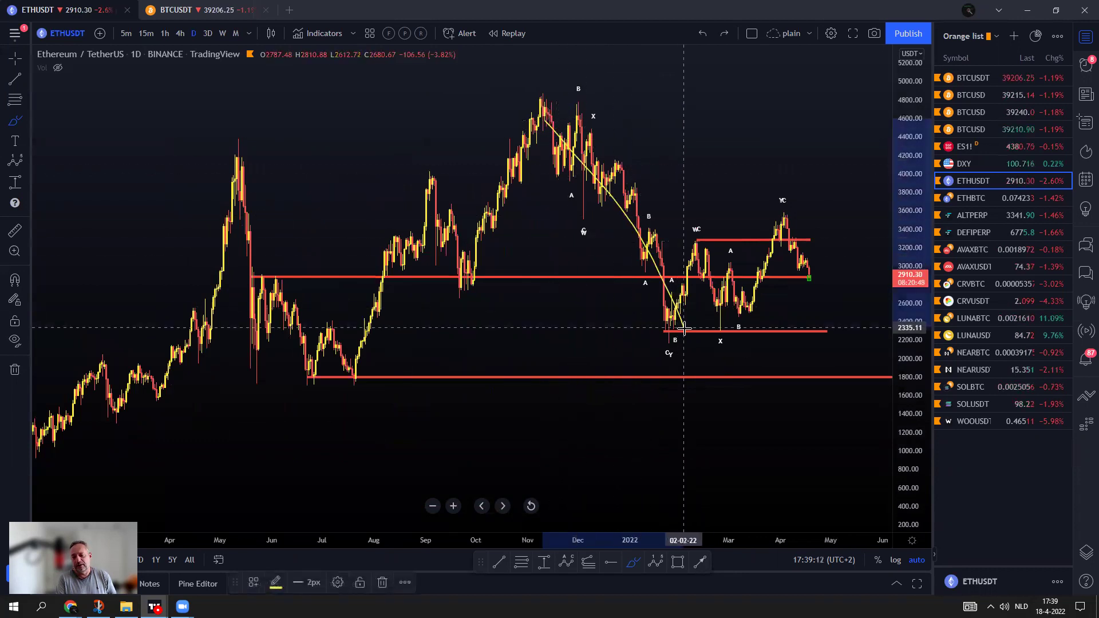
{"action": "left_click", "coordinate": [703, 33]}
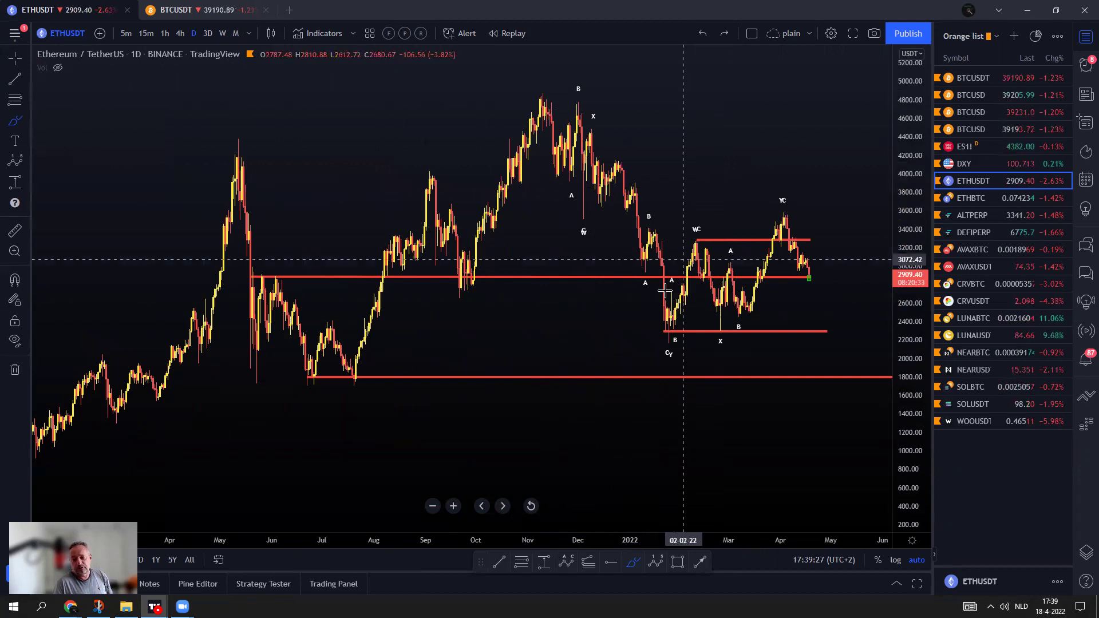
Brush an ETHUSDT zigzag from about 1,700 up to the November 2021 peak and a curve from about 490 to 4,250, and undo both.
{"action": "scroll", "coordinate": [676, 241], "scroll_direction": "up", "scroll_amount": 5}
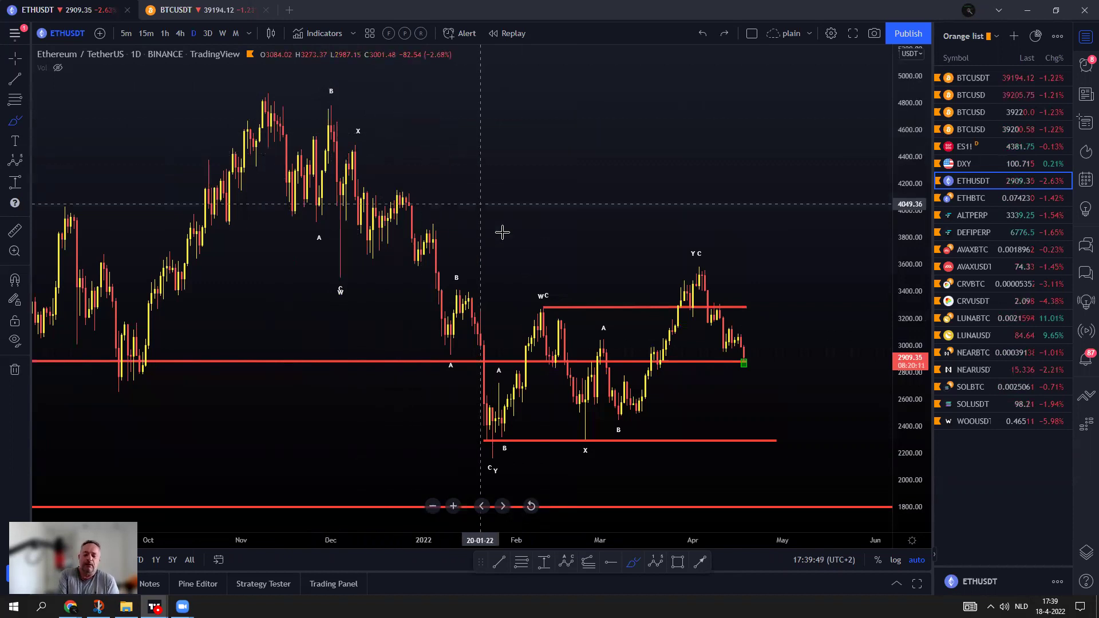
{"action": "scroll", "coordinate": [631, 292], "scroll_direction": "down", "scroll_amount": 5}
{"action": "scroll", "coordinate": [648, 302], "scroll_direction": "down", "scroll_amount": 2}
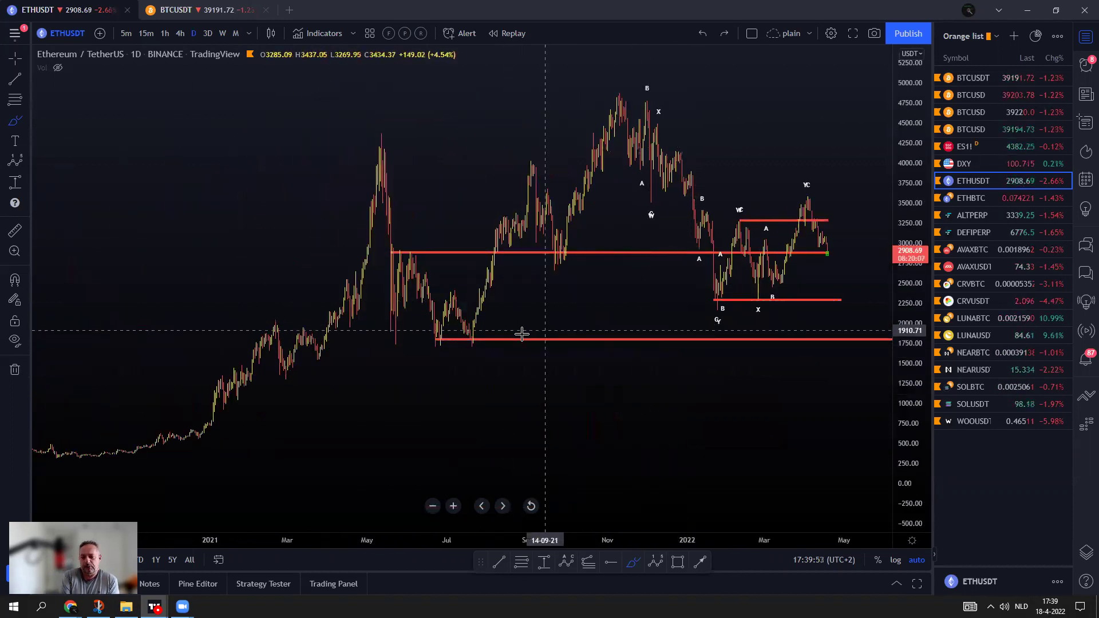
{"action": "mouse_move", "coordinate": [431, 346]}
{"action": "left_mouse_down"}
{"action": "mouse_move", "coordinate": [449, 280]}
{"action": "mouse_move", "coordinate": [470, 339]}
{"action": "mouse_move", "coordinate": [507, 289]}
{"action": "mouse_move", "coordinate": [523, 157]}
{"action": "mouse_move", "coordinate": [562, 252]}
{"action": "mouse_move", "coordinate": [630, 117]}
{"action": "left_mouse_up"}
{"action": "mouse_move", "coordinate": [135, 445]}
{"action": "left_mouse_down"}
{"action": "mouse_move", "coordinate": [154, 438]}
{"action": "mouse_move", "coordinate": [385, 143]}
{"action": "left_mouse_up"}
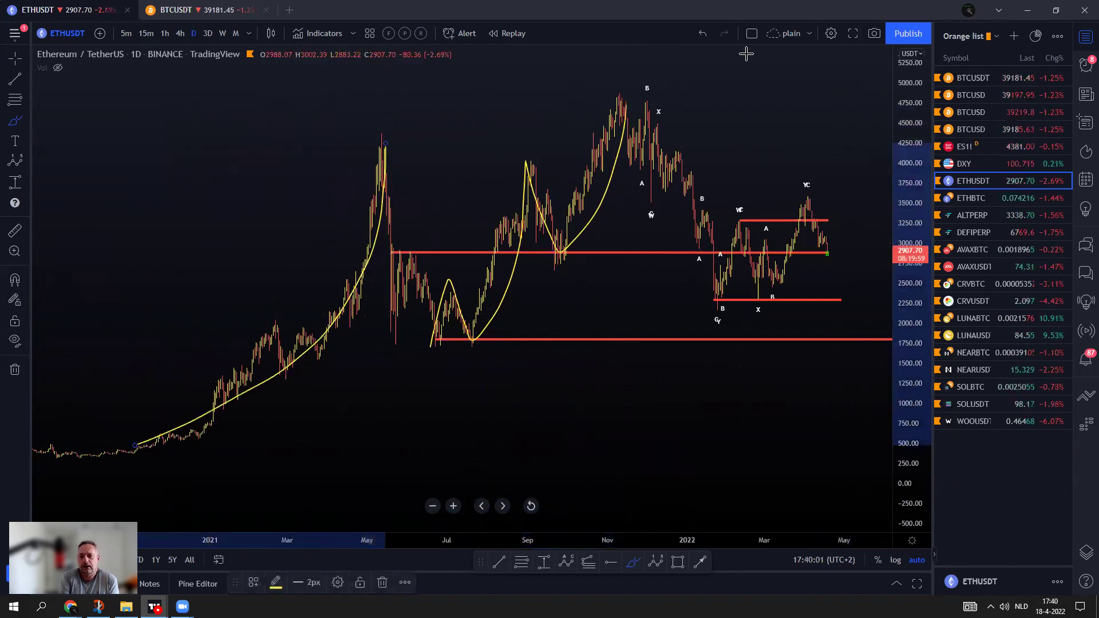
{"action": "left_click", "coordinate": [698, 33]}
{"action": "left_click", "coordinate": [697, 33]}
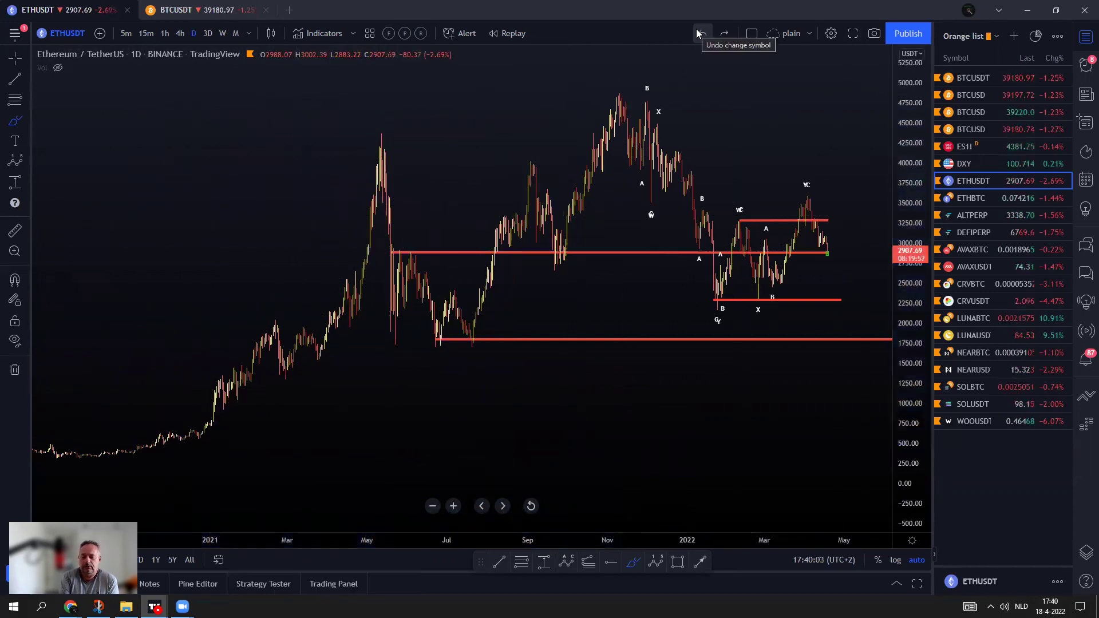
Brush an ETHUSDT arch from about 2,000 to 4,830 and 2,400, retrace its rising and falling legs, and undo all strokes.
{"action": "scroll", "coordinate": [667, 297], "scroll_direction": "up", "scroll_amount": 5}
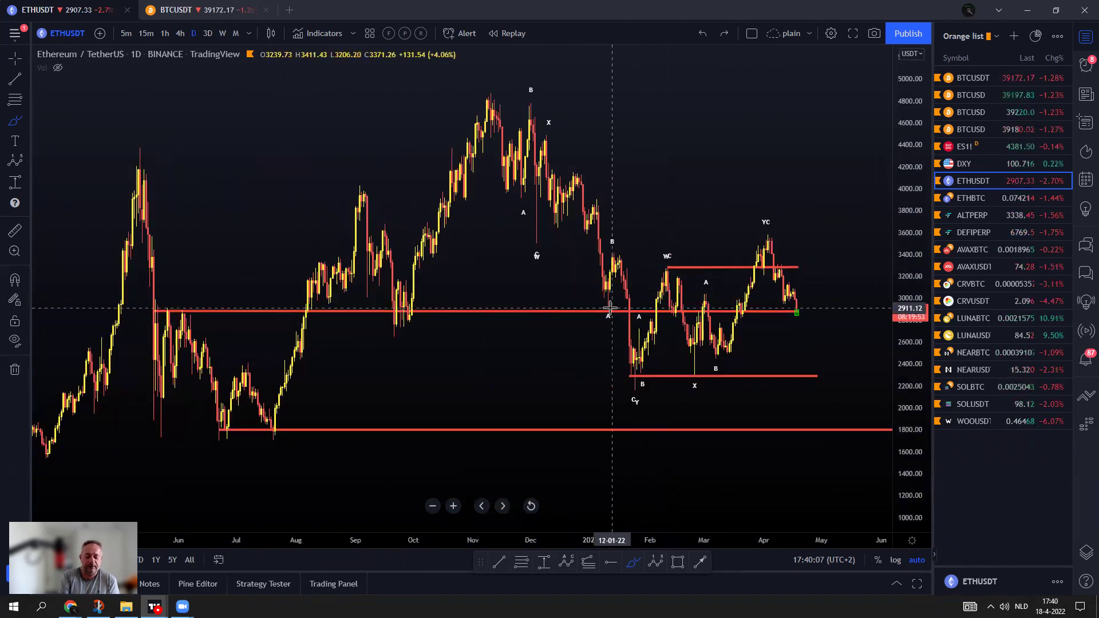
{"action": "scroll", "coordinate": [608, 310], "scroll_direction": "down", "scroll_amount": 1}
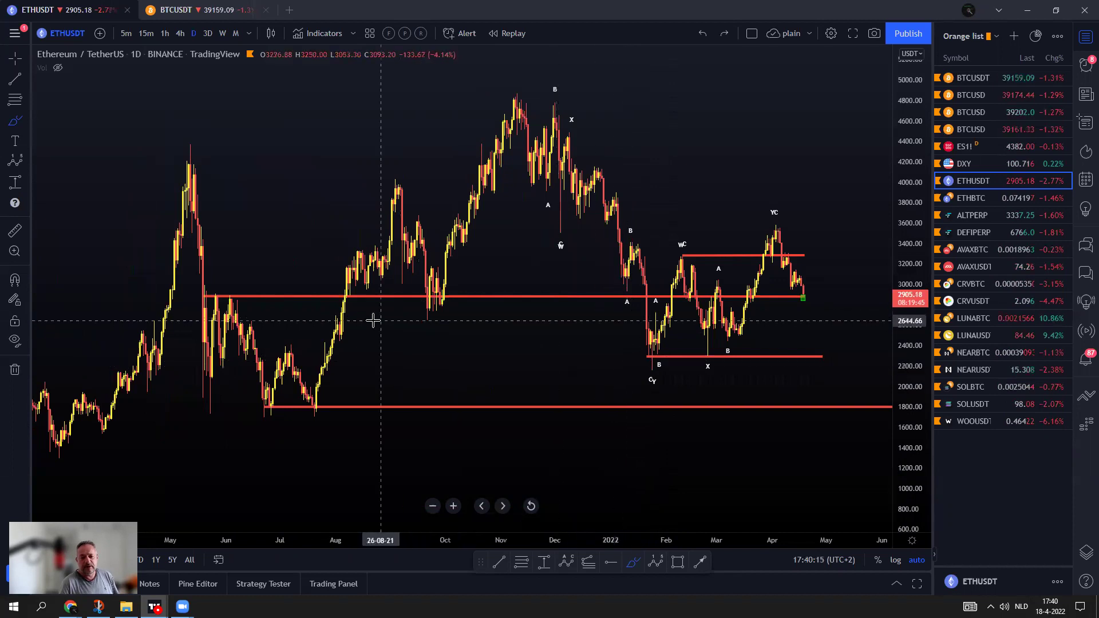
{"action": "mouse_move", "coordinate": [247, 385]}
{"action": "left_mouse_down"}
{"action": "mouse_move", "coordinate": [319, 366]}
{"action": "mouse_move", "coordinate": [462, 184]}
{"action": "mouse_move", "coordinate": [498, 91]}
{"action": "mouse_move", "coordinate": [673, 345]}
{"action": "left_mouse_up"}
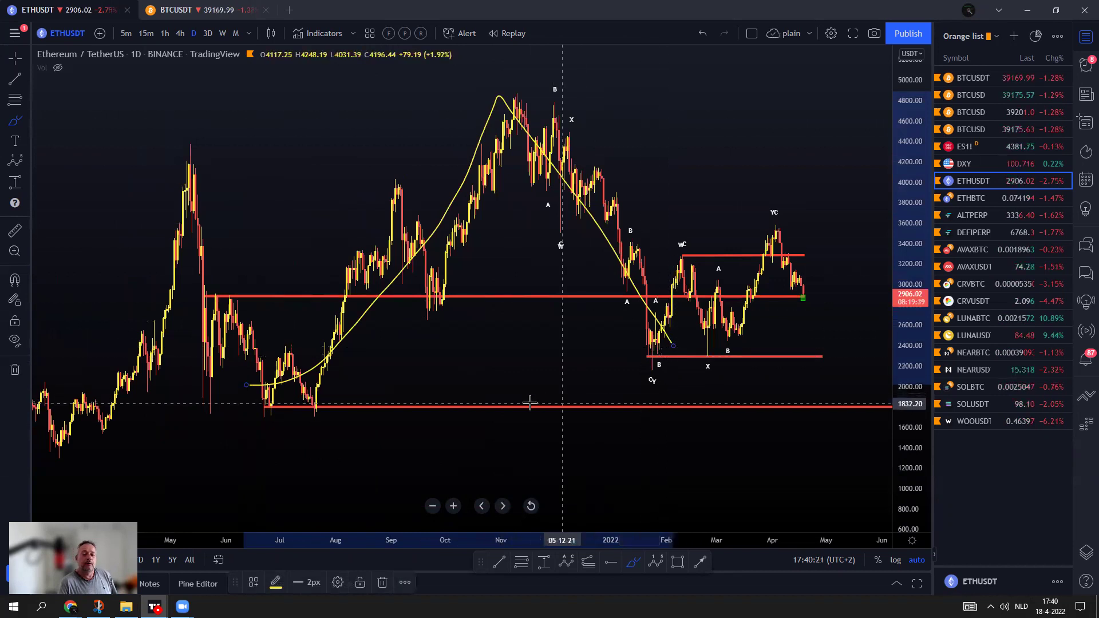
{"action": "scroll", "coordinate": [561, 220], "scroll_direction": "up", "scroll_amount": 5}
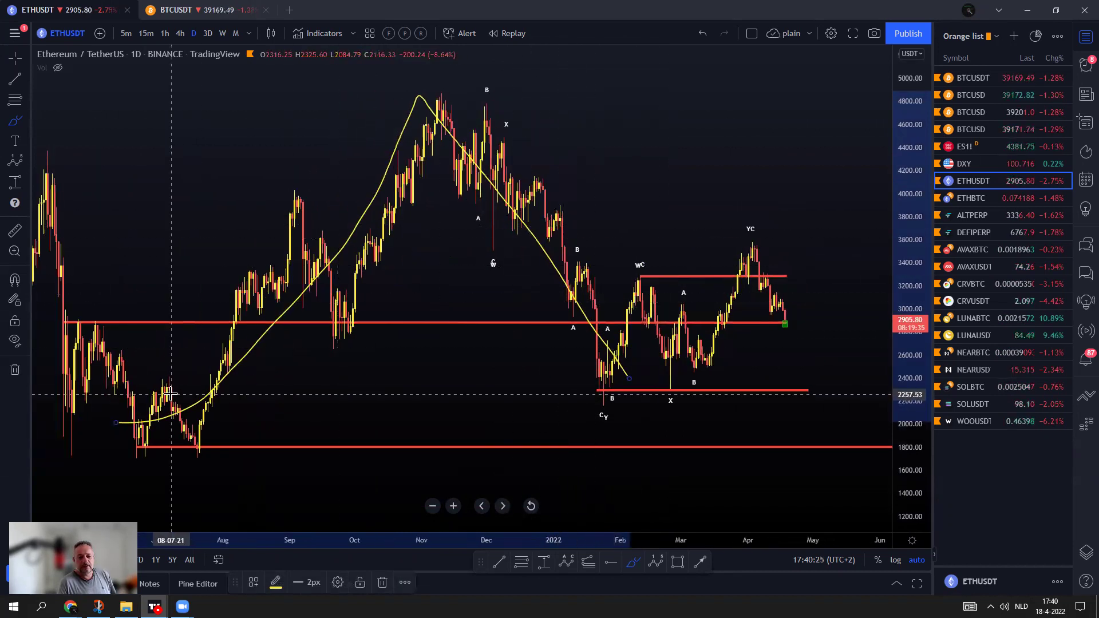
{"action": "mouse_move", "coordinate": [150, 418]}
{"action": "left_mouse_down"}
{"action": "mouse_move", "coordinate": [246, 349]}
{"action": "mouse_move", "coordinate": [421, 146]}
{"action": "mouse_move", "coordinate": [425, 102]}
{"action": "left_mouse_up"}
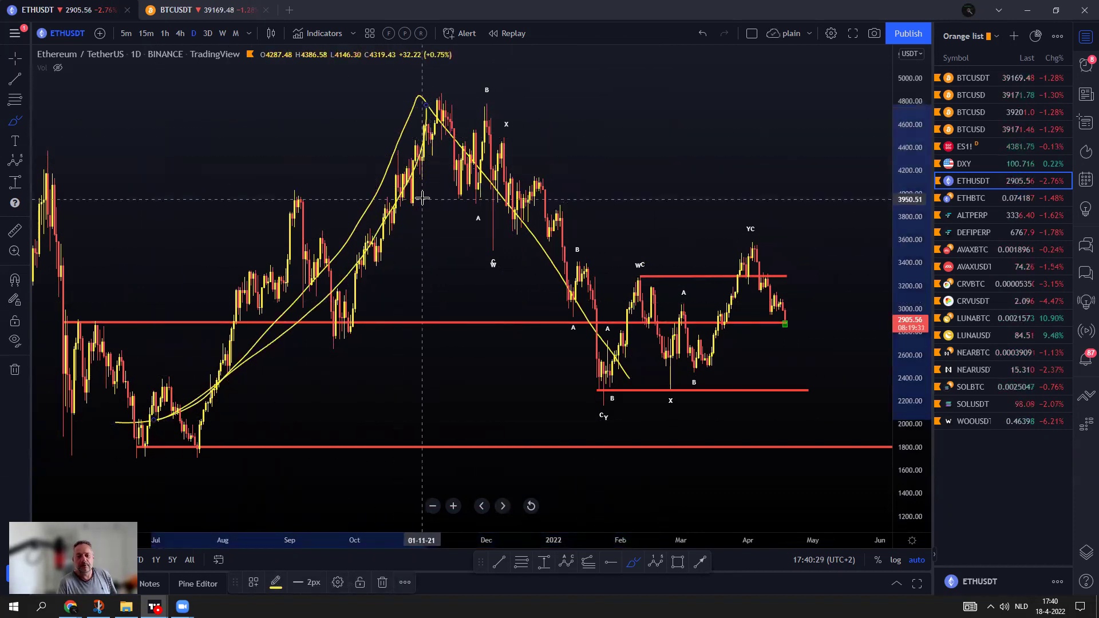
{"action": "mouse_move", "coordinate": [464, 150]}
{"action": "left_mouse_down"}
{"action": "mouse_move", "coordinate": [503, 227]}
{"action": "mouse_move", "coordinate": [573, 299]}
{"action": "left_mouse_up"}
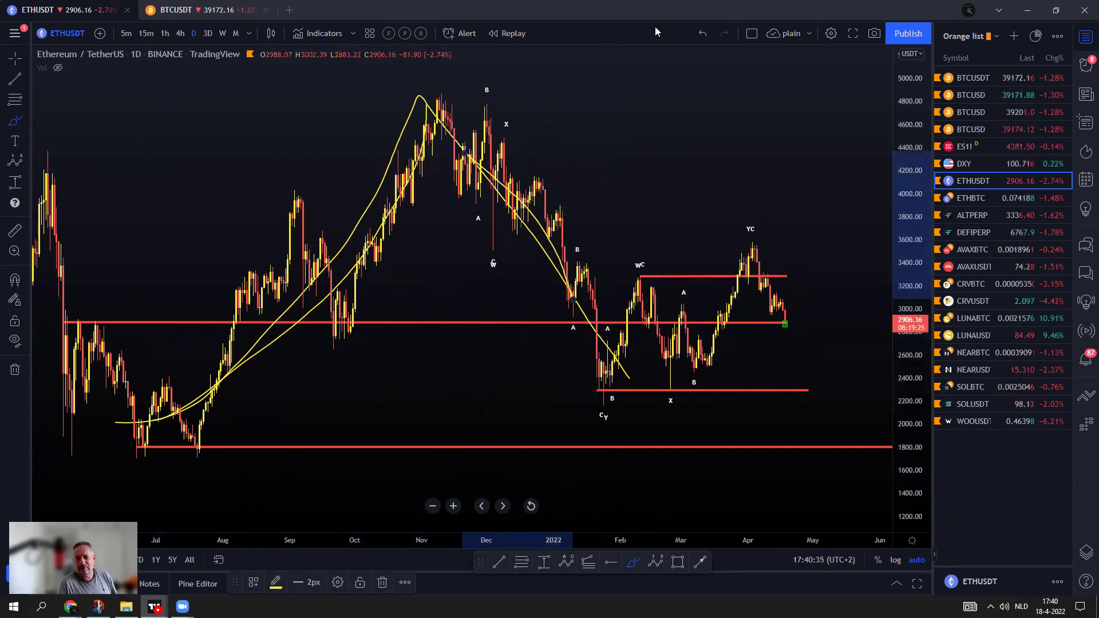
{"action": "left_click", "coordinate": [702, 33]}
{"action": "left_click", "coordinate": [702, 34]}
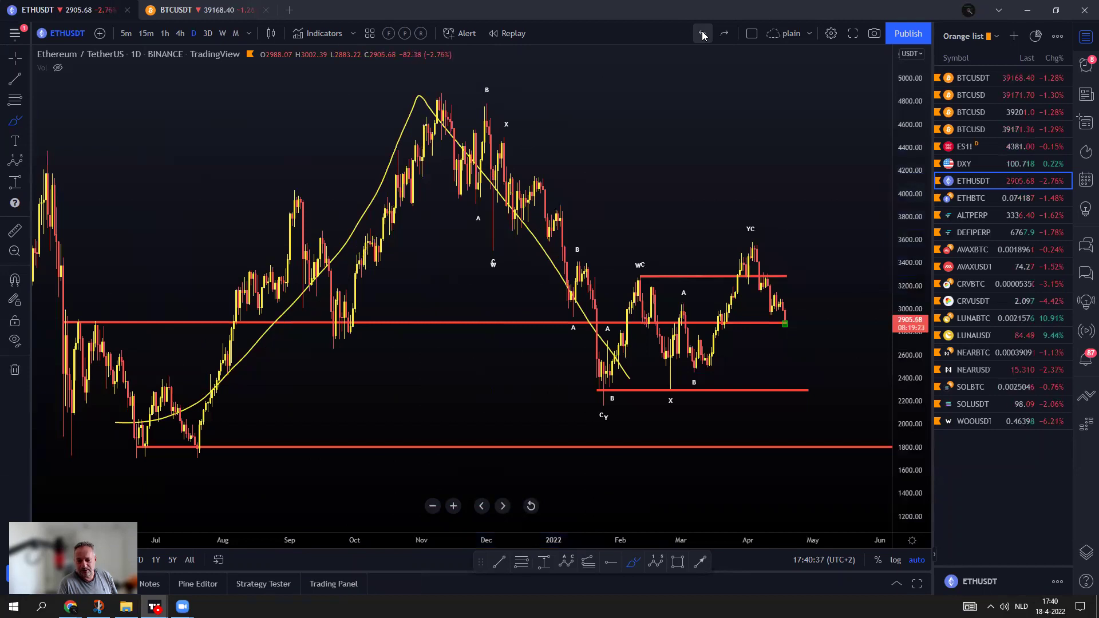
{"action": "left_click", "coordinate": [702, 33]}
Circle the two steep January 2022 drops into waves A and C on ETHUSDT, and undo the circles.
{"action": "mouse_move", "coordinate": [571, 230]}
{"action": "left_mouse_down"}
{"action": "mouse_move", "coordinate": [561, 307]}
{"action": "mouse_move", "coordinate": [578, 238]}
{"action": "mouse_move", "coordinate": [591, 292]}
{"action": "mouse_move", "coordinate": [588, 383]}
{"action": "mouse_move", "coordinate": [601, 288]}
{"action": "left_mouse_up"}
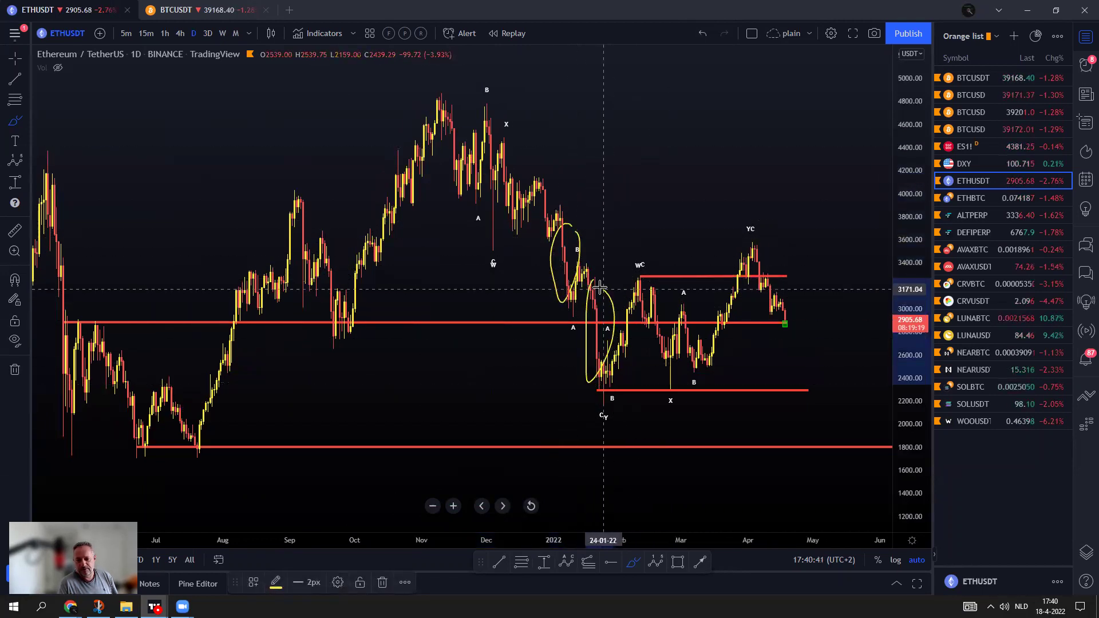
{"action": "left_click", "coordinate": [703, 34]}
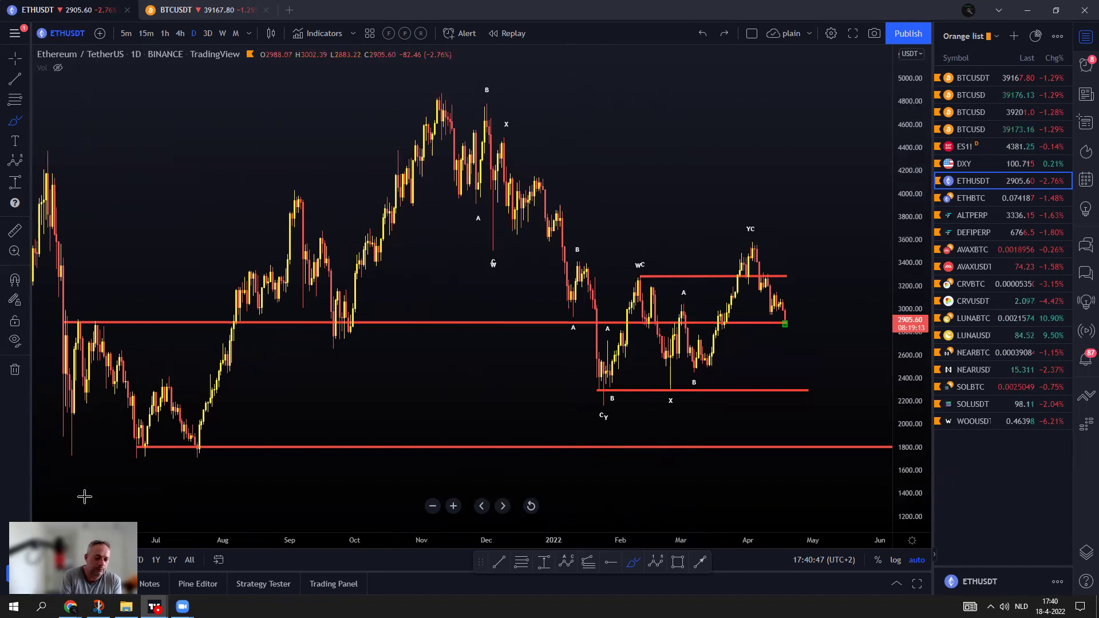
Bring up the previews of the open Chrome windows.
{"action": "mouse_move", "coordinate": [70, 606]}
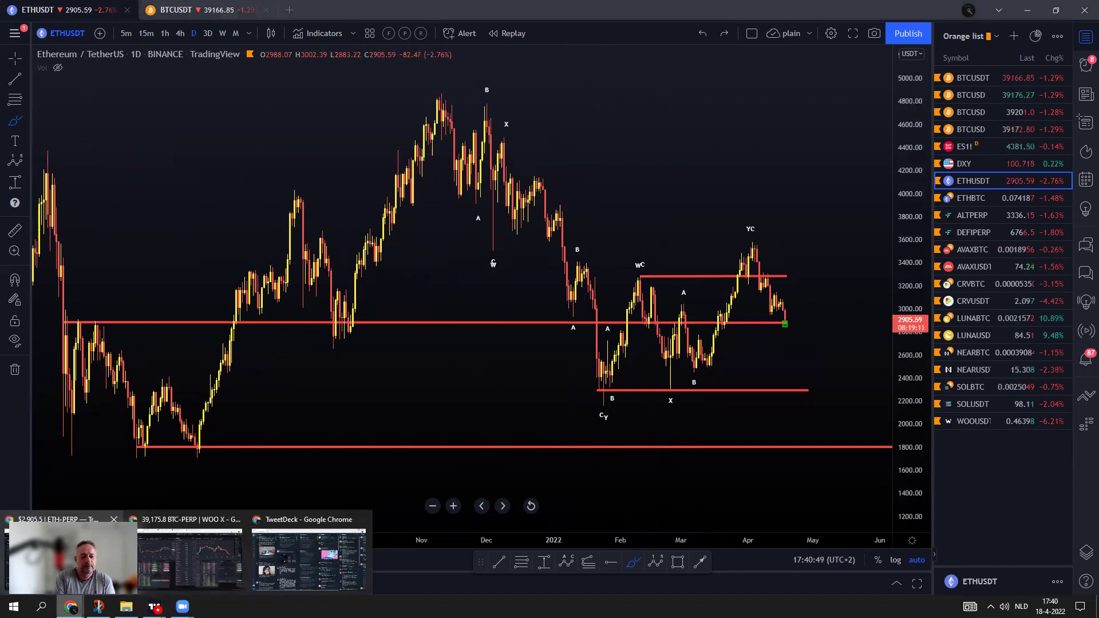